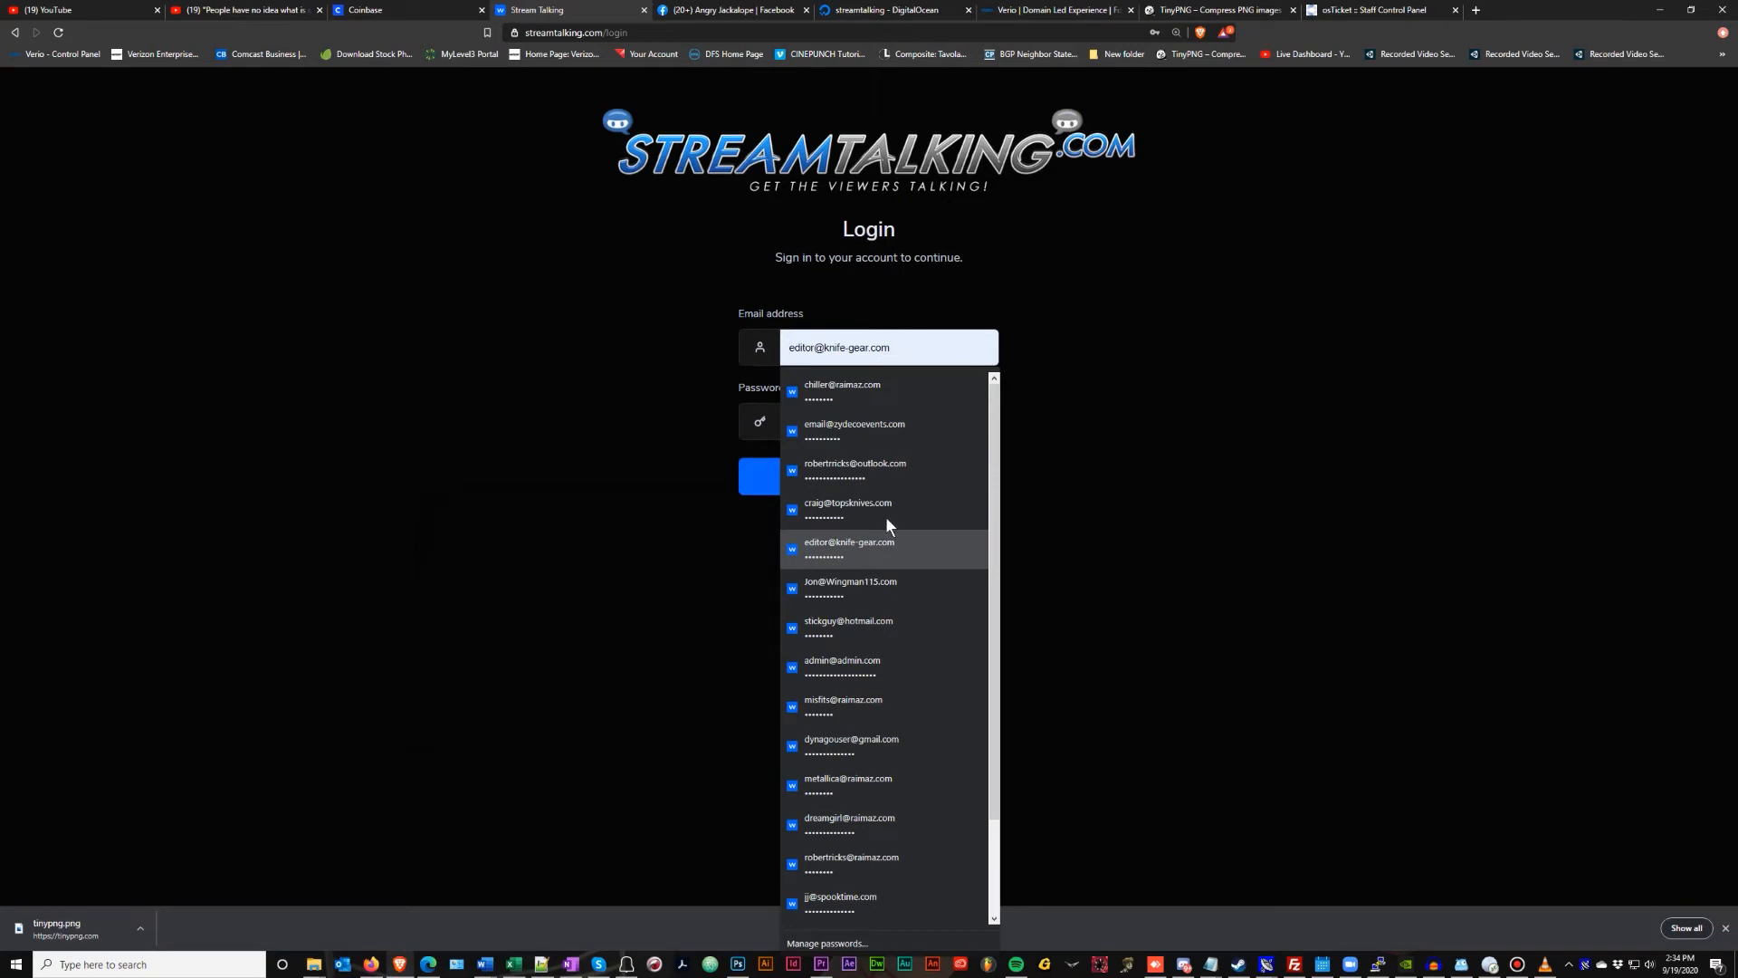
Log in to the streamer account with the browser's saved credentials
click(877, 472)
click(891, 475)
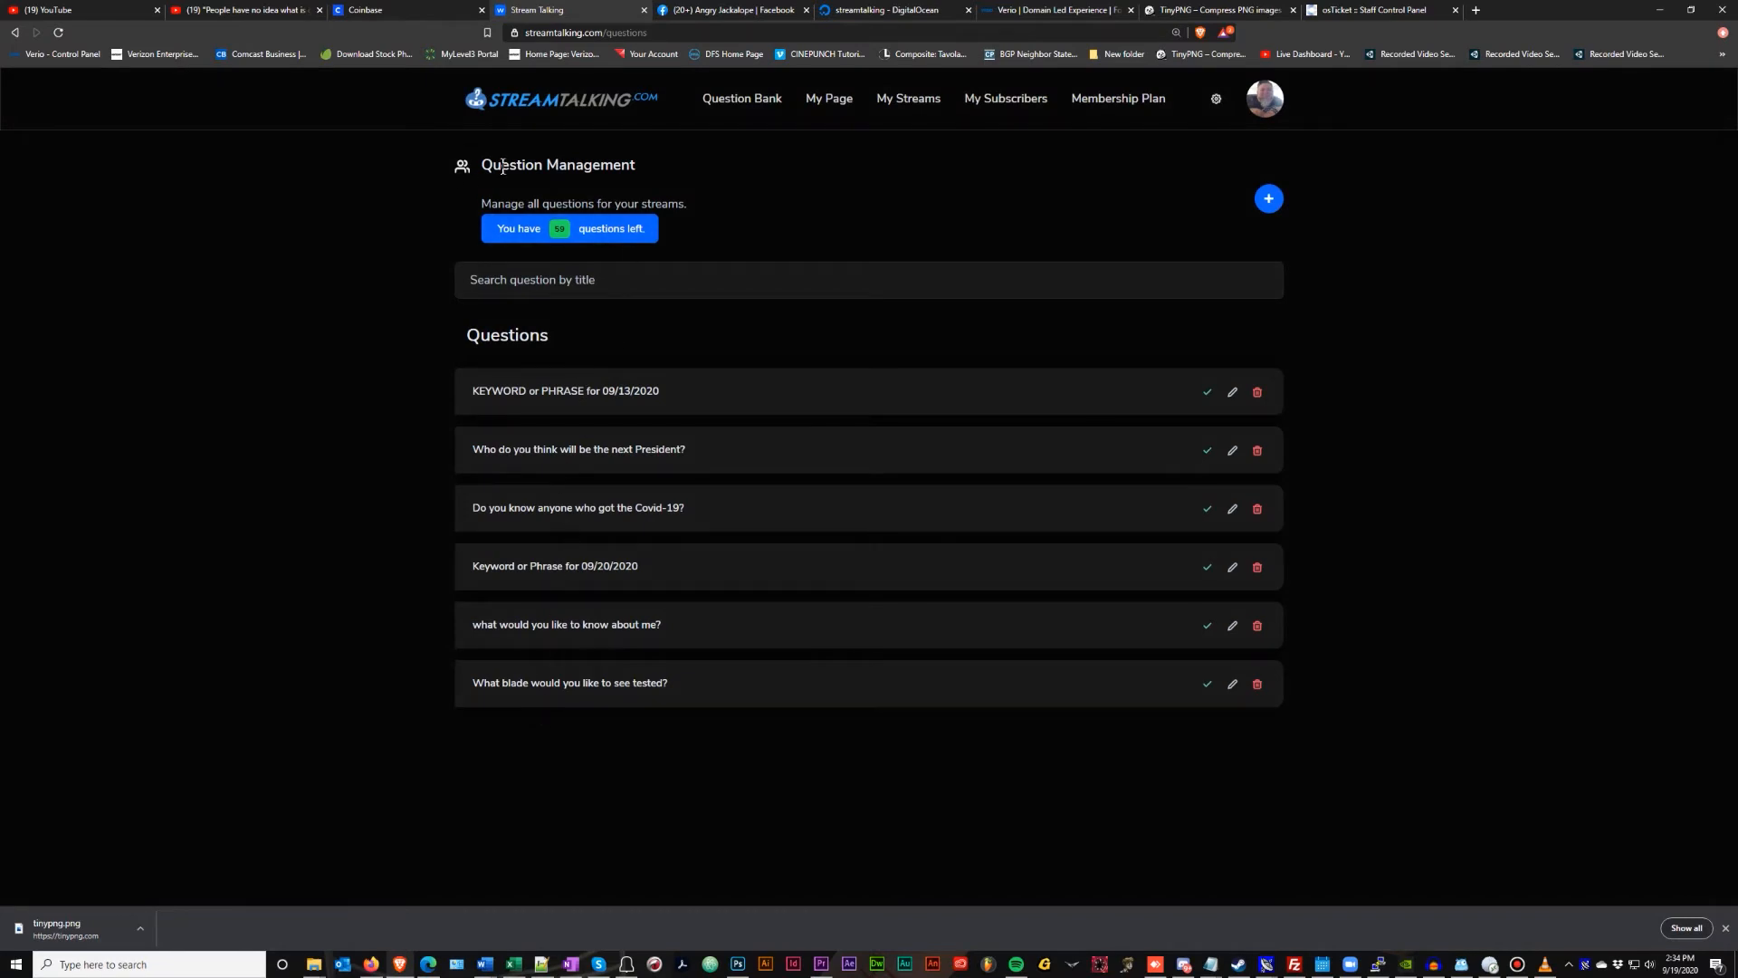
Open the Add Question form with the + button on Question Management
drag(501, 168, 657, 160)
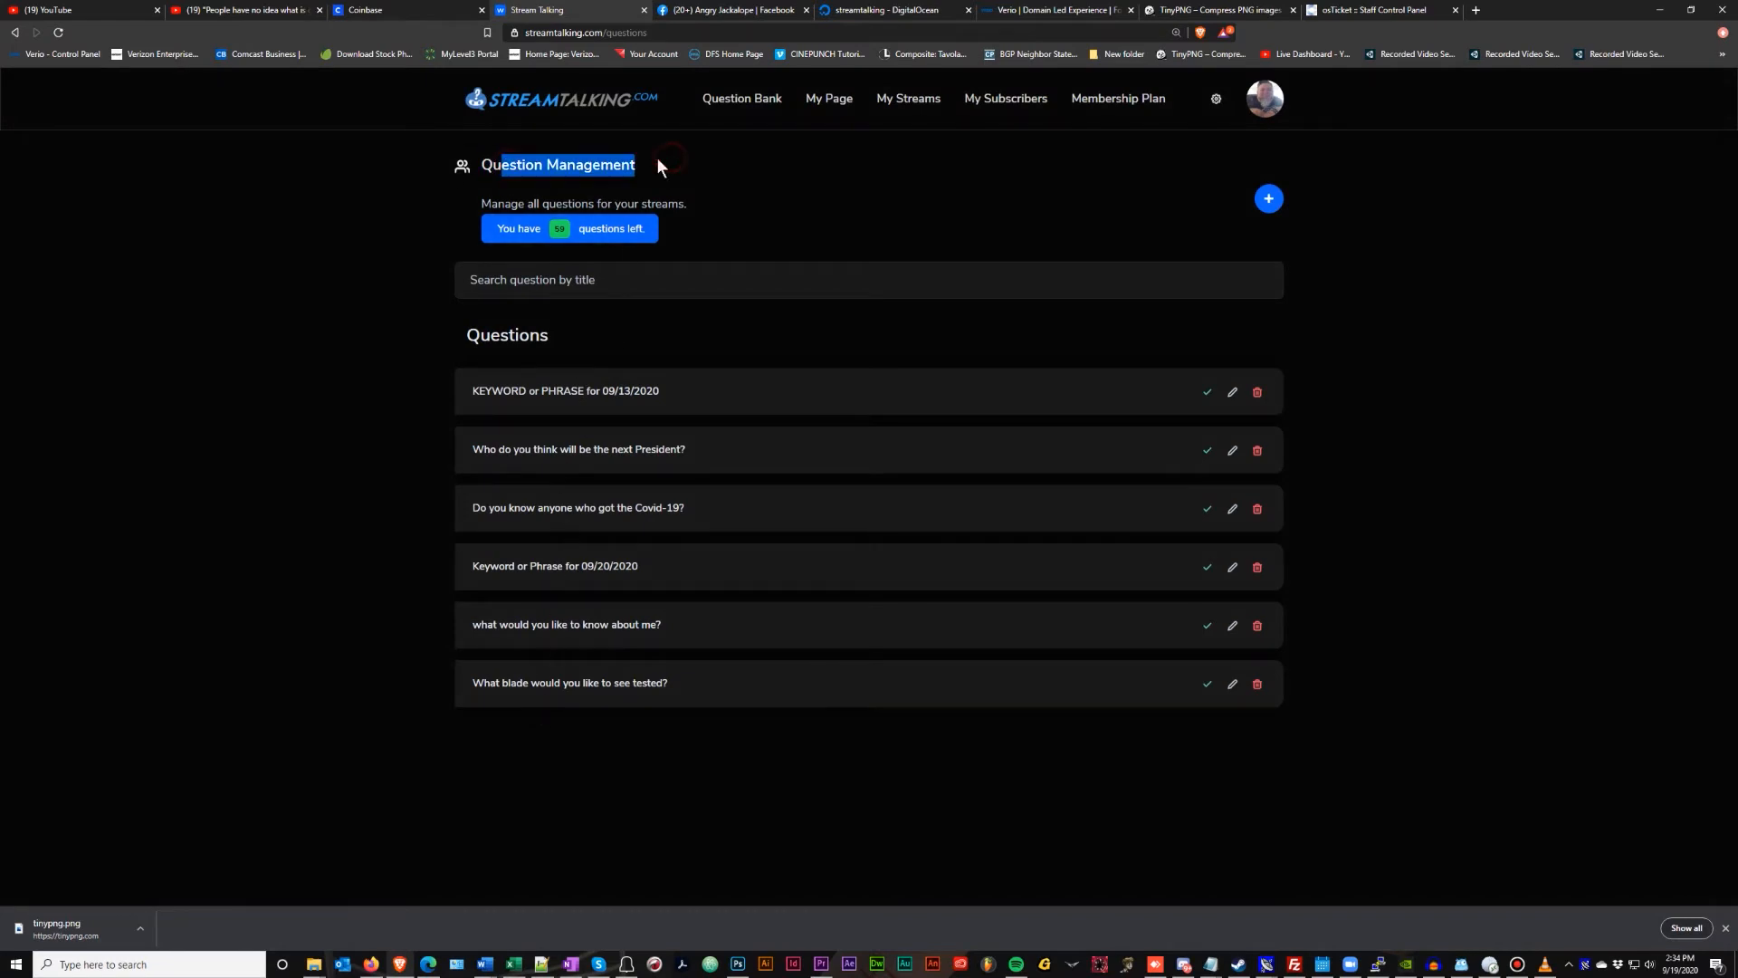
click(527, 172)
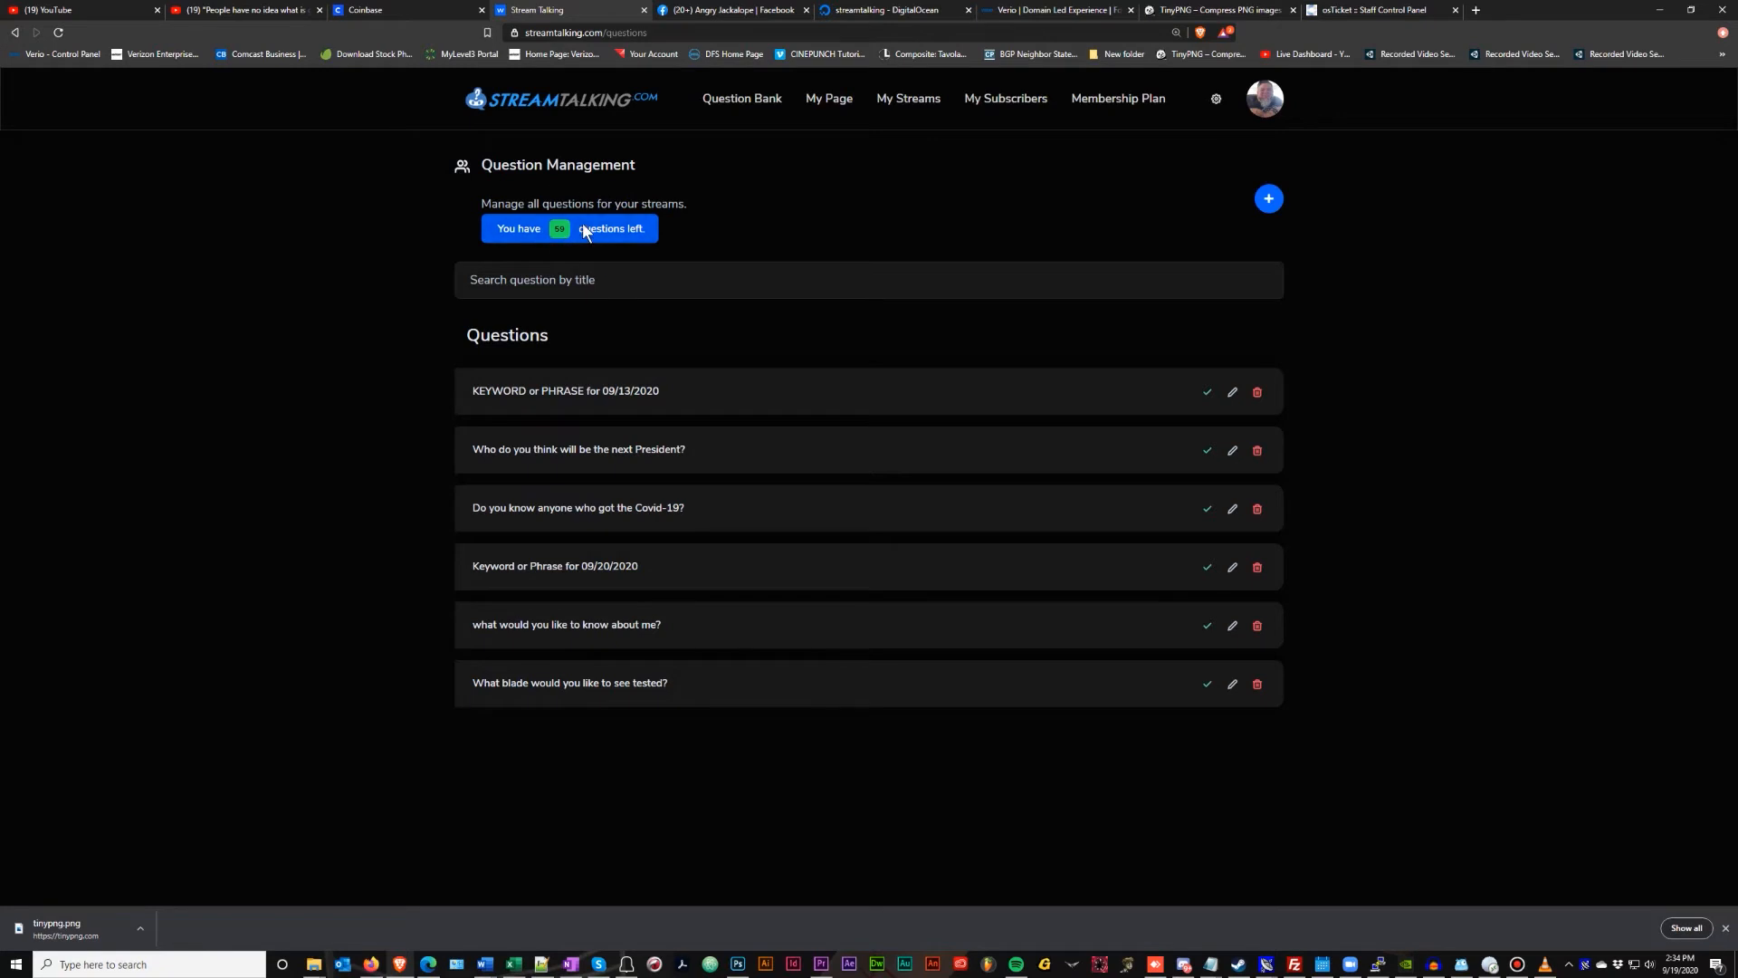
mouse_move(1233, 163)
mouse_down()
mouse_move(1271, 228)
mouse_move(1244, 172)
mouse_move(1284, 204)
mouse_move(1214, 165)
mouse_up()
click(1214, 165)
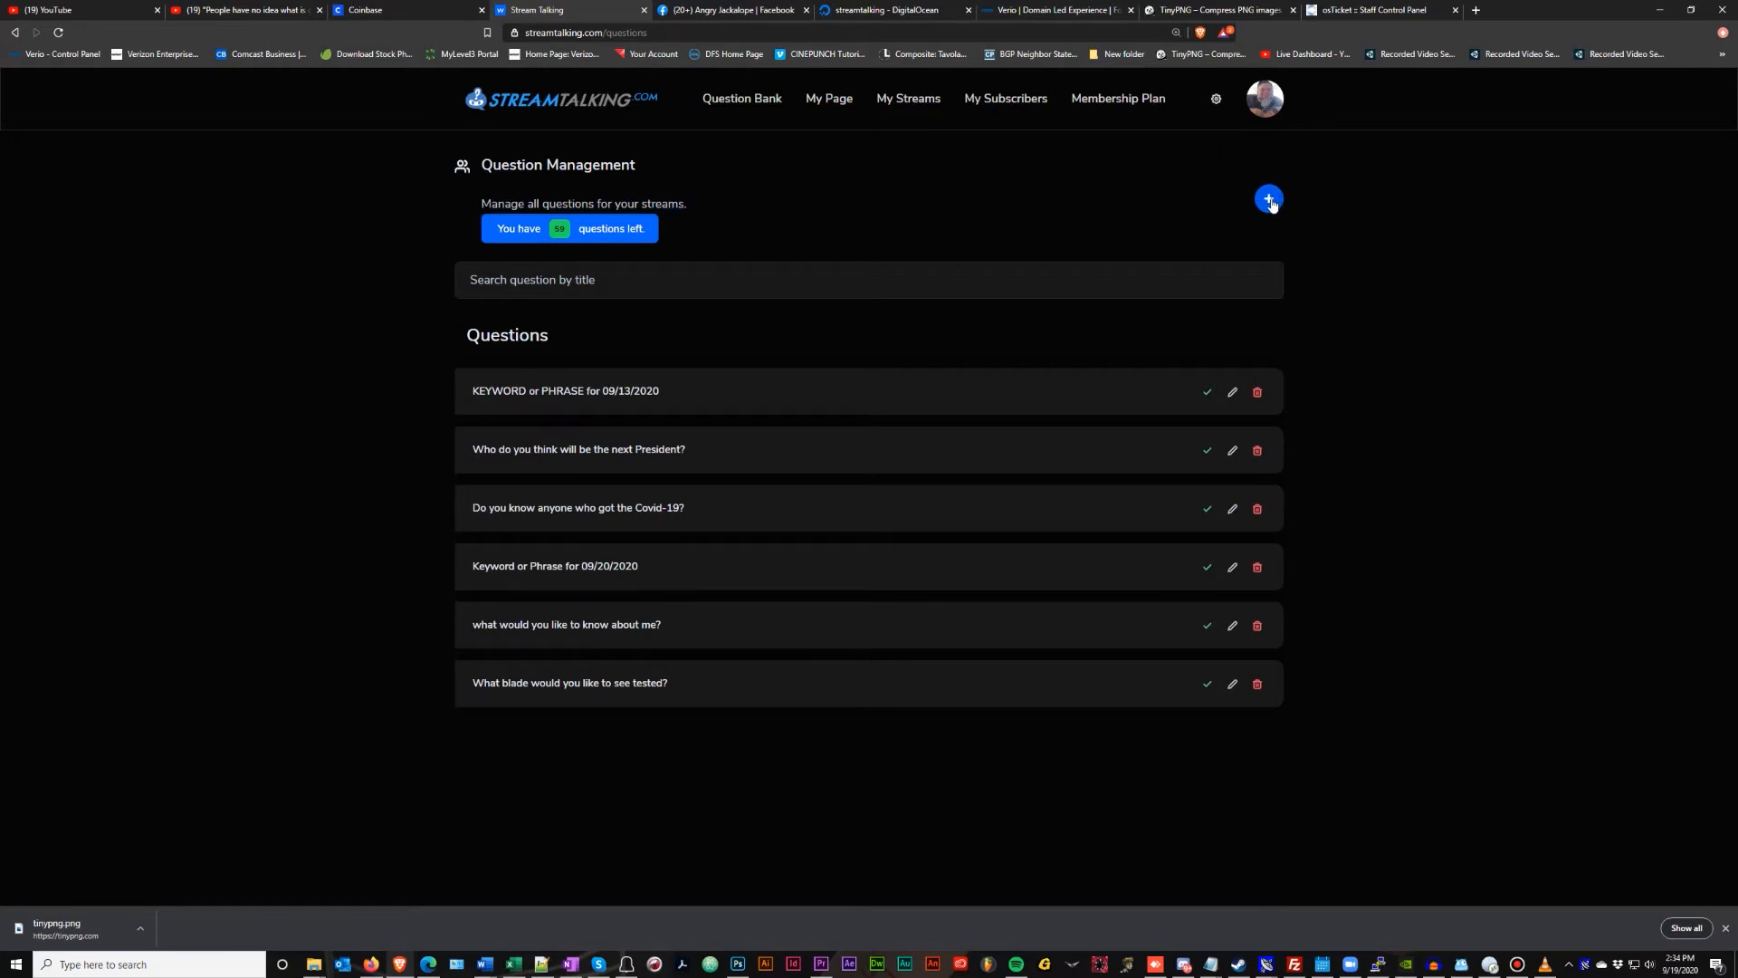
click(1270, 201)
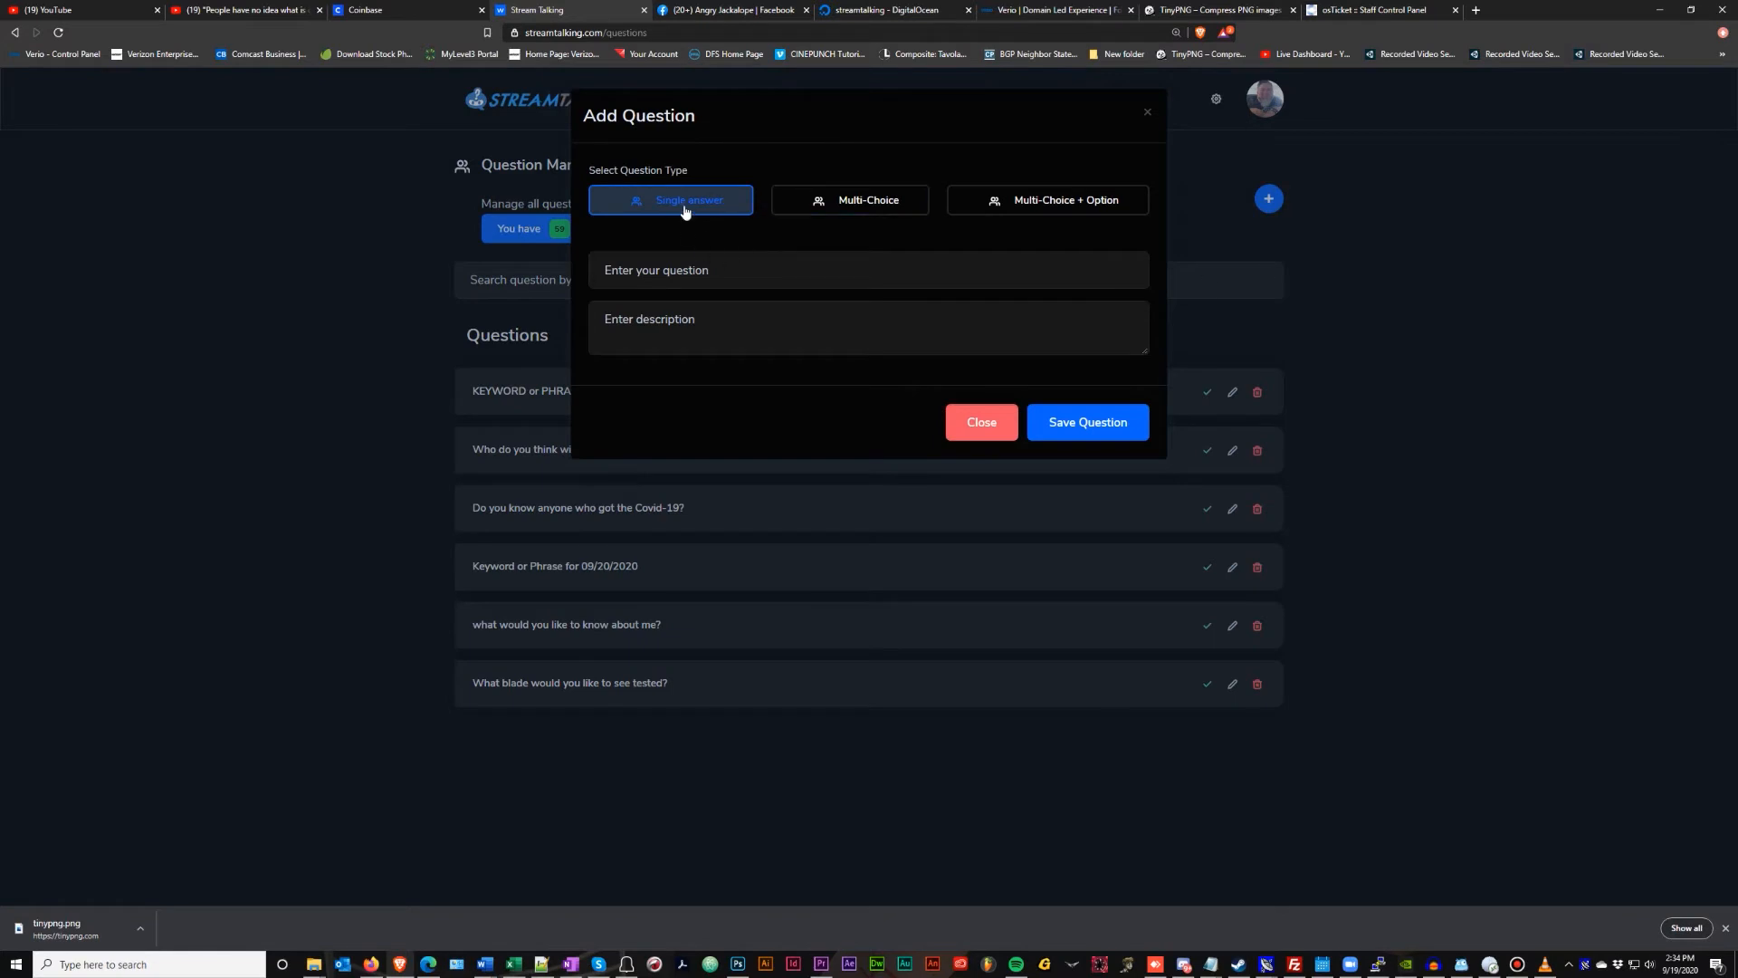
Compare the Multi-Choice, Multi-Choice + Option and Single answer types, then close without adding
click(842, 201)
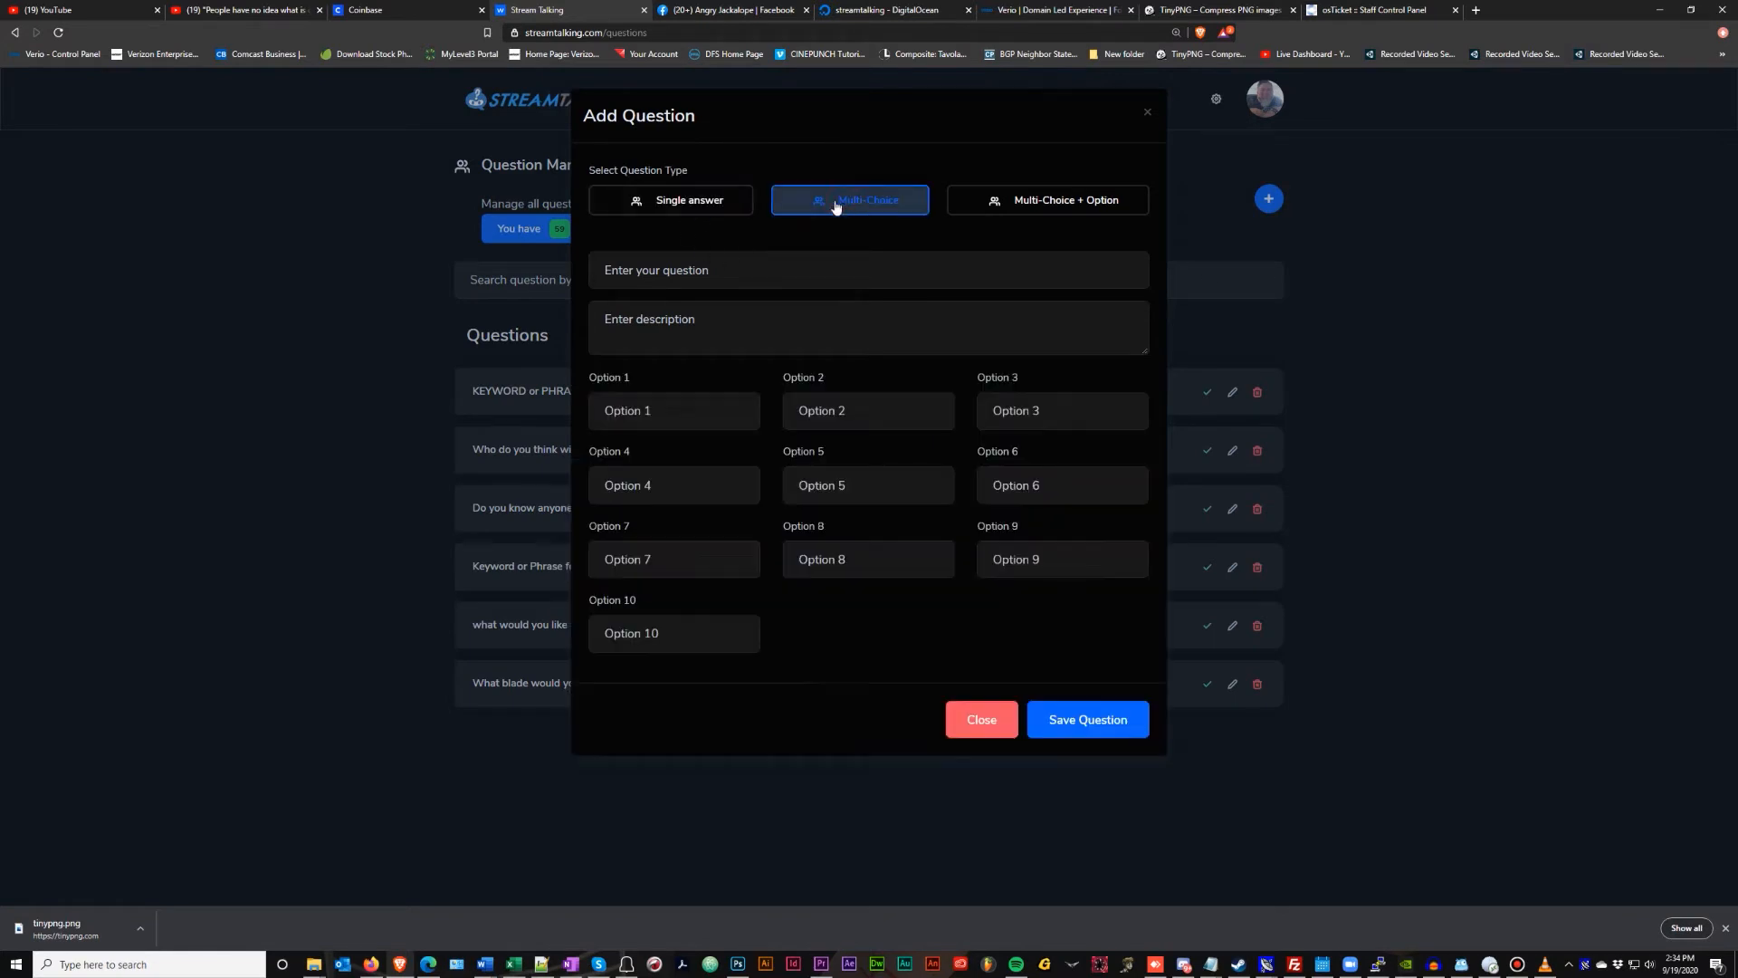
click(1066, 201)
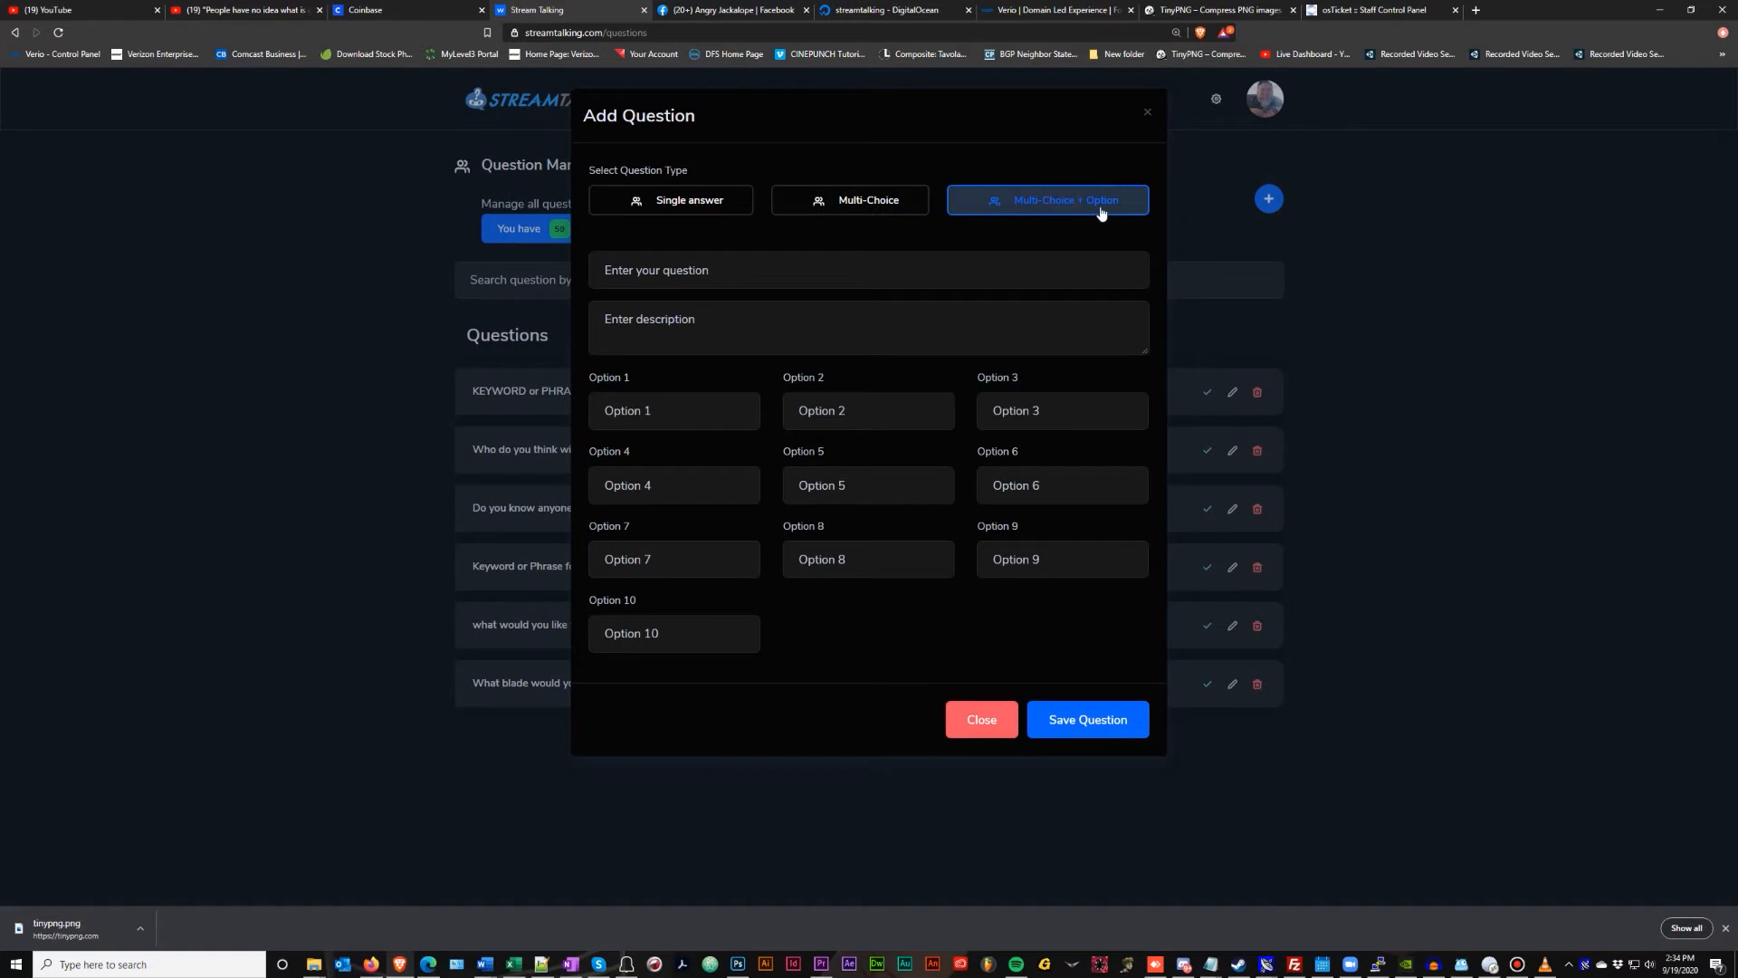
click(851, 218)
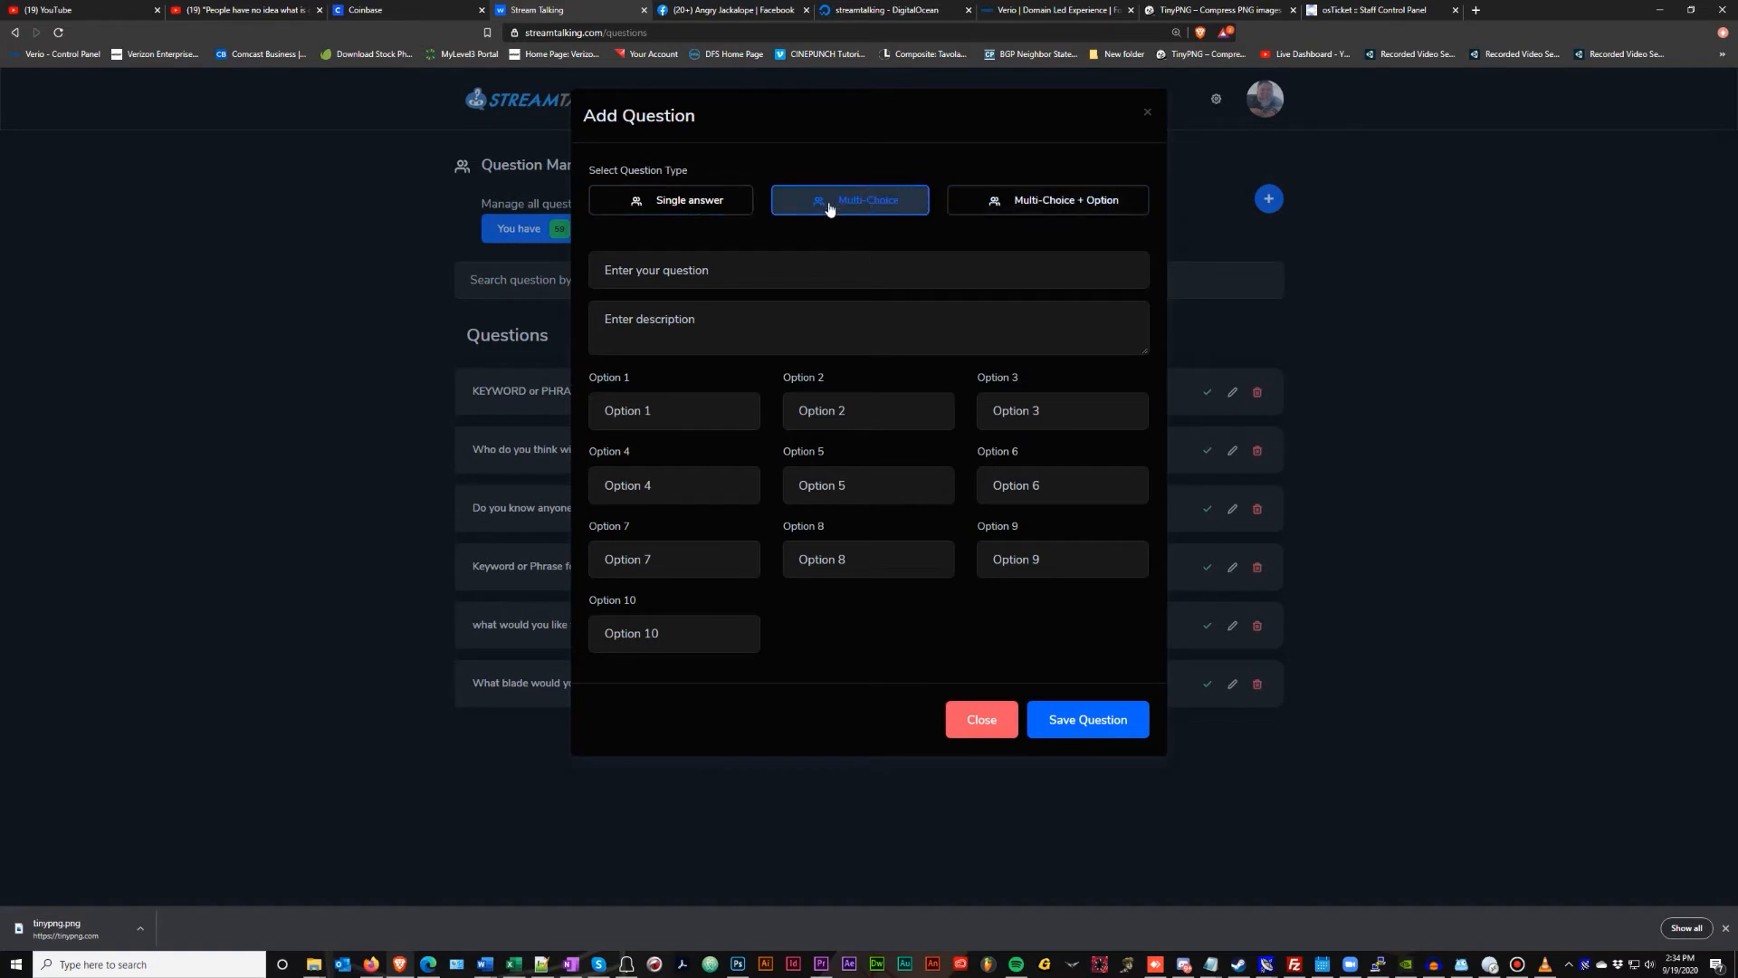
click(694, 201)
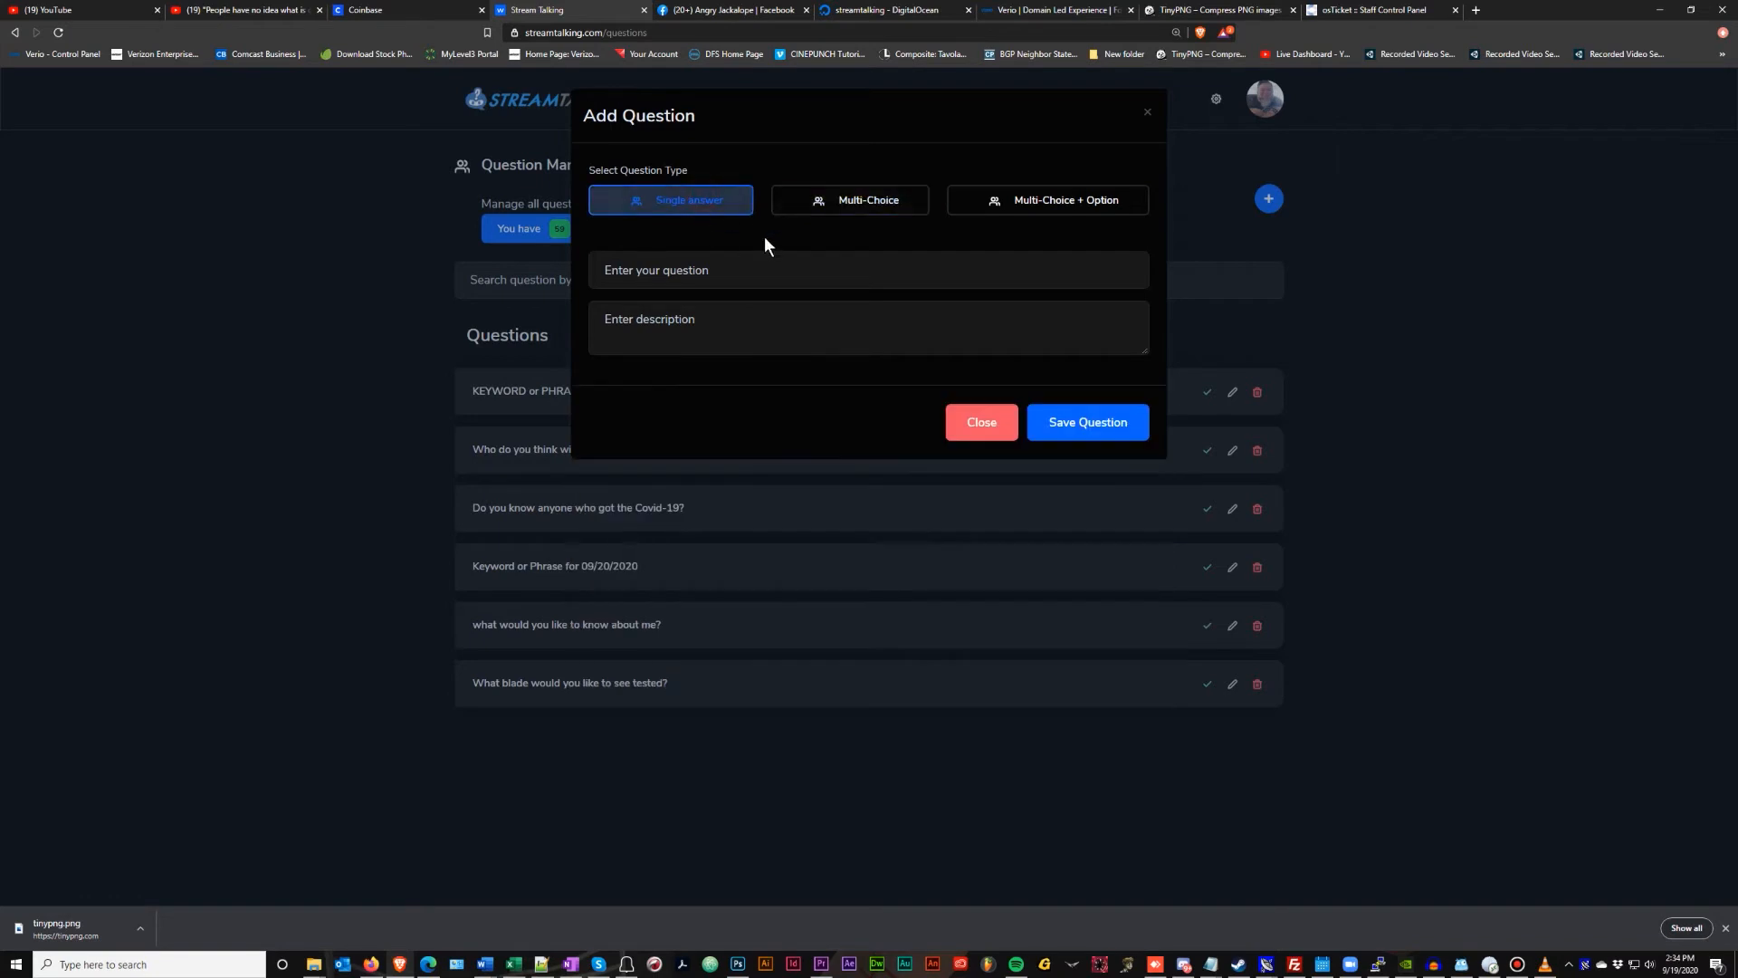
click(743, 273)
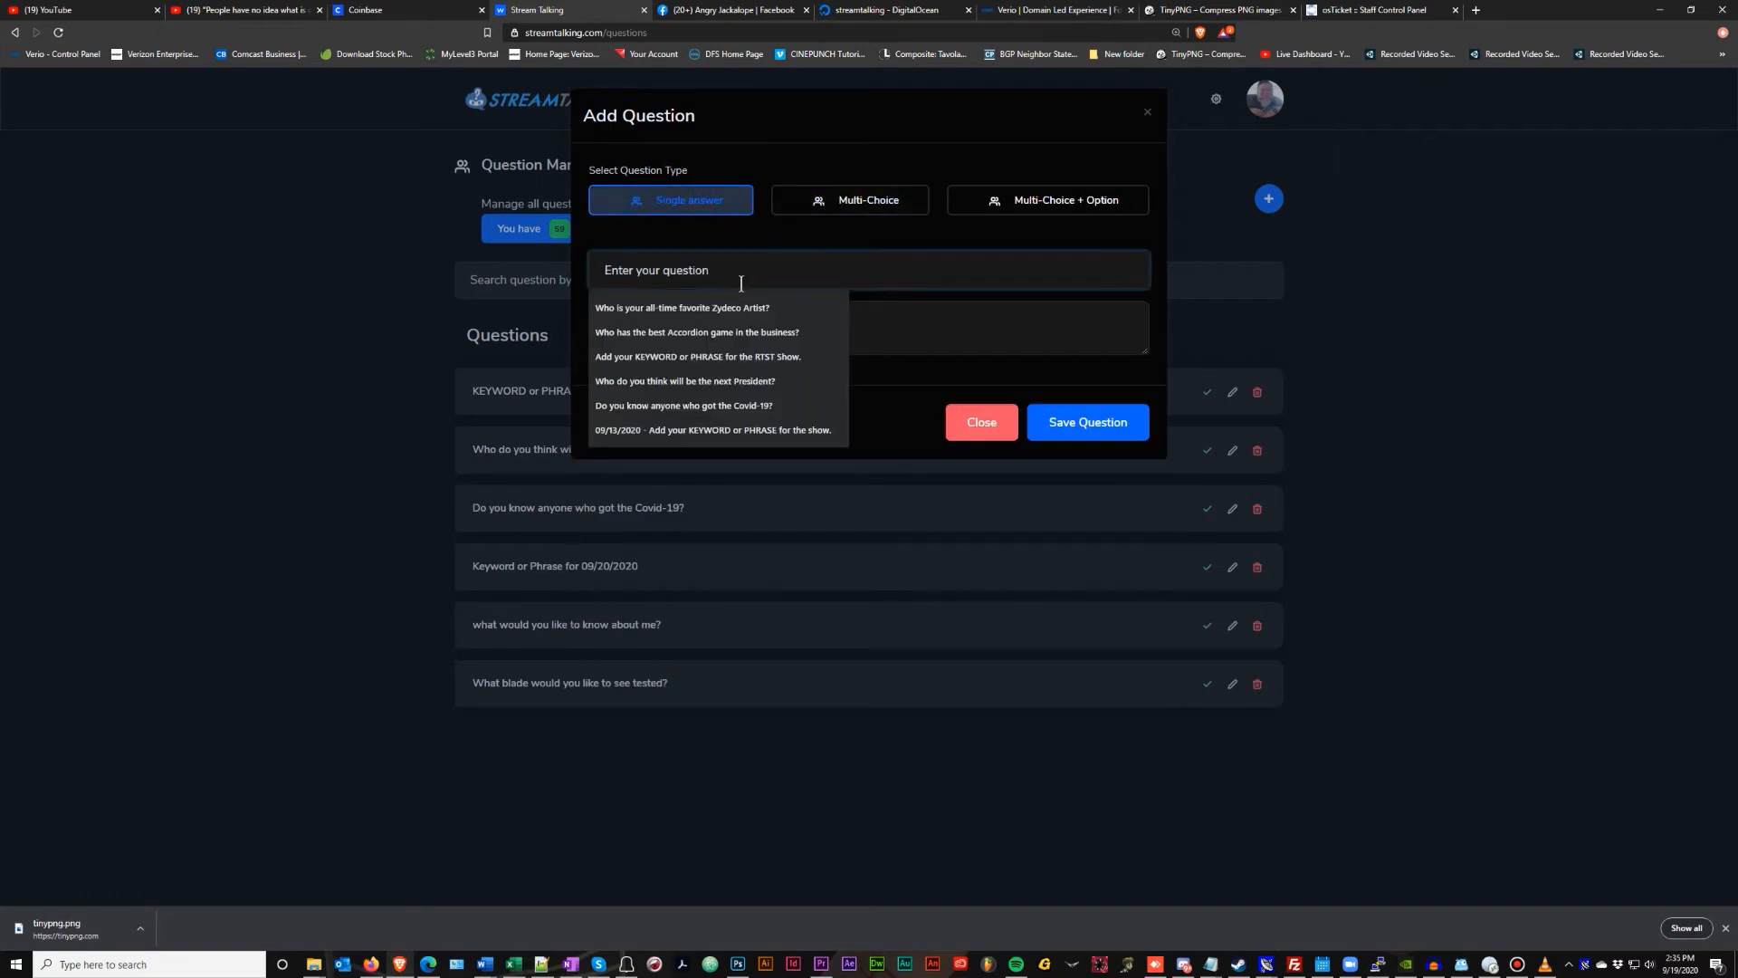
click(783, 235)
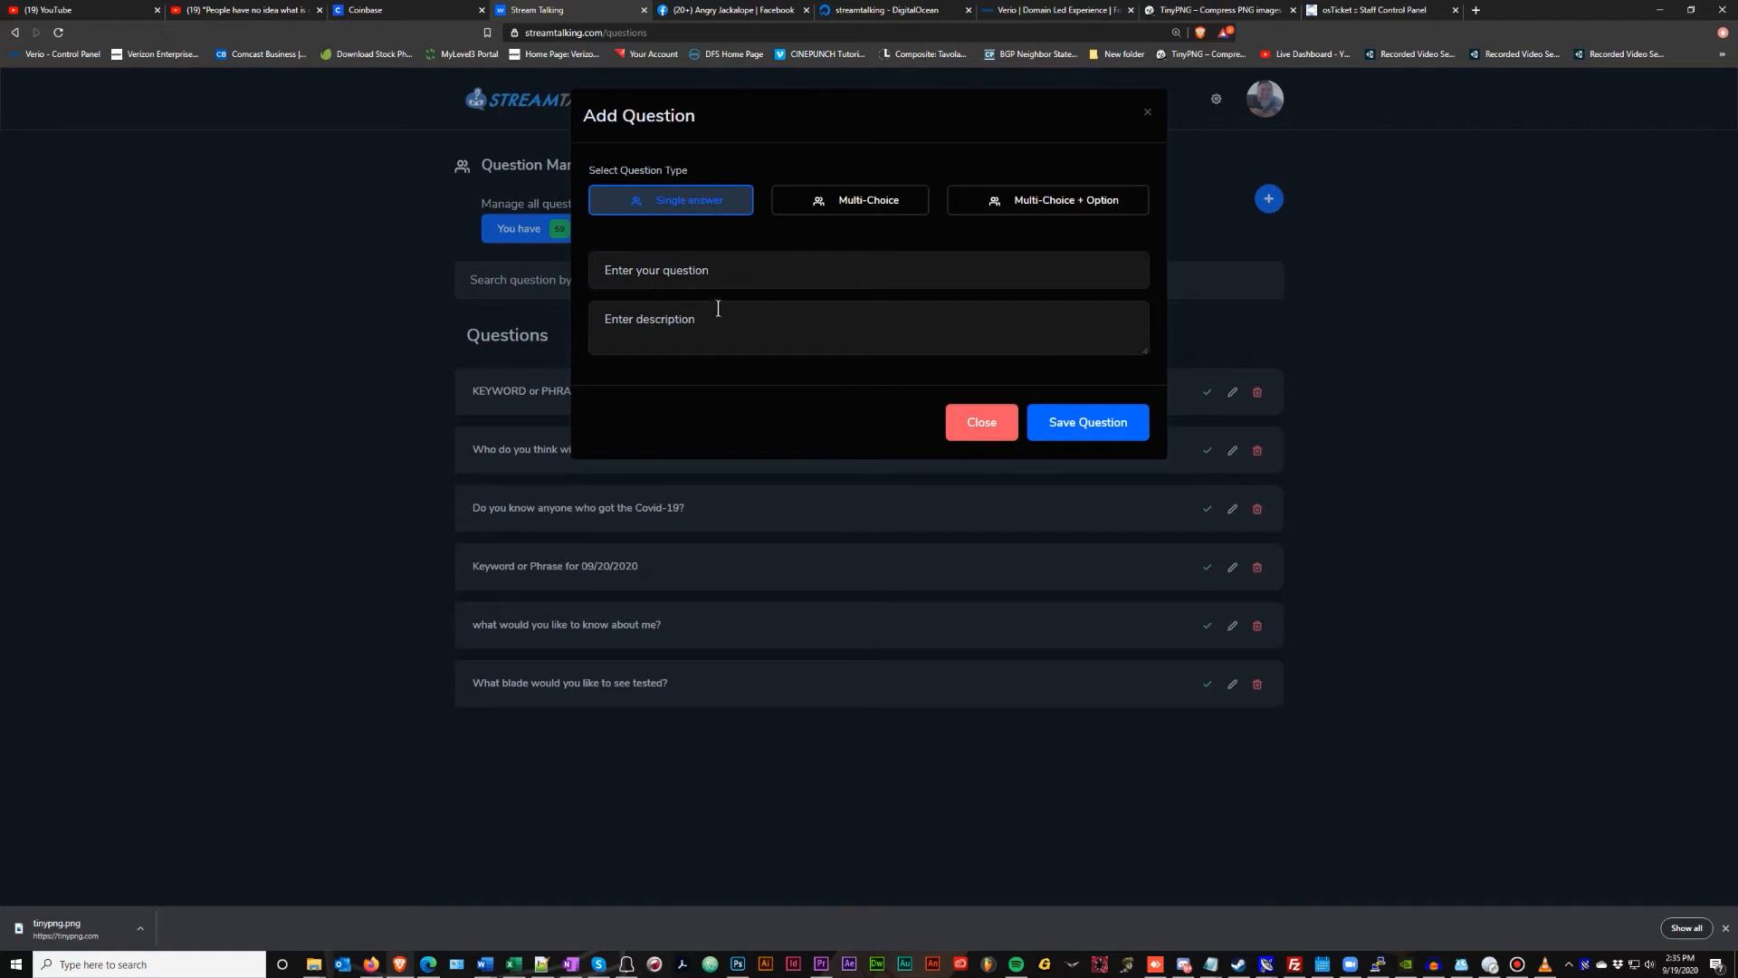
click(879, 204)
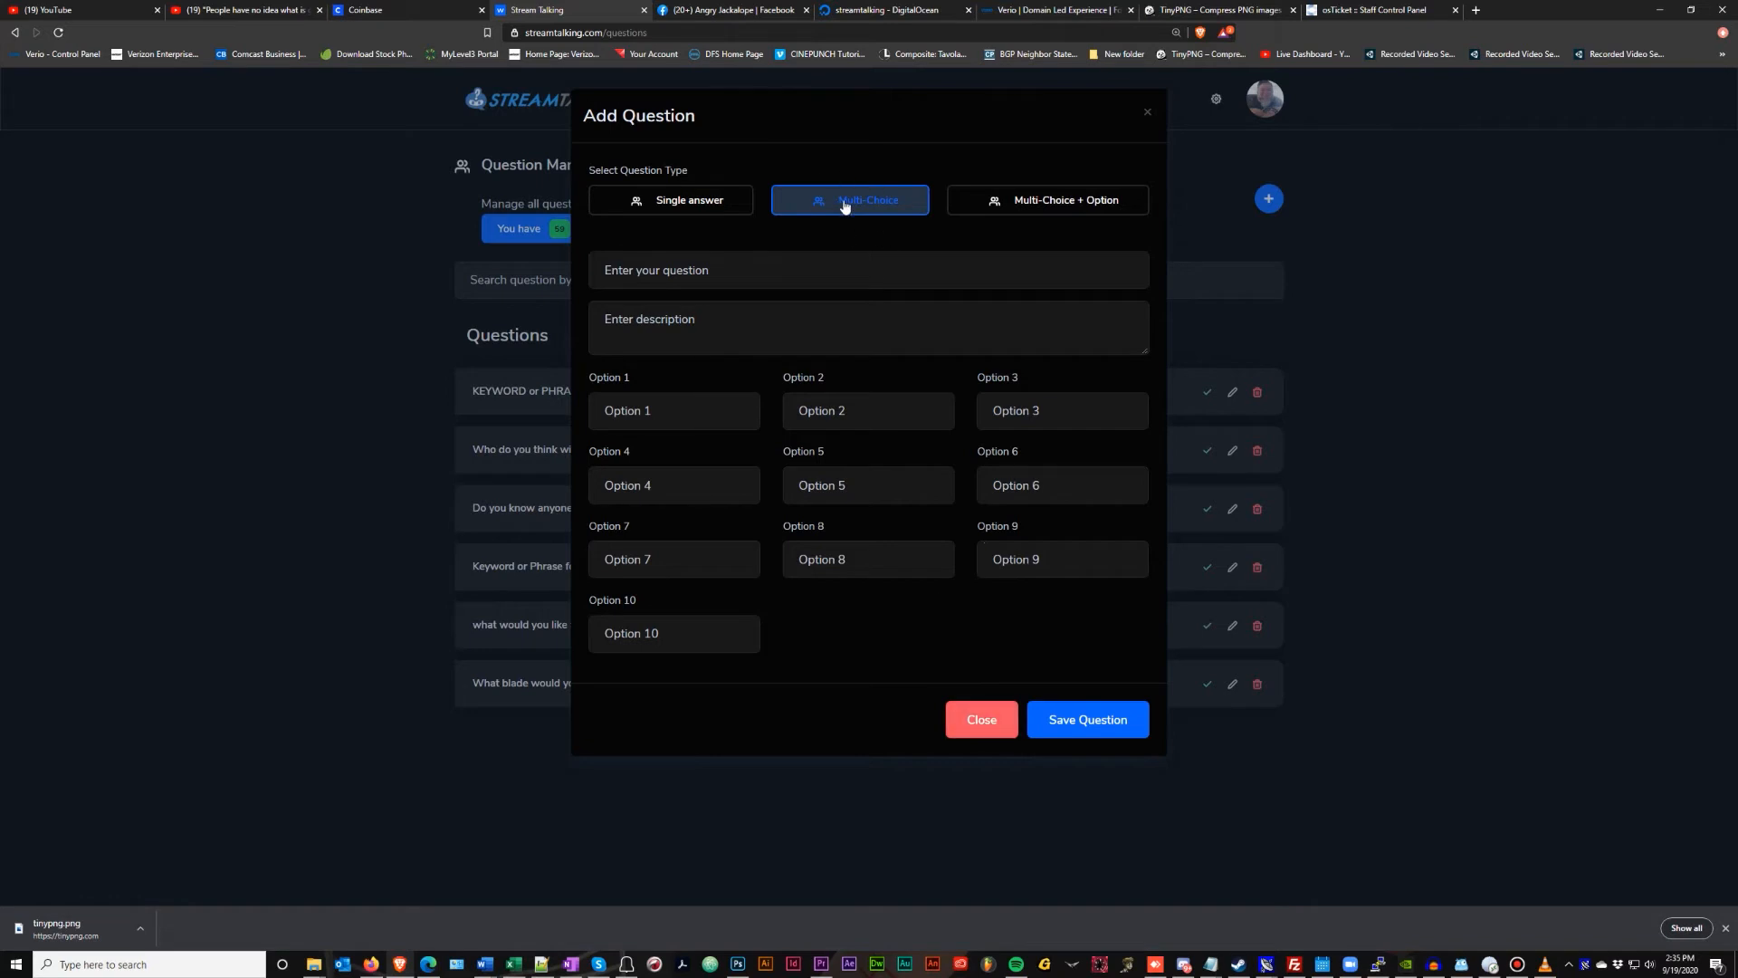
click(692, 199)
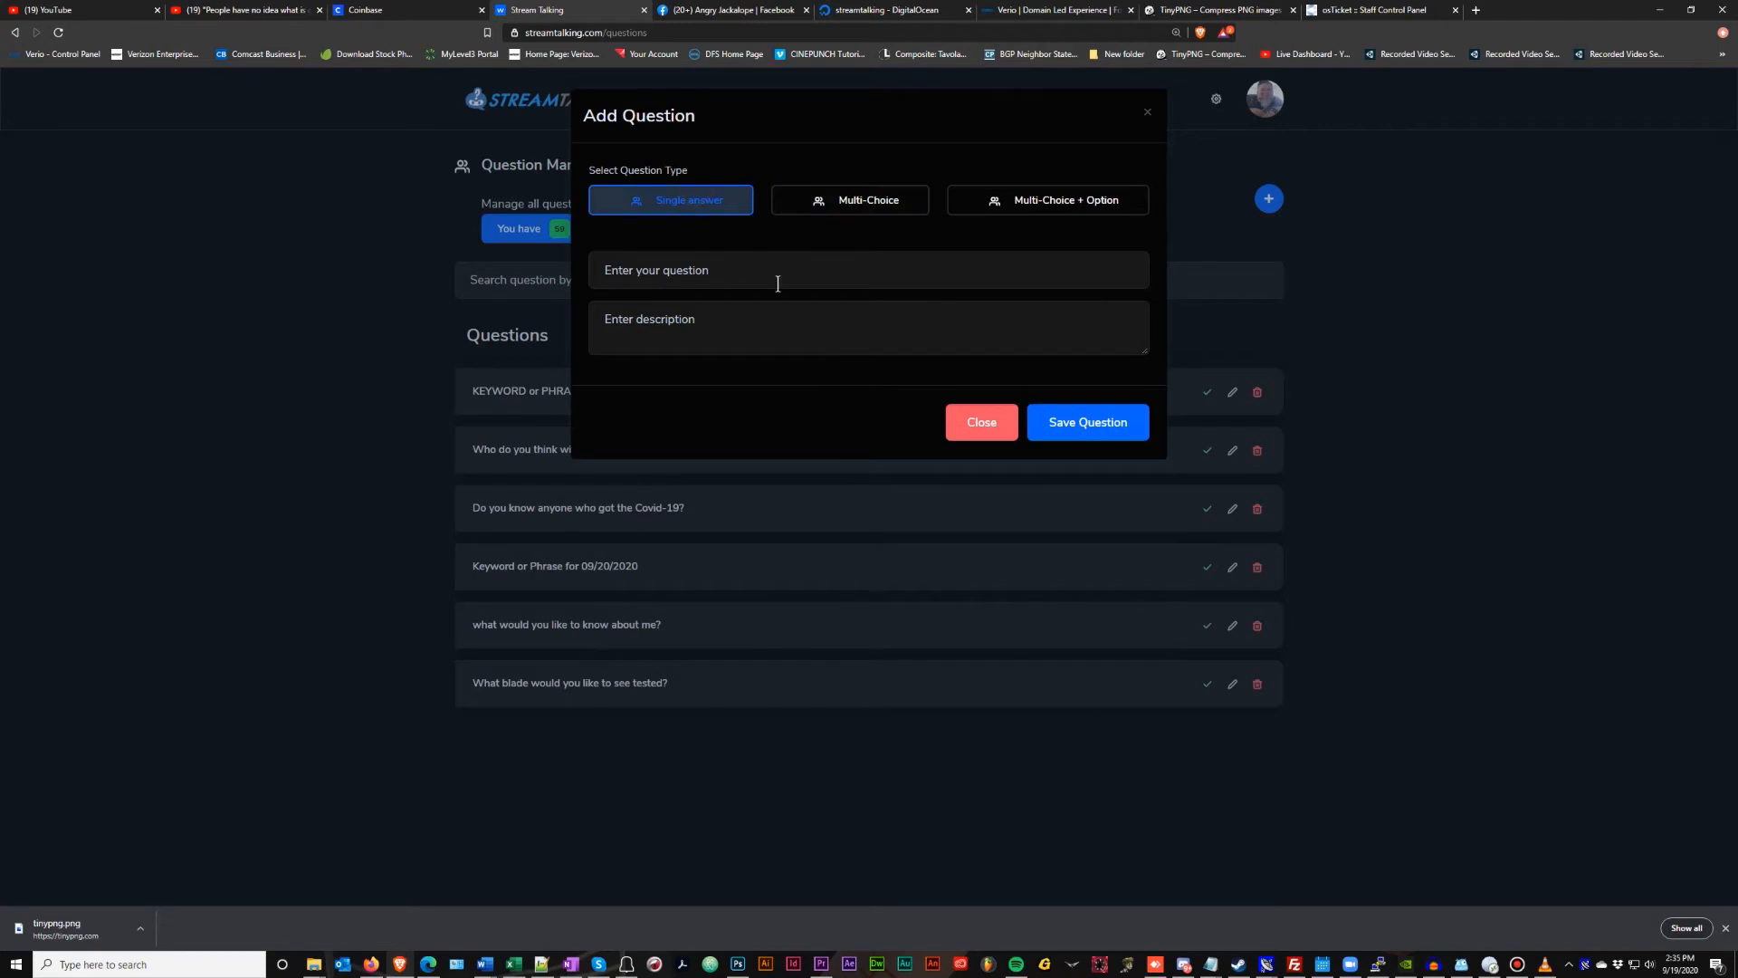
click(981, 422)
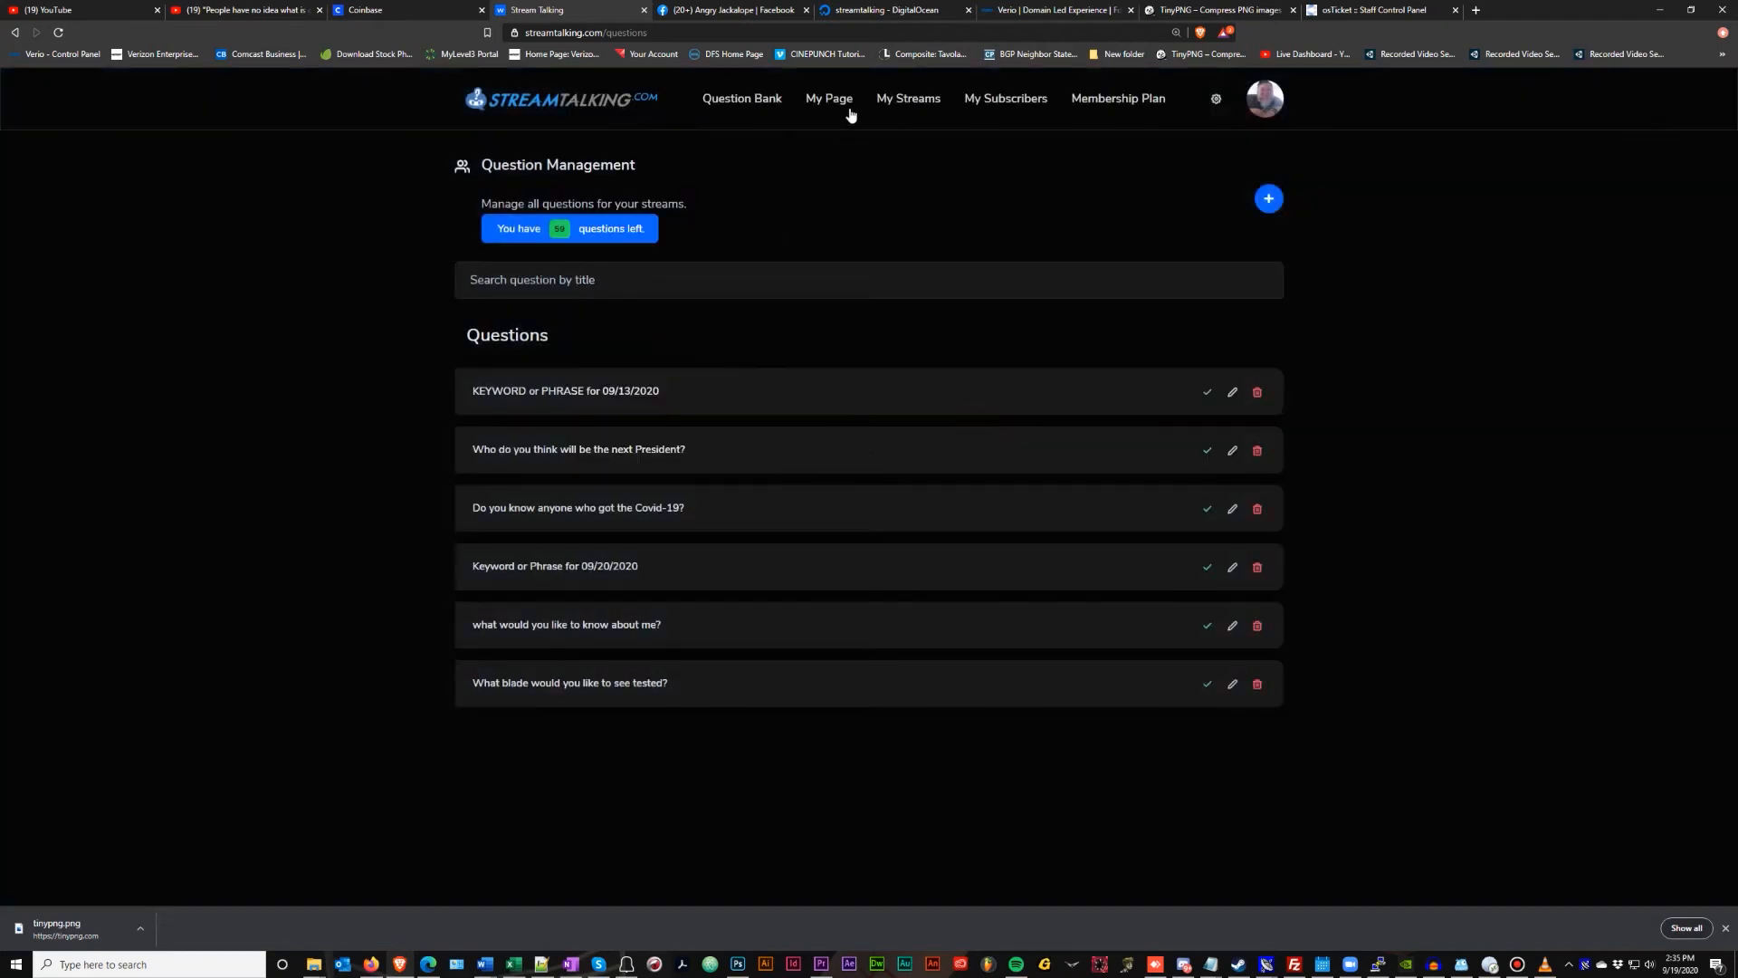
Open the Angry Jackalope Show answers for 'What blade would you like to see tested?'
click(892, 107)
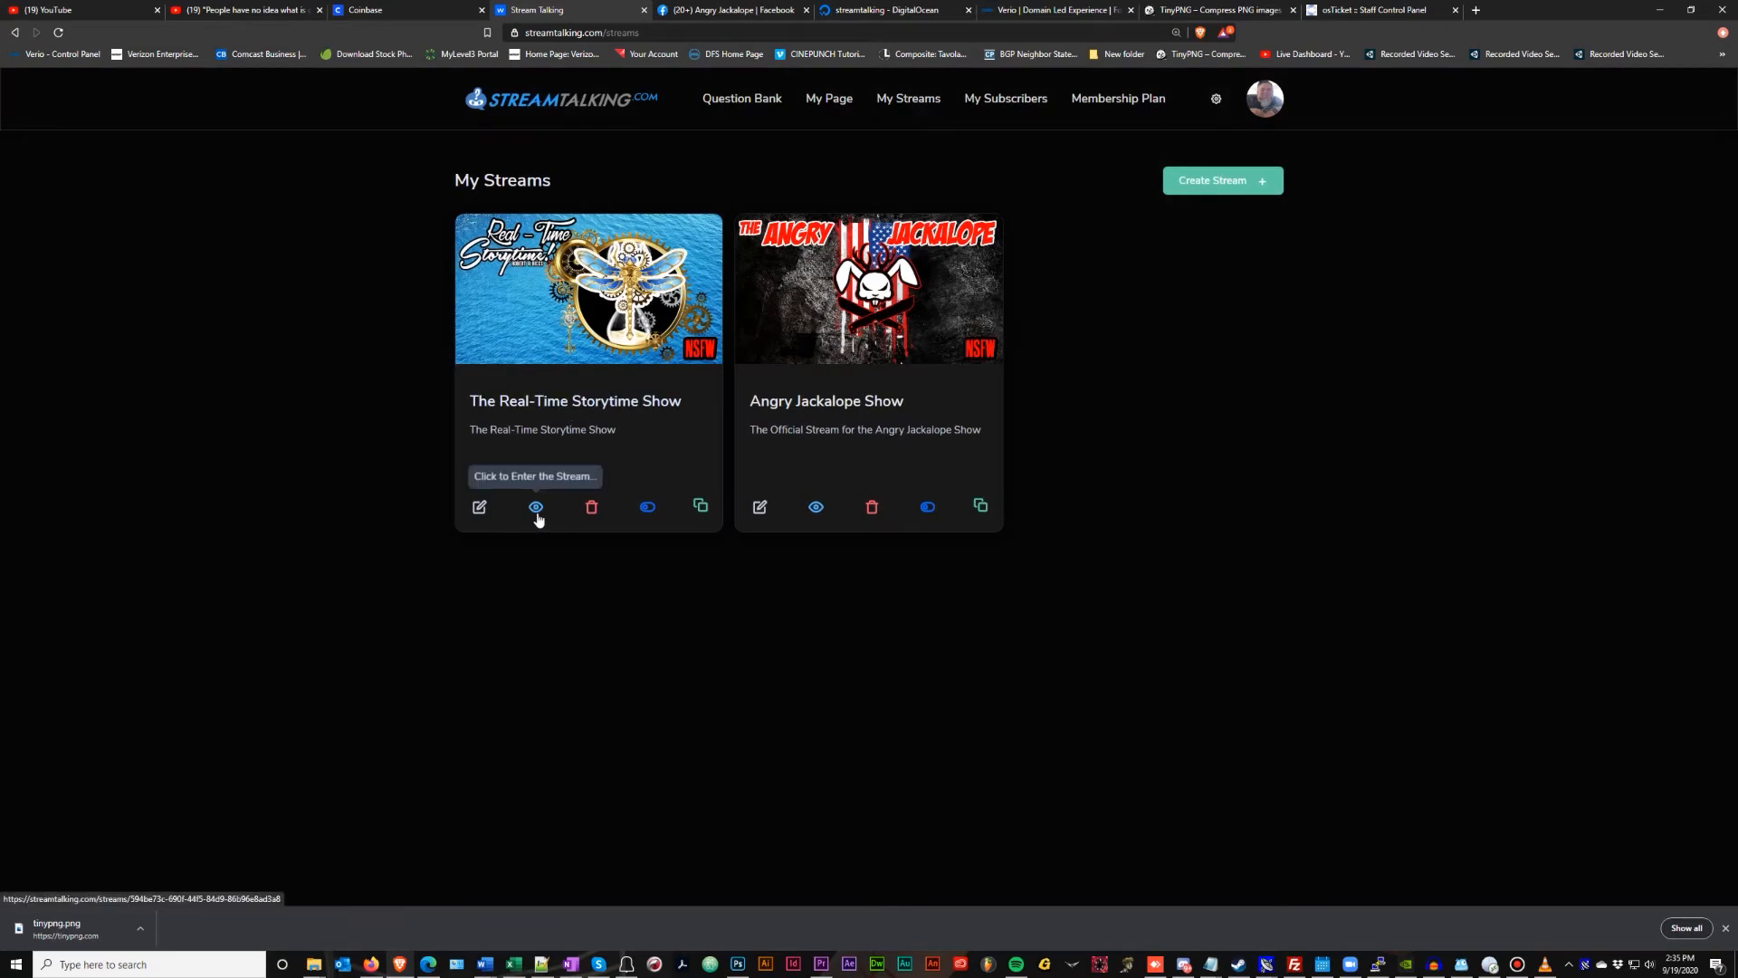
click(816, 509)
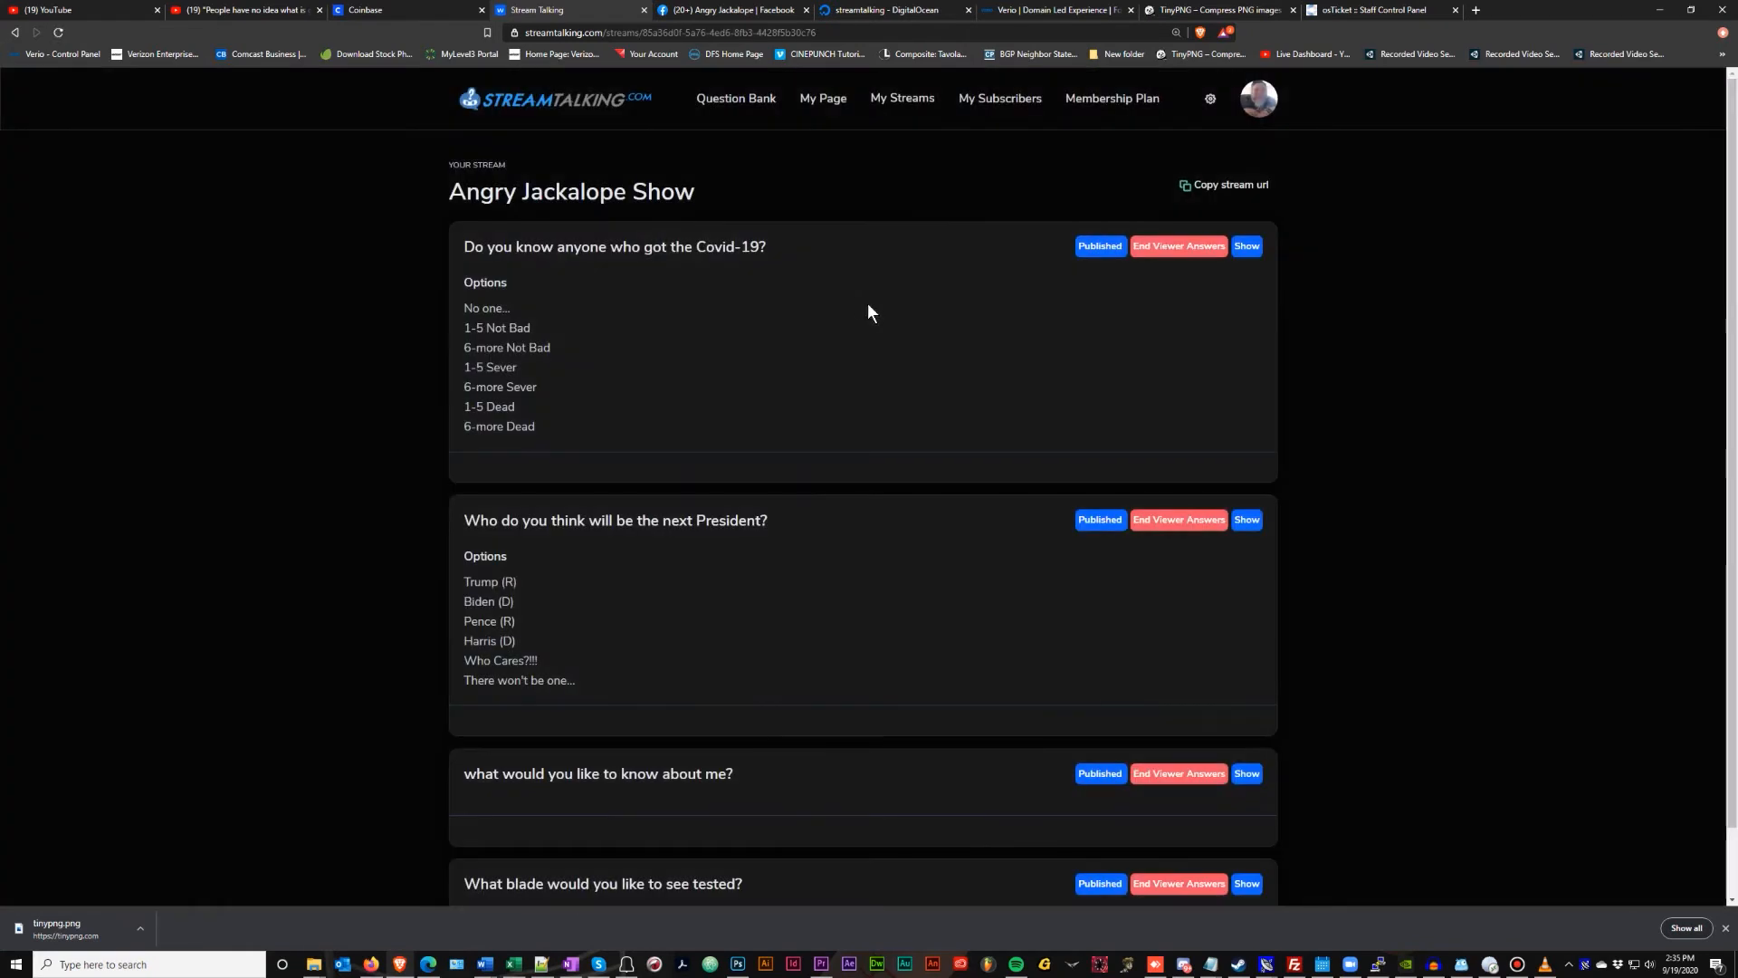
scroll(905, 369, down, 1)
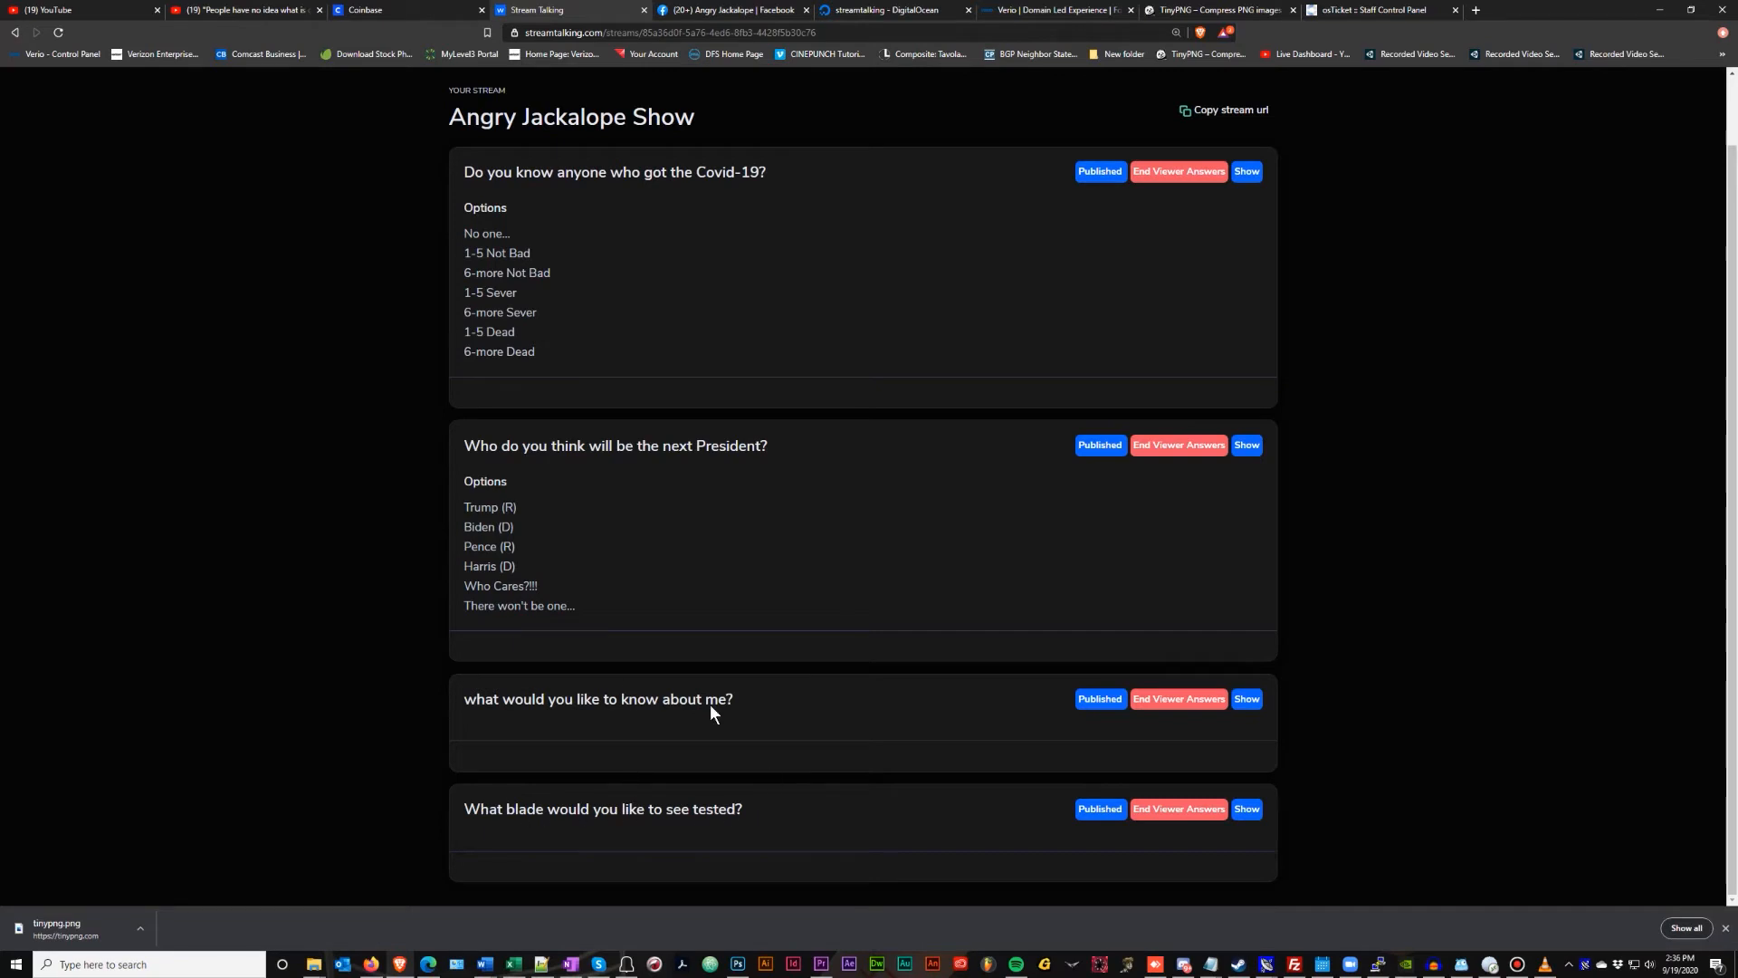
click(1245, 811)
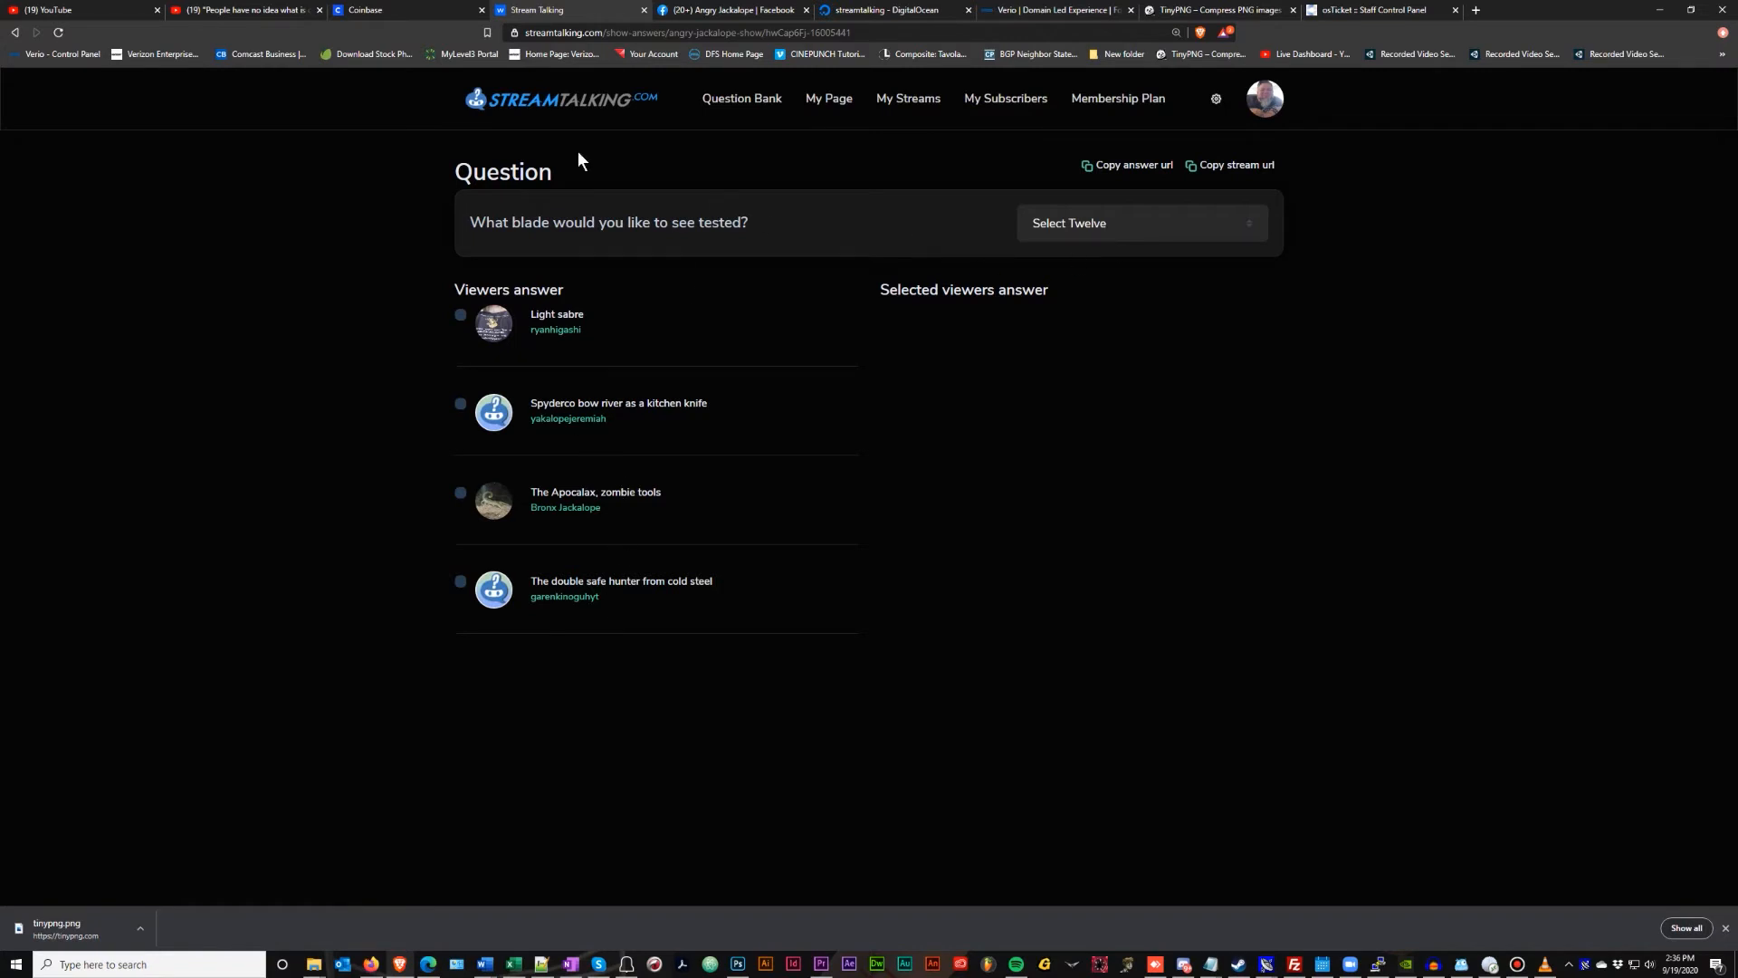
Save Spyderco, Apocalax and double safe hunter as selected answers and copy the answer URL
click(1089, 226)
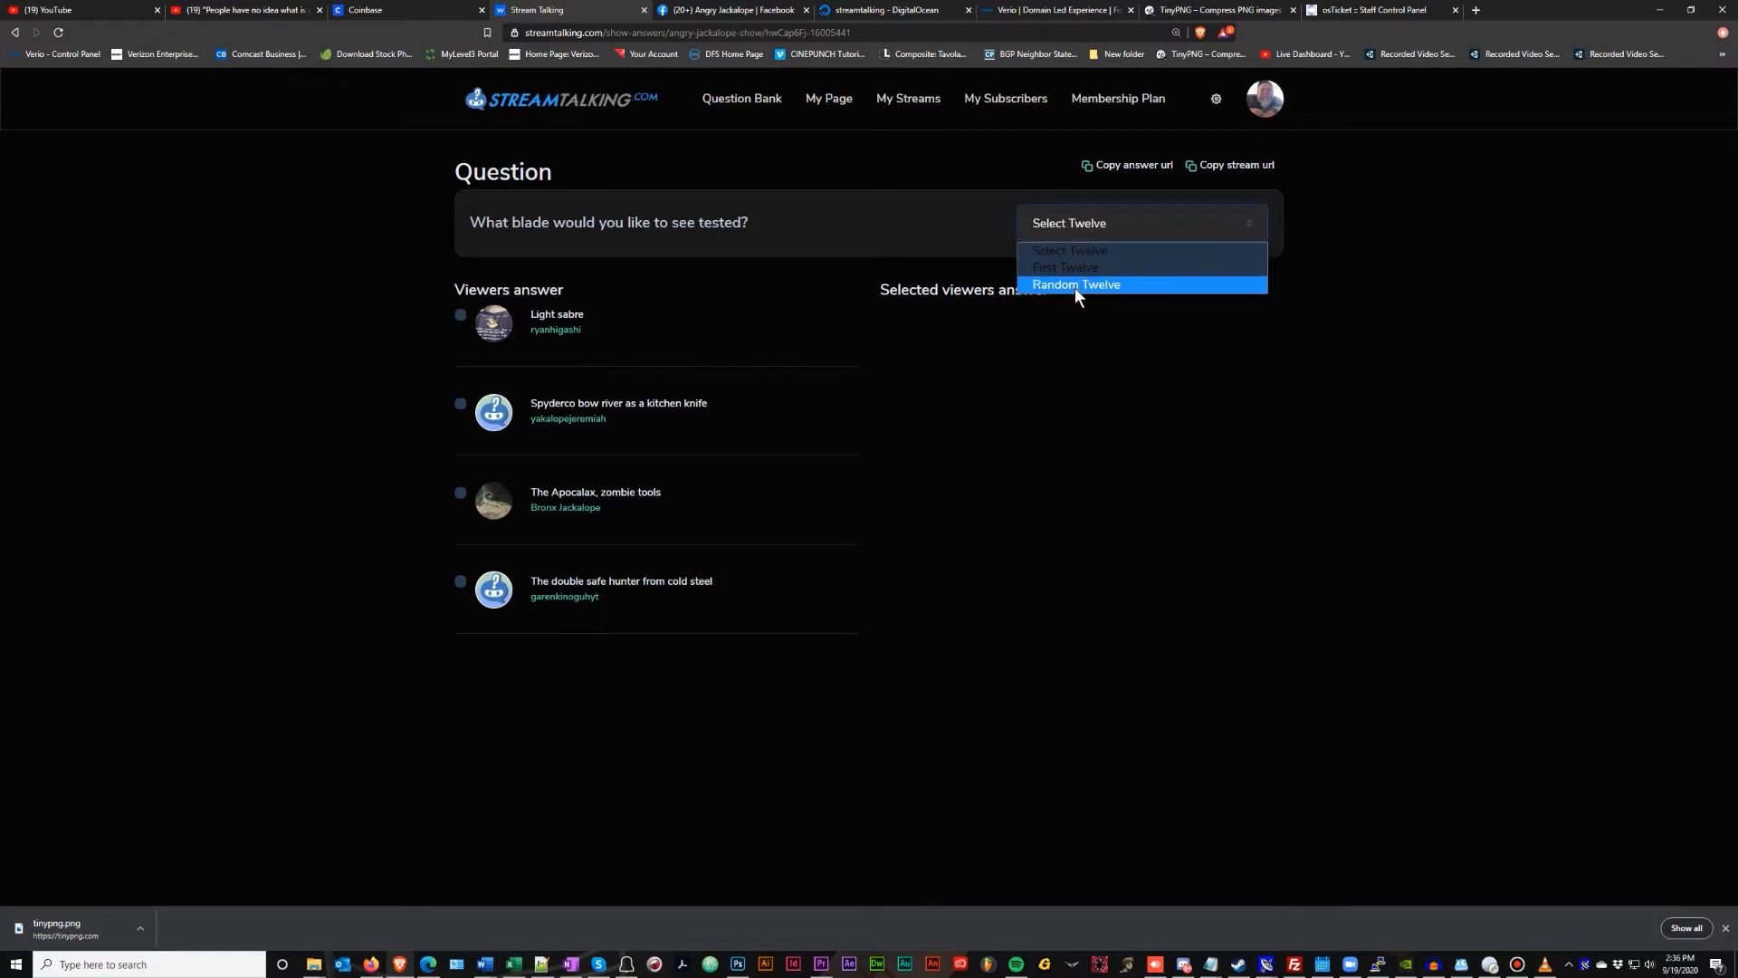
click(1076, 253)
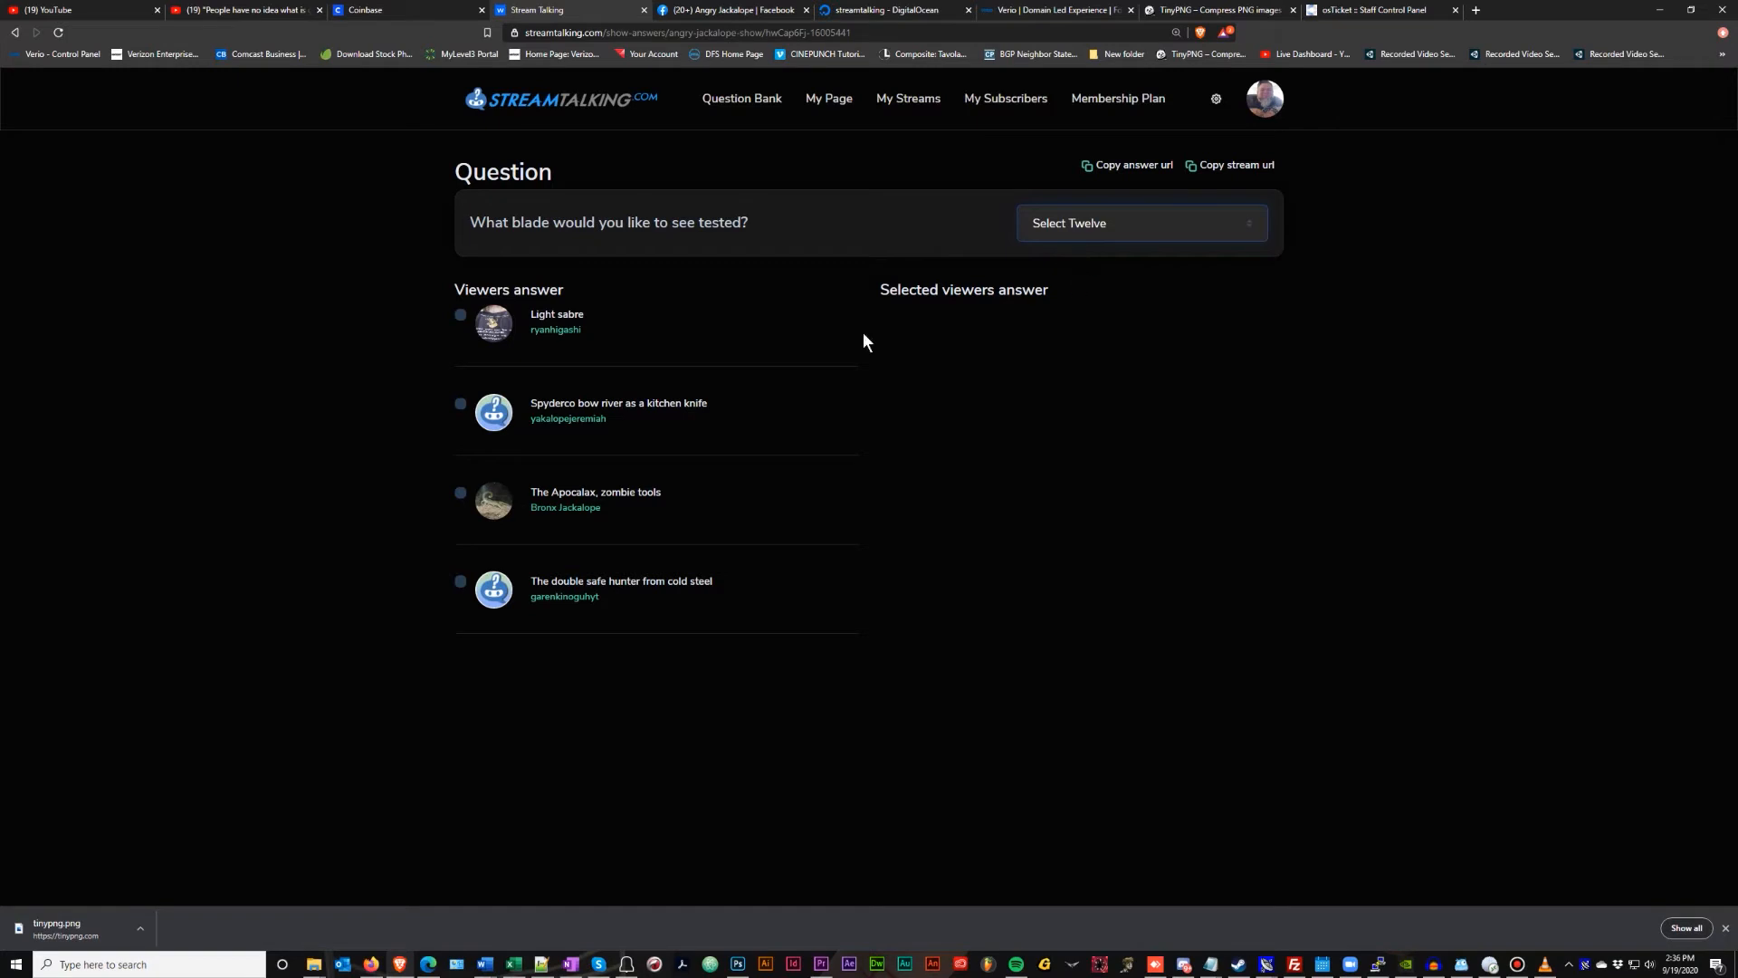
click(460, 405)
click(455, 492)
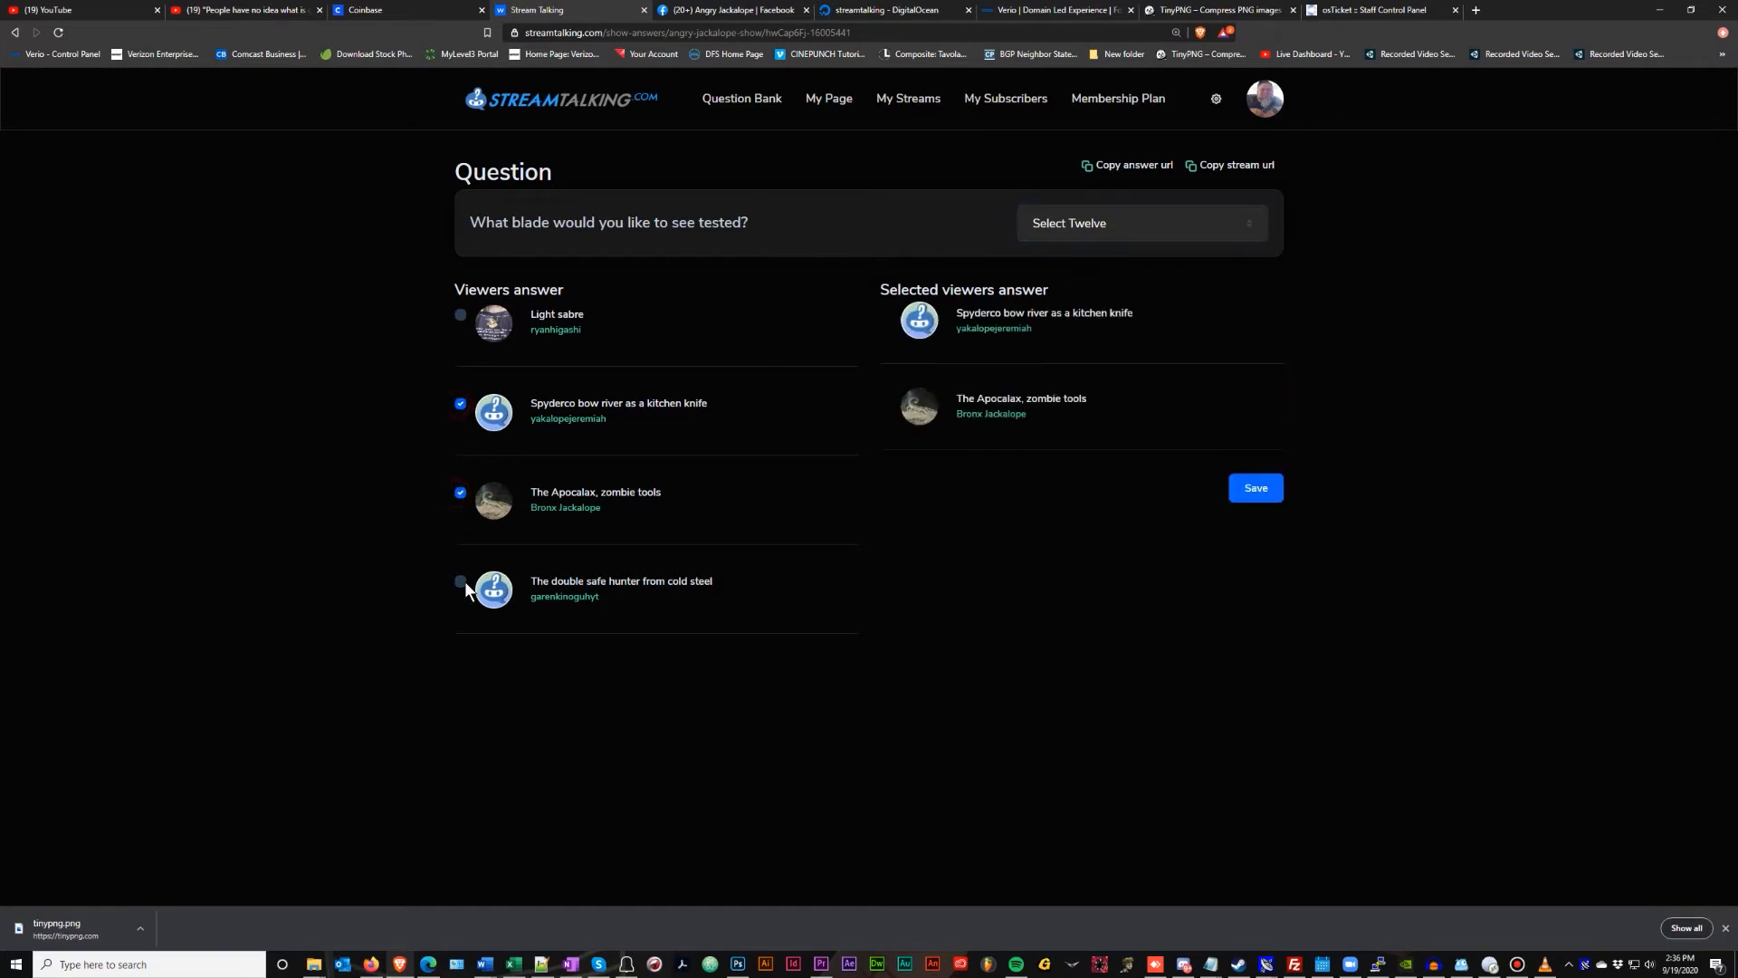
click(461, 582)
click(1256, 574)
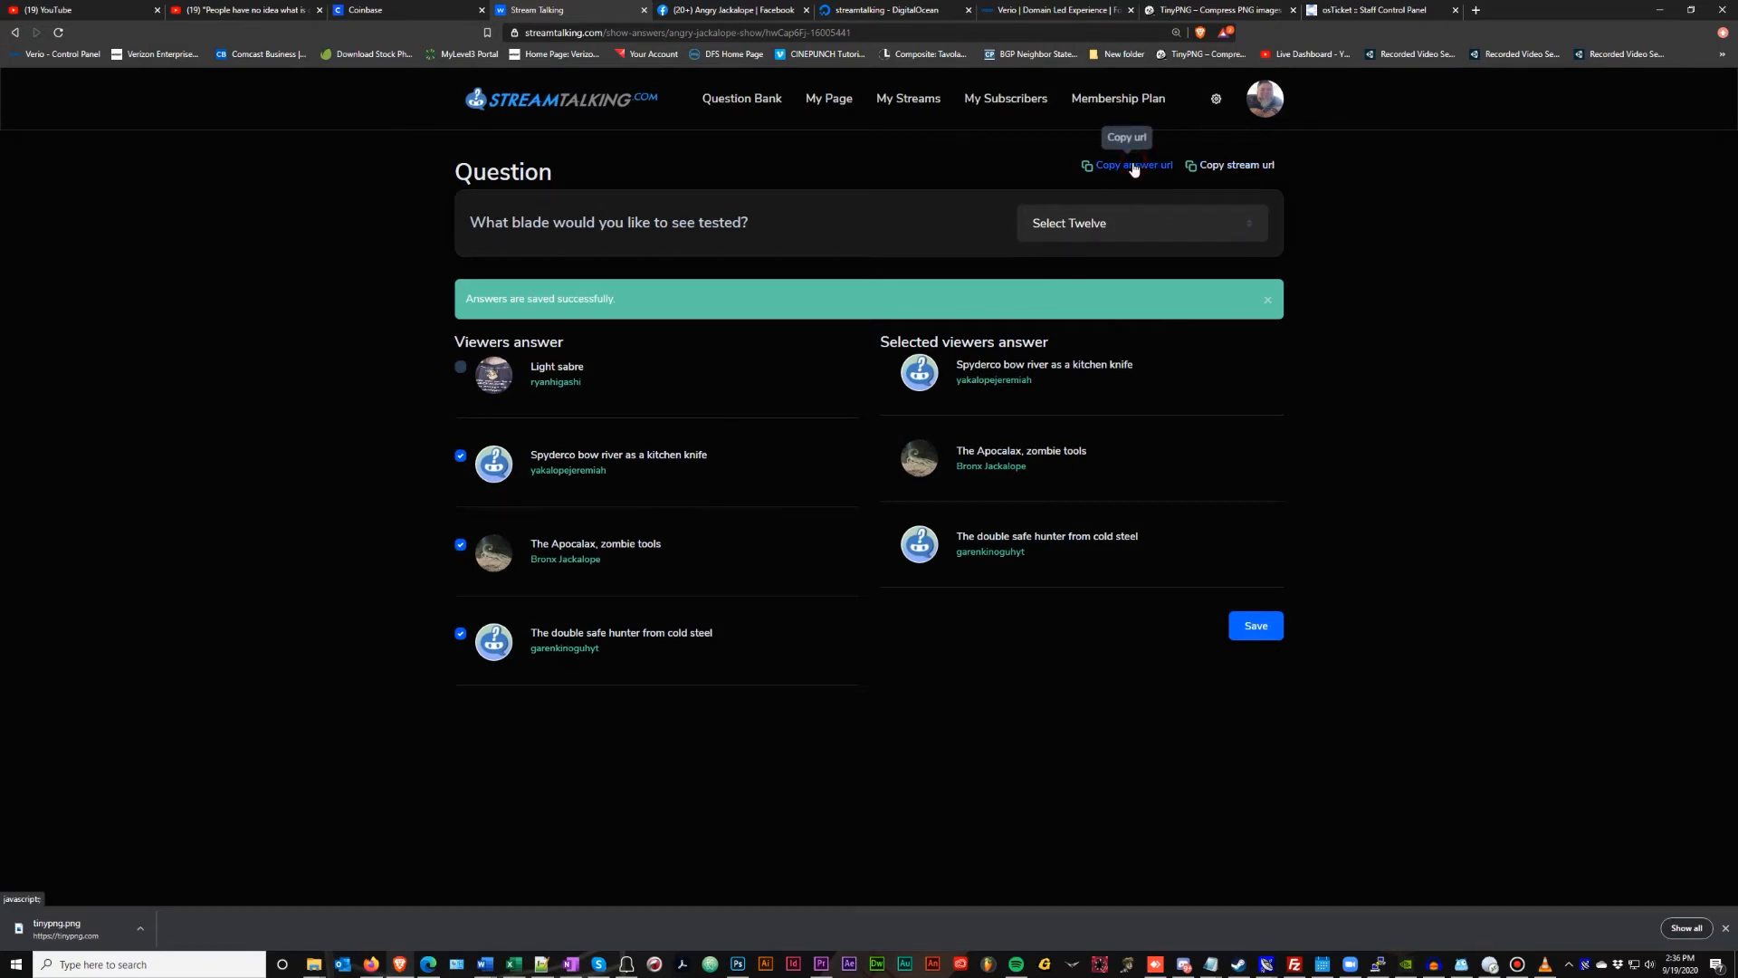
click(1476, 10)
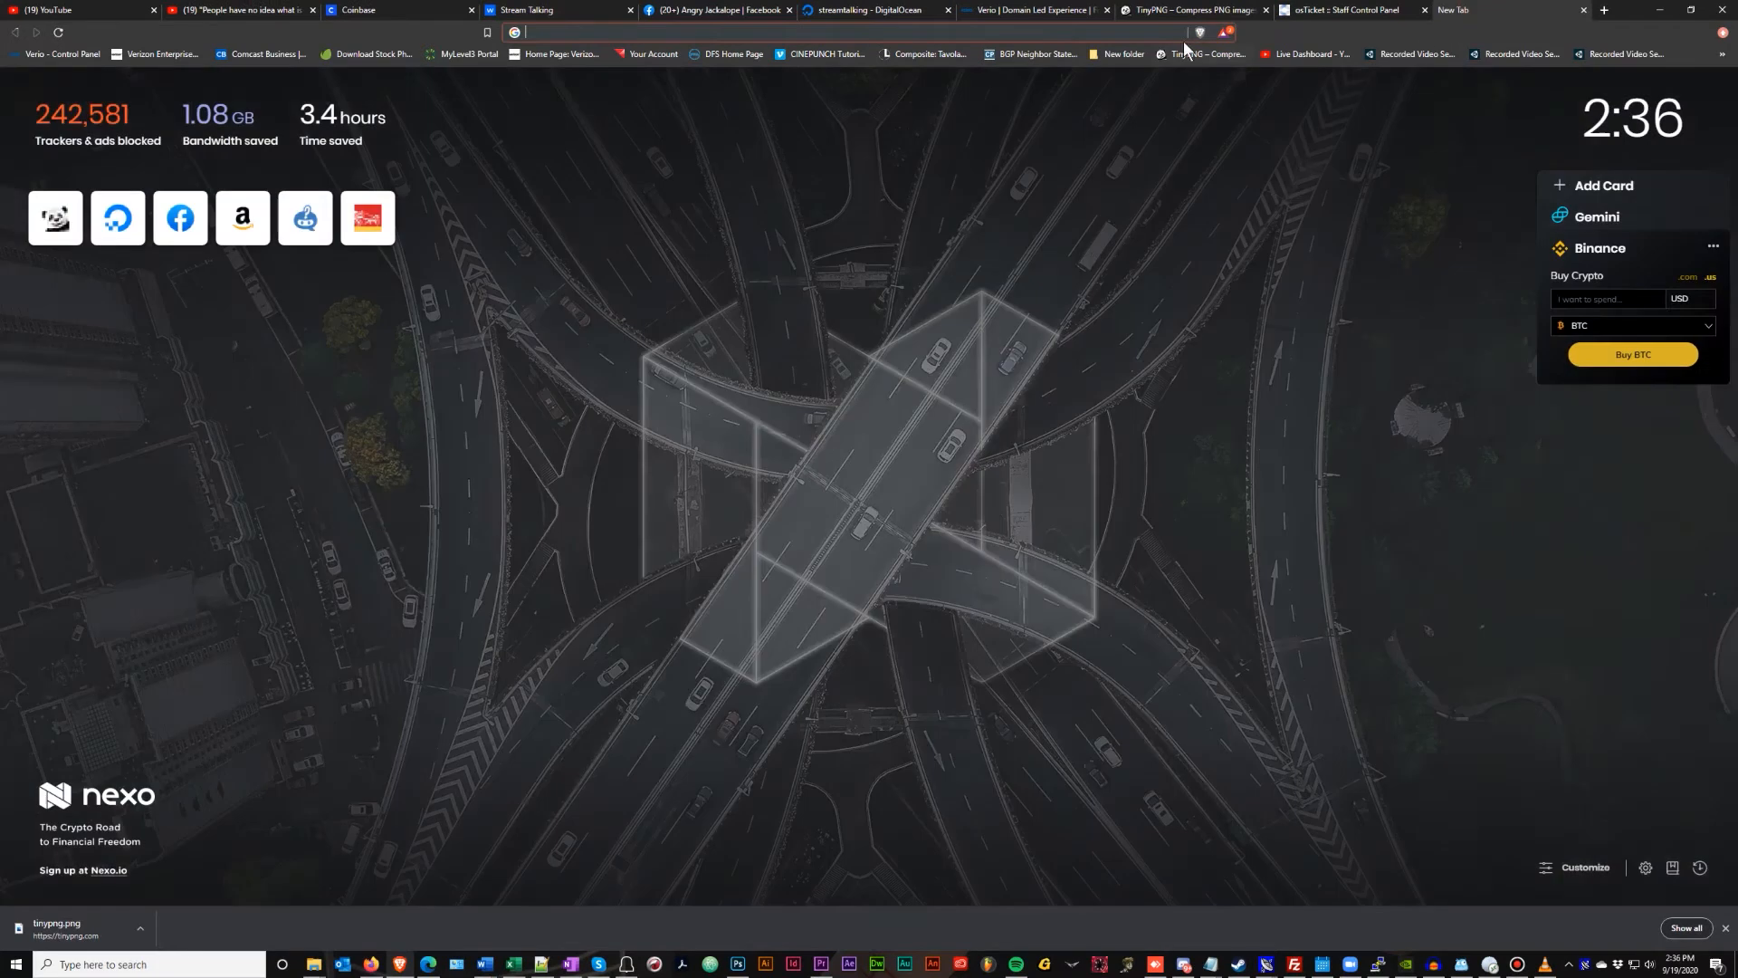
Load the copied answer URL in the new tab to confirm the three answers
click(978, 28)
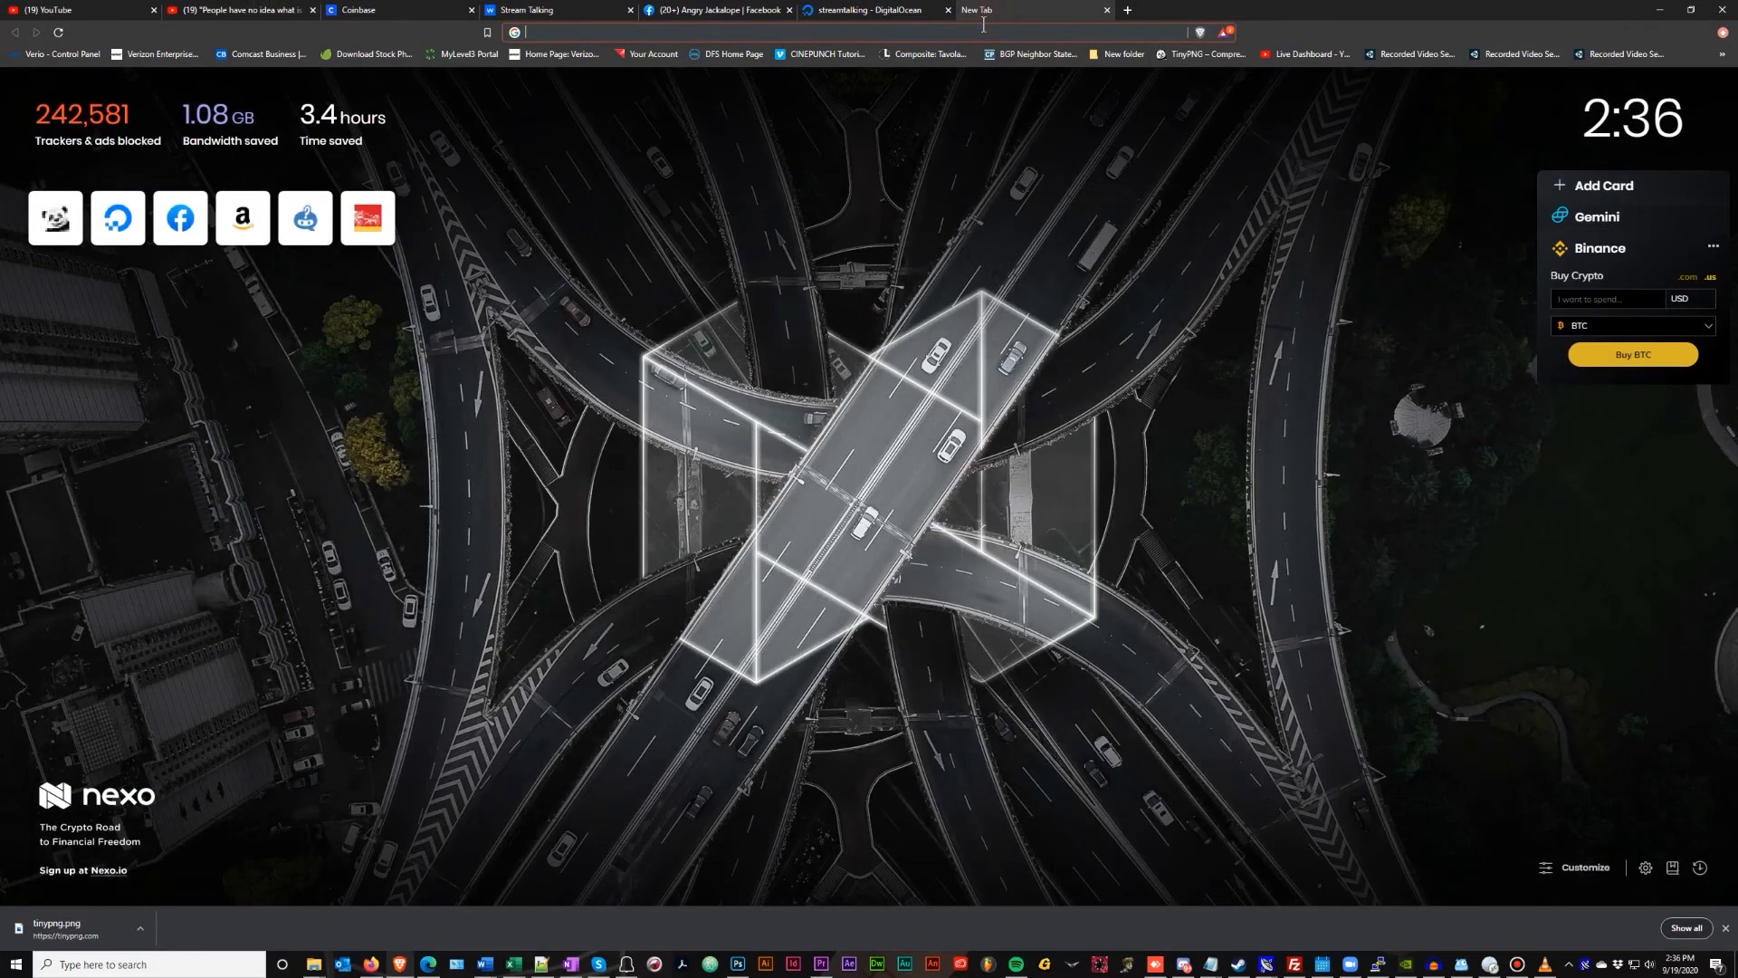
key(Return)
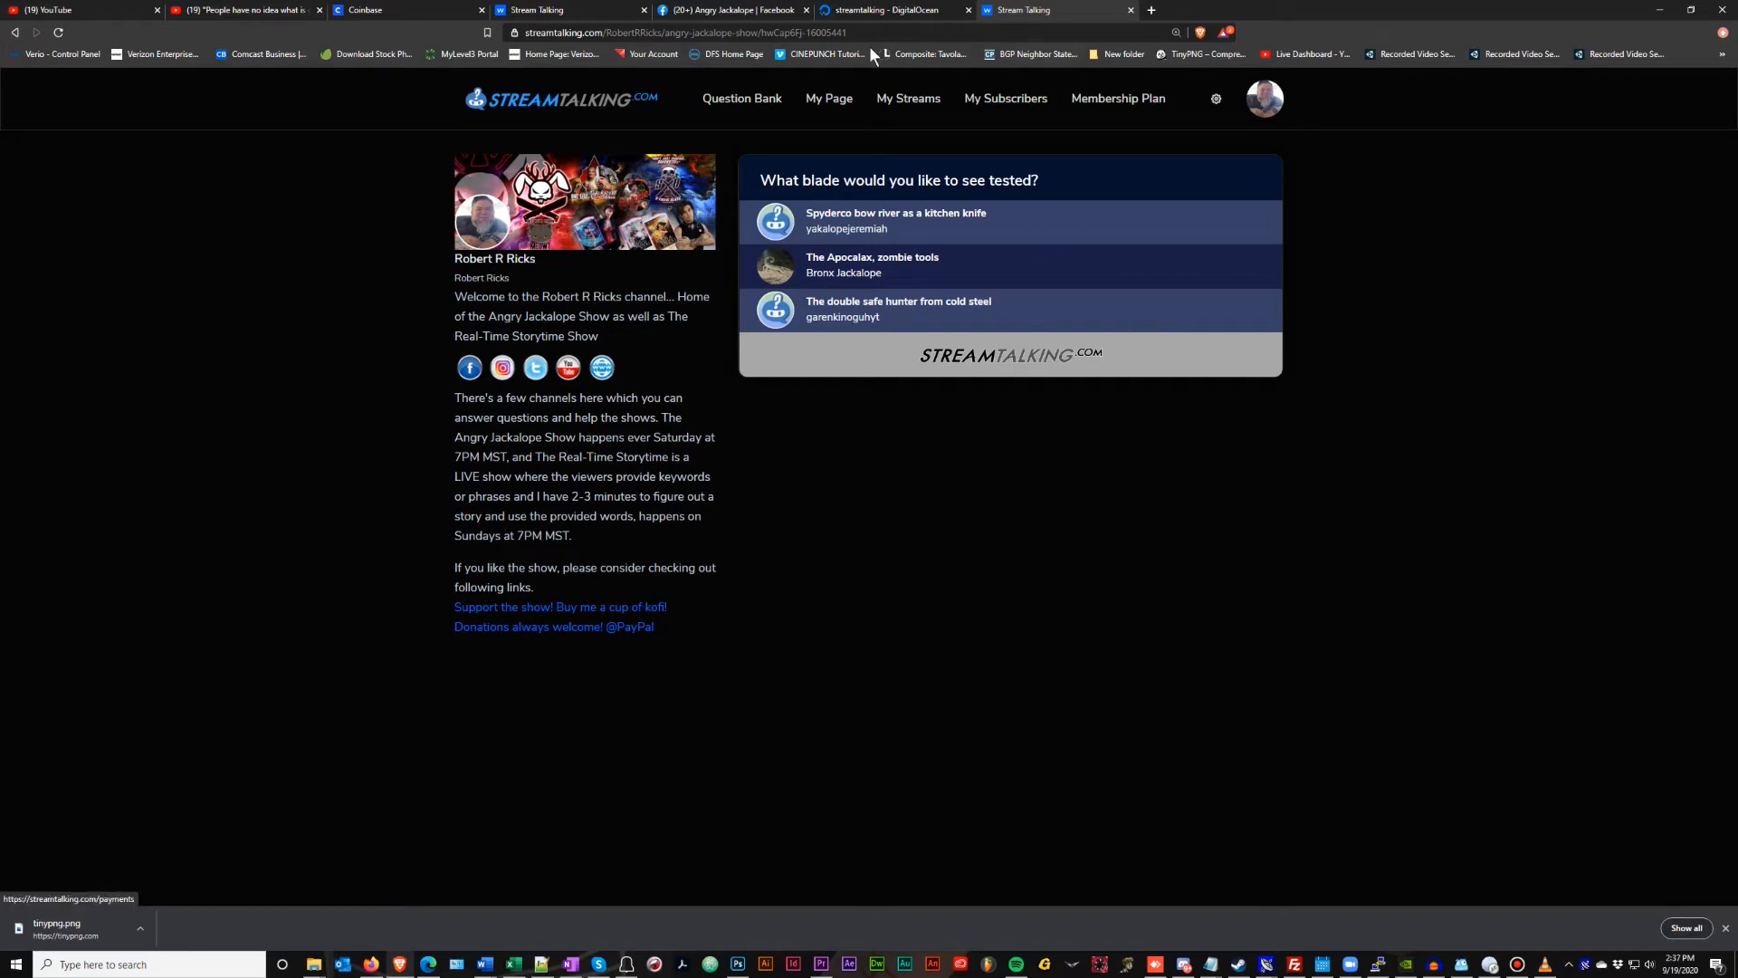
click(565, 10)
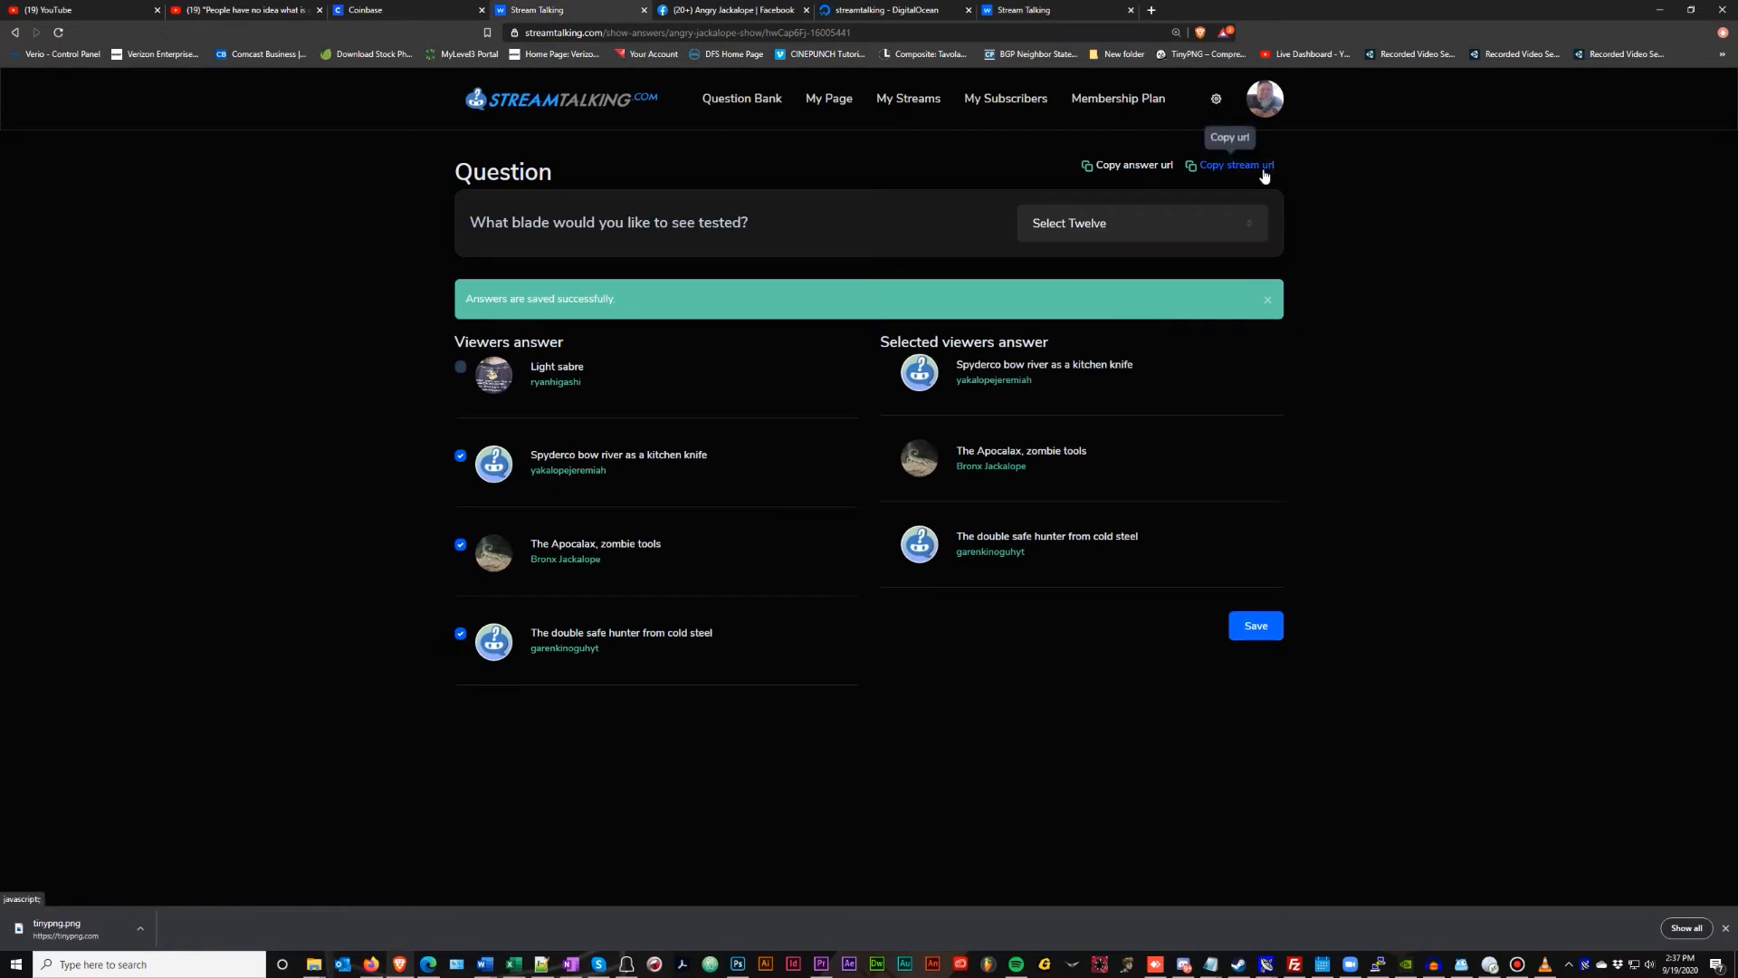
Load the stream overlay link in a new tab and copy its page address
click(1152, 10)
key(Return)
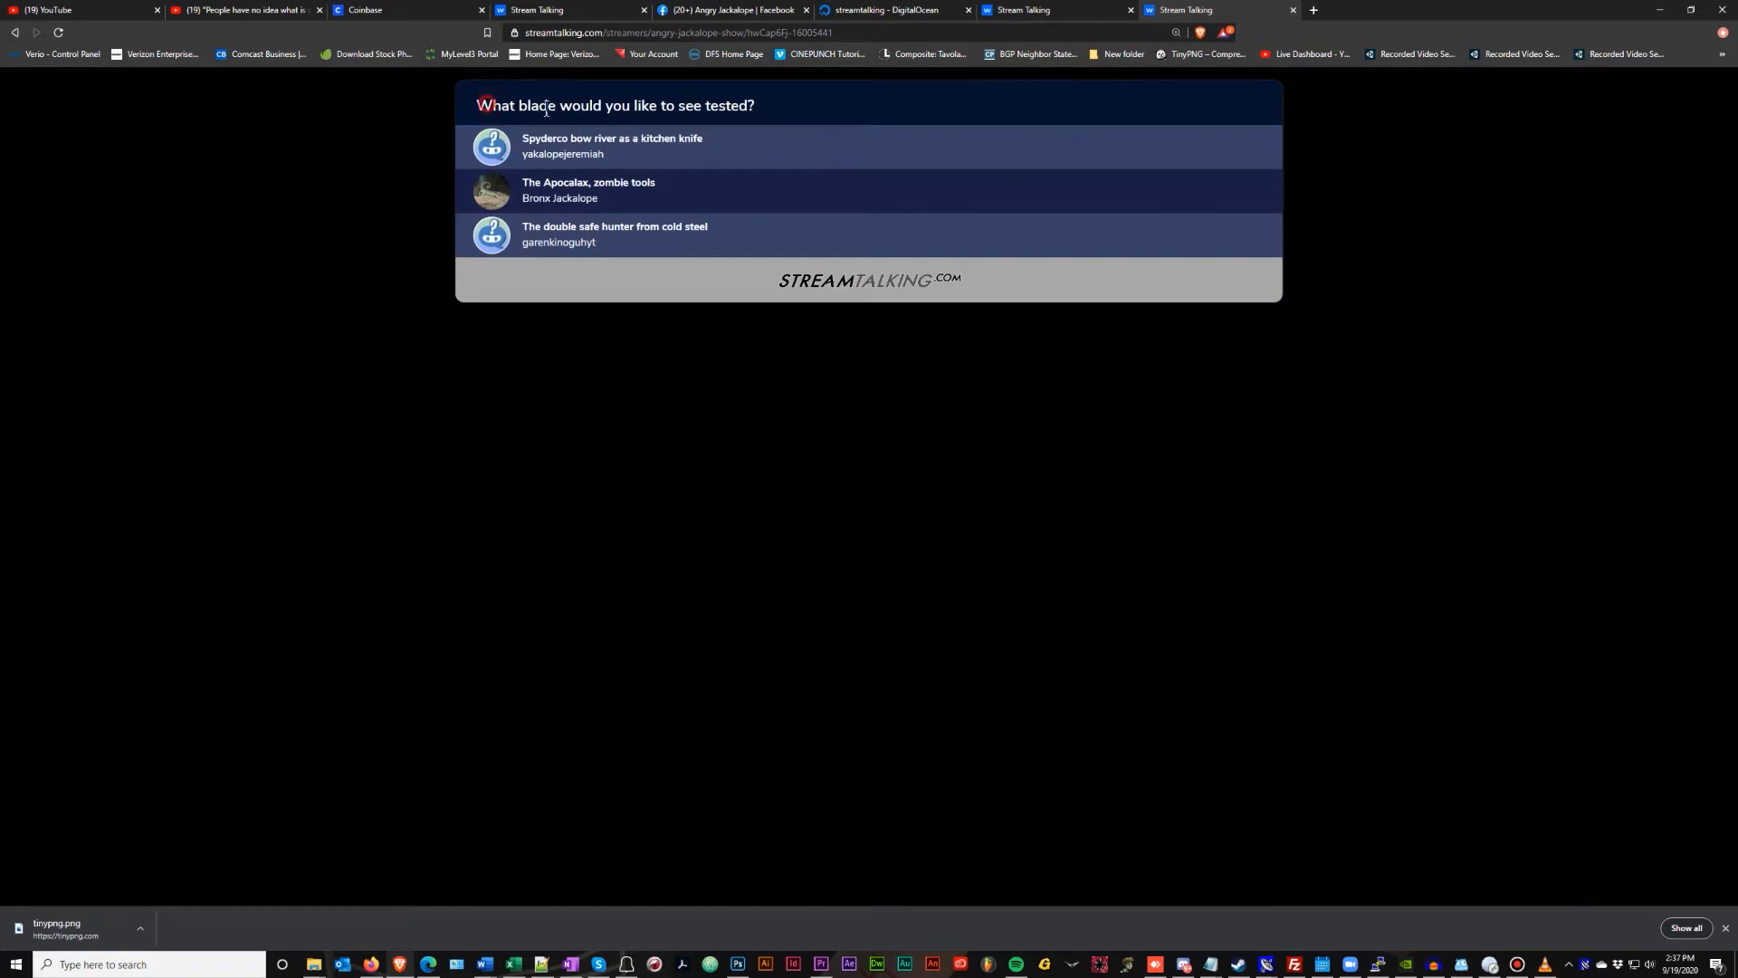
drag(489, 104, 827, 105)
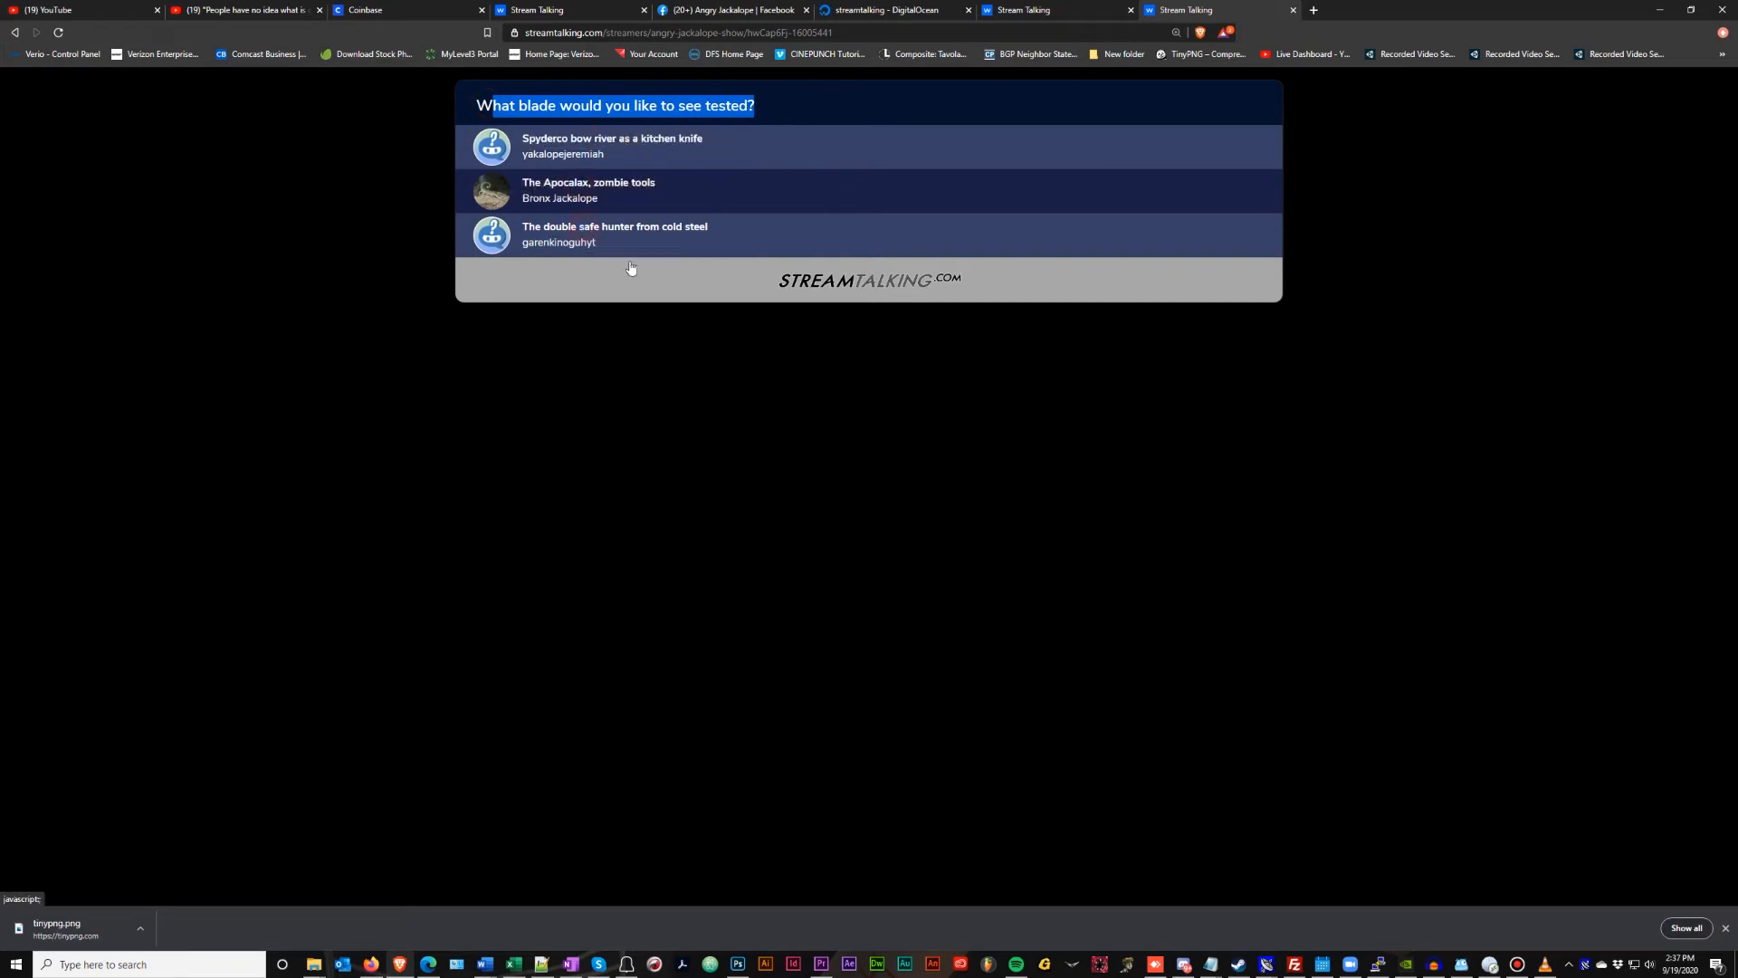
click(605, 34)
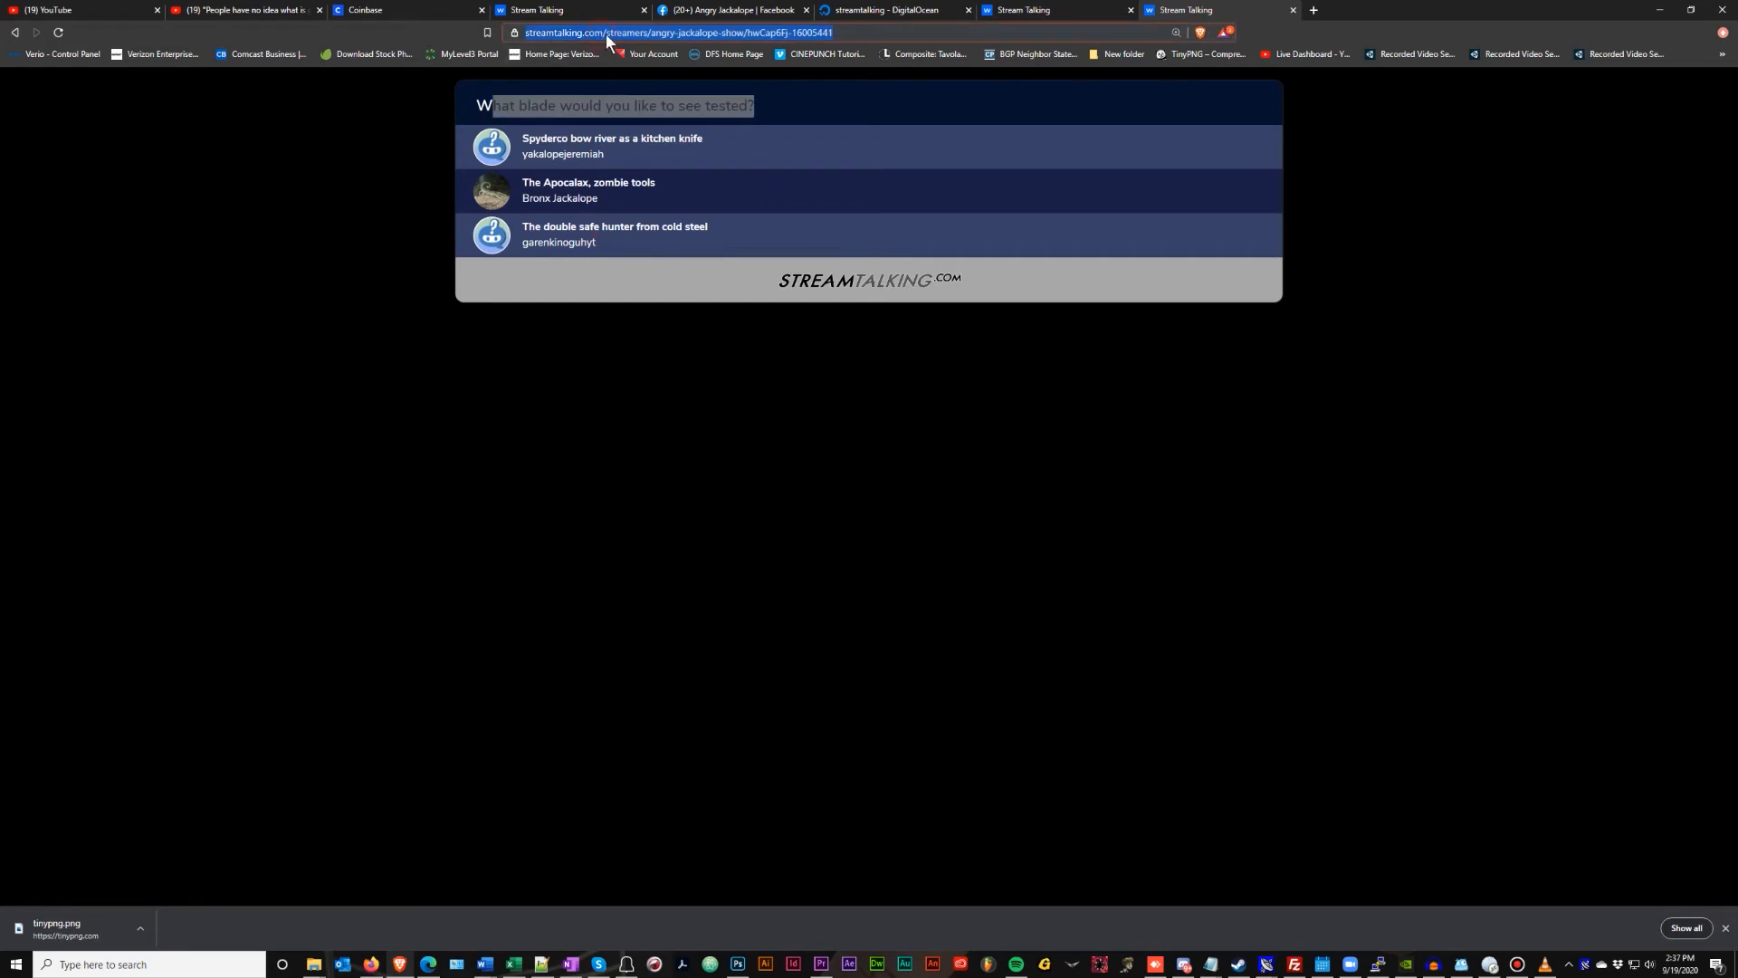
right_click(720, 33)
click(782, 105)
click(871, 373)
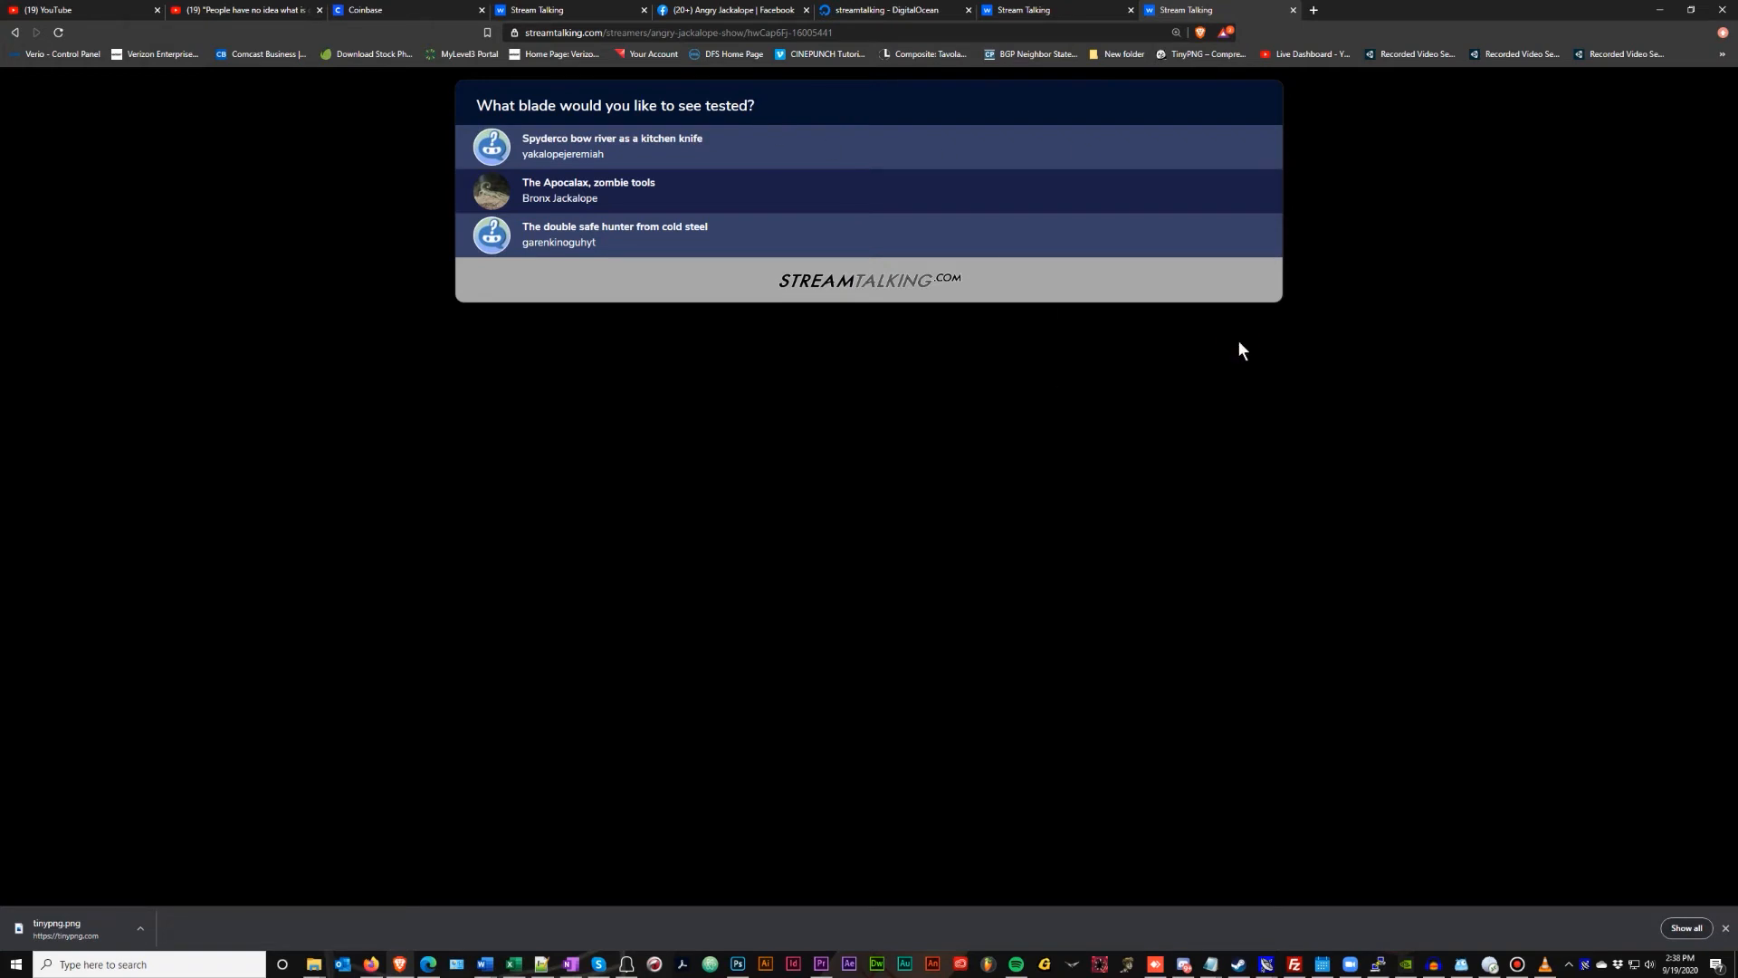
View the blade-question overlay full screen, then exit full screen
key(F11)
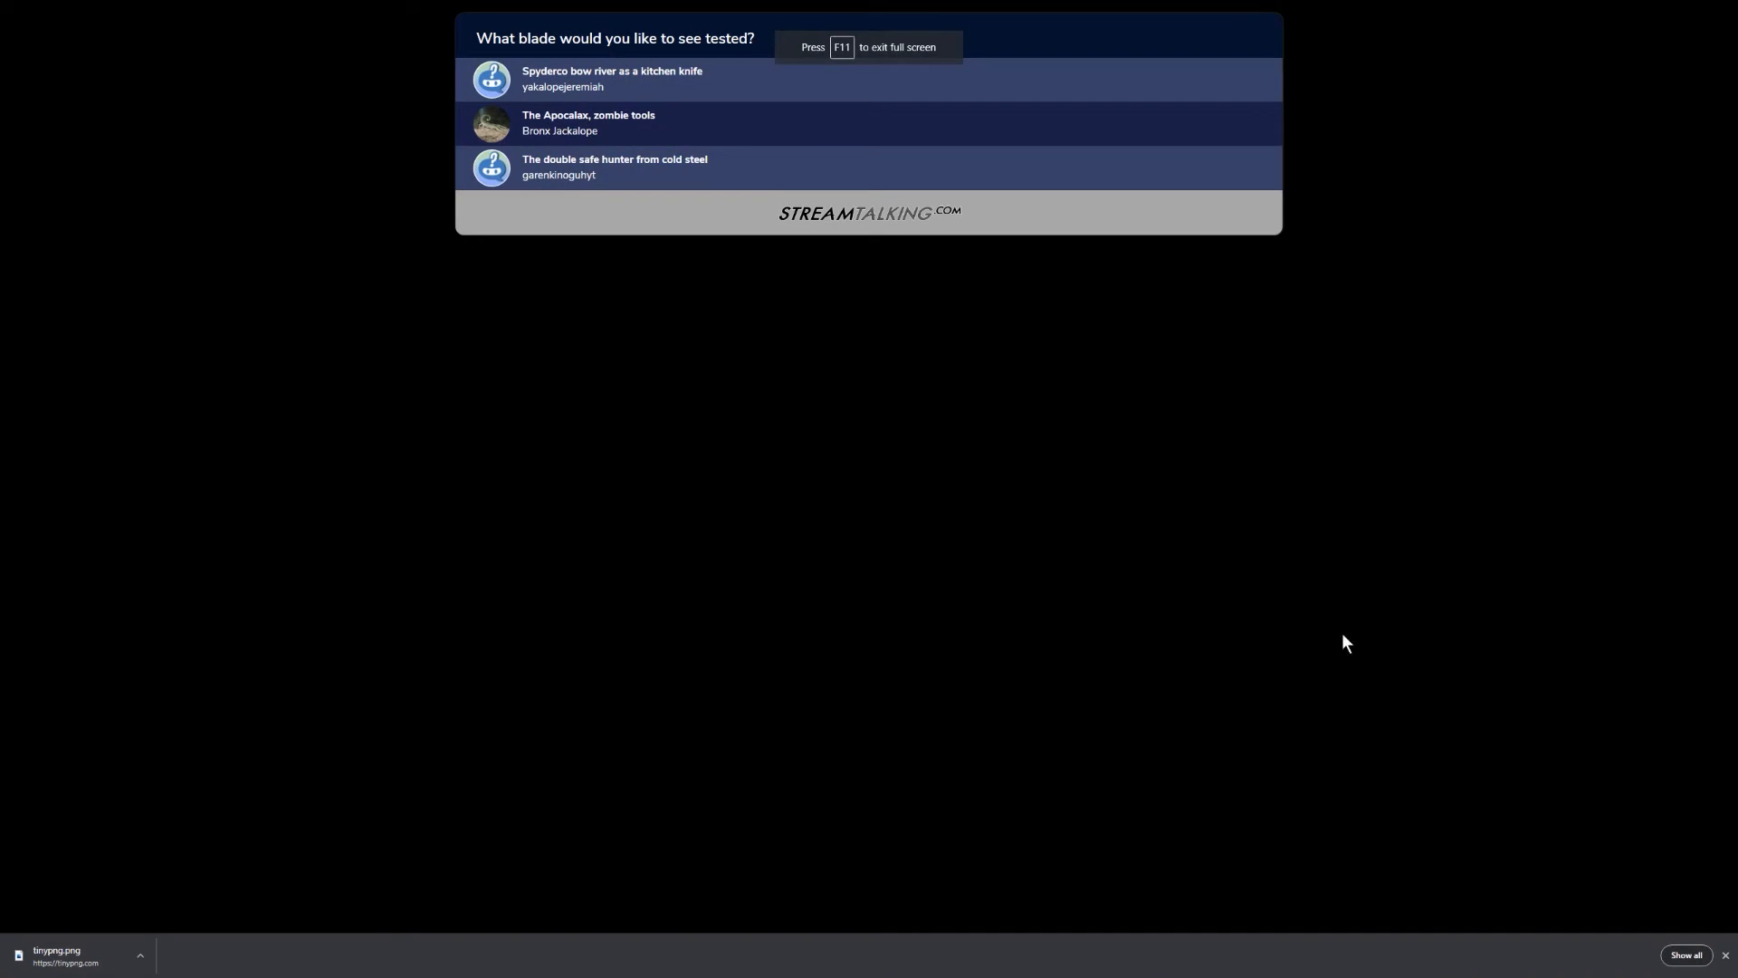
click(1726, 957)
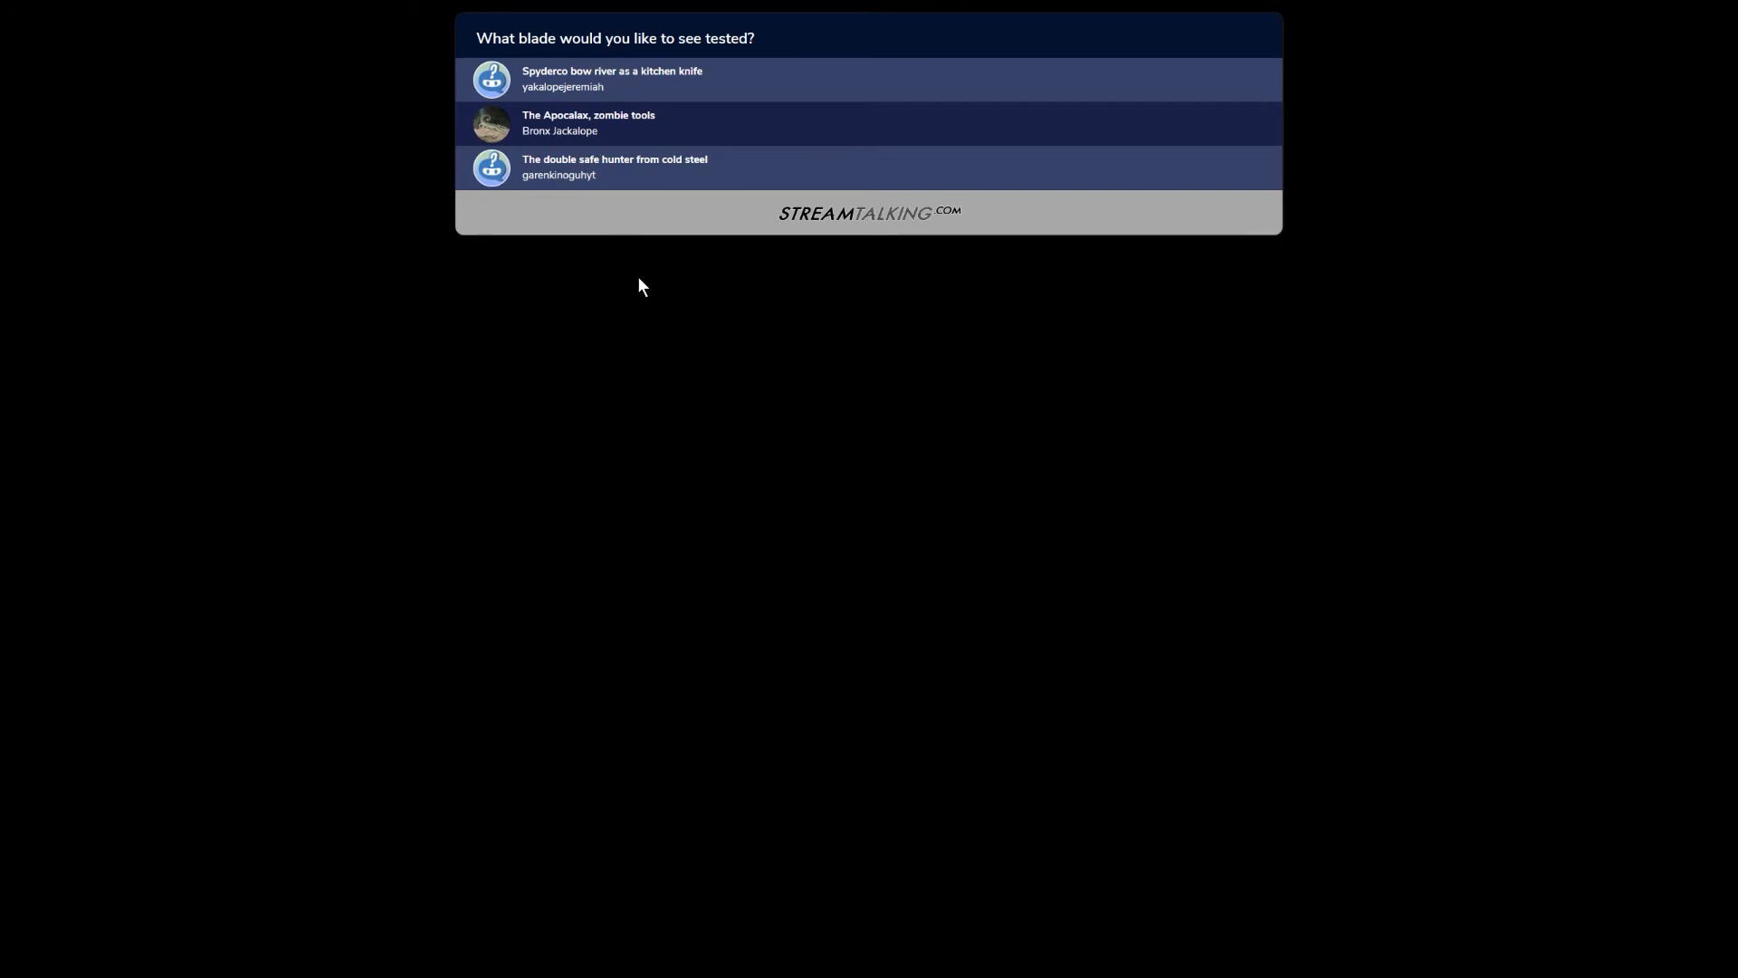
key(F11)
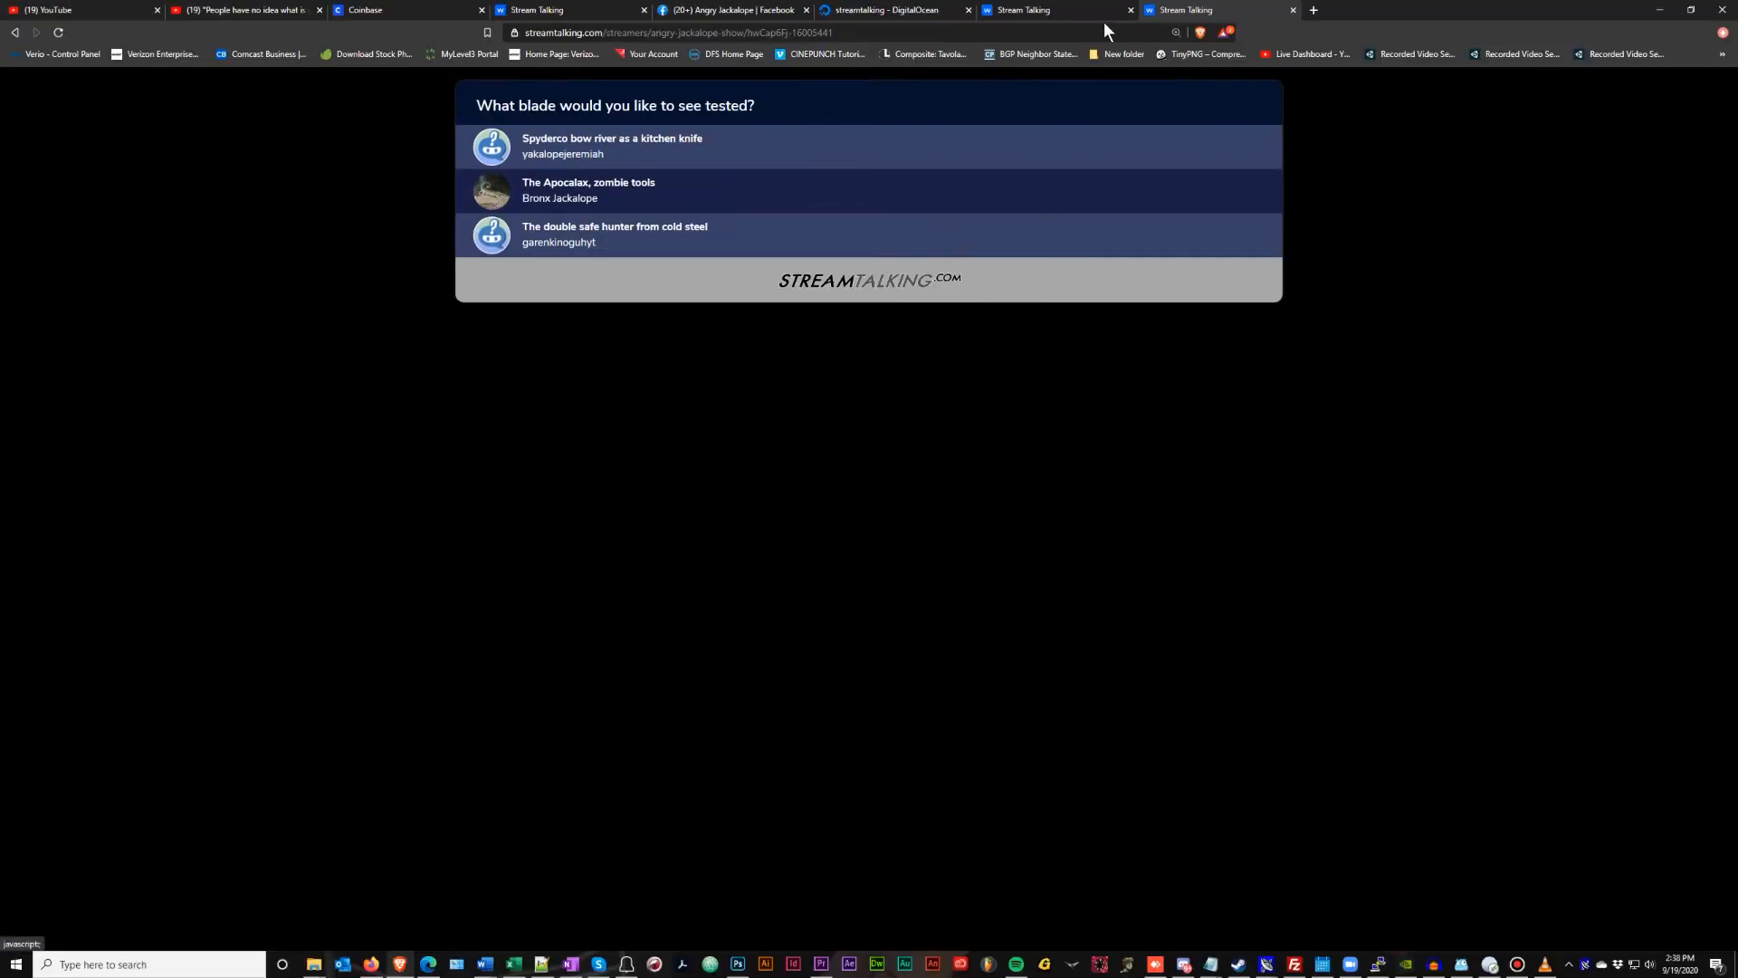
Open the Angry Jackalope Show stream page from My Streams
click(1077, 9)
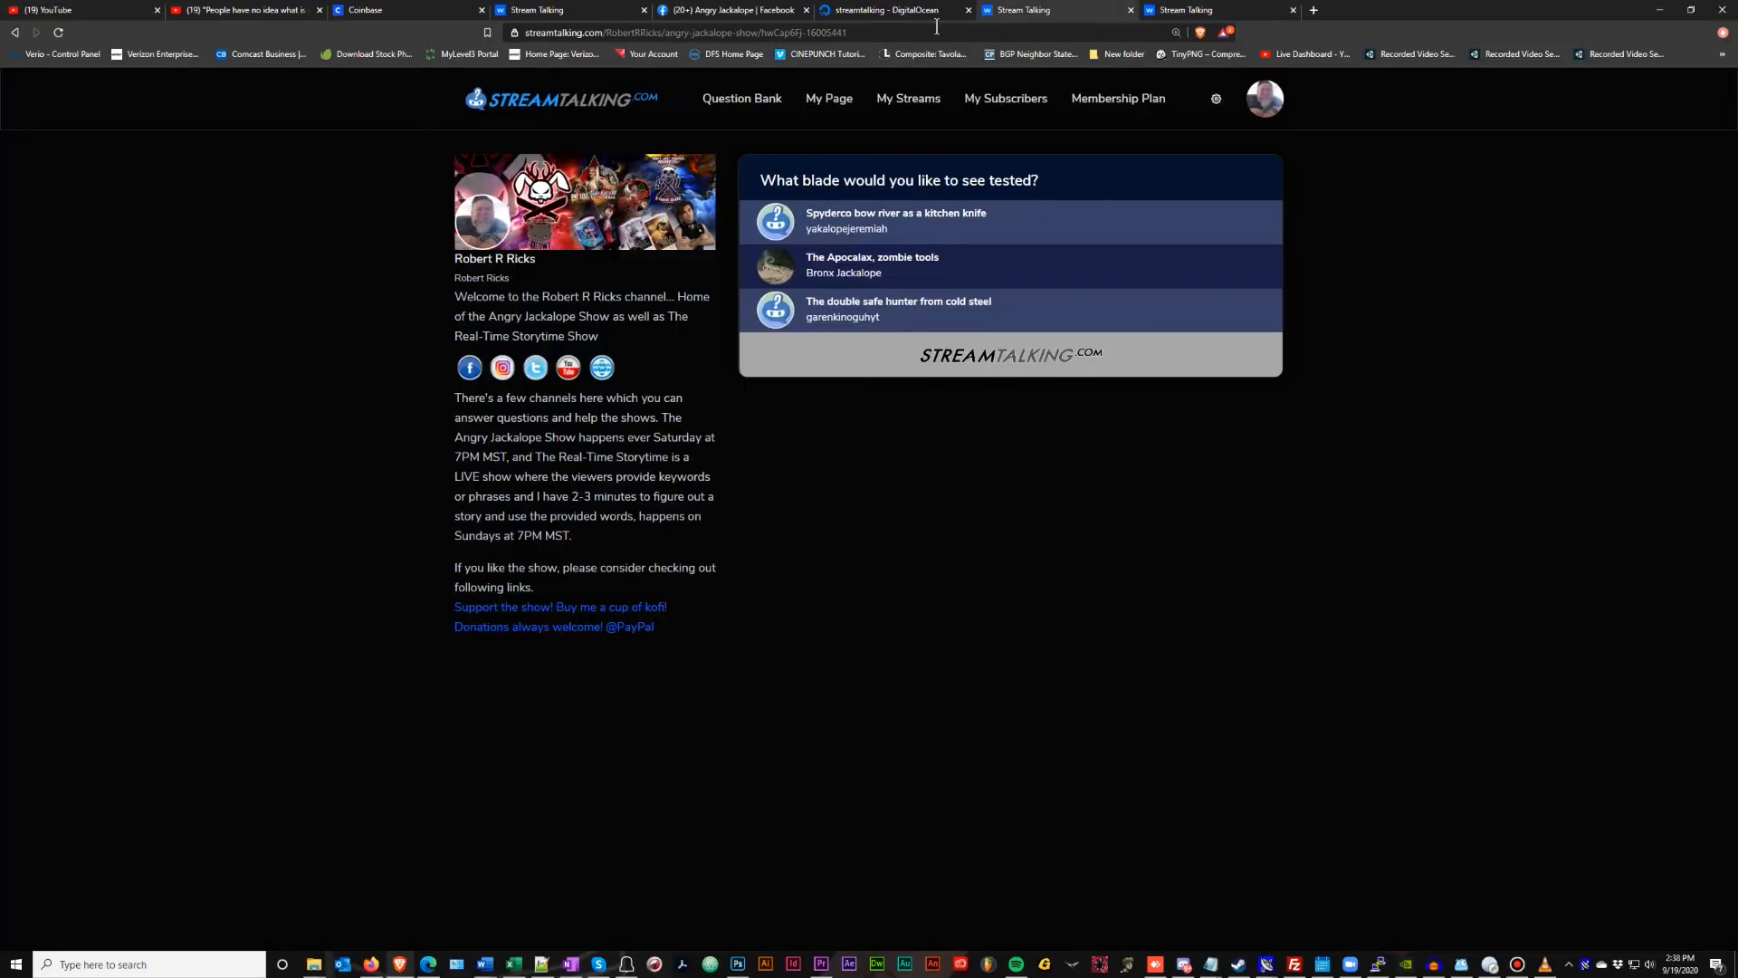
click(556, 13)
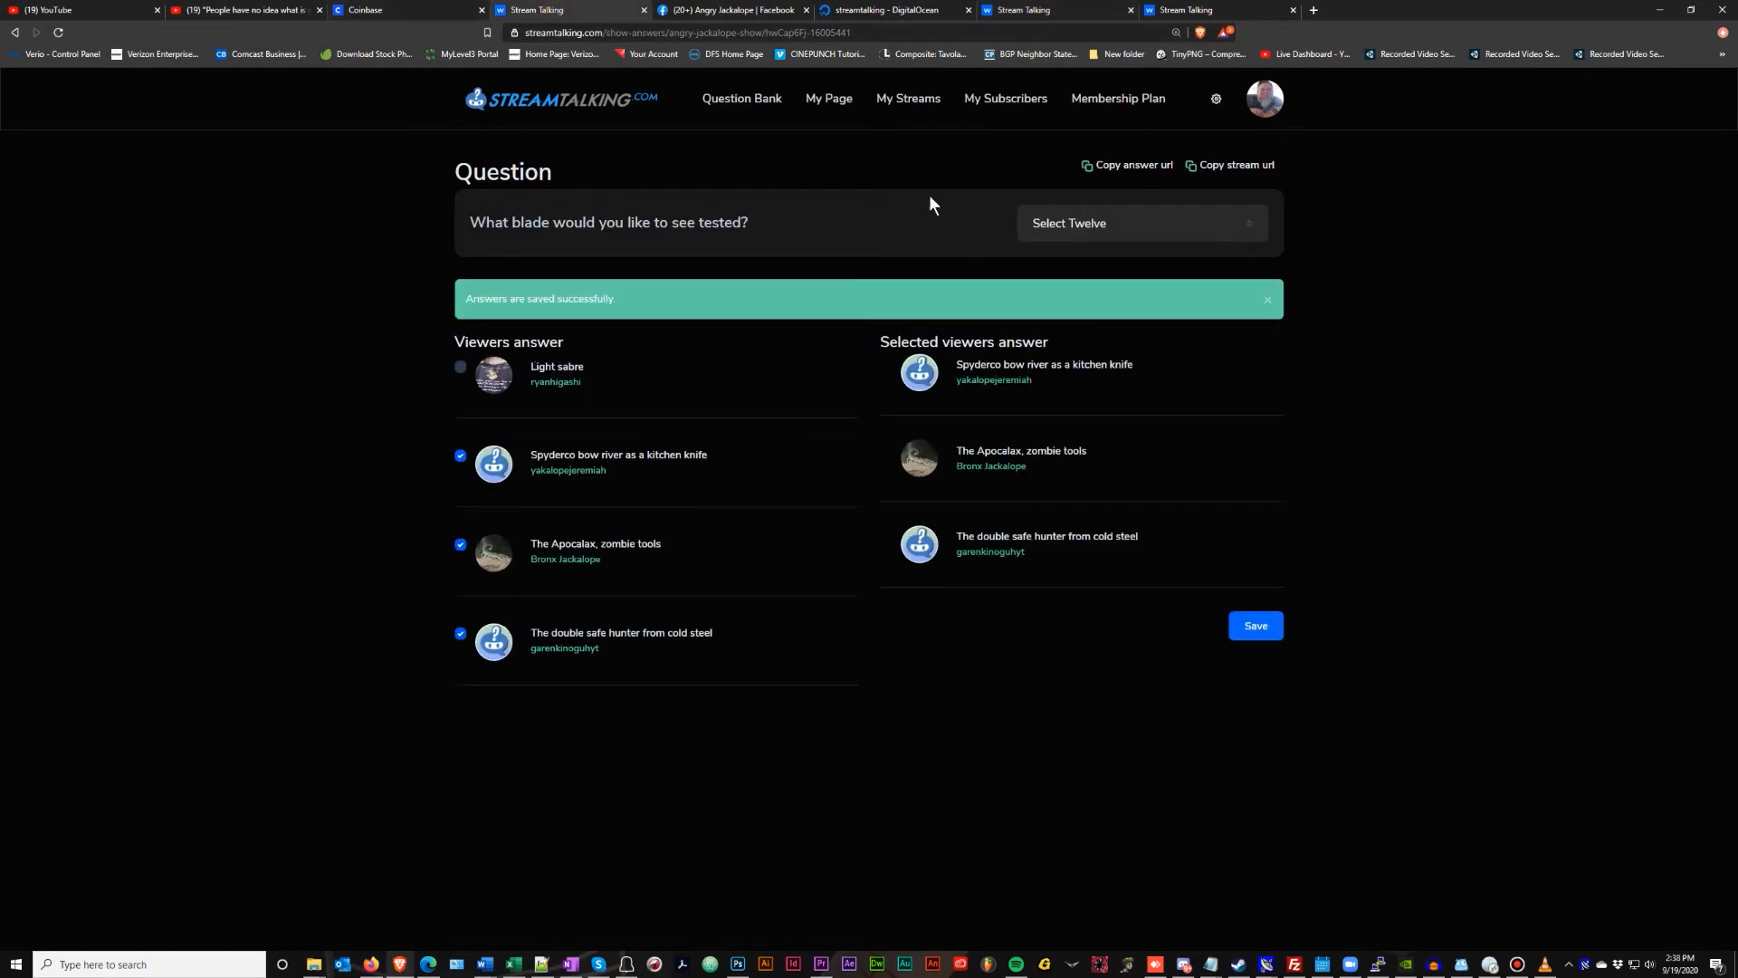
click(940, 108)
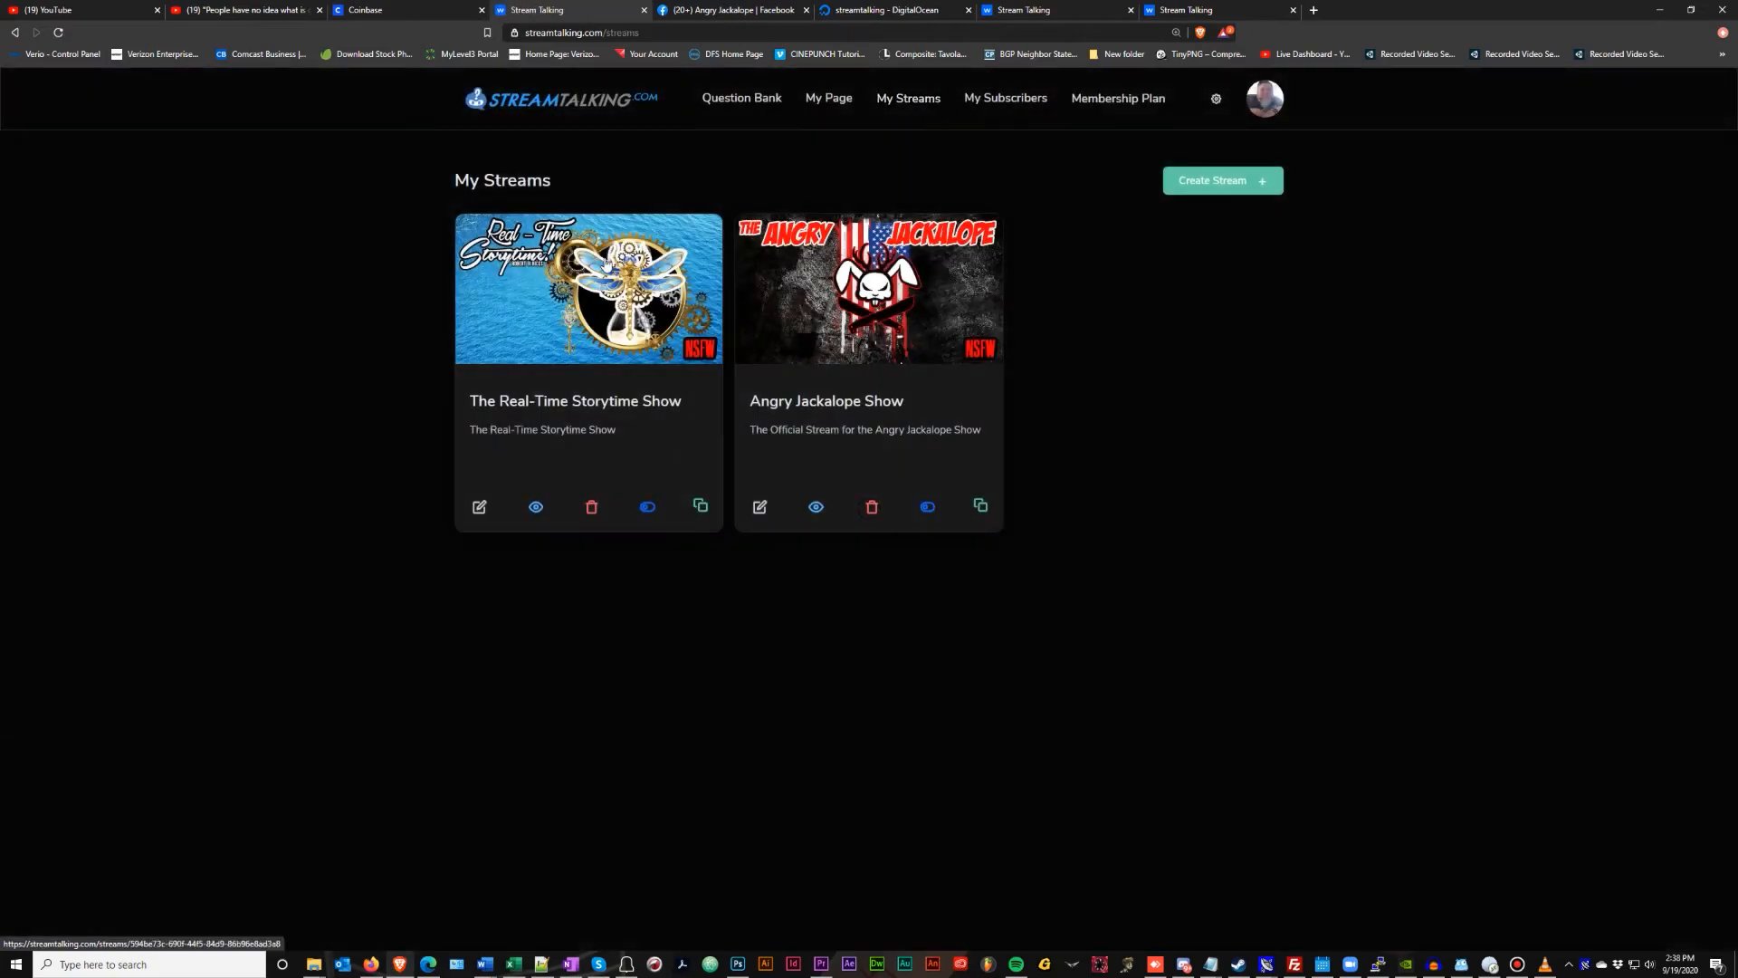
click(818, 507)
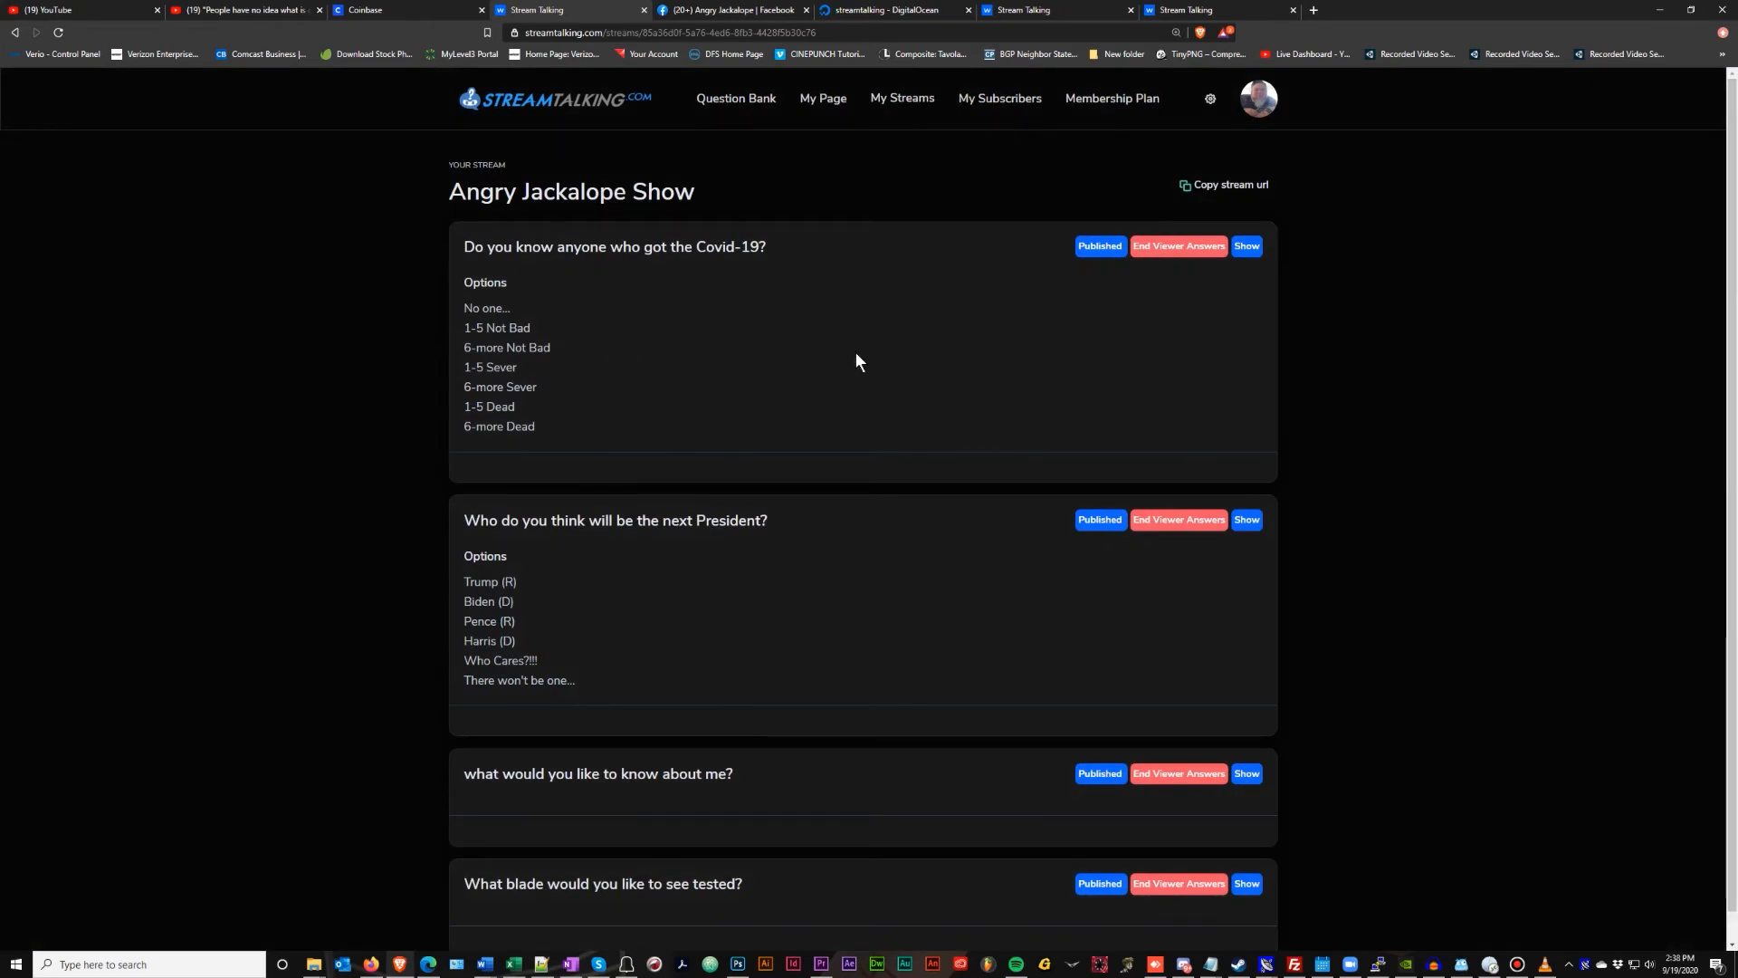
Show the Covid-19 question's answers as a Bar Chart
click(1246, 246)
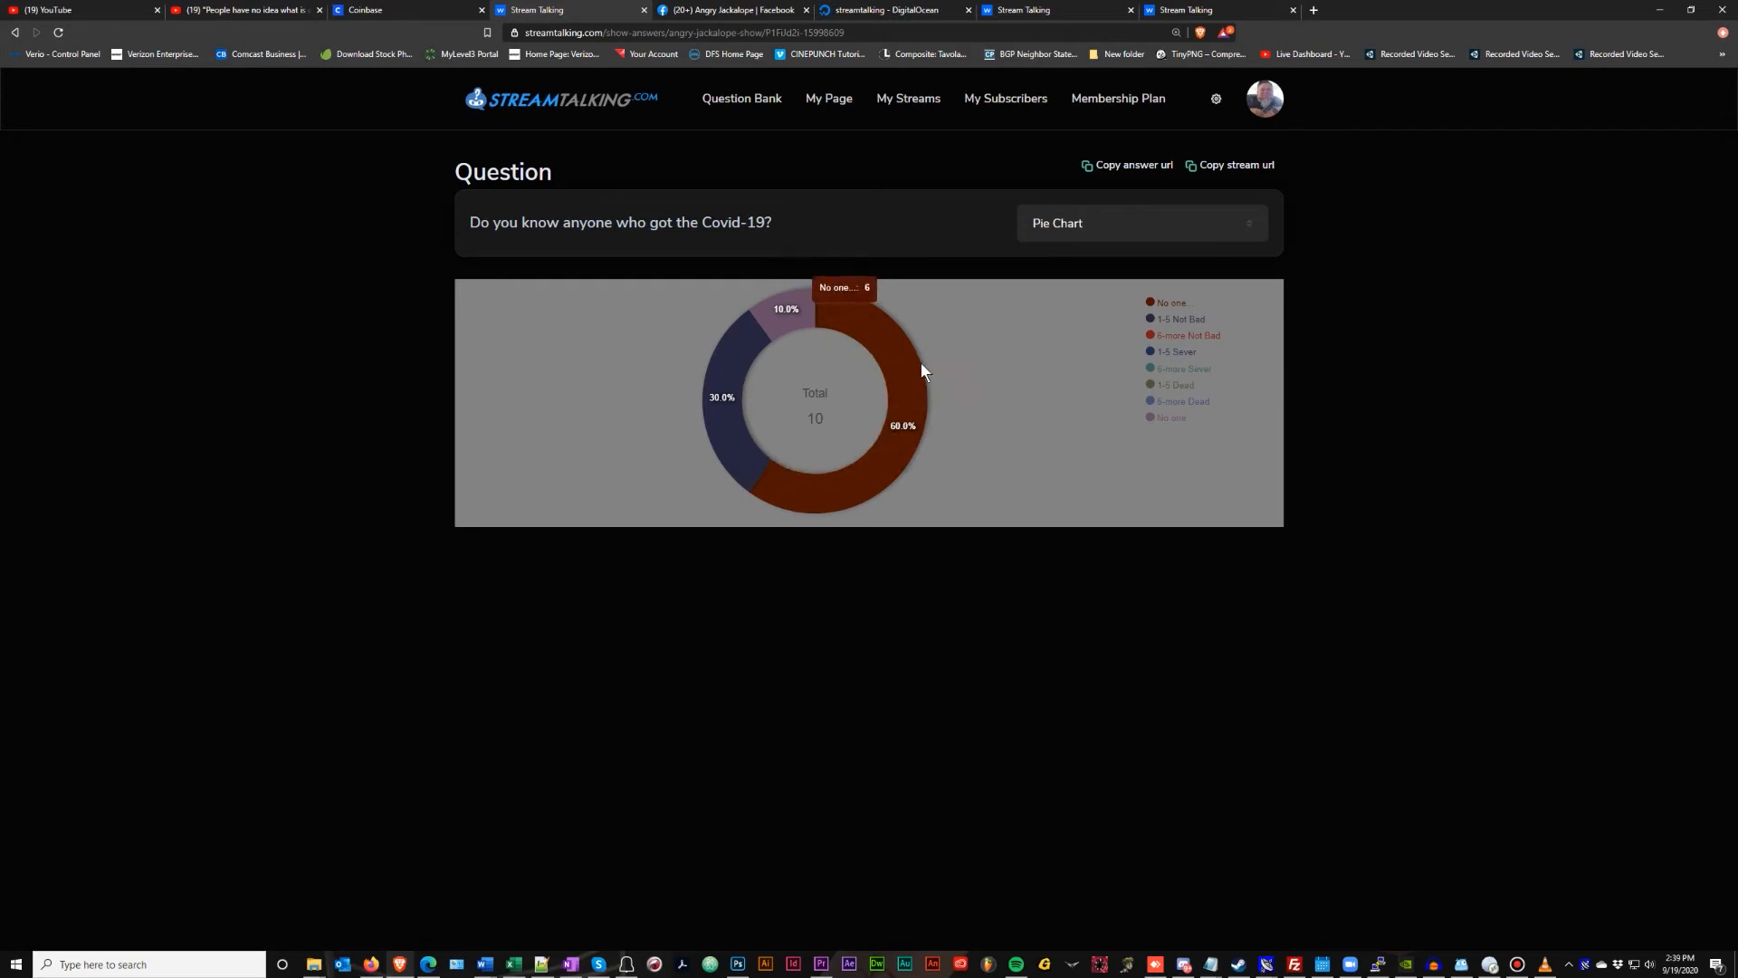
click(1057, 230)
click(1067, 269)
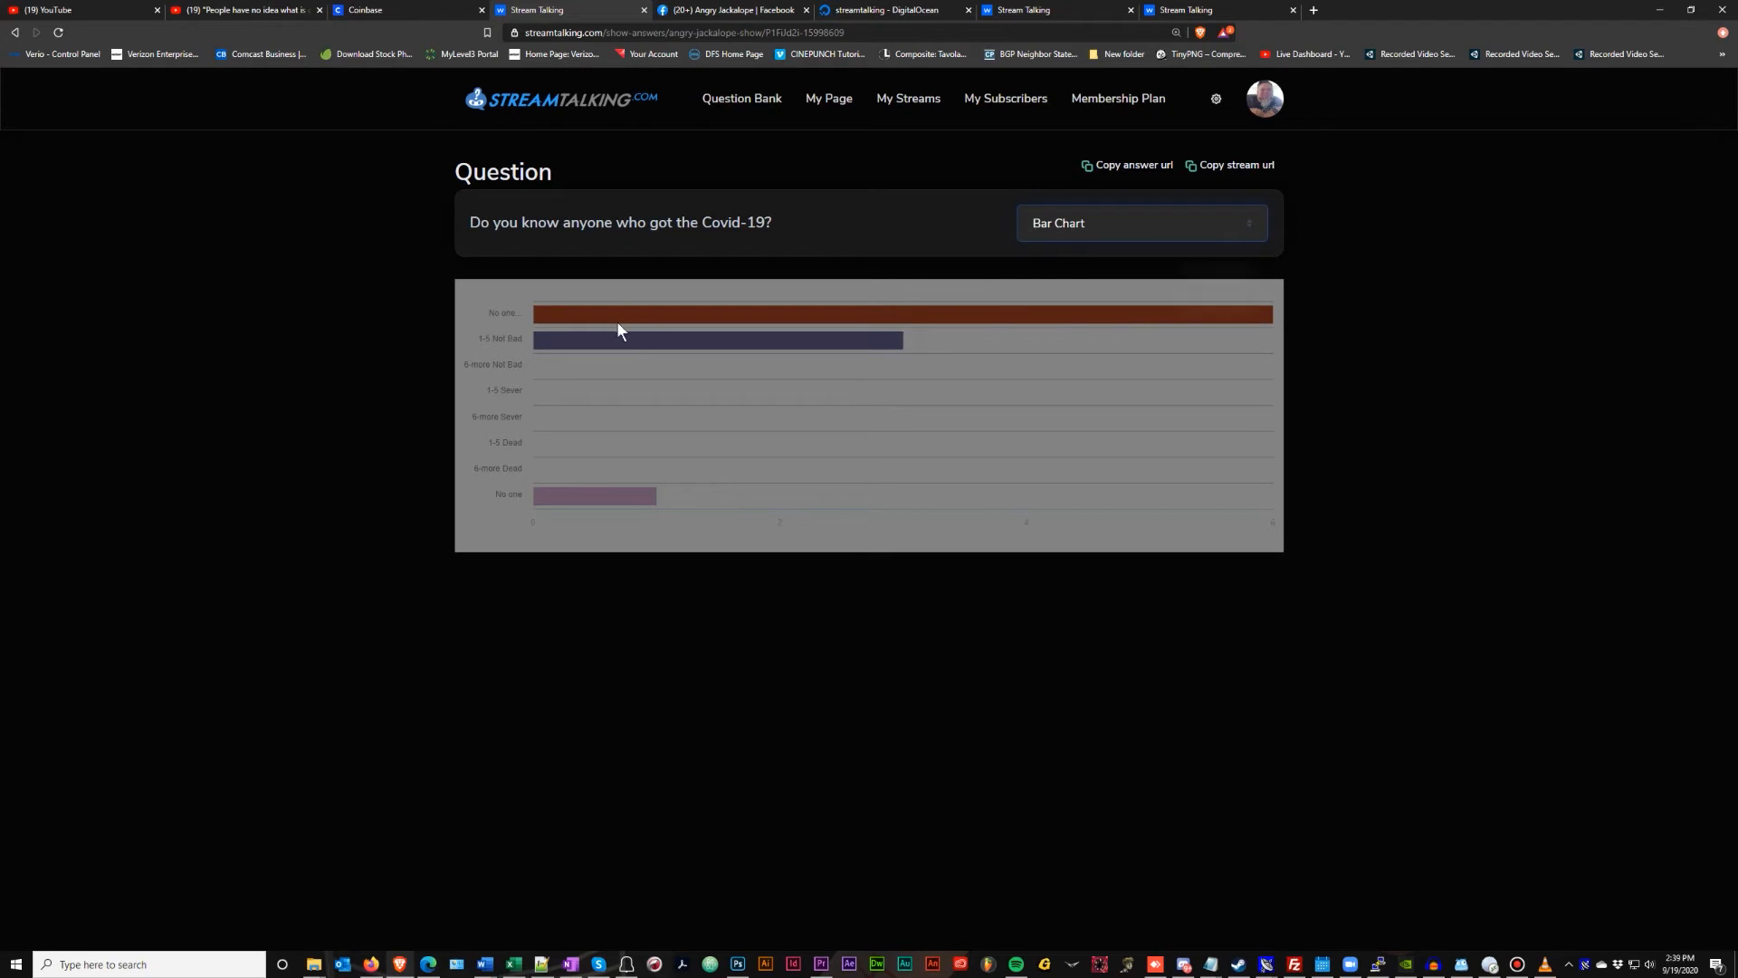
Copy the stream URL and load it in a new browser tab
click(1228, 171)
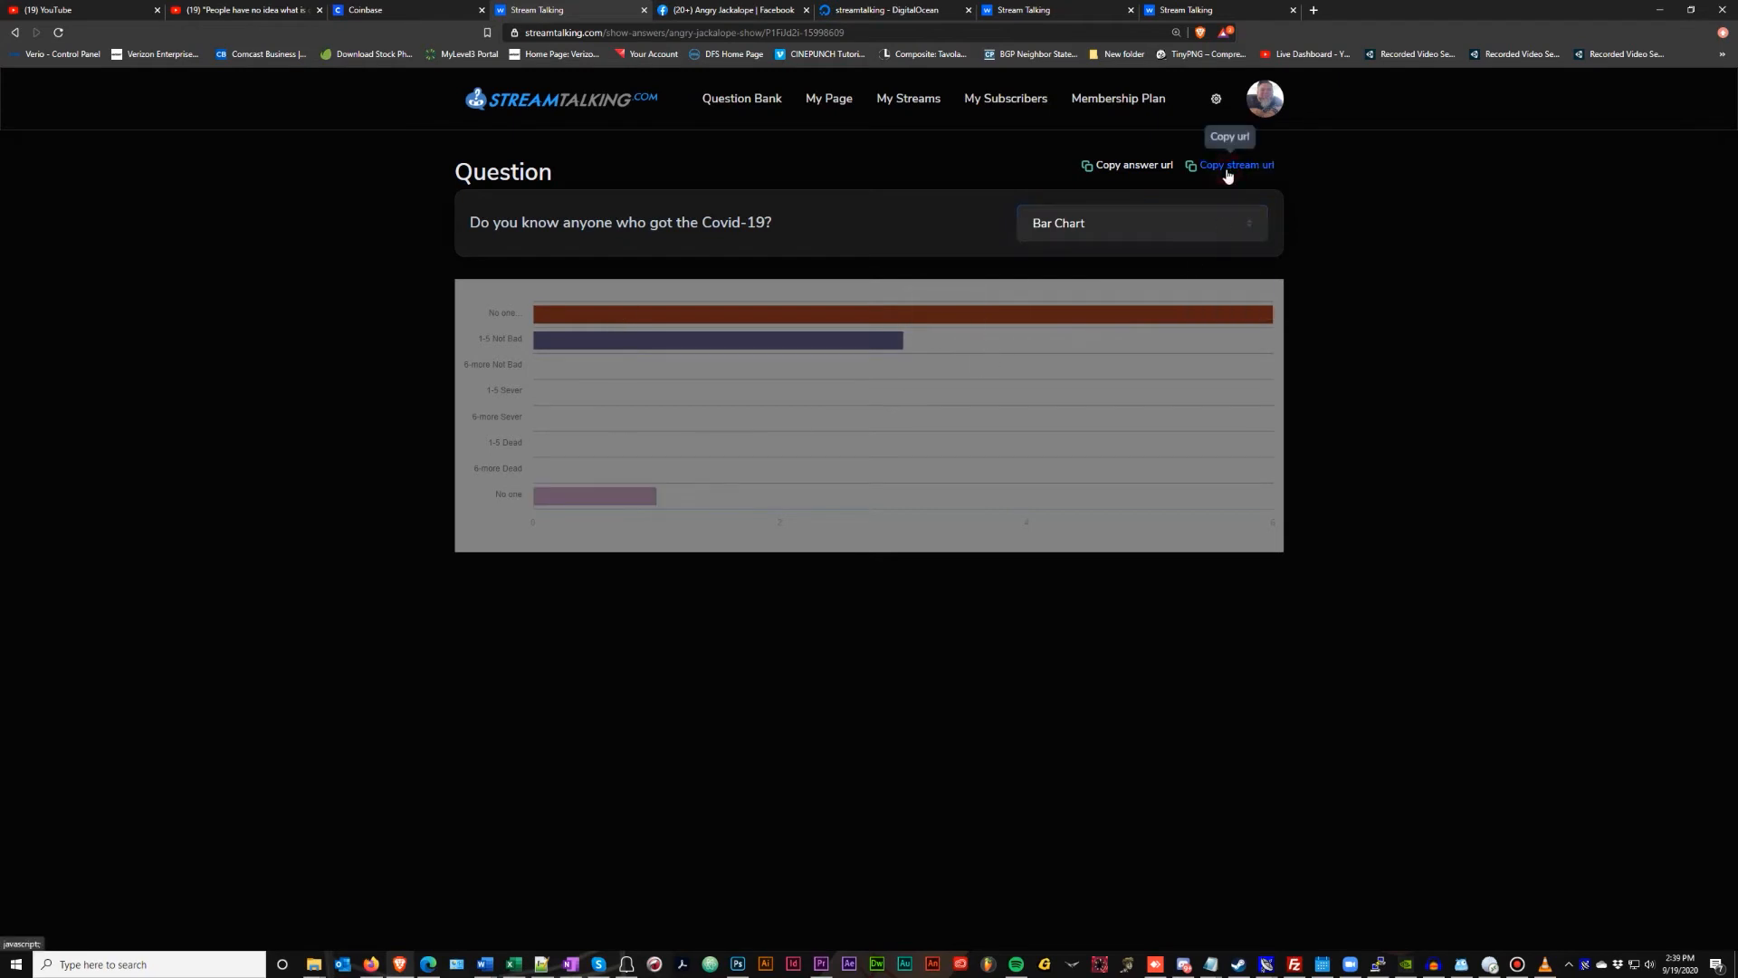
click(1314, 10)
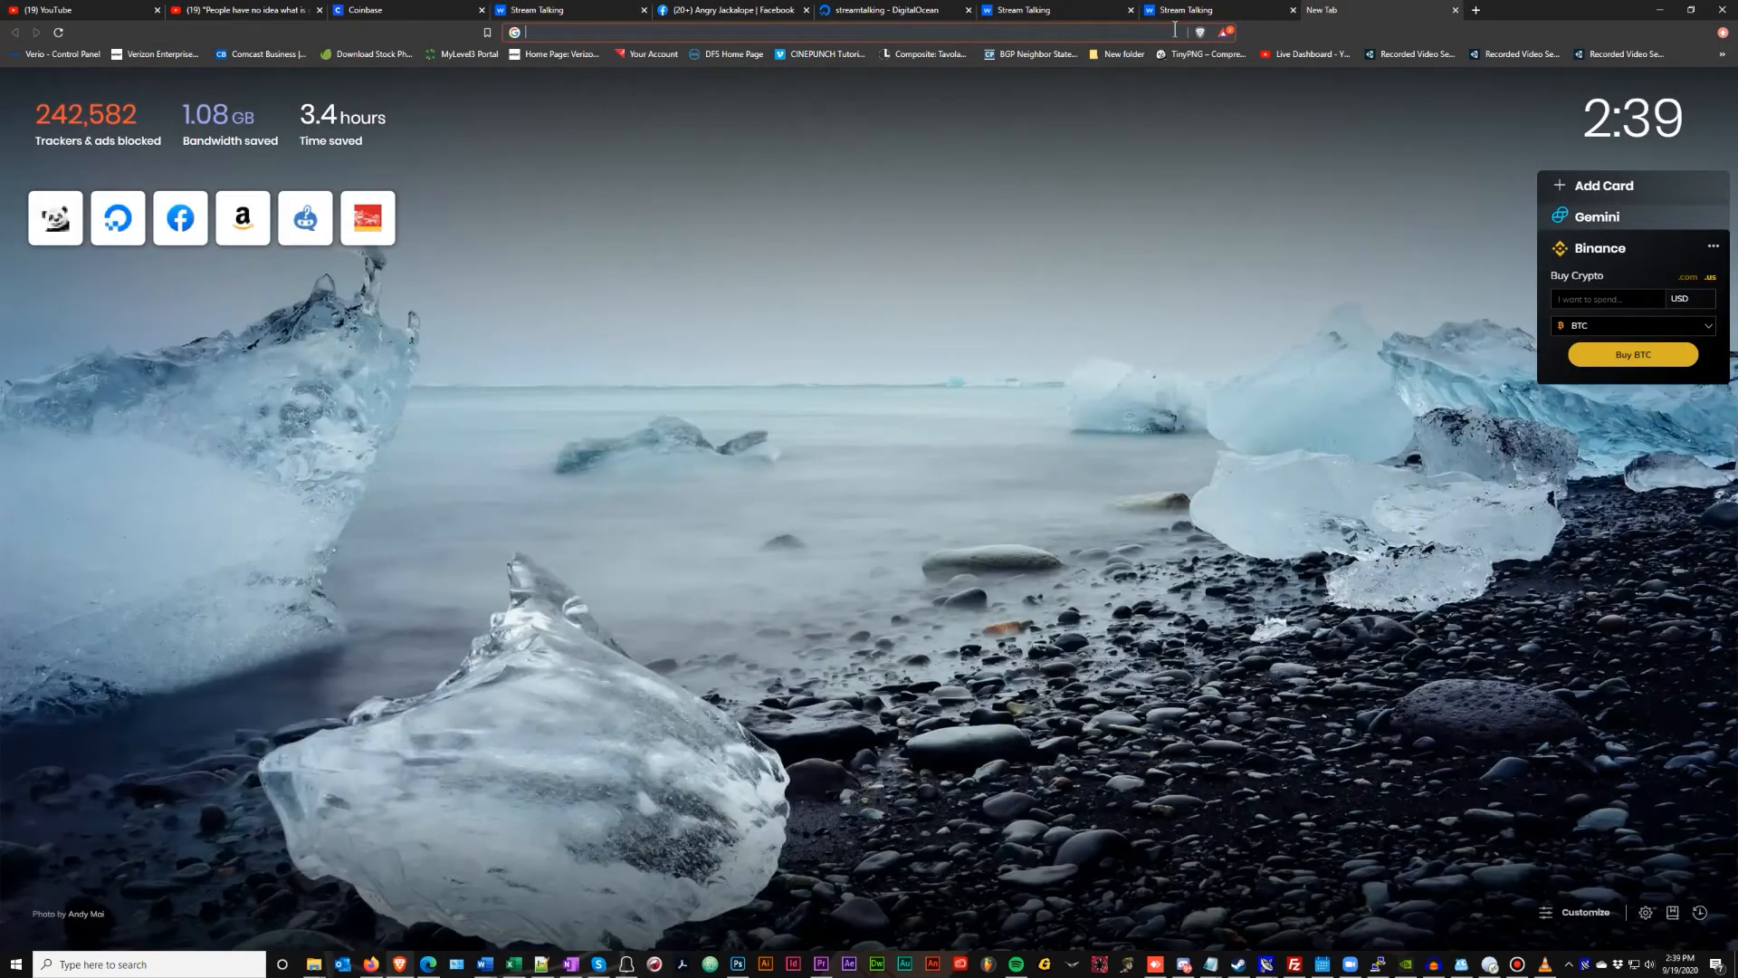
key(Return)
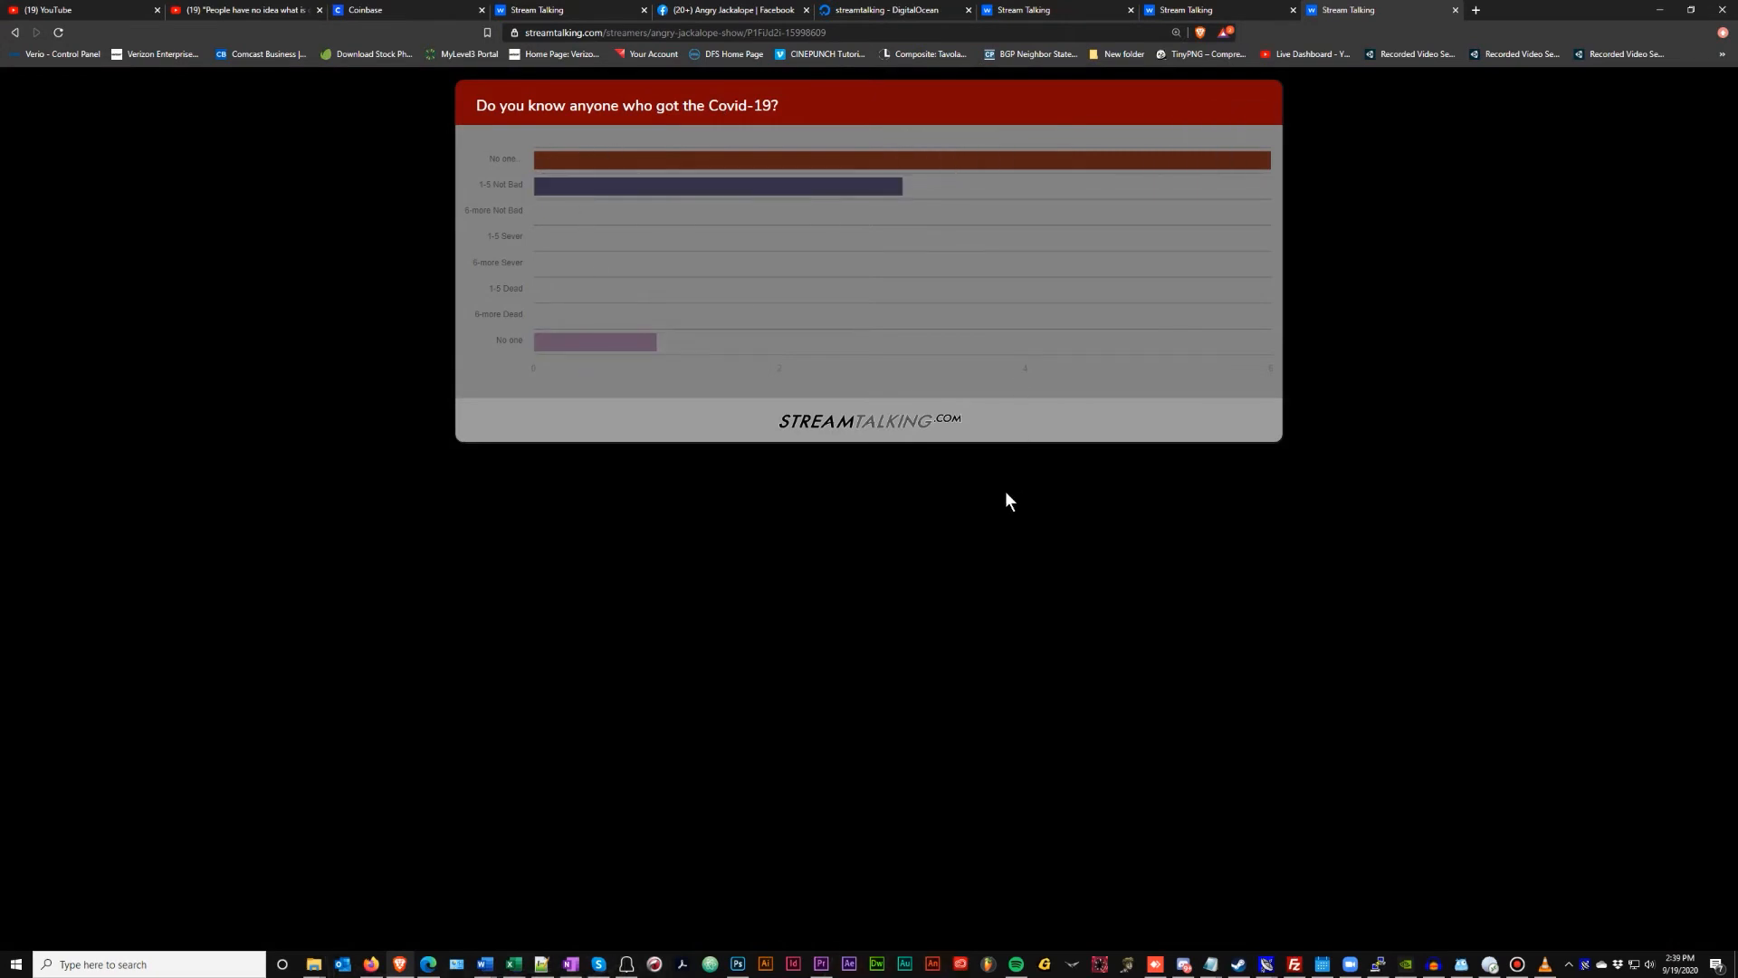
key(F11)
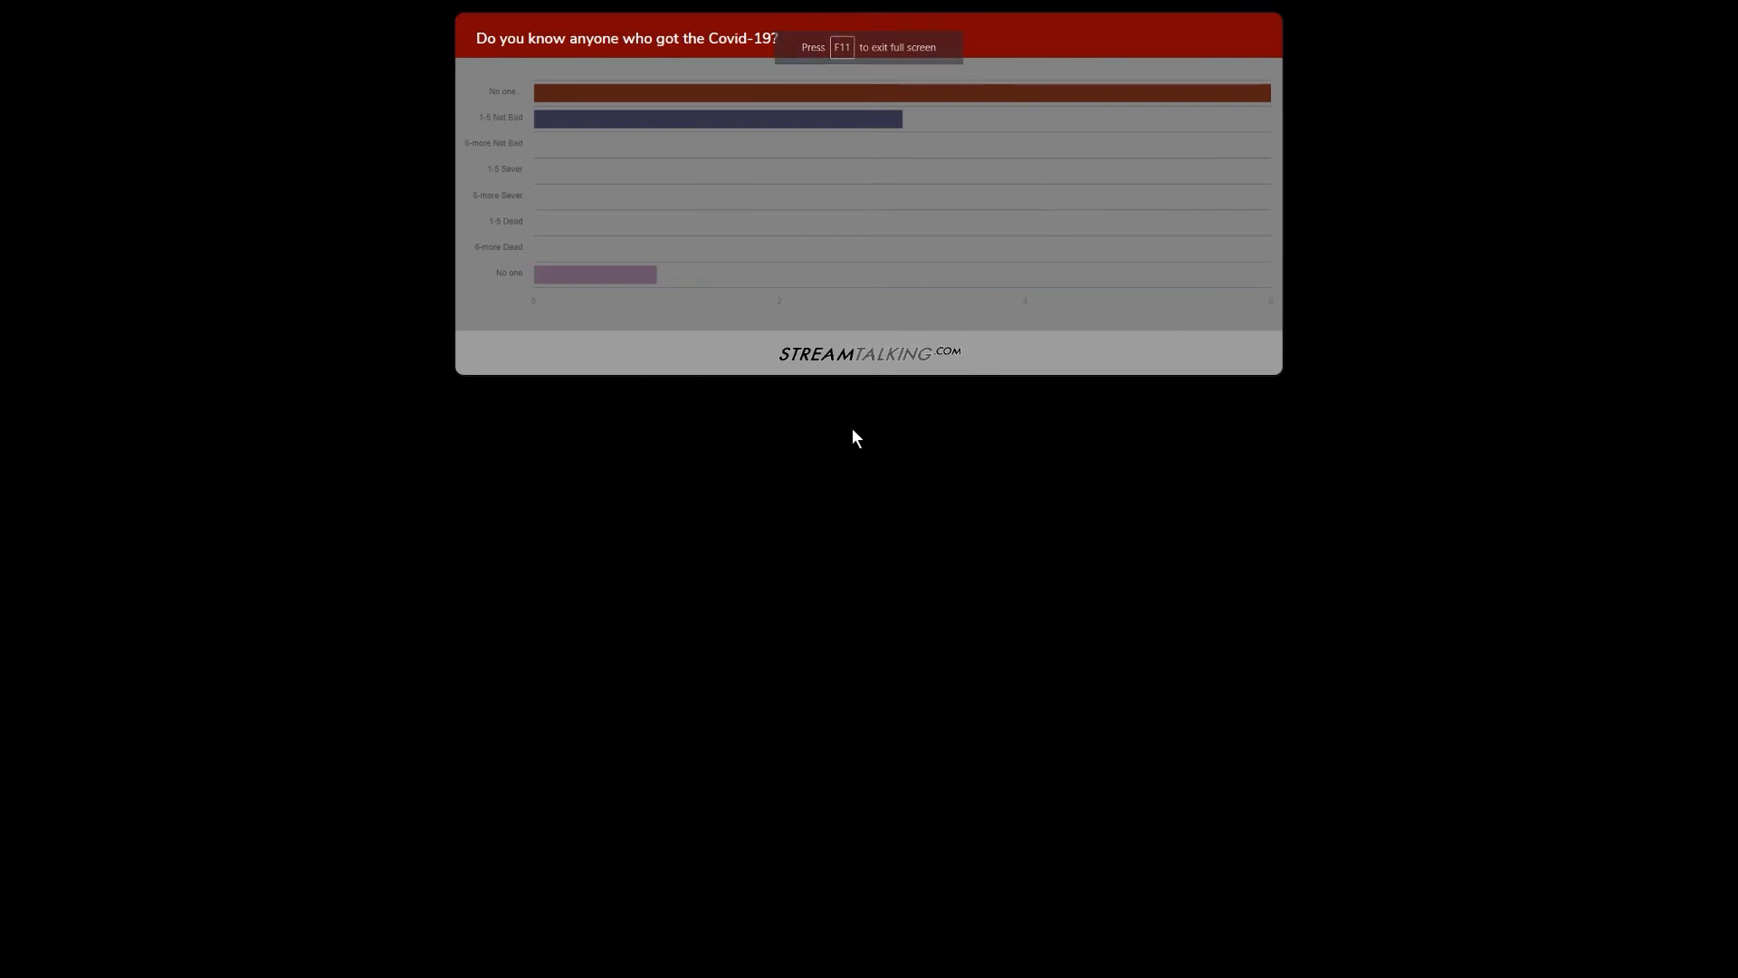
mouse_move(617, 283)
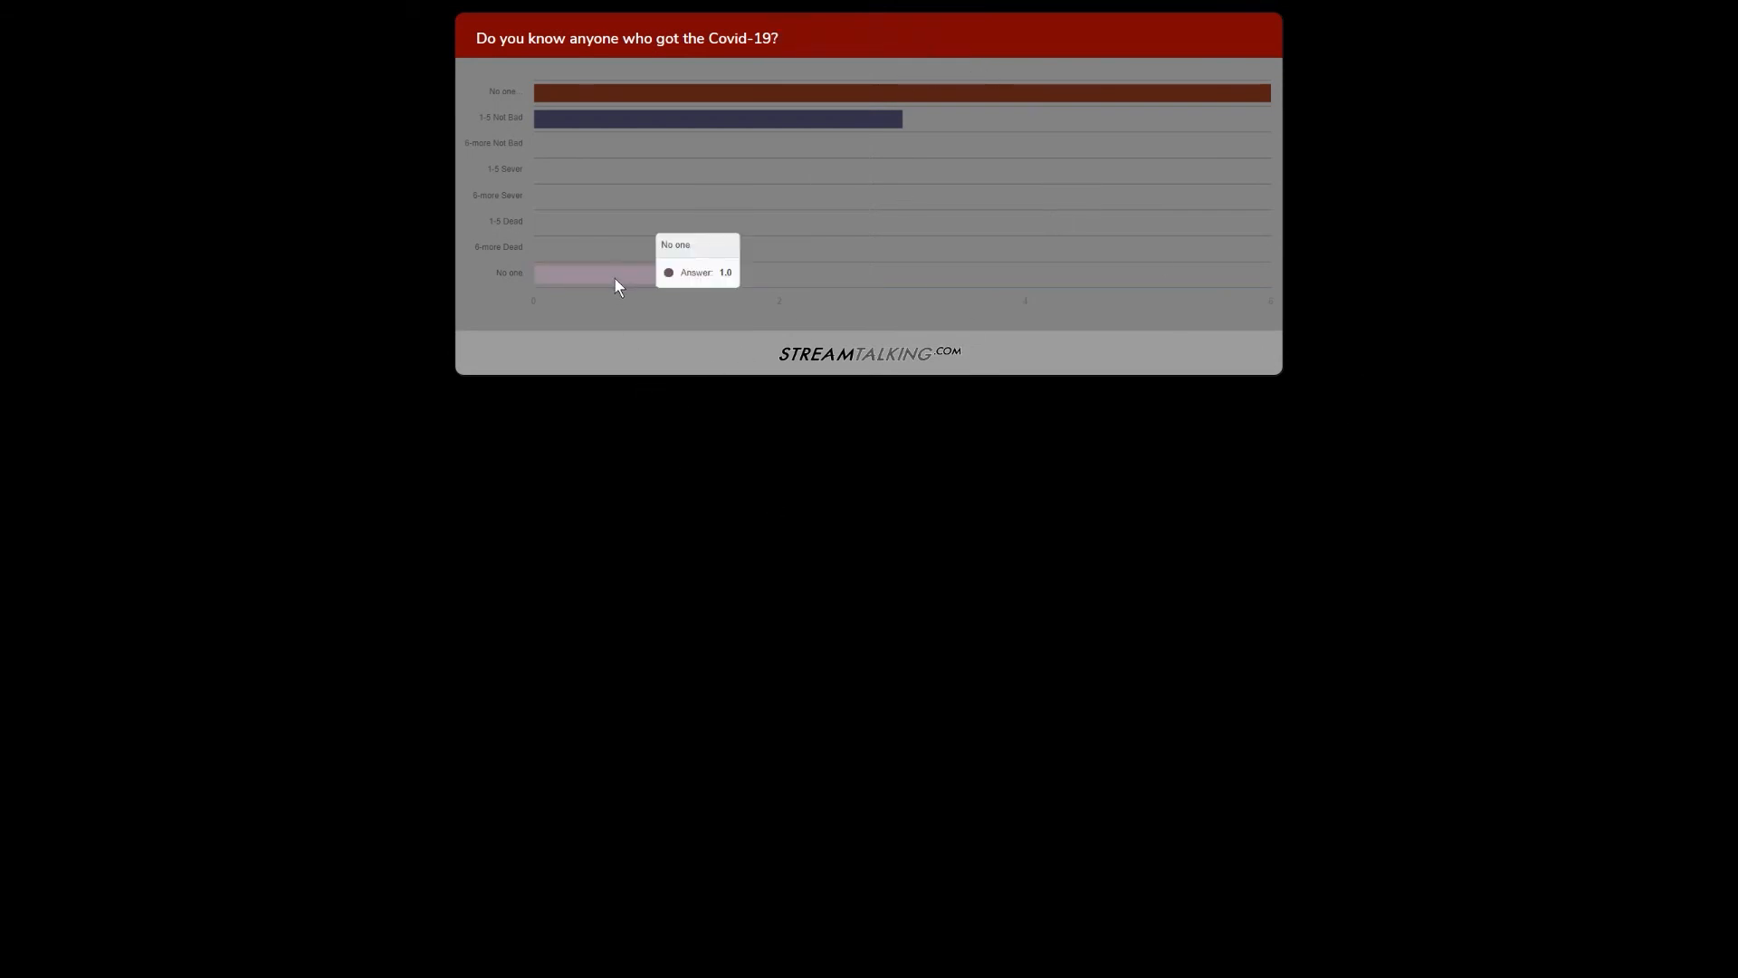
mouse_move(681, 95)
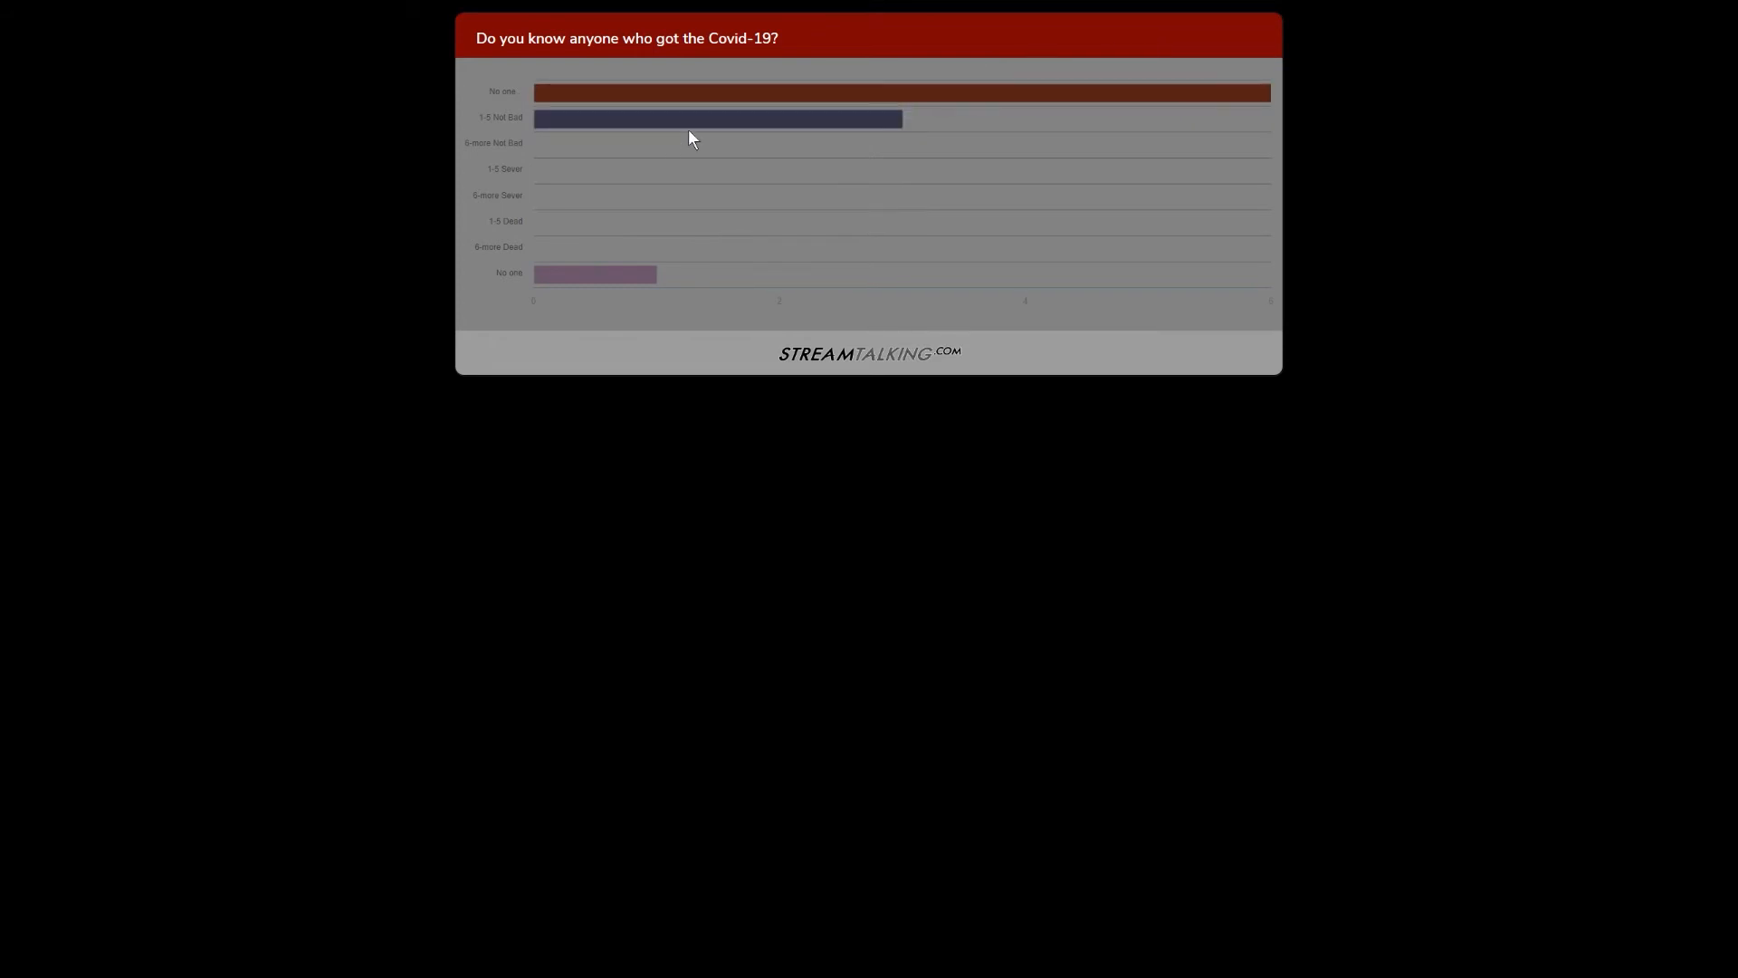
key(F11)
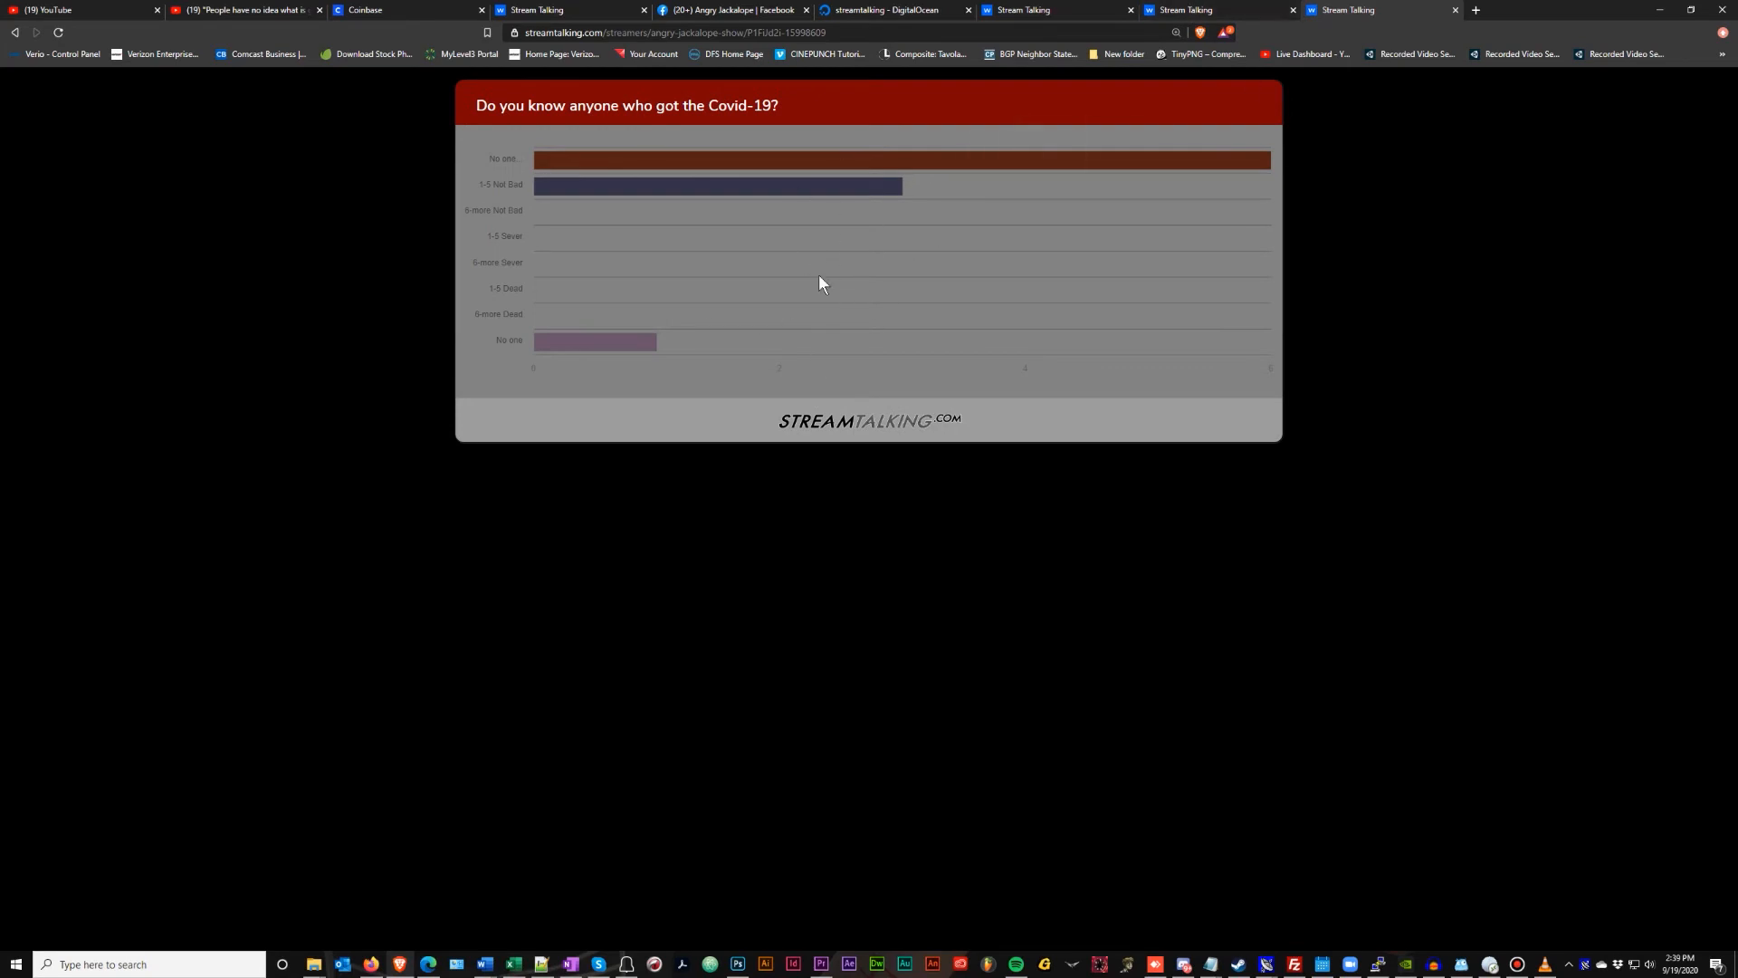
Switch the Covid-19 answers back to Pie Chart
click(538, 15)
click(1064, 221)
click(1078, 264)
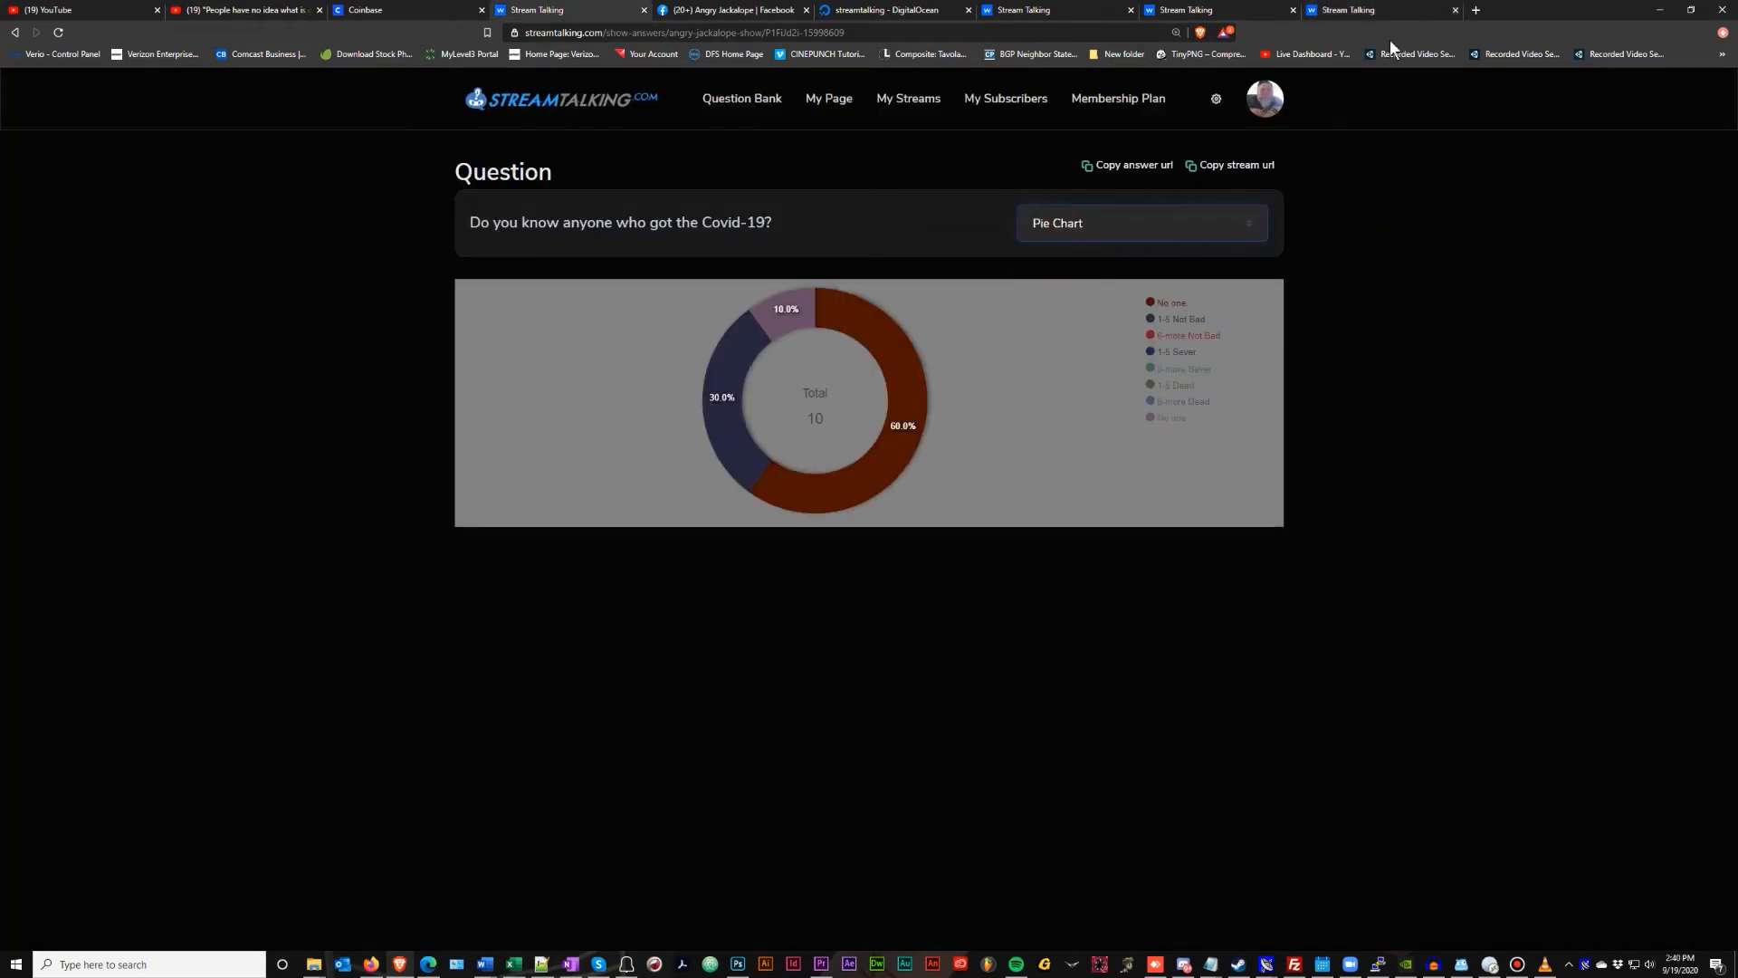
Reload the stream tab so it shows the pie chart, then return to the answers page
click(1361, 9)
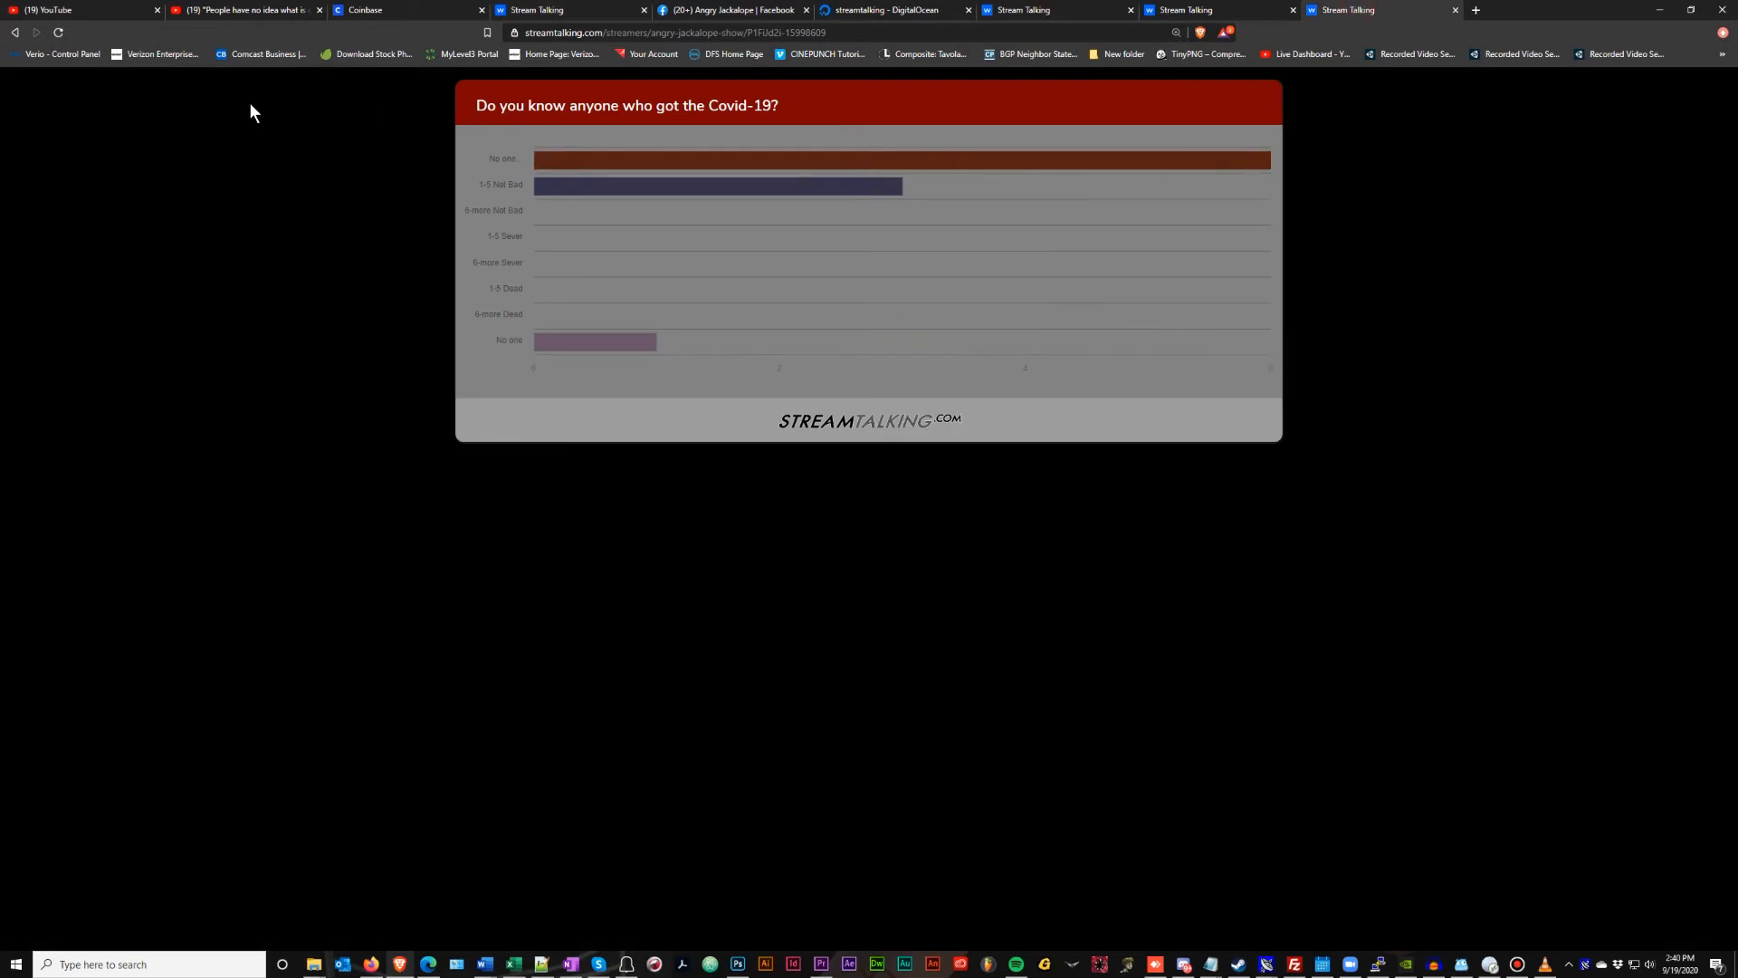
click(64, 32)
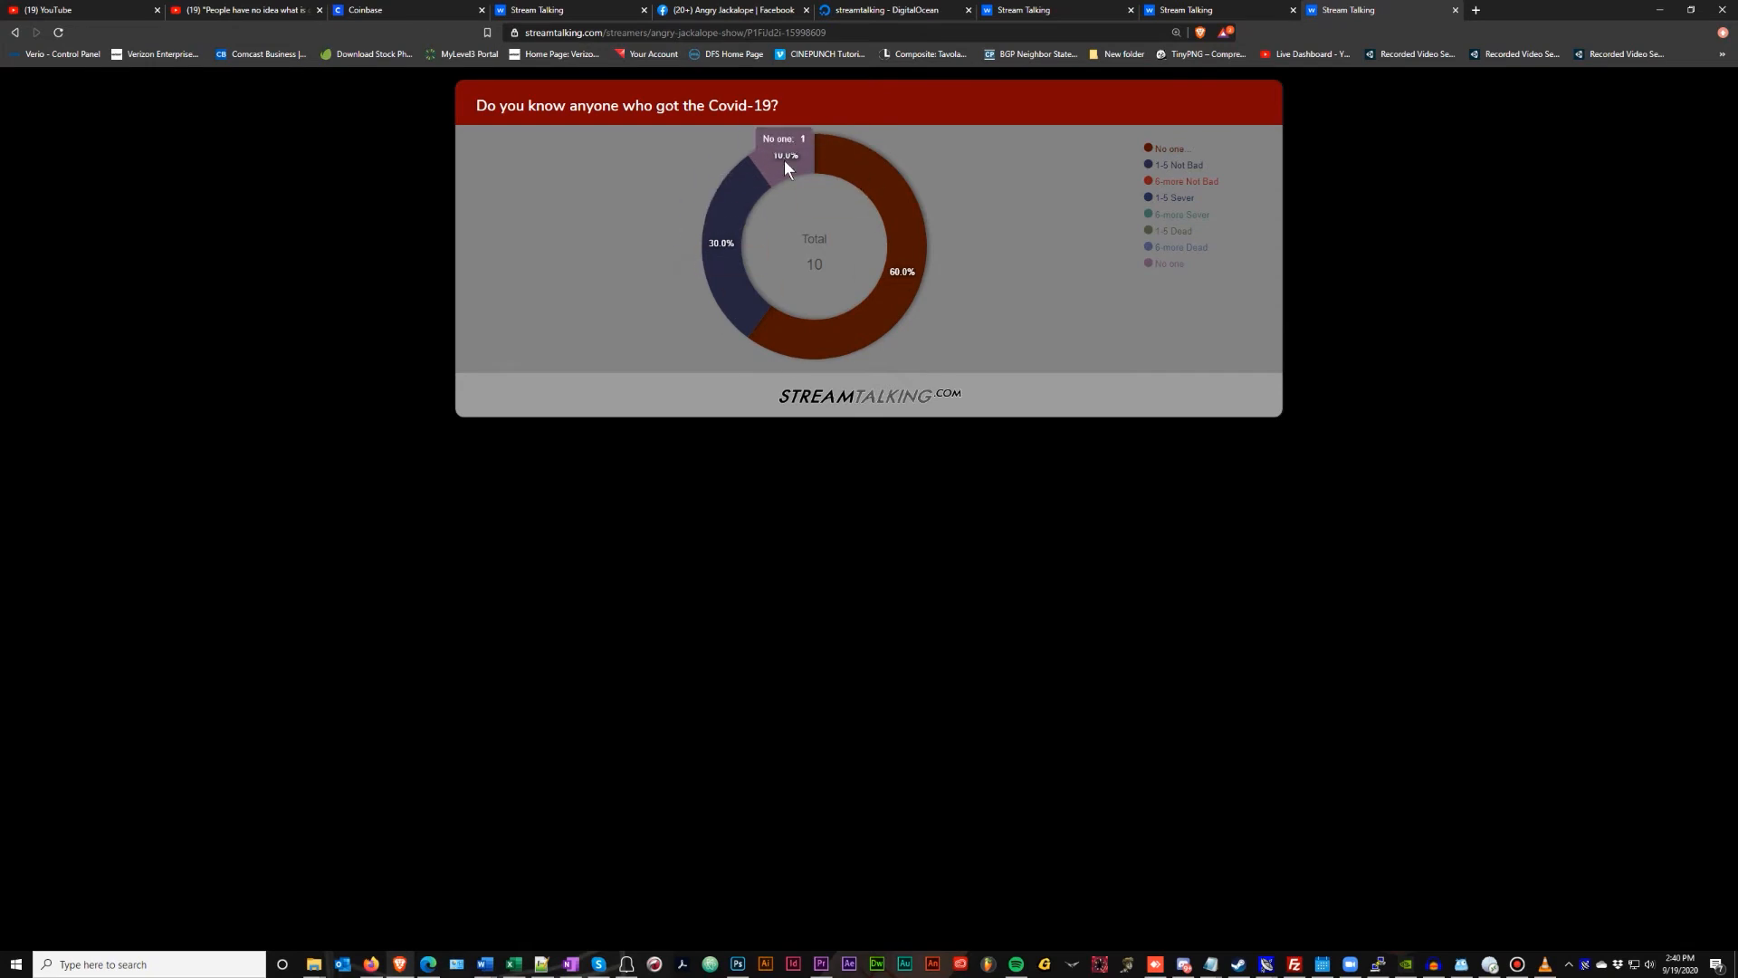
click(558, 9)
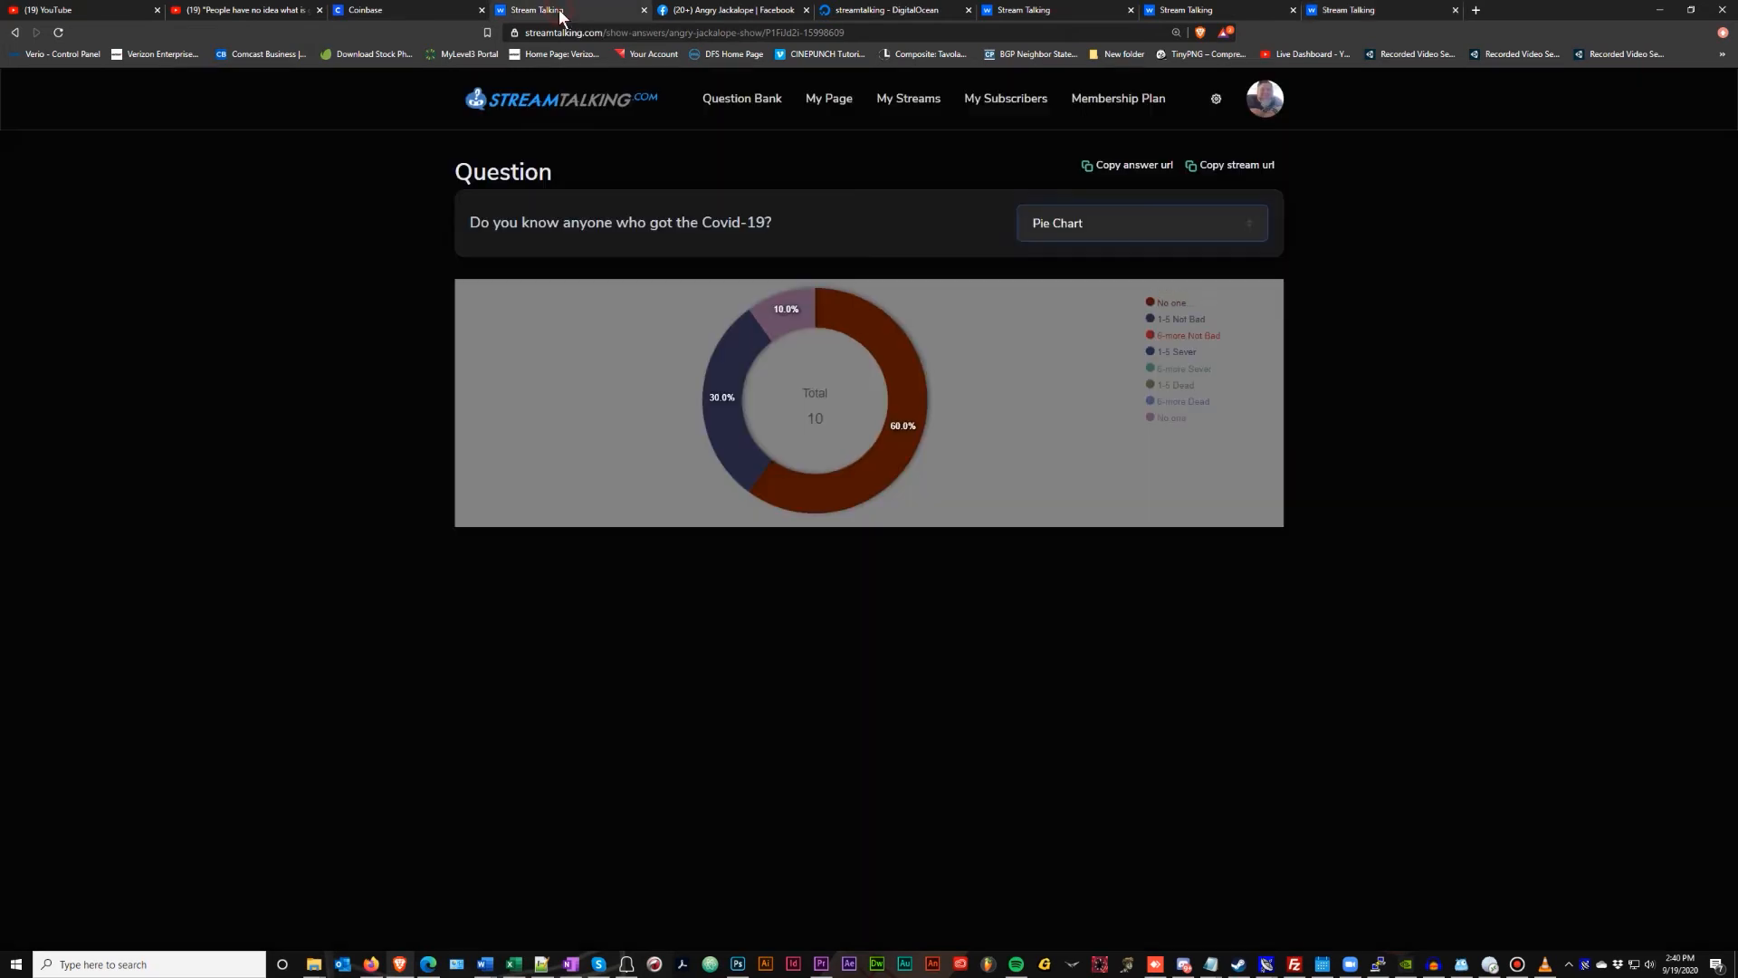
click(1217, 99)
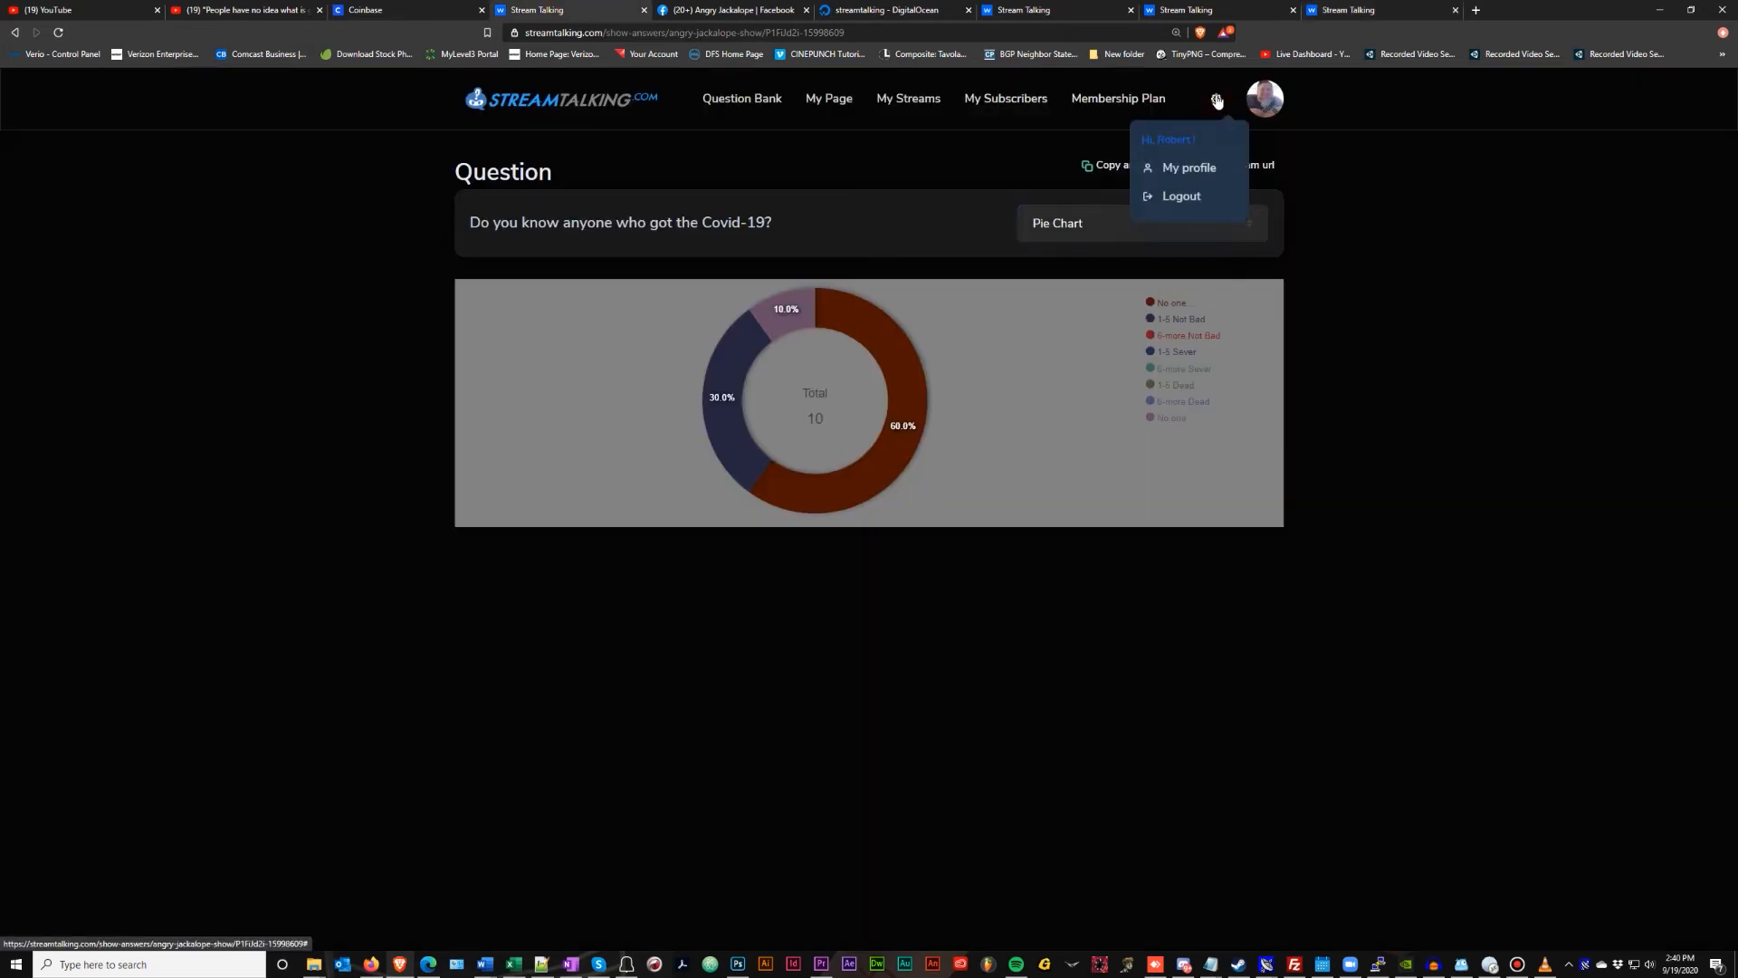
Scroll My profile settings to review the Standard Question and Chart Embed colour schemes
click(1207, 168)
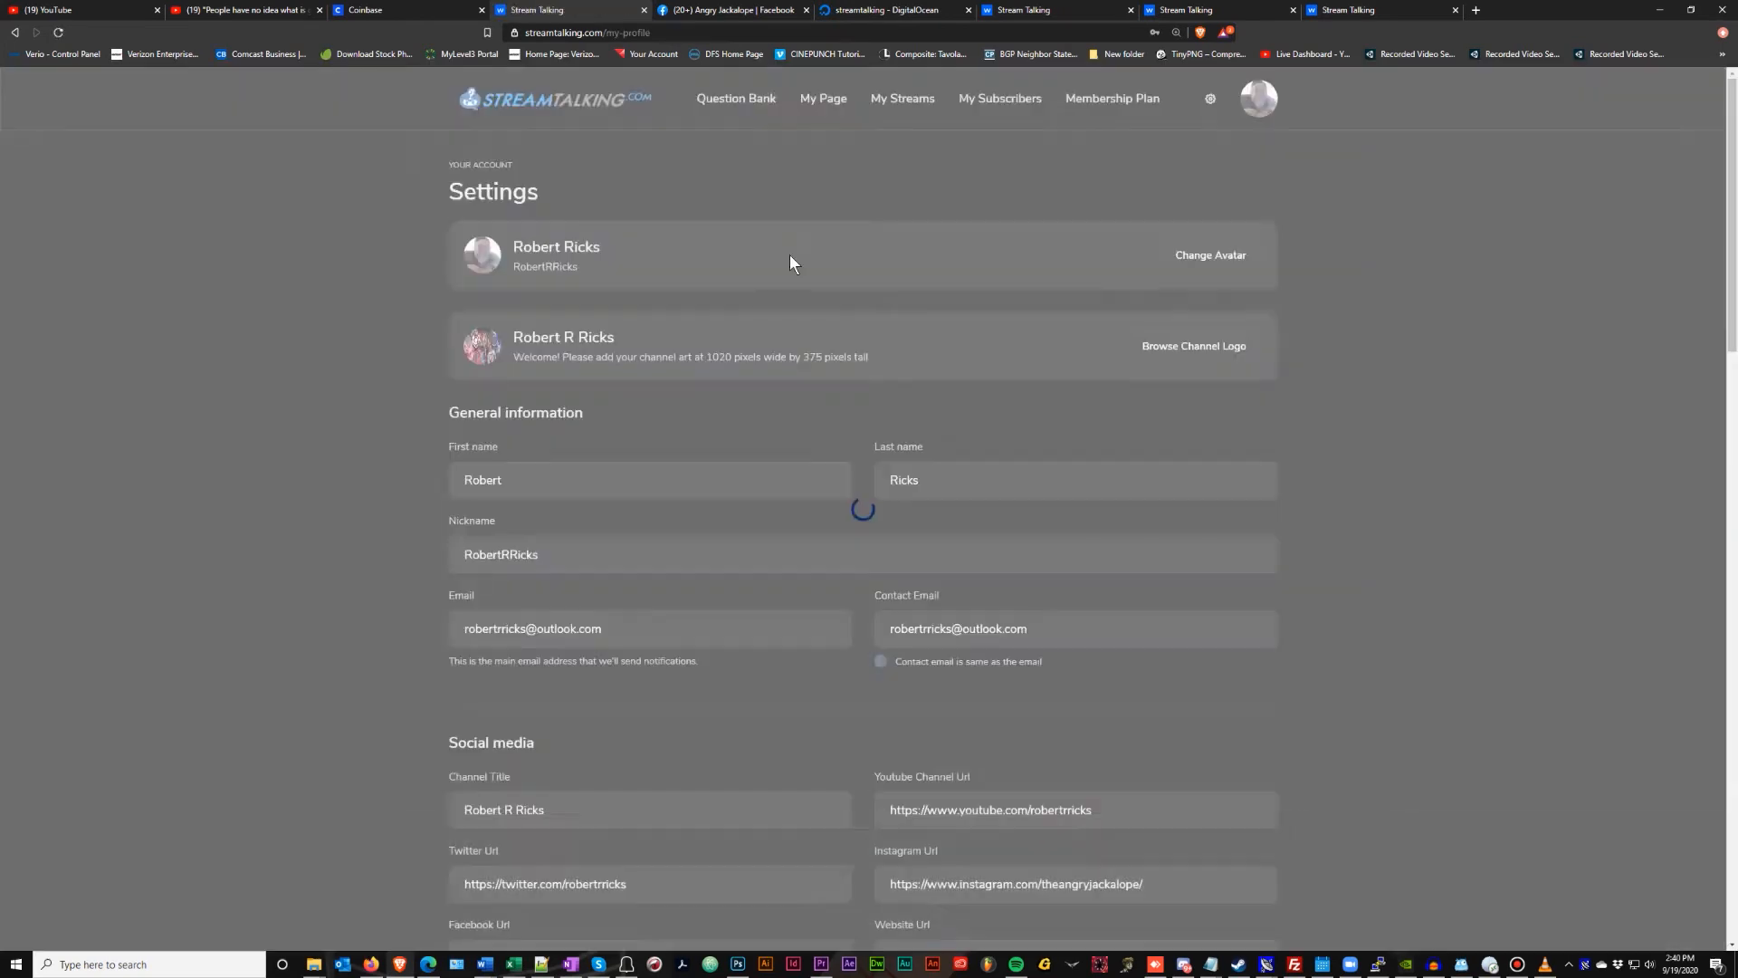
scroll(696, 313, down, 2)
scroll(695, 312, down, 12)
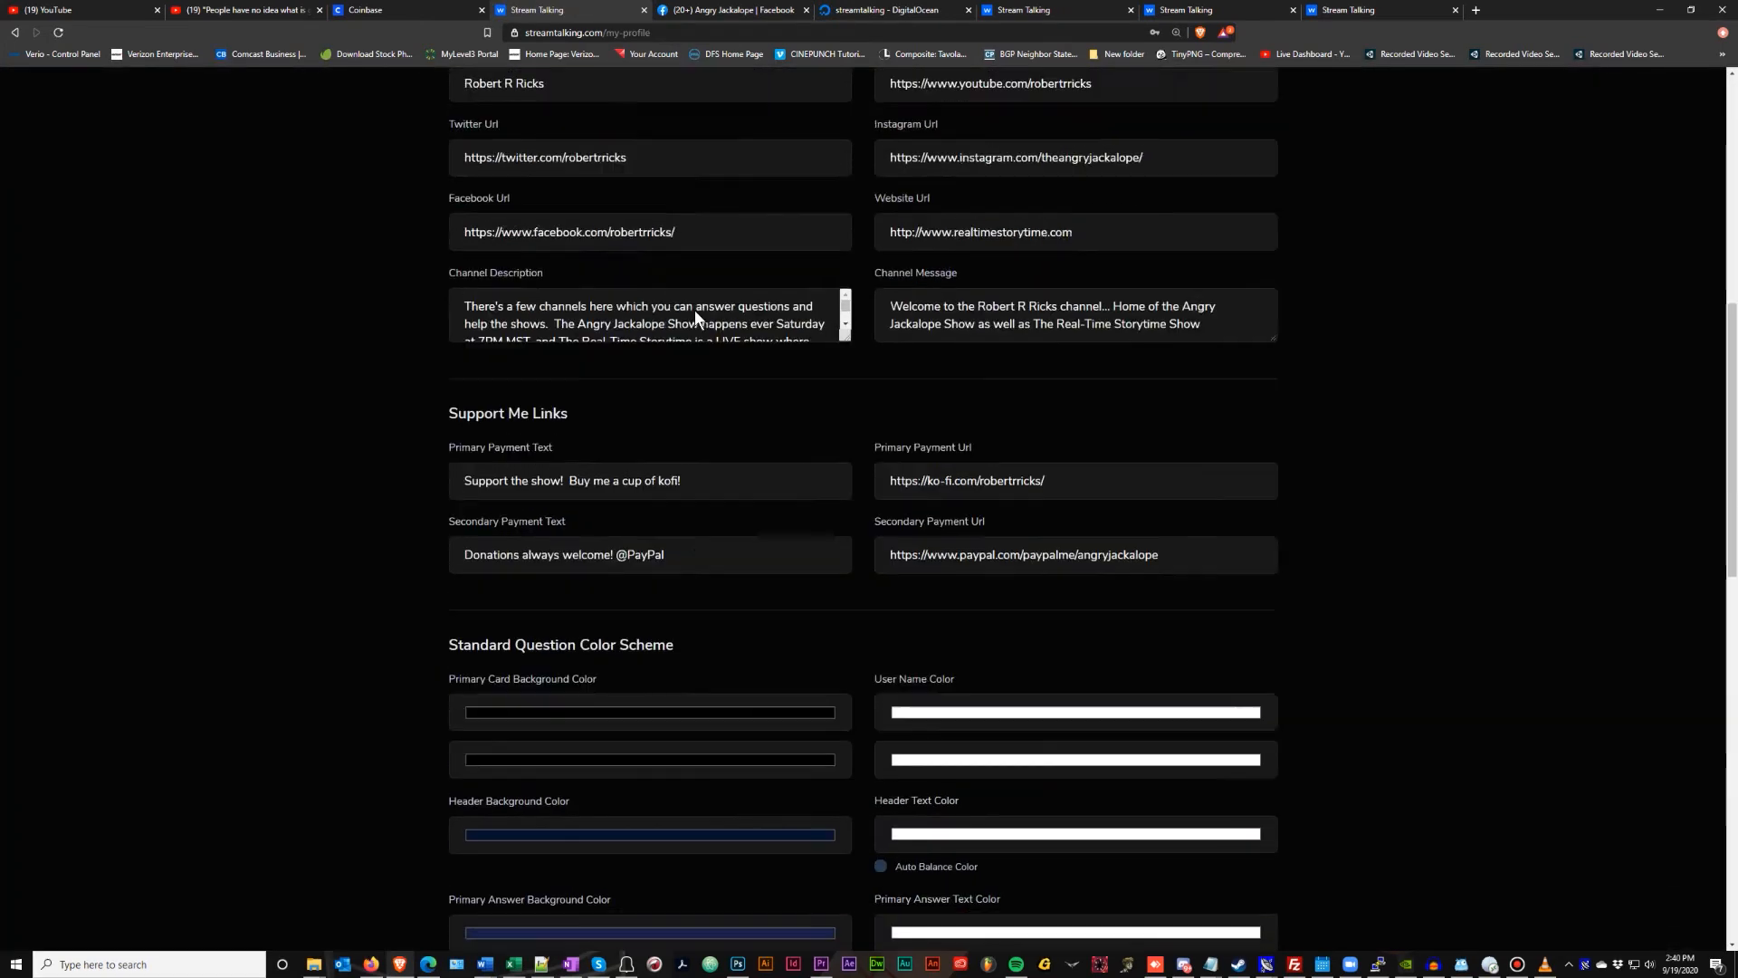
scroll(696, 313, down, 2)
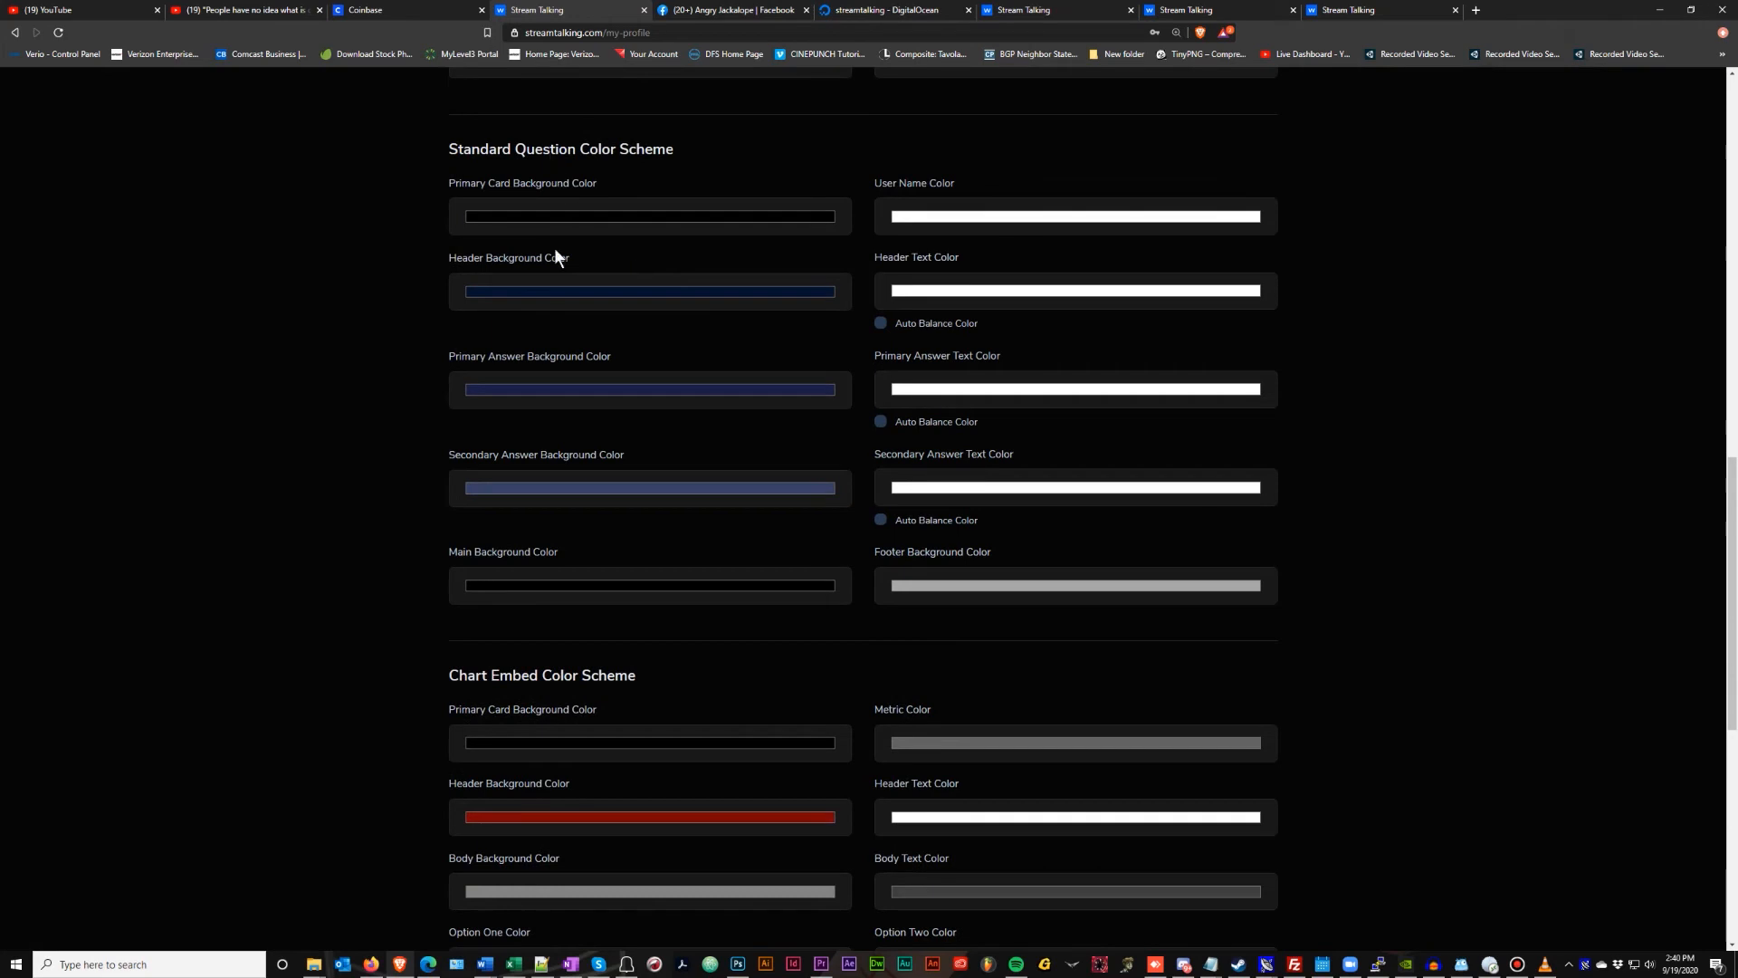
double_click(448, 146)
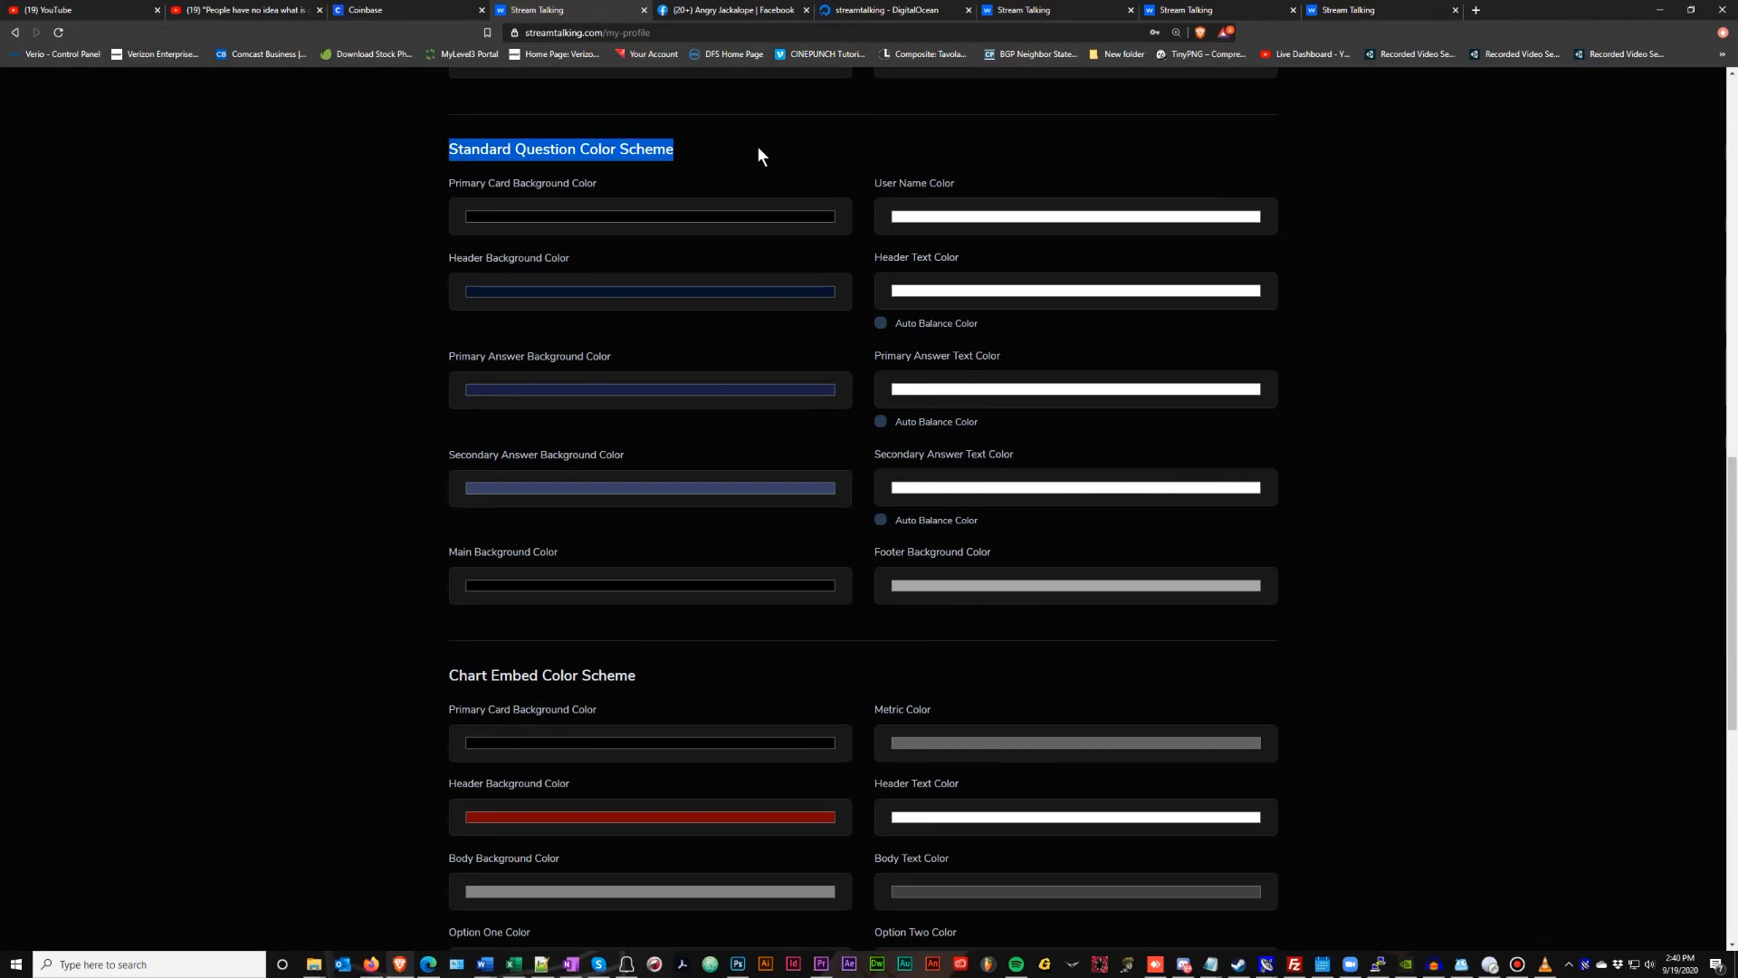
scroll(758, 146, down, 6)
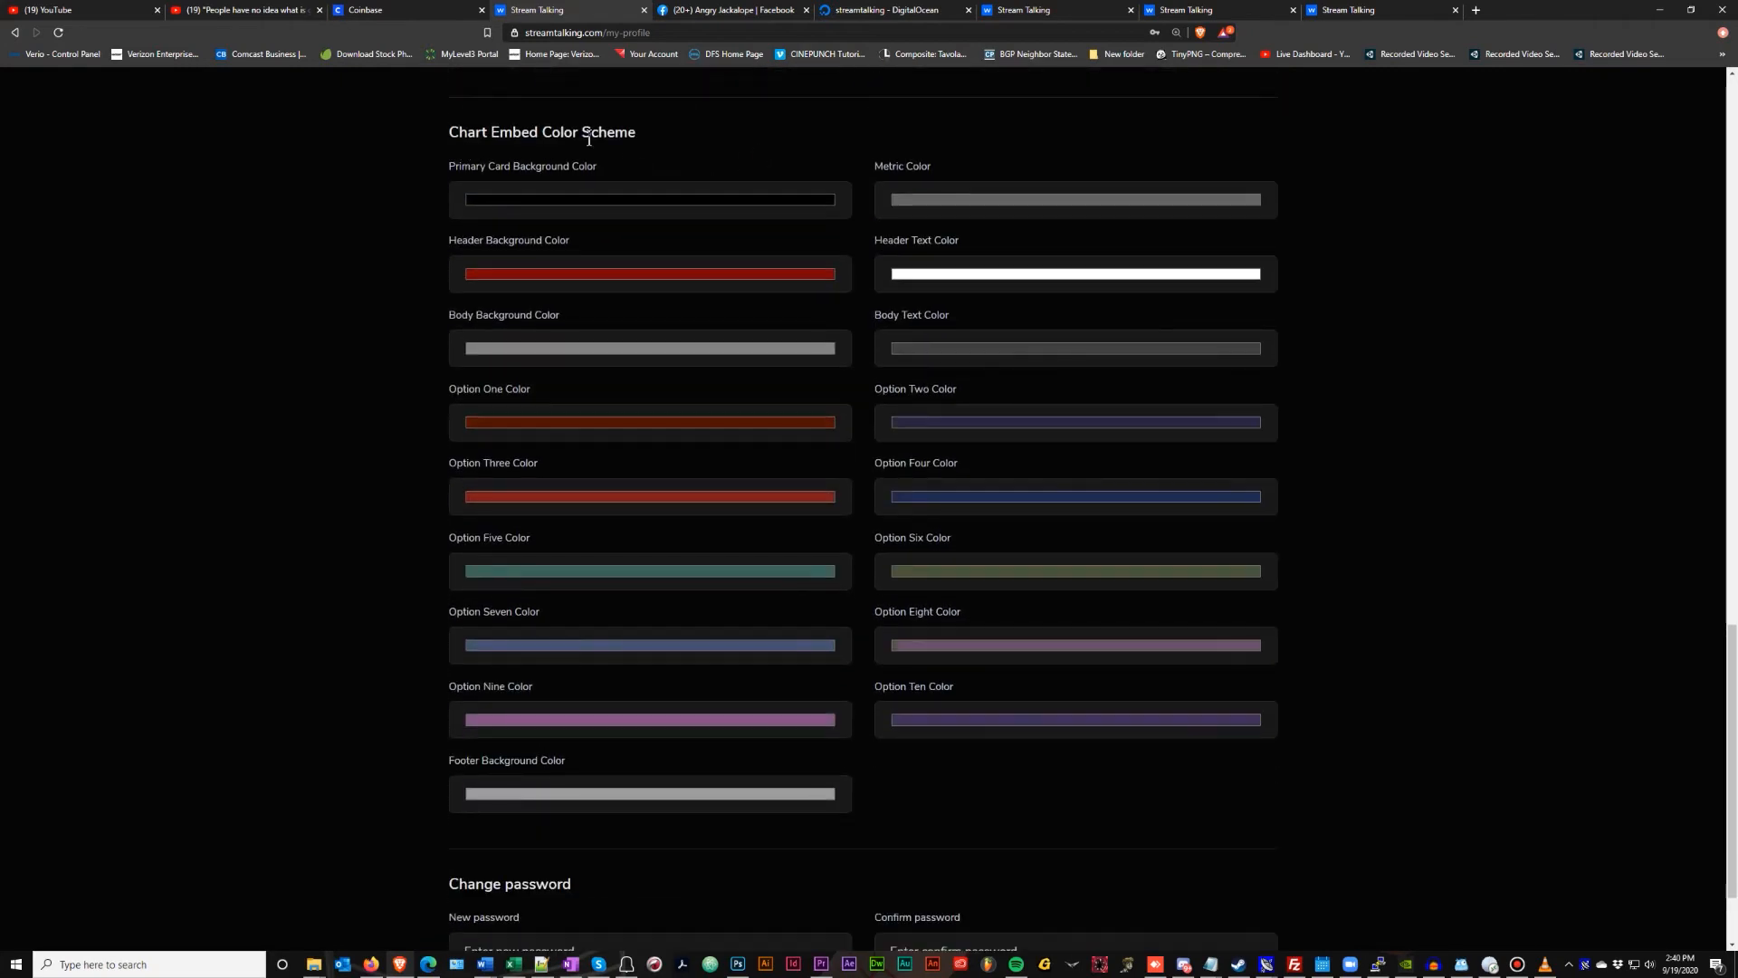
click(1354, 11)
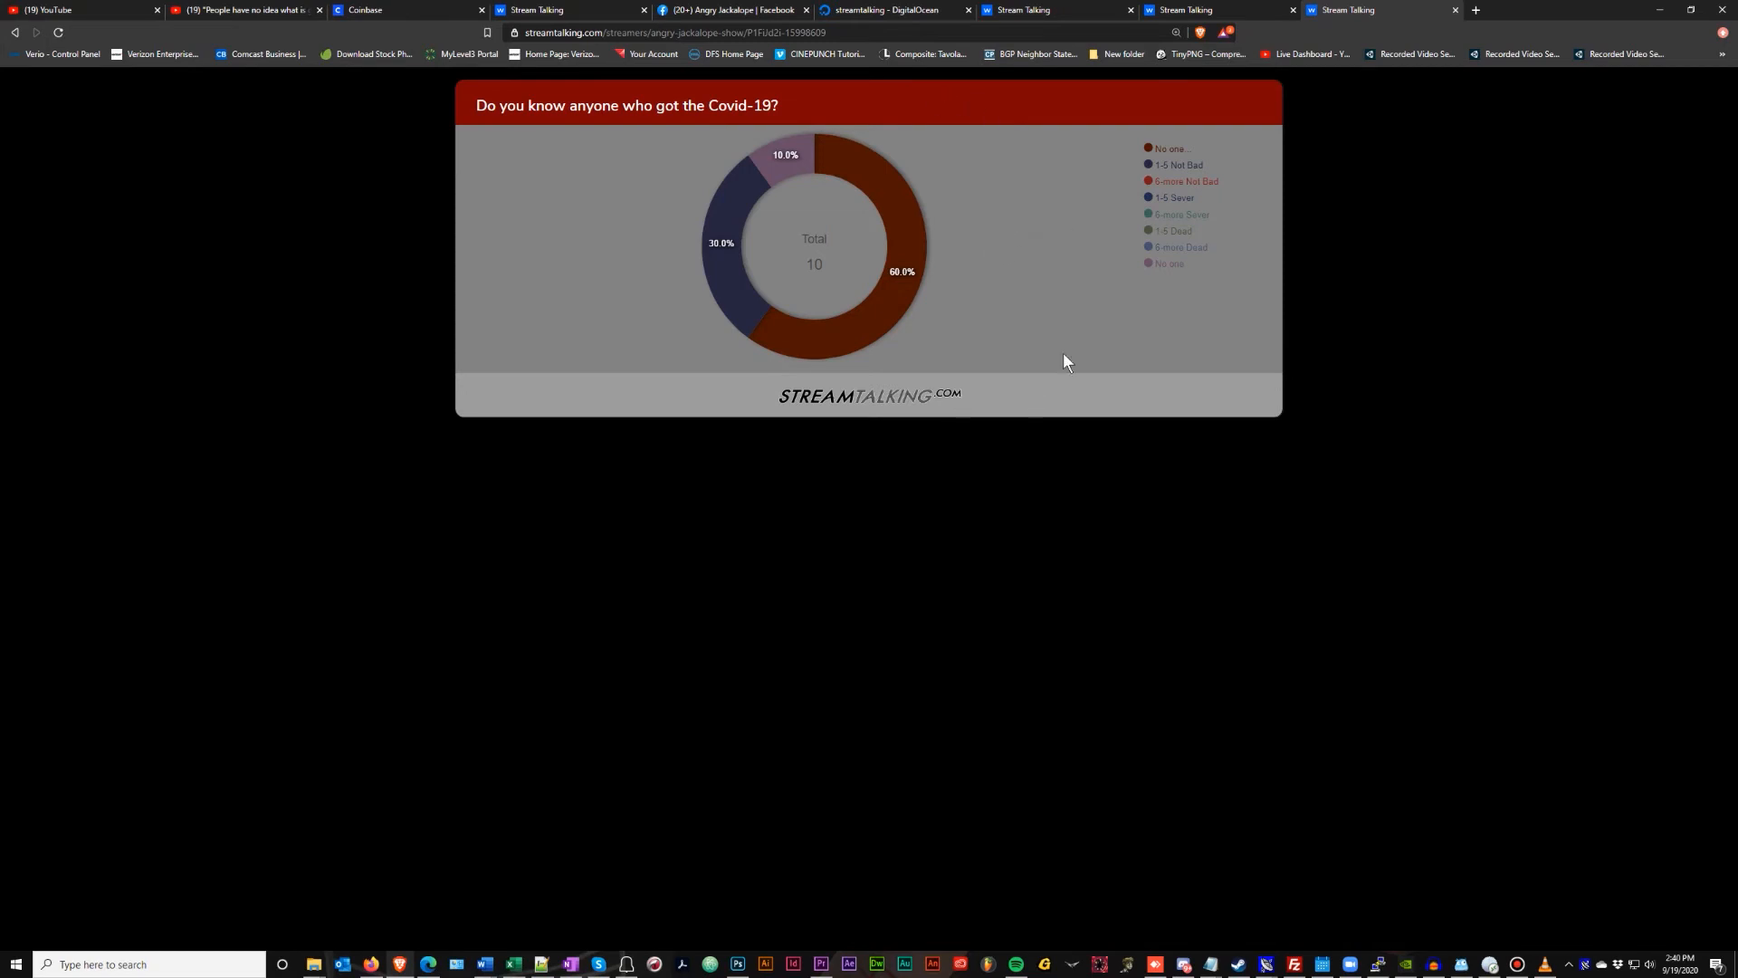
Set the chart embed header background to bright red and the body background to white
click(520, 13)
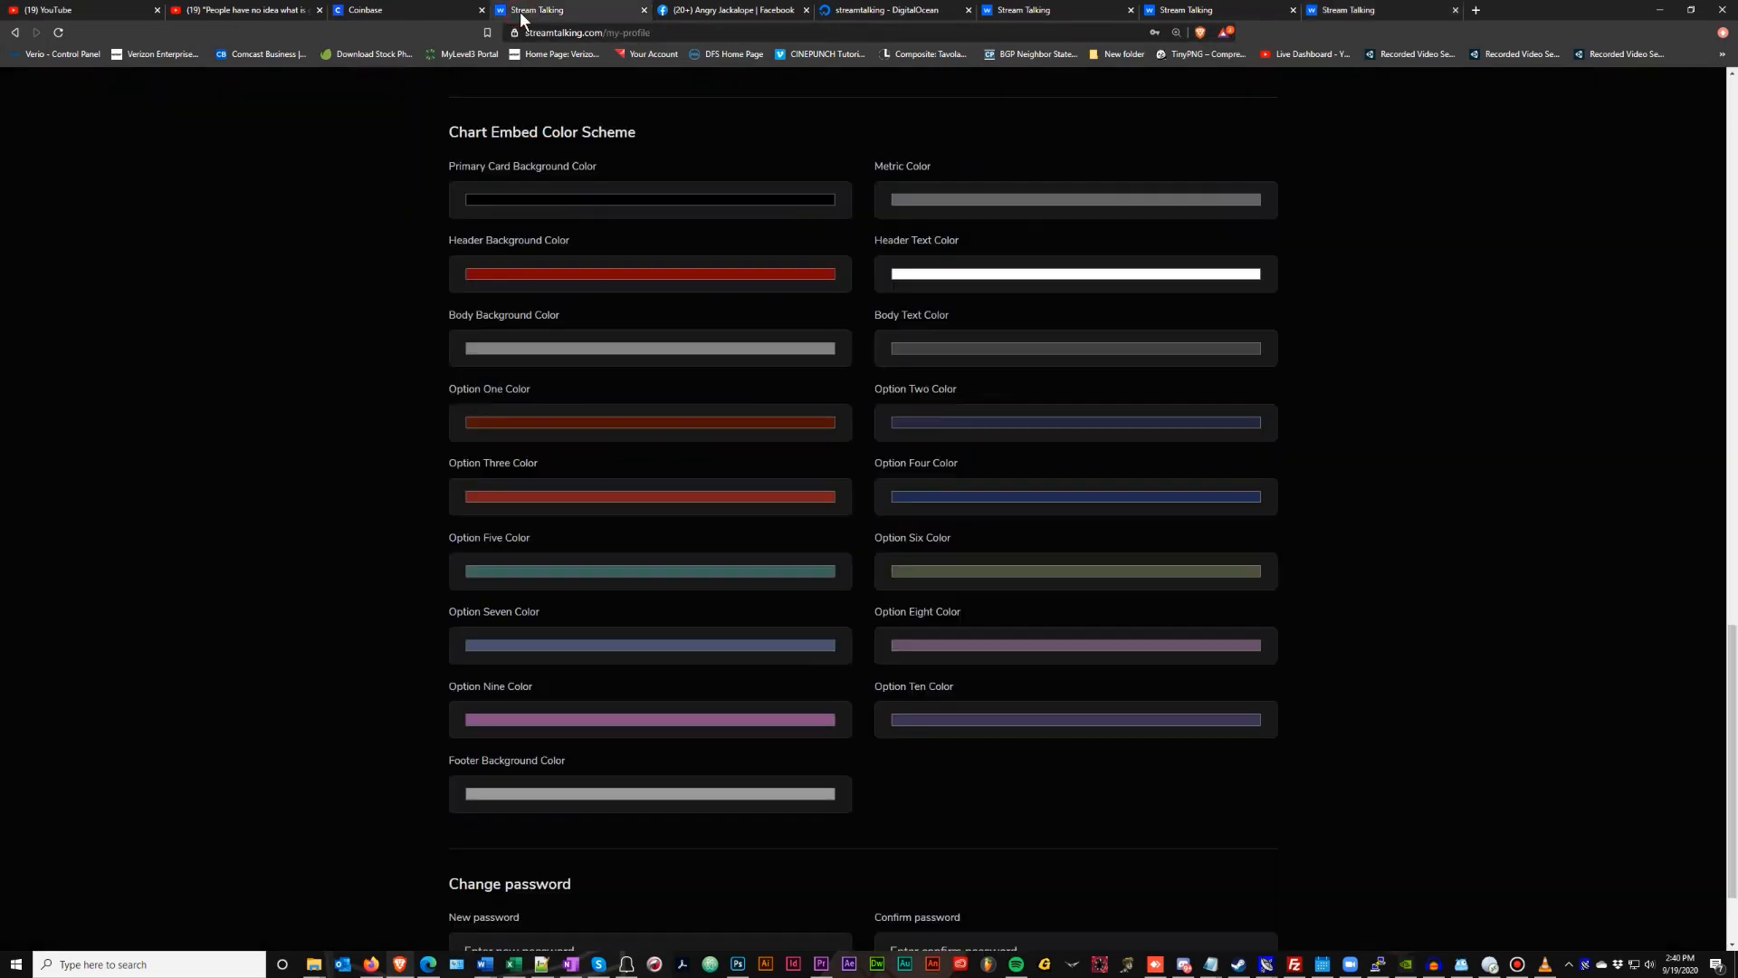
click(605, 274)
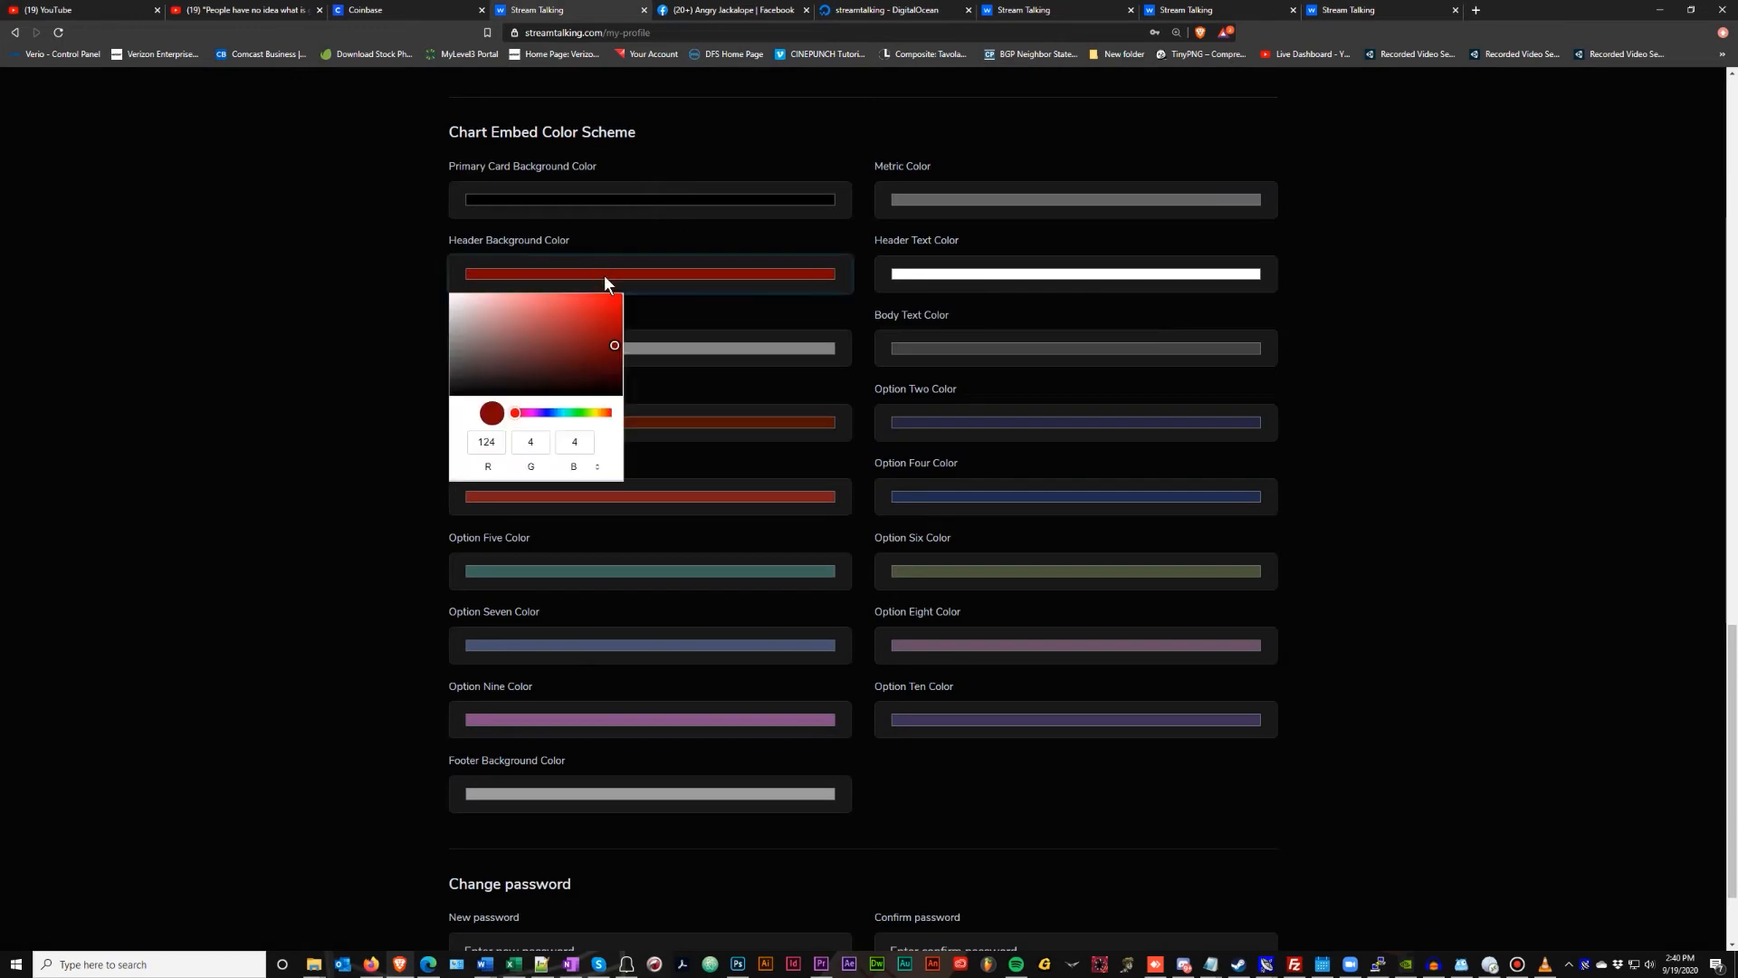
drag(601, 323, 648, 290)
click(371, 263)
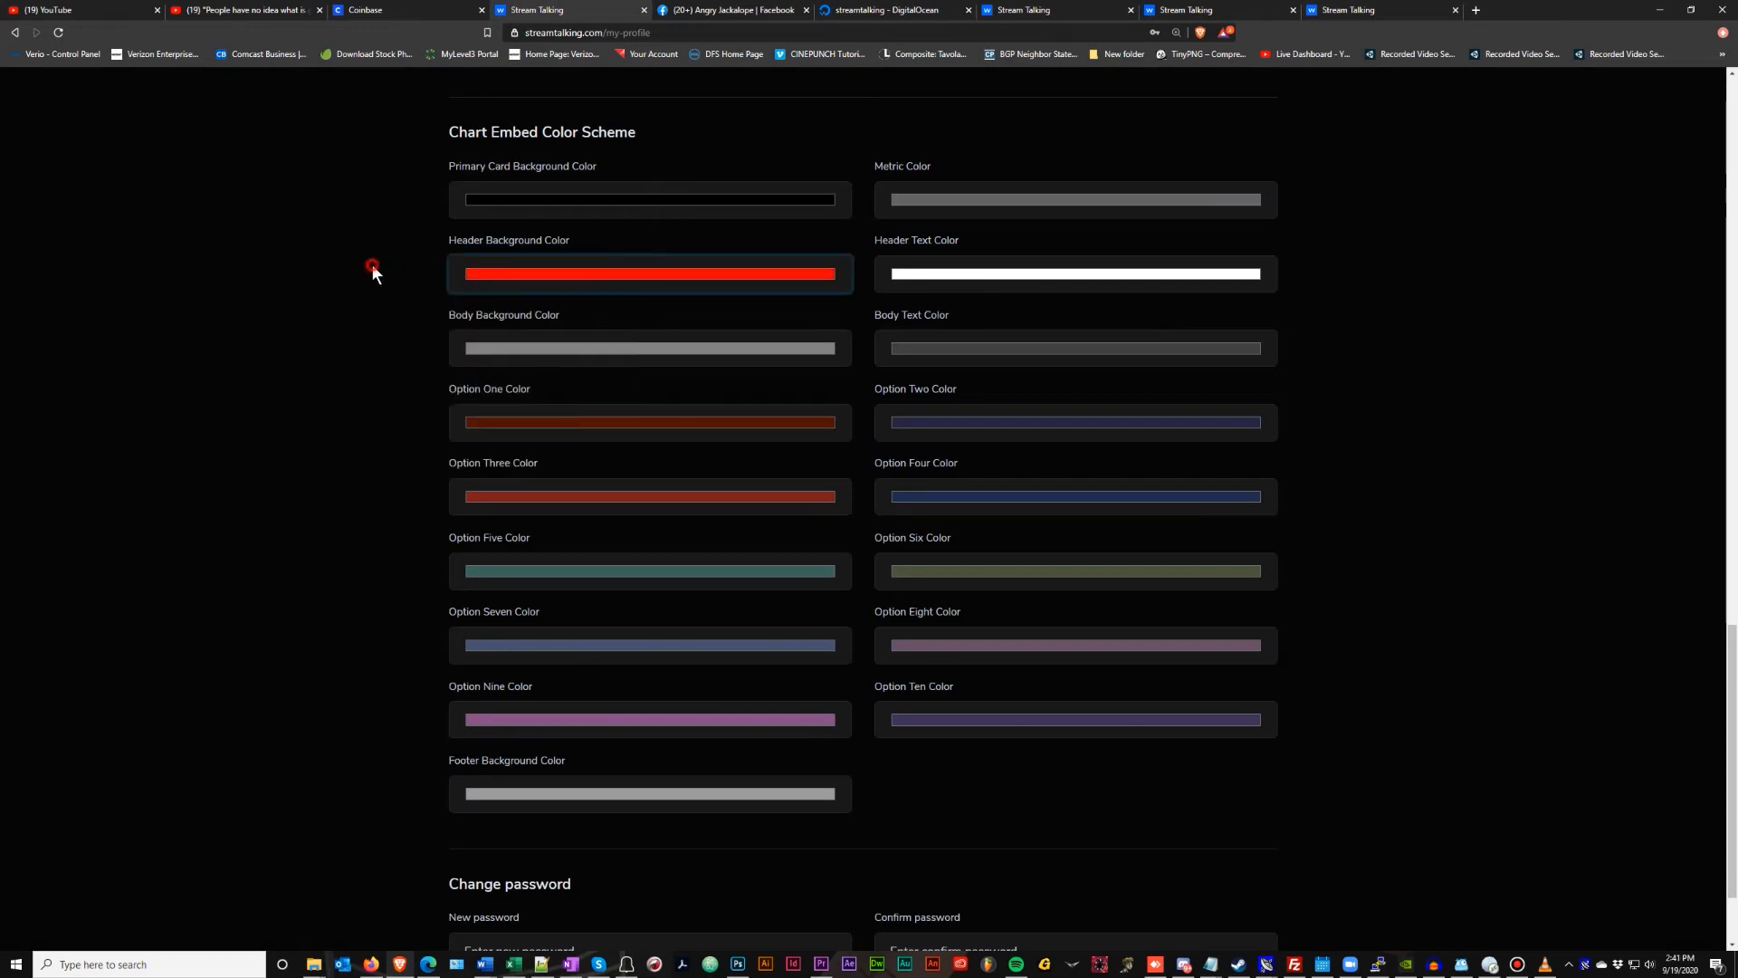
click(516, 354)
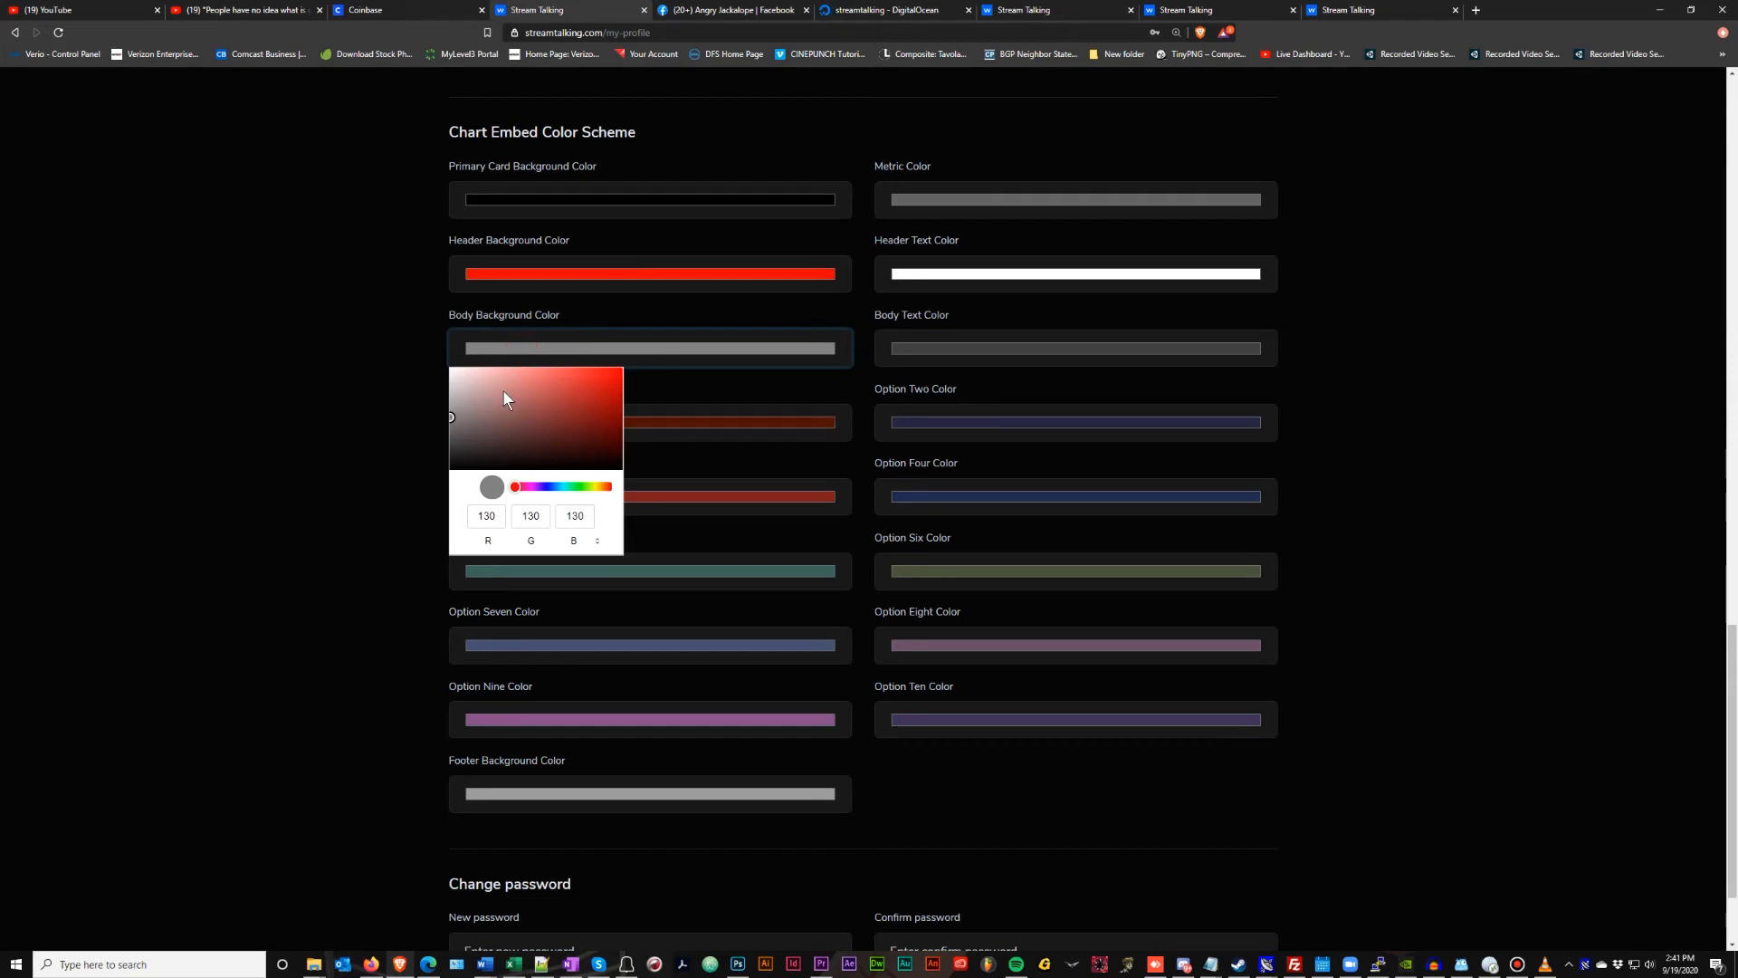
drag(507, 387, 390, 344)
click(372, 340)
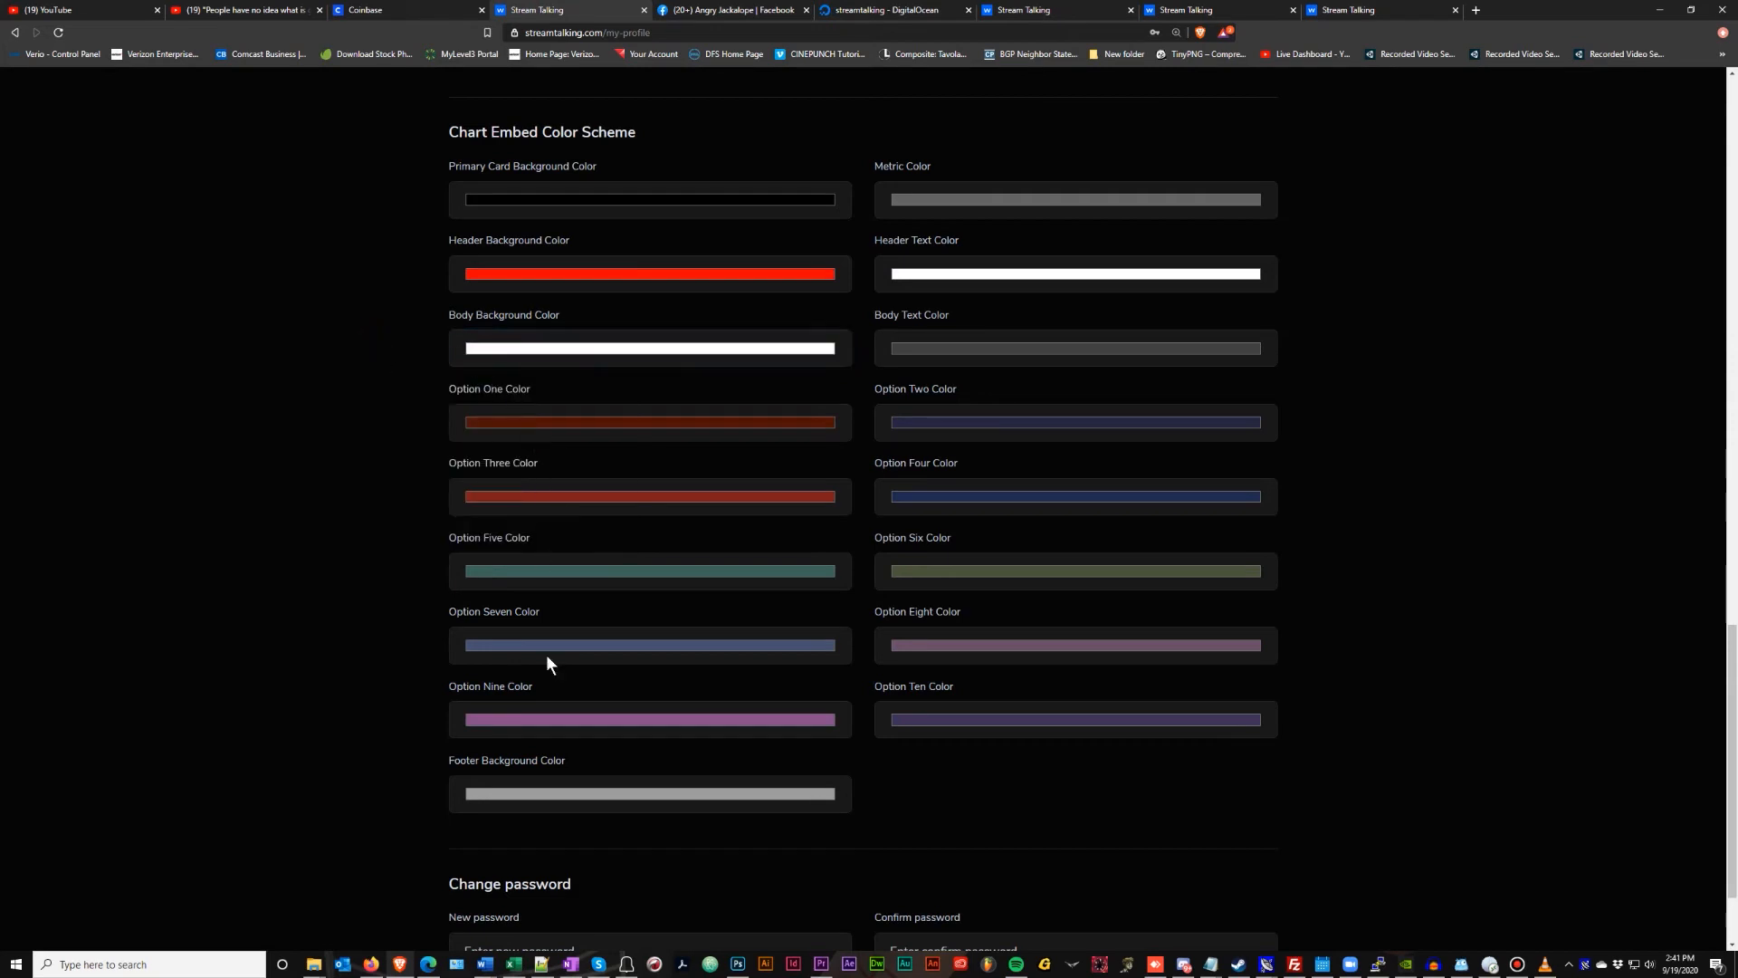
Set the chart footer background to bright blue (17,0,255) and save the profile settings
click(562, 796)
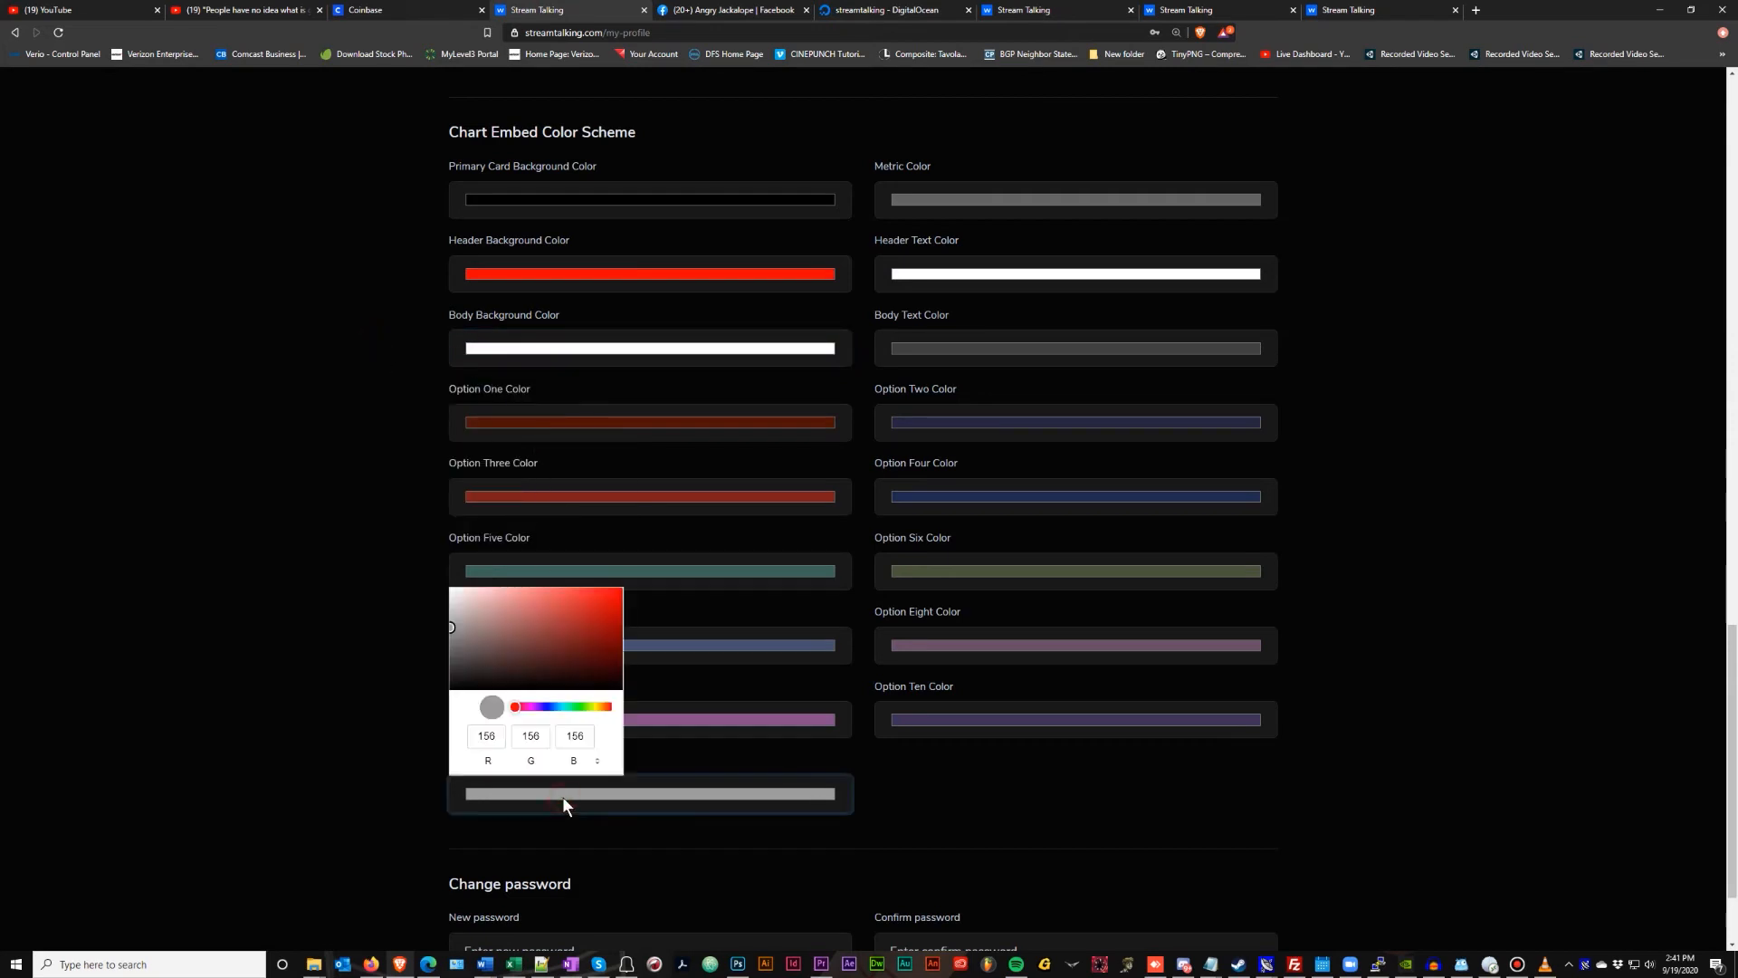
click(547, 709)
drag(601, 617, 623, 586)
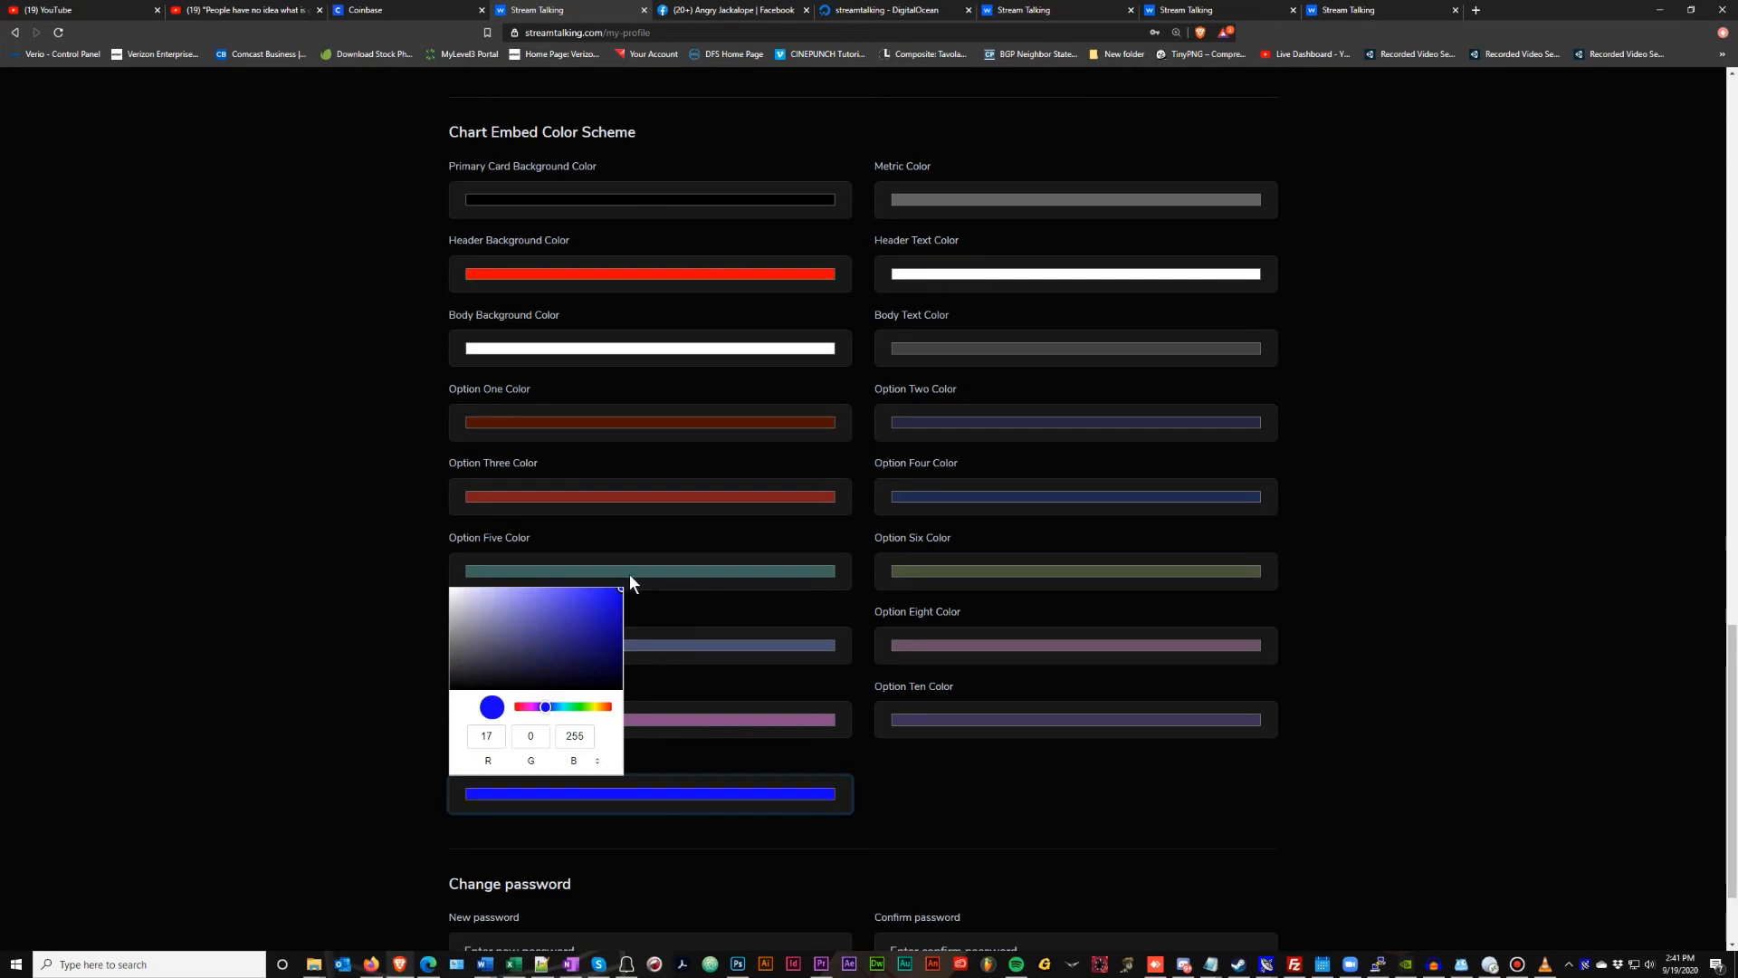
click(389, 618)
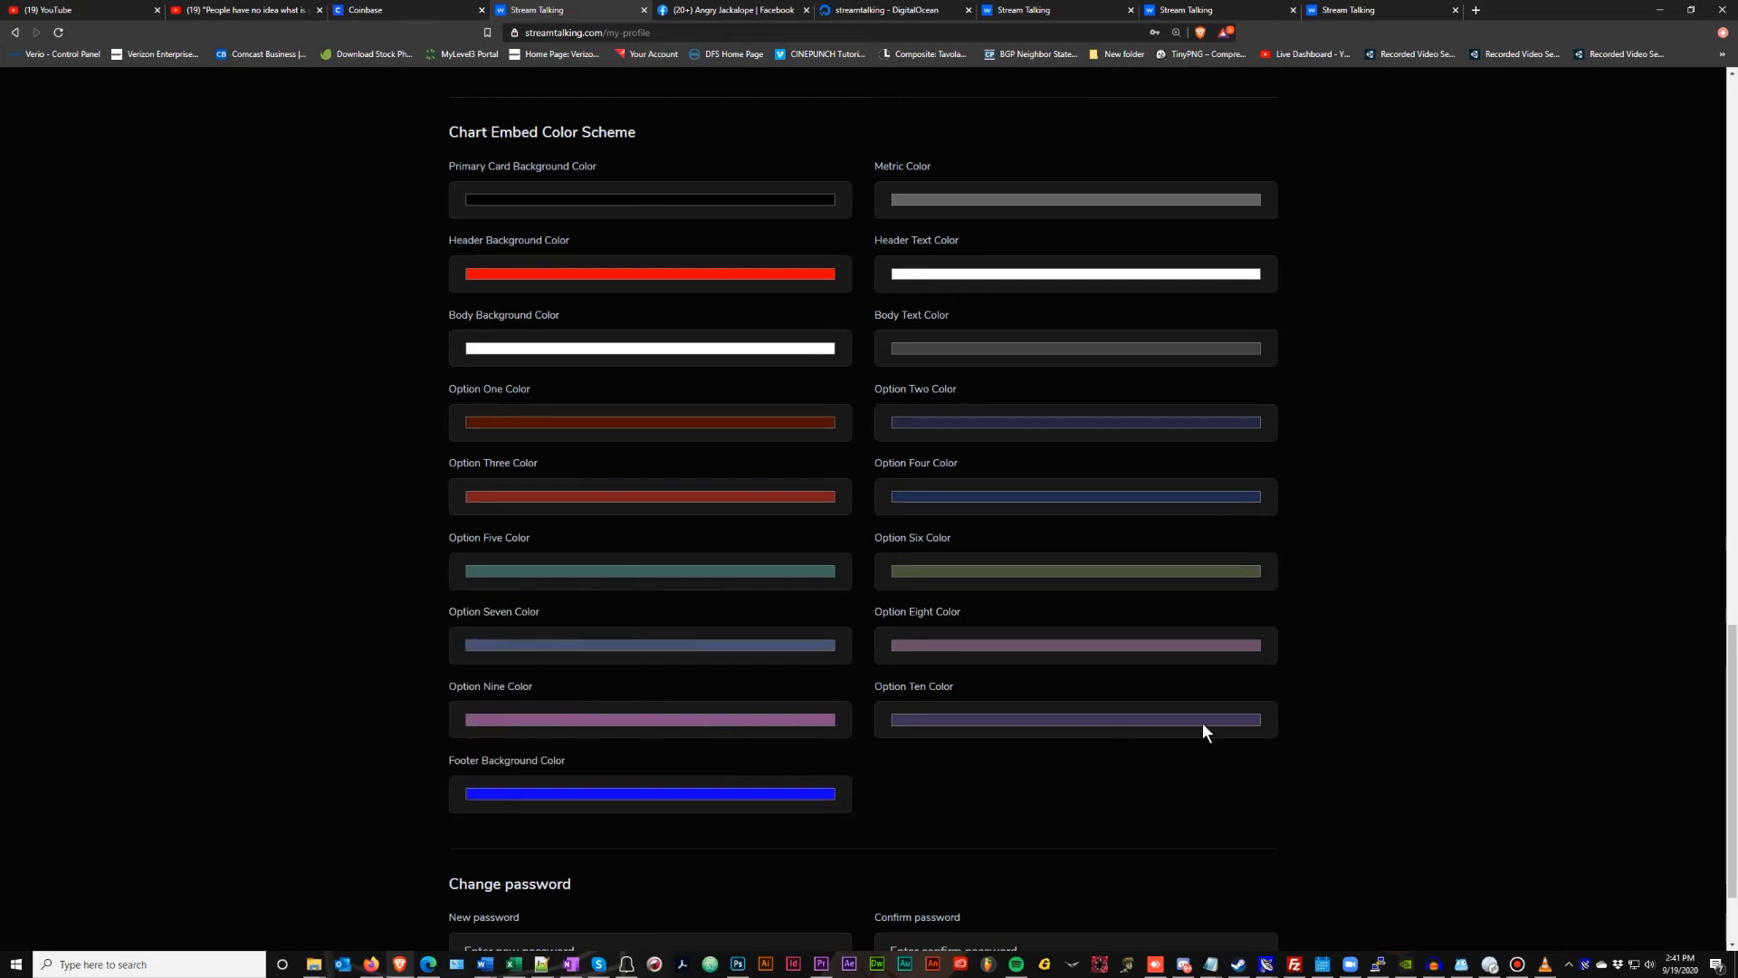
scroll(1467, 675, down, 2)
click(1250, 912)
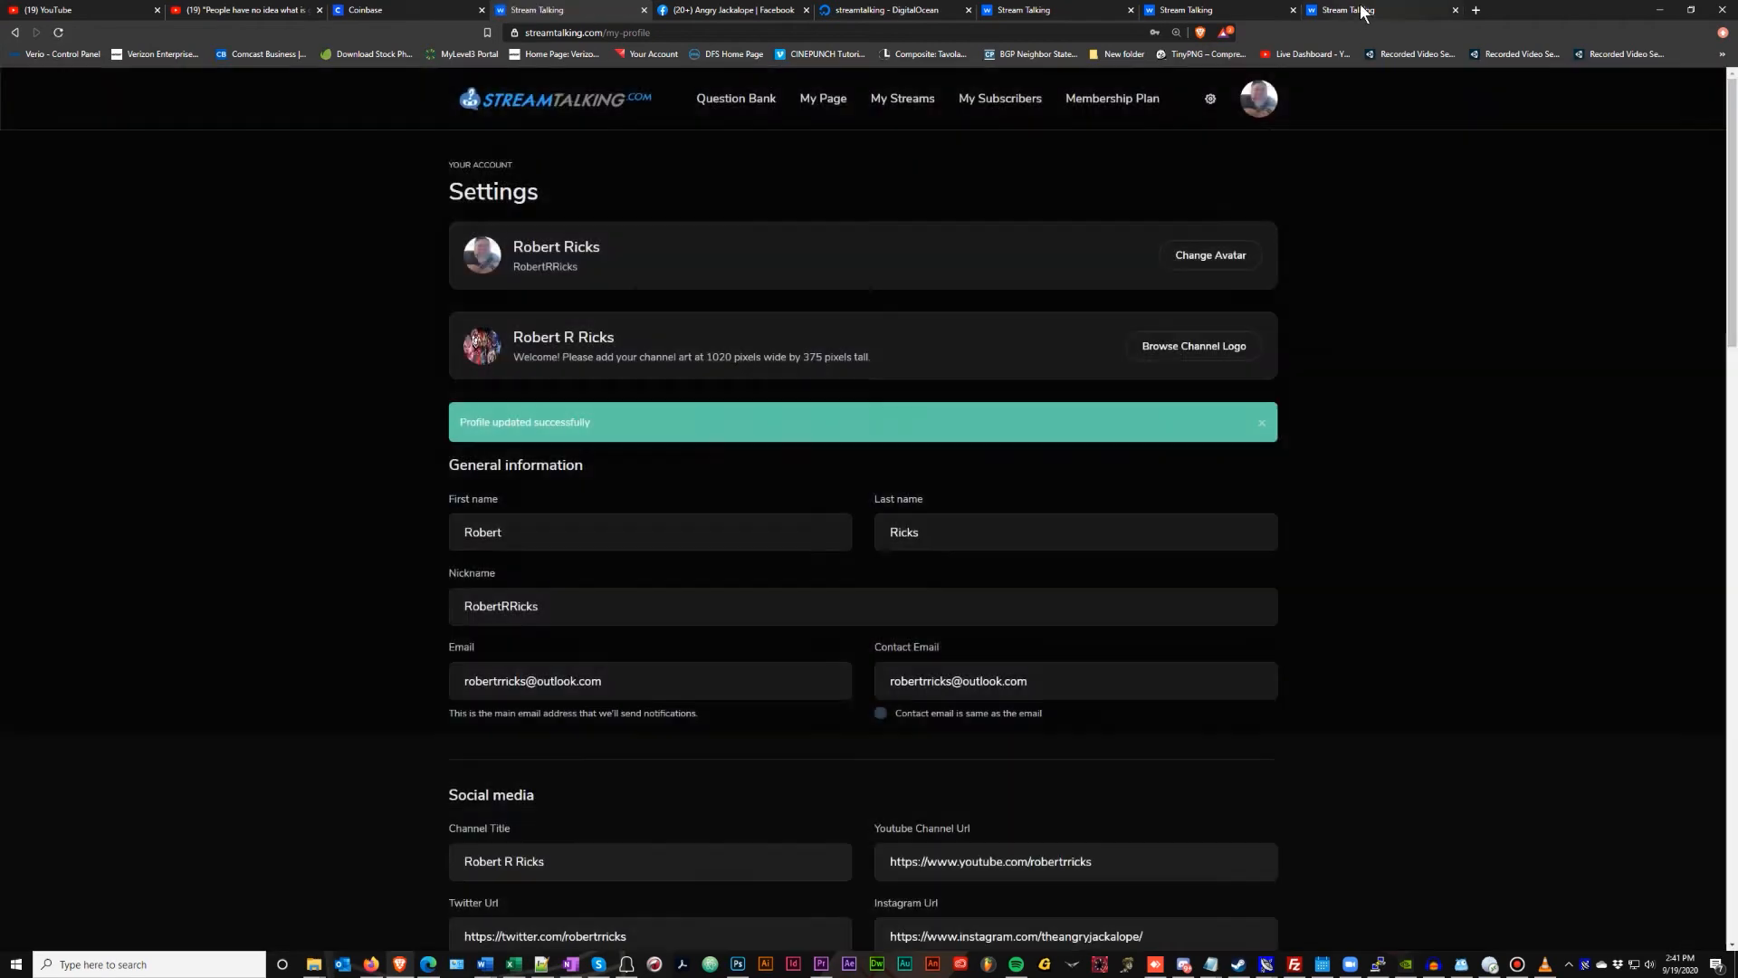
click(1360, 9)
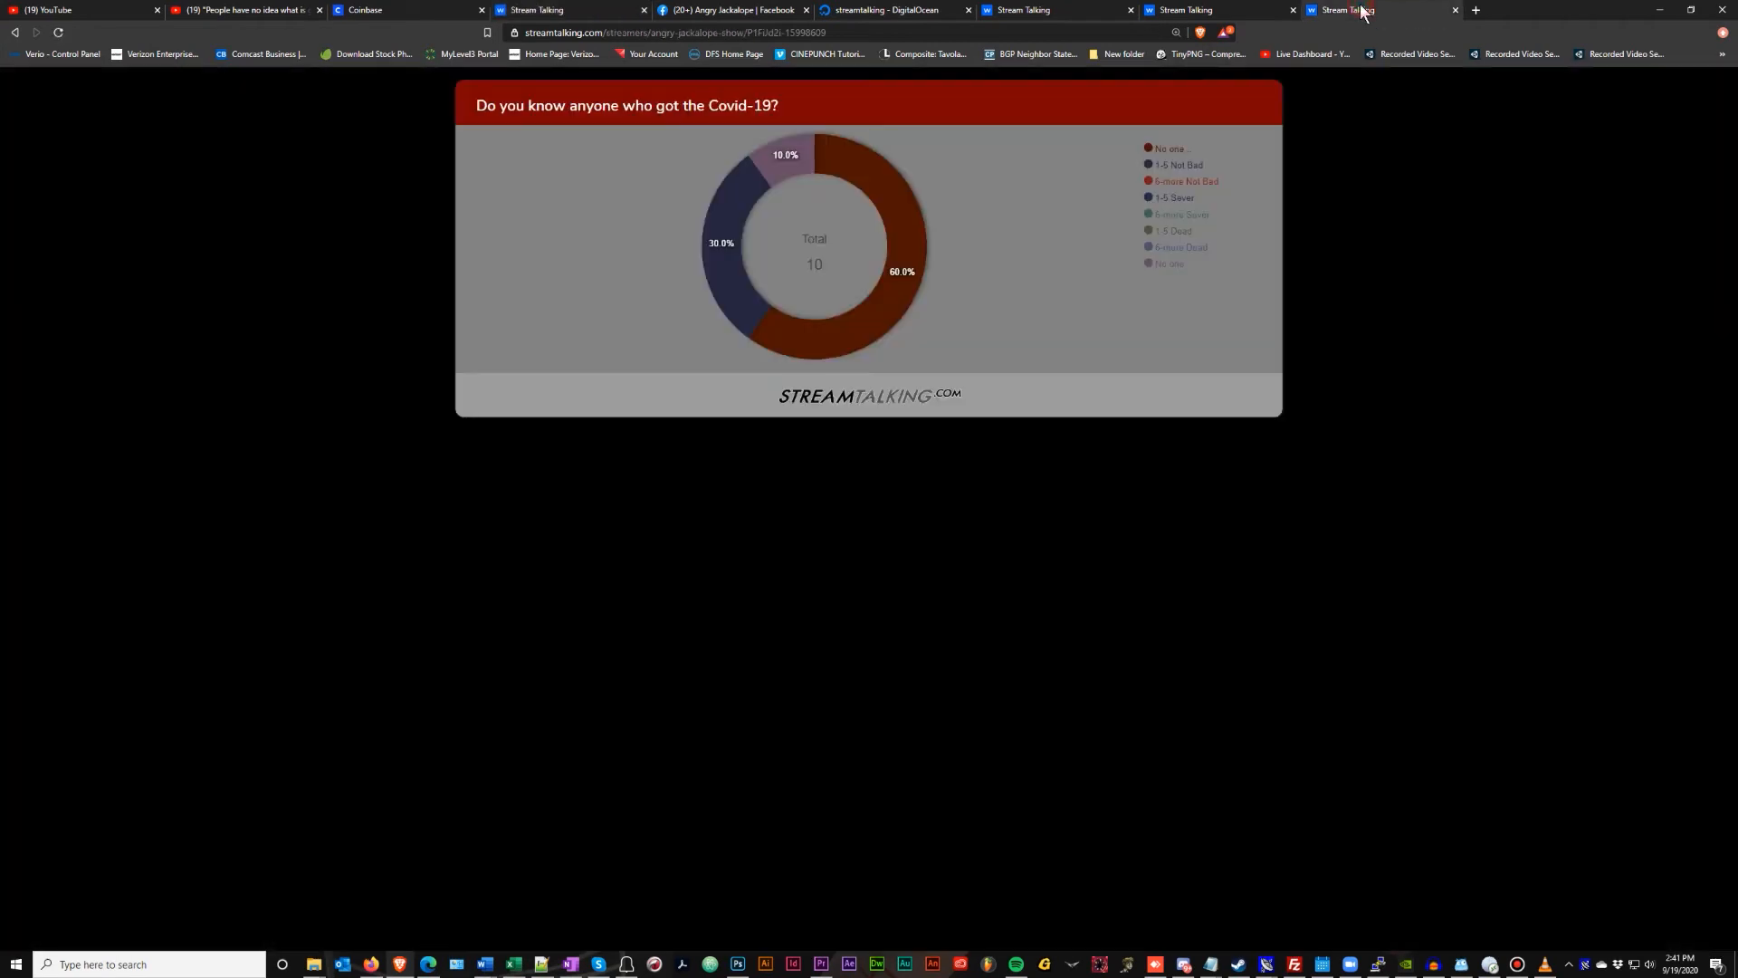
Reload the Covid-19 poll chart and check its reflow in a narrowed separate window
click(59, 32)
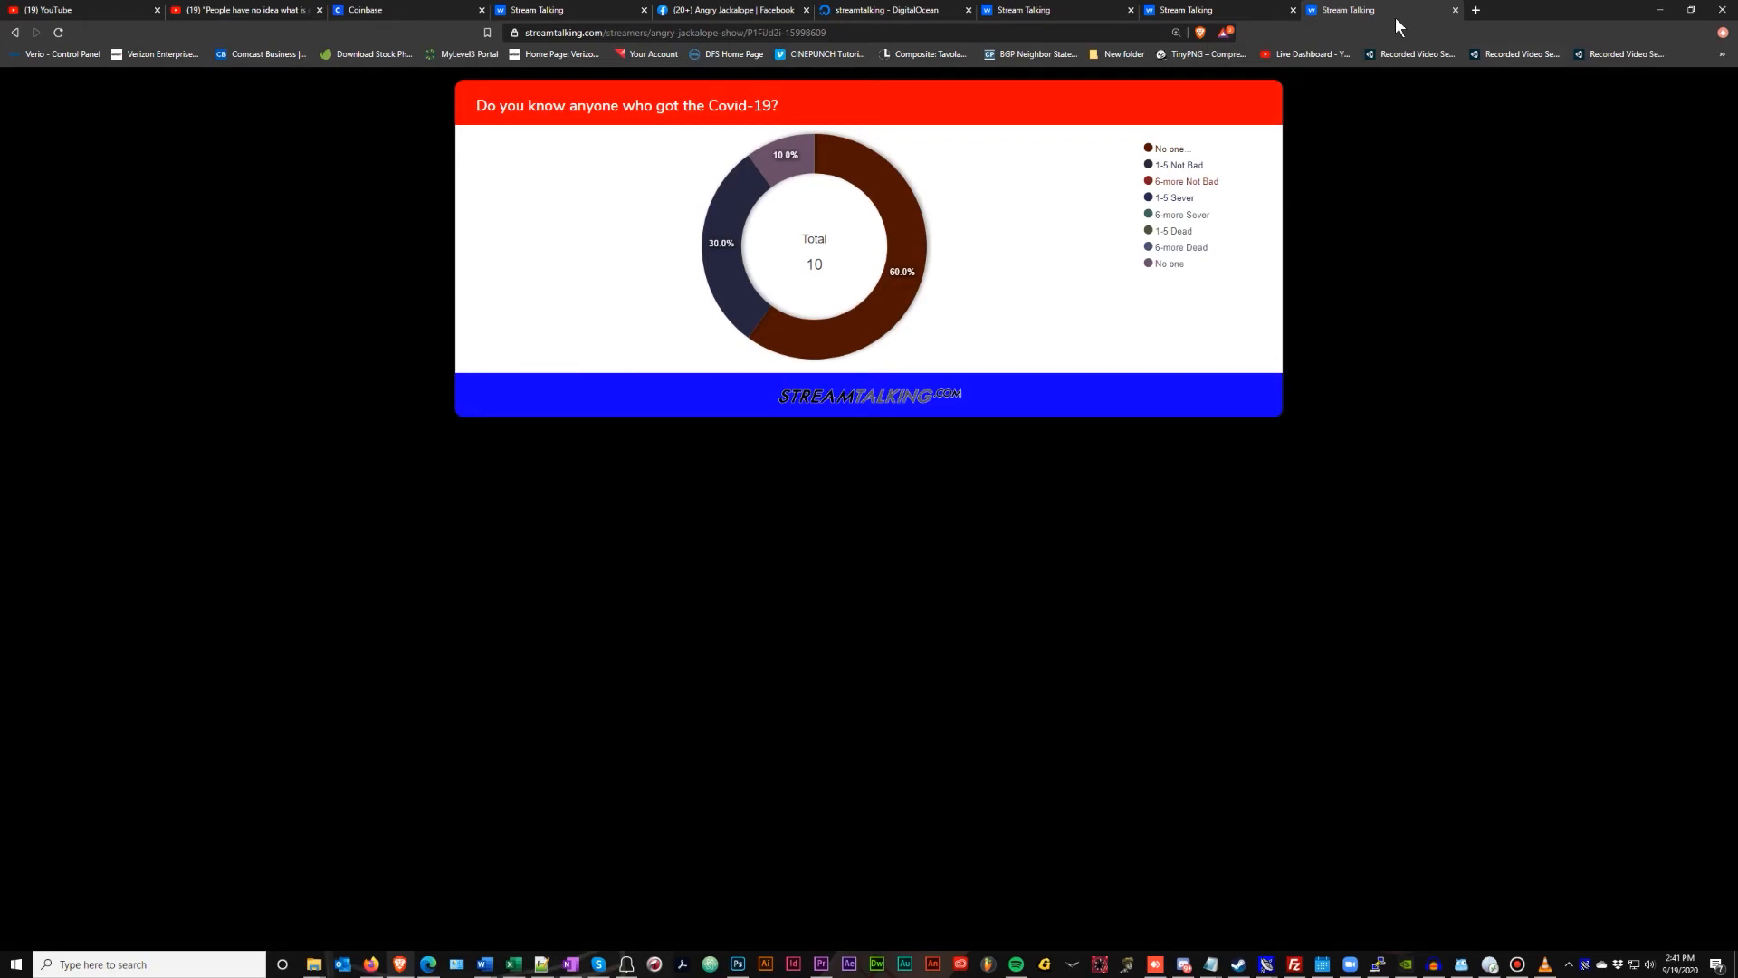
drag(1375, 13, 1268, 136)
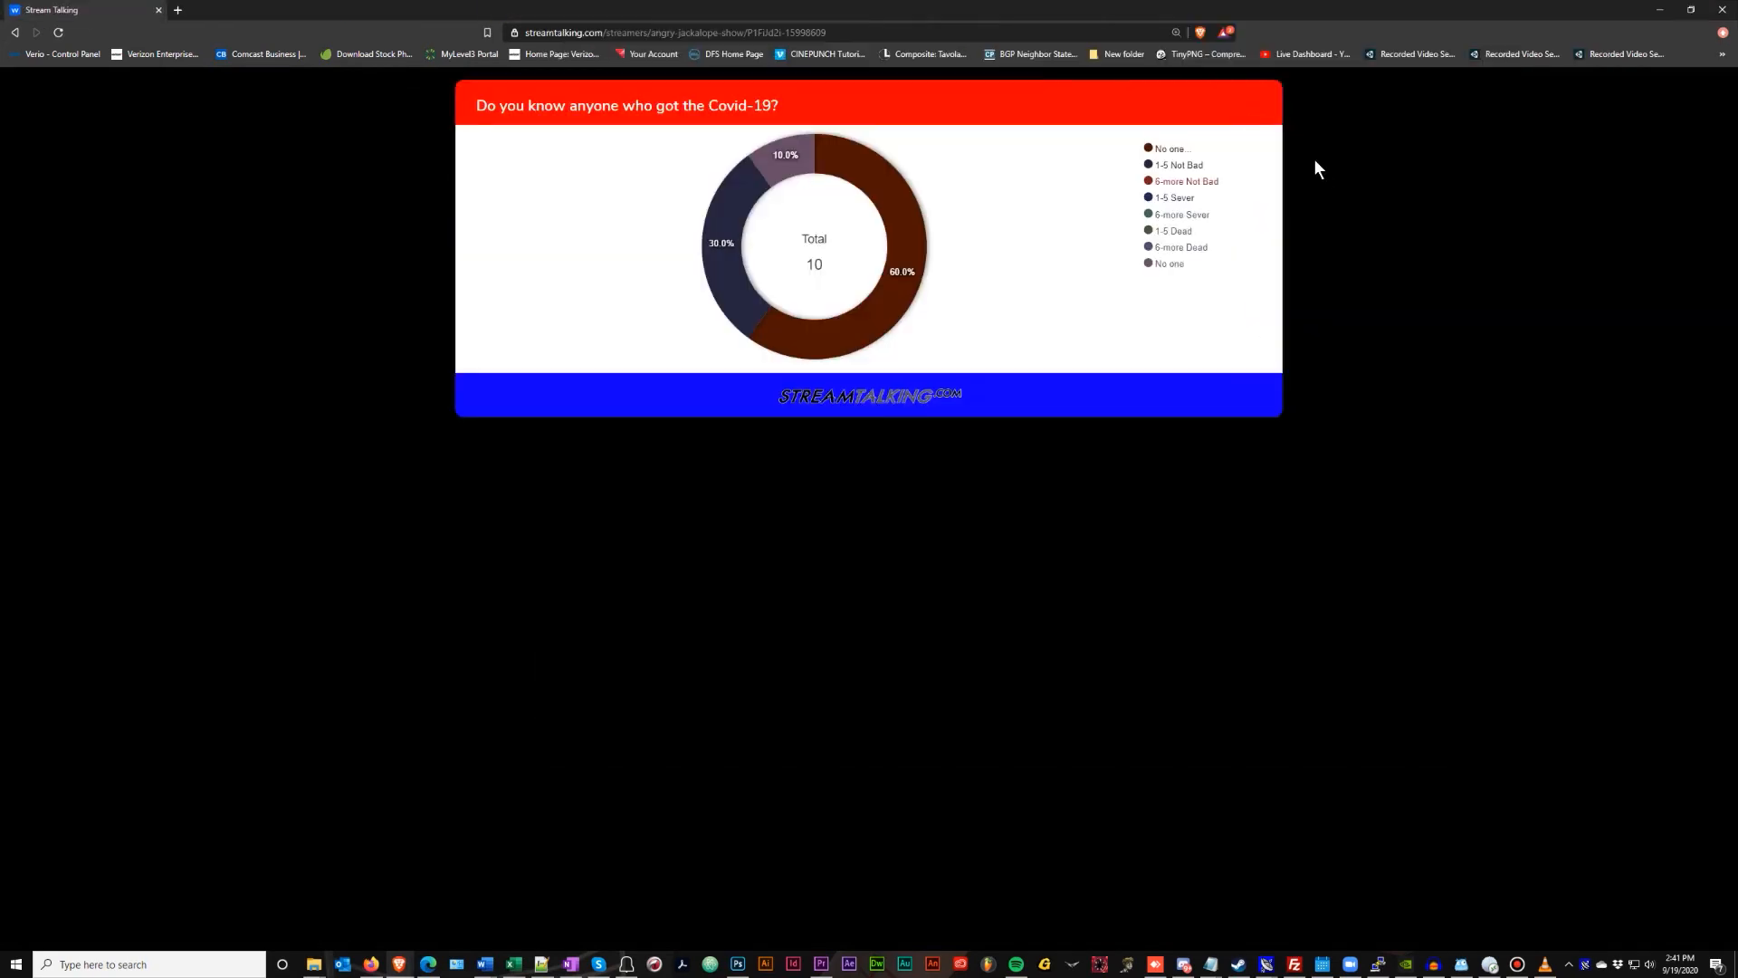
click(1690, 9)
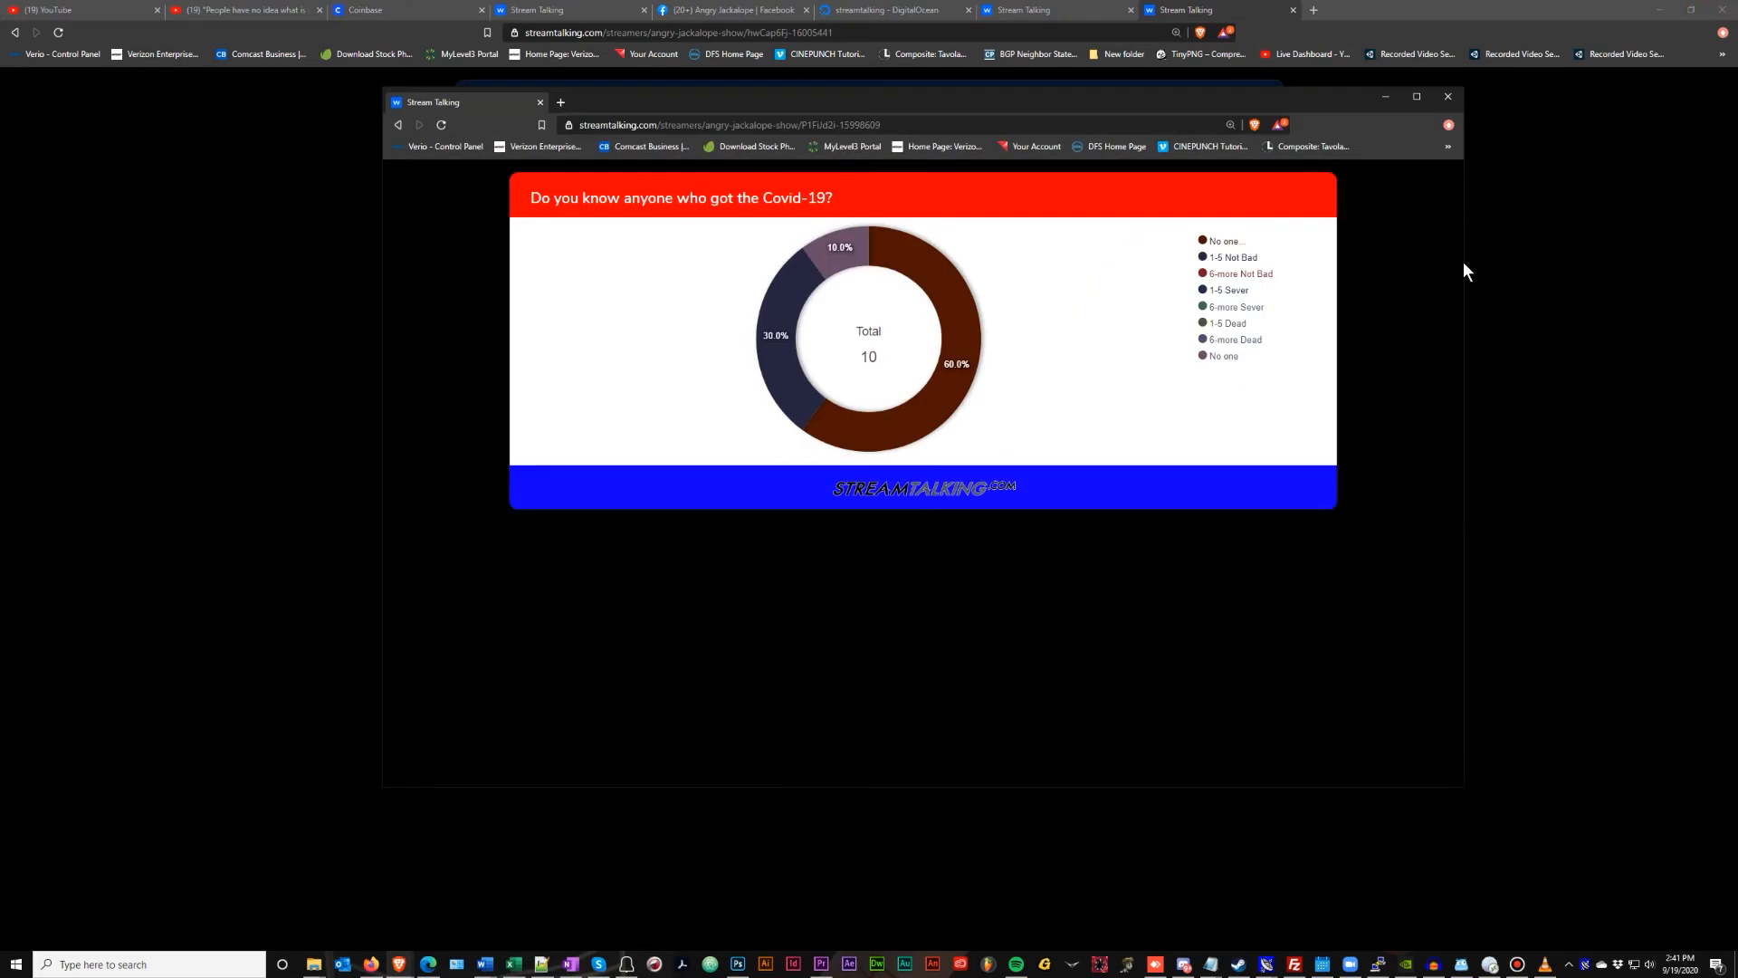
drag(1466, 272, 857, 294)
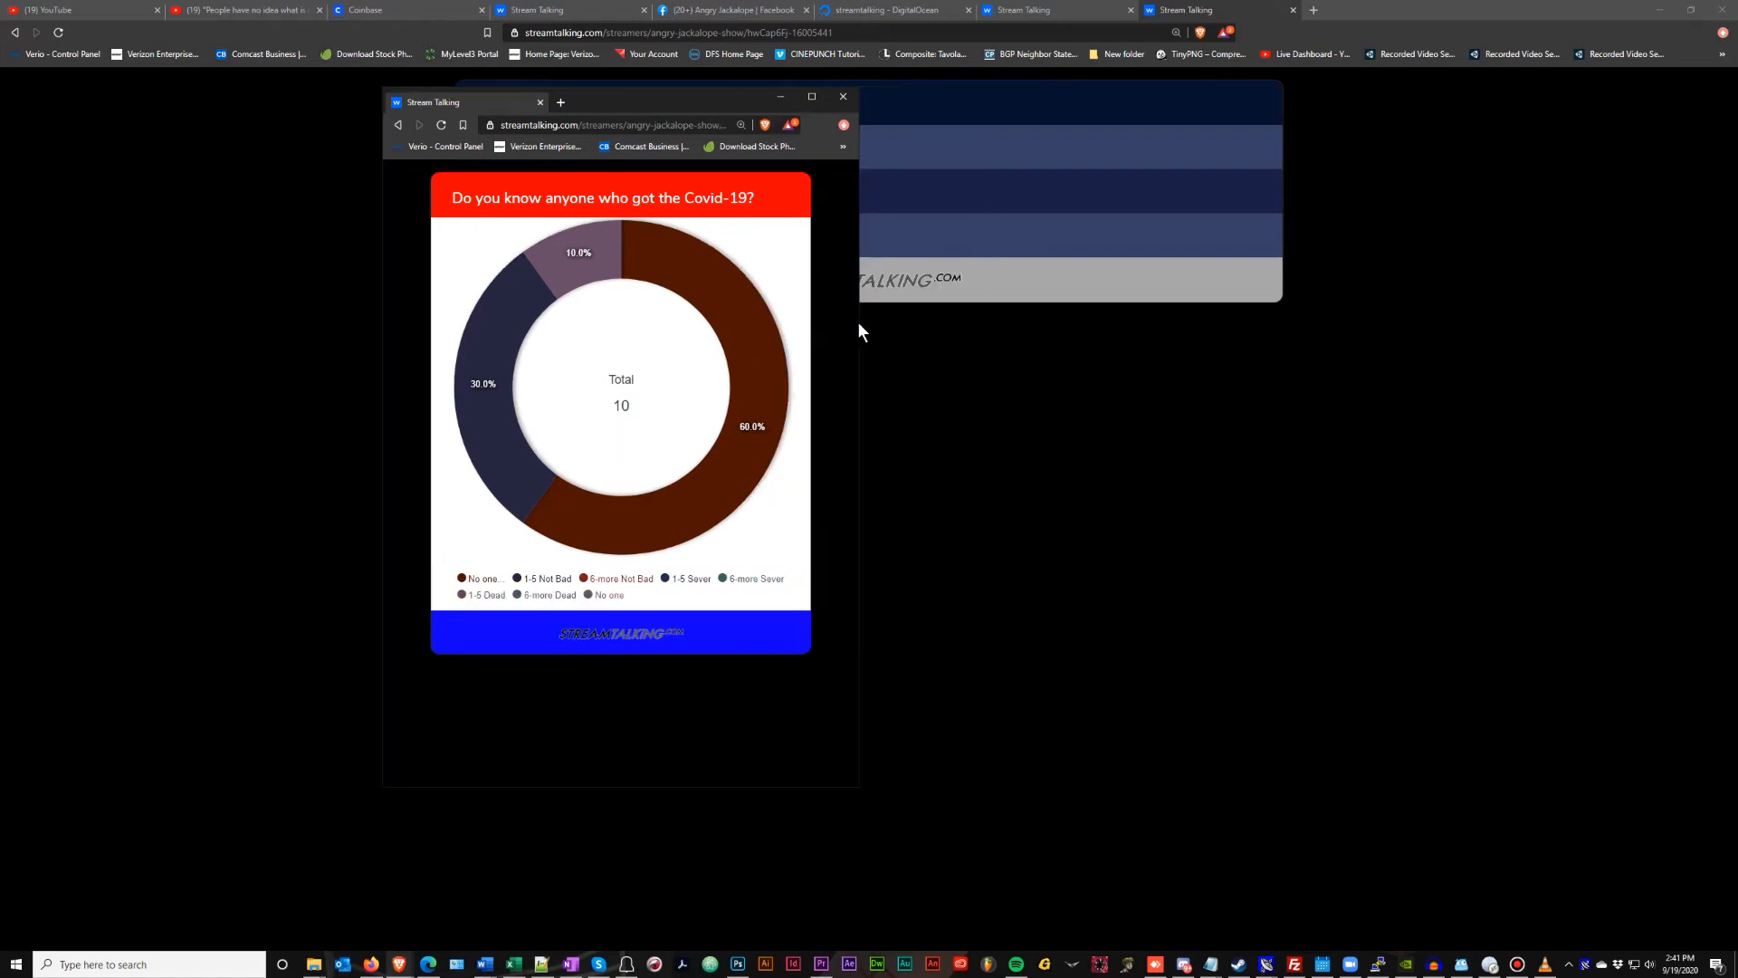
drag(857, 323, 721, 344)
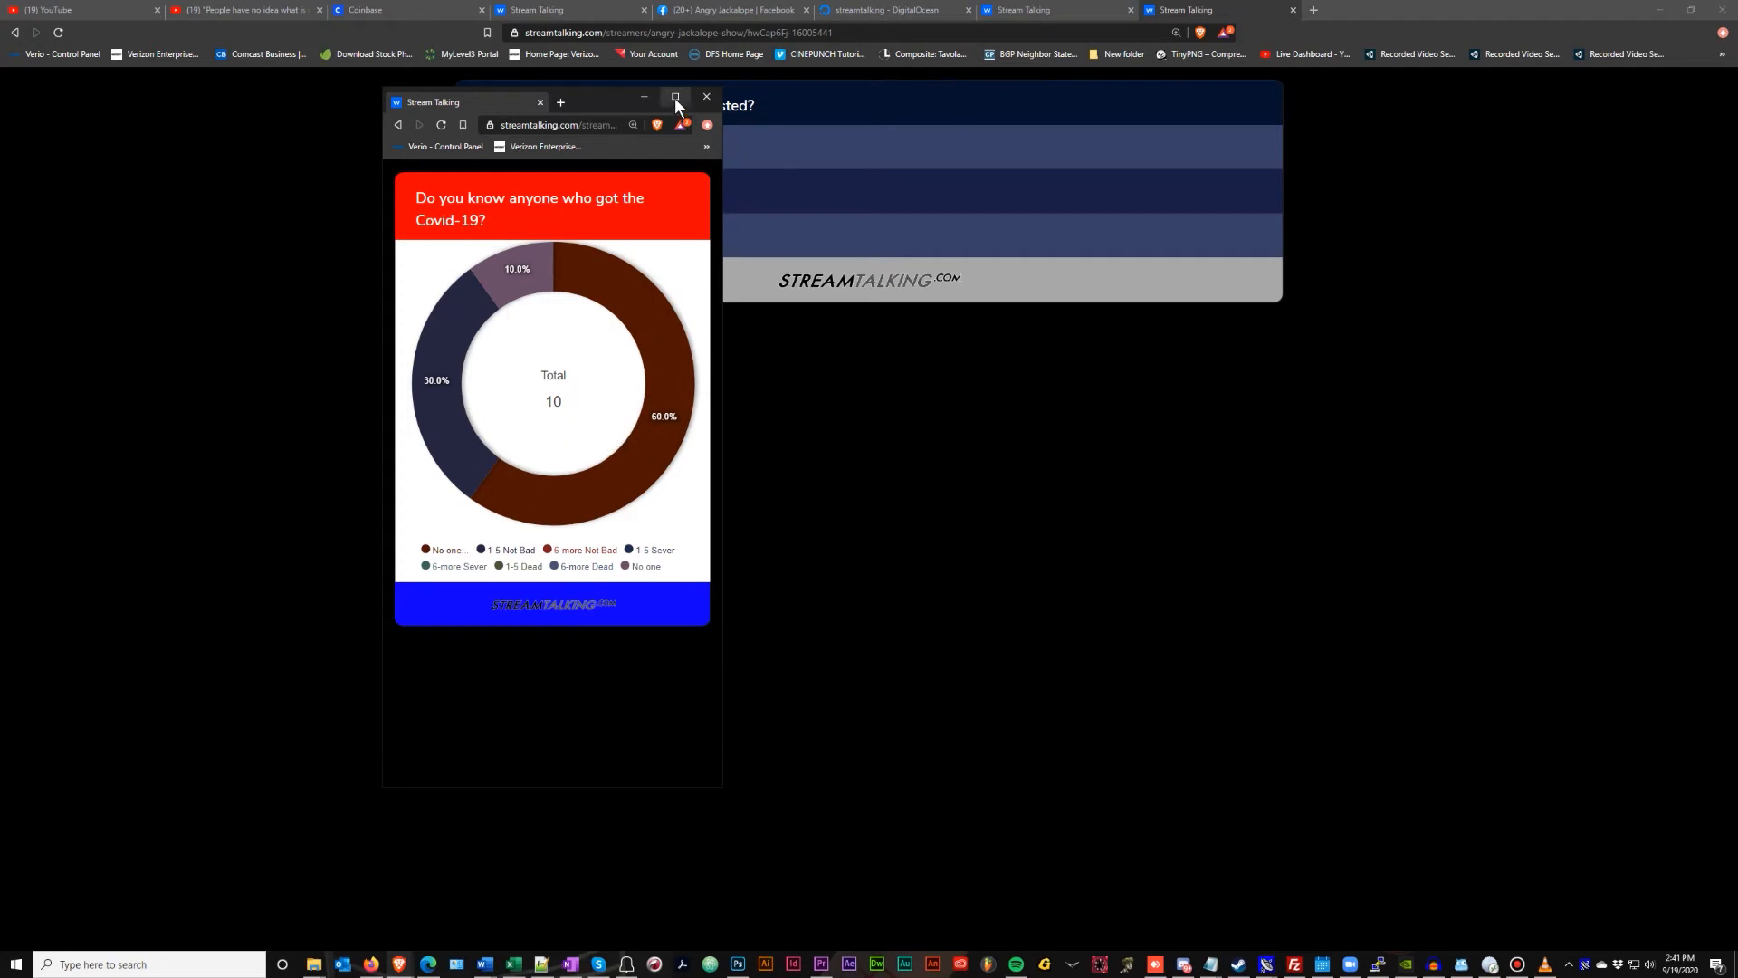
drag(487, 98, 1343, 10)
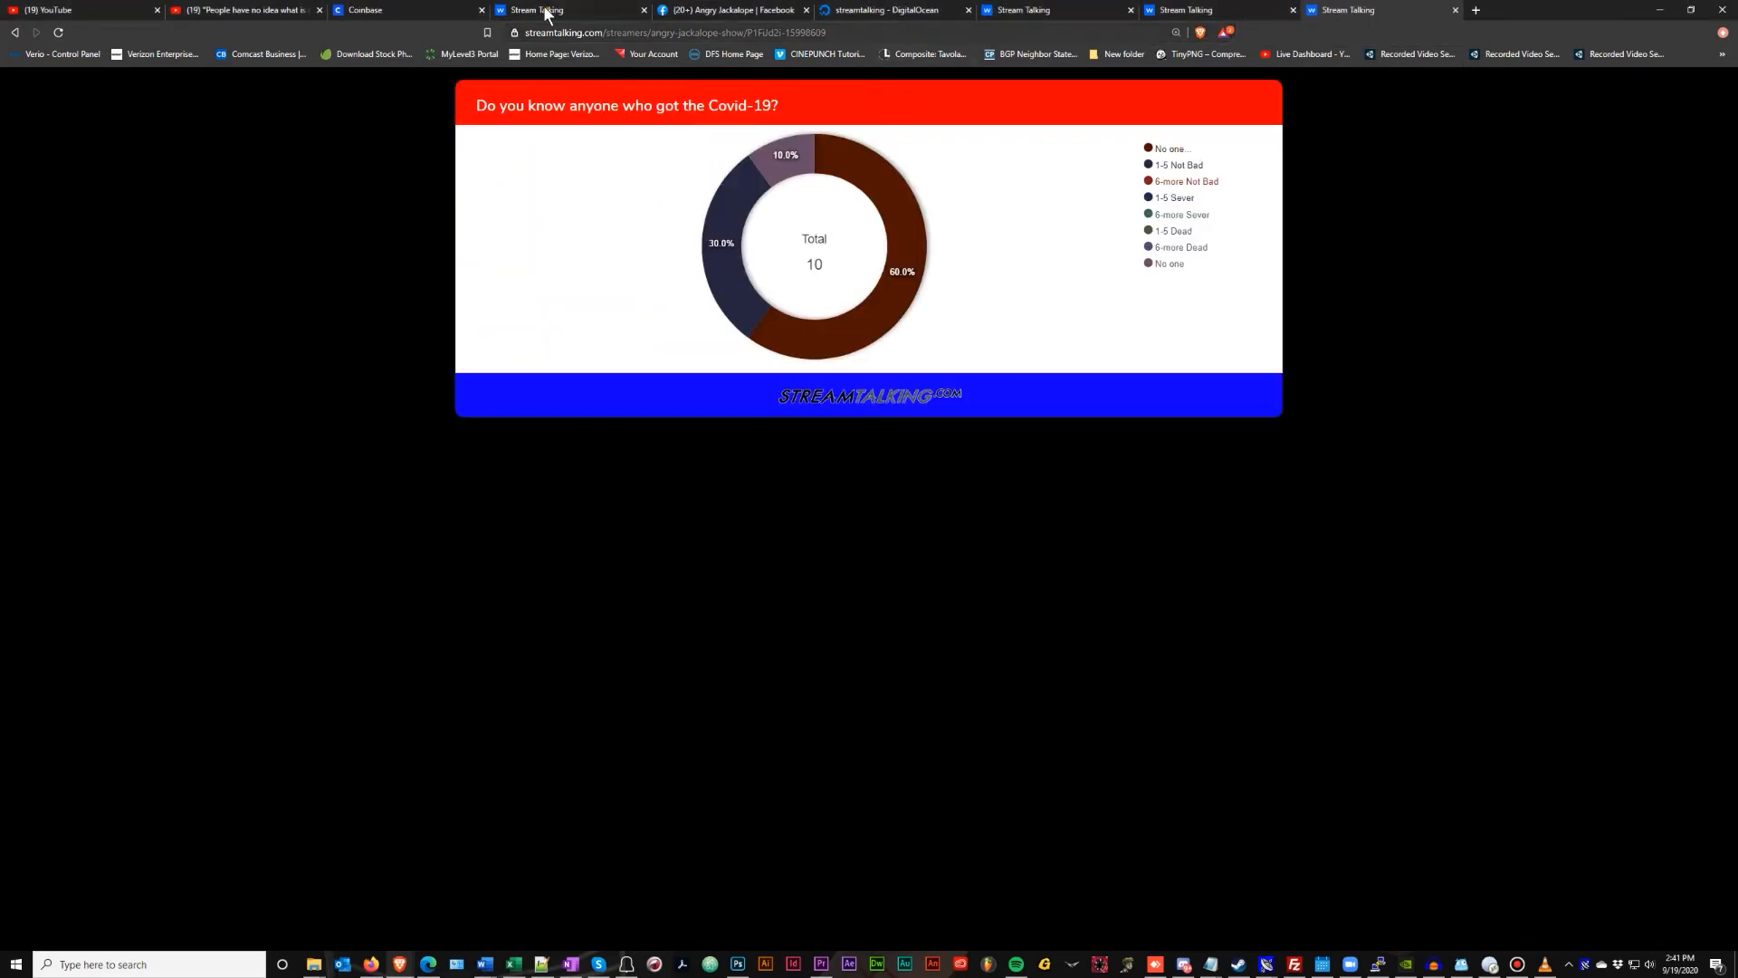
Show the Covid-19 question results for the Angry Jackalope Show stream
click(544, 10)
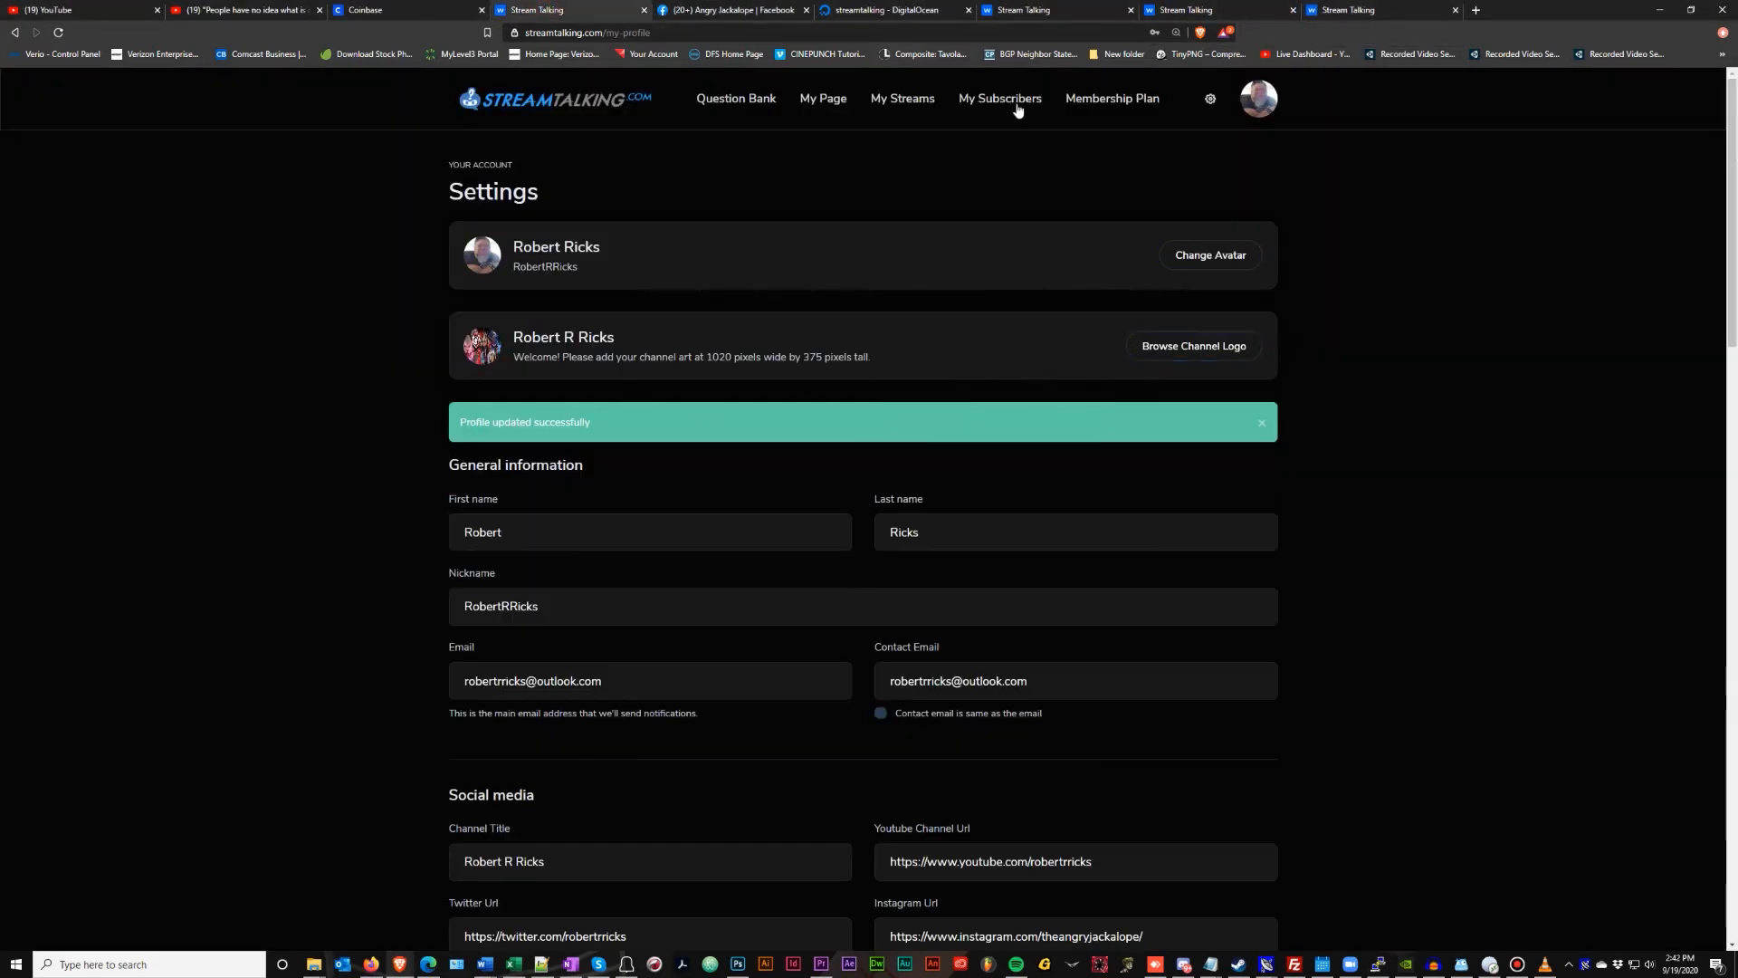
click(880, 102)
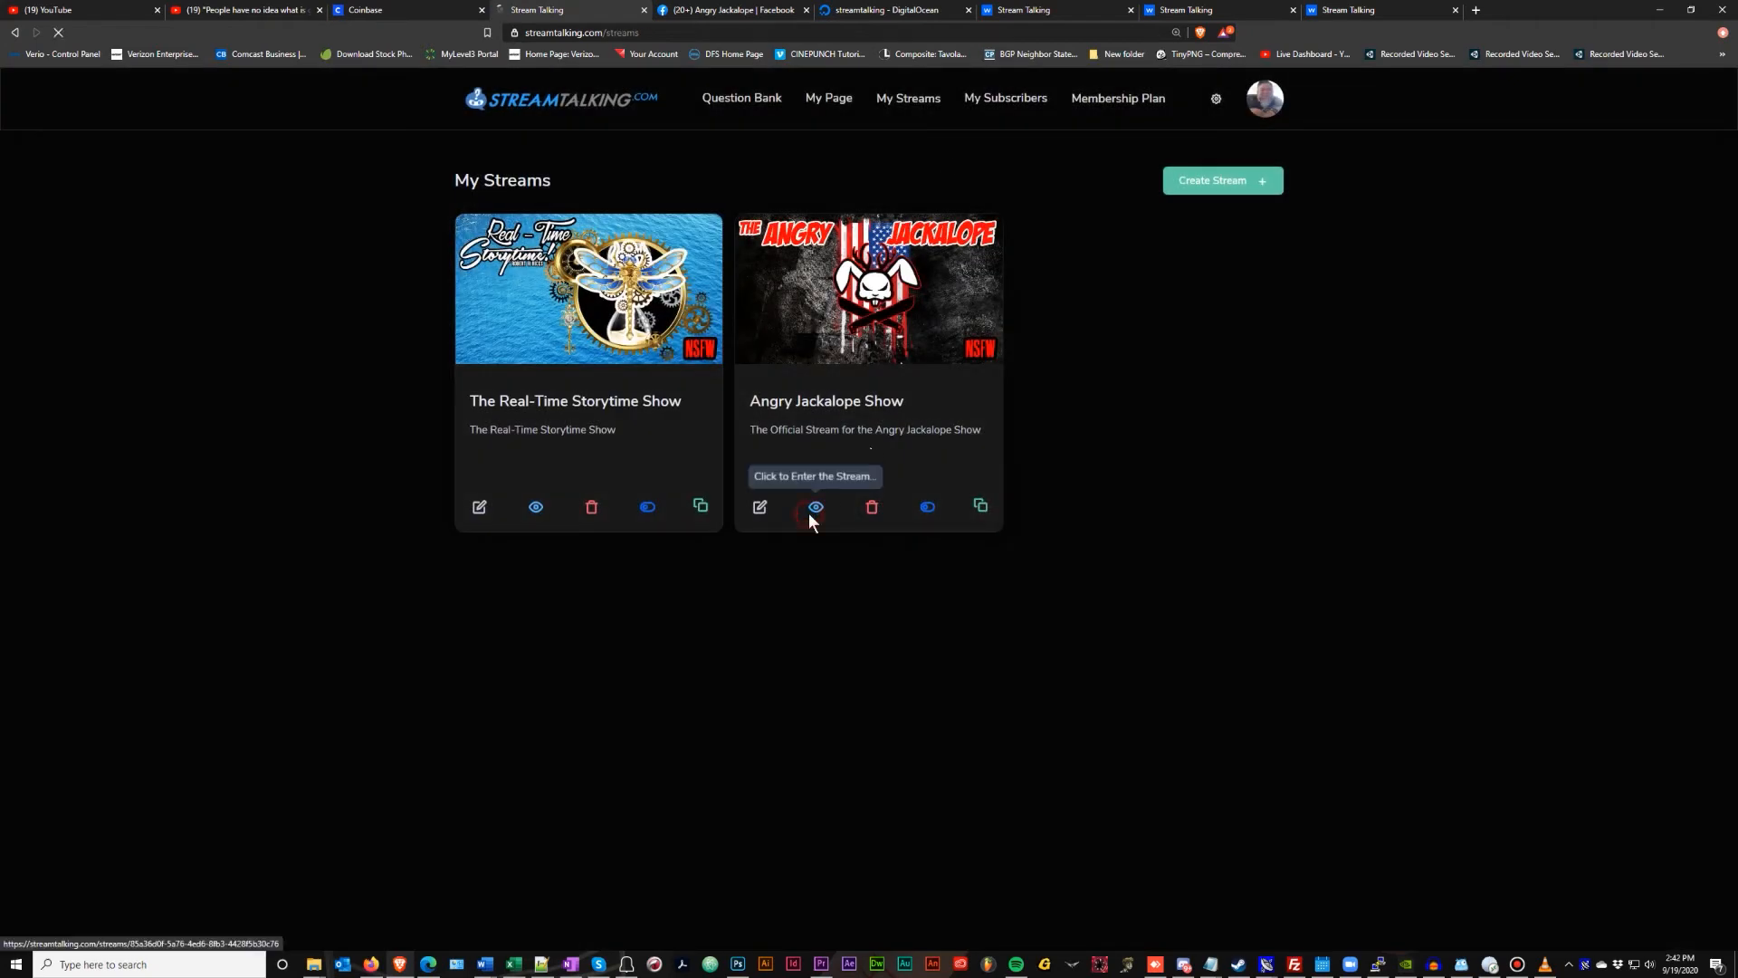
click(809, 513)
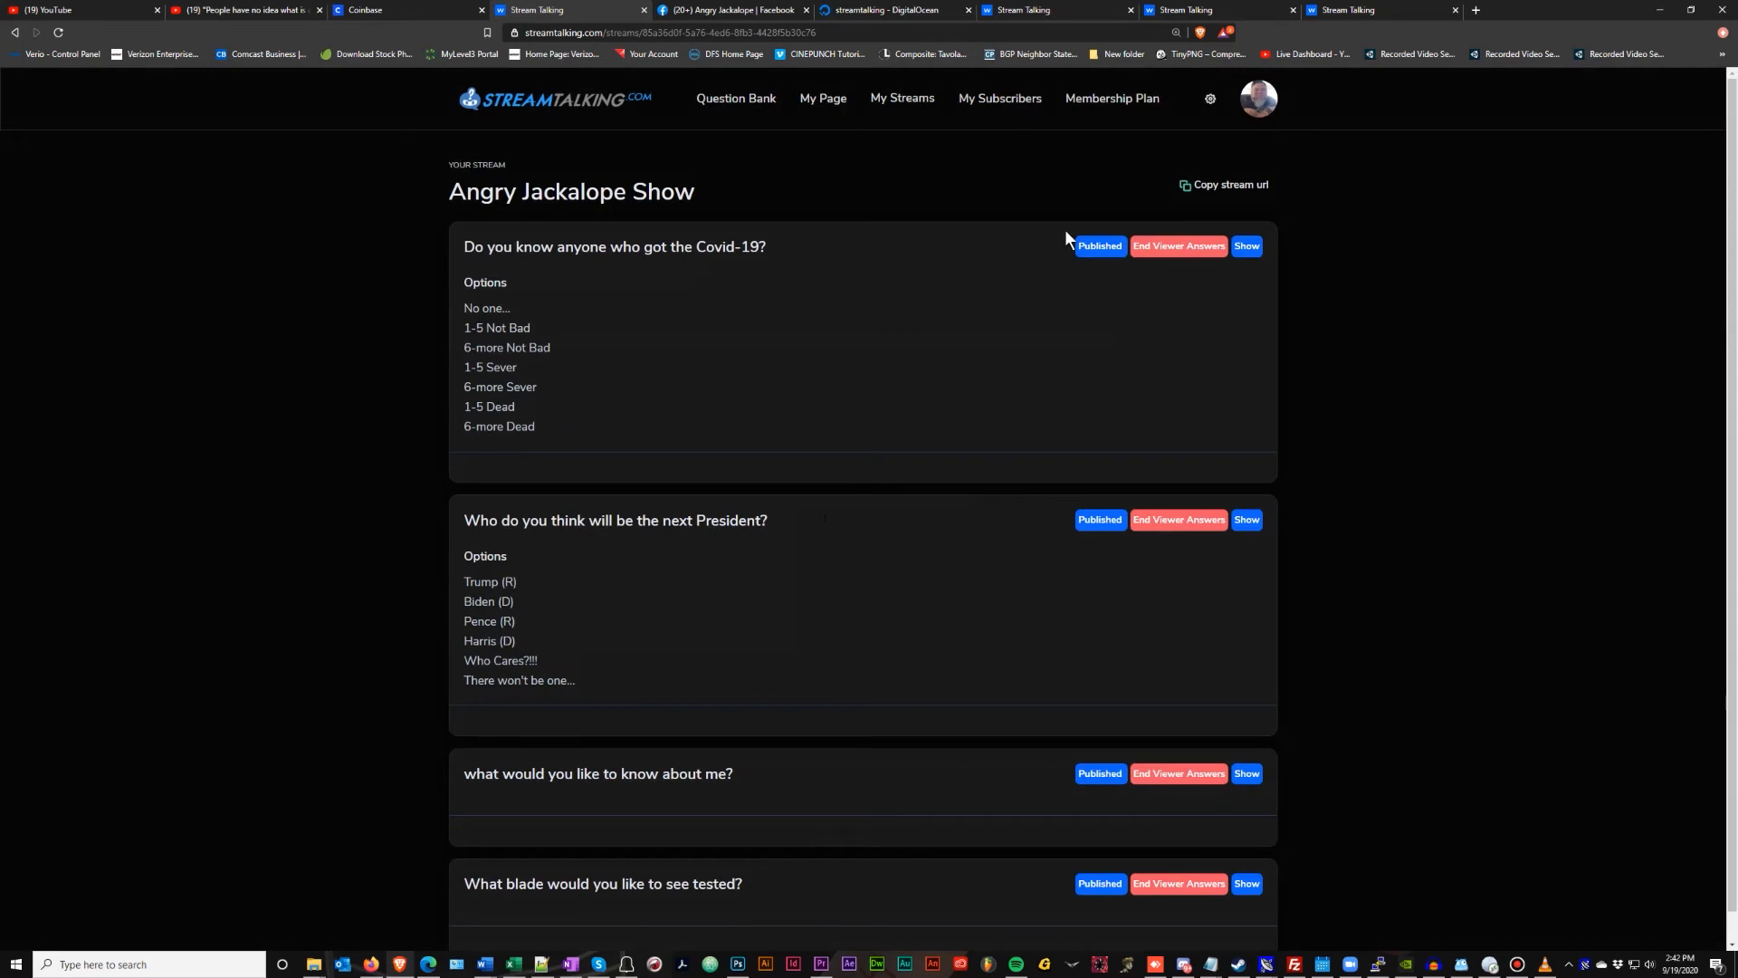
click(1247, 247)
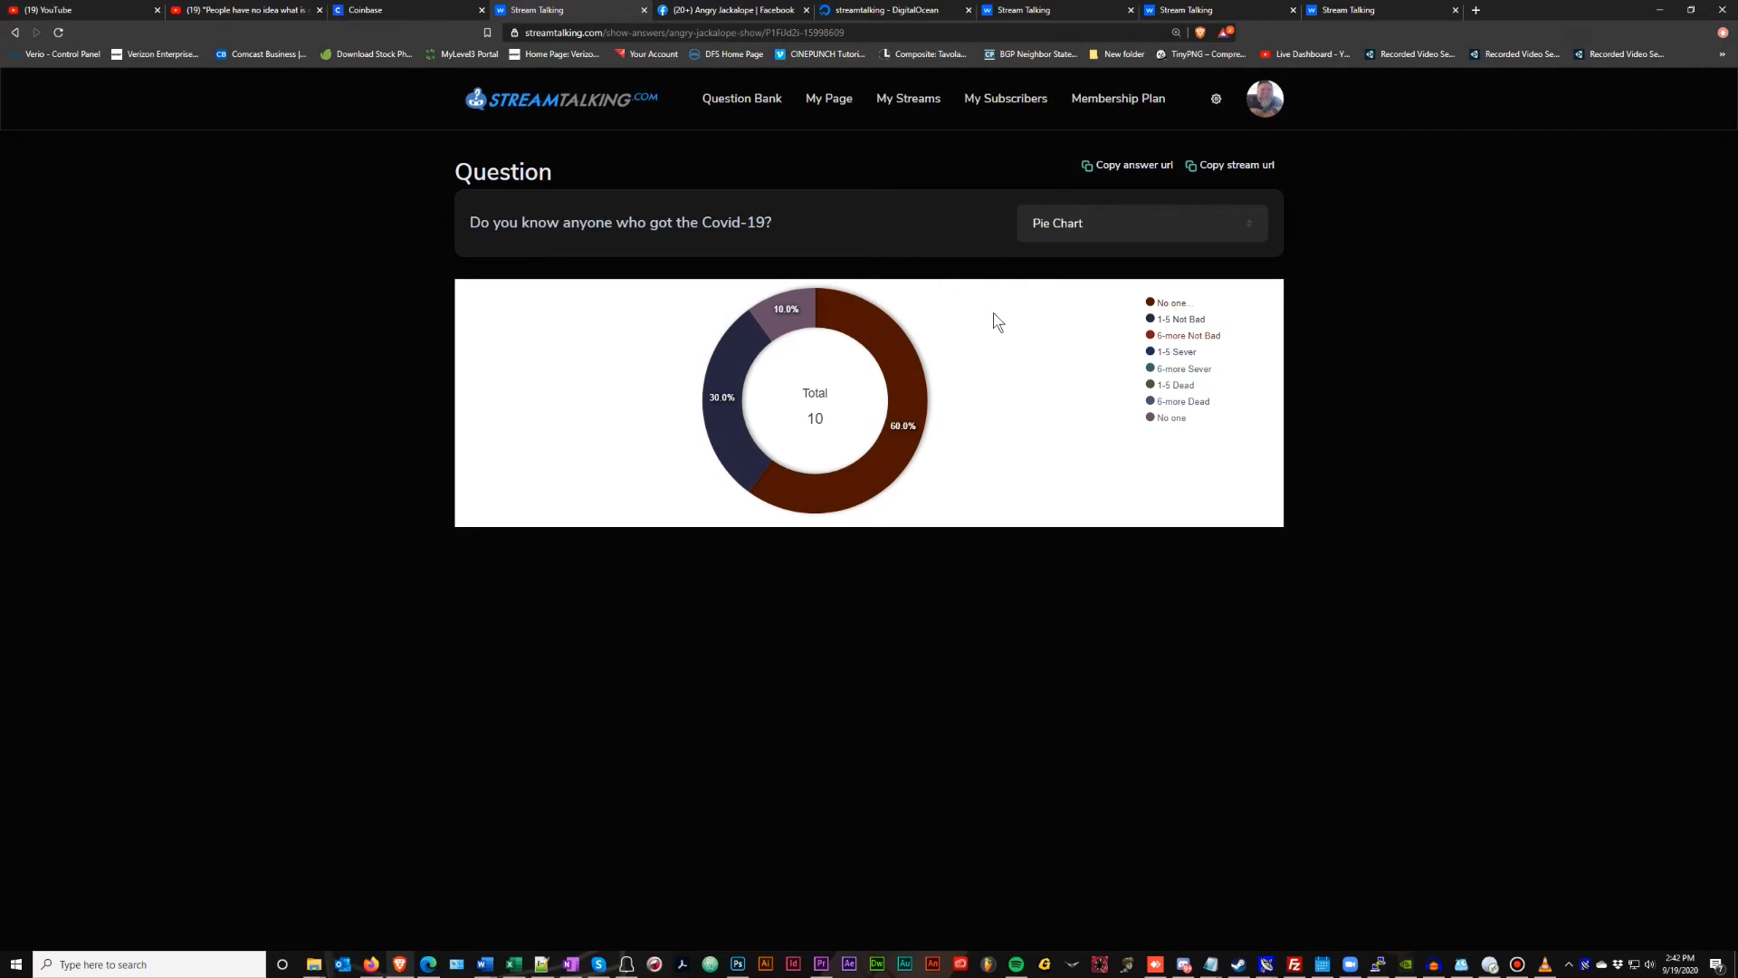
Go back to My profile settings and look over its general information and social media sections
click(1216, 99)
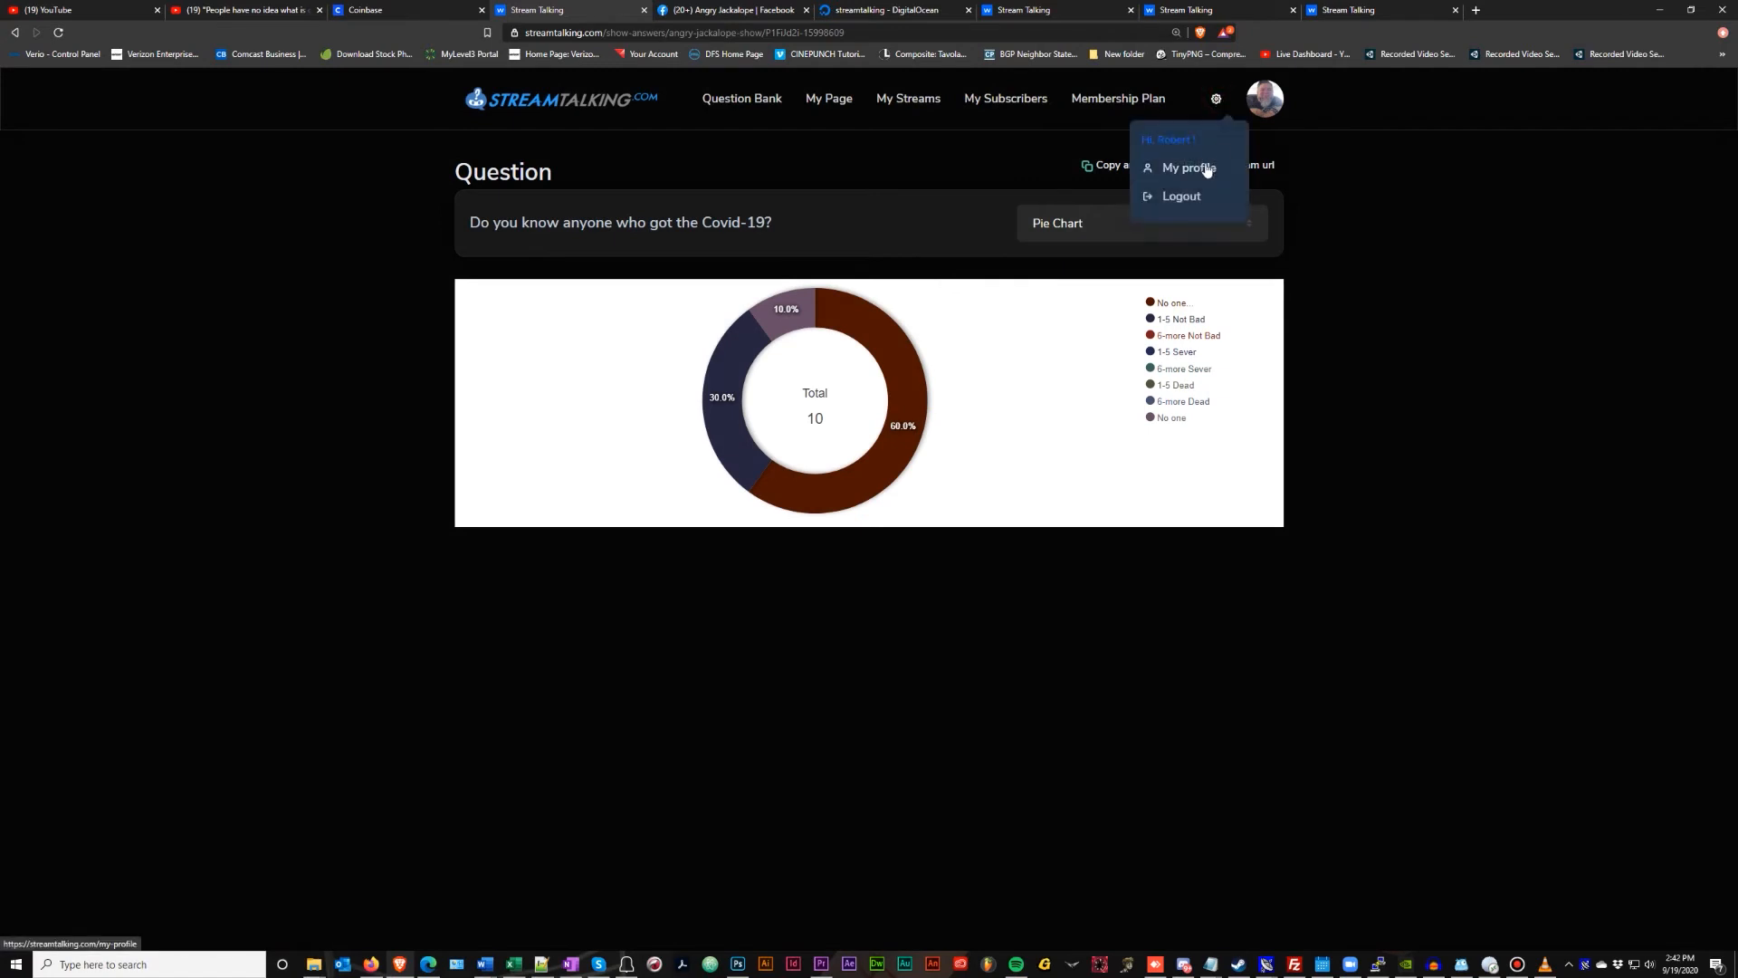
click(1205, 170)
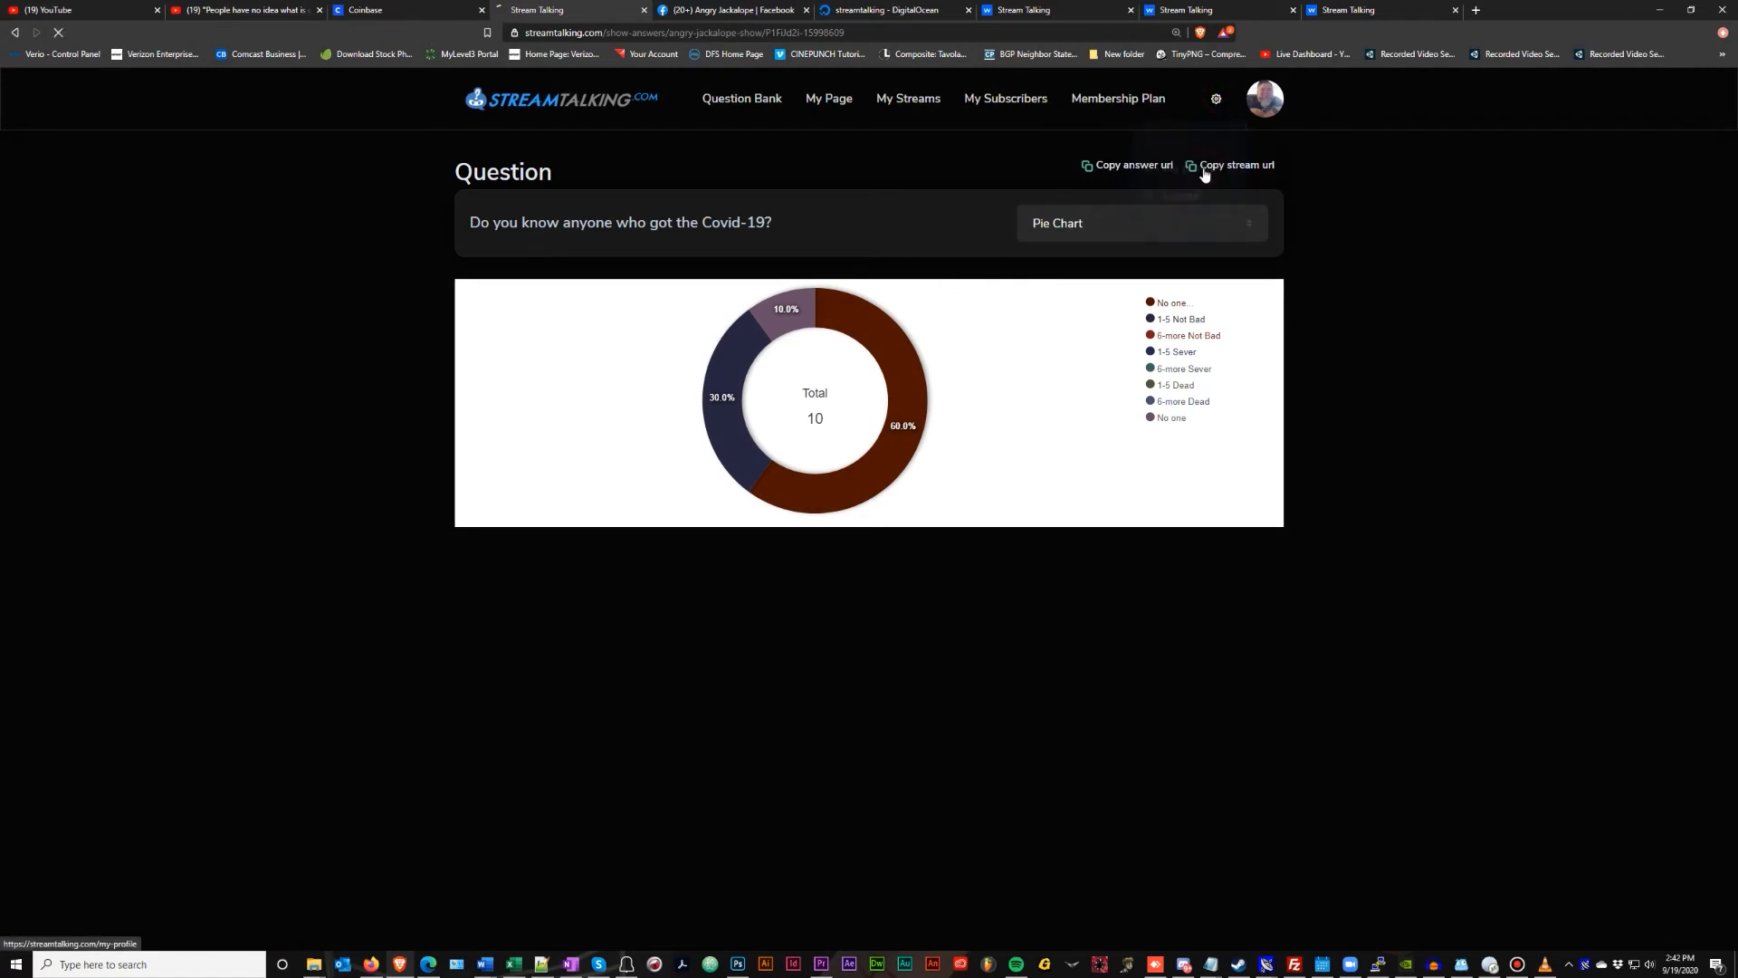
scroll(356, 559, down, 15)
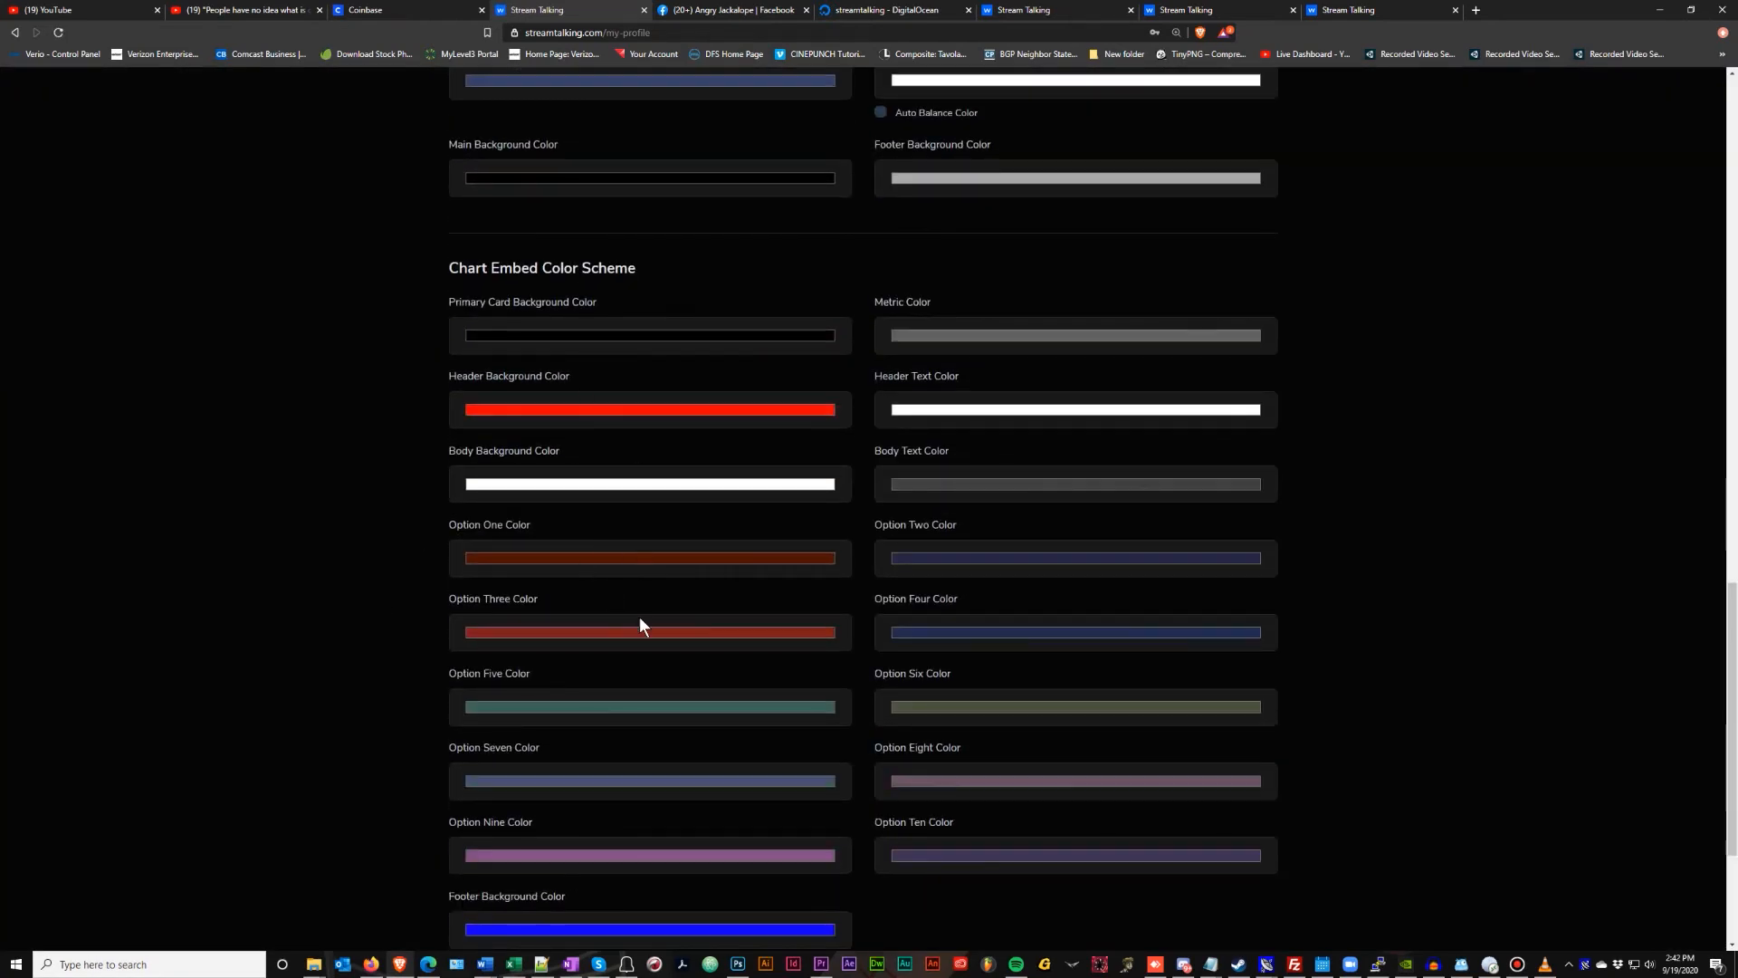
scroll(730, 597, down, 3)
scroll(729, 598, up, 3)
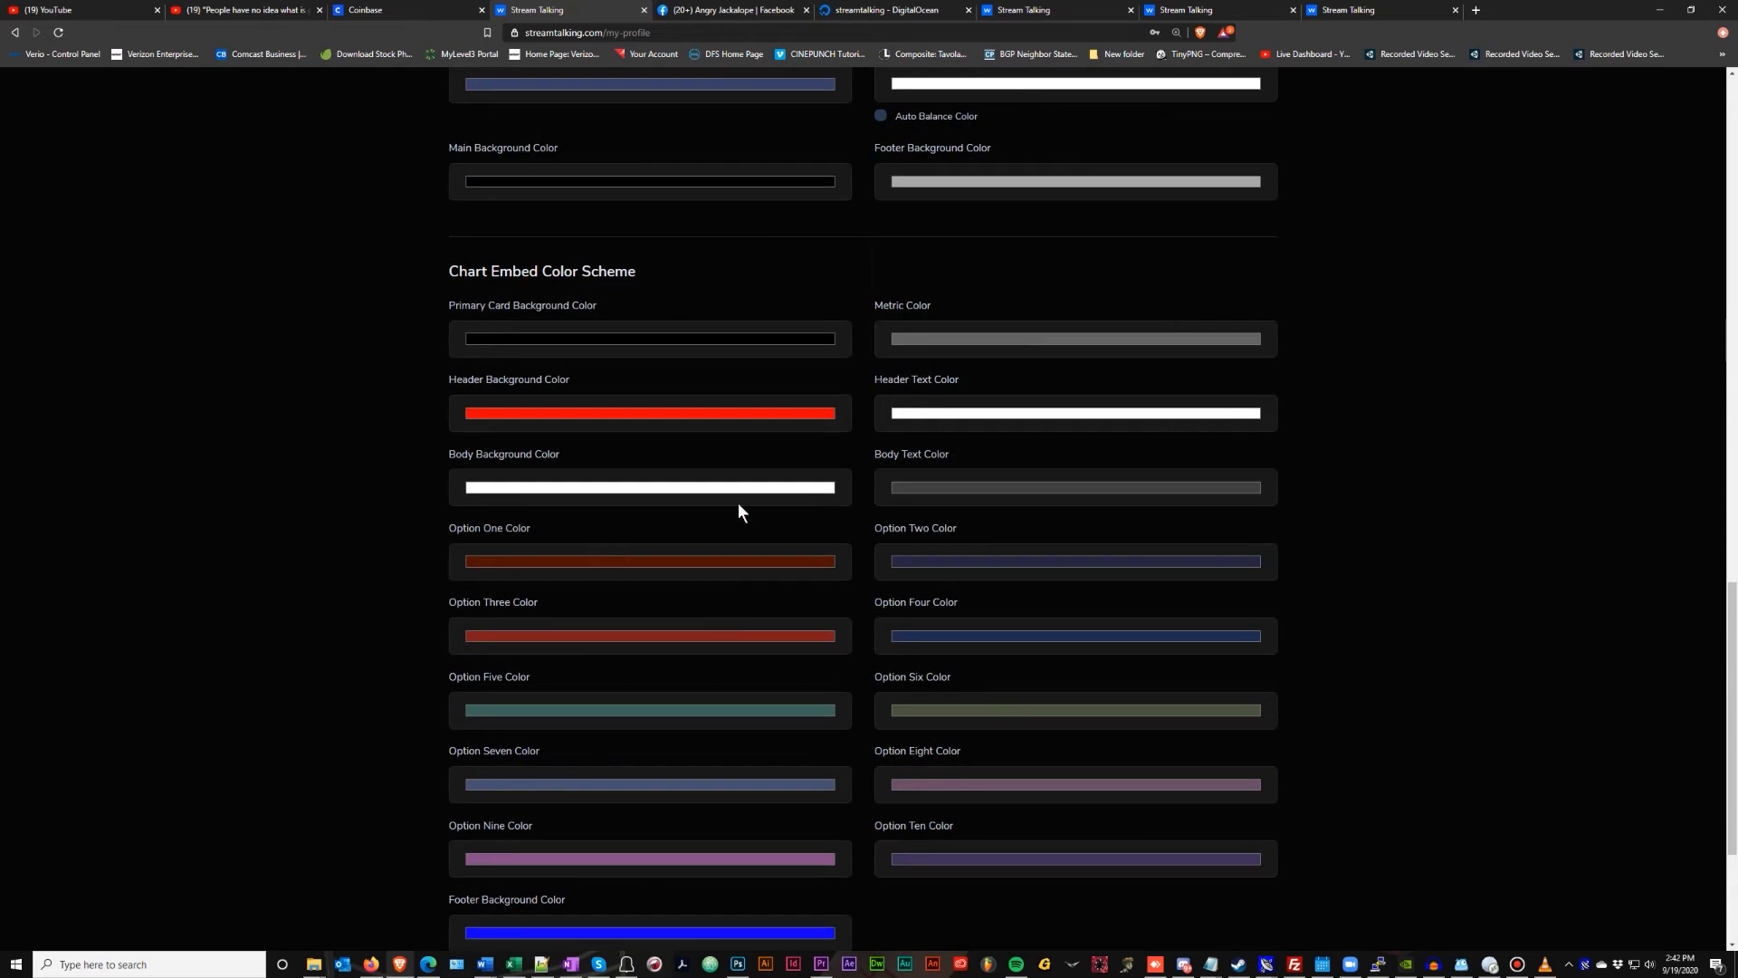
scroll(737, 503, up, 6)
scroll(688, 670, down, 7)
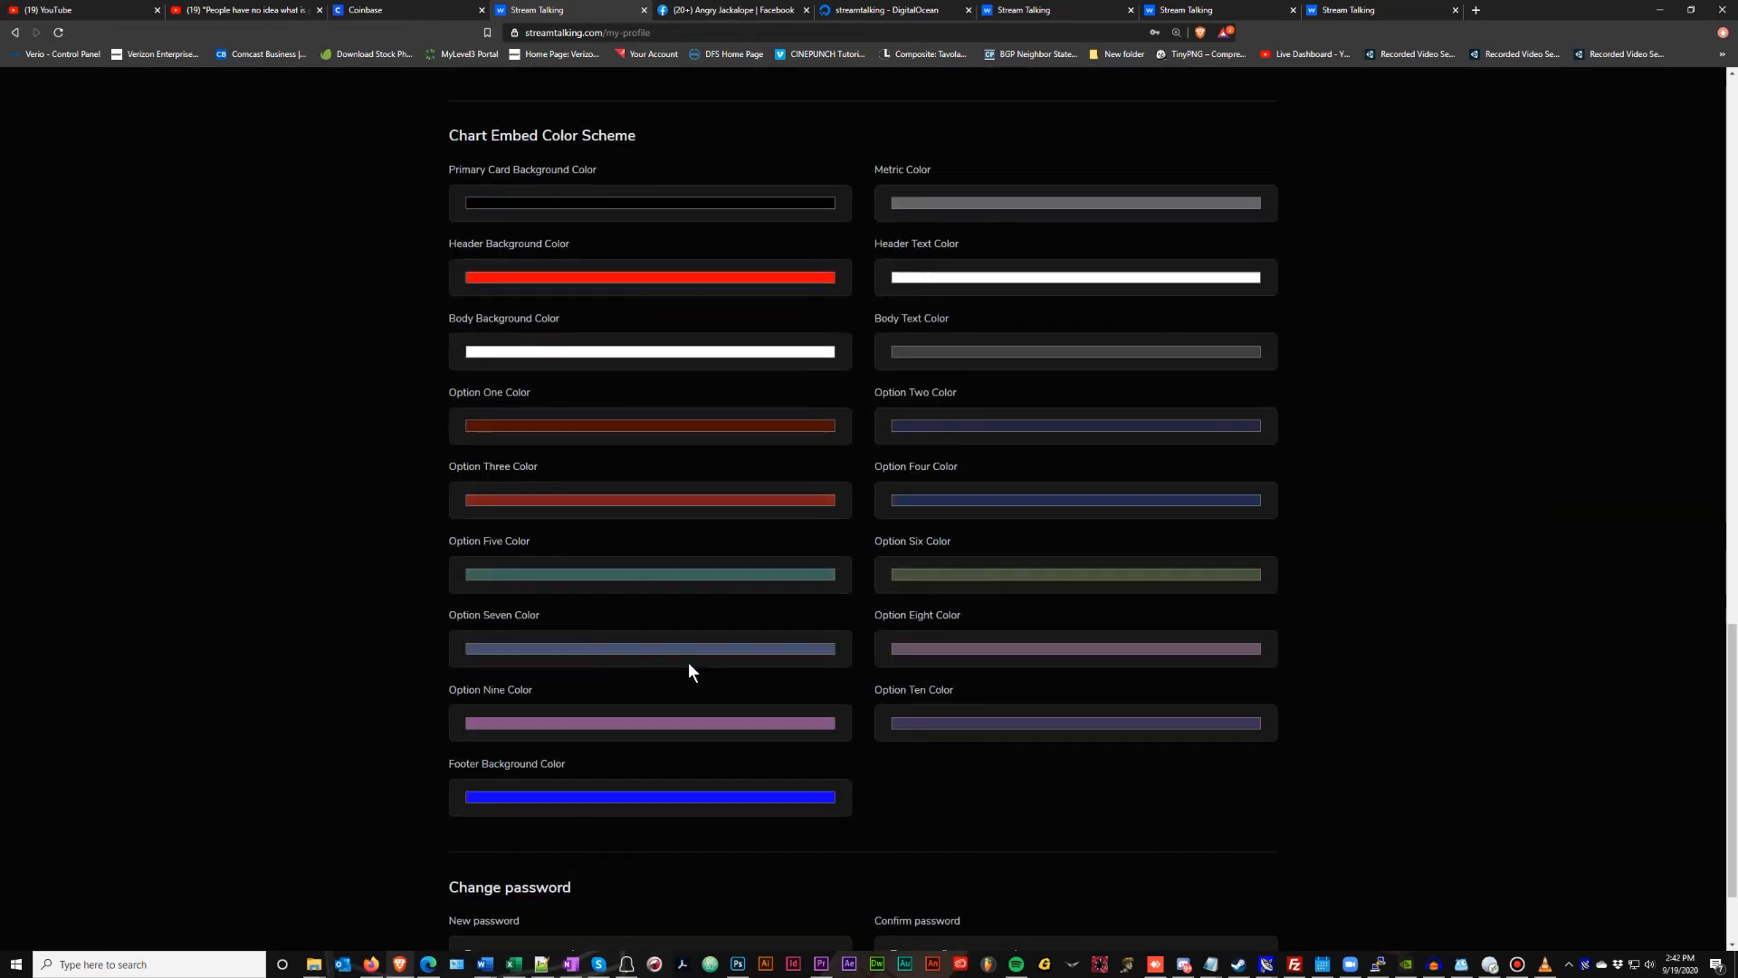
scroll(688, 666, up, 12)
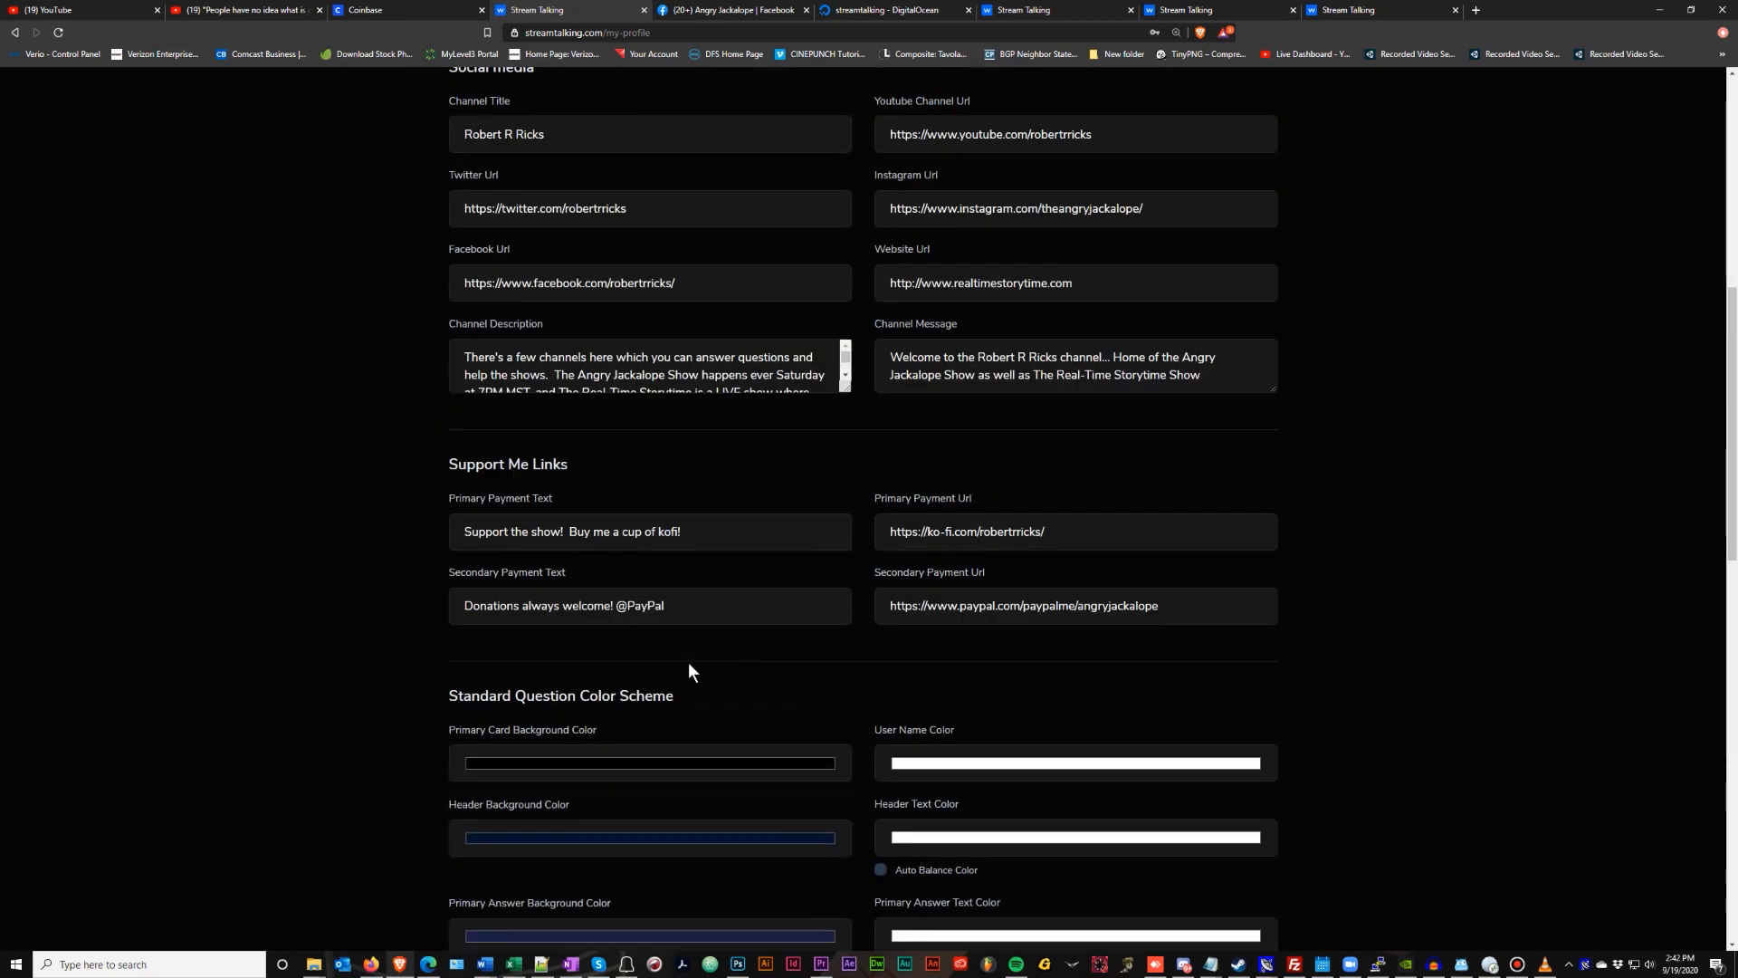
scroll(688, 665, down, 15)
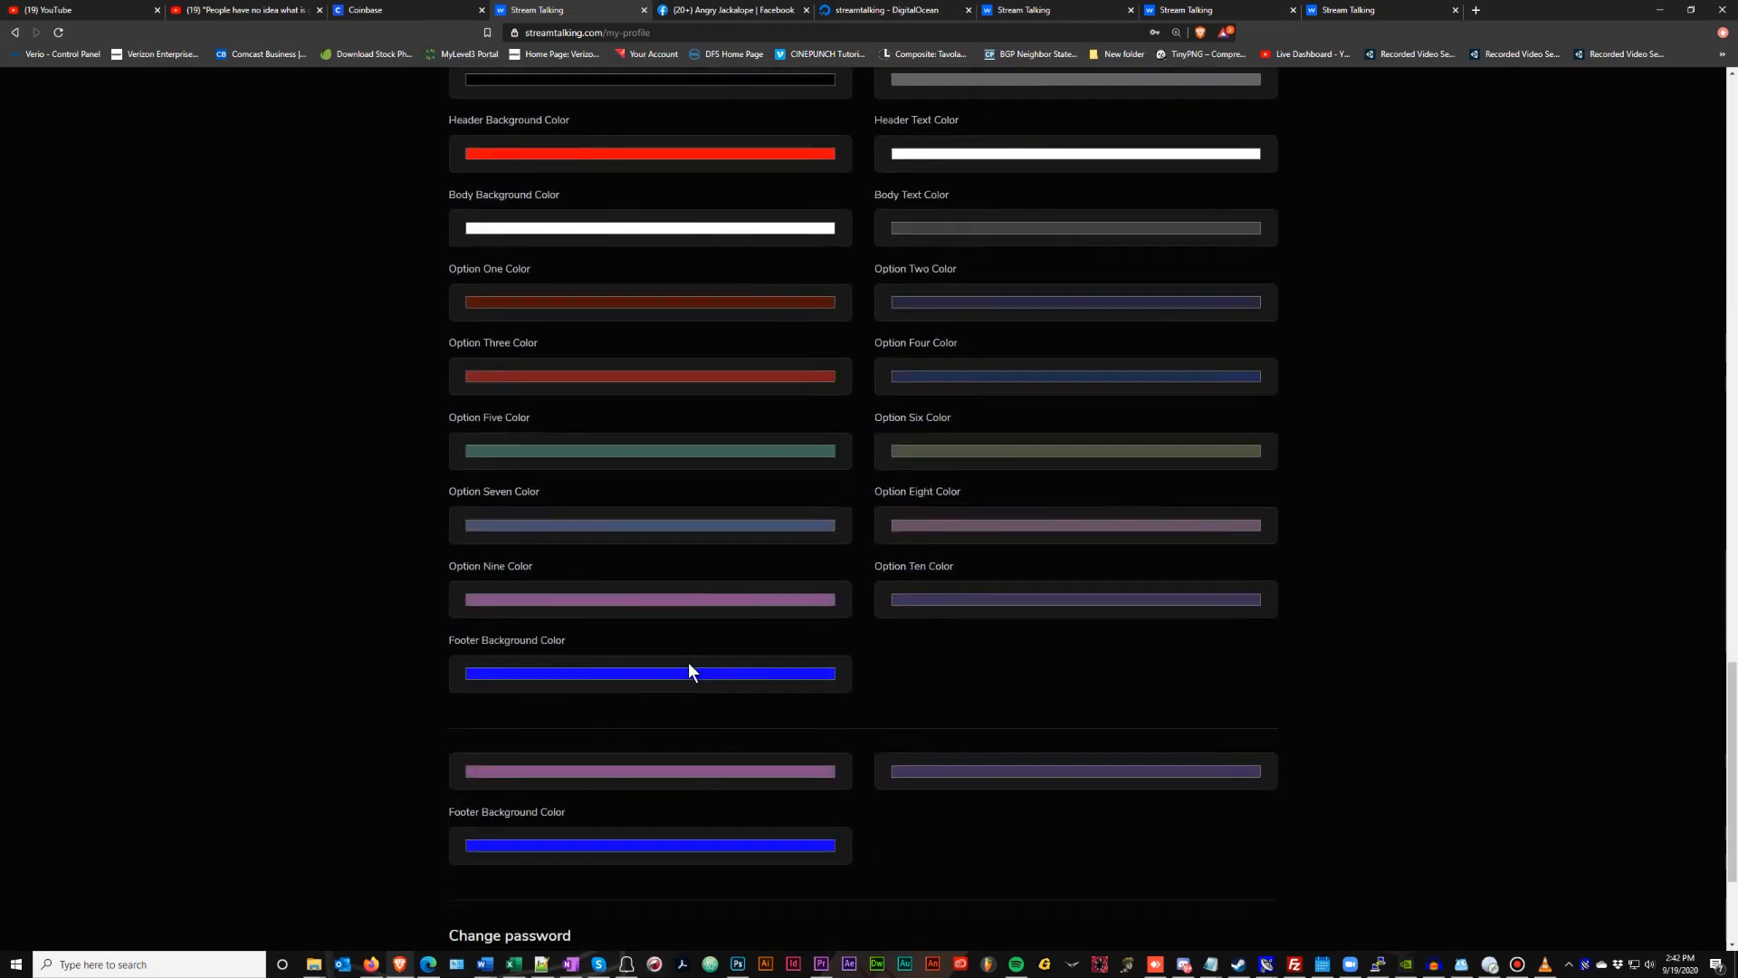
scroll(929, 633, up, 20)
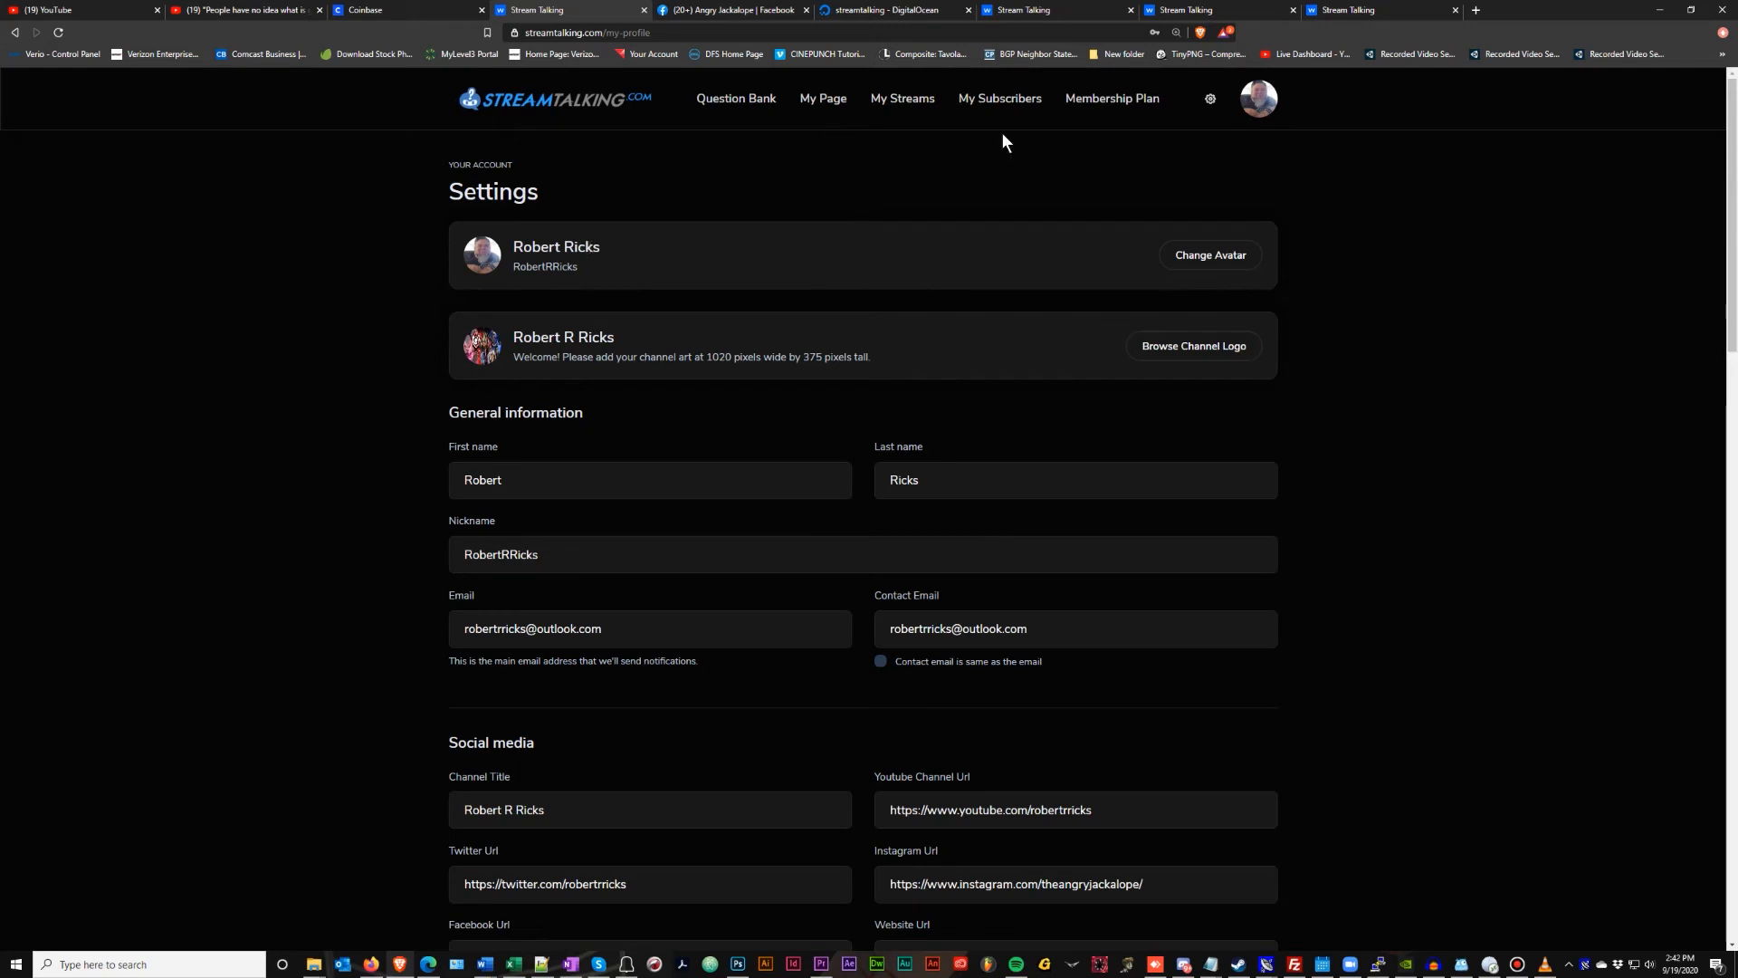
Log out of the streamer account and browse the Featured Streamers on the home page
click(1210, 100)
click(1182, 198)
scroll(842, 272, down, 15)
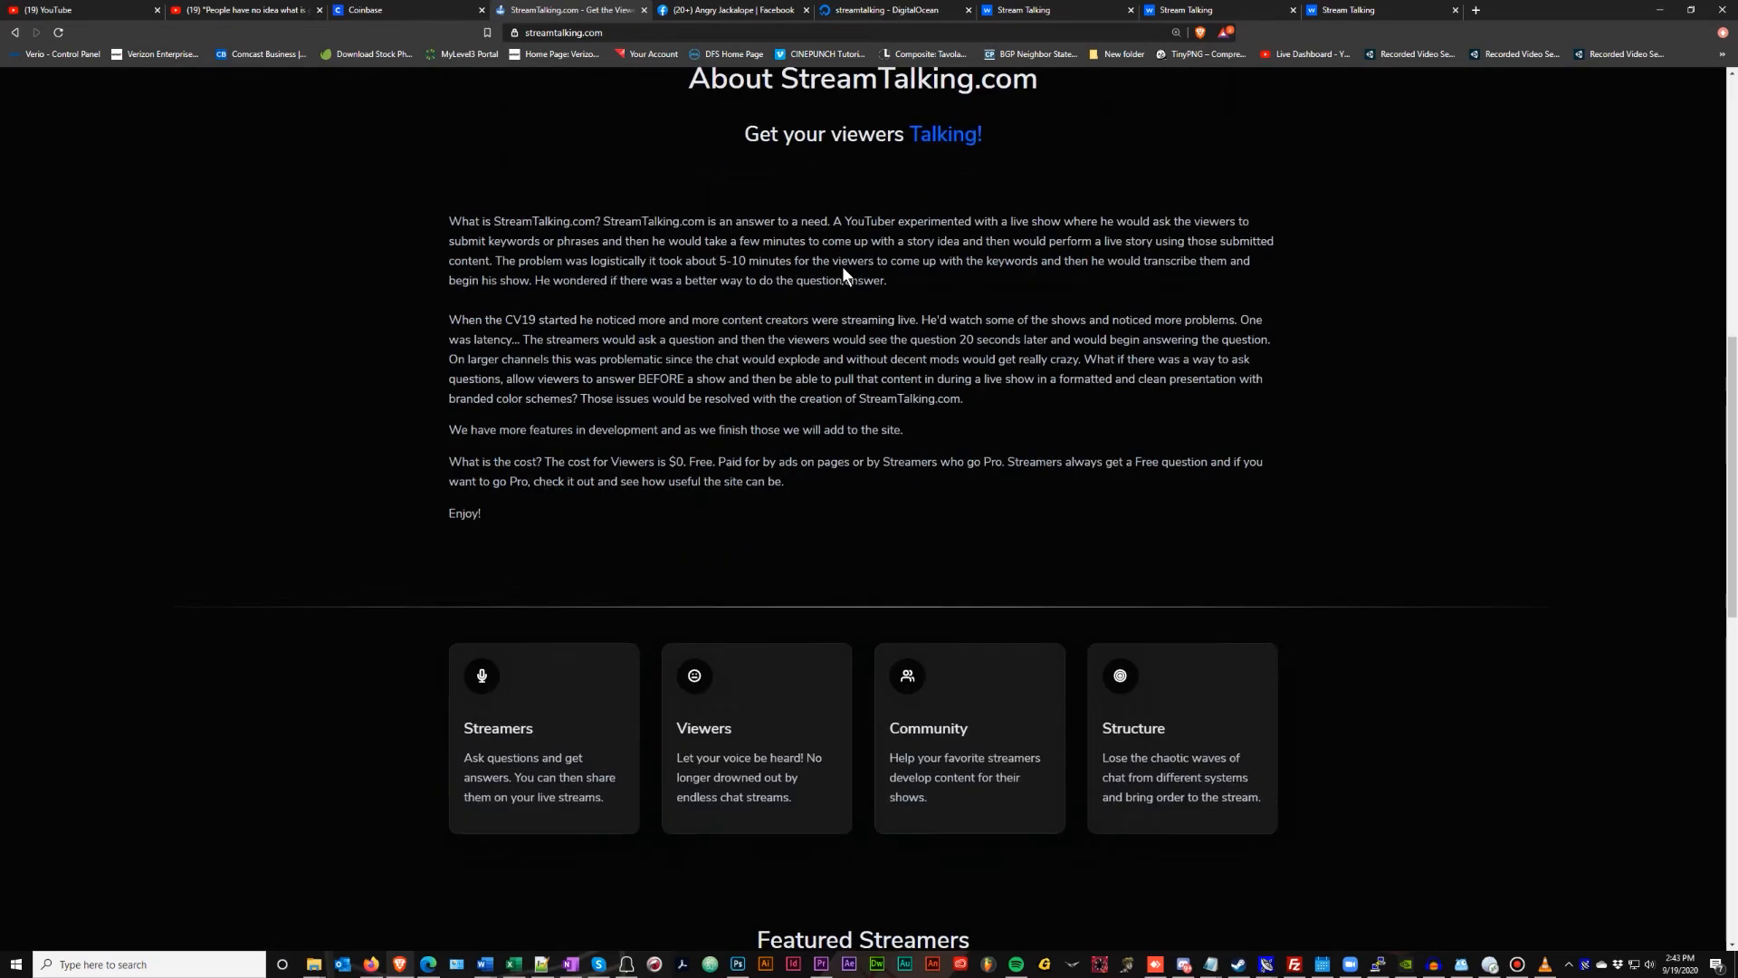
scroll(842, 266, down, 4)
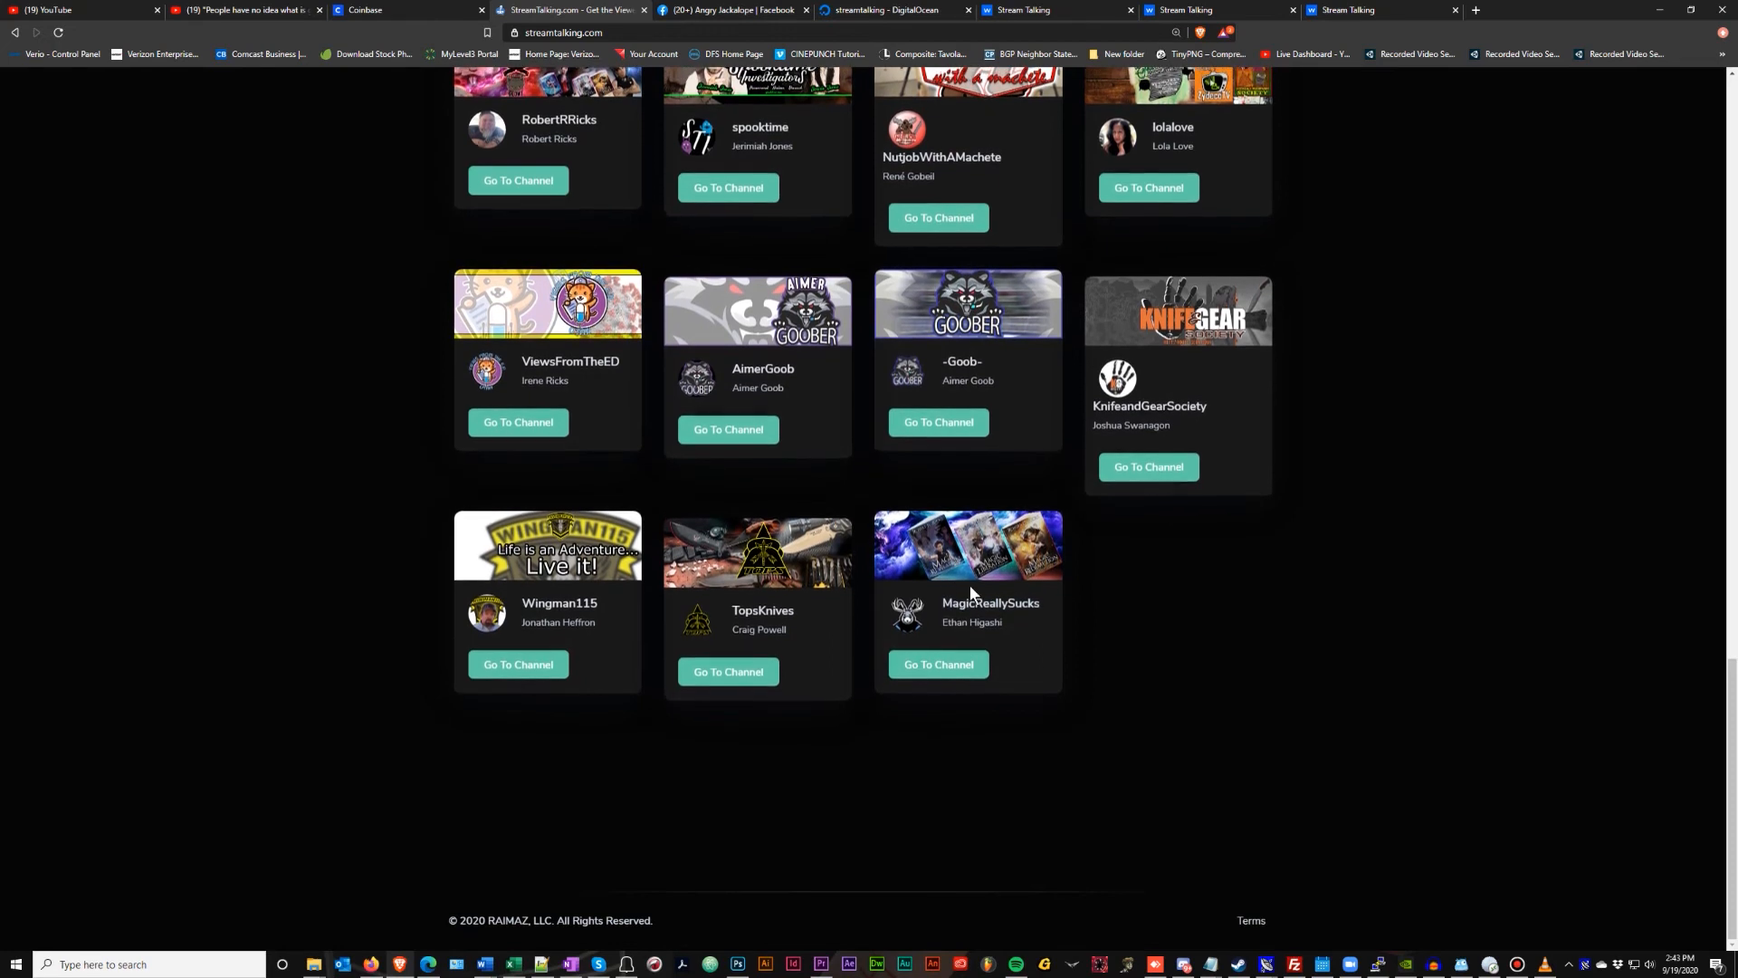
scroll(744, 505, up, 4)
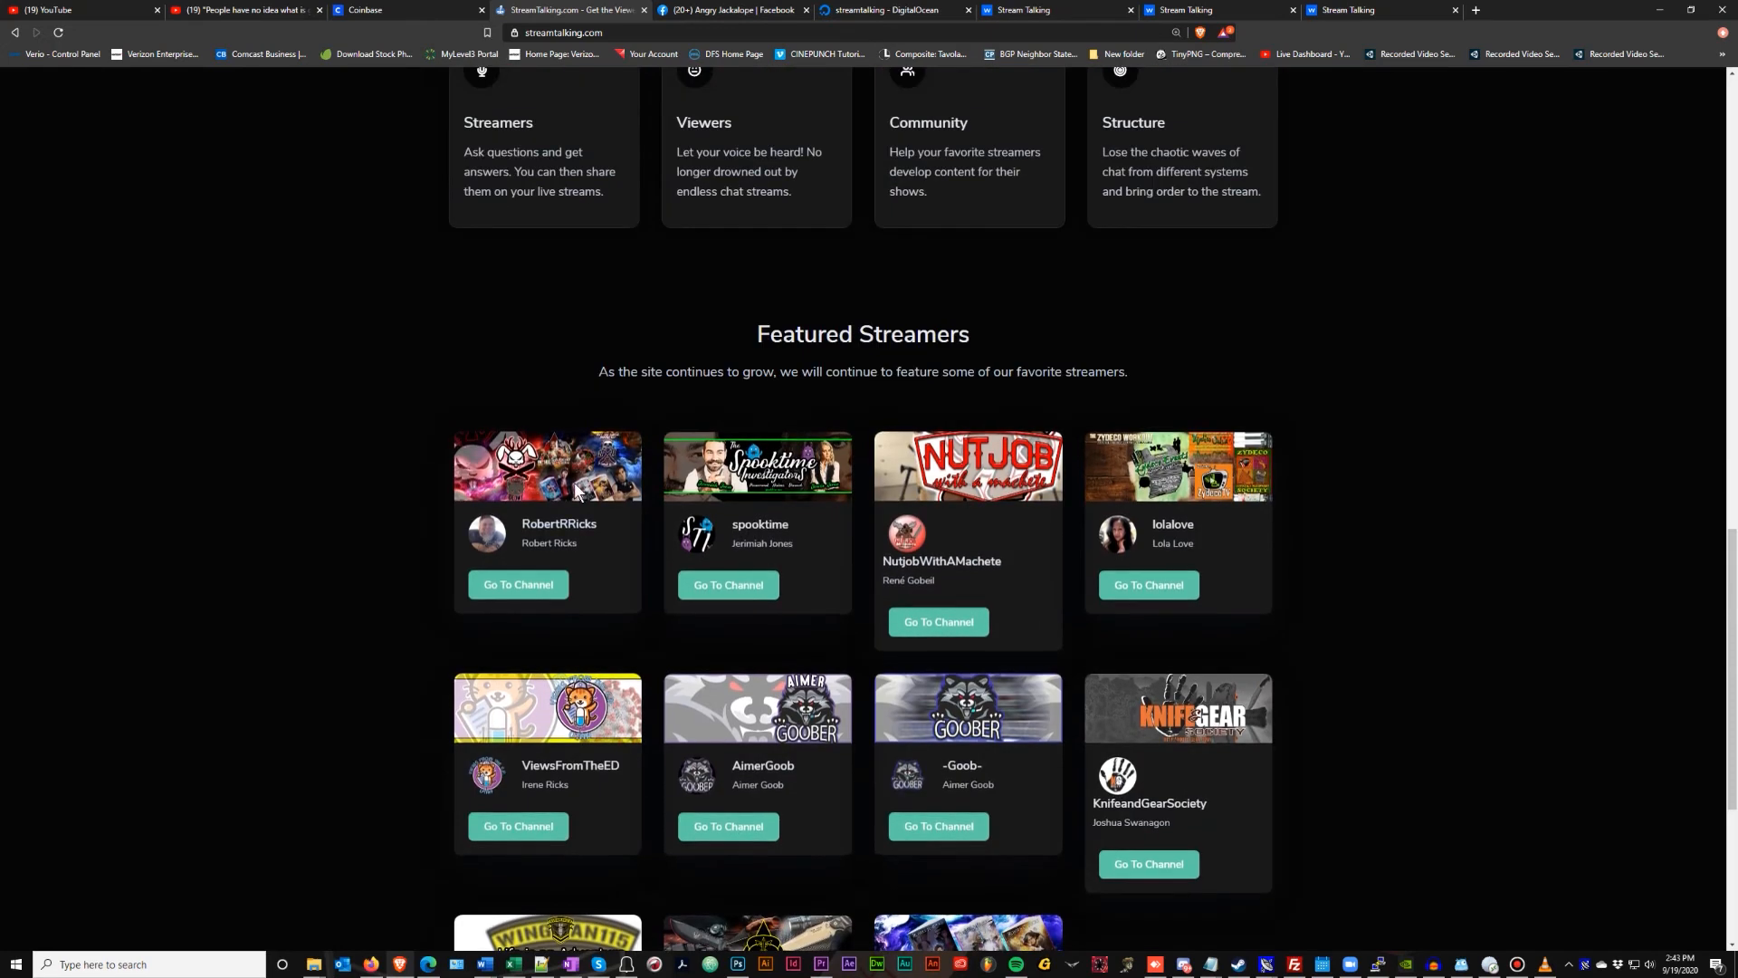
scroll(990, 727, down, 3)
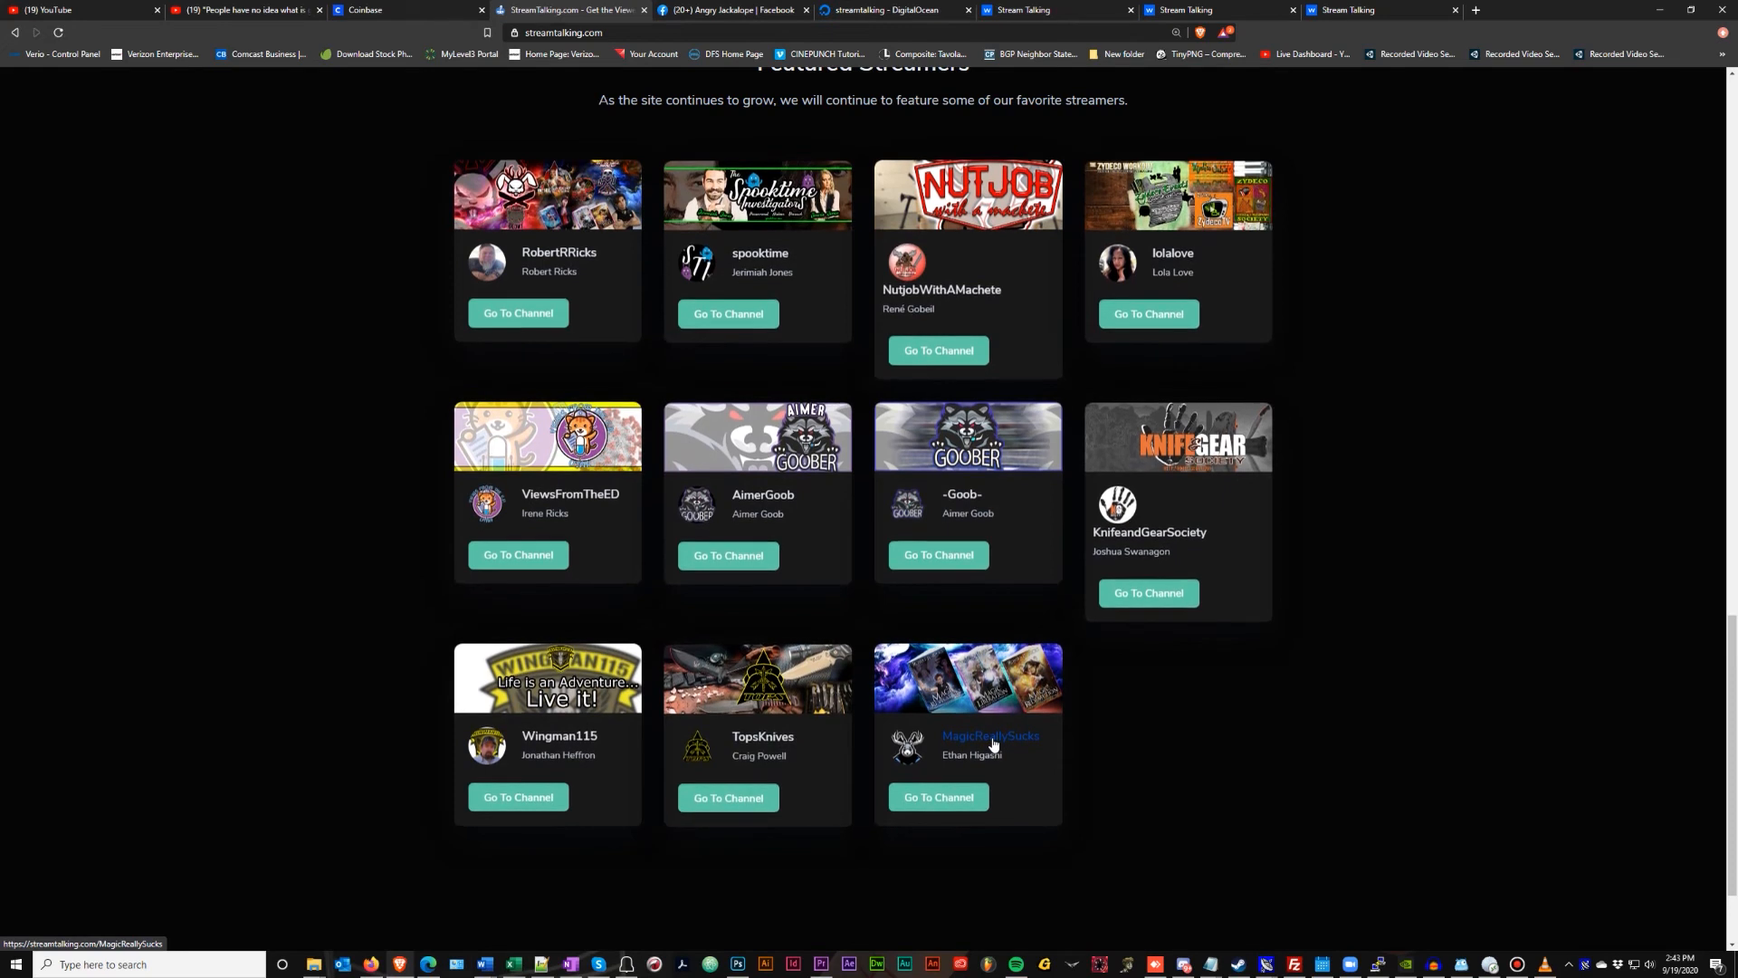
scroll(993, 742, up, 3)
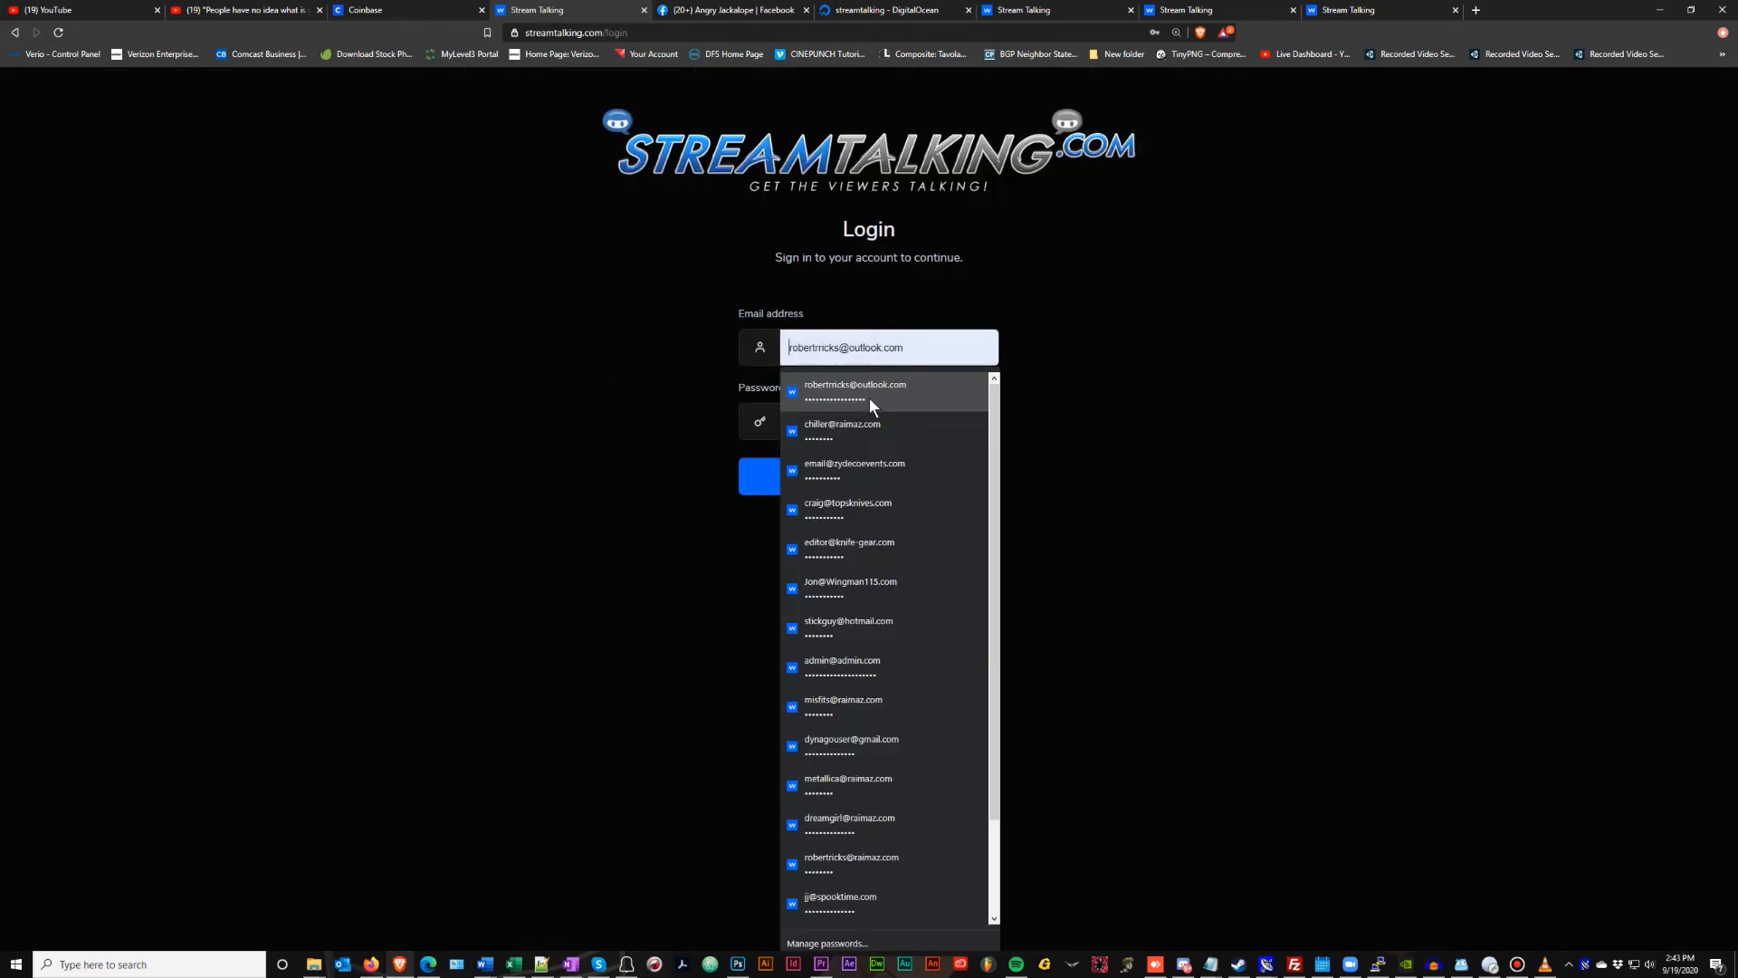
Log in with the saved viewer account and open the Nutjob streamer's channel
click(869, 426)
click(869, 476)
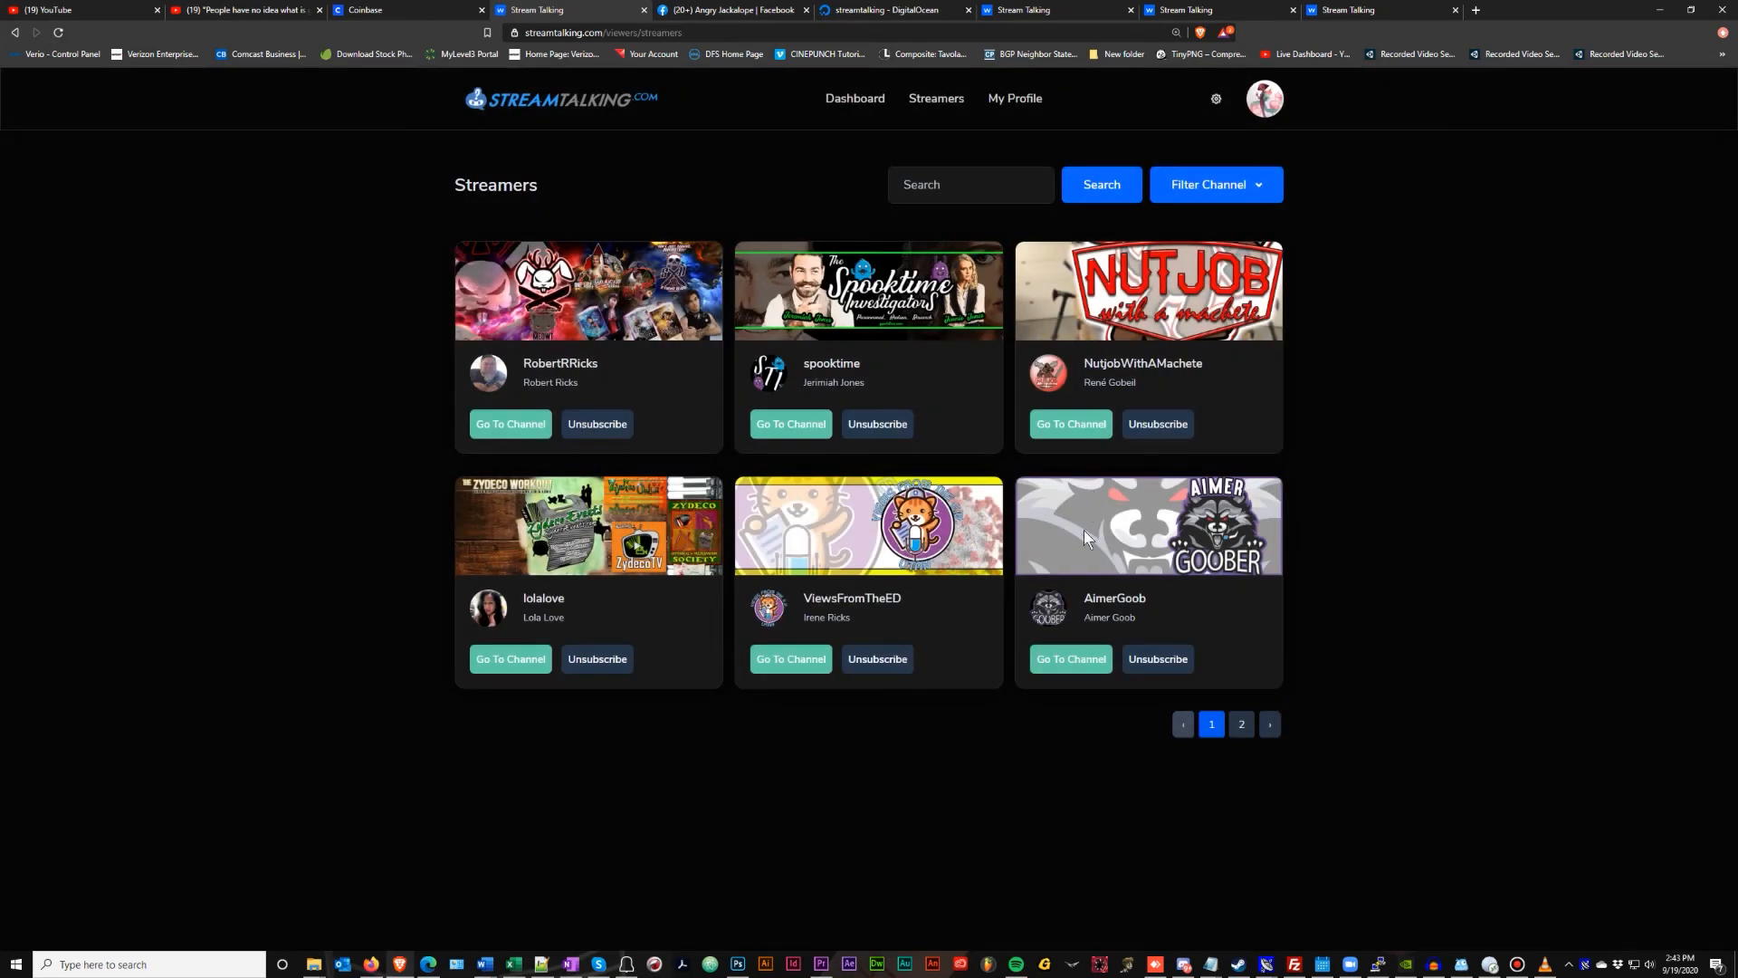
click(1076, 425)
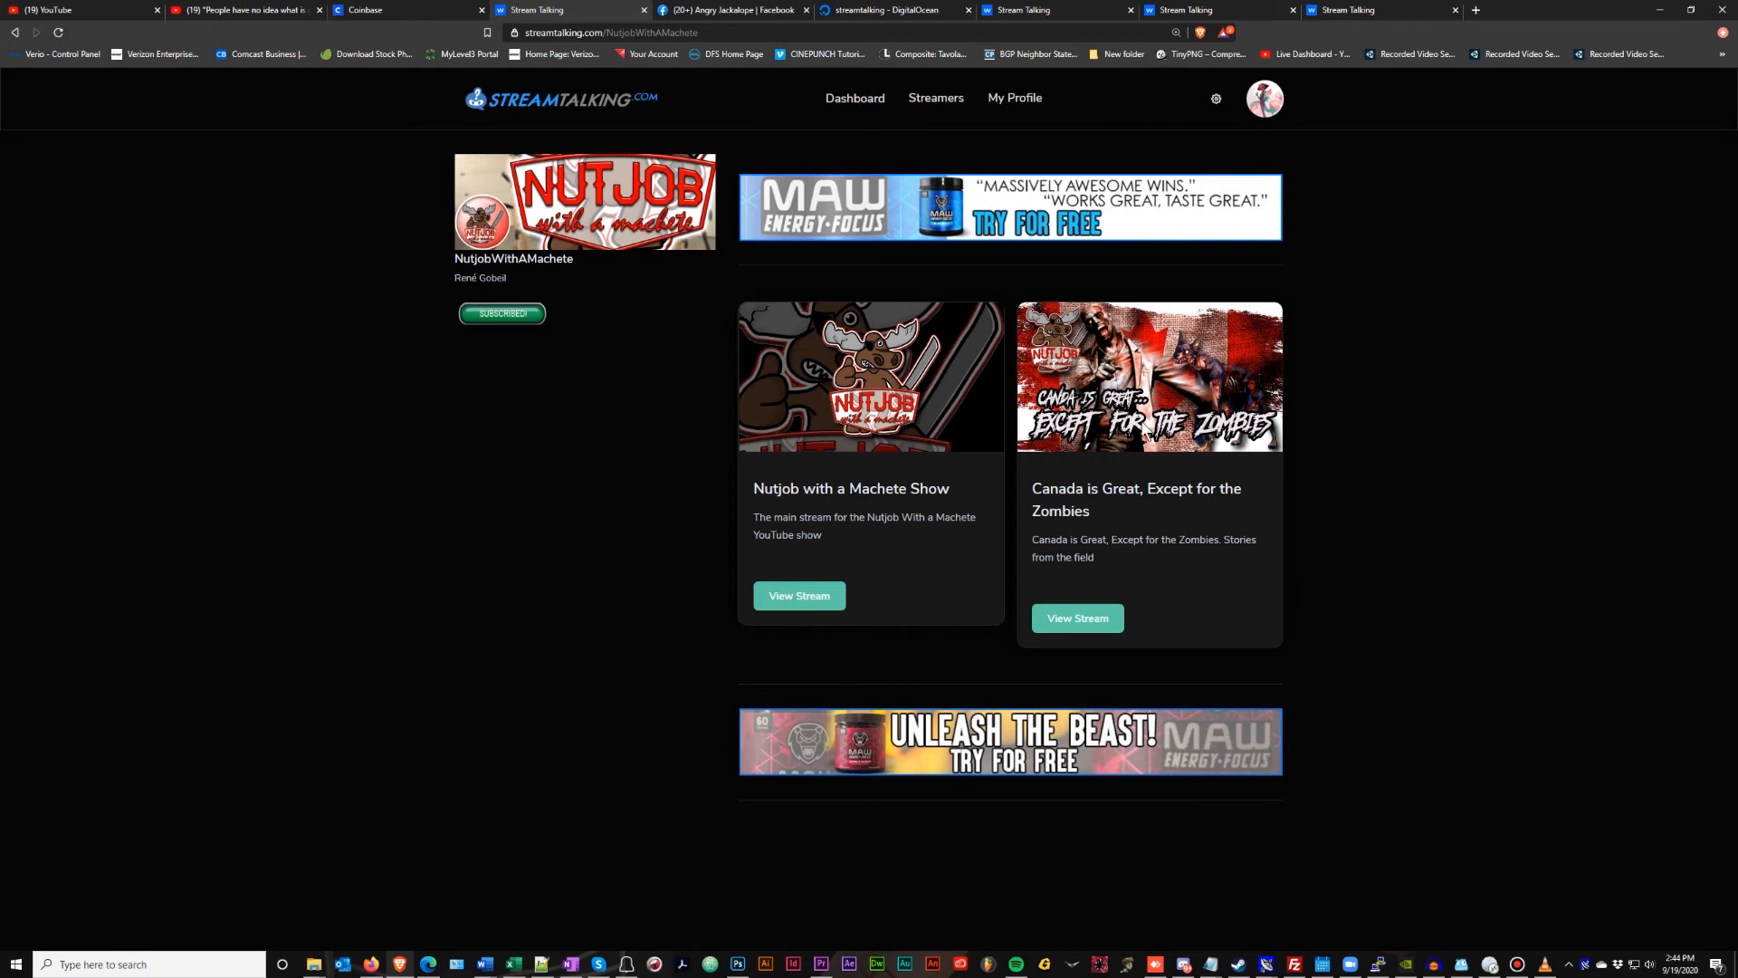
click(1215, 98)
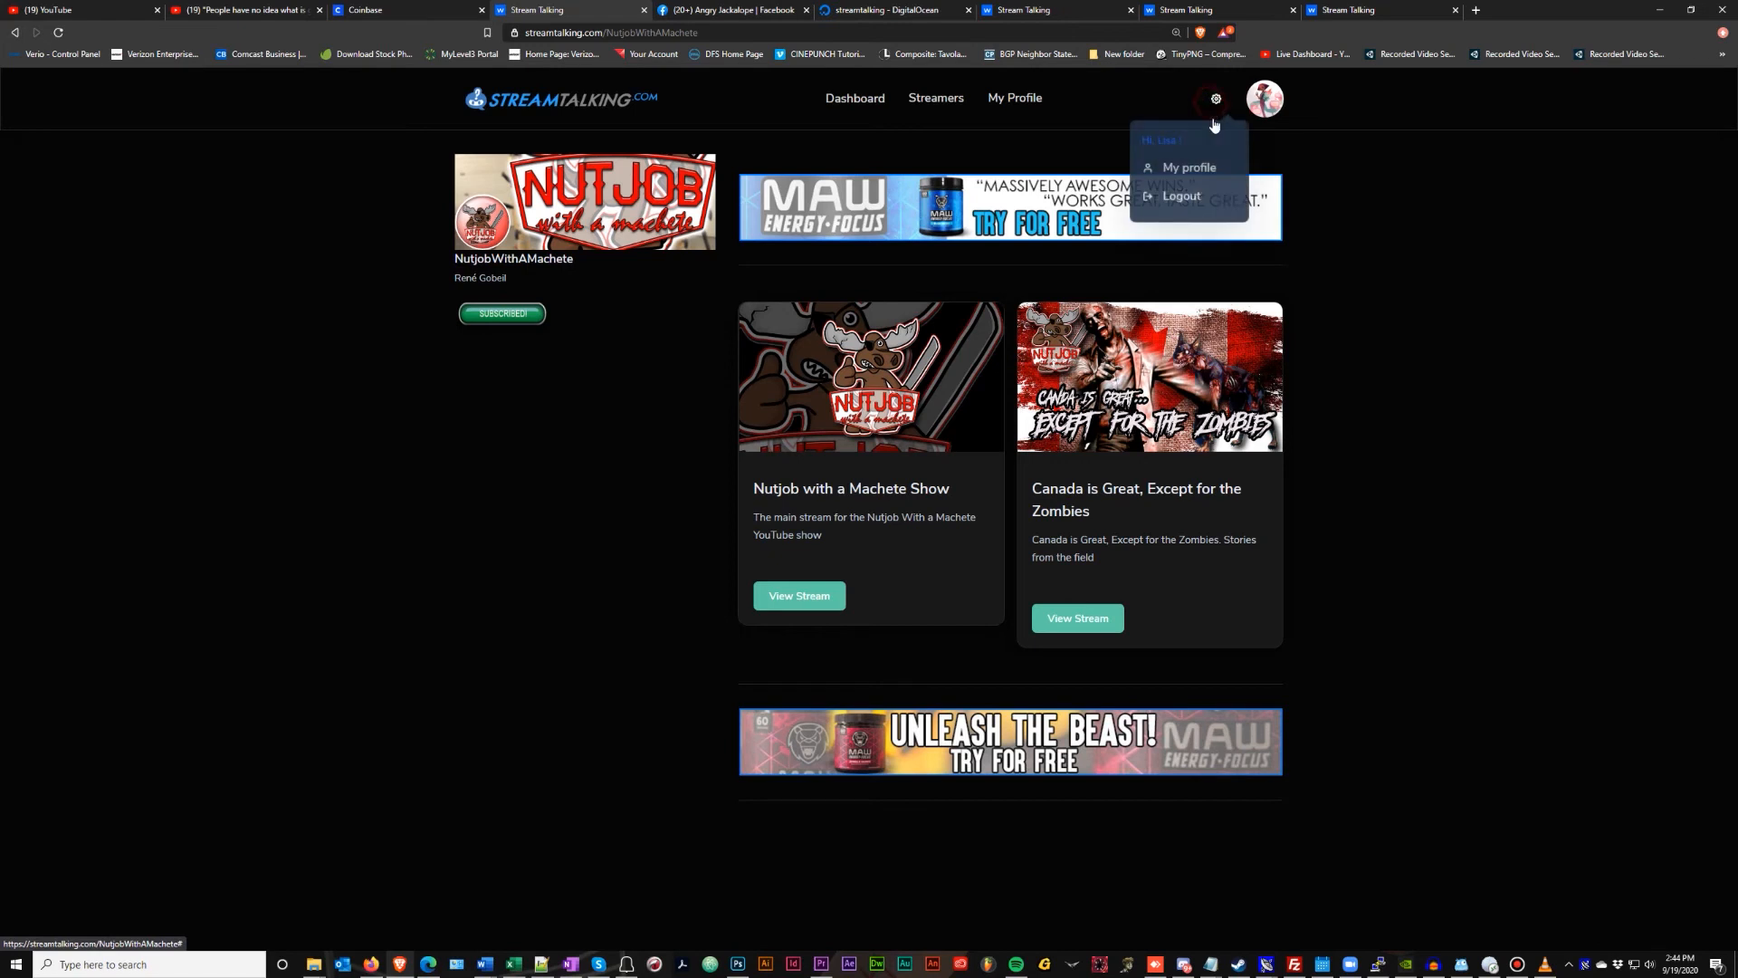
Log out of the viewer account and sign back in with the saved streamer login
click(1192, 200)
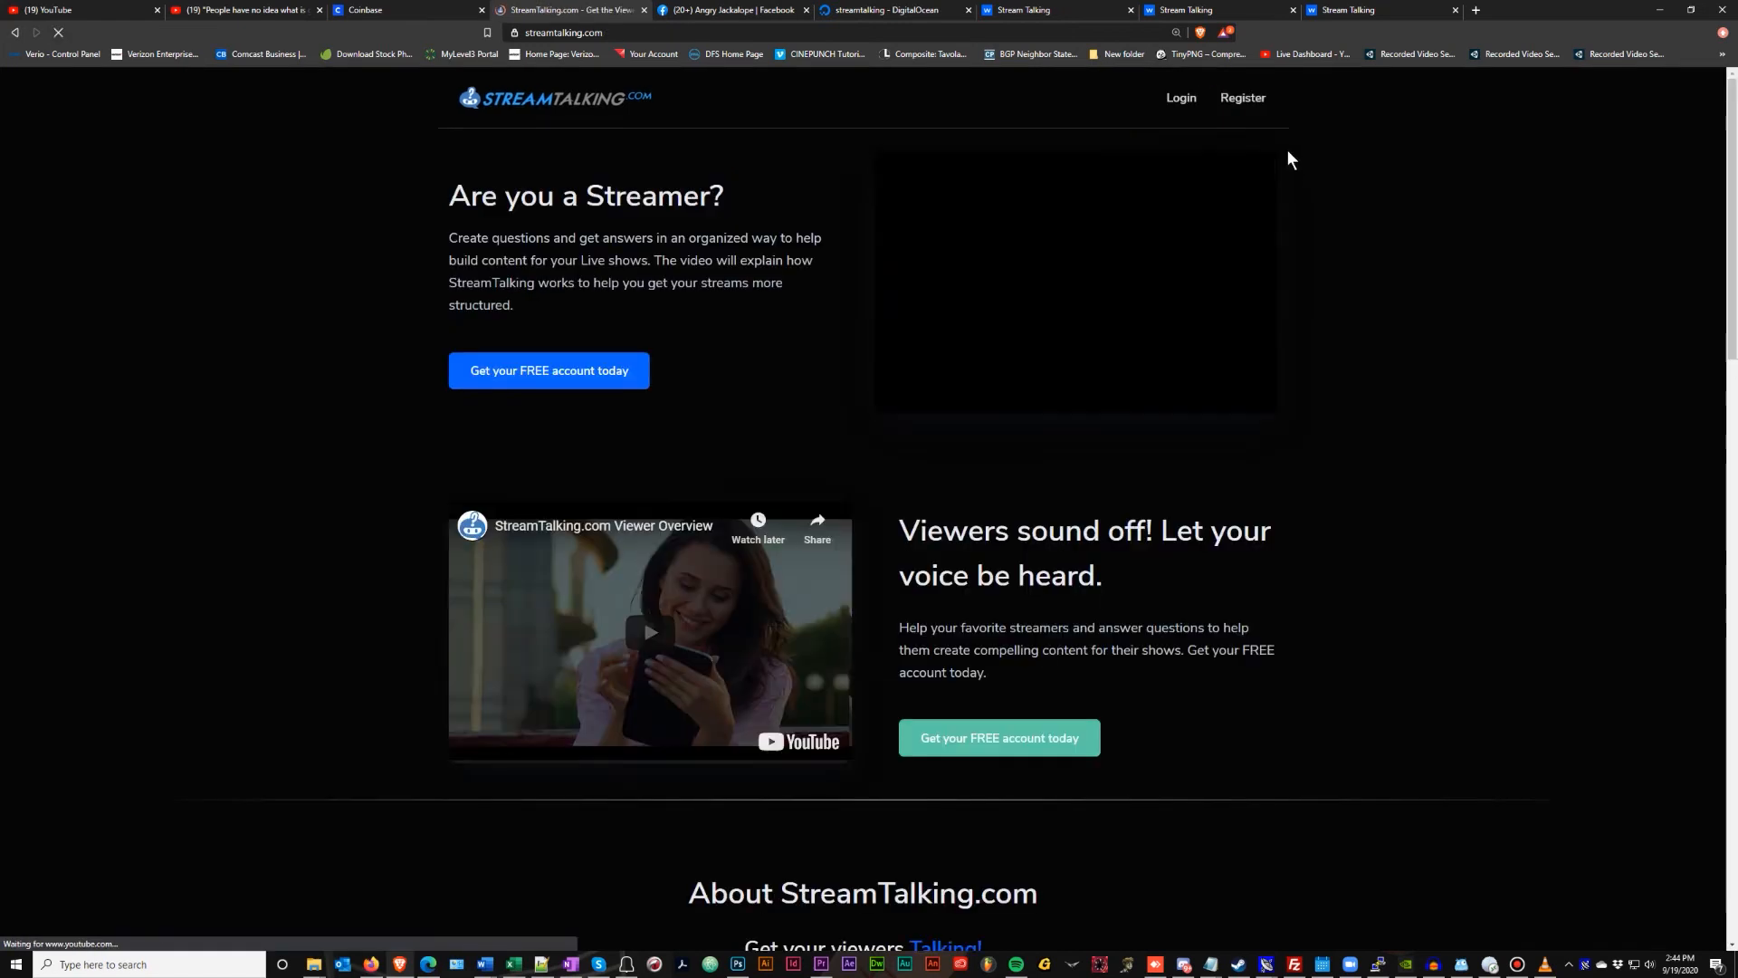
click(919, 347)
click(899, 433)
click(871, 488)
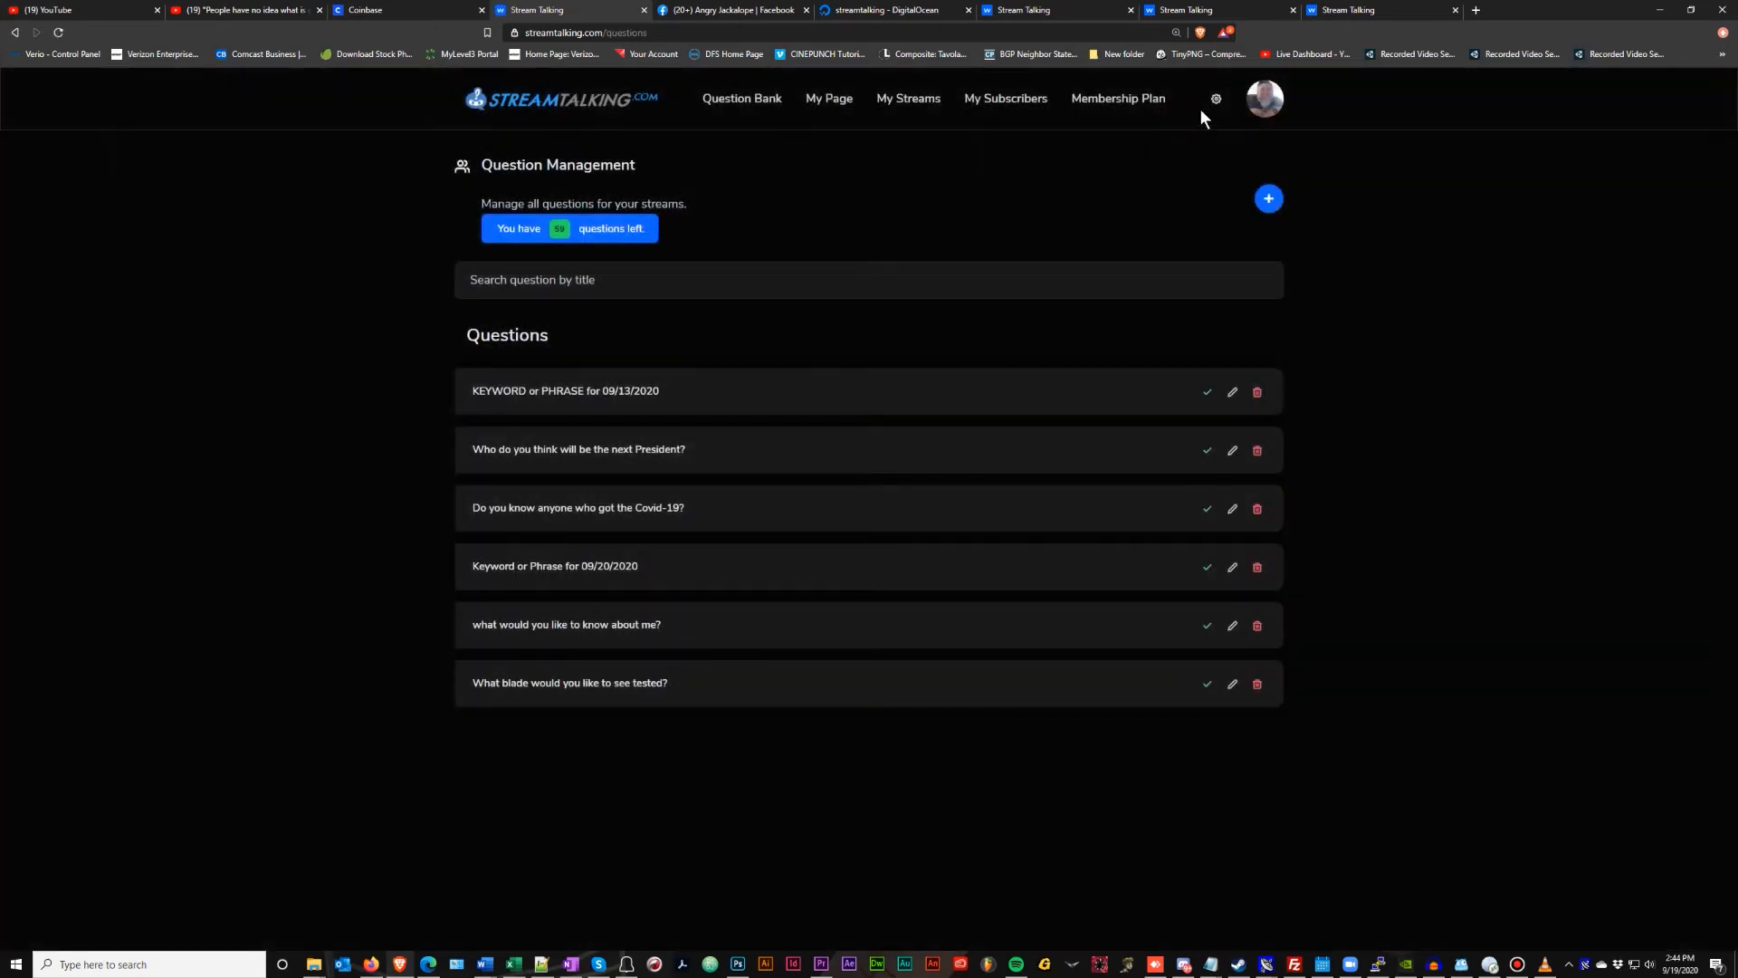
Open My profile and scroll through the question and chart embed colour schemes
click(1216, 105)
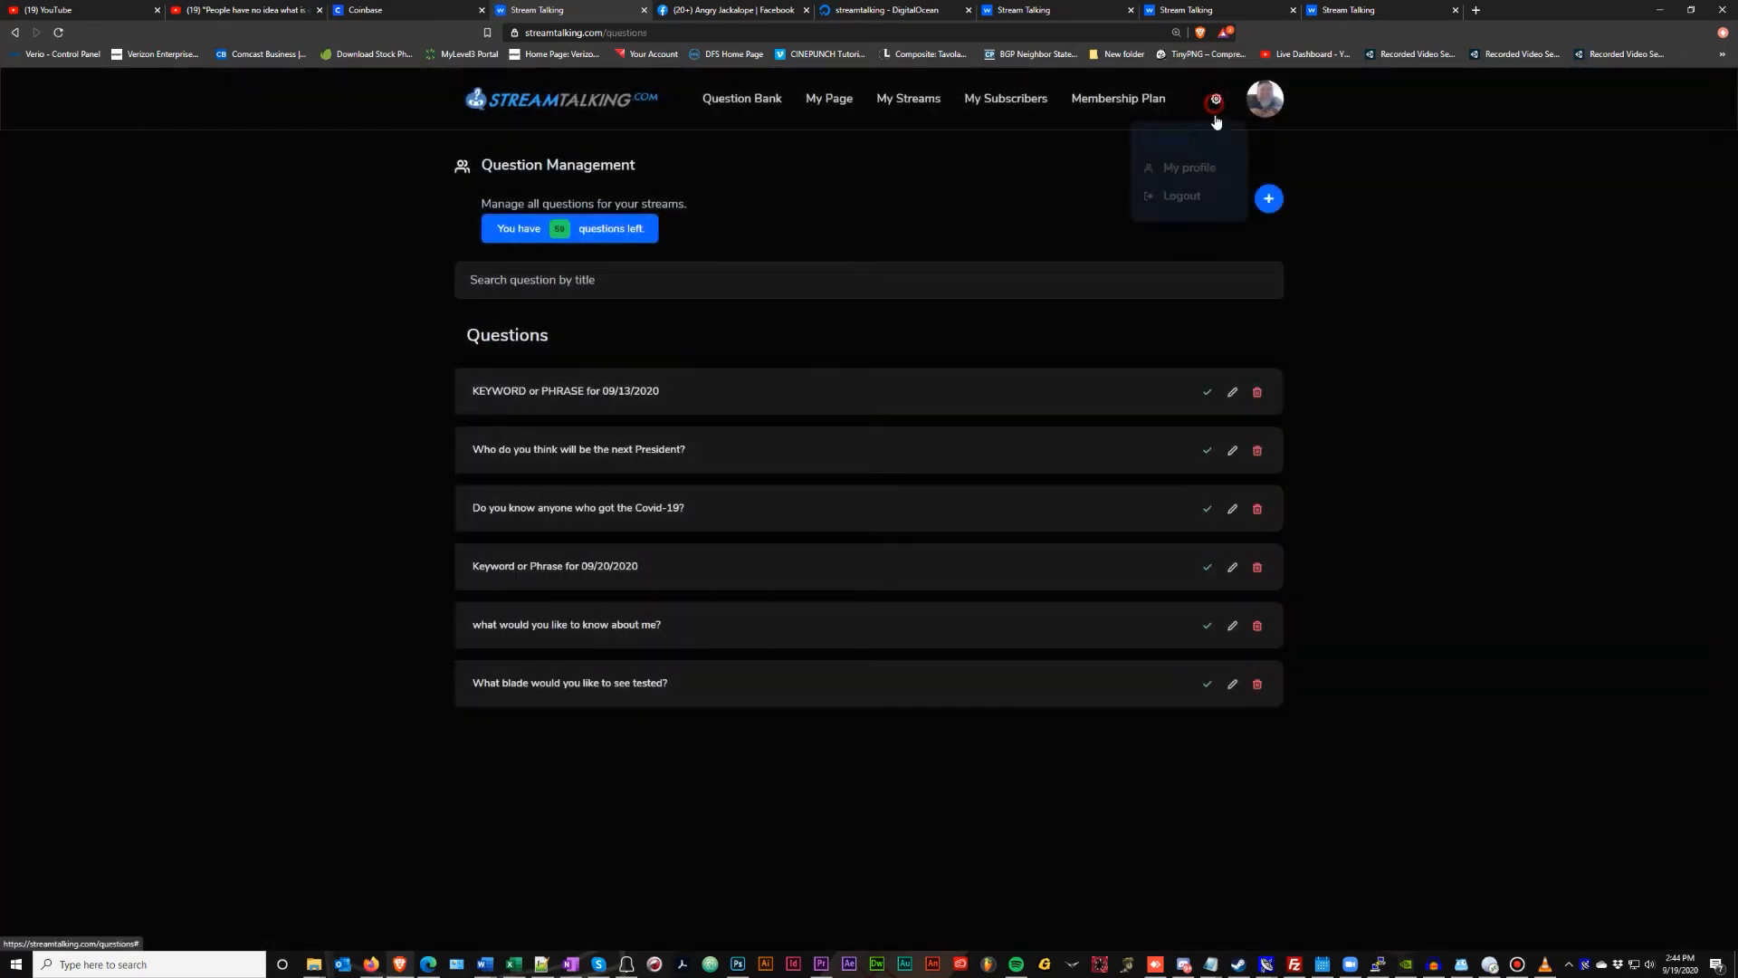
click(1200, 171)
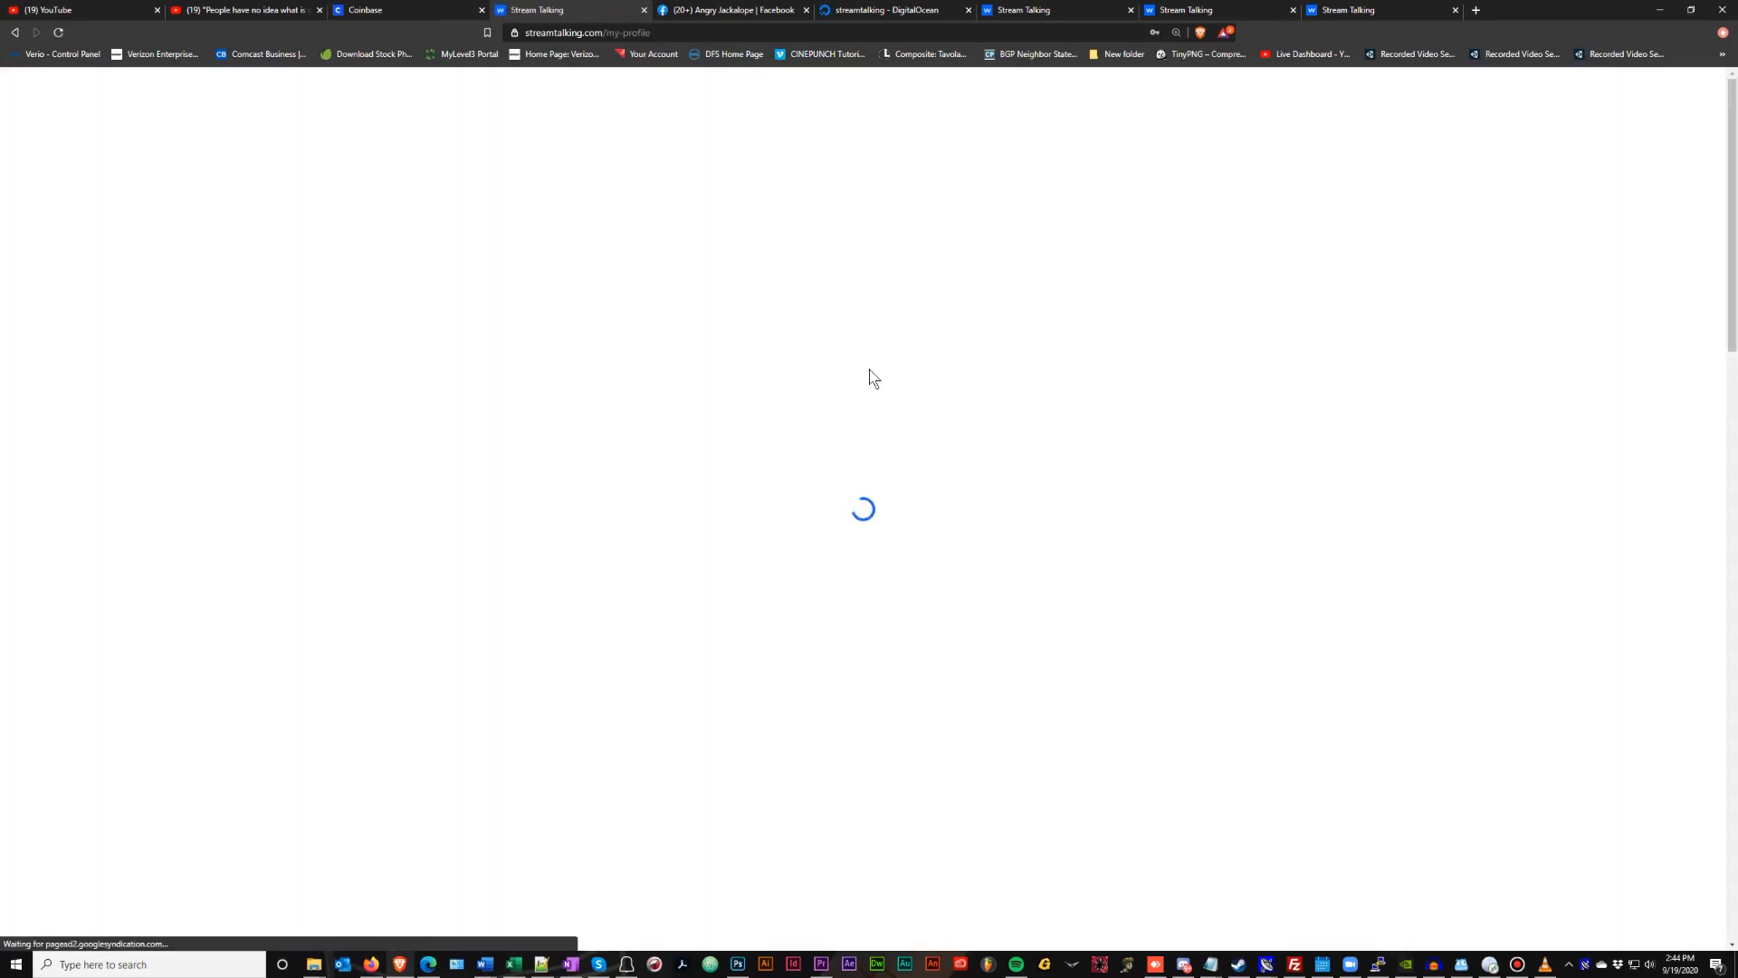
scroll(867, 368, down, 7)
scroll(868, 368, down, 10)
scroll(867, 367, up, 6)
scroll(869, 371, down, 9)
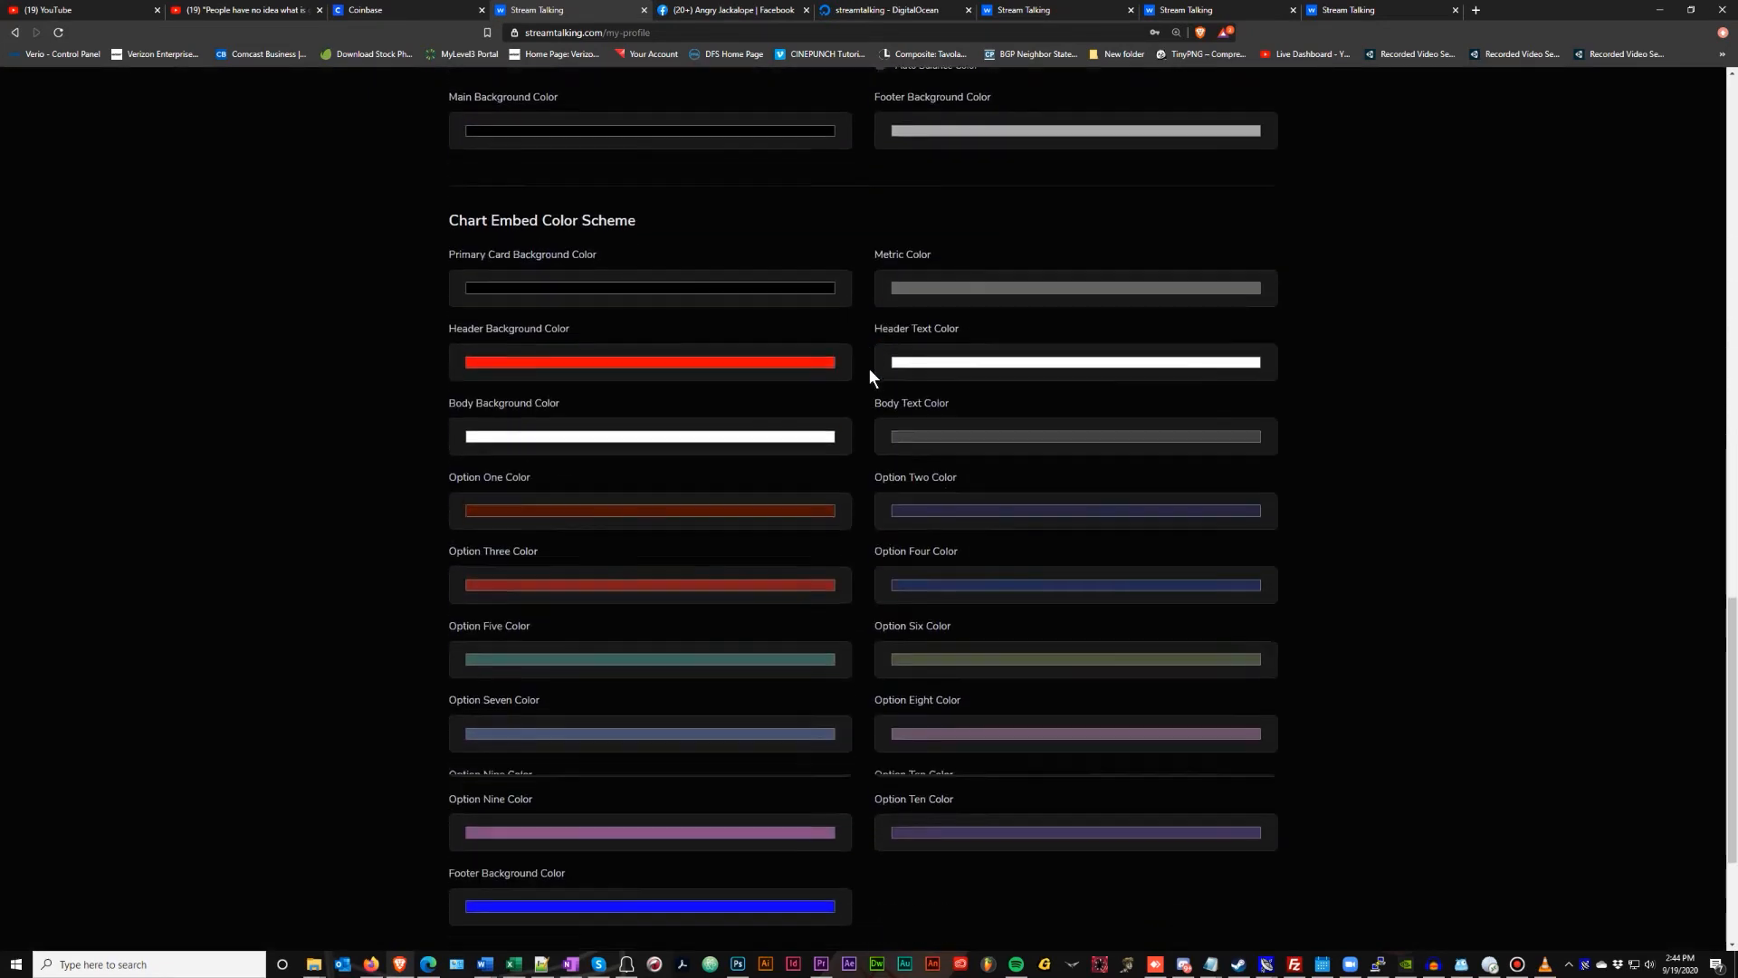
scroll(860, 634, up, 9)
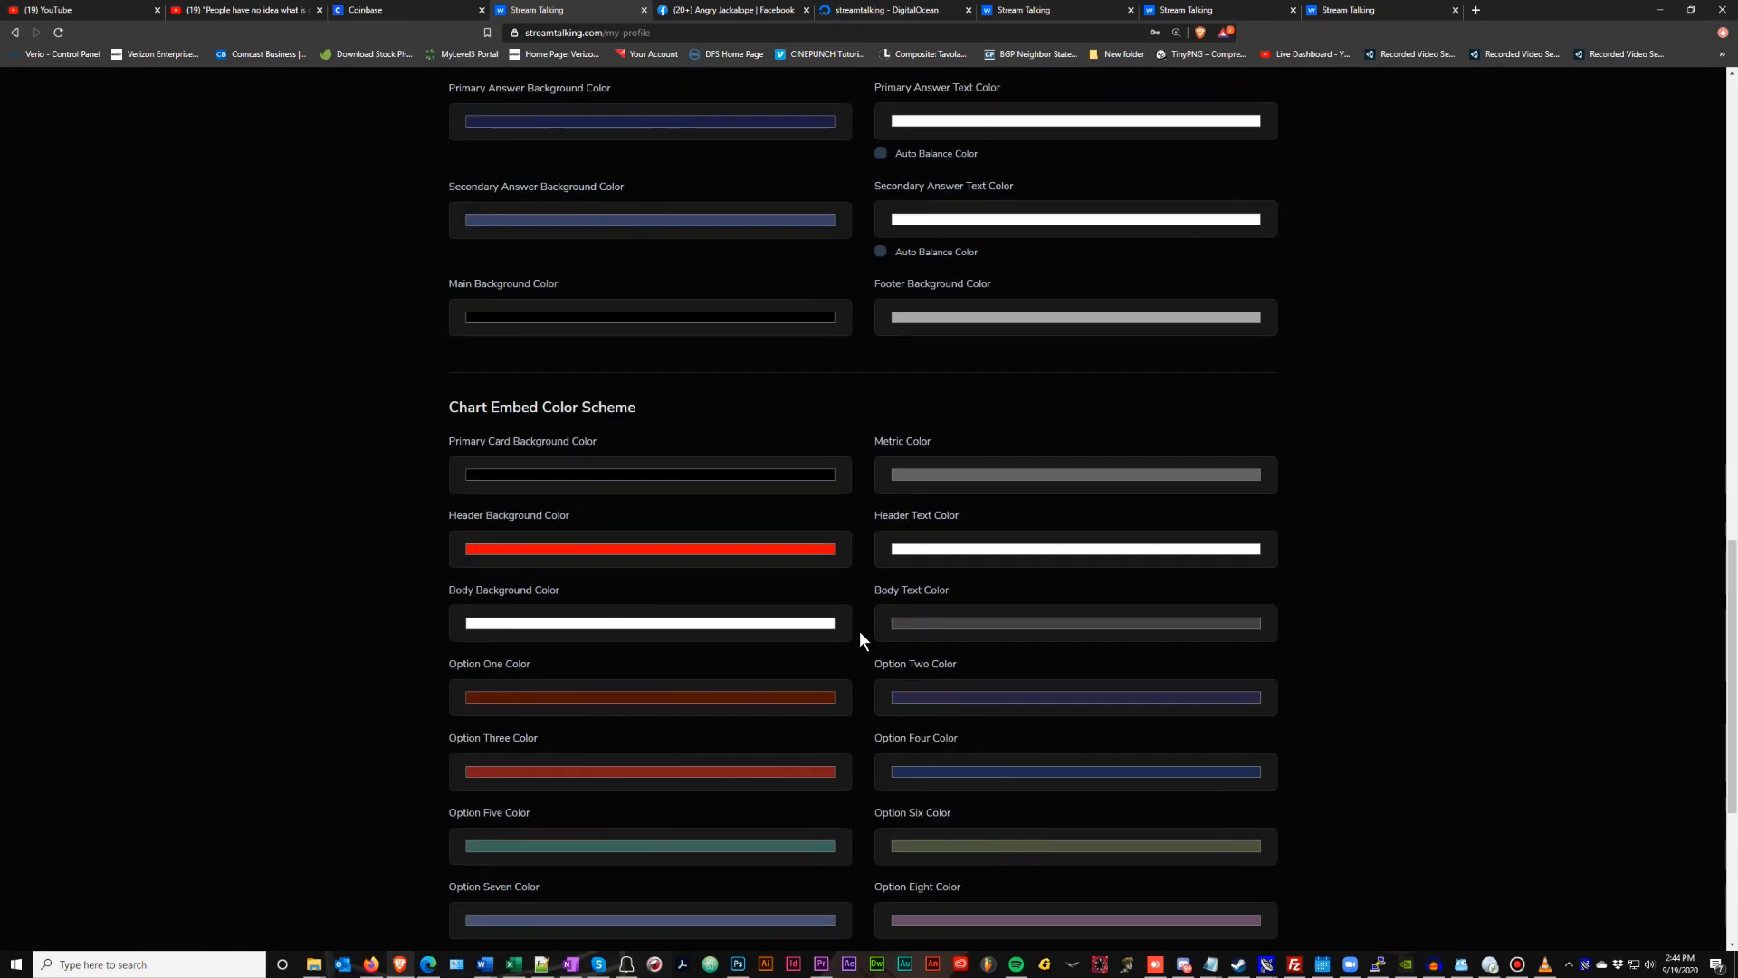
scroll(860, 632, up, 5)
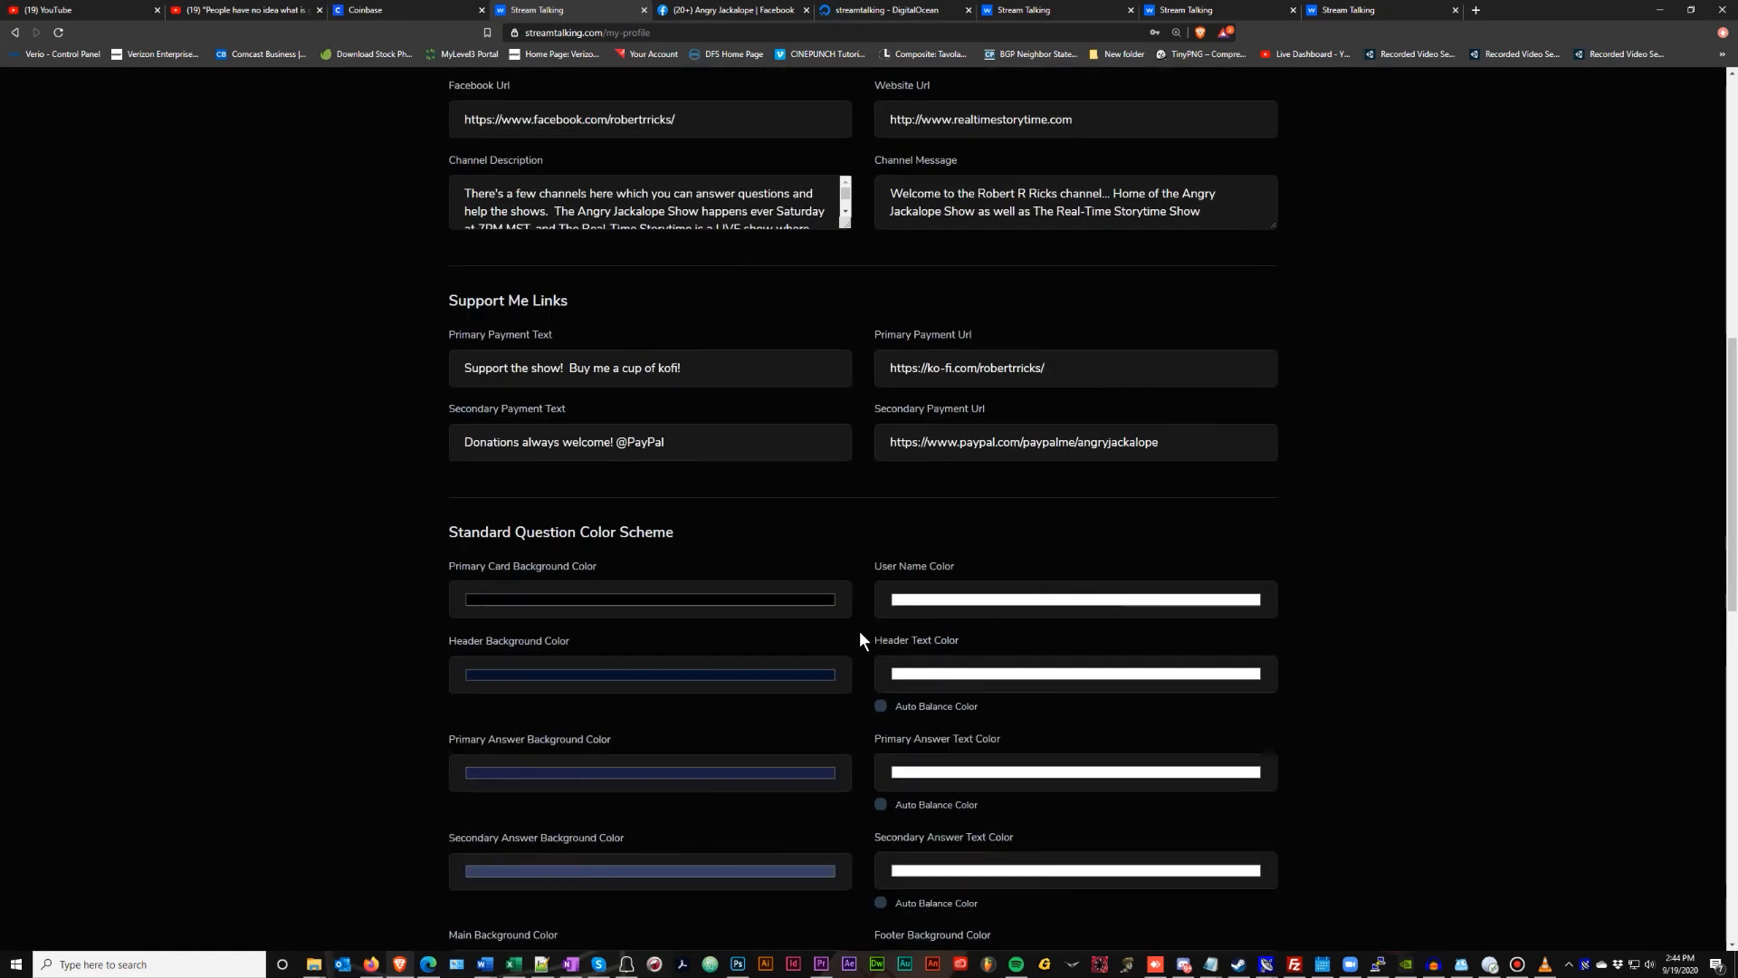
scroll(860, 632, down, 8)
scroll(860, 632, down, 6)
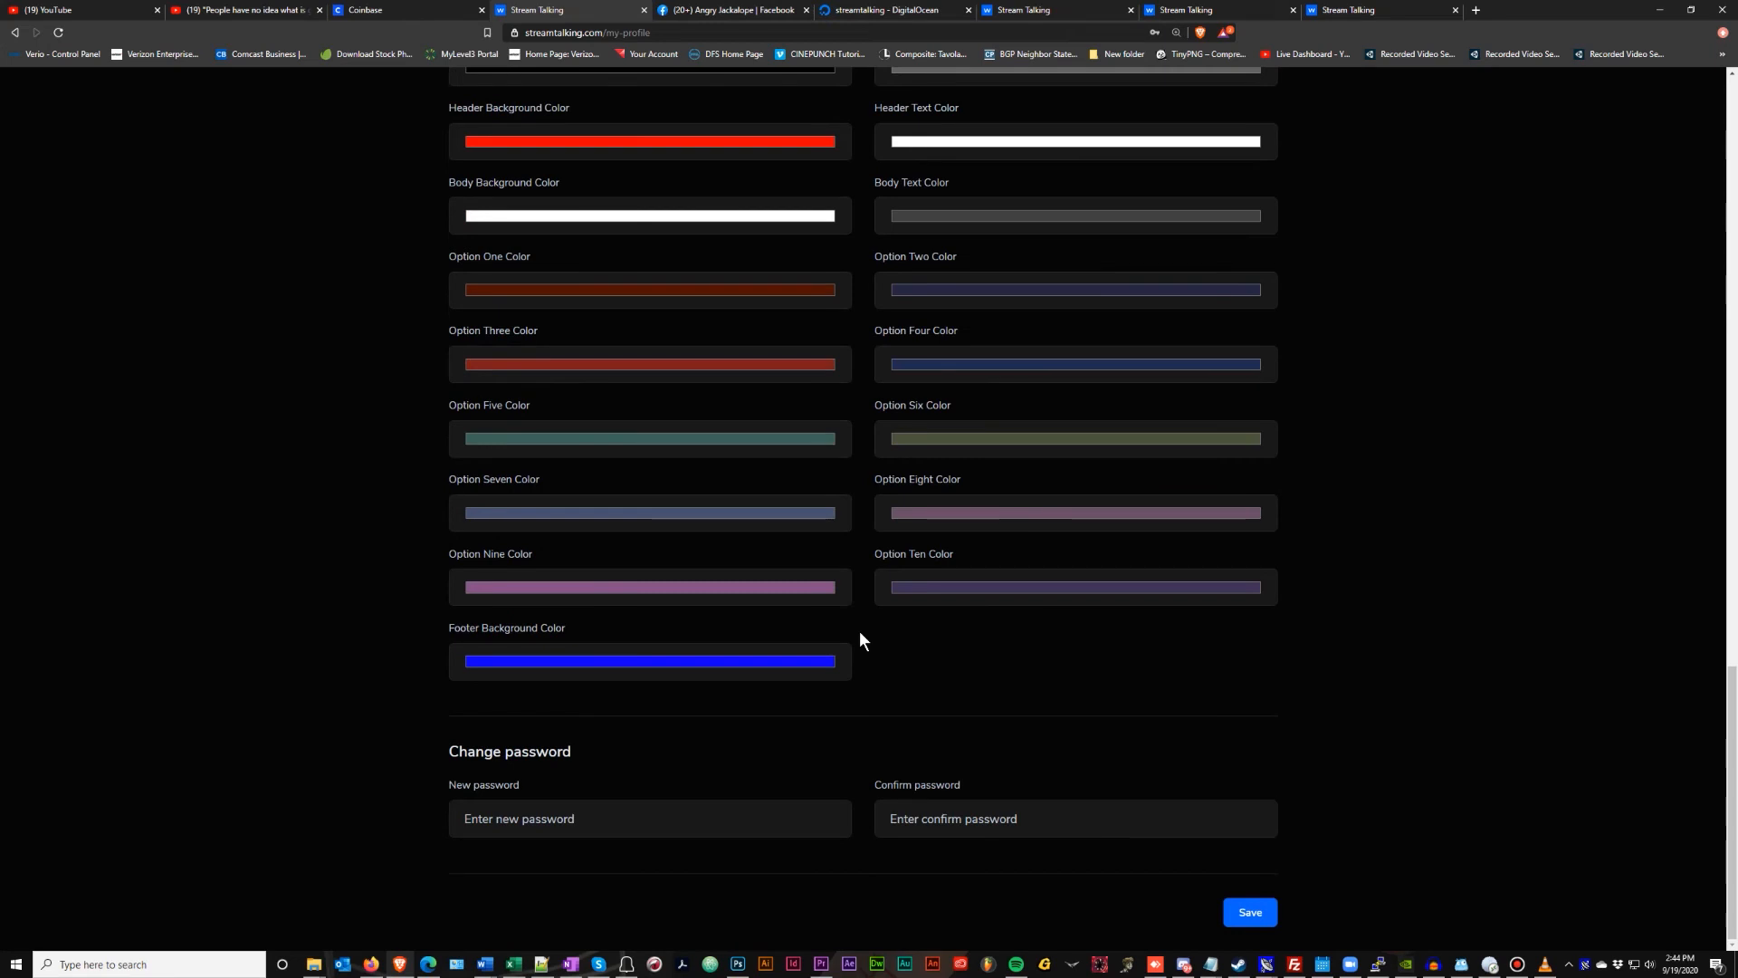
scroll(860, 638, up, 5)
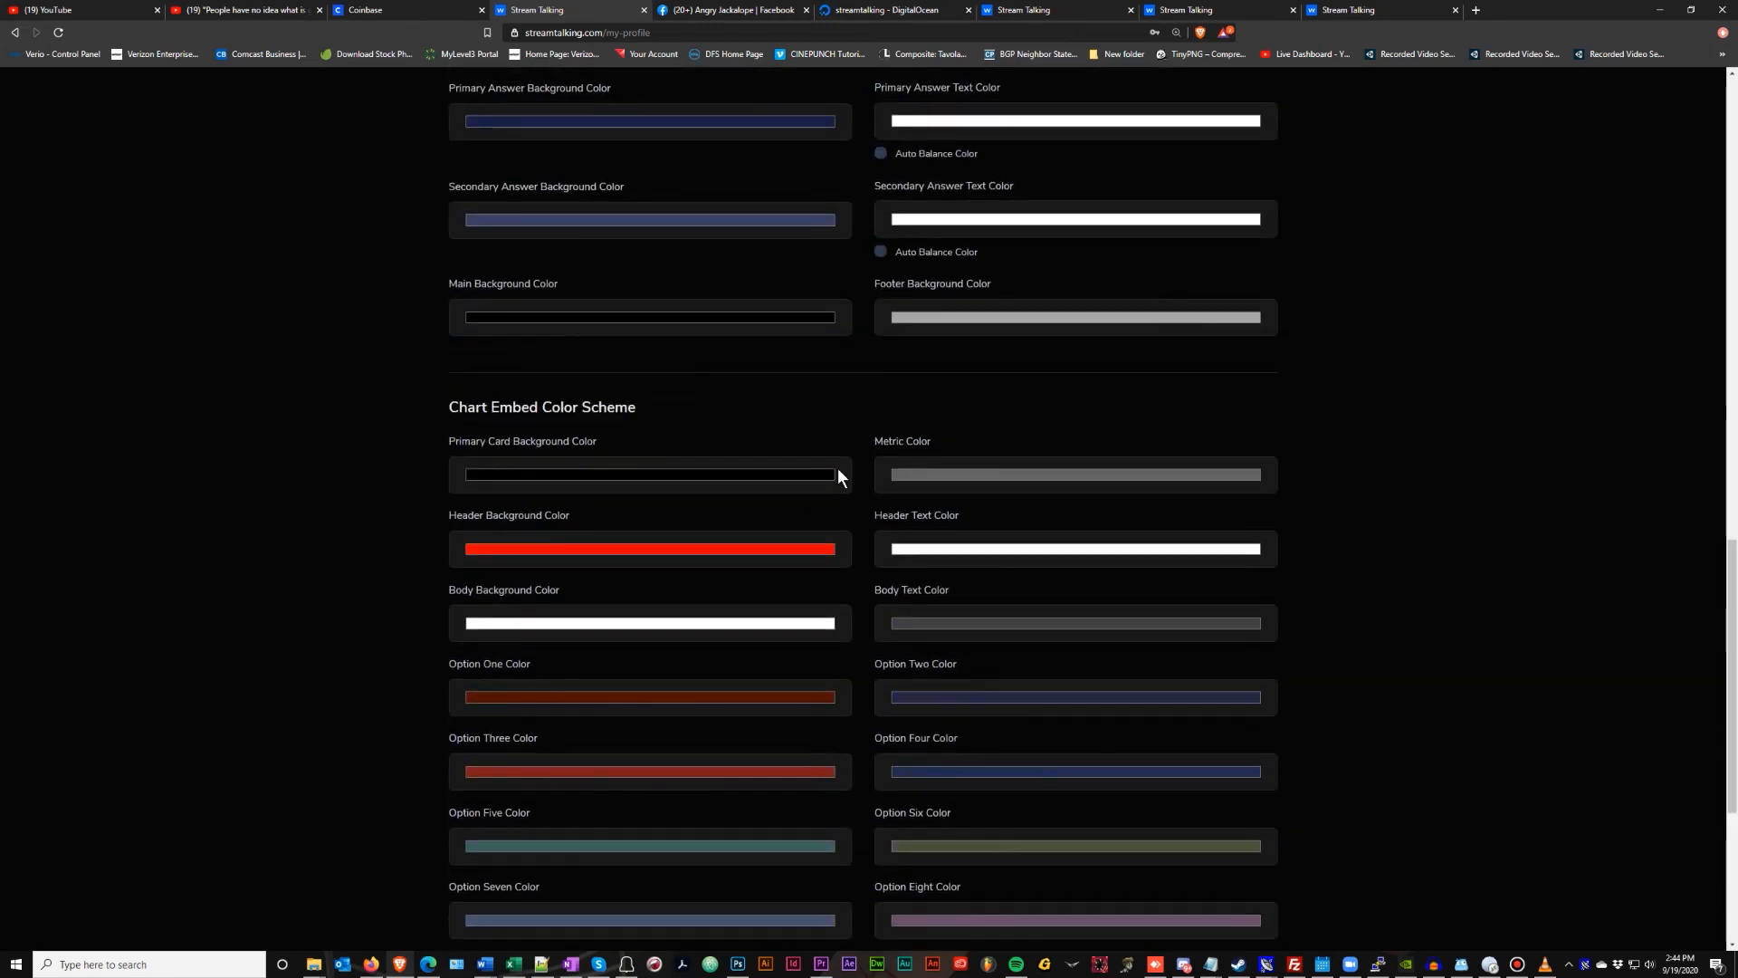
scroll(898, 410, up, 5)
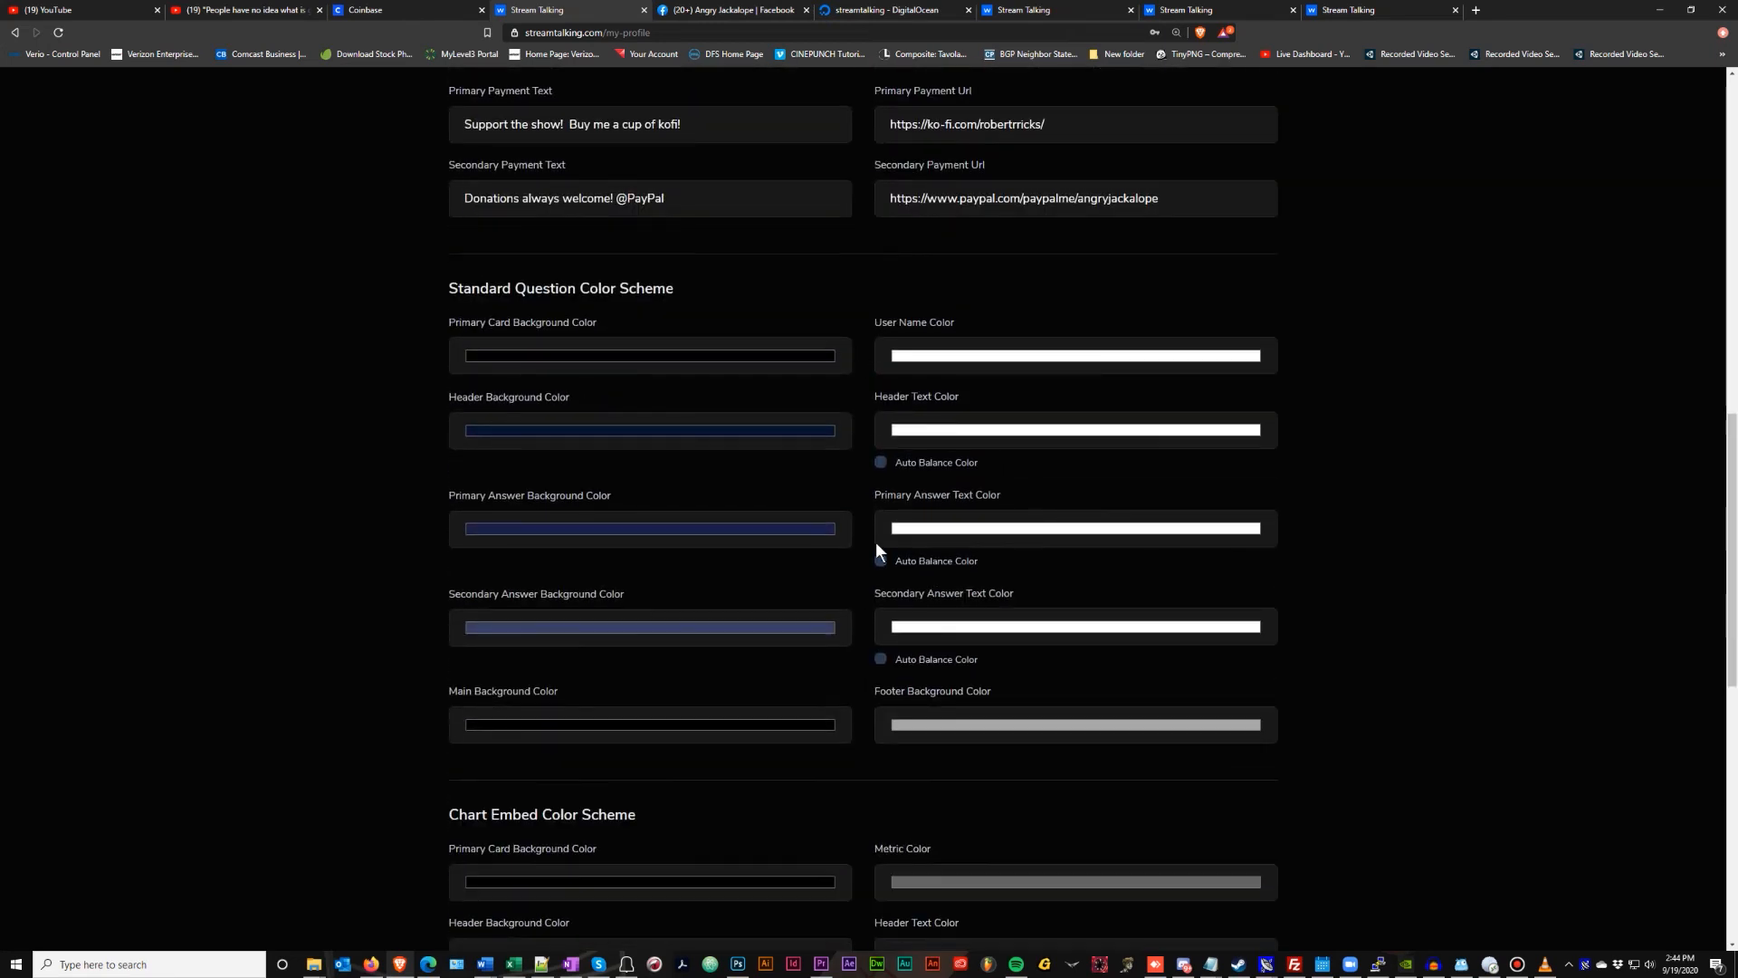
scroll(876, 595, down, 9)
scroll(876, 595, up, 5)
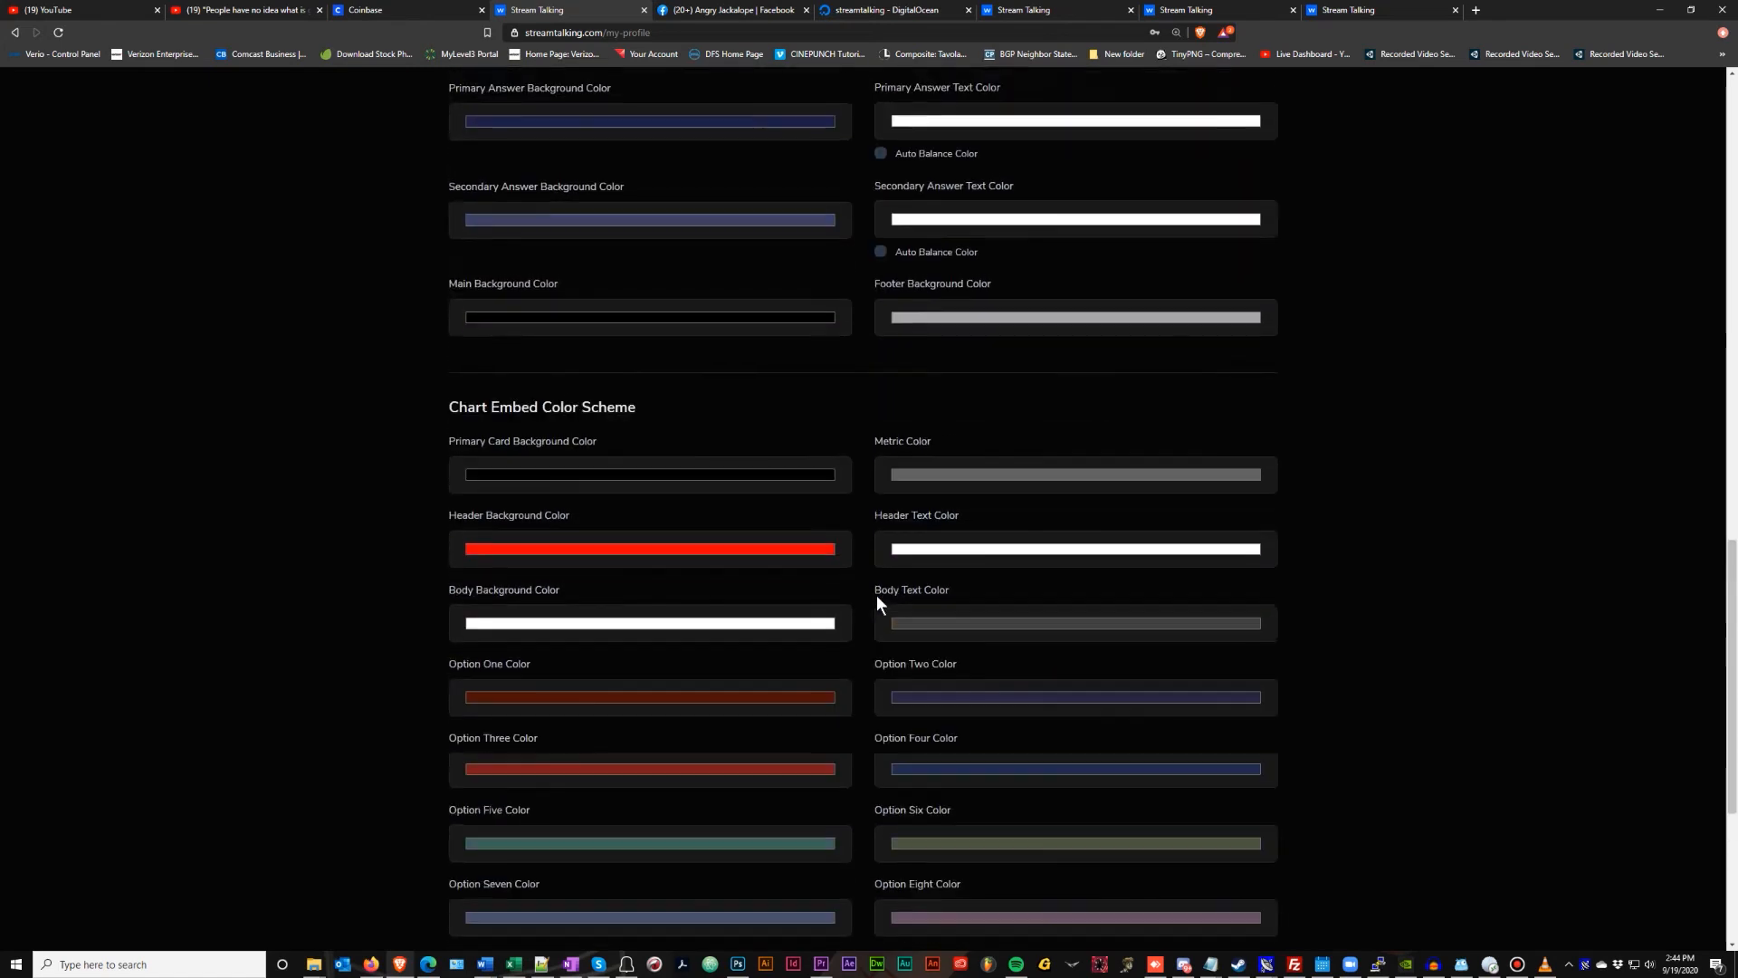
scroll(876, 595, up, 16)
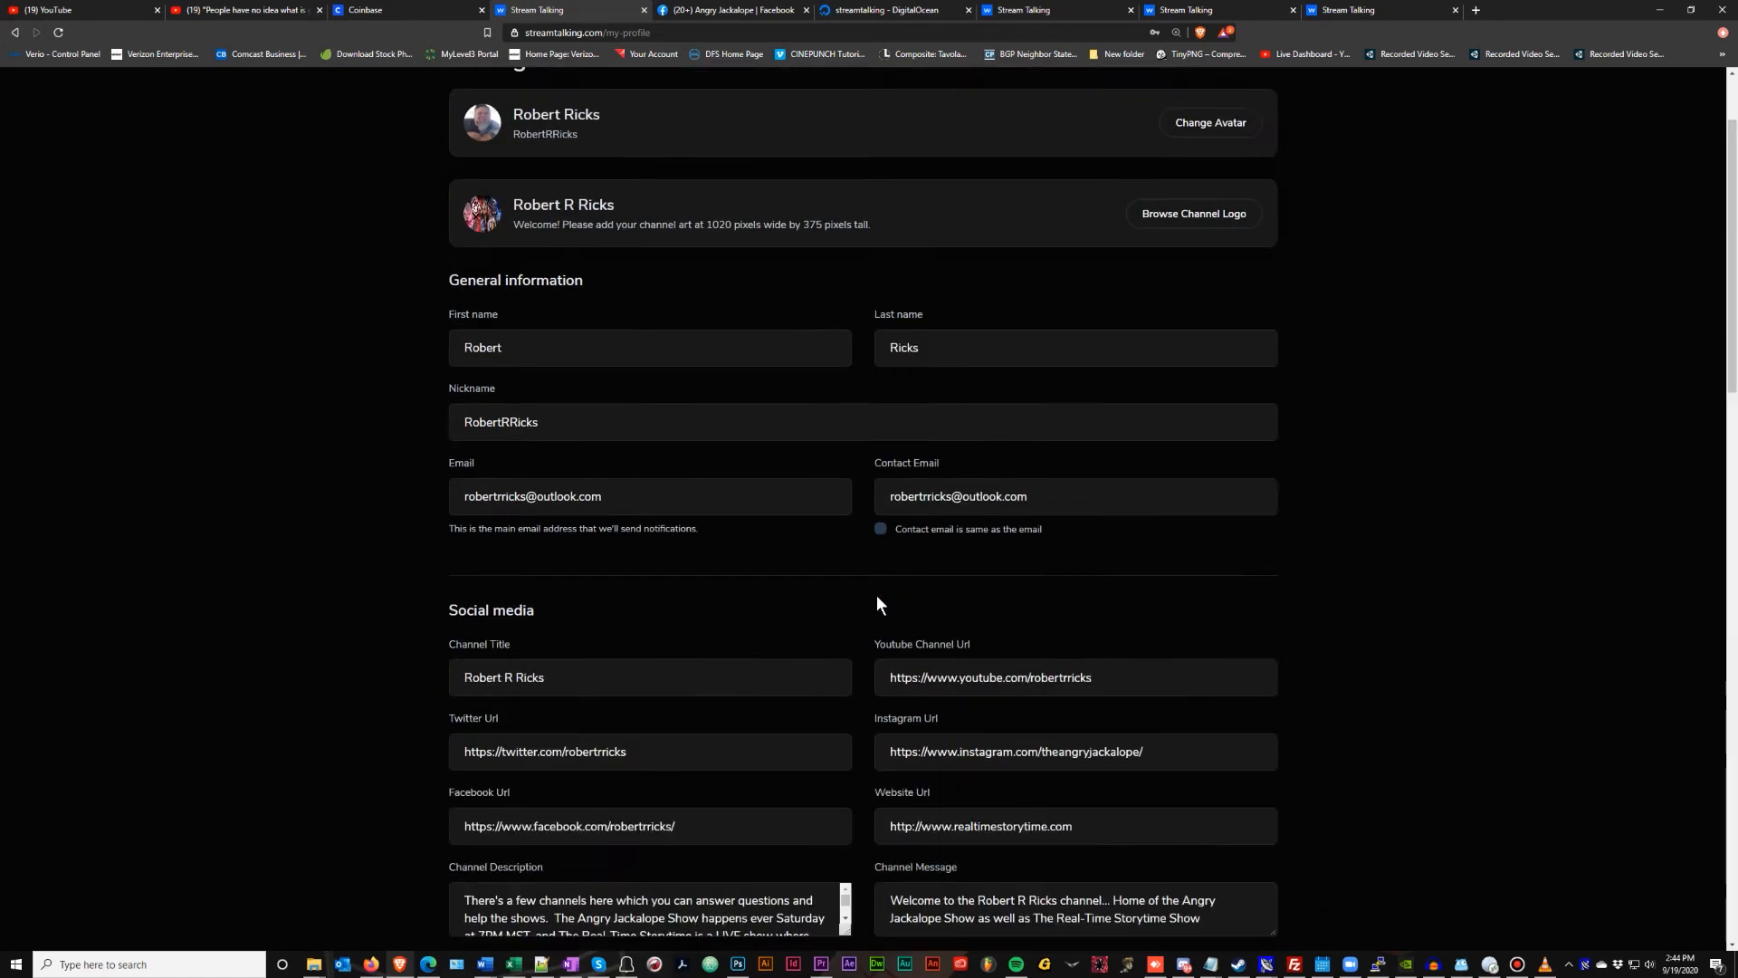
scroll(876, 595, up, 3)
scroll(876, 595, down, 3)
scroll(876, 598, up, 2)
Check My Streams, recheck the colour schemes in My profile, then return to the Covid-19 chart
click(901, 98)
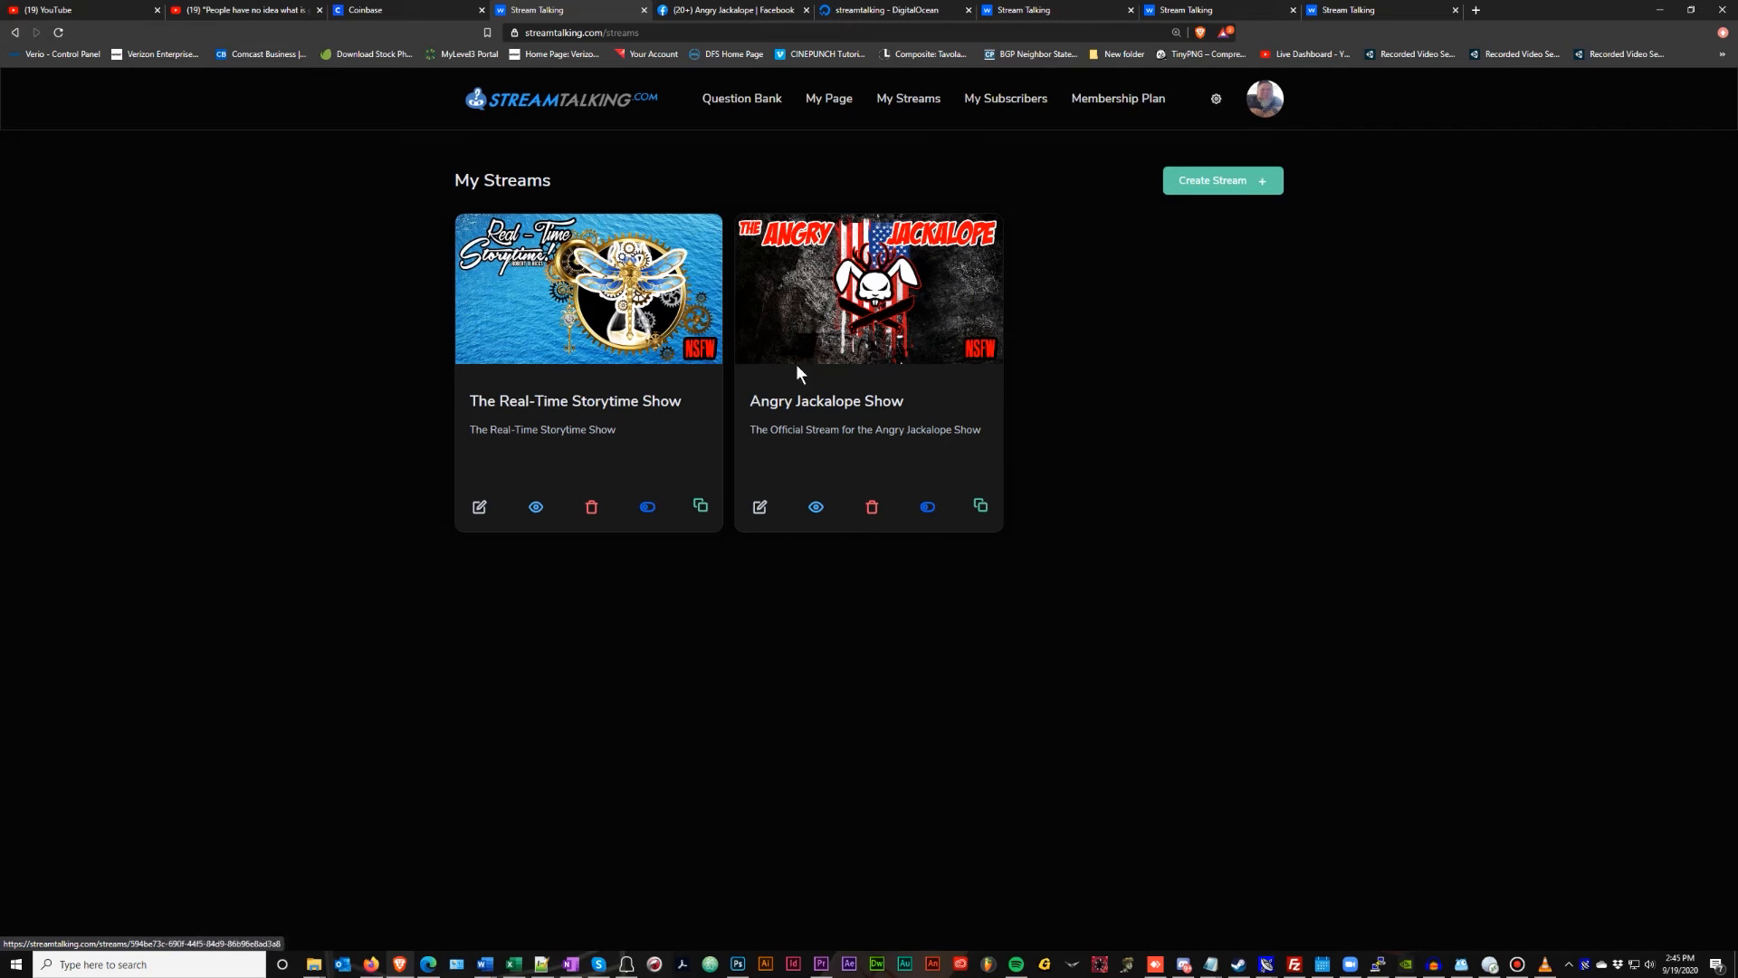
click(1216, 98)
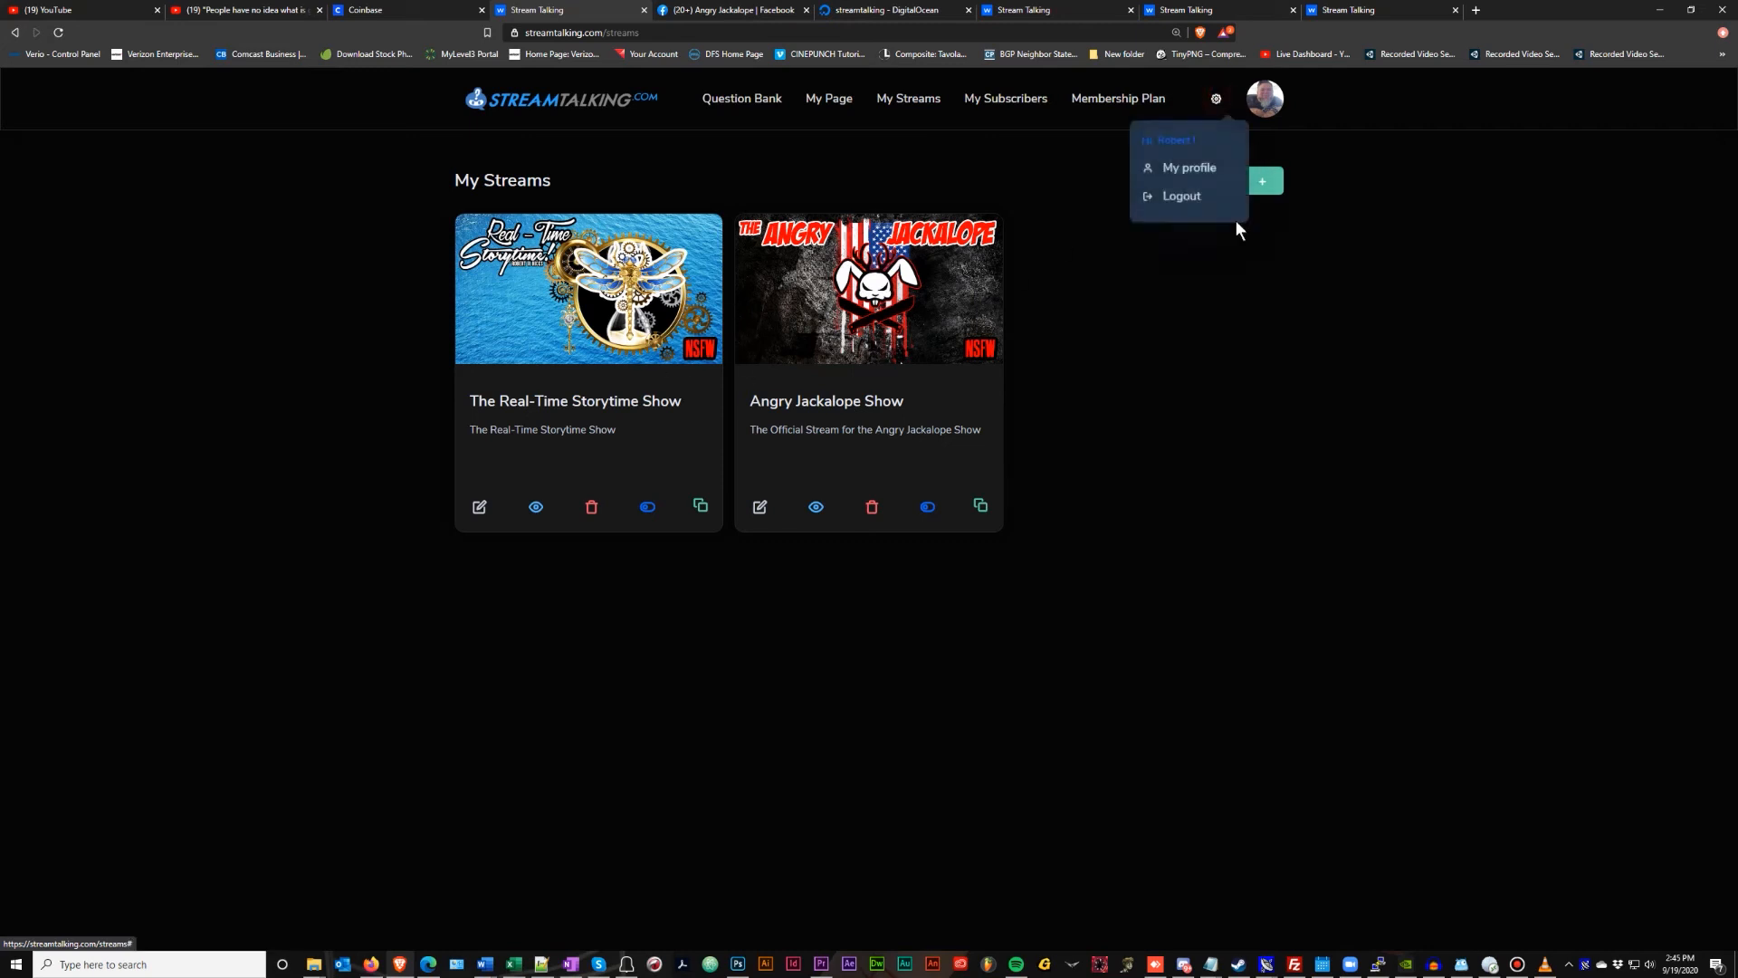
click(1193, 177)
scroll(723, 388, down, 5)
scroll(723, 397, down, 13)
scroll(796, 172, up, 5)
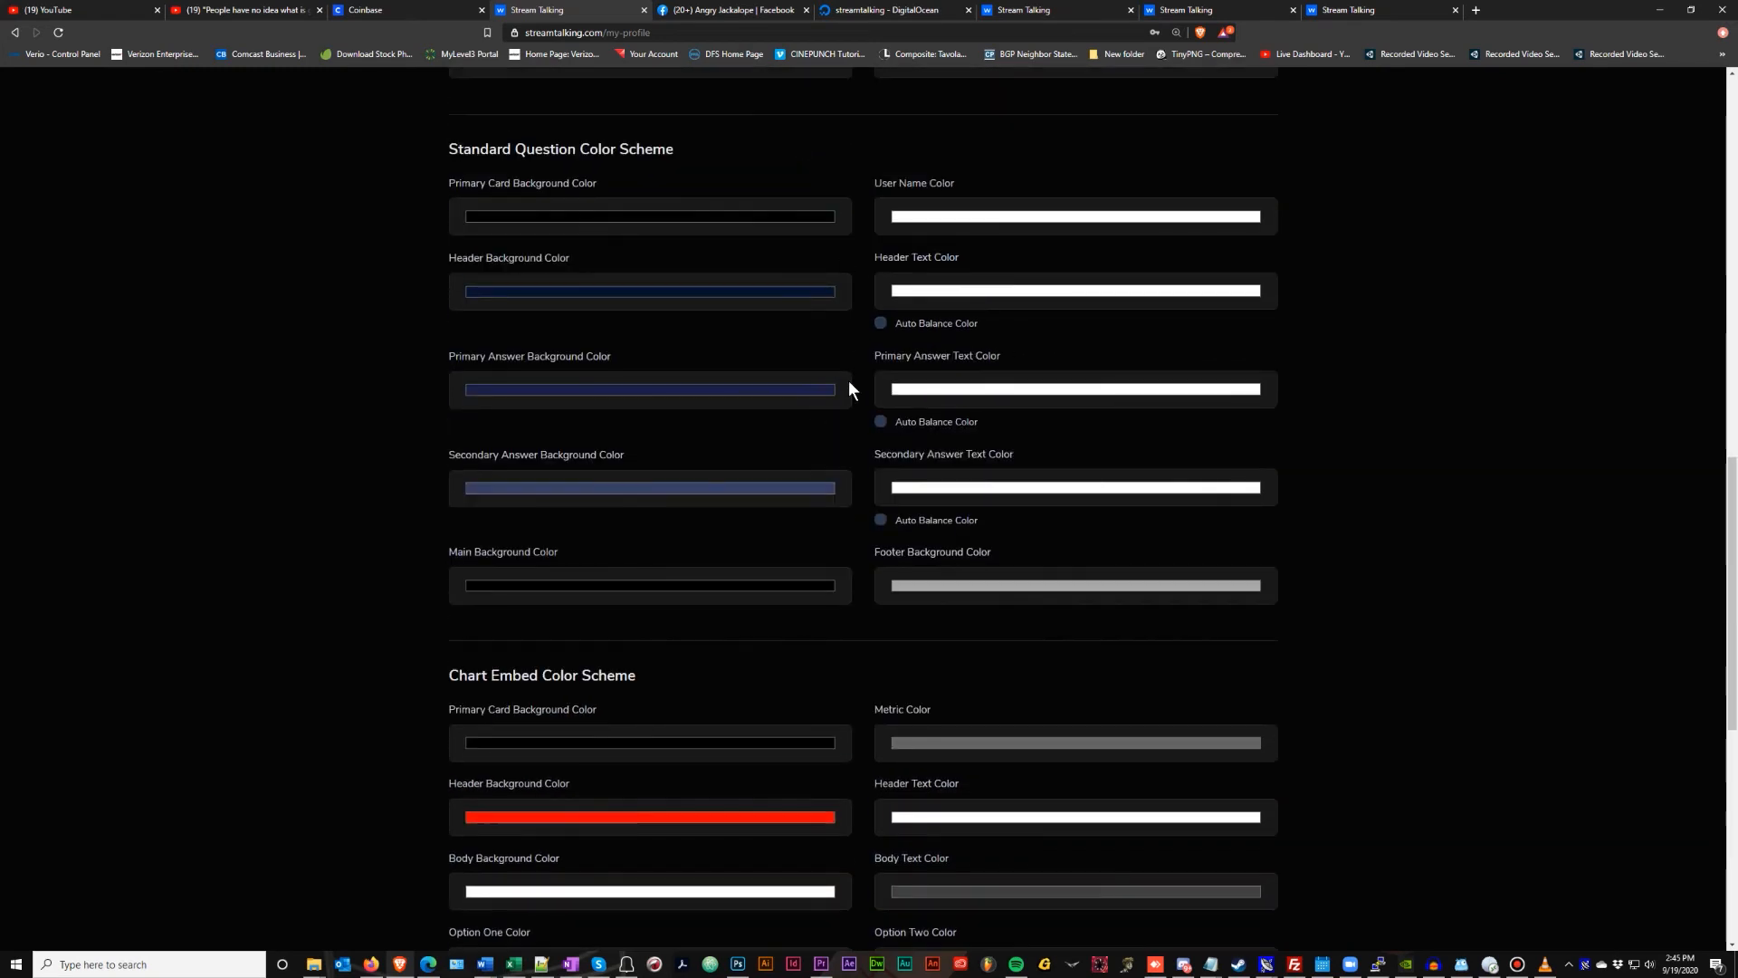
scroll(849, 377, down, 4)
scroll(868, 347, down, 3)
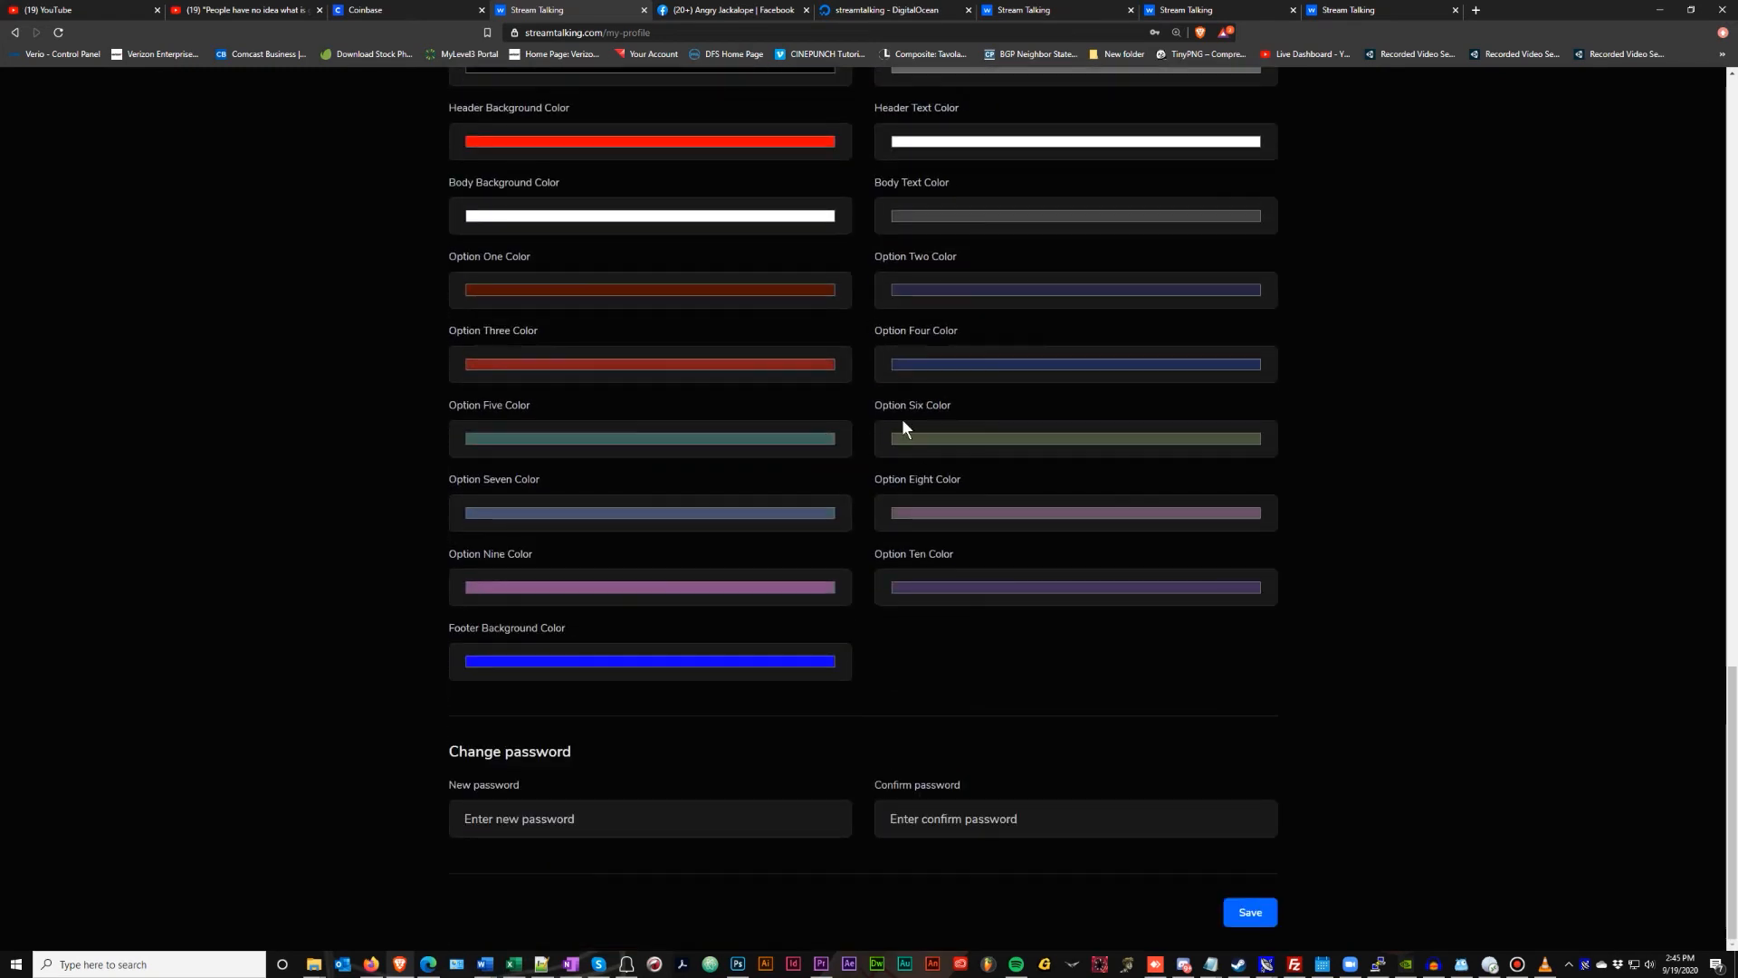
scroll(1068, 435, up, 10)
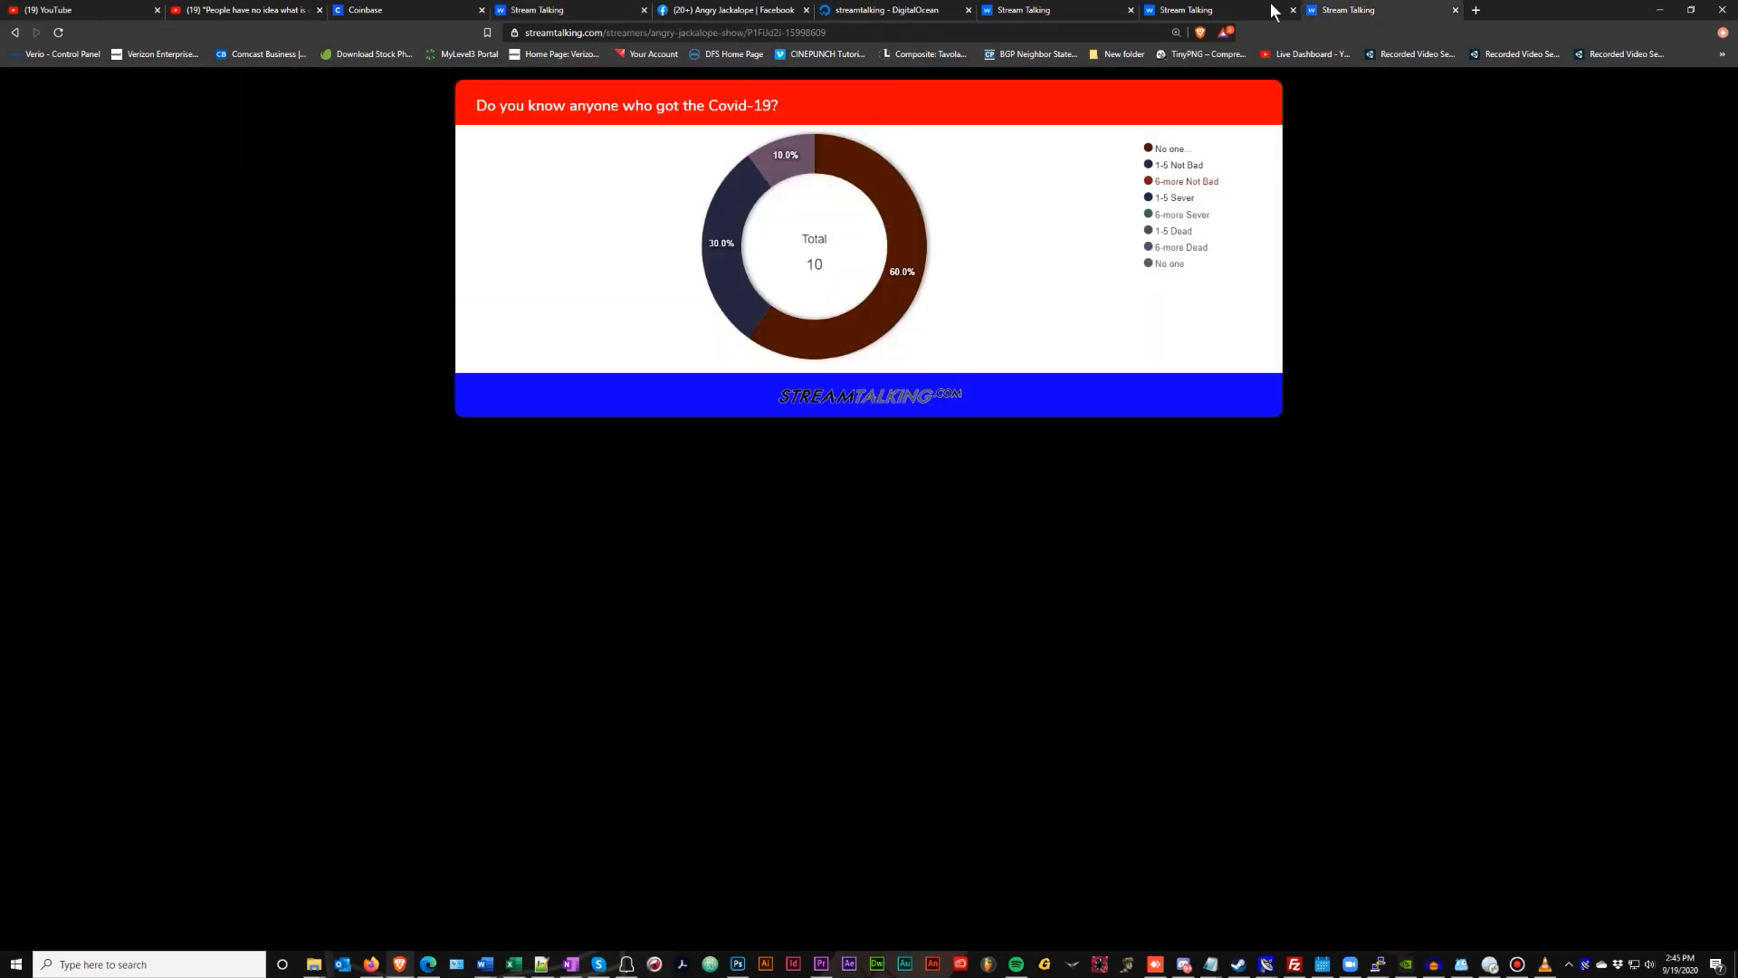
click(1197, 10)
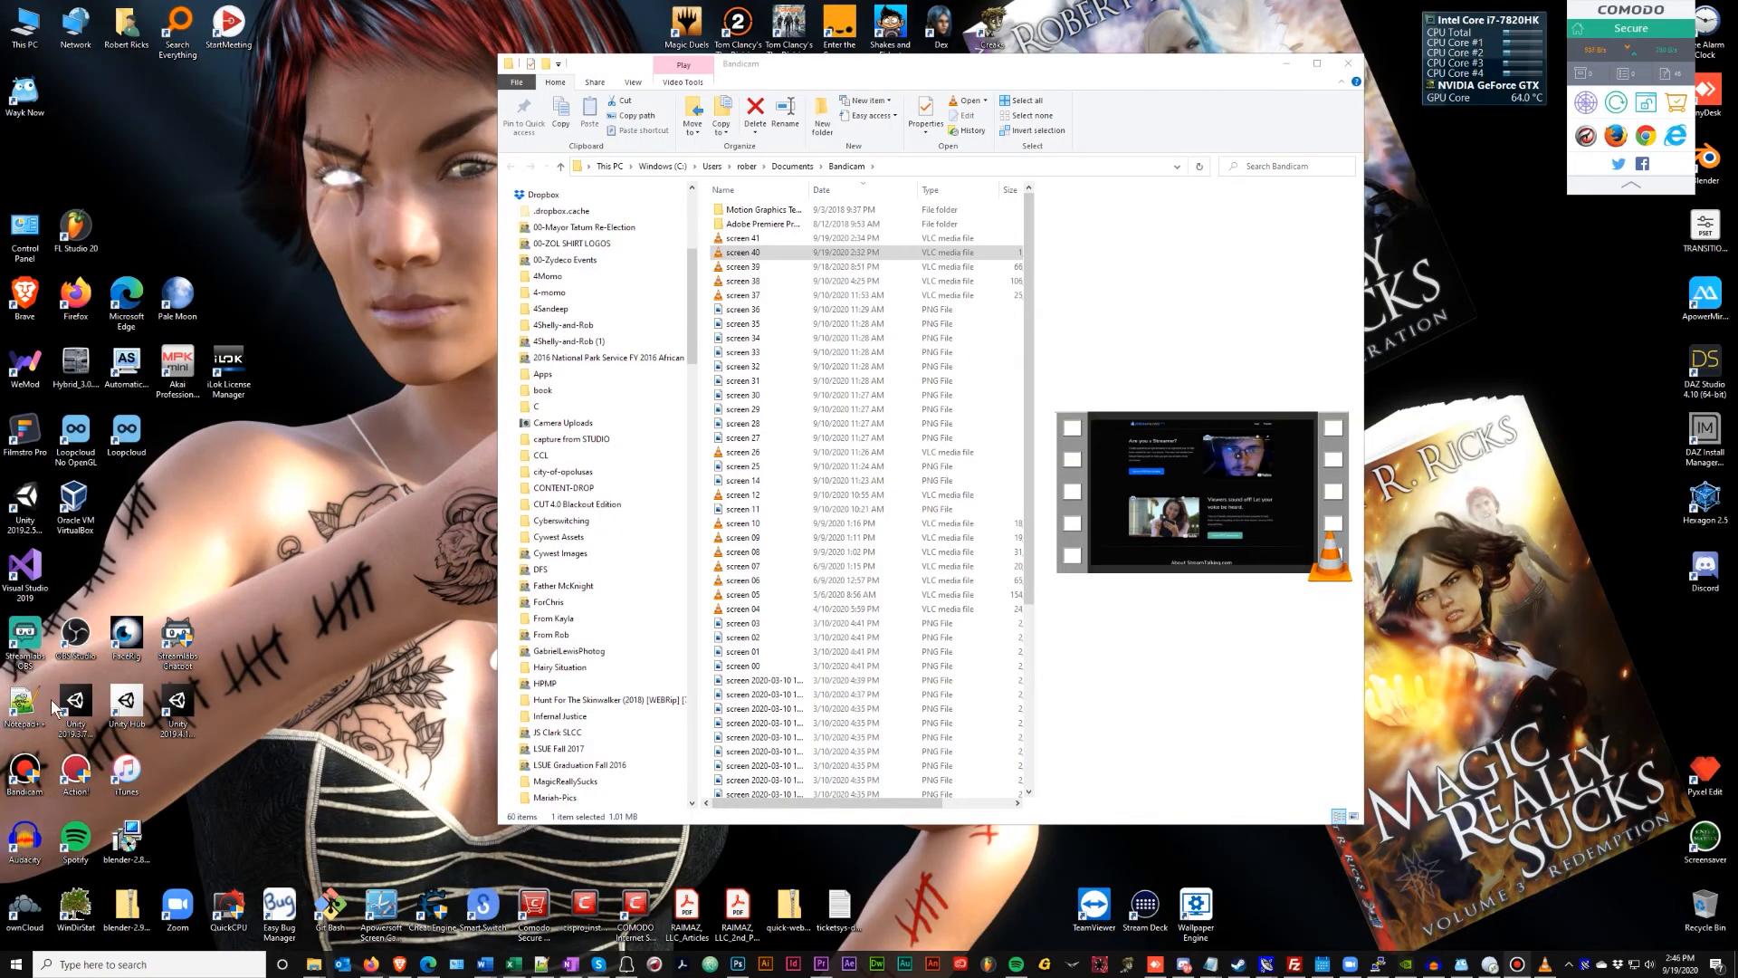
Launch Streamlabs OBS as administrator from its desktop shortcut and minimize File Explorer
right_click(4, 668)
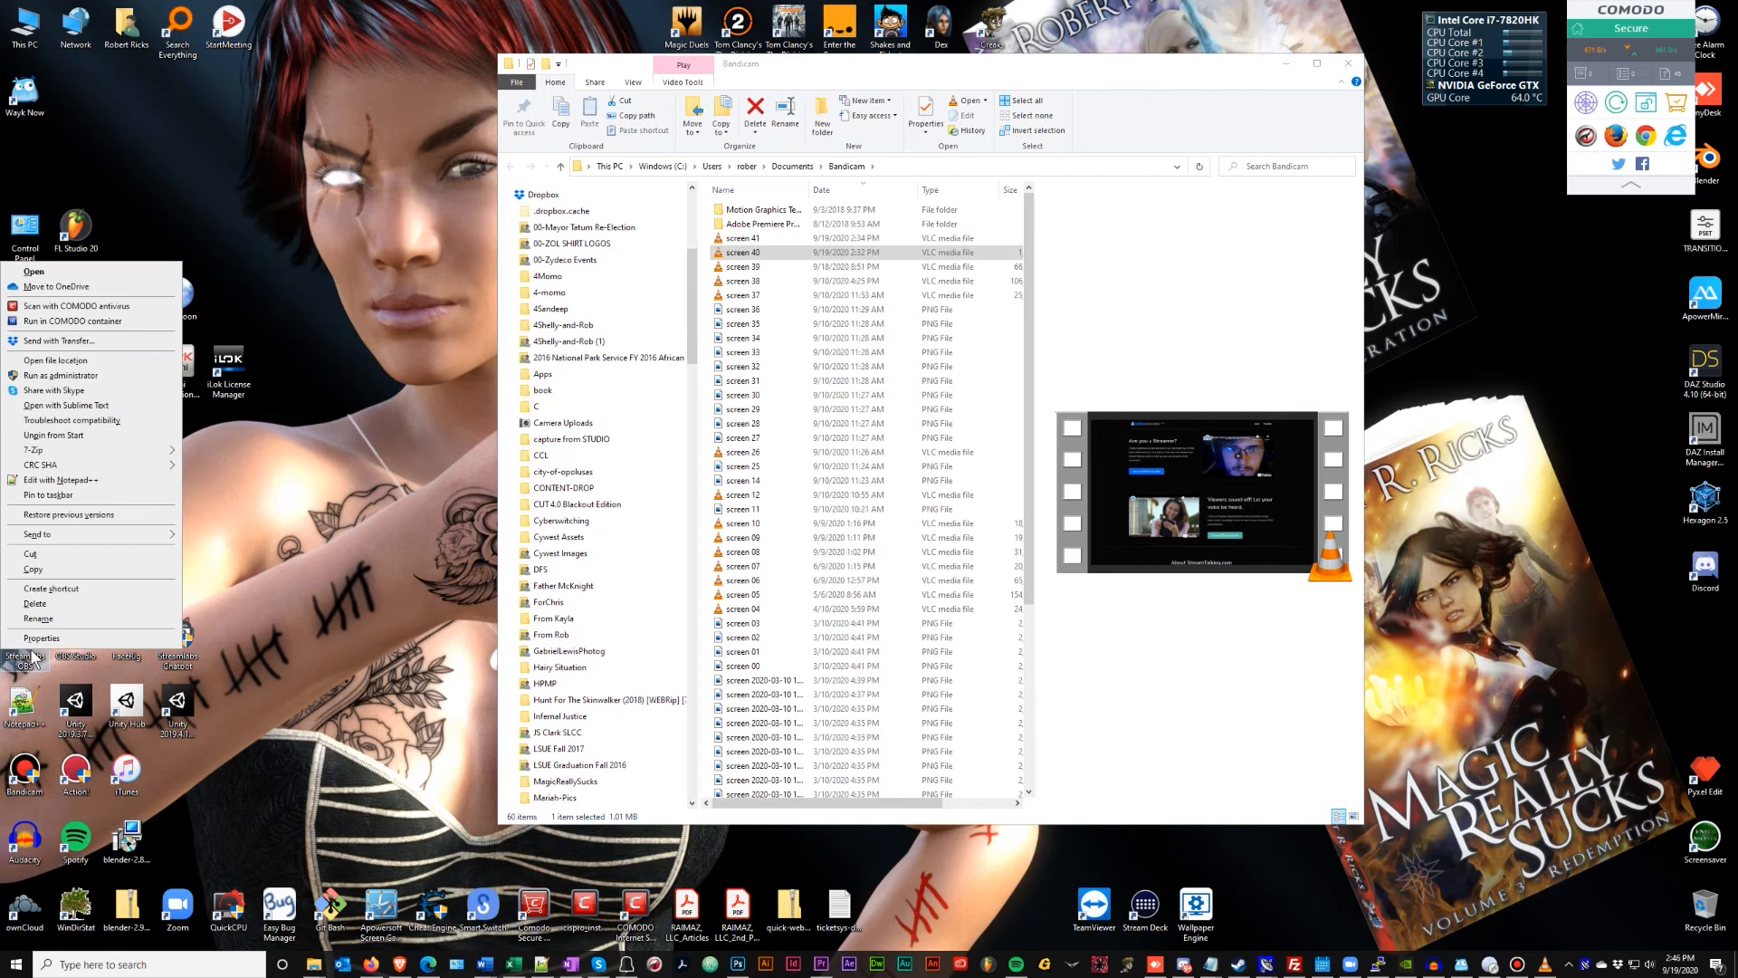
click(99, 375)
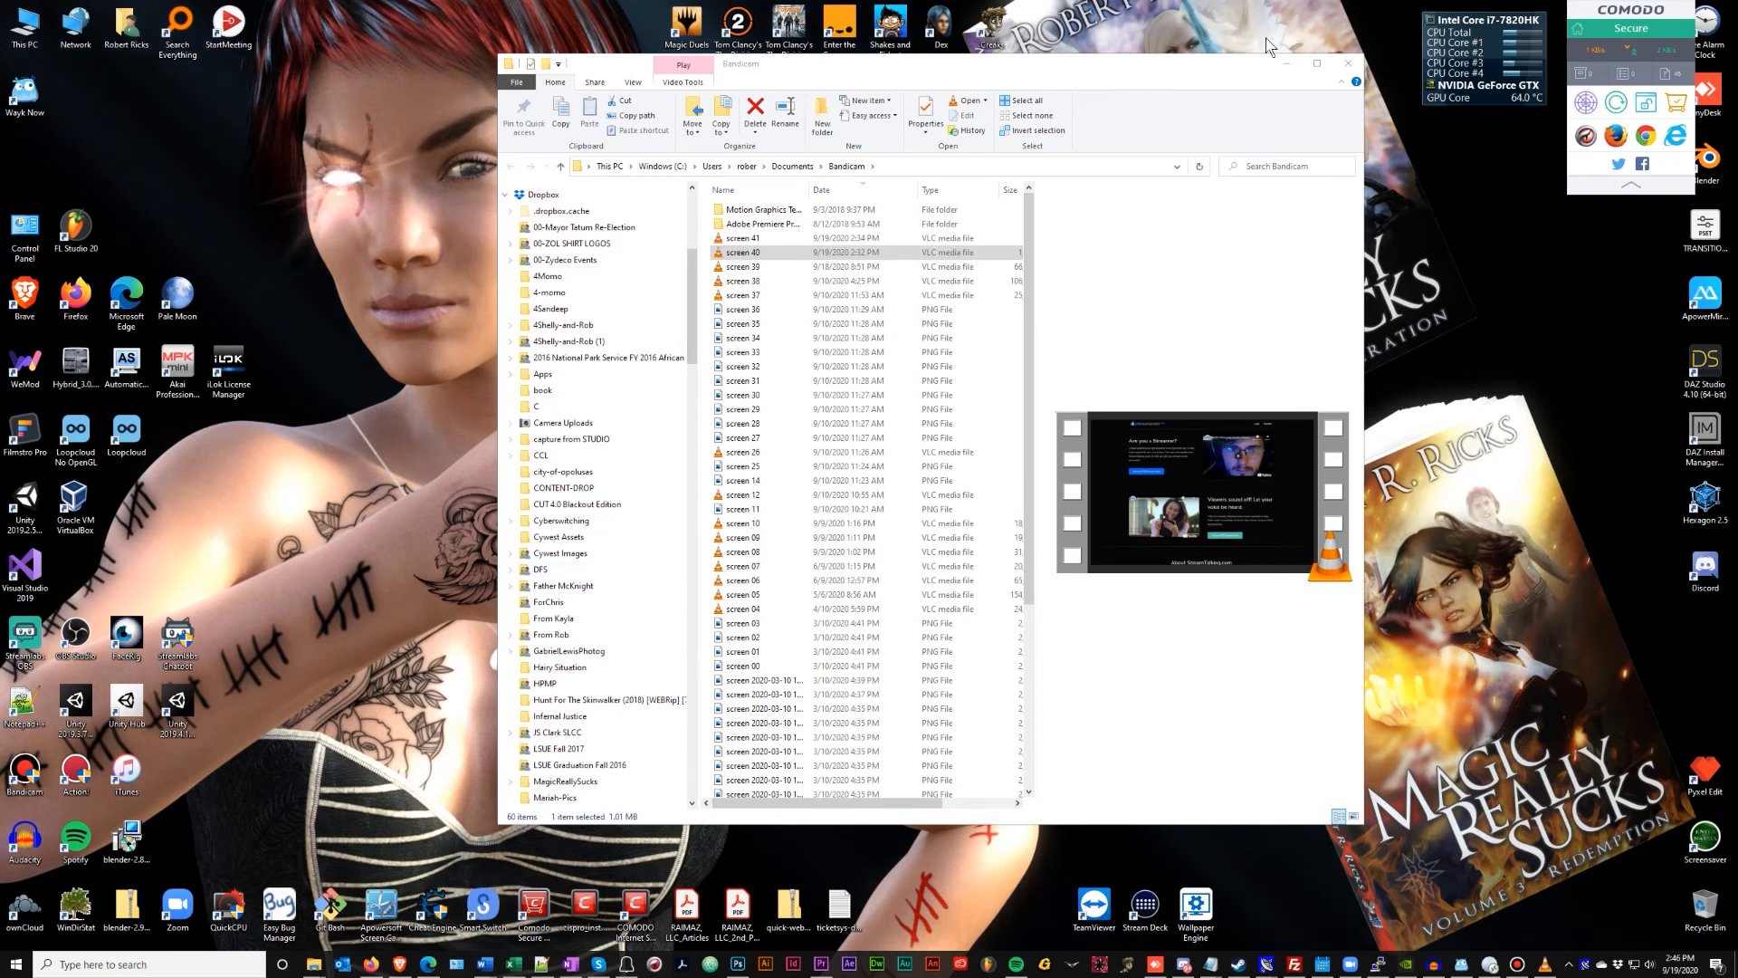
click(1287, 64)
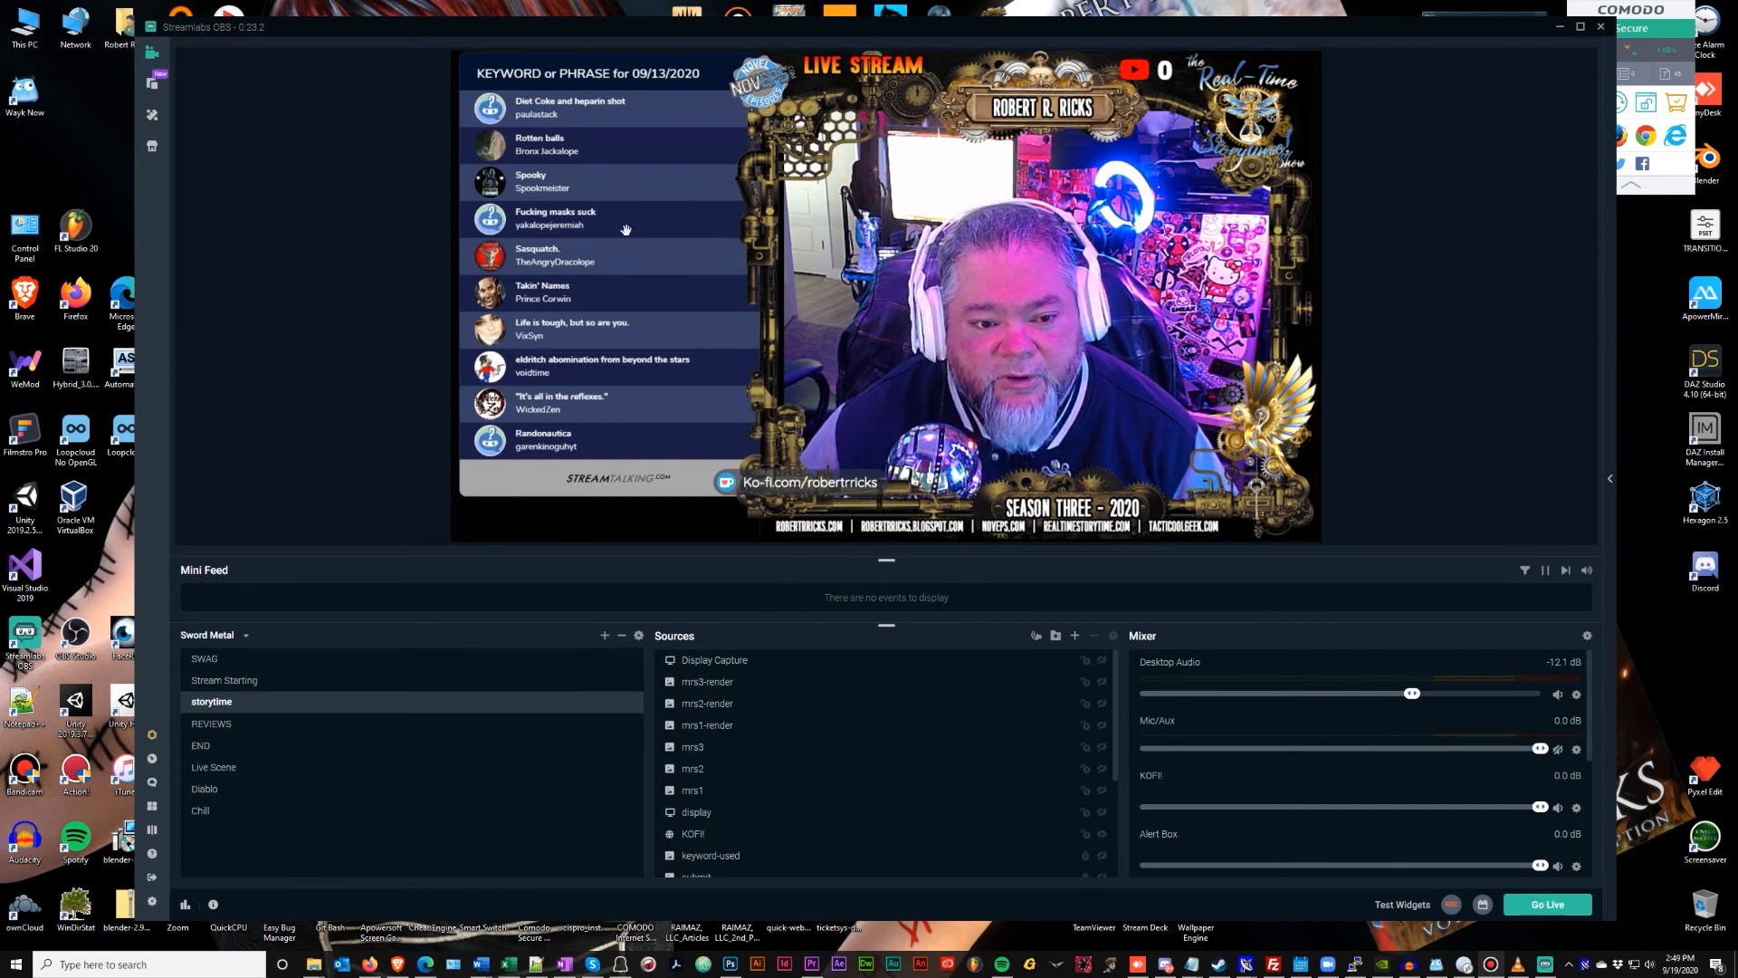
Hide the Streamtalking source and add a new Browser Source named 'chart' to the storytime scene
scroll(844, 721, down, 3)
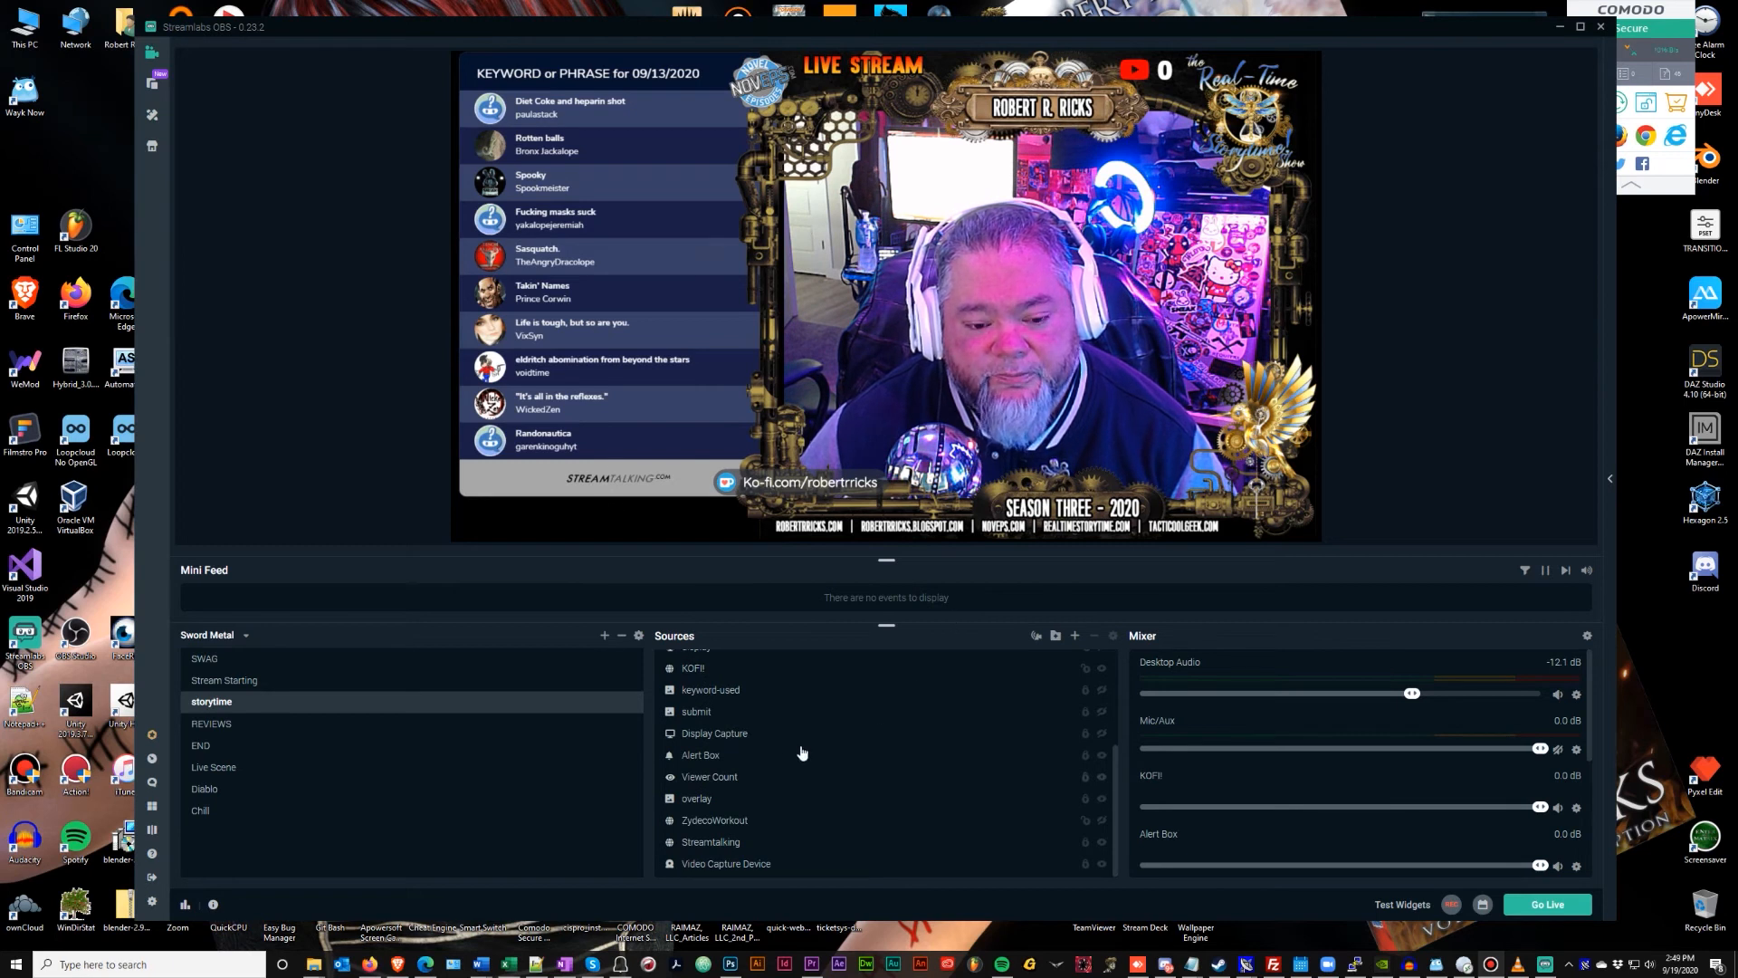
click(1102, 842)
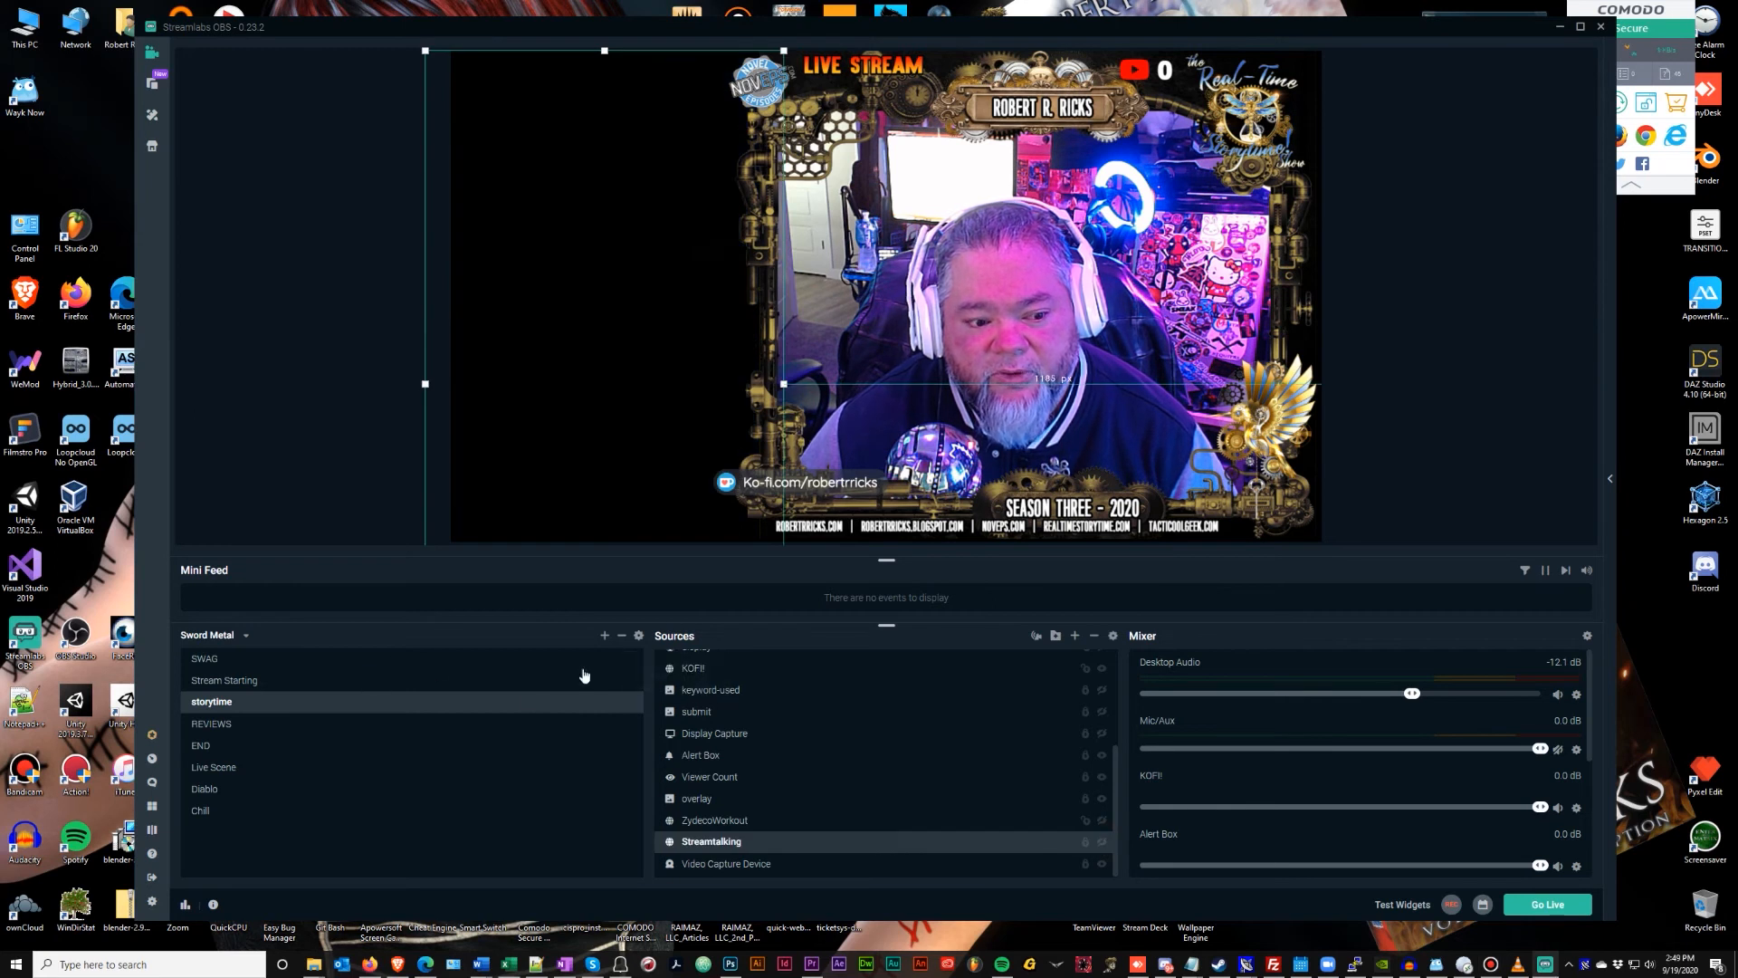
click(1075, 636)
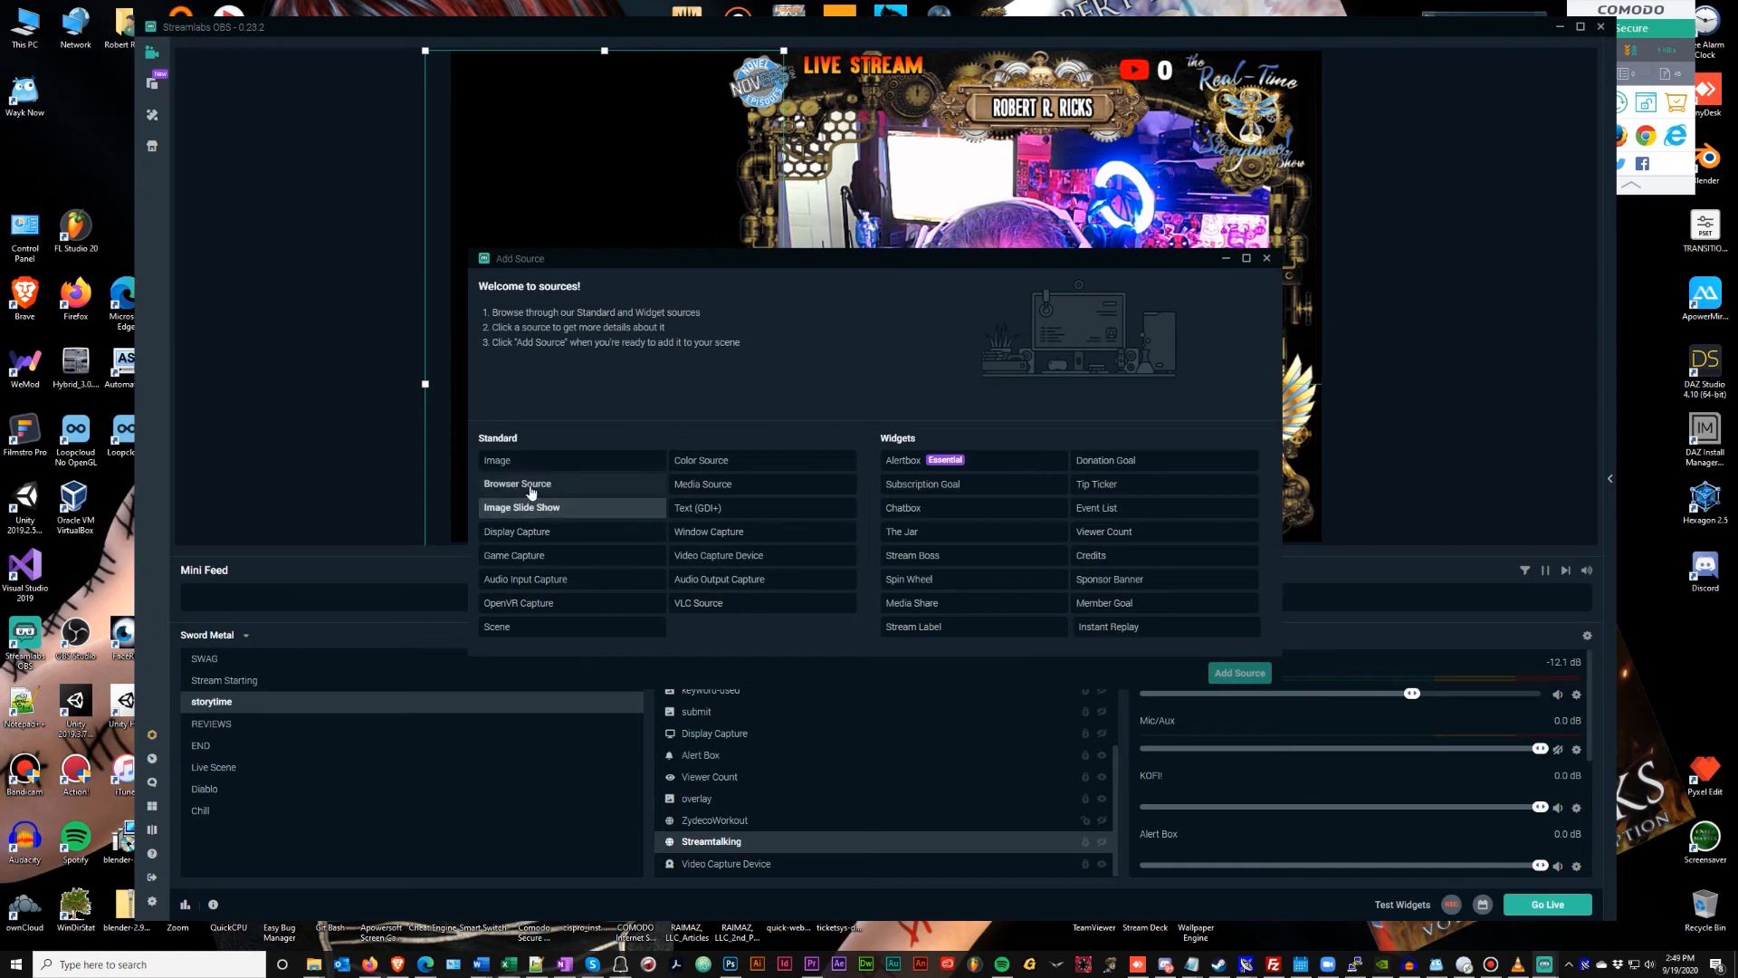
click(531, 491)
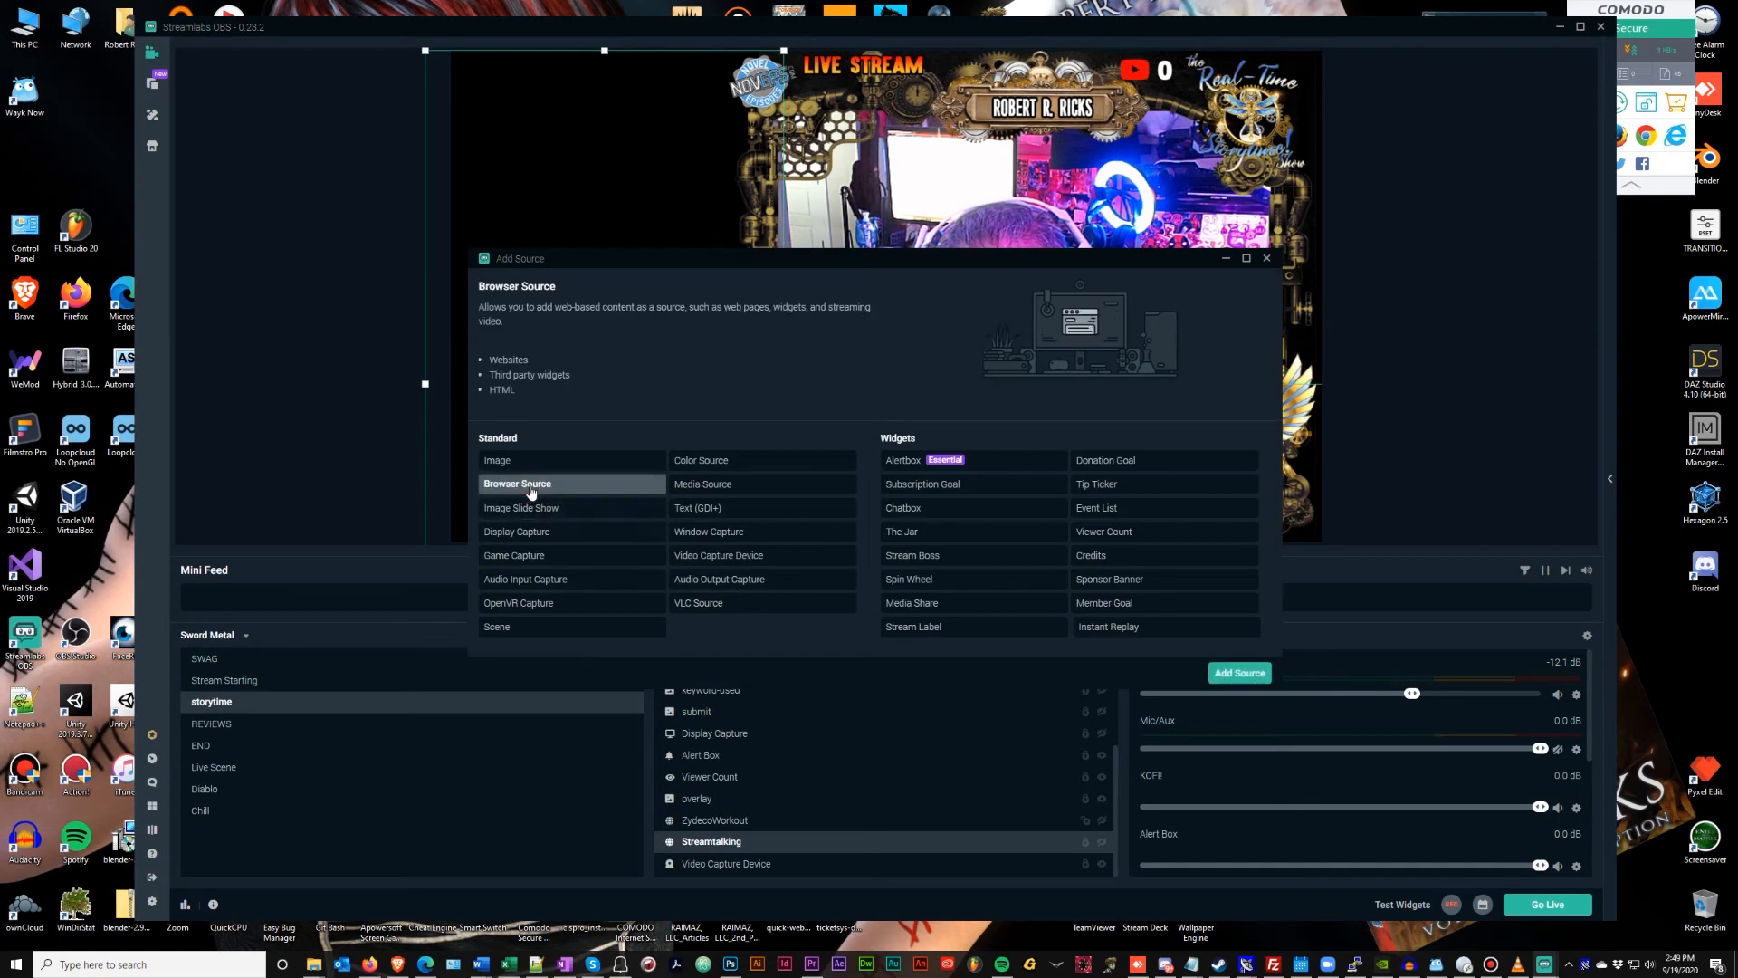
click(1231, 675)
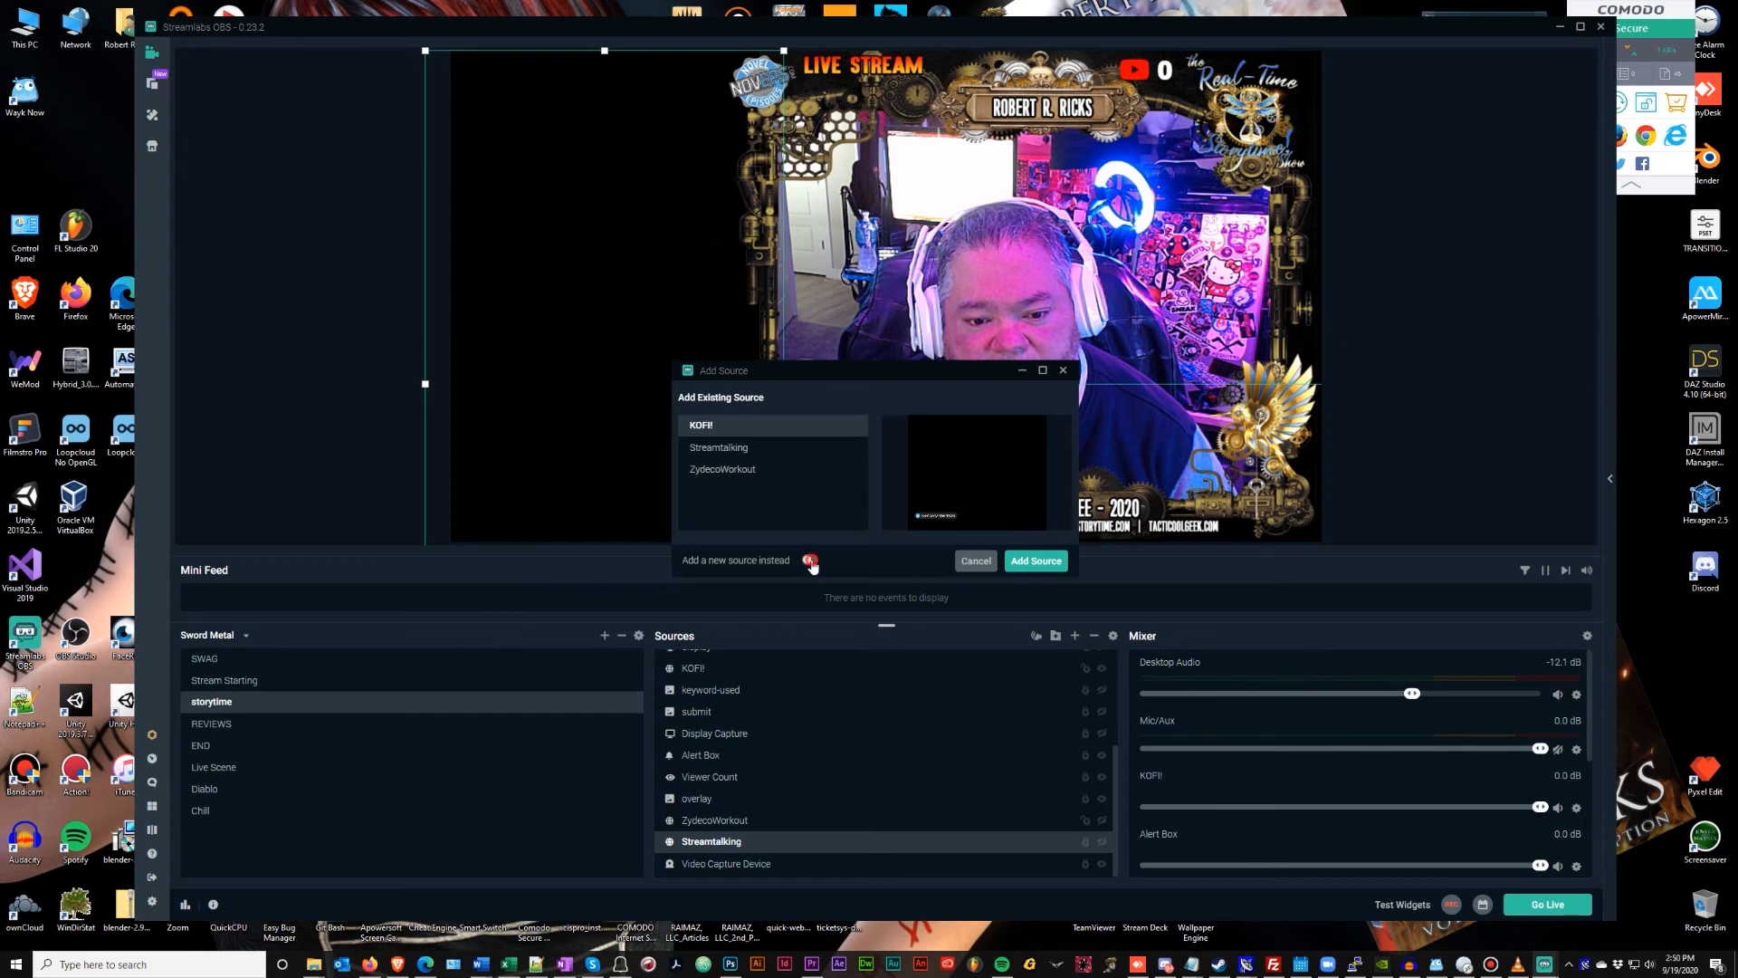
click(810, 560)
triple_click(769, 446)
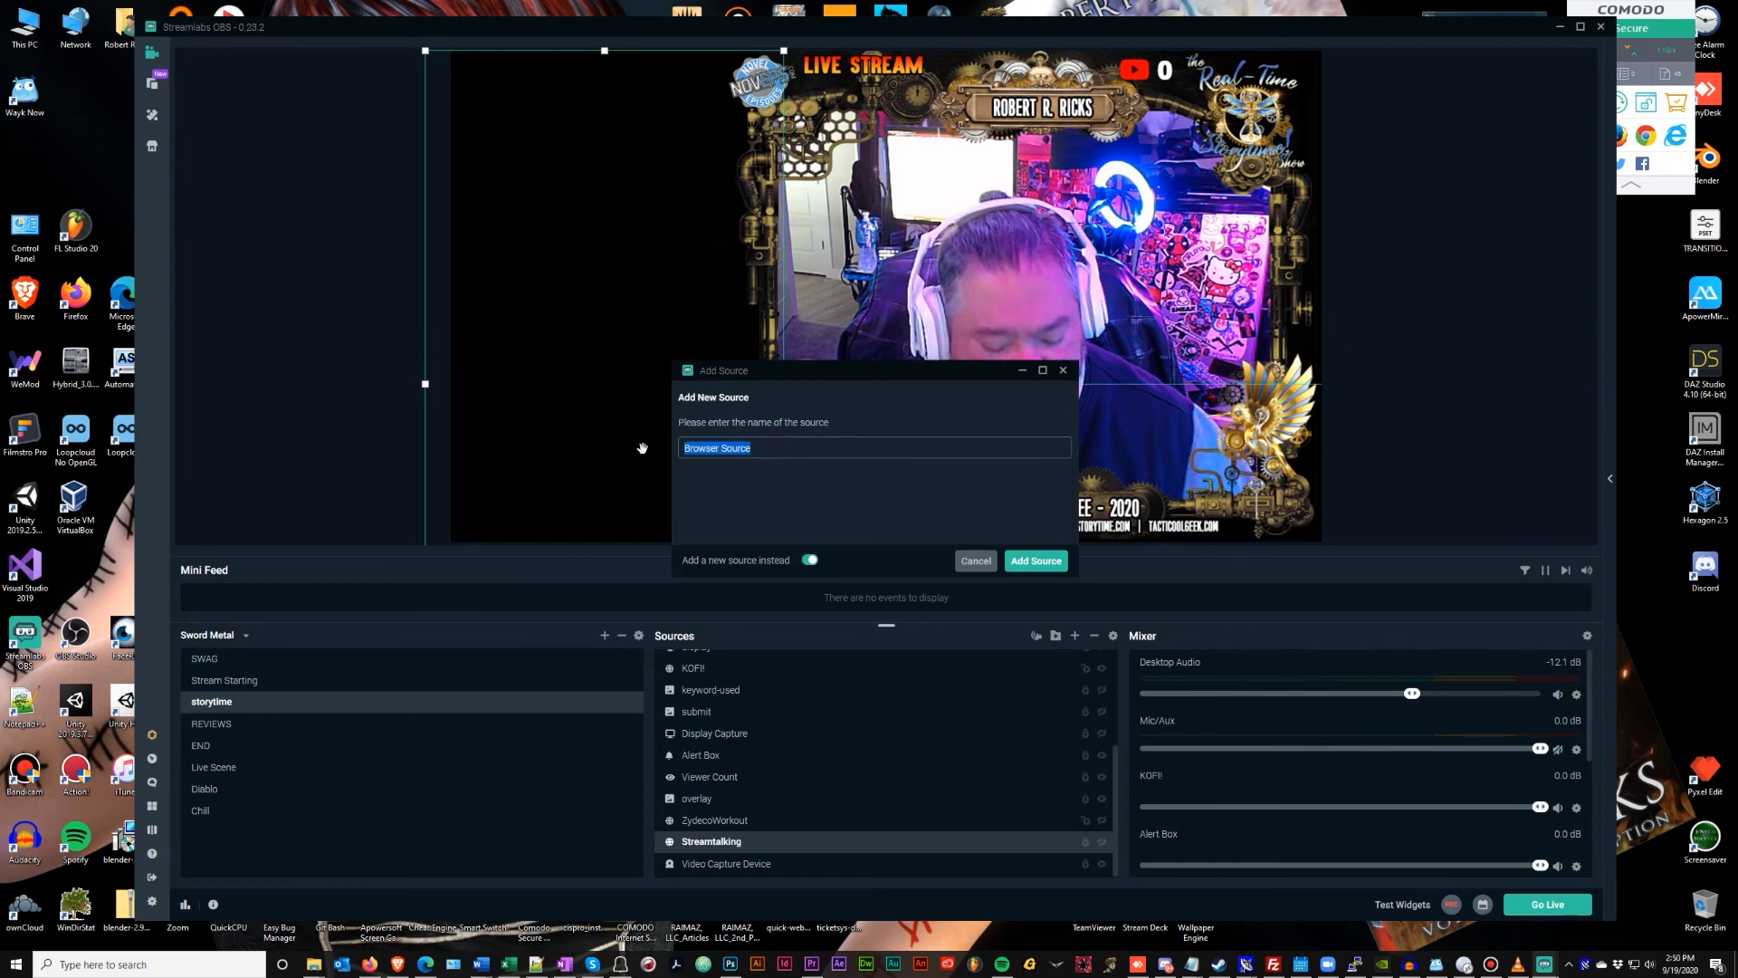
text(chart)
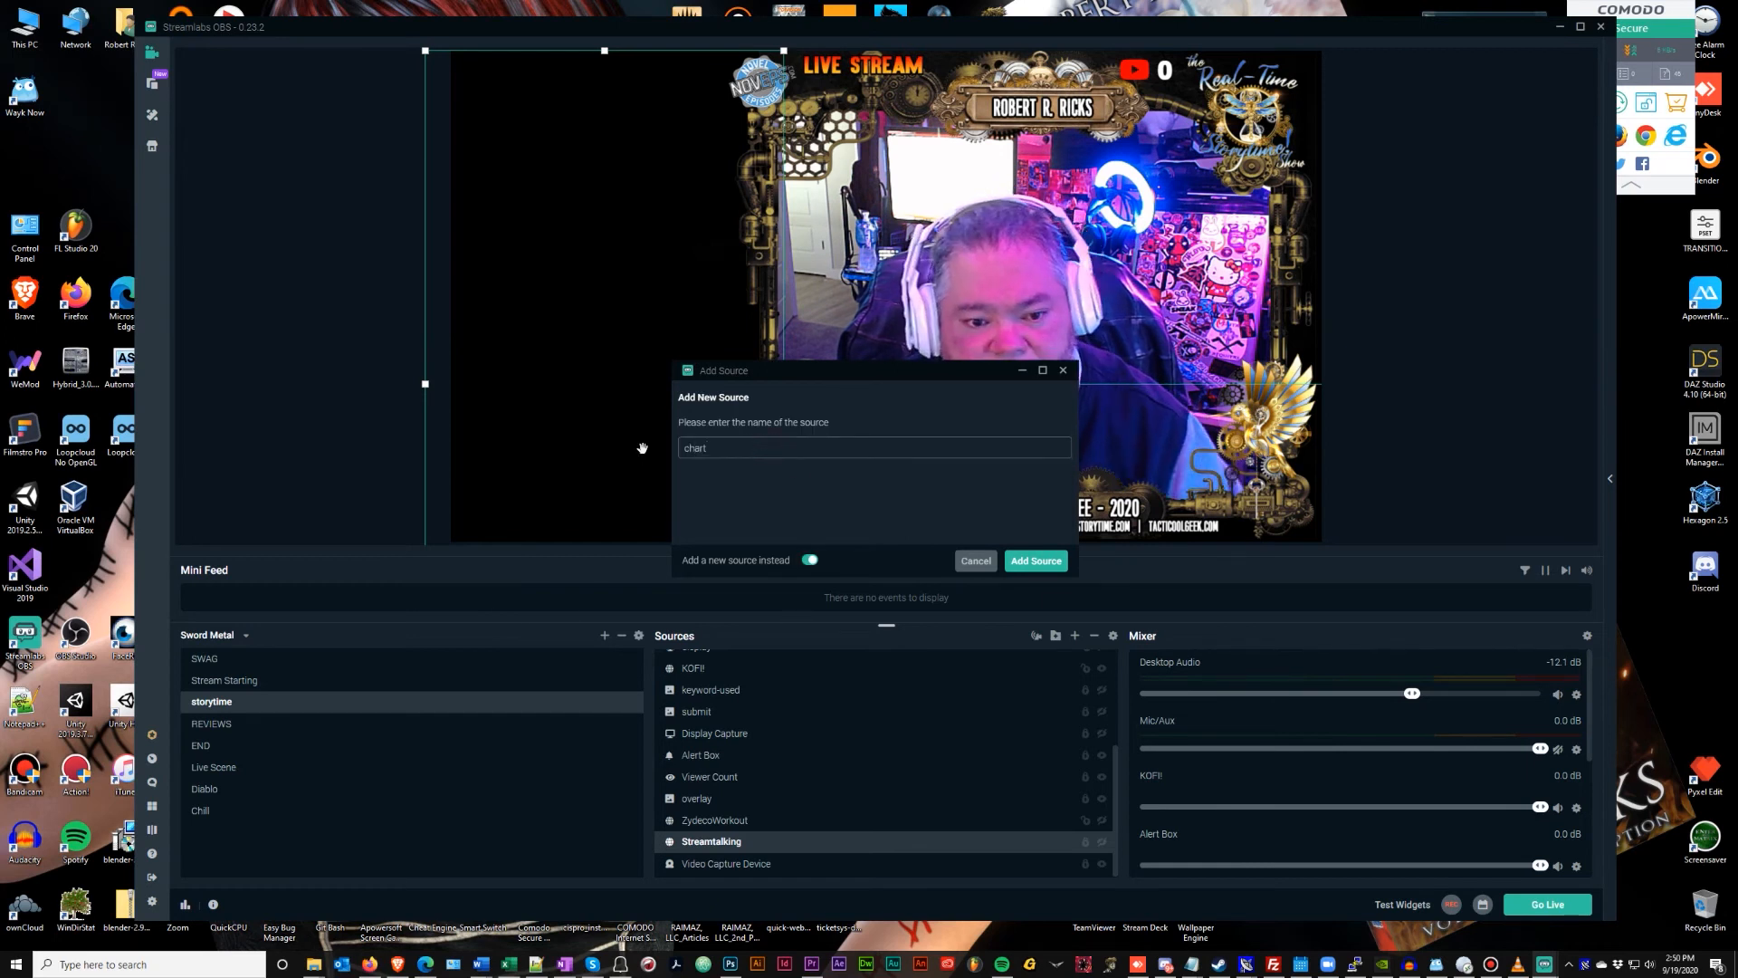
click(1025, 562)
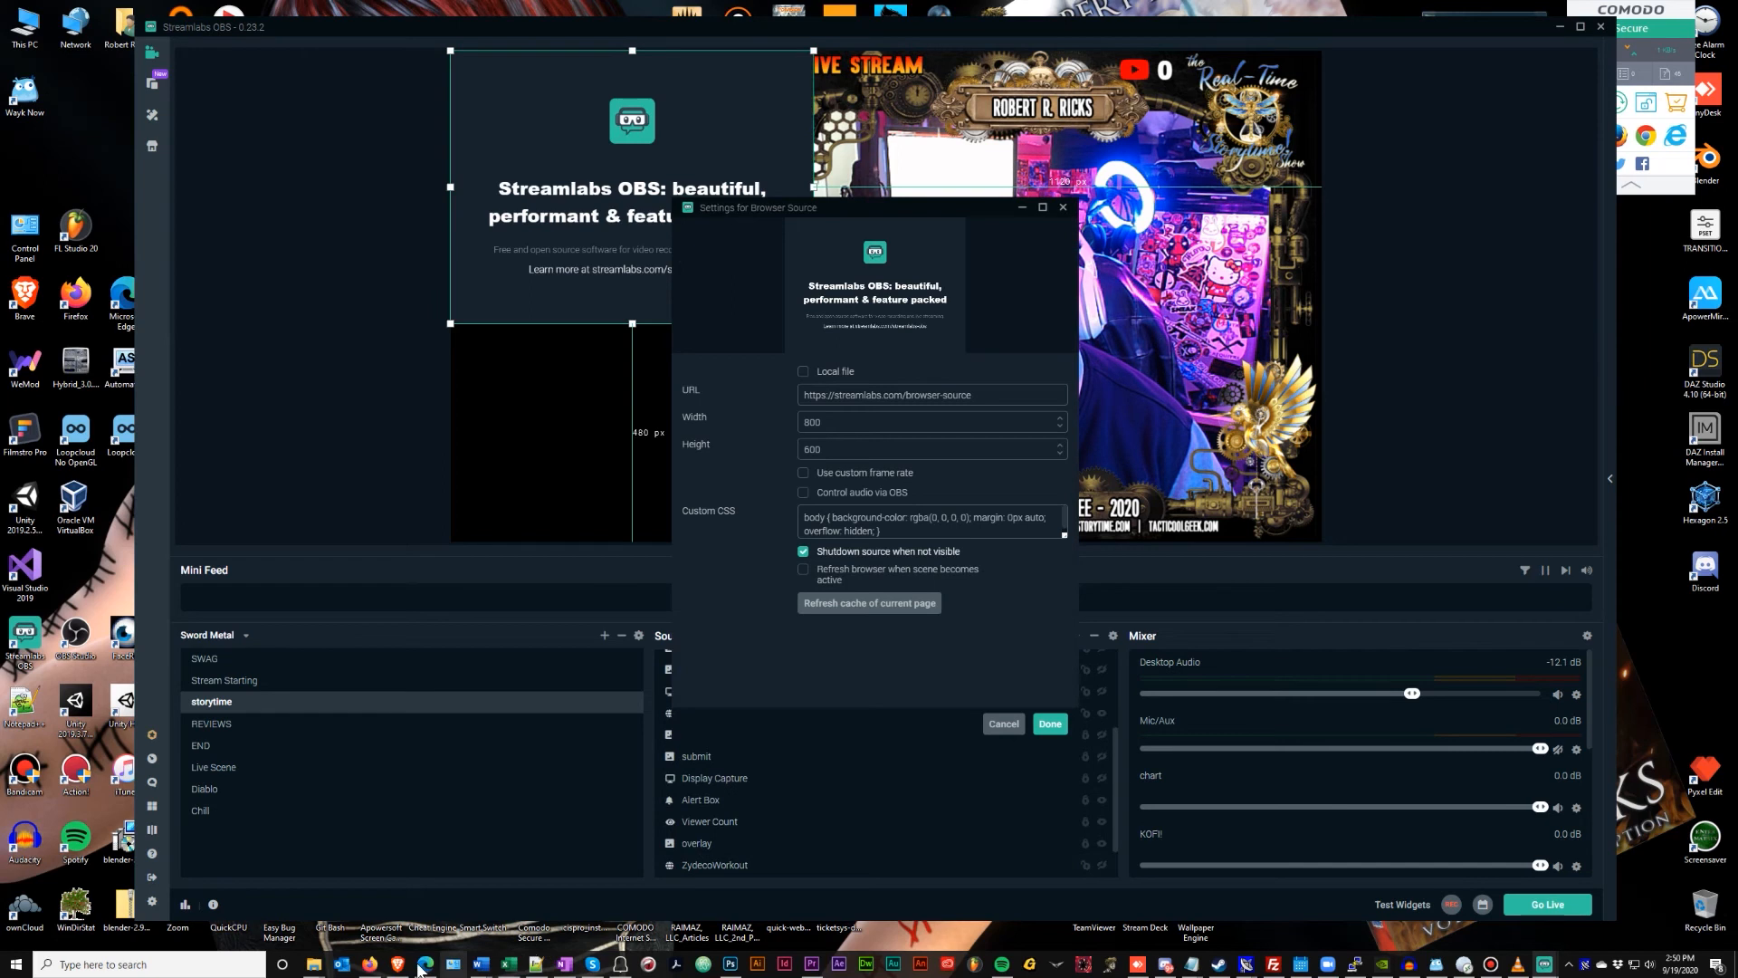
mouse_move(401, 966)
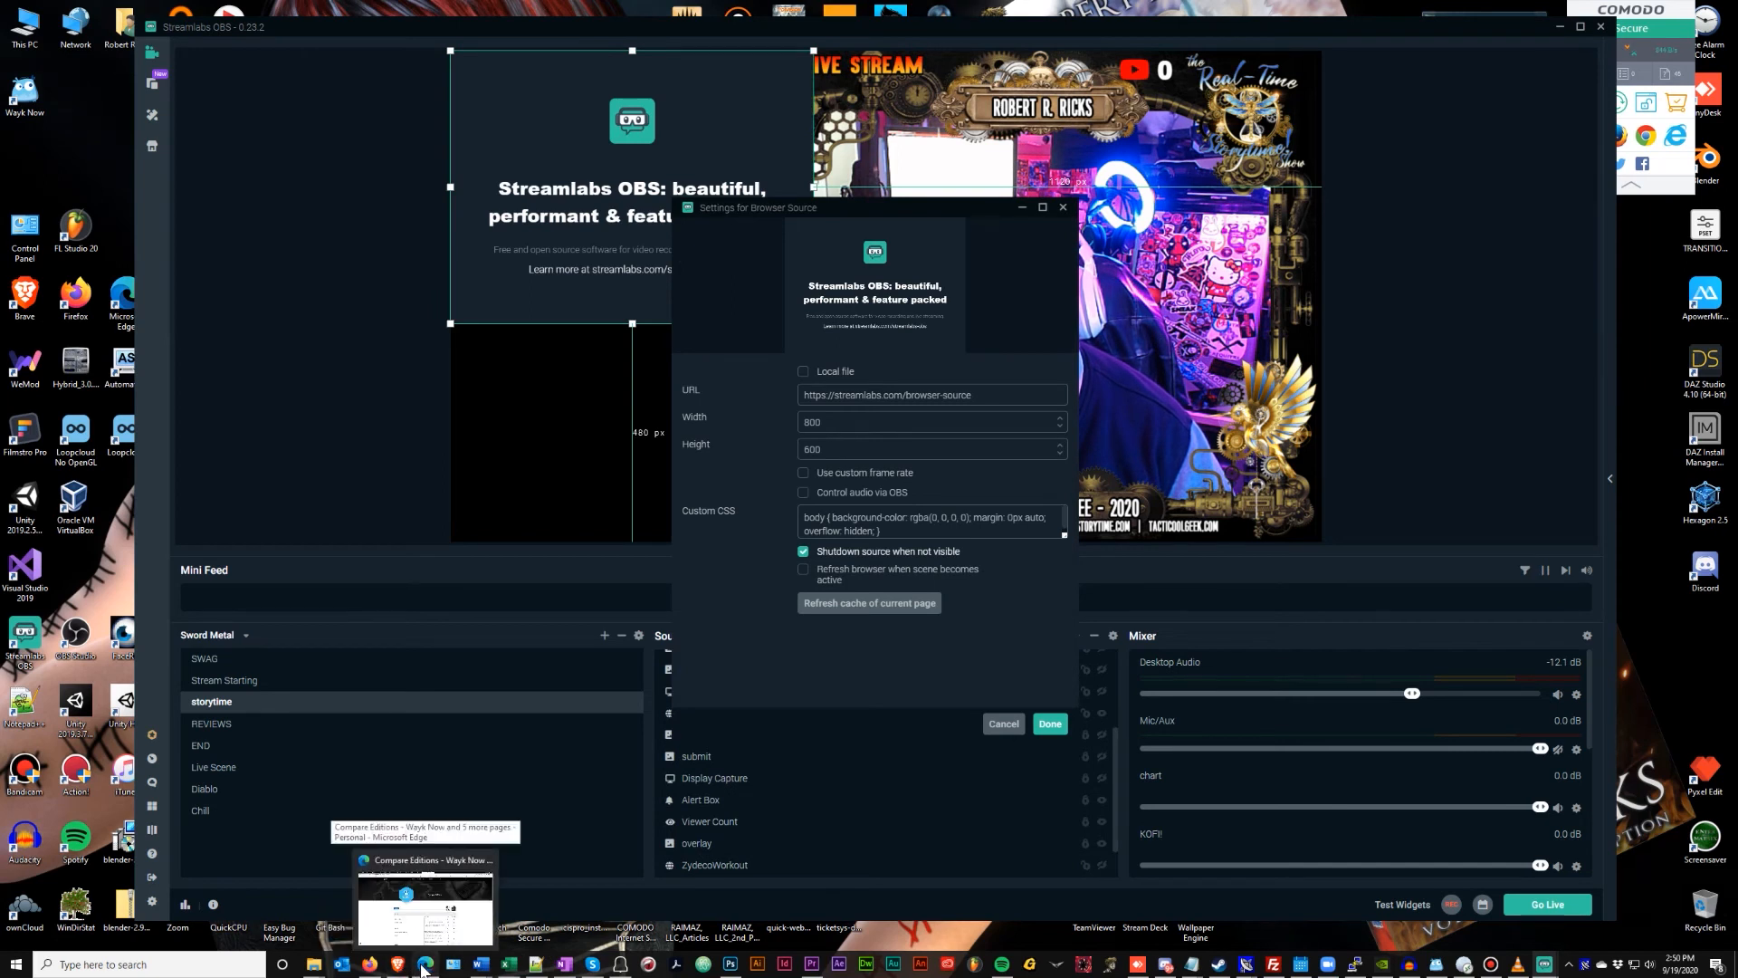
click(423, 967)
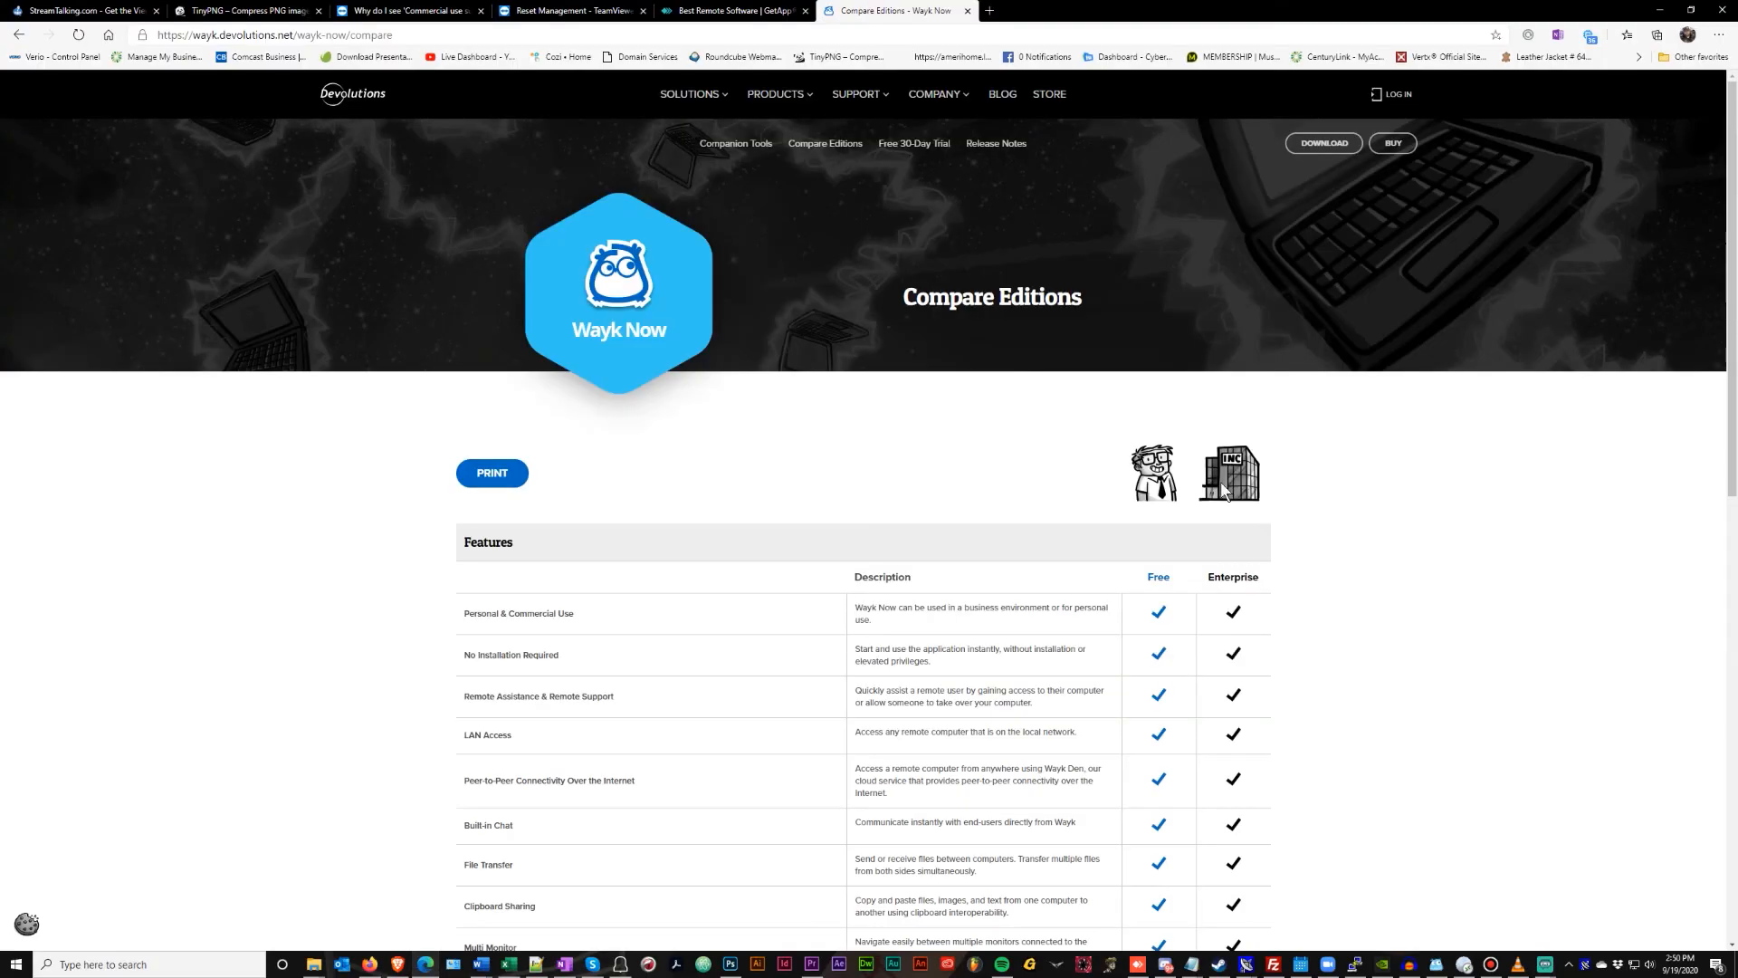
Close the Wayk Now window and copy the Covid-19 poll chart page's URL from Brave
click(1719, 11)
click(398, 964)
click(1350, 9)
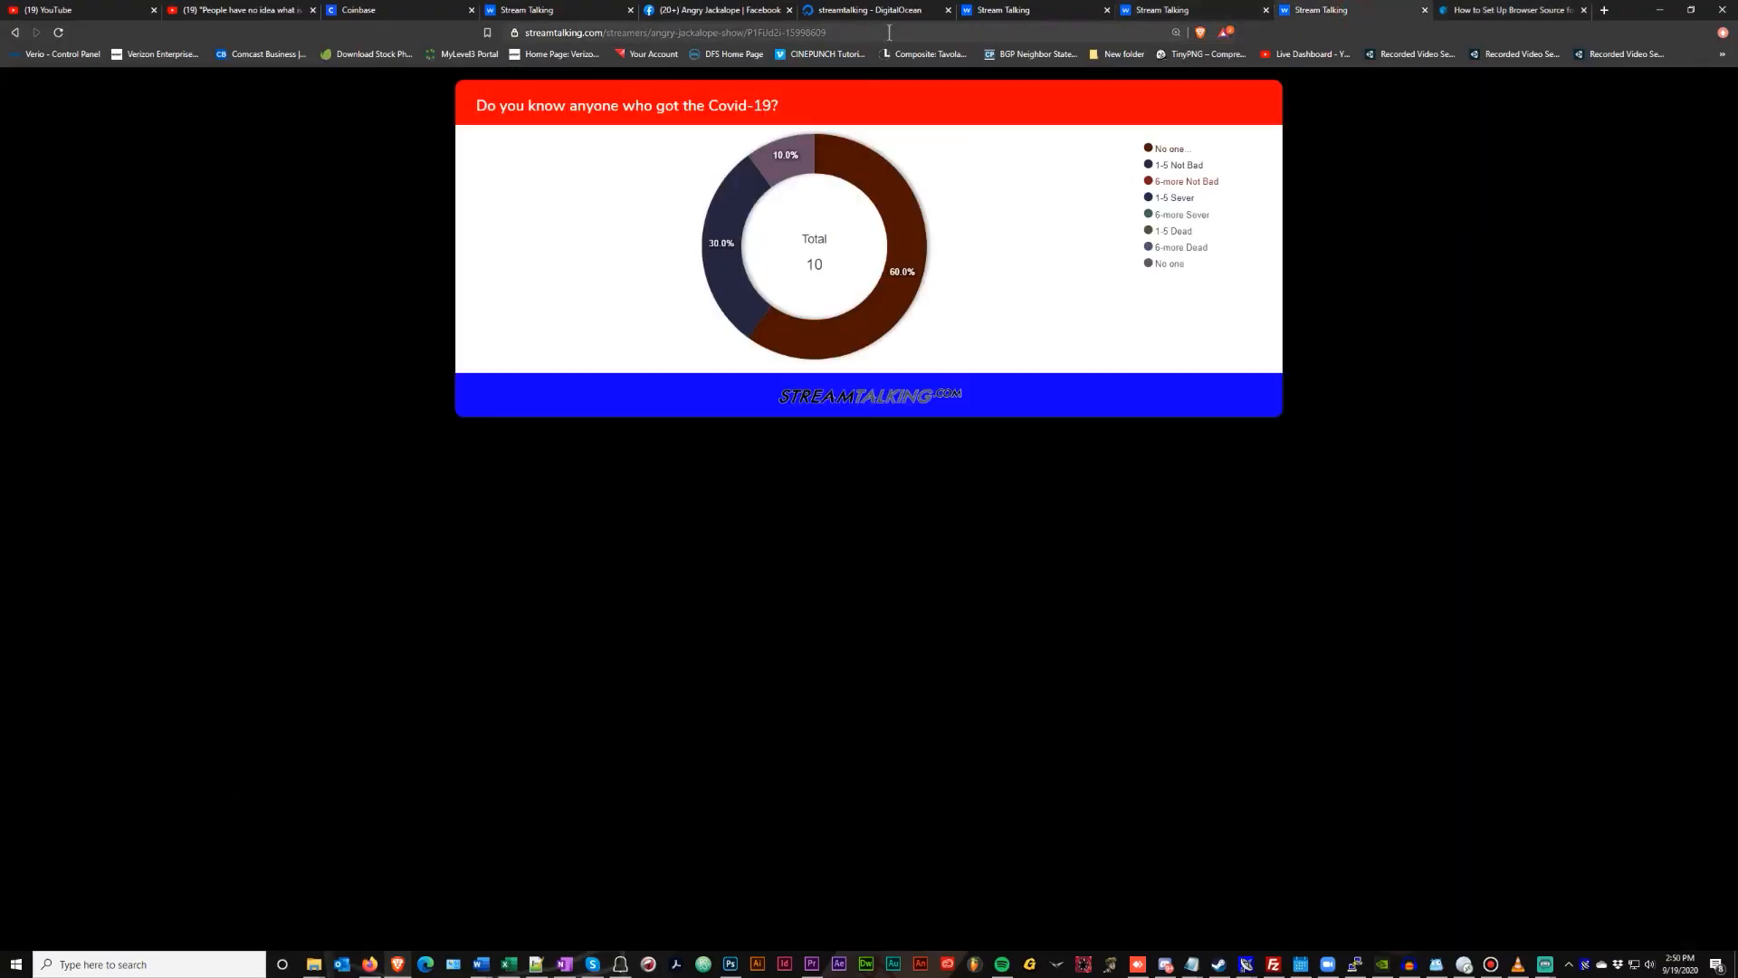
click(795, 31)
click(839, 31)
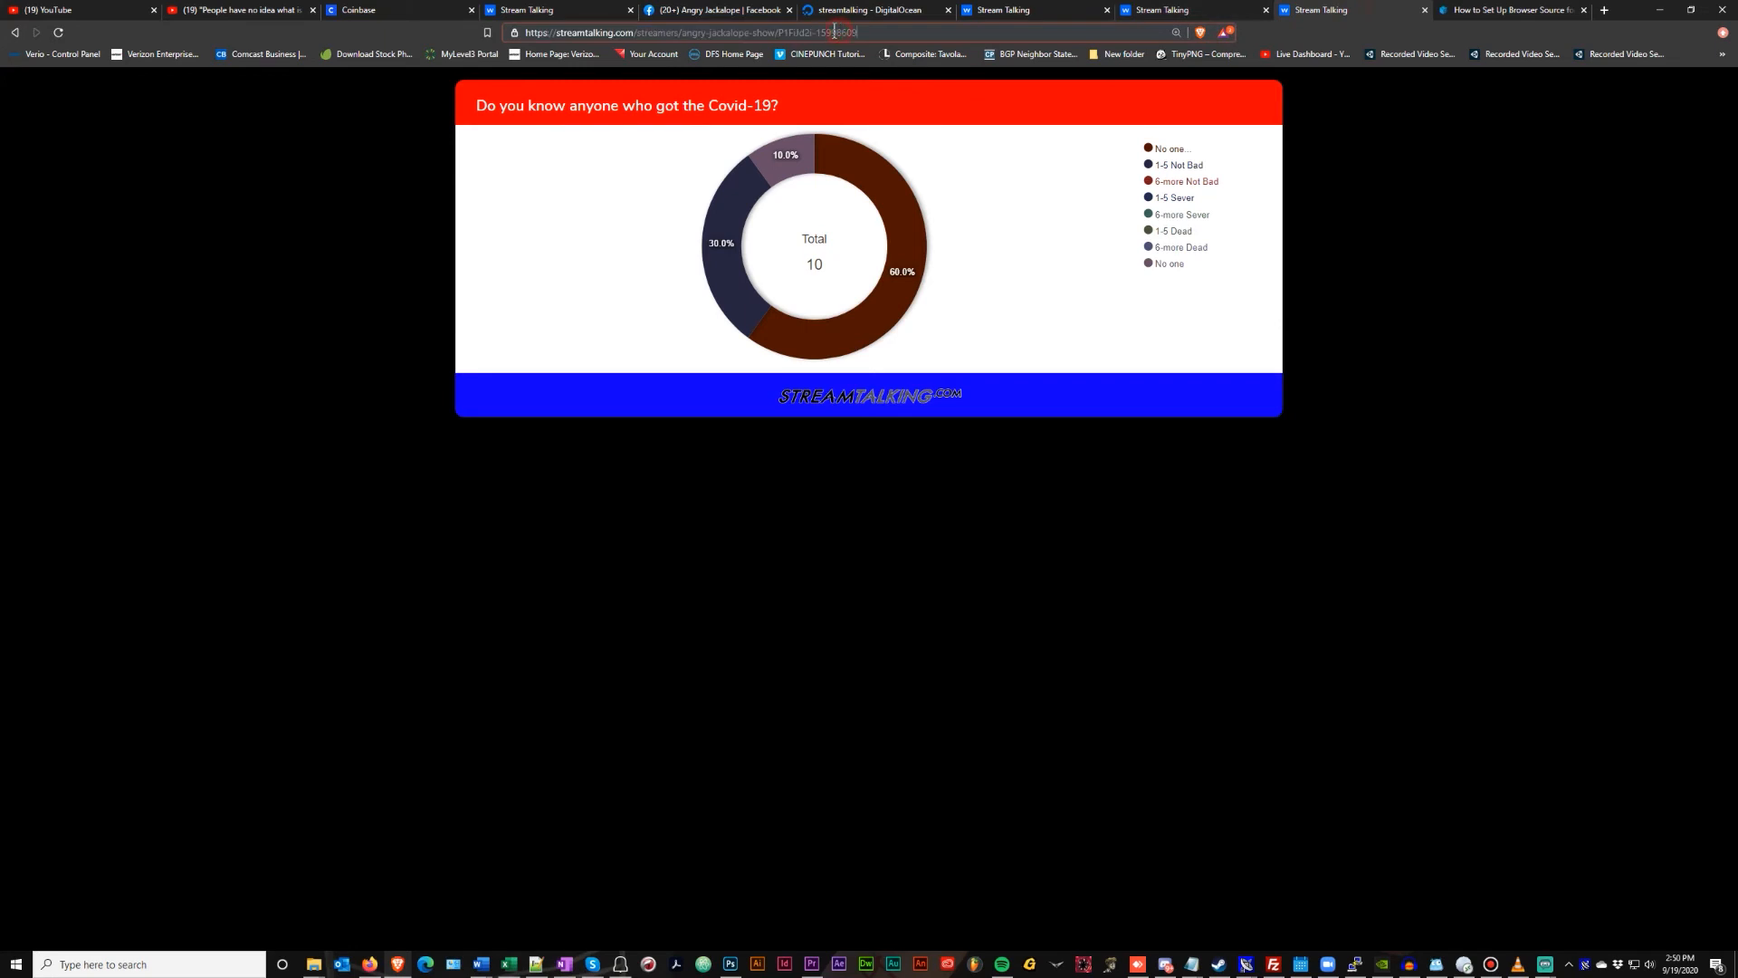
drag(858, 32, 462, 62)
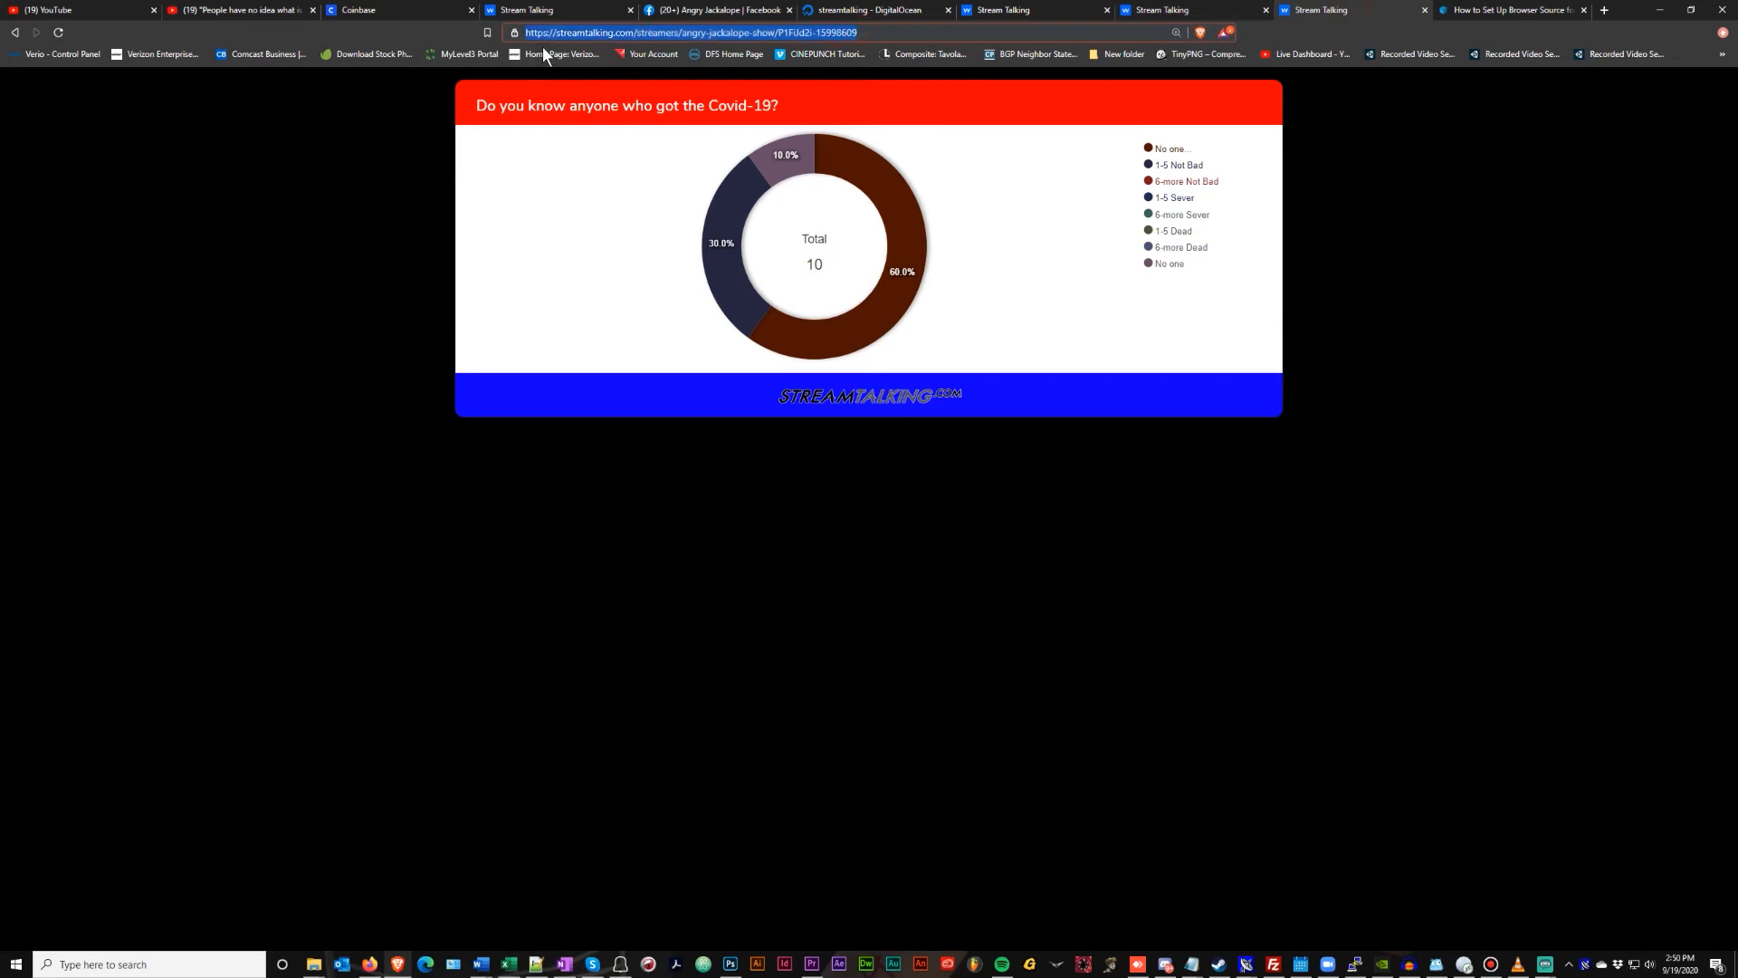
right_click(560, 31)
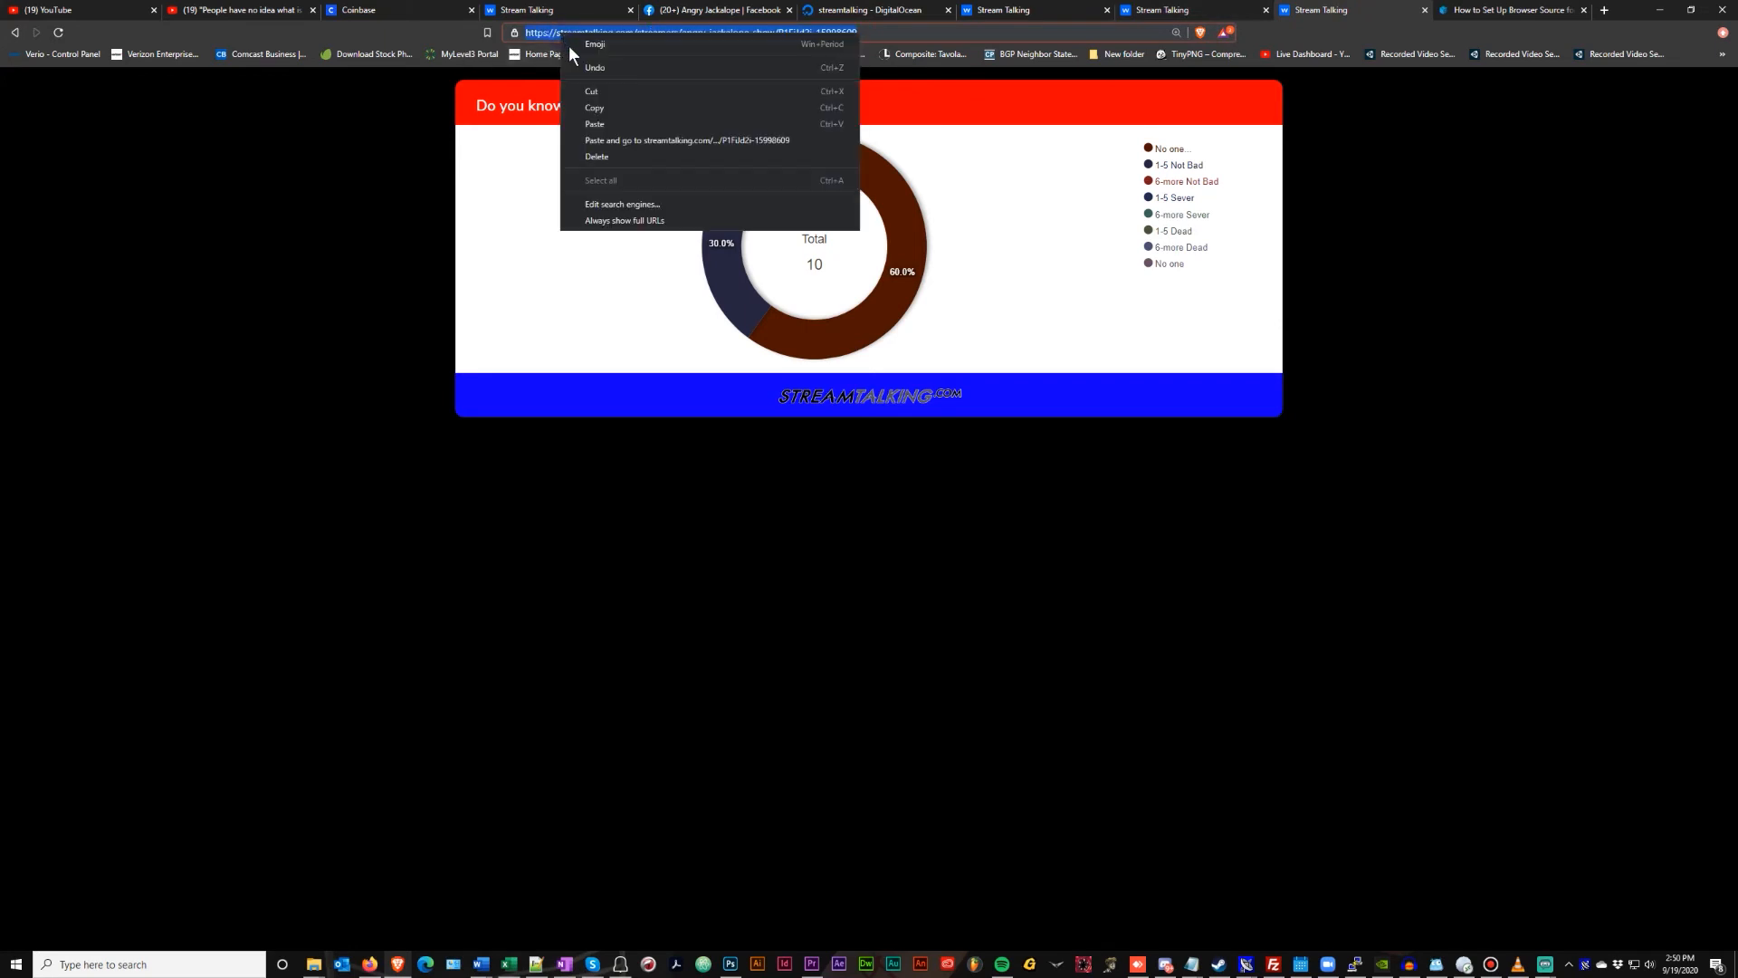
click(587, 110)
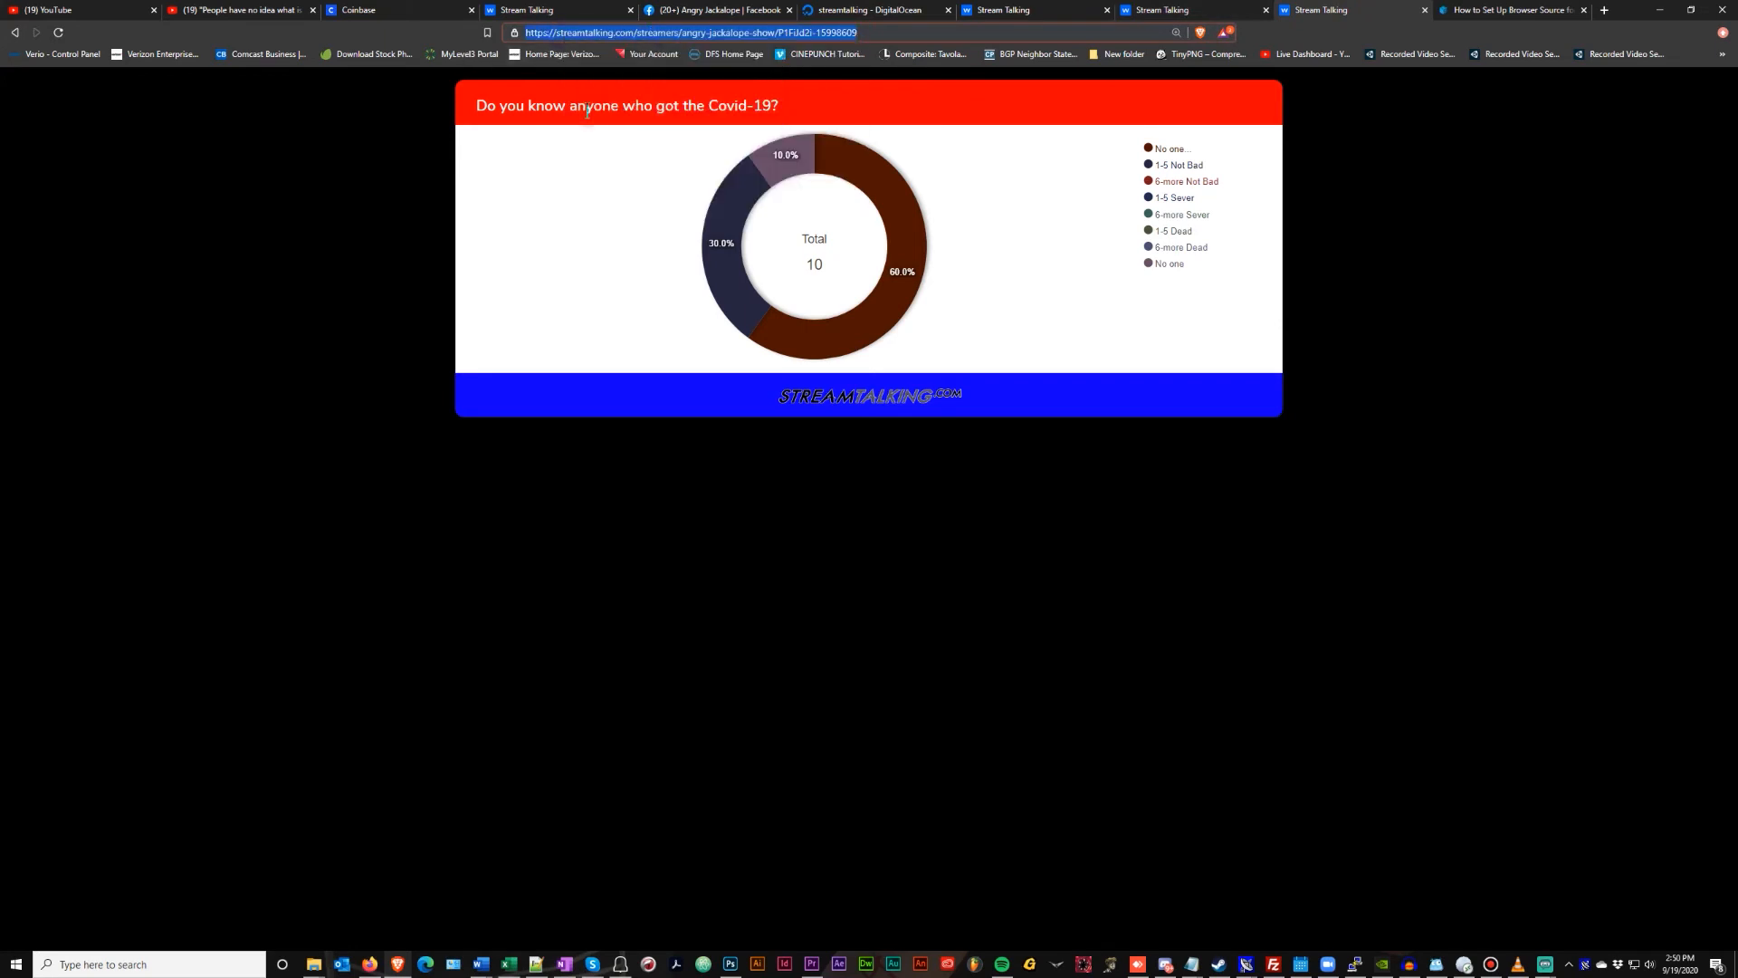
click(1660, 10)
Paste the poll chart URL into the chart source, set width 800, and delete the custom CSS
drag(969, 396, 768, 355)
key(ctrl+v)
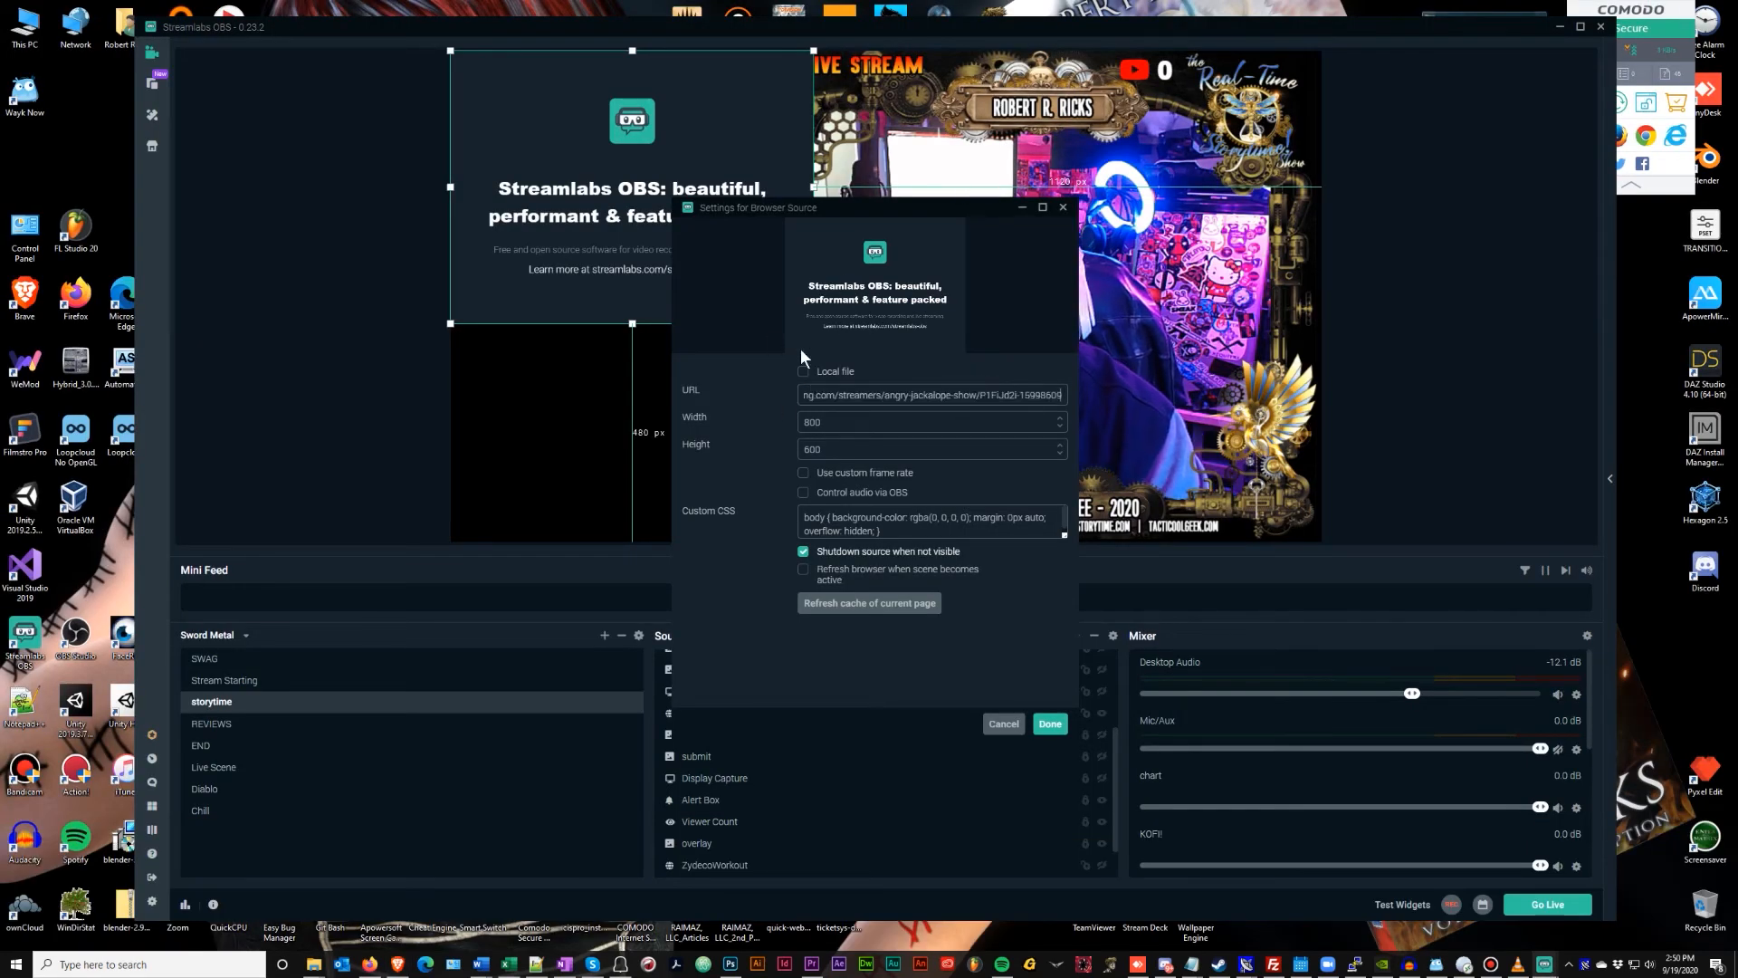
click(830, 424)
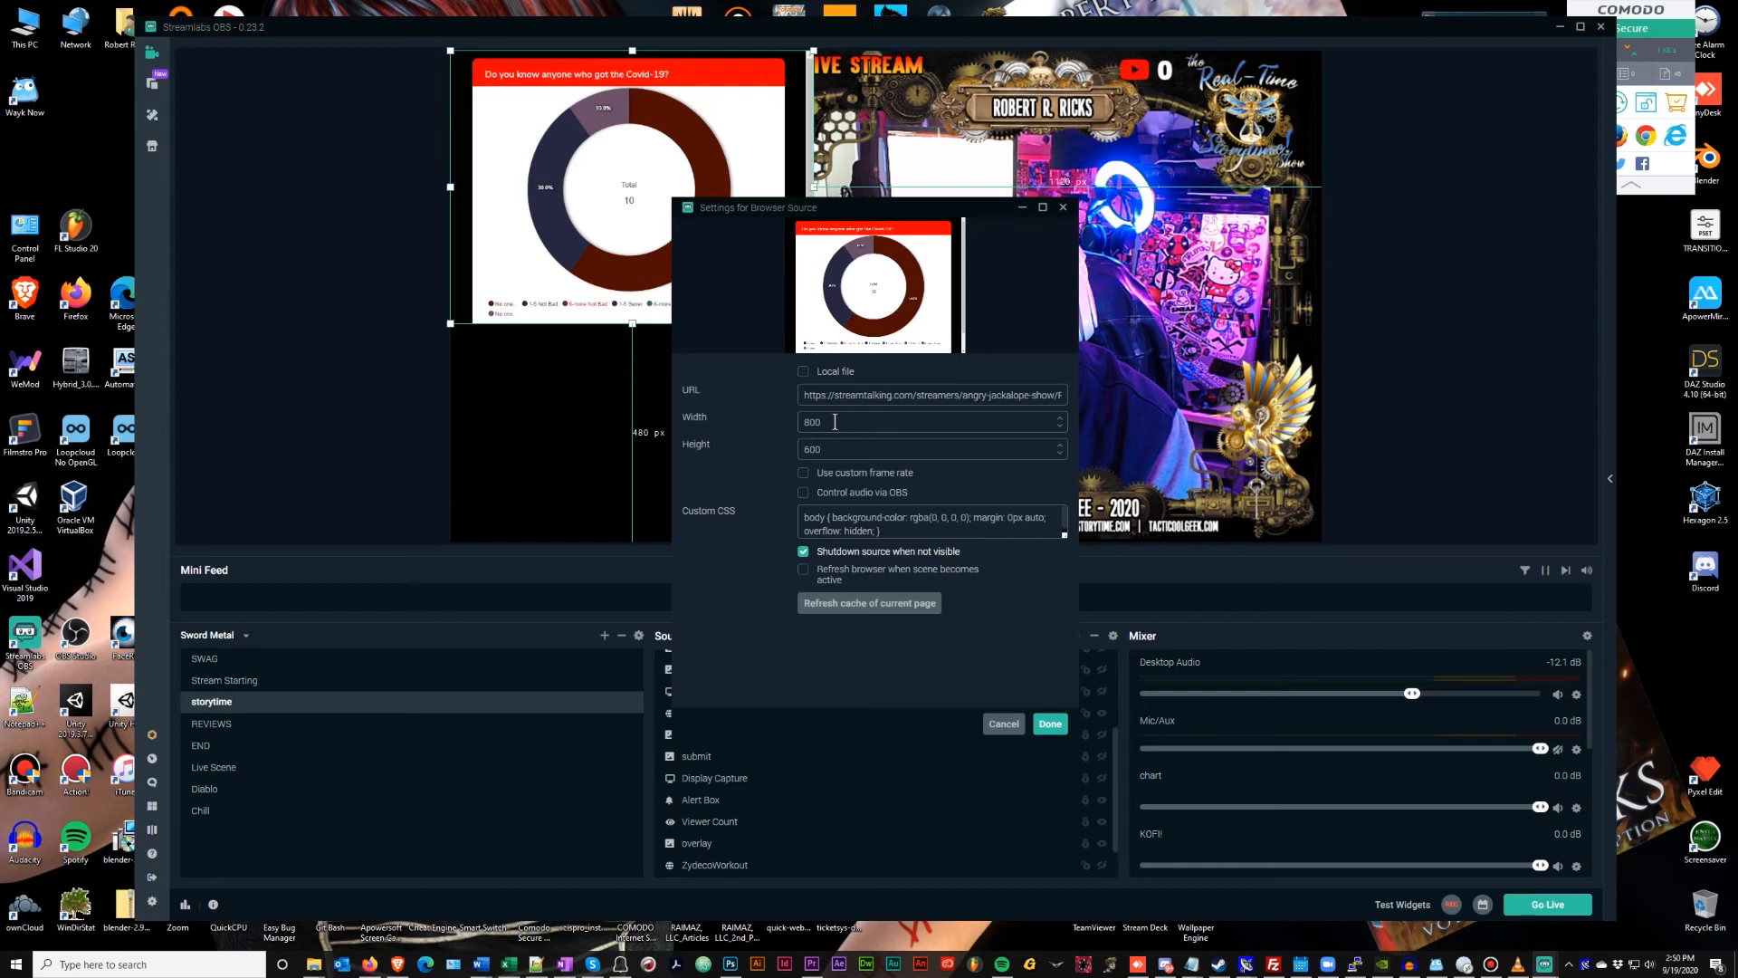
text(800)
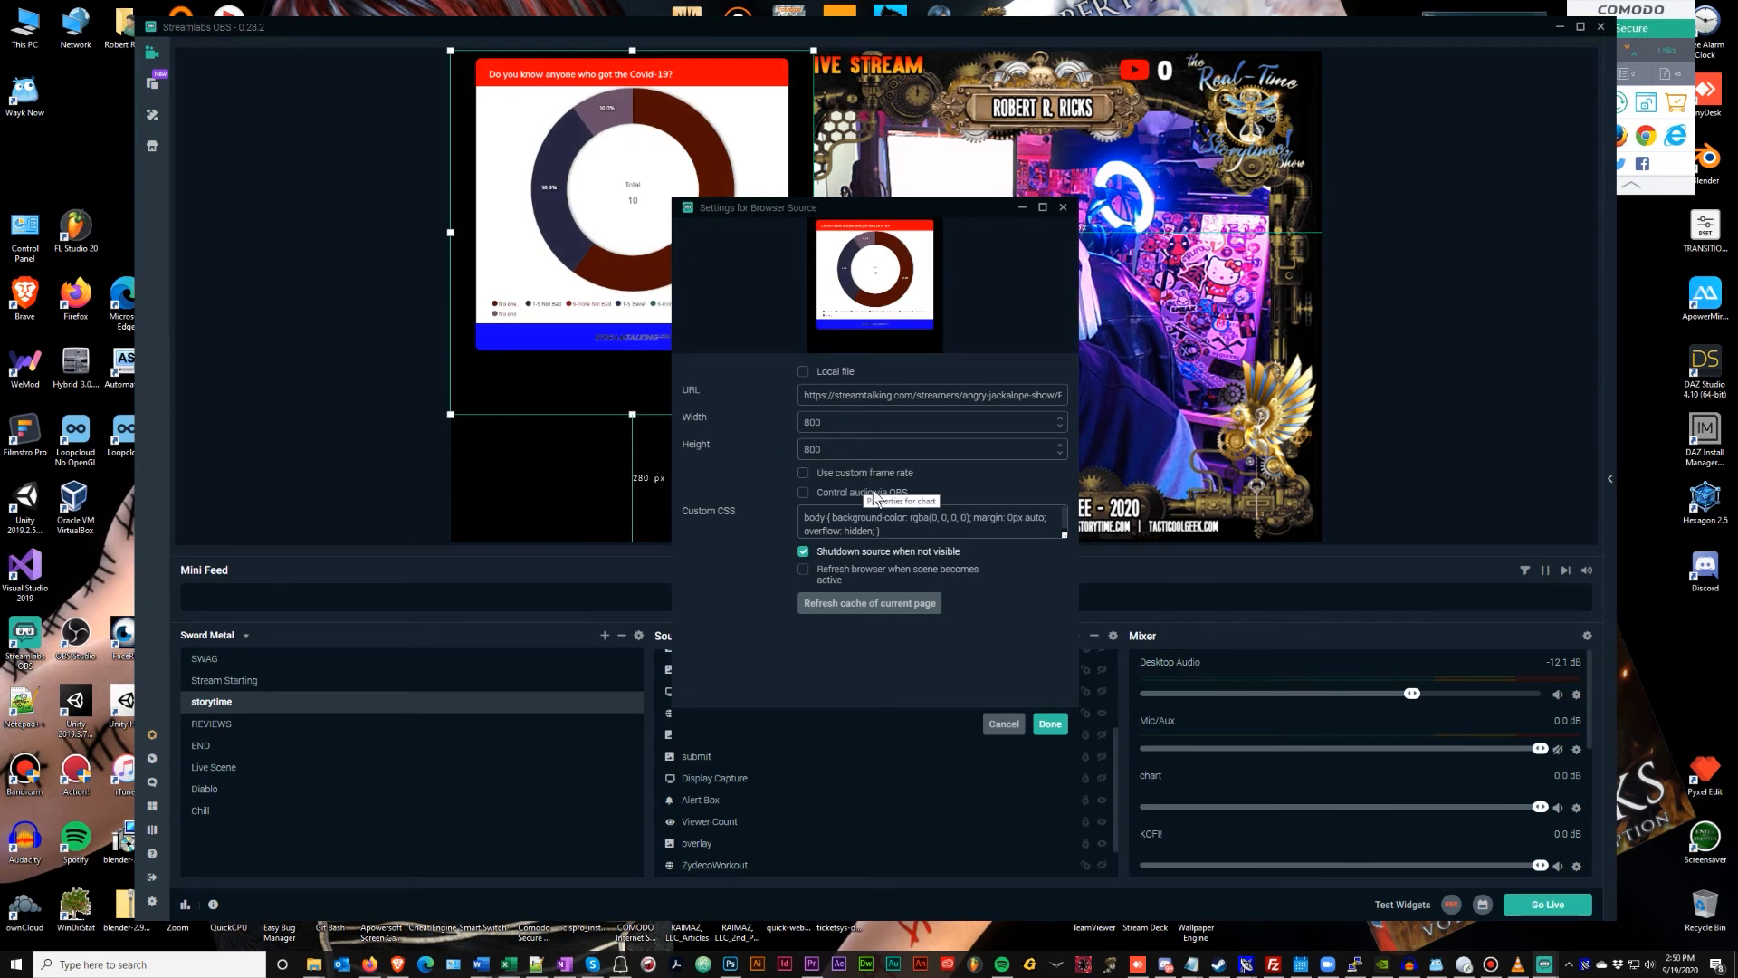
click(1023, 530)
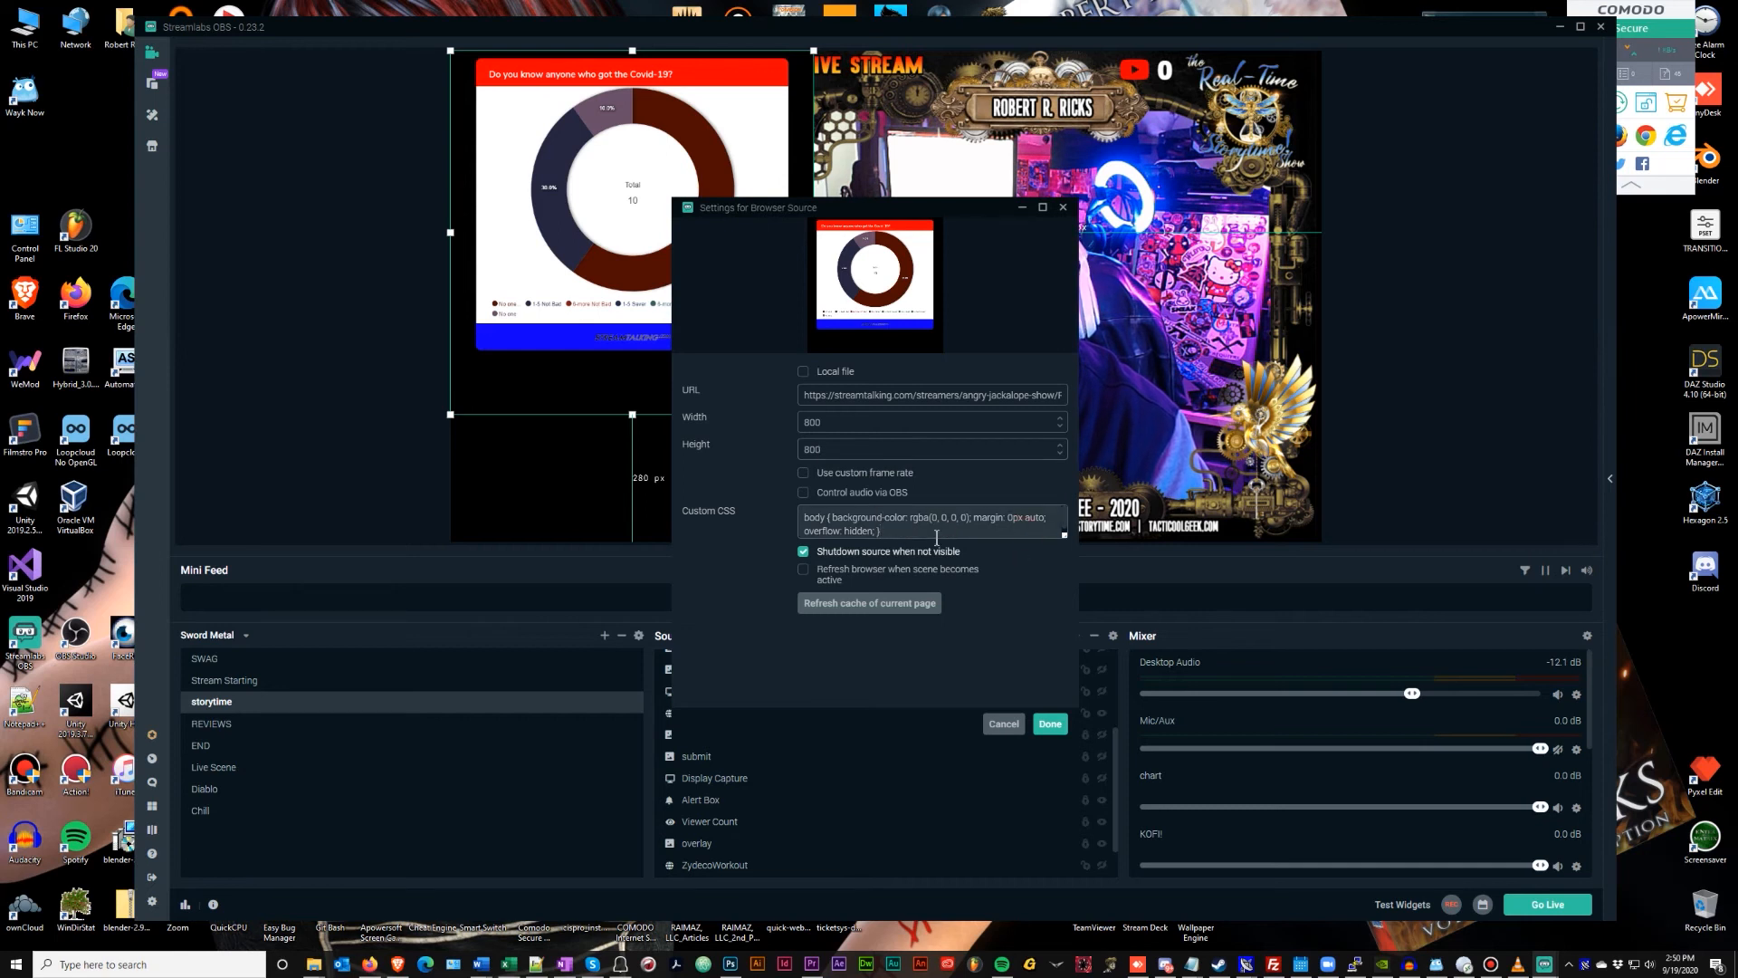
key(ctrl+a)
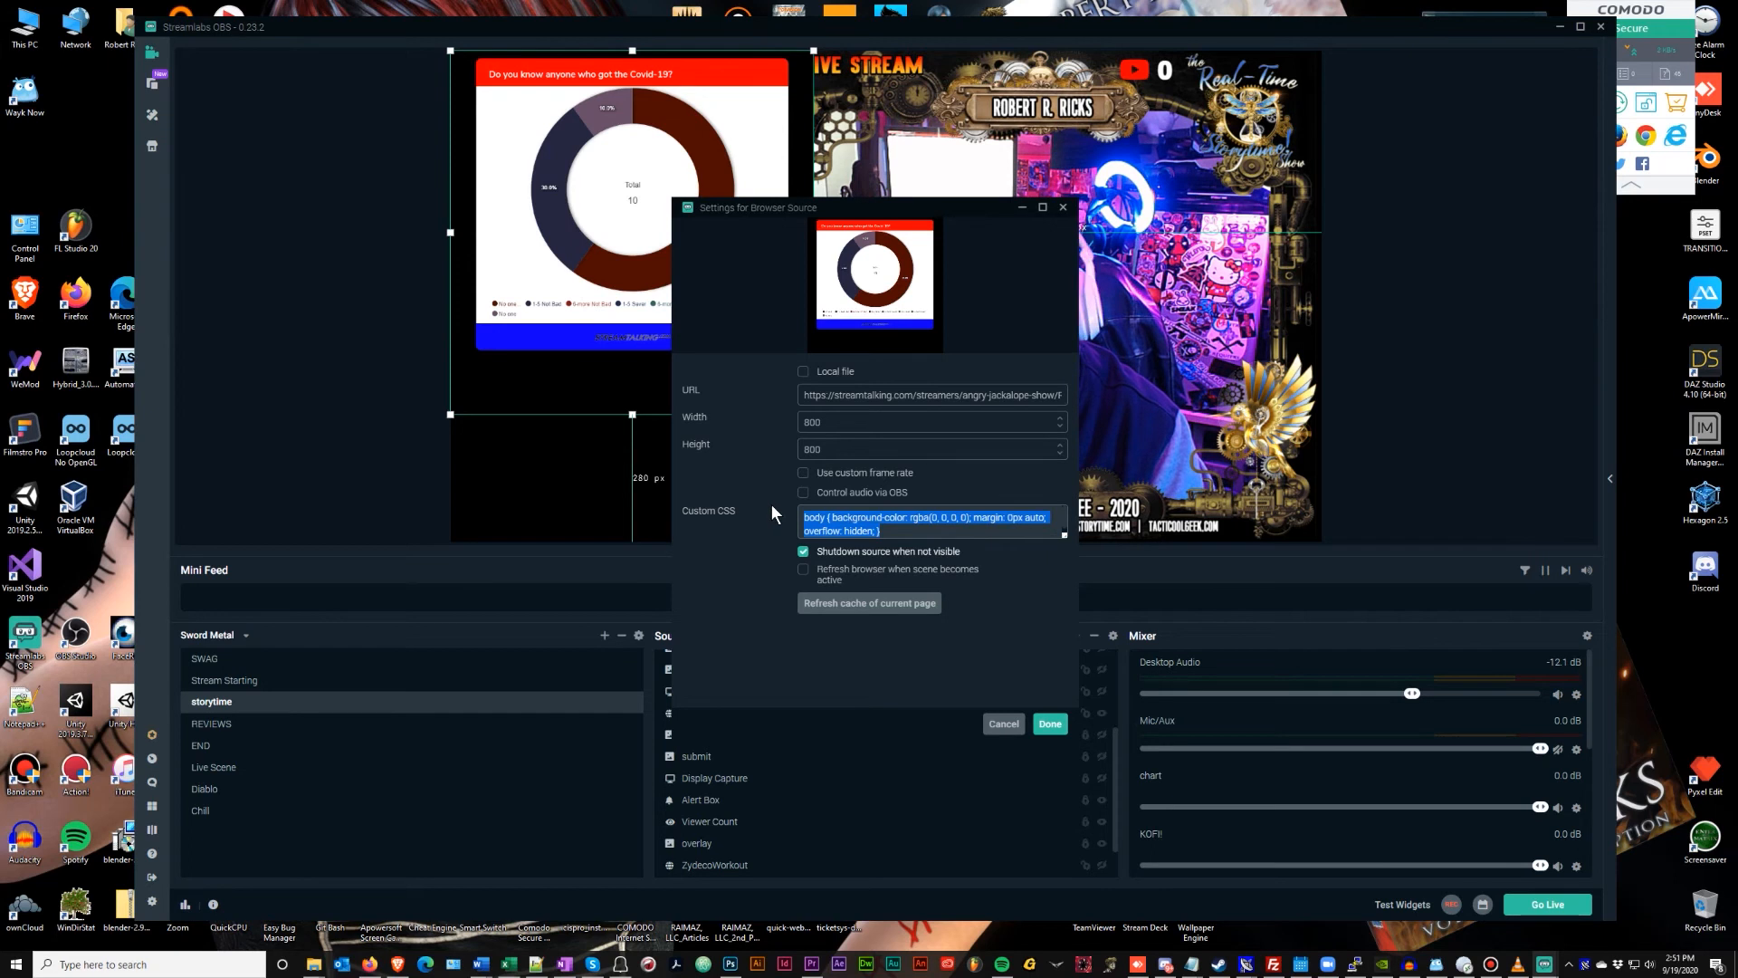
key(BackSpace)
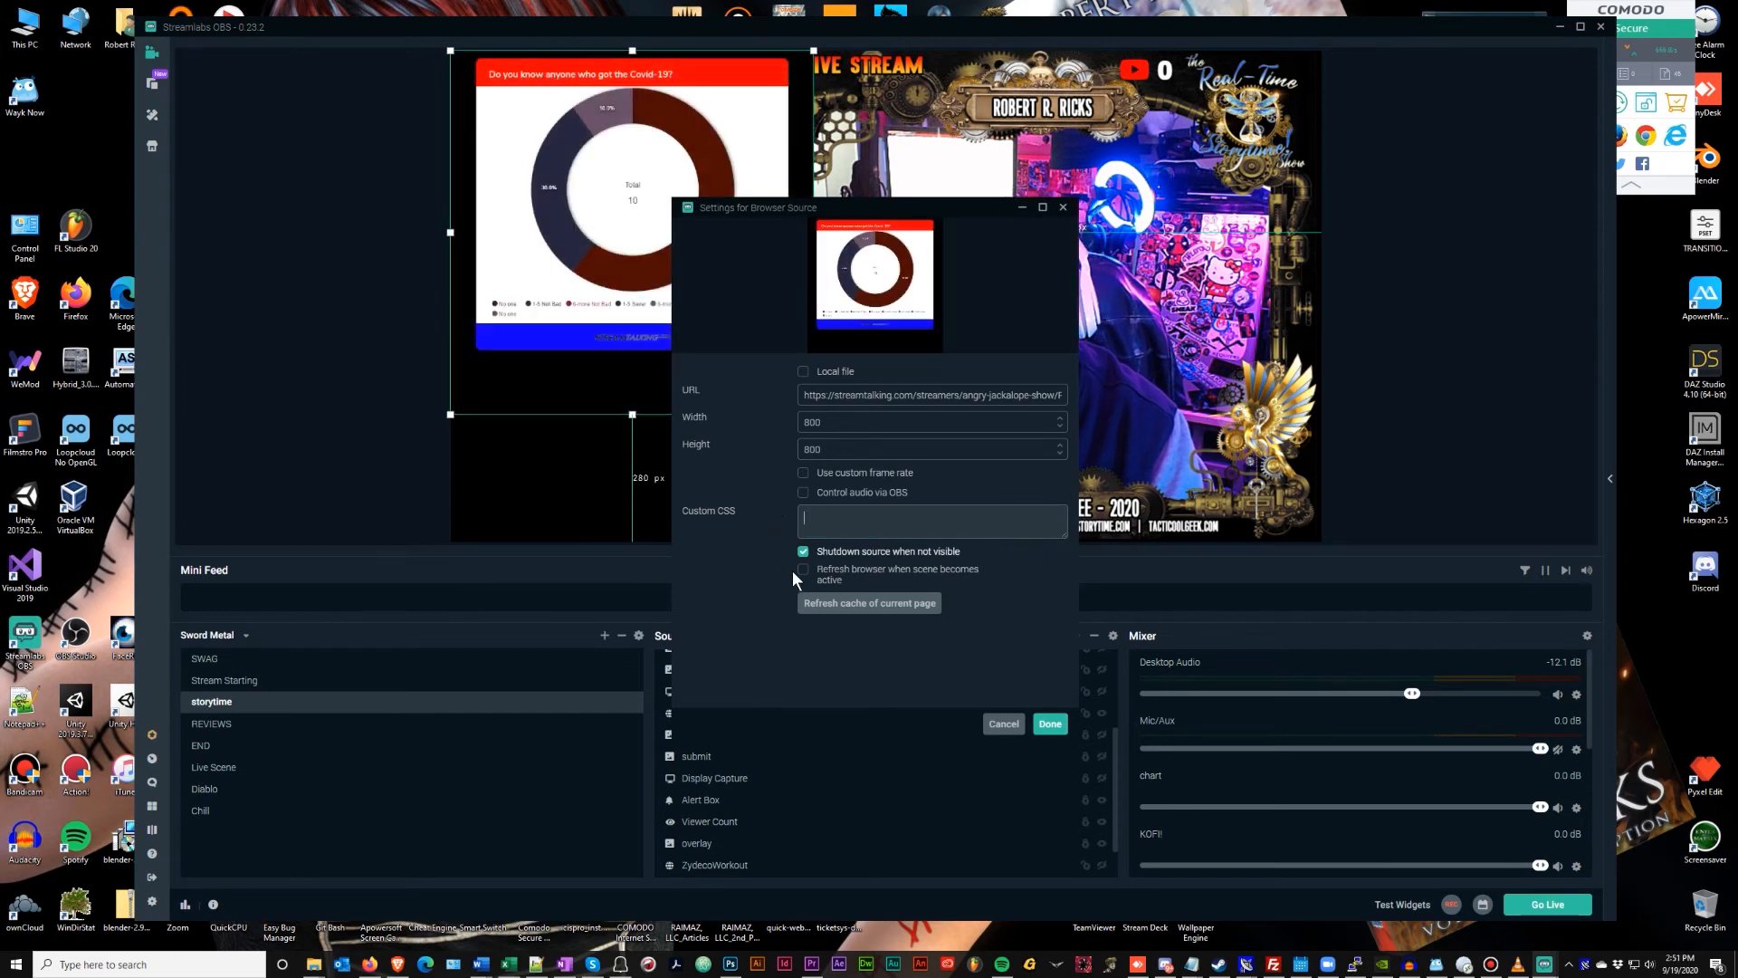
click(1047, 724)
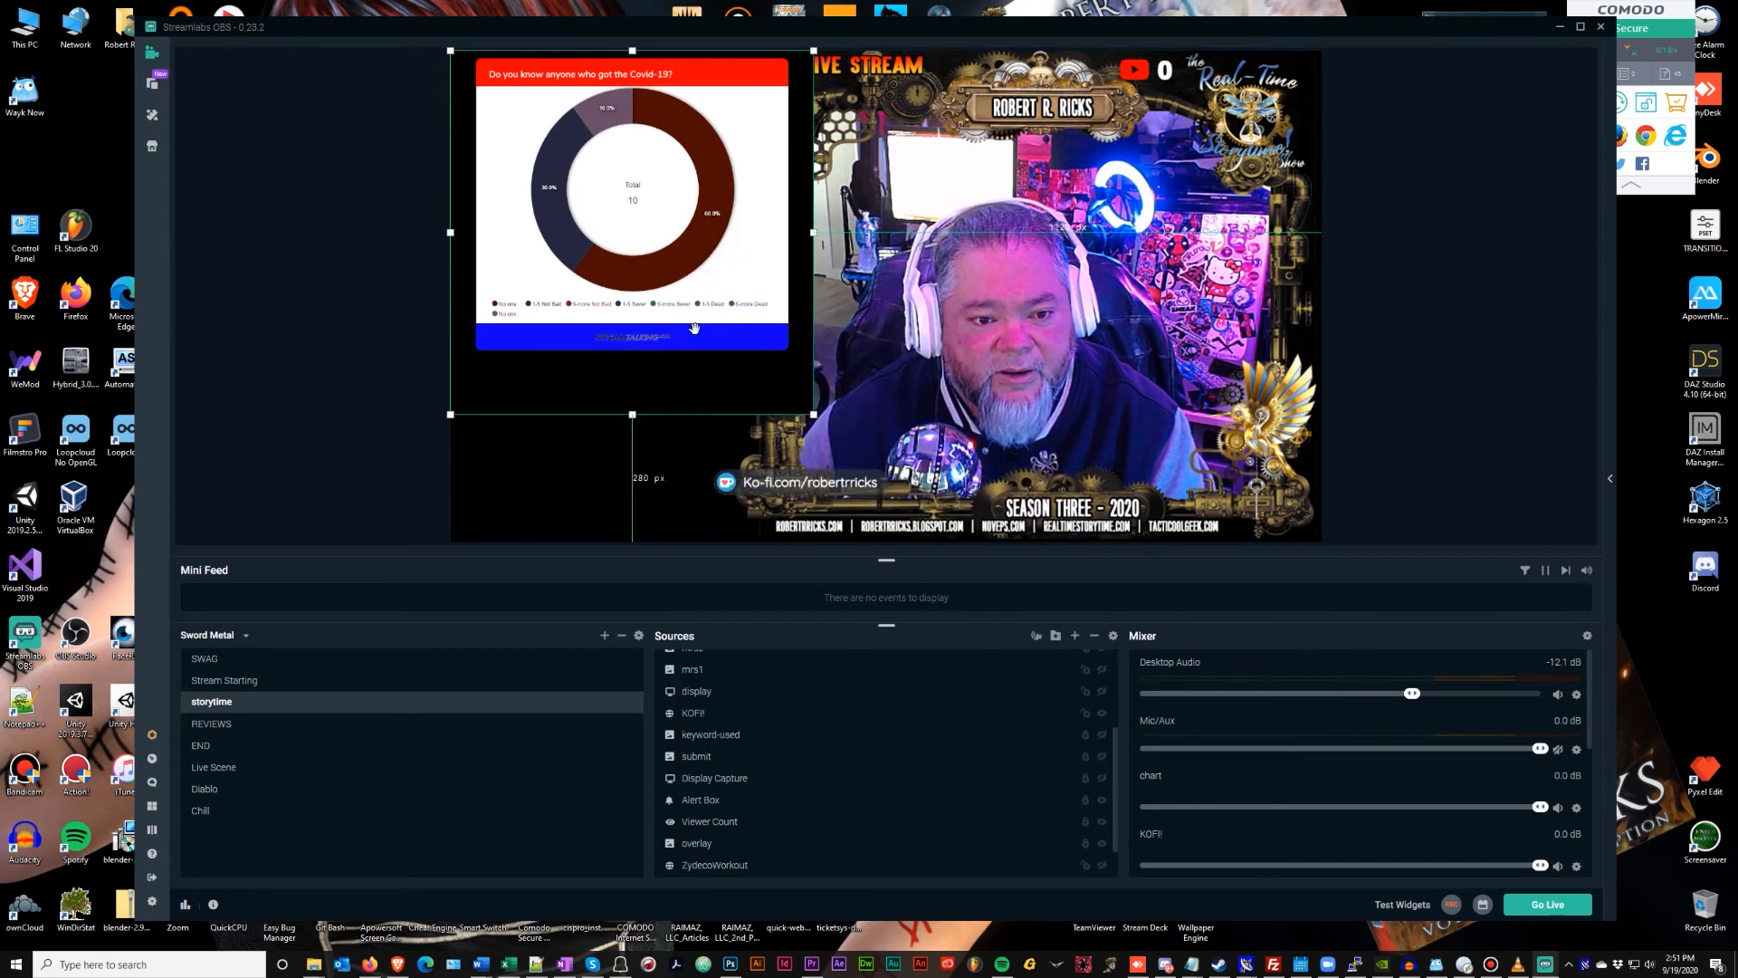
Move the chart source below the overlay layer in the Sources list
mouse_move(715, 269)
mouse_down()
mouse_move(846, 346)
mouse_move(721, 268)
mouse_up()
scroll(932, 750, up, 3)
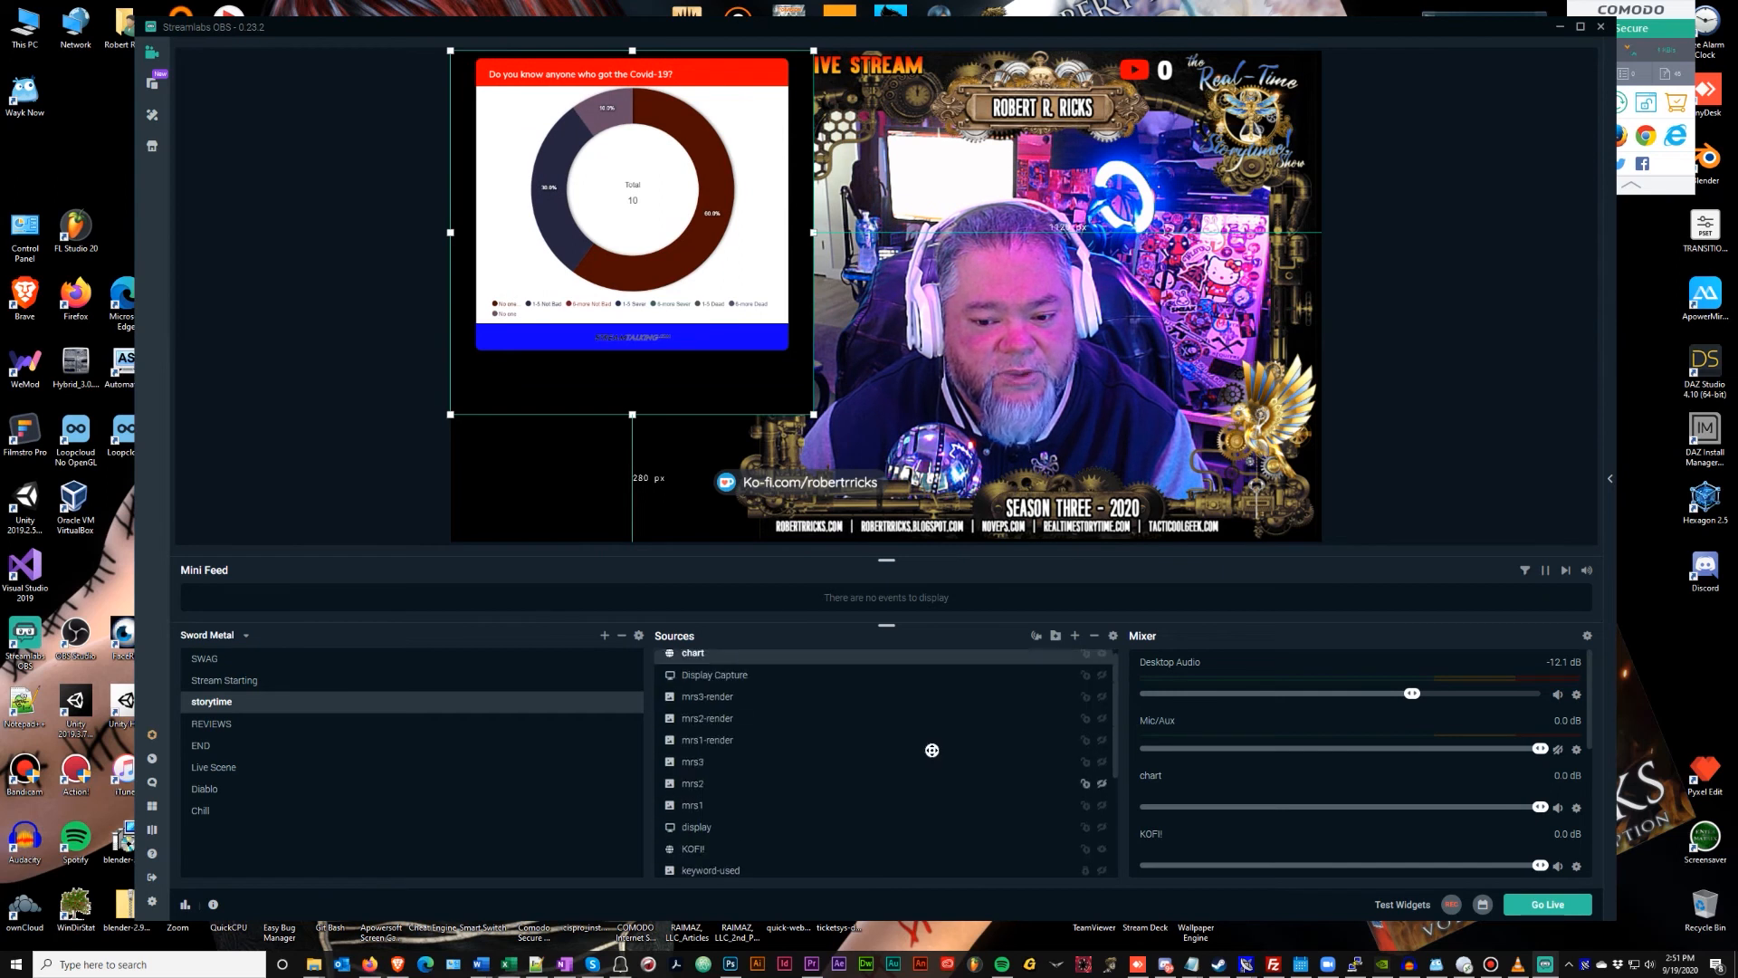
click(837, 720)
drag(711, 657, 730, 853)
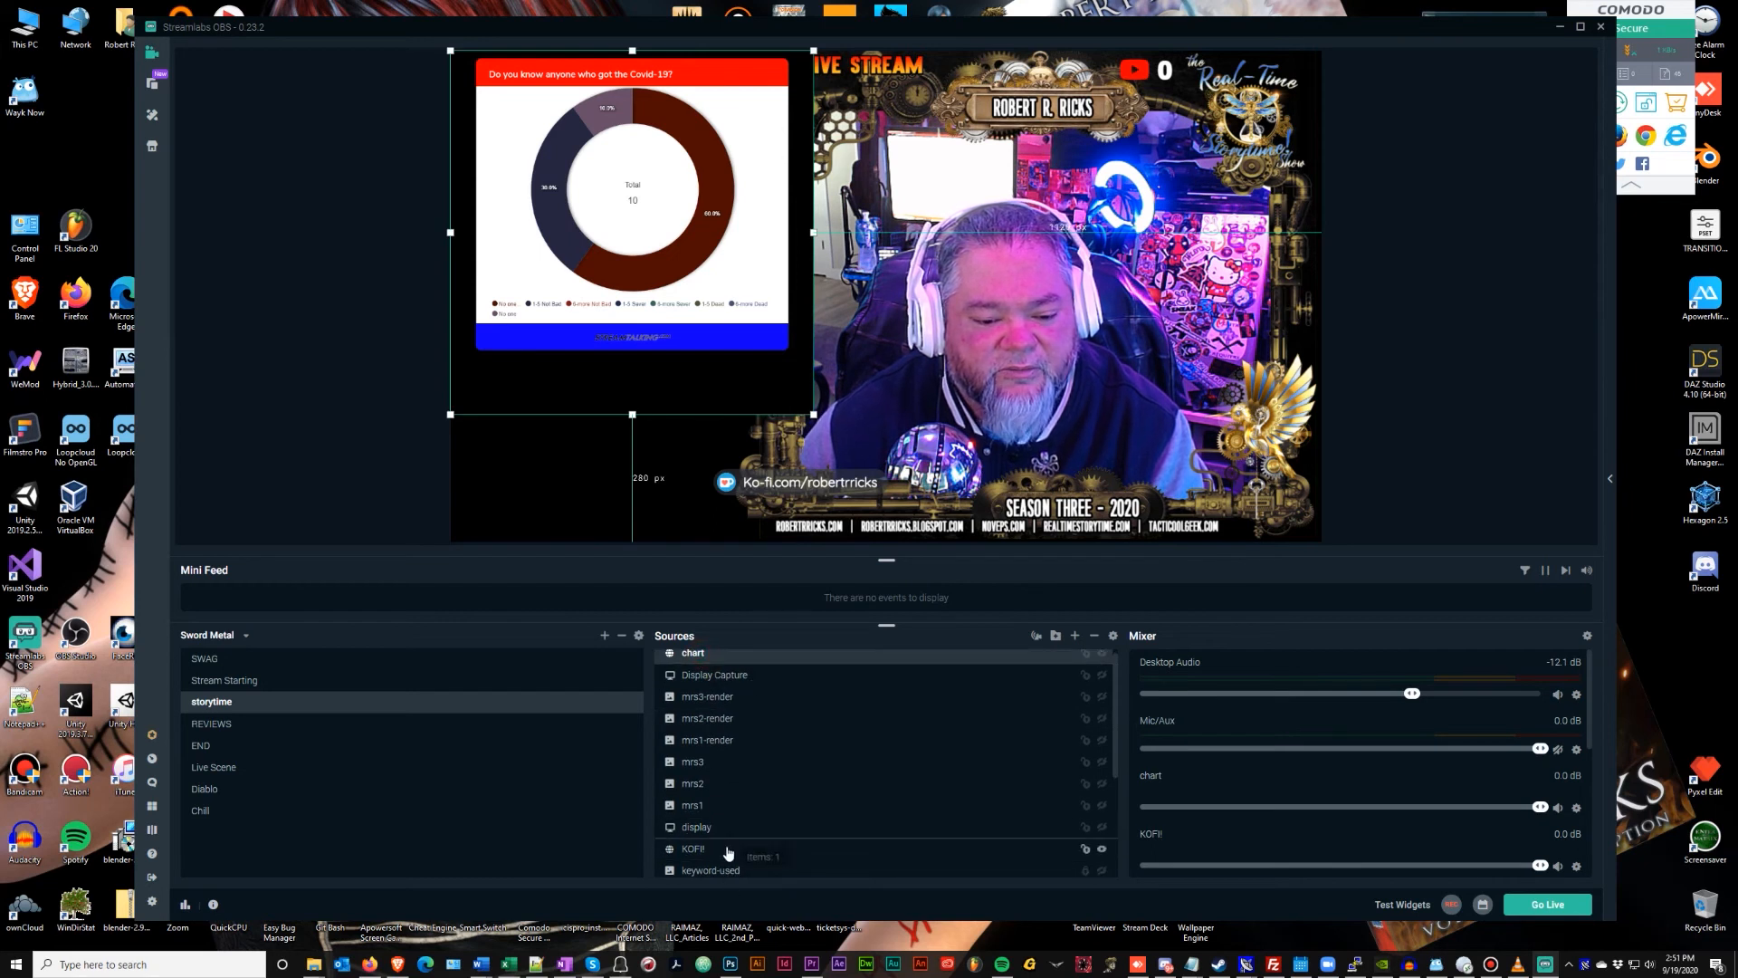
scroll(775, 812, down, 3)
scroll(742, 812, up, 3)
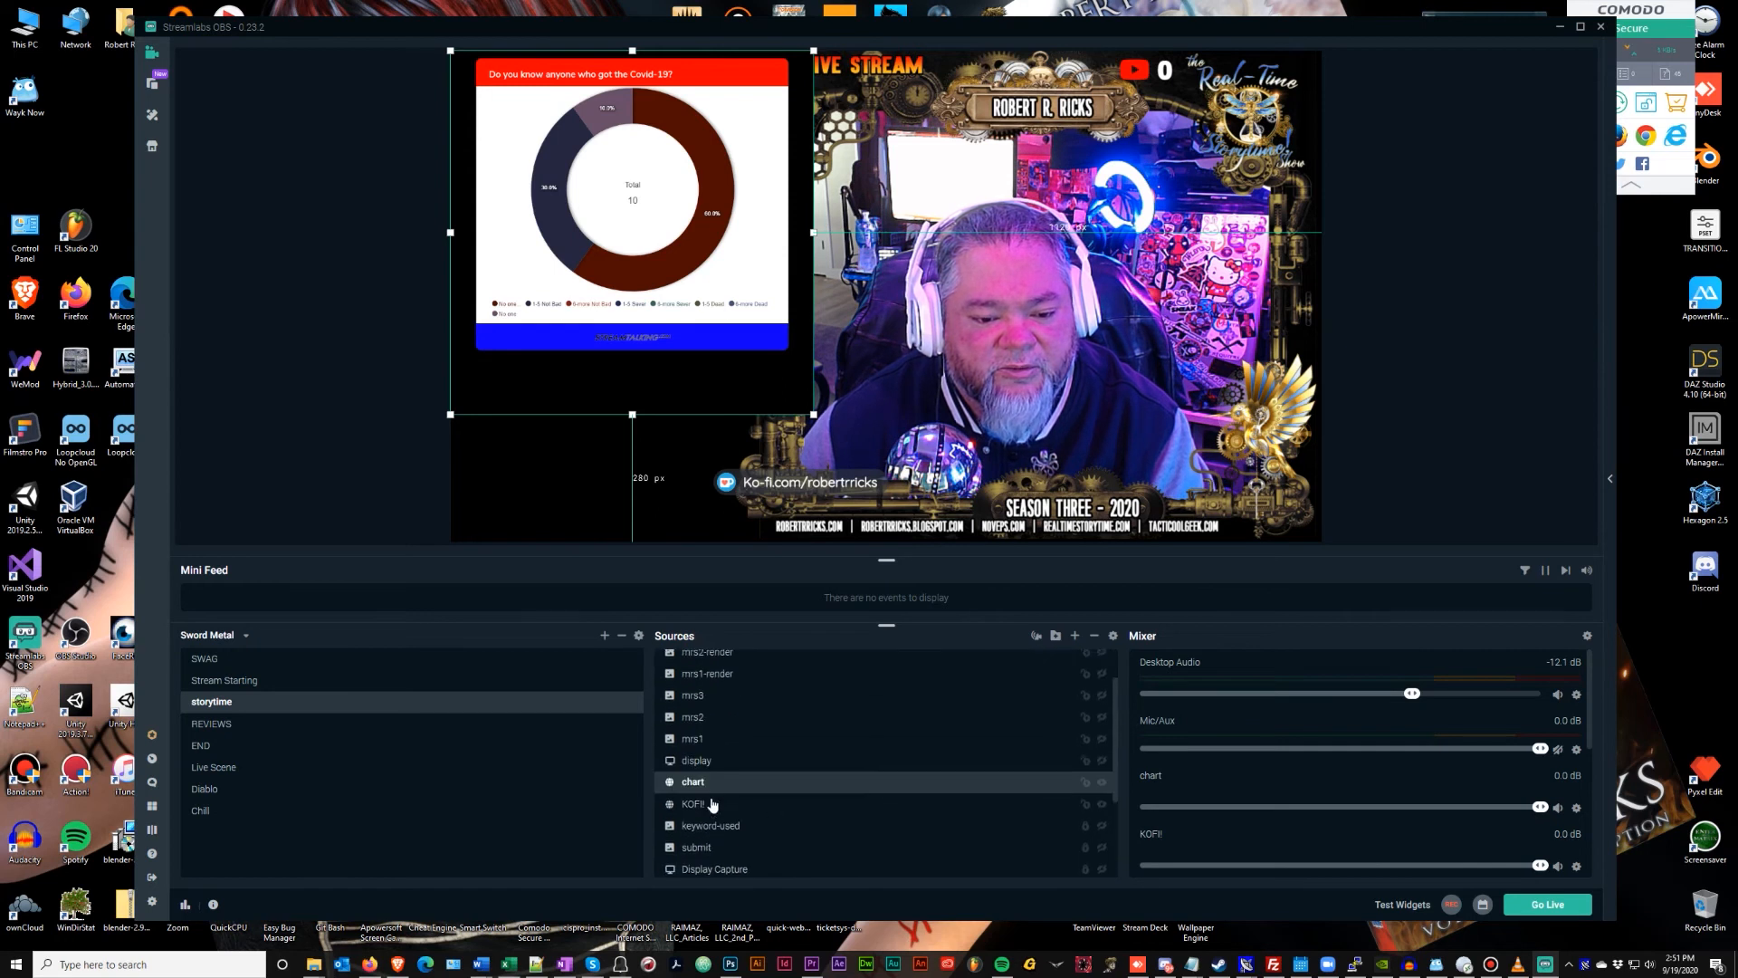
drag(693, 784, 737, 858)
scroll(808, 817, down, 3)
drag(698, 715, 691, 808)
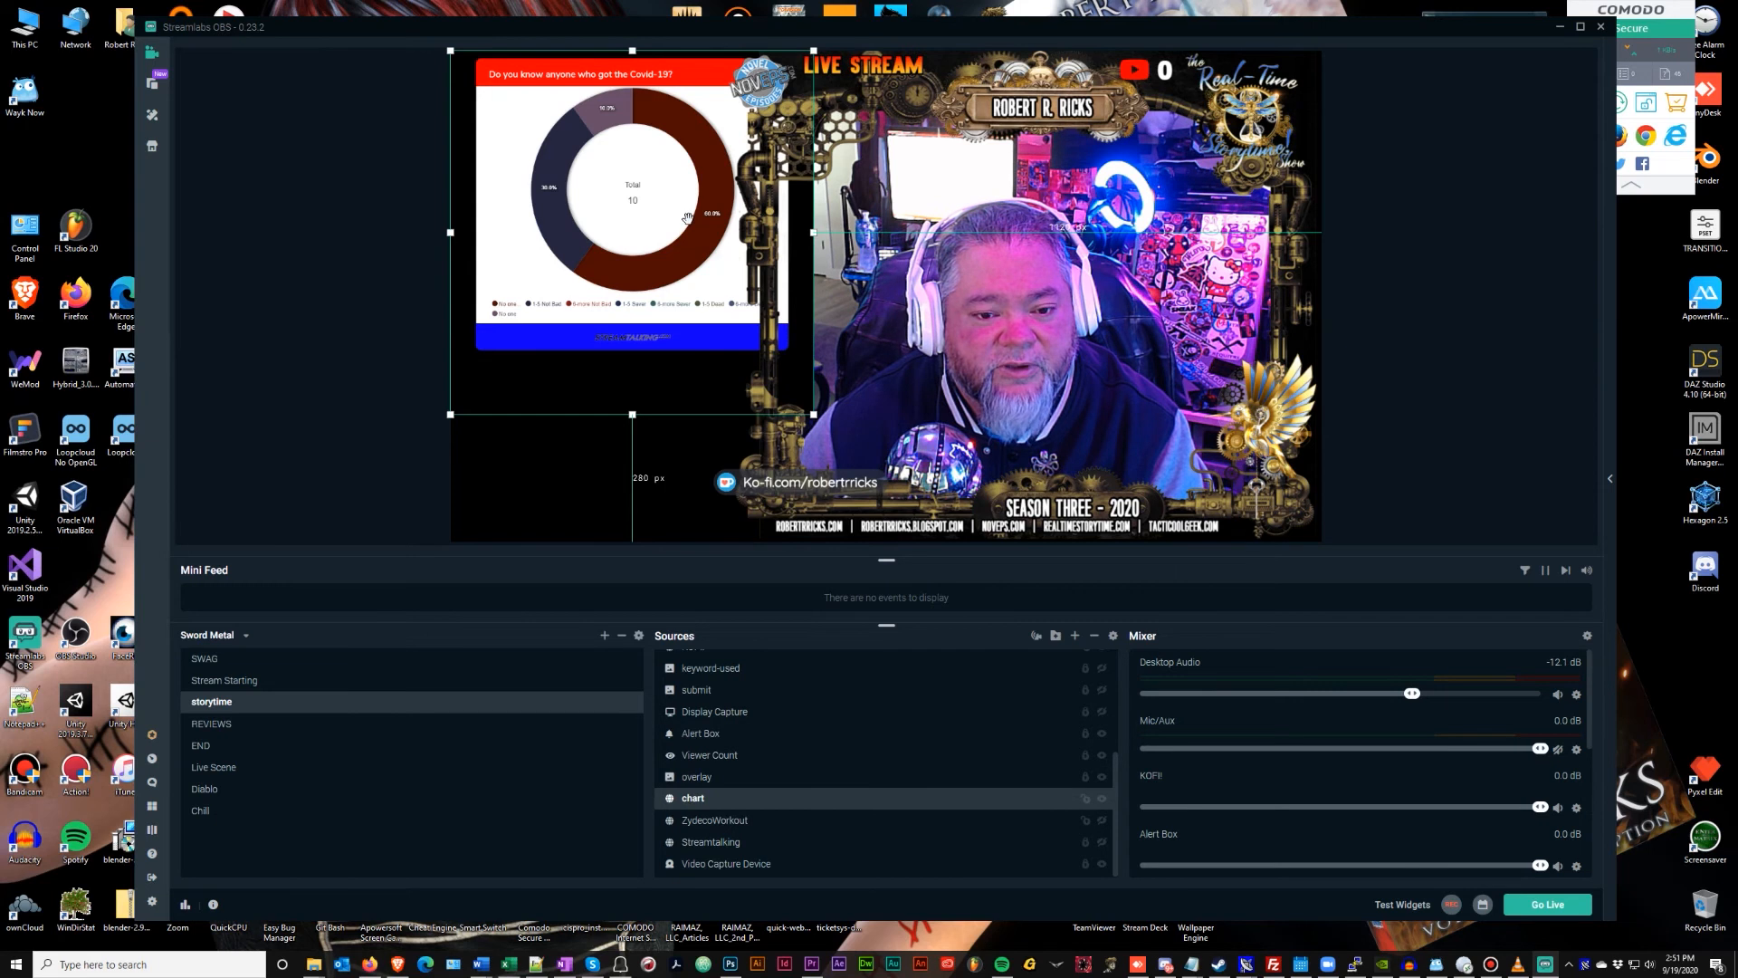
Centre the Covid-19 chart in the overlay frame and enlarge it to fill the frame
drag(645, 213, 968, 269)
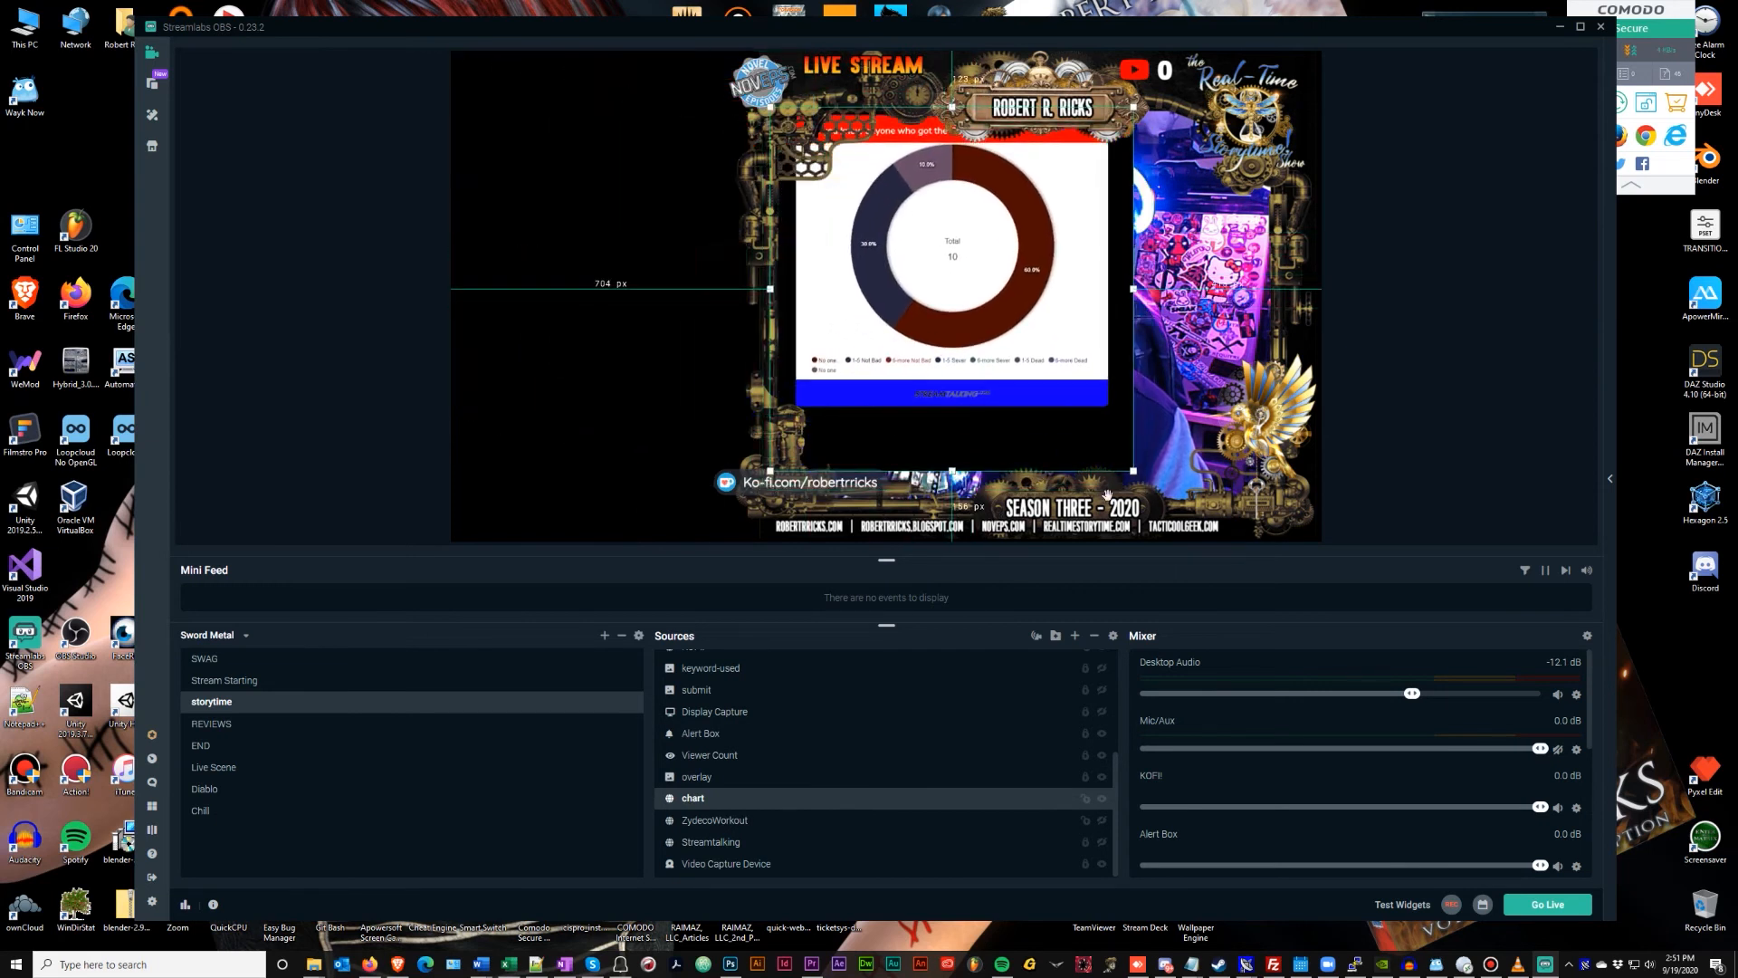
drag(1133, 471, 1241, 514)
drag(1044, 316, 1050, 305)
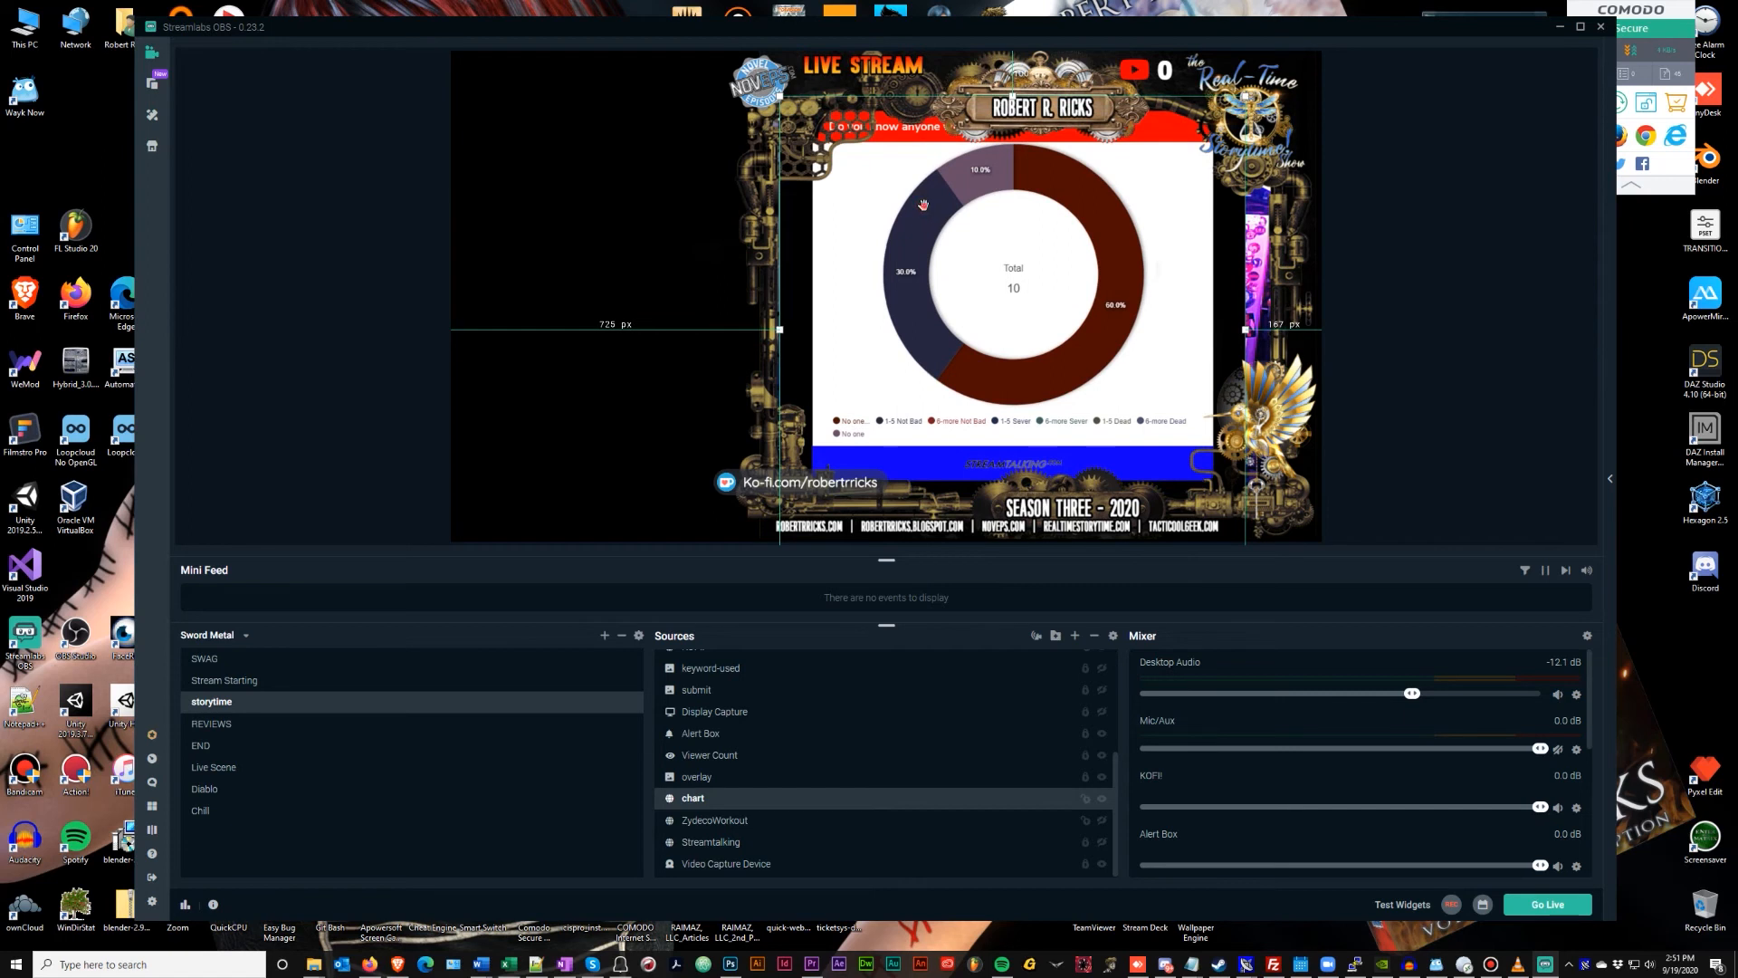
Check the full-frame and mrs2 sources under the chart, ending with the chart source selected
click(967, 315)
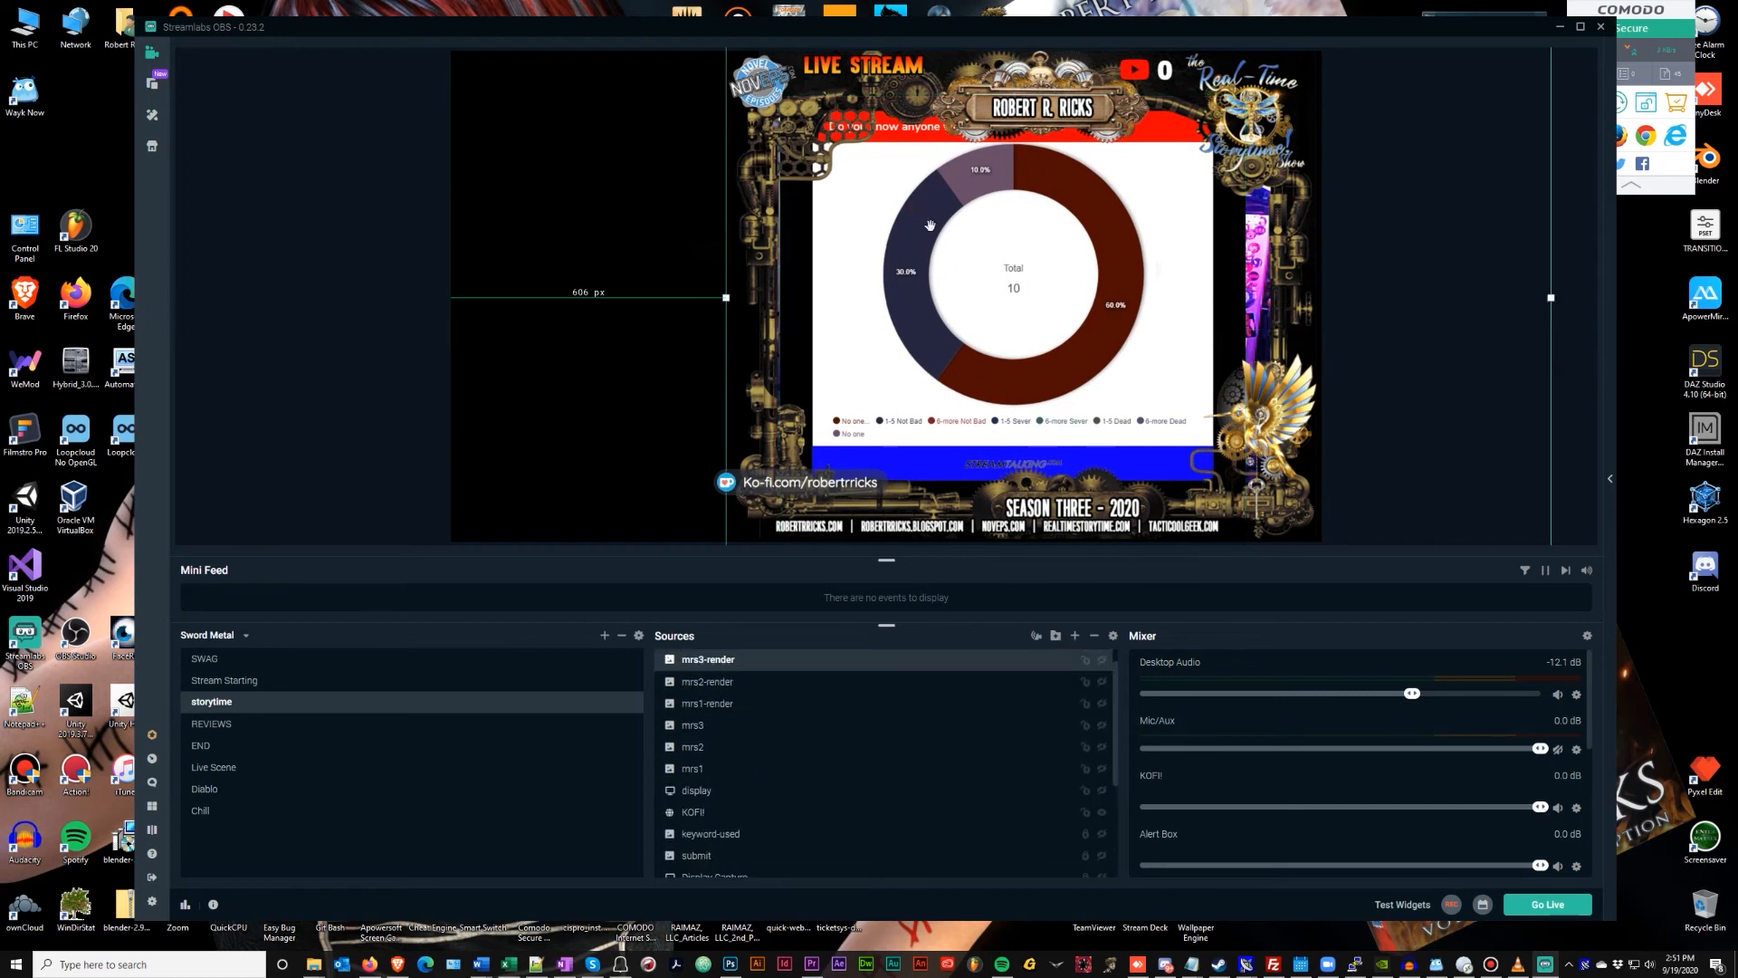
right_click(989, 288)
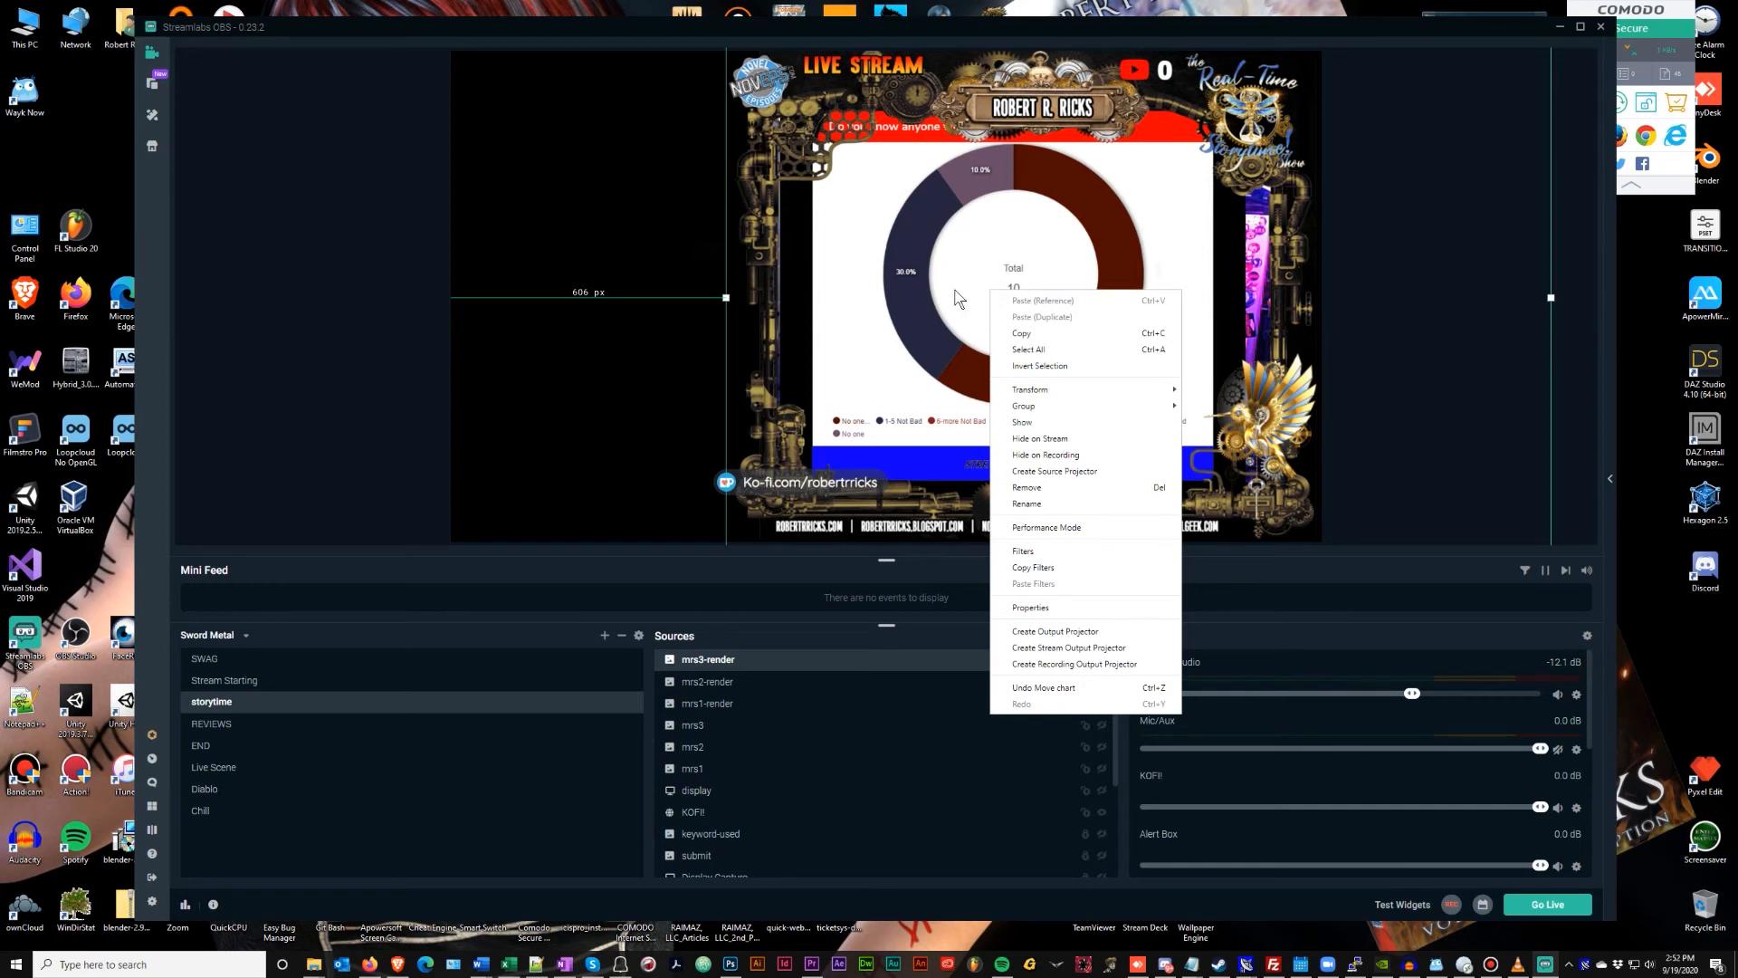
click(955, 289)
click(844, 742)
scroll(840, 745, down, 2)
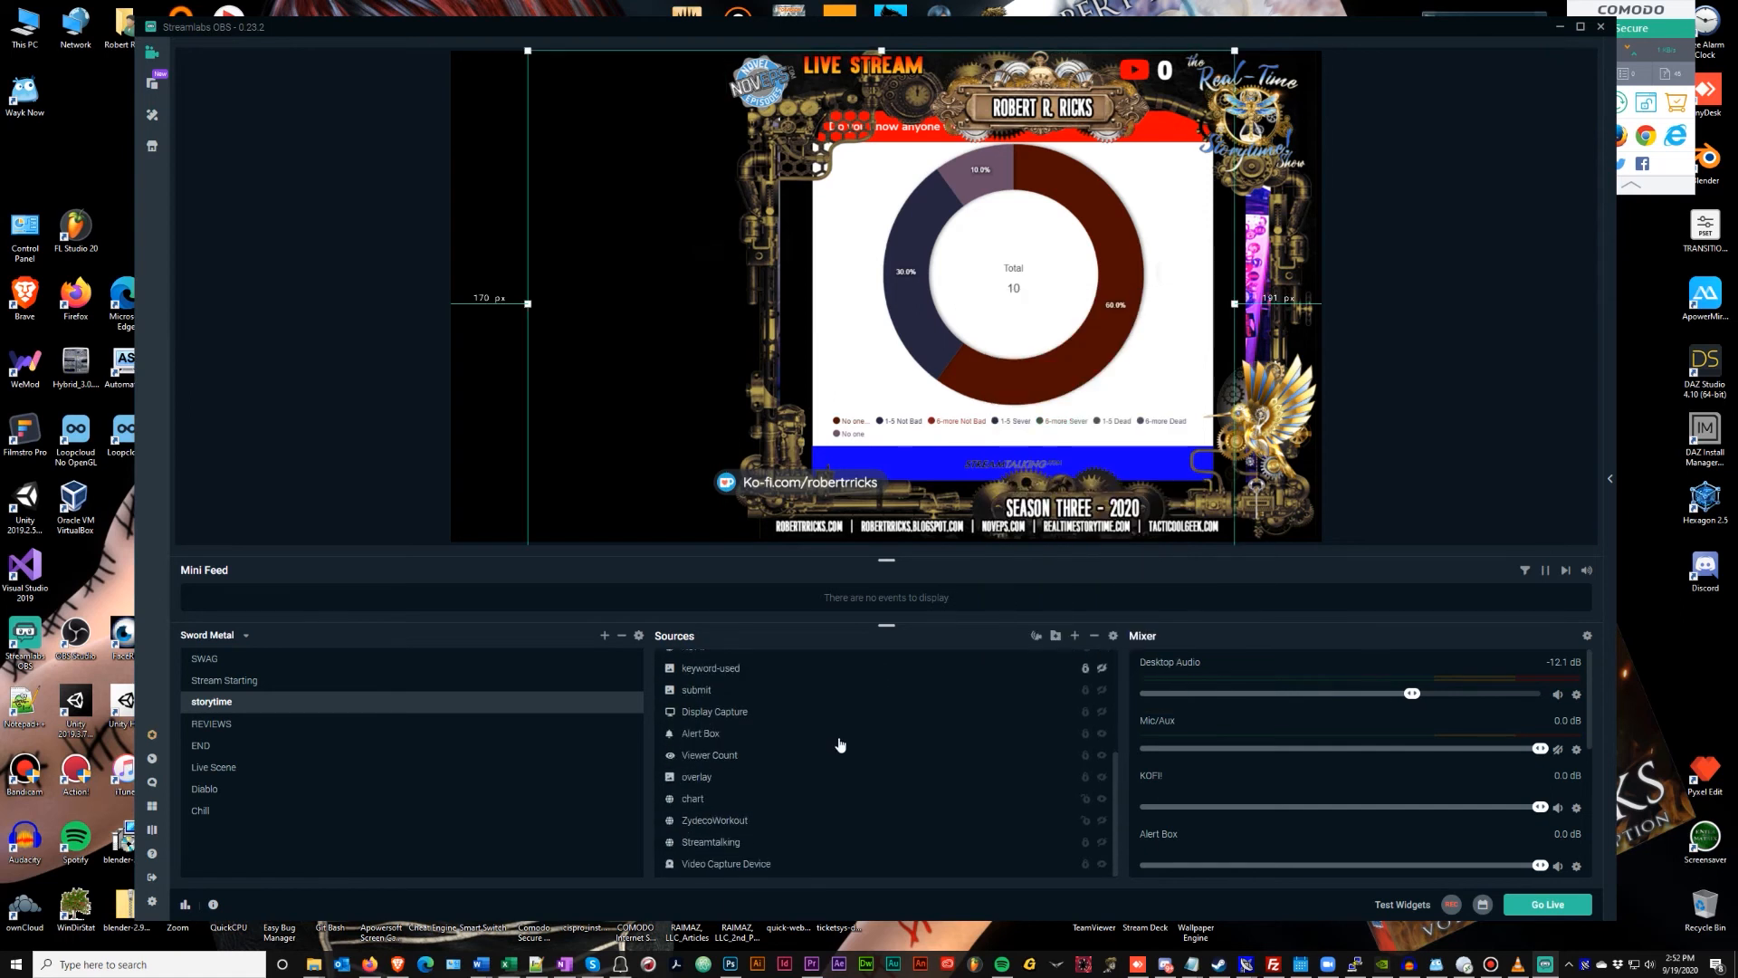
click(712, 797)
right_click(712, 793)
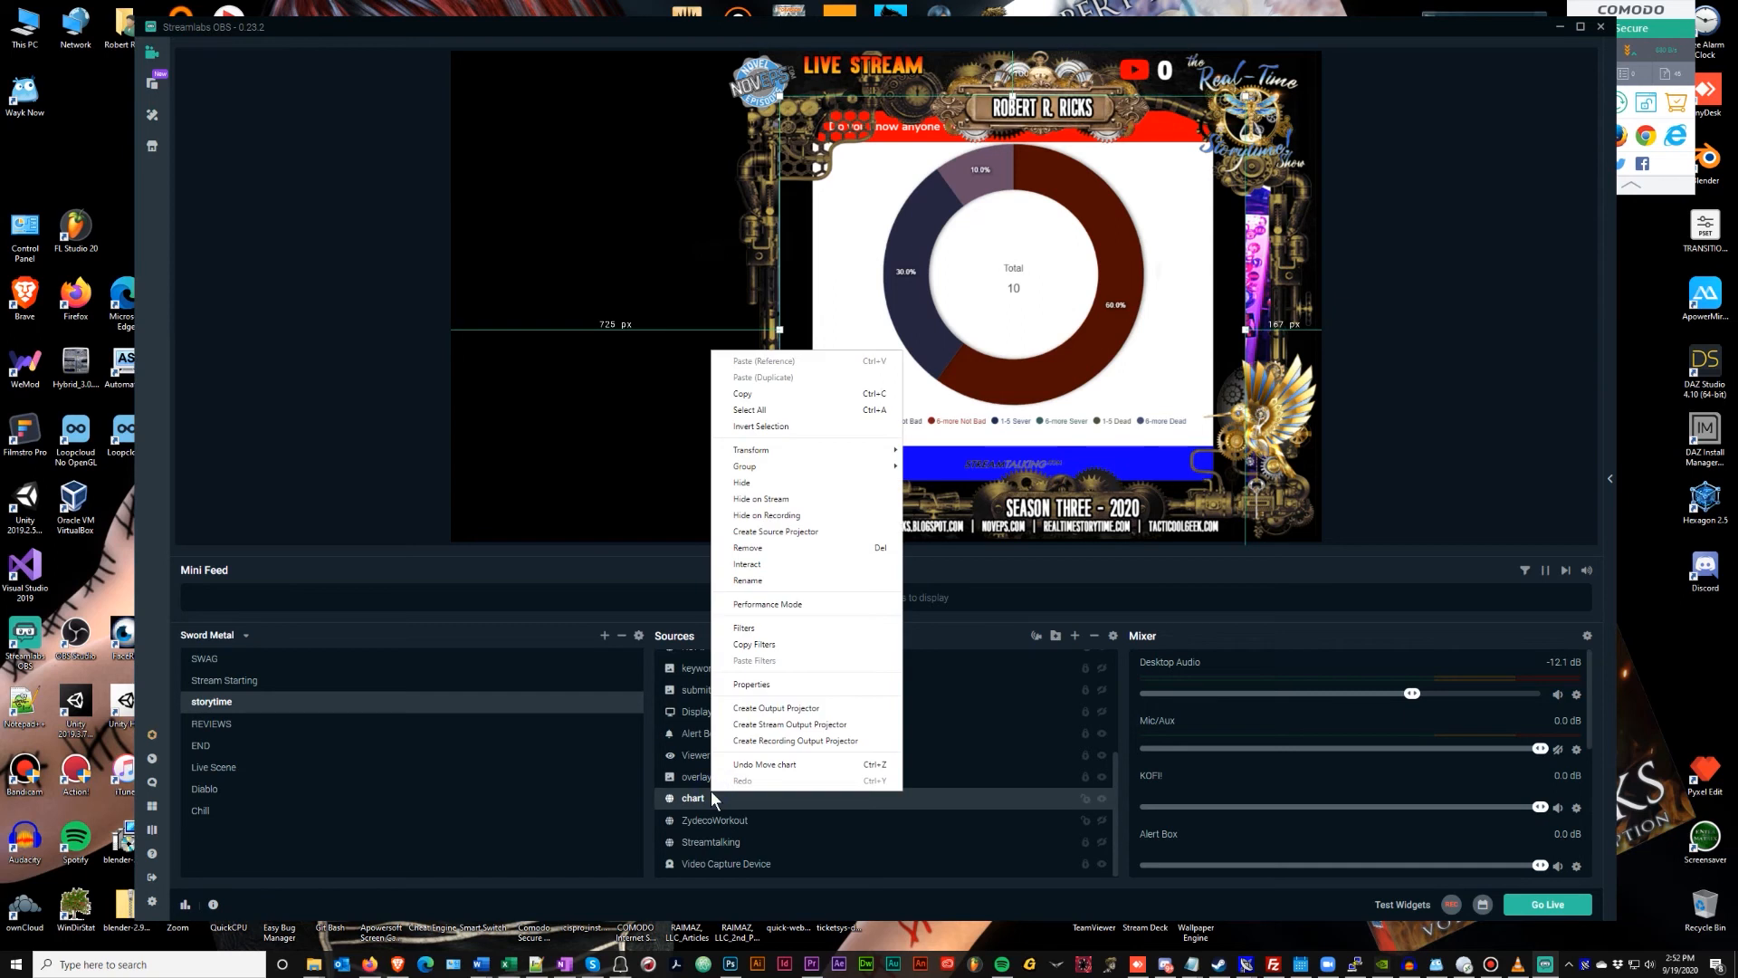
click(794, 565)
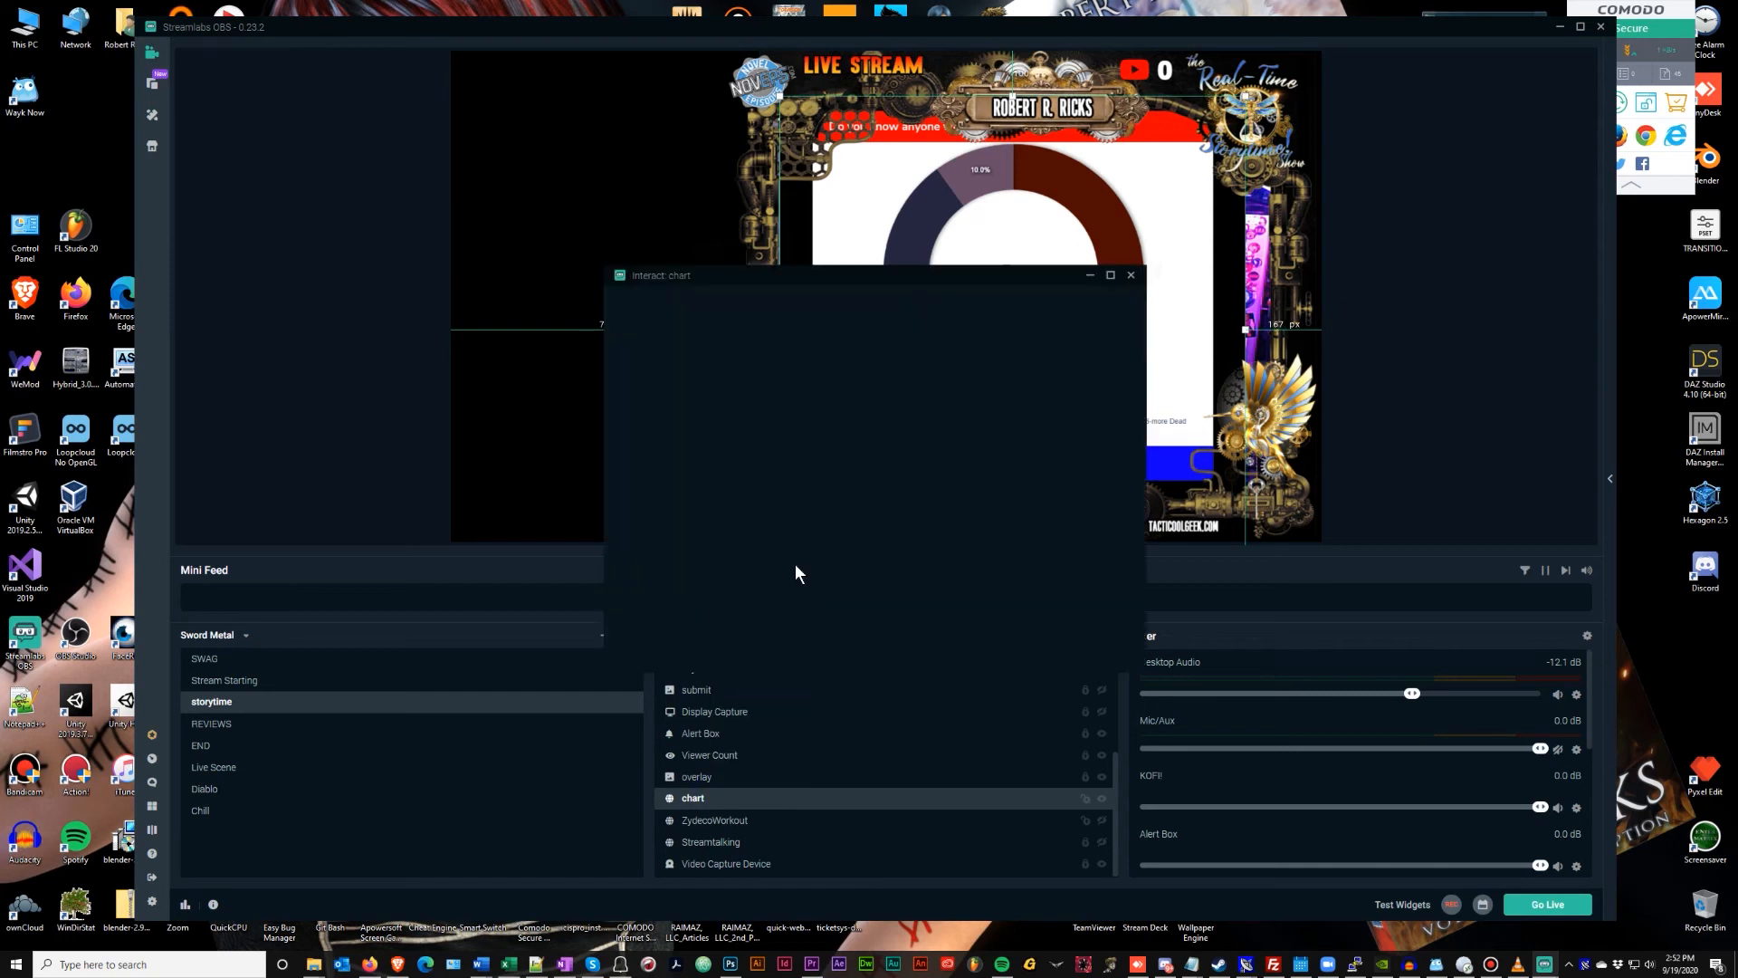
drag(906, 268, 536, 204)
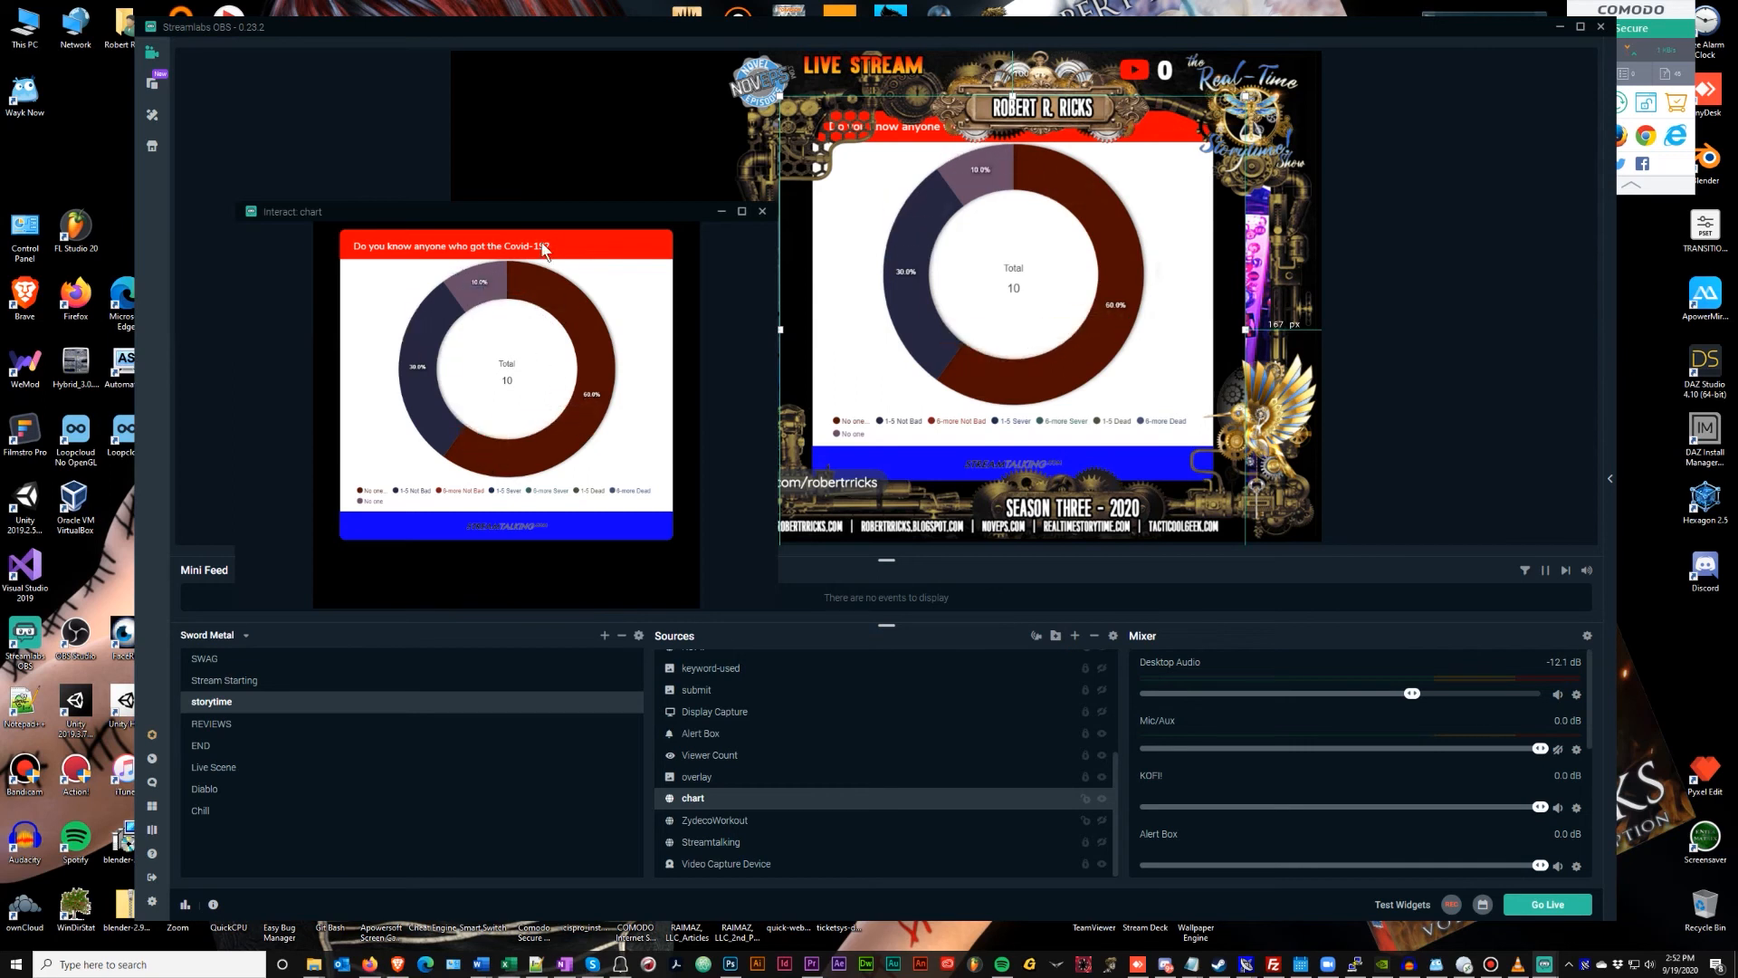
drag(536, 214, 357, 244)
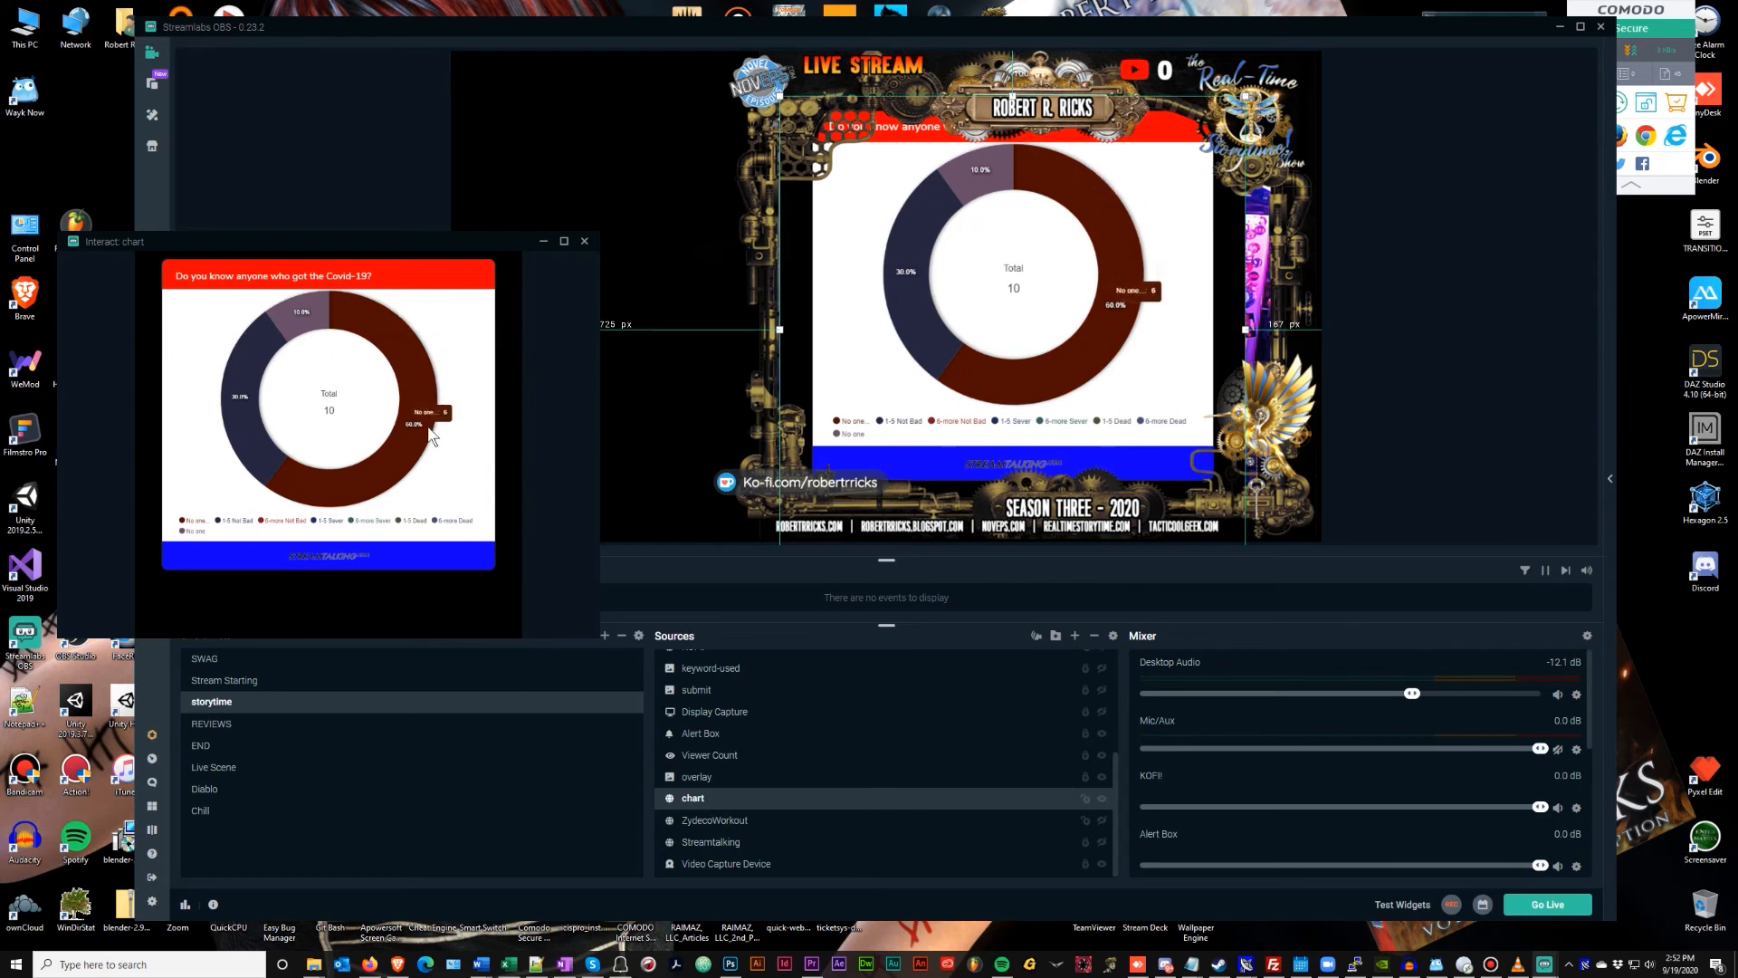
click(583, 243)
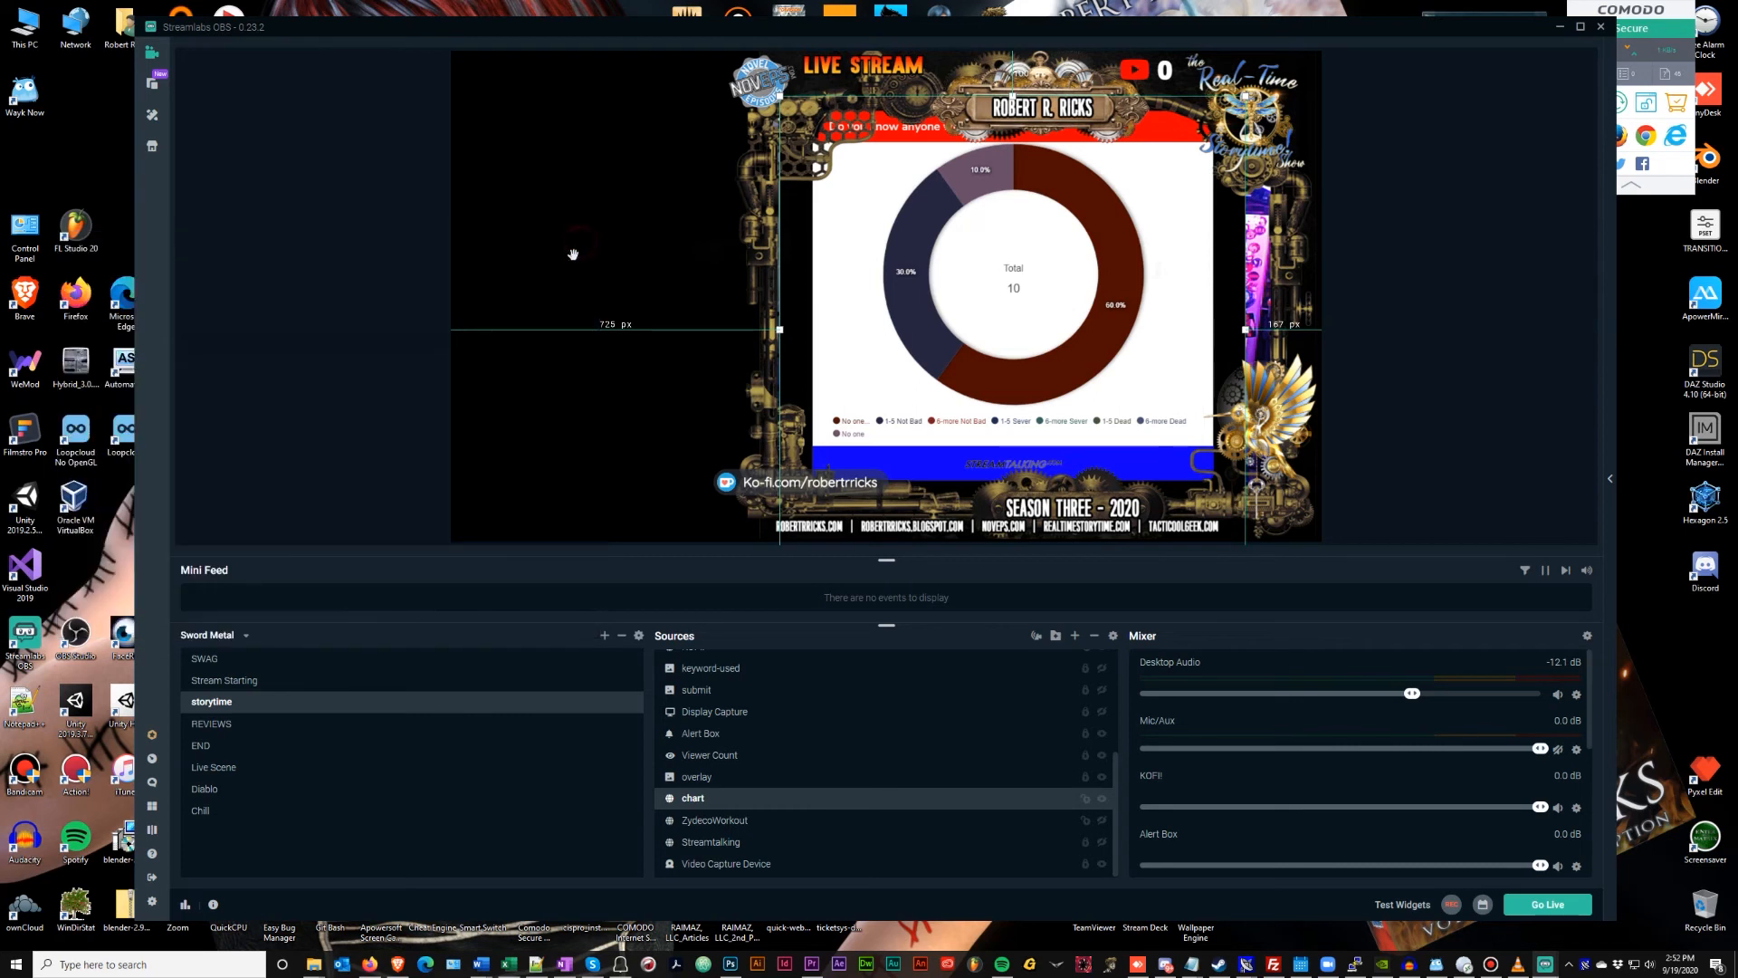
Hide the chart source, toggle the Streamtalking panel on and off, then return to the browser
click(1101, 798)
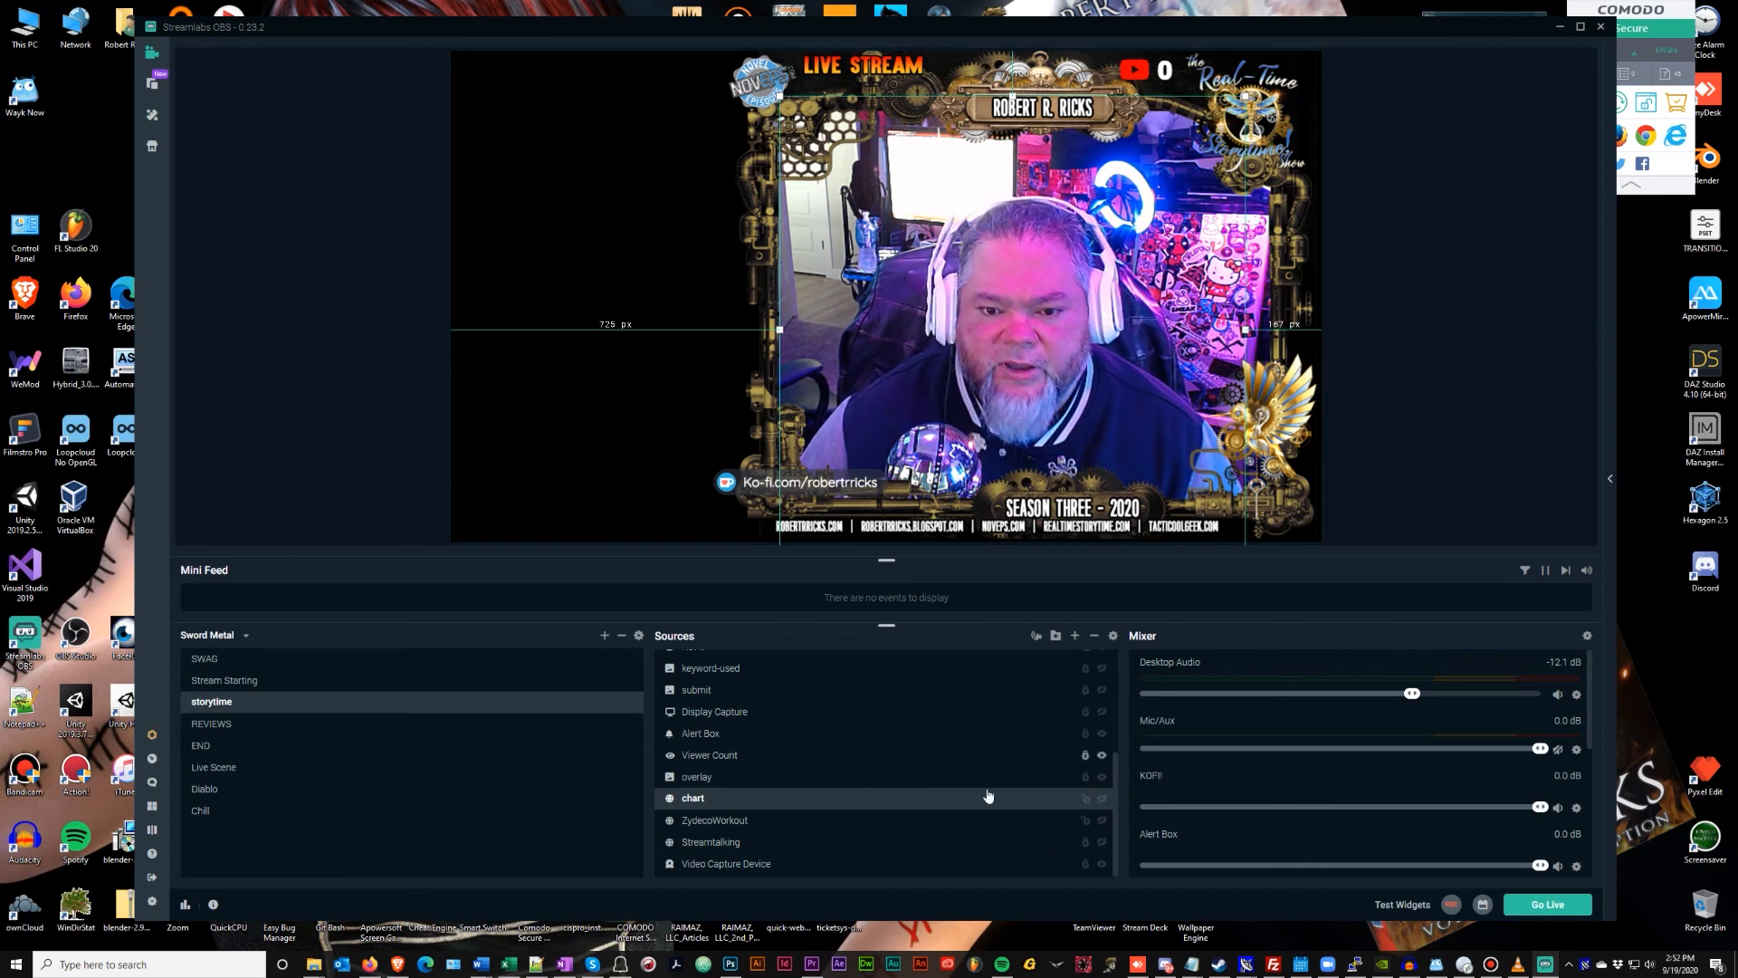
click(1103, 844)
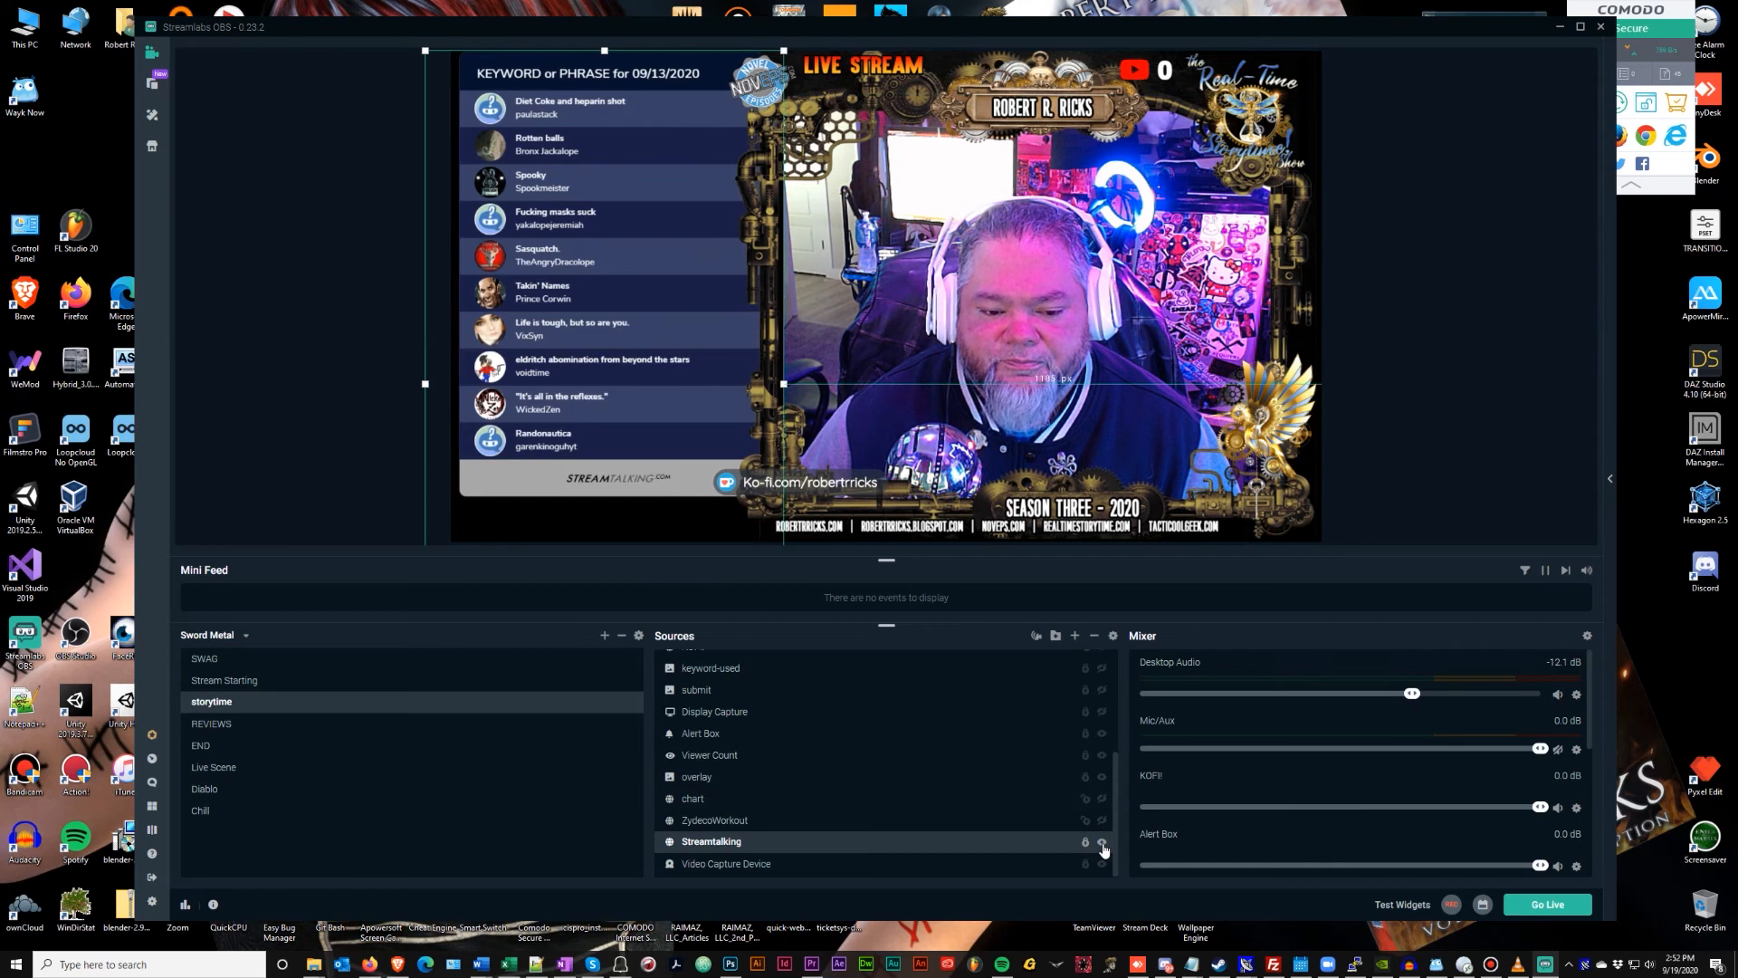
click(1103, 843)
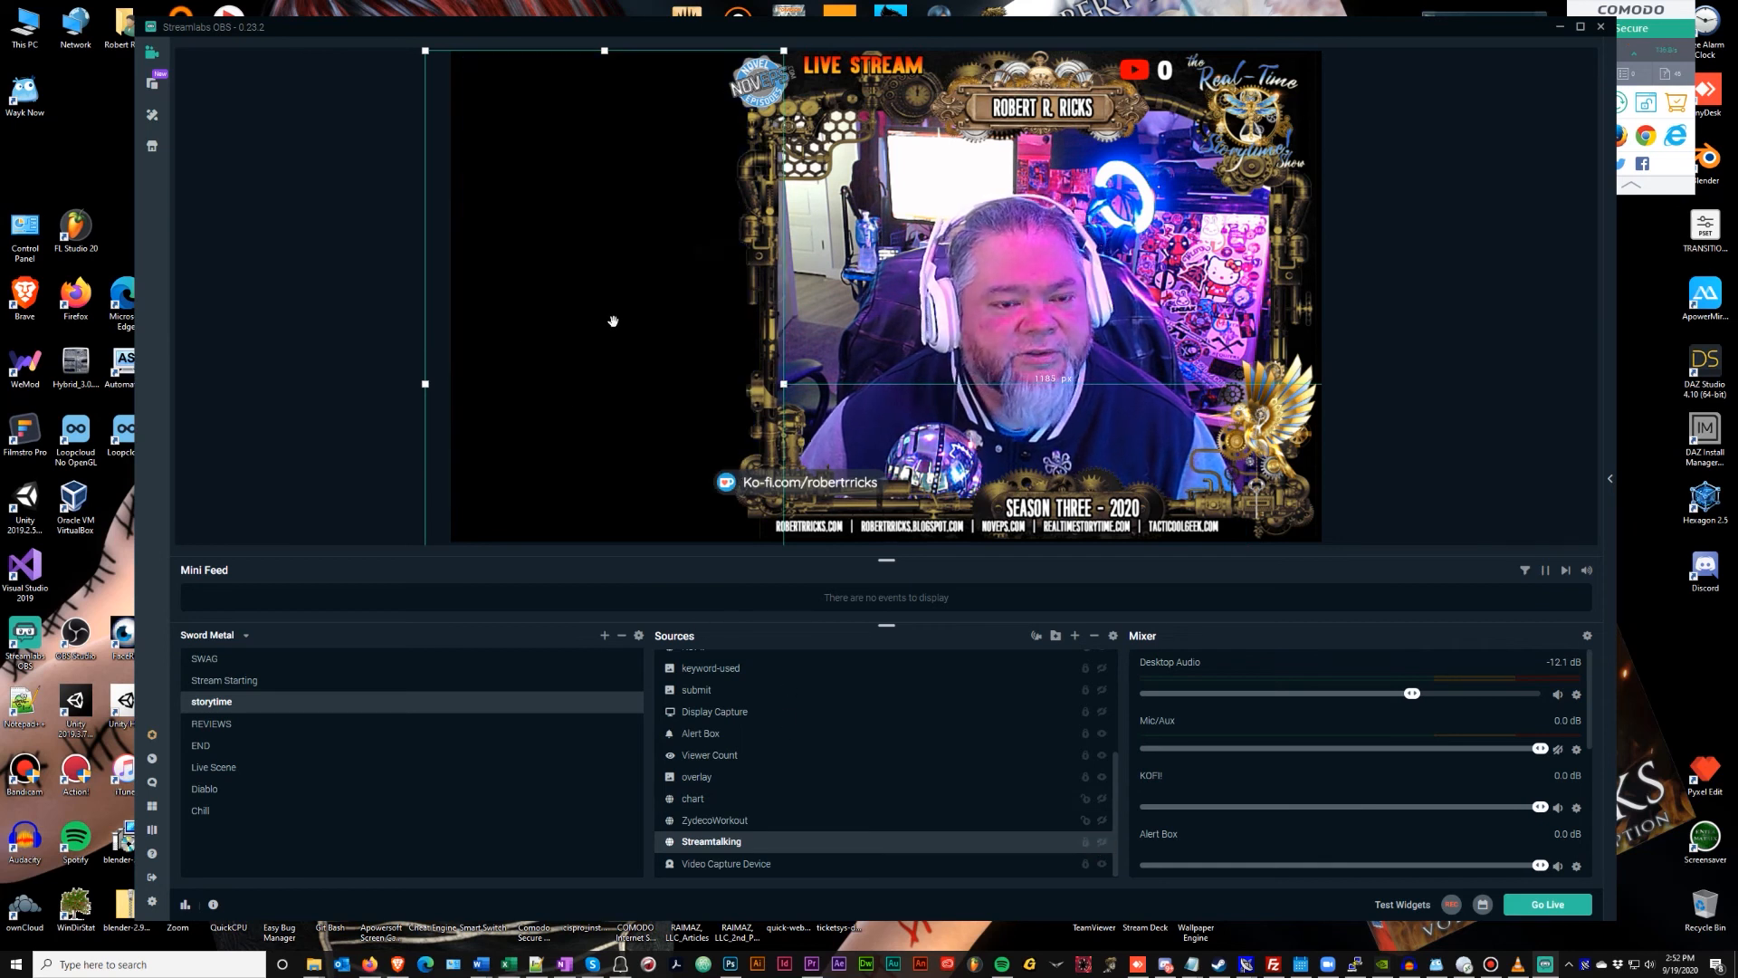
click(397, 964)
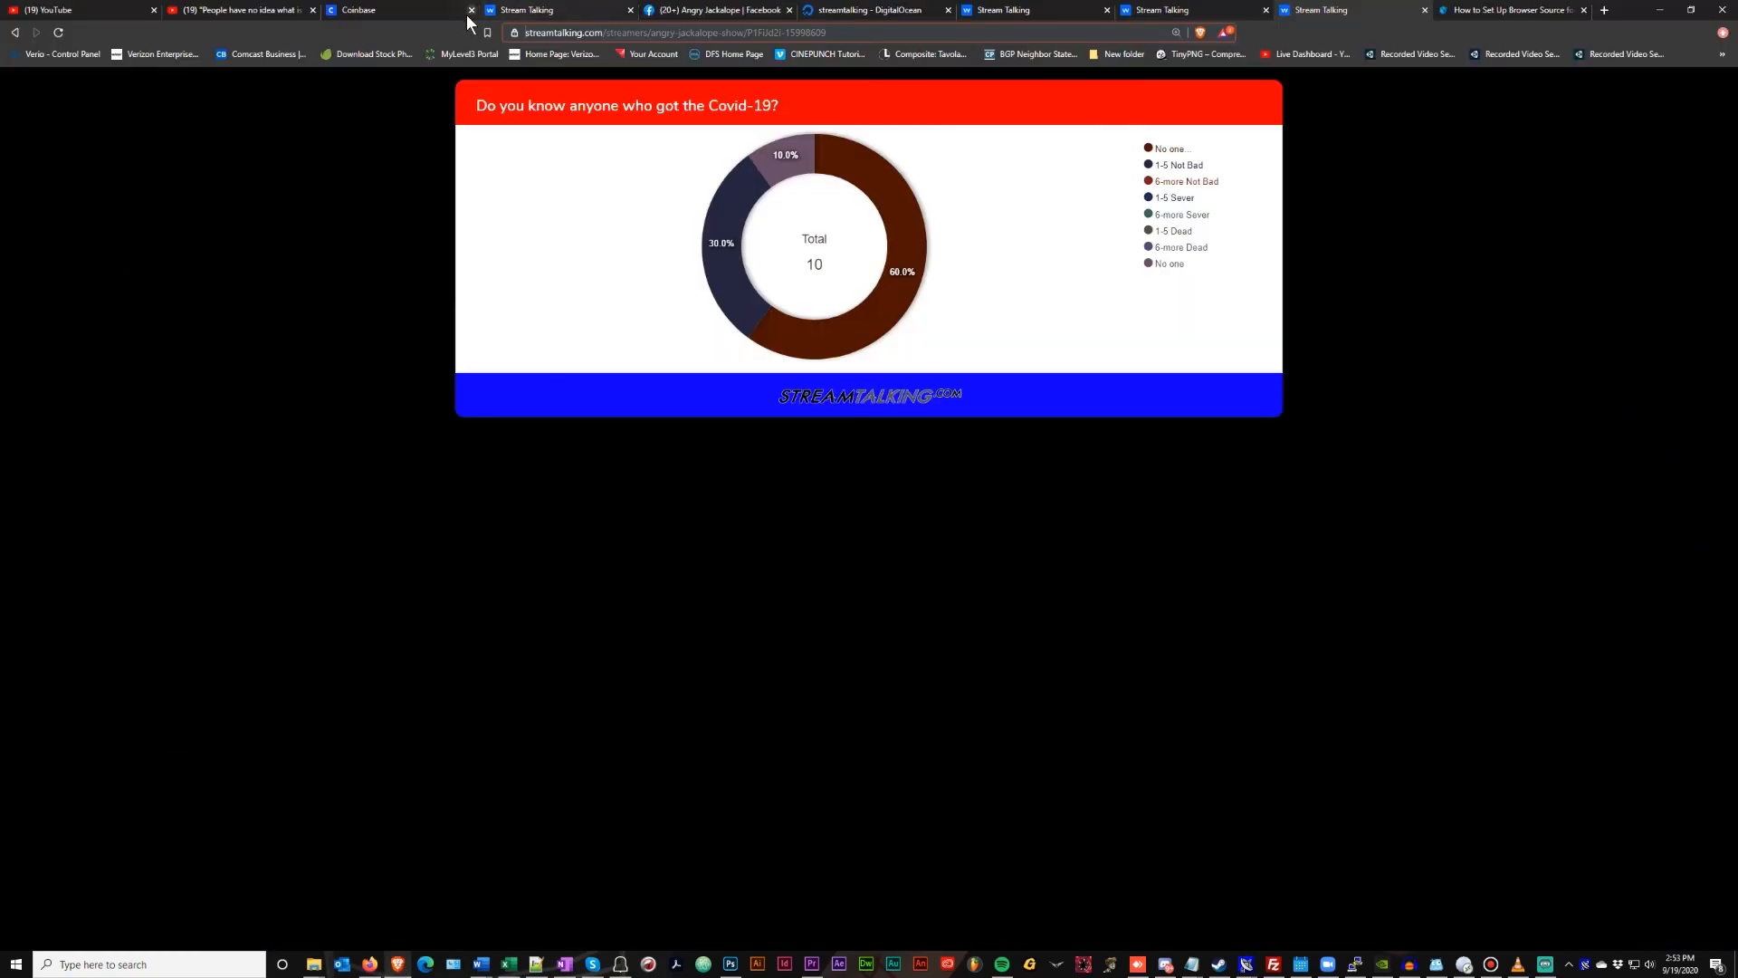
On Angry Jackalope Show's about-me question, keep only the 'one regret in life' answer selected, then return to OBS
click(564, 5)
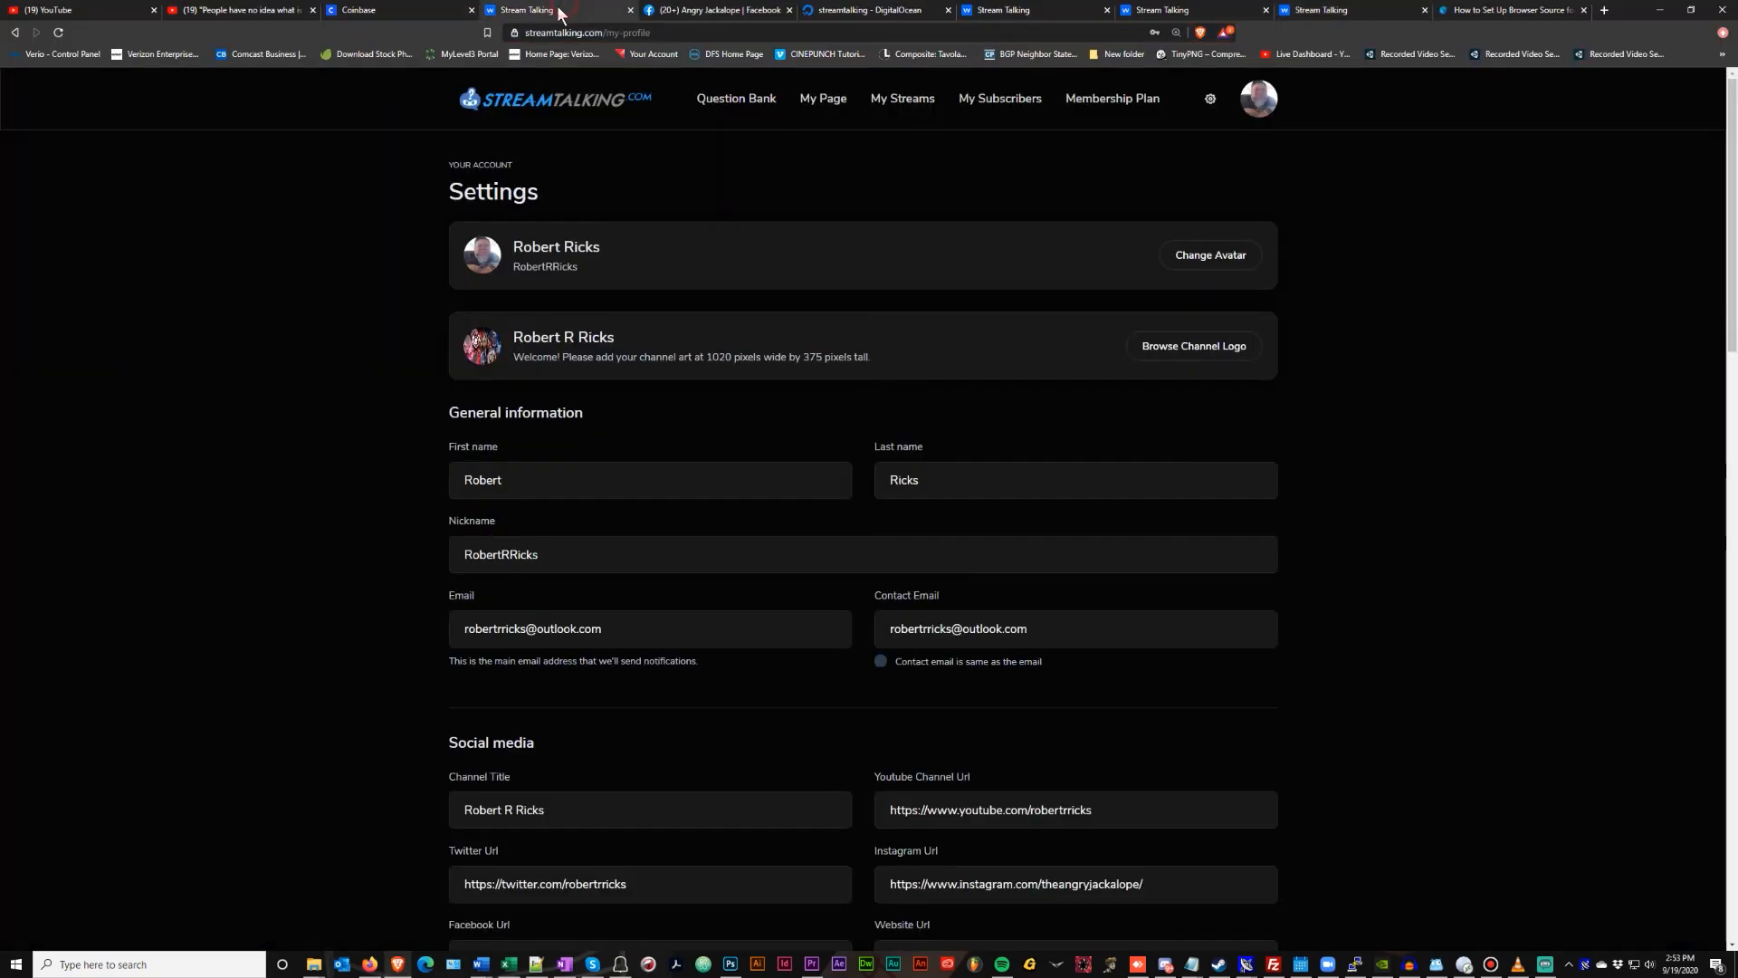
click(912, 100)
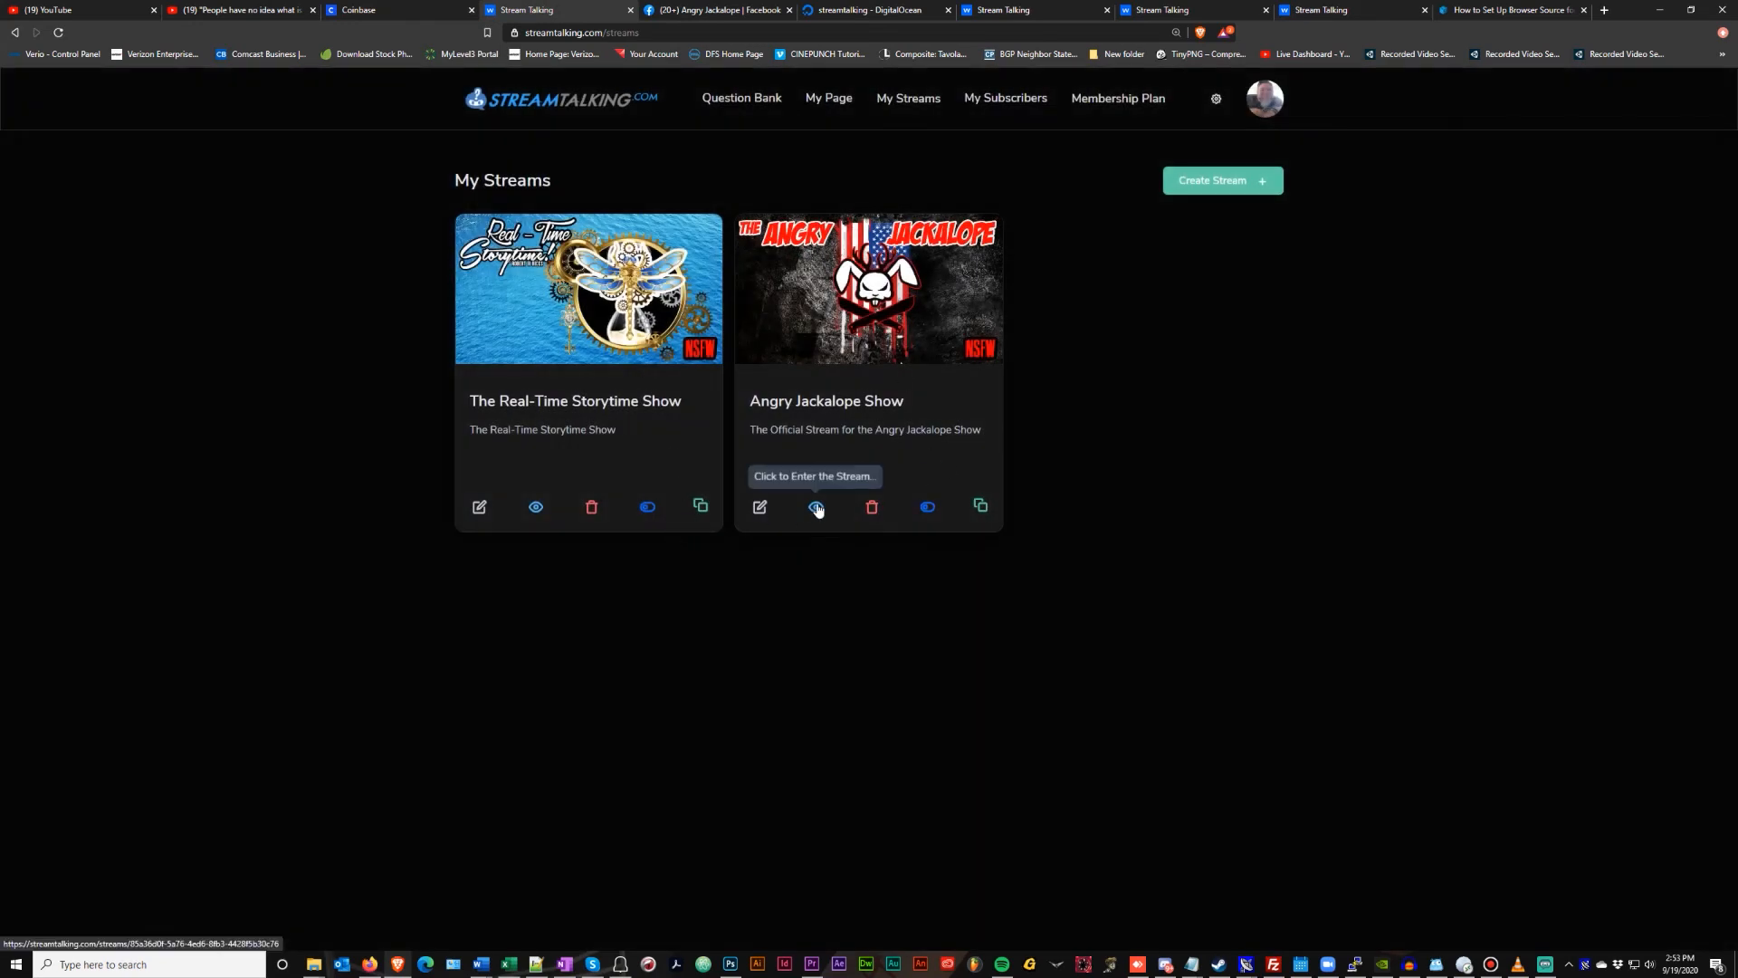
click(816, 507)
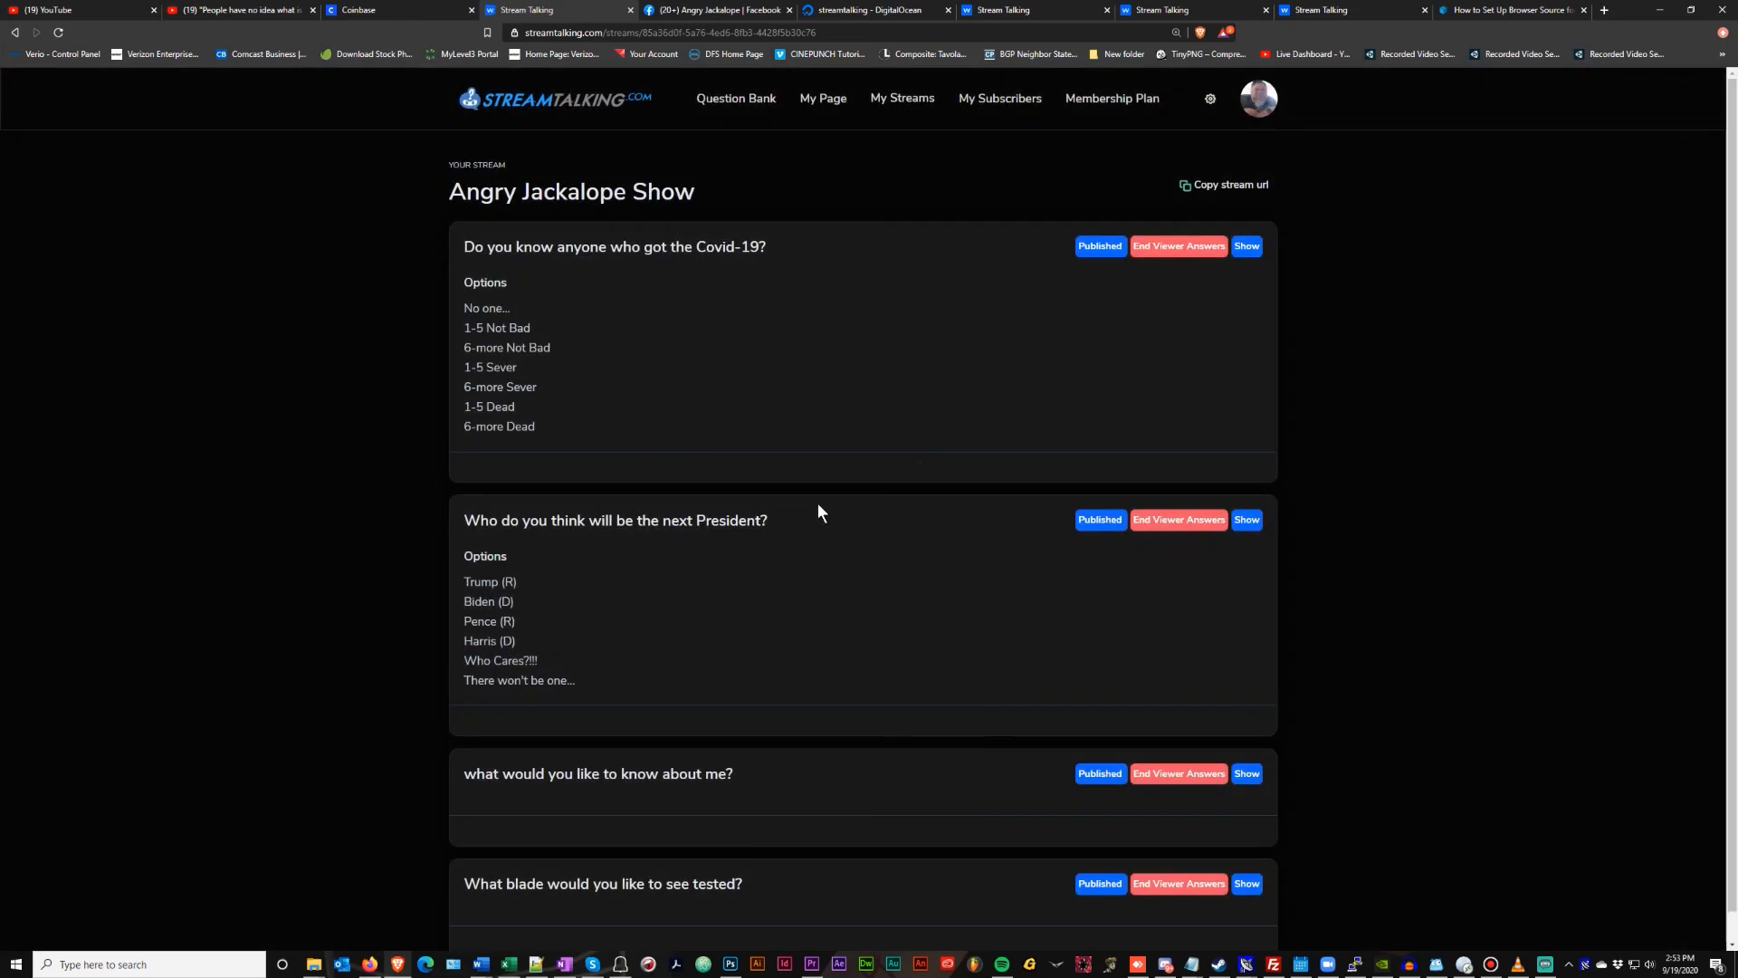
scroll(1019, 361, down, 1)
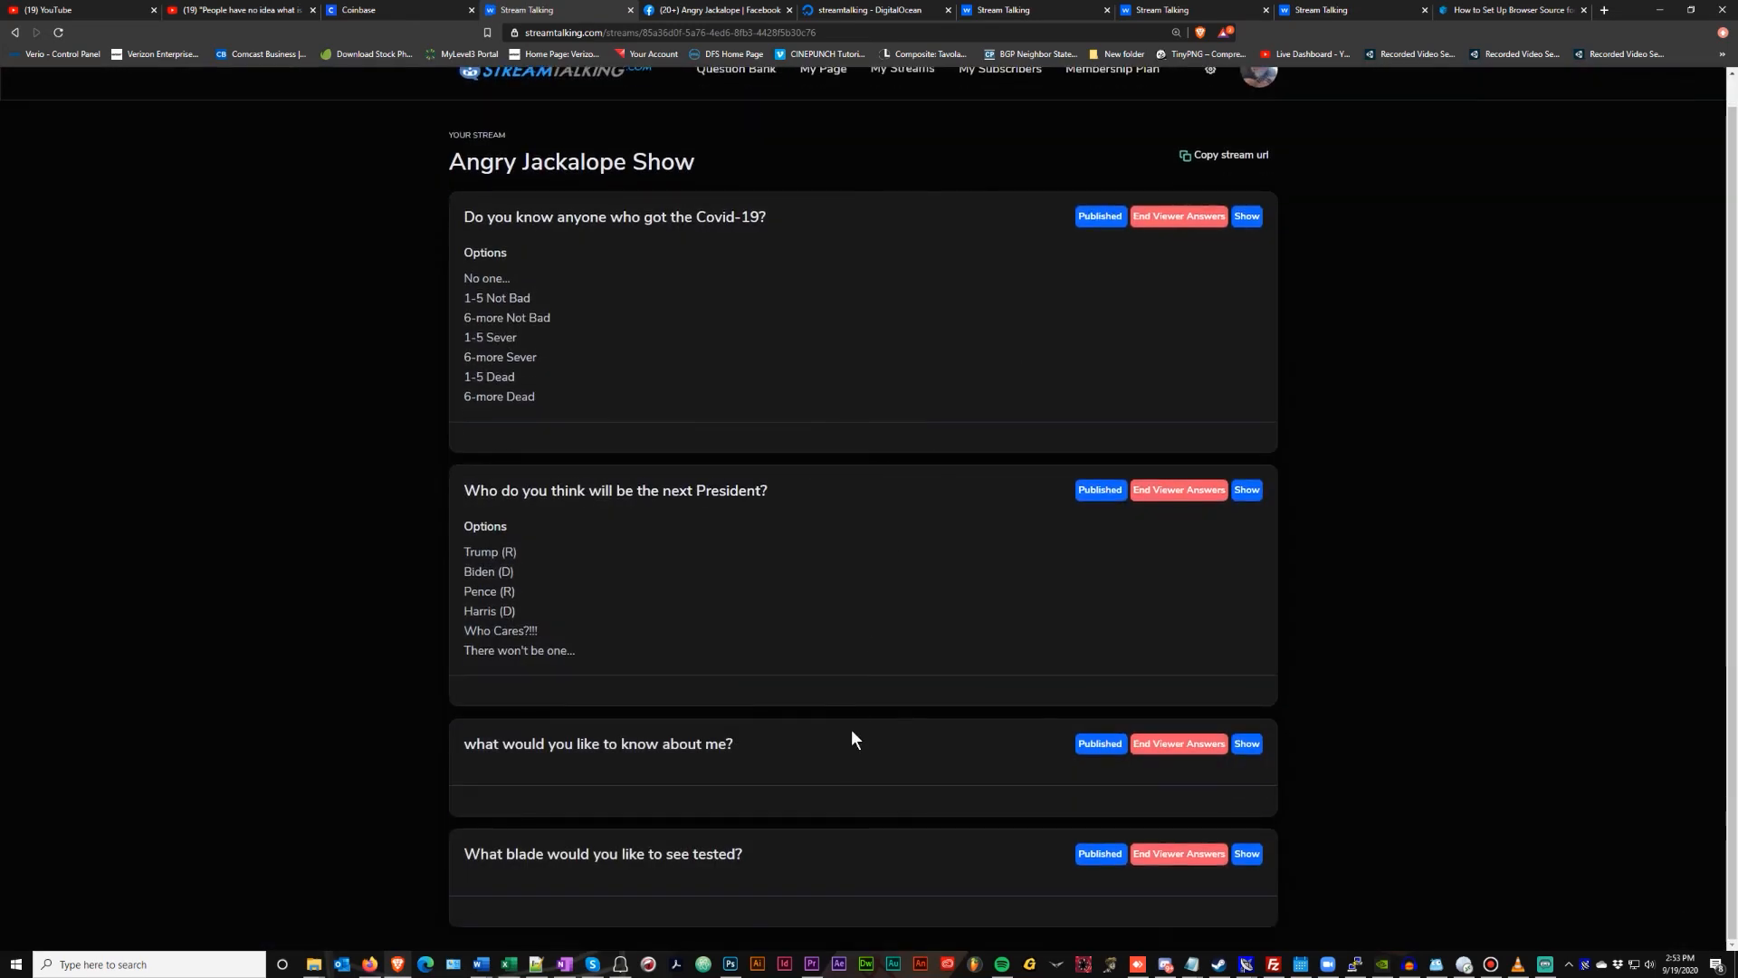
click(1244, 748)
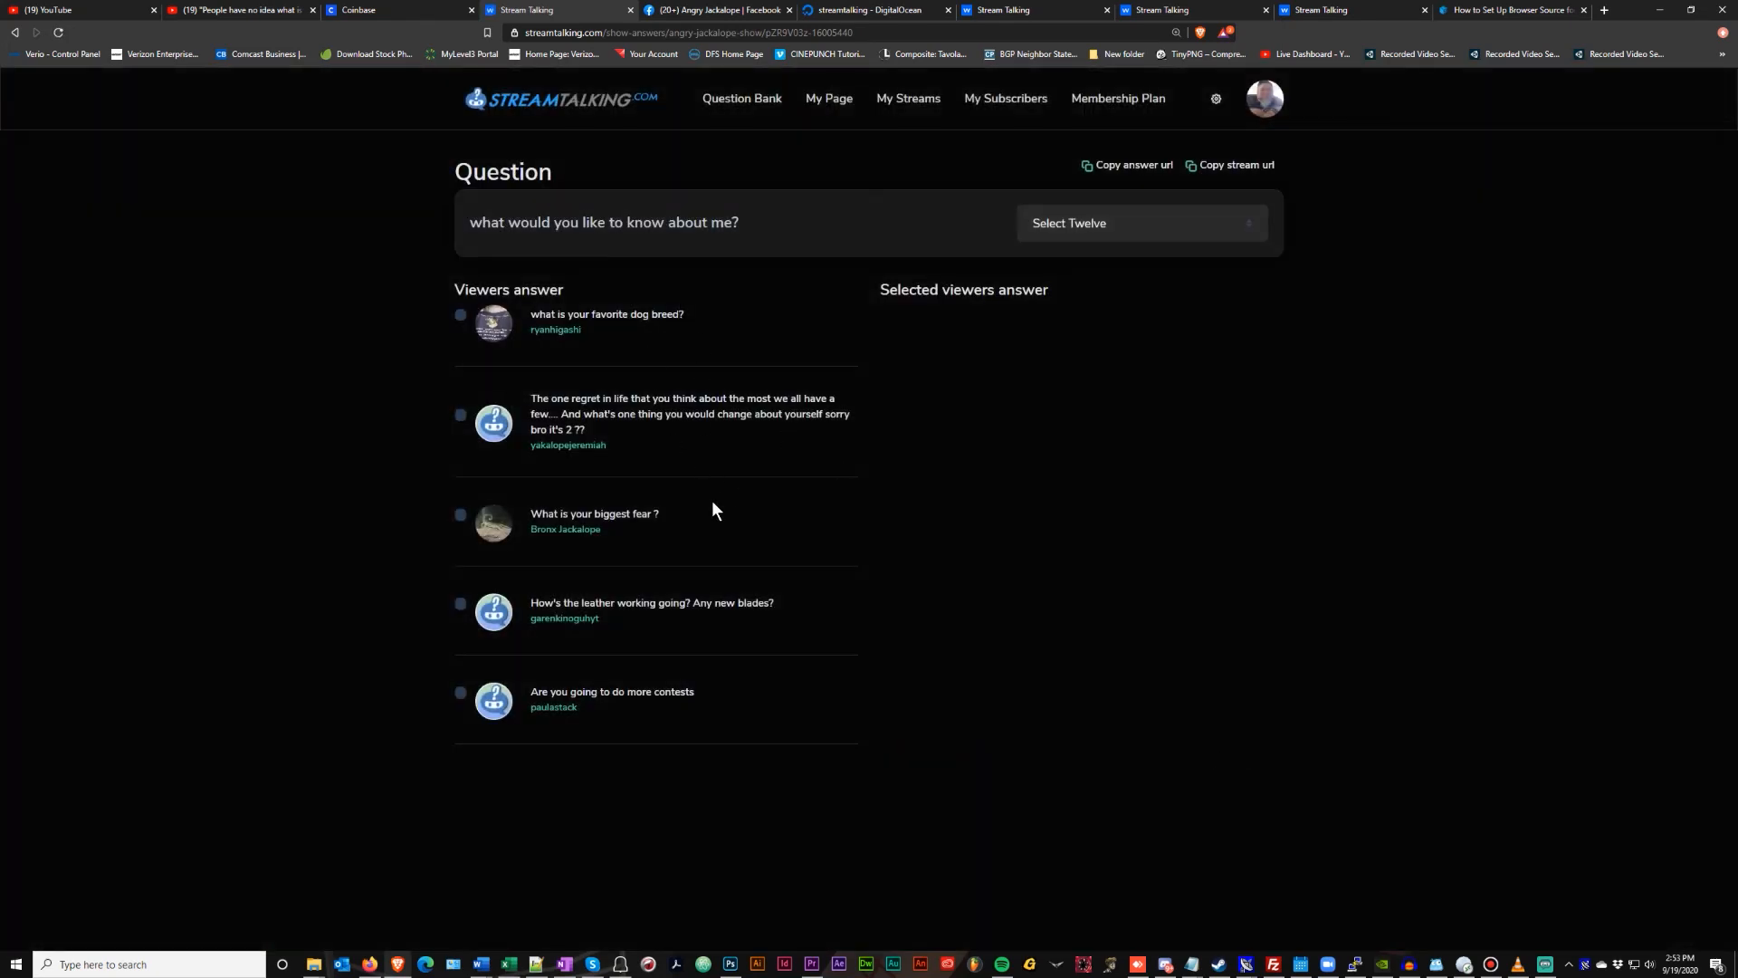
click(458, 516)
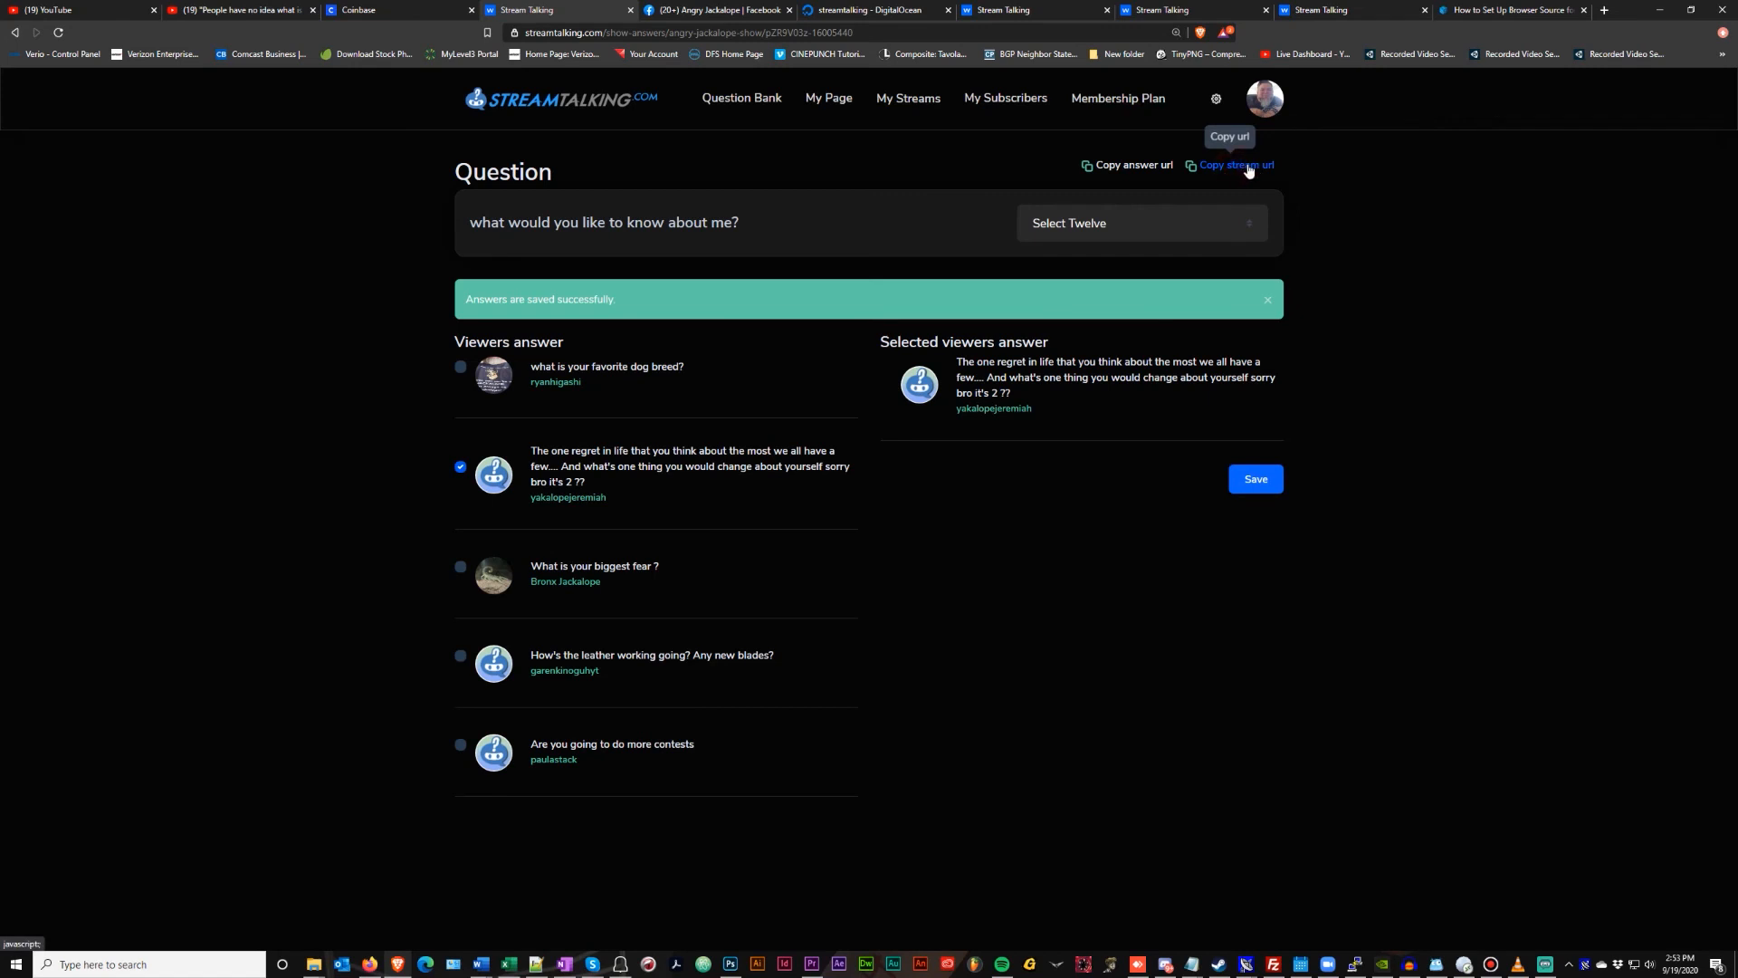
click(1544, 967)
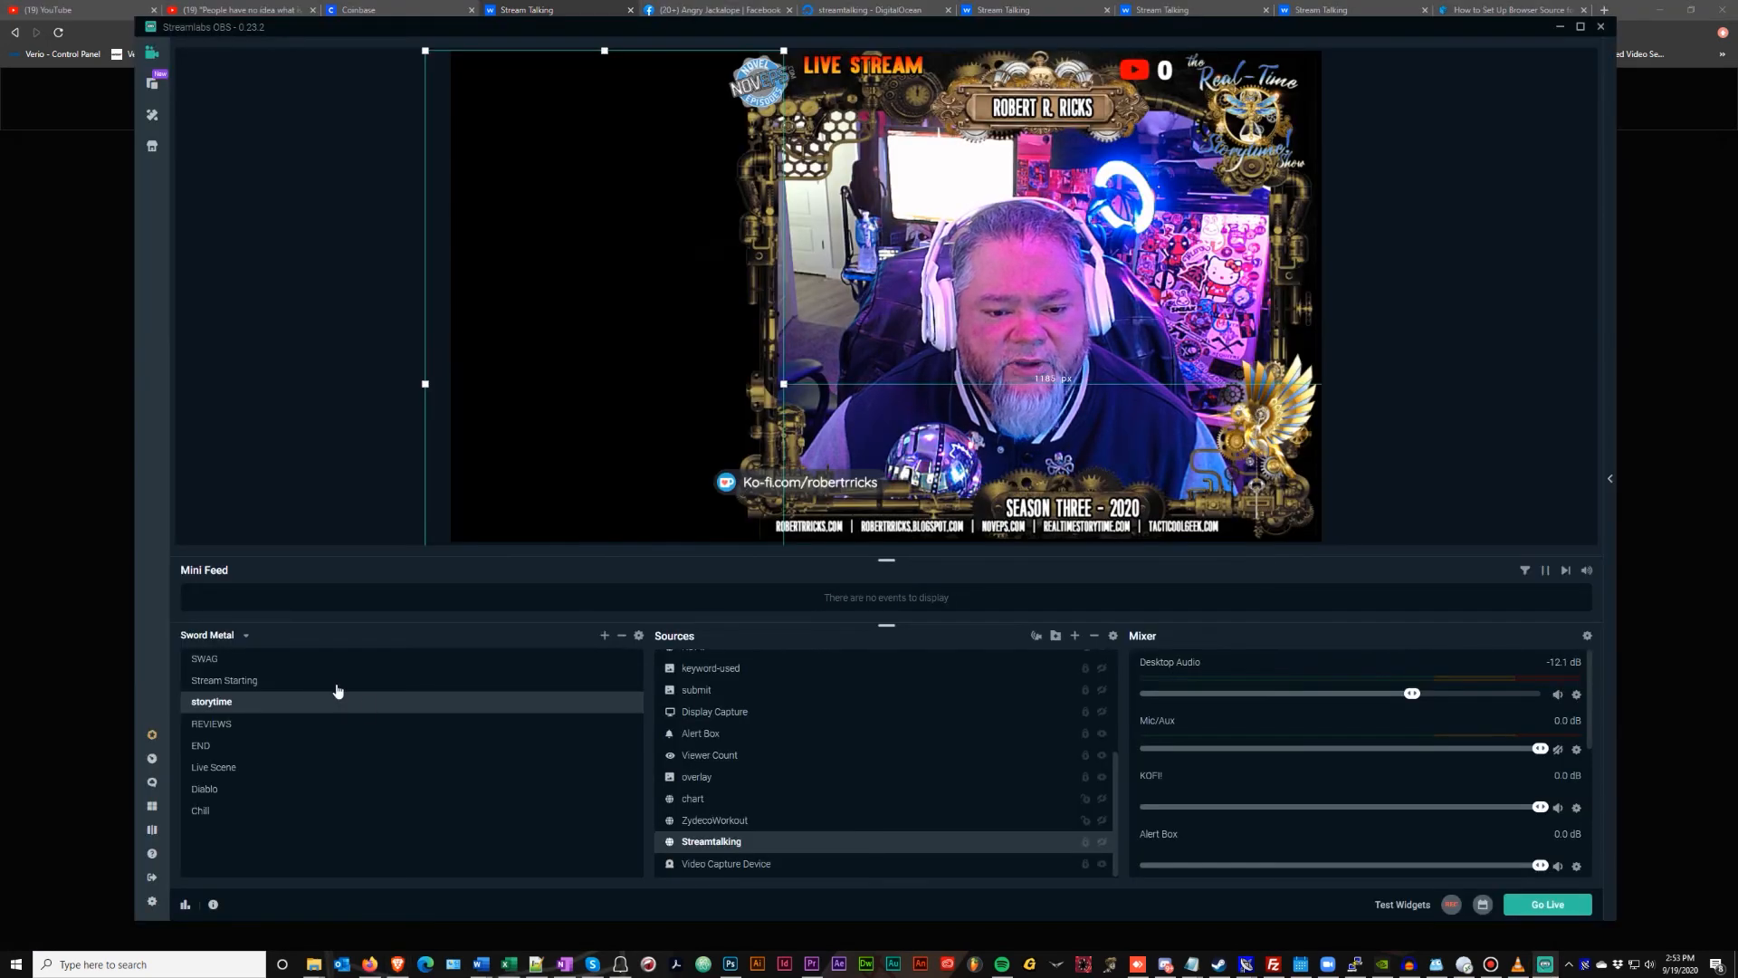
Add a new Browser Source named 'Questions' to the scene
click(1075, 636)
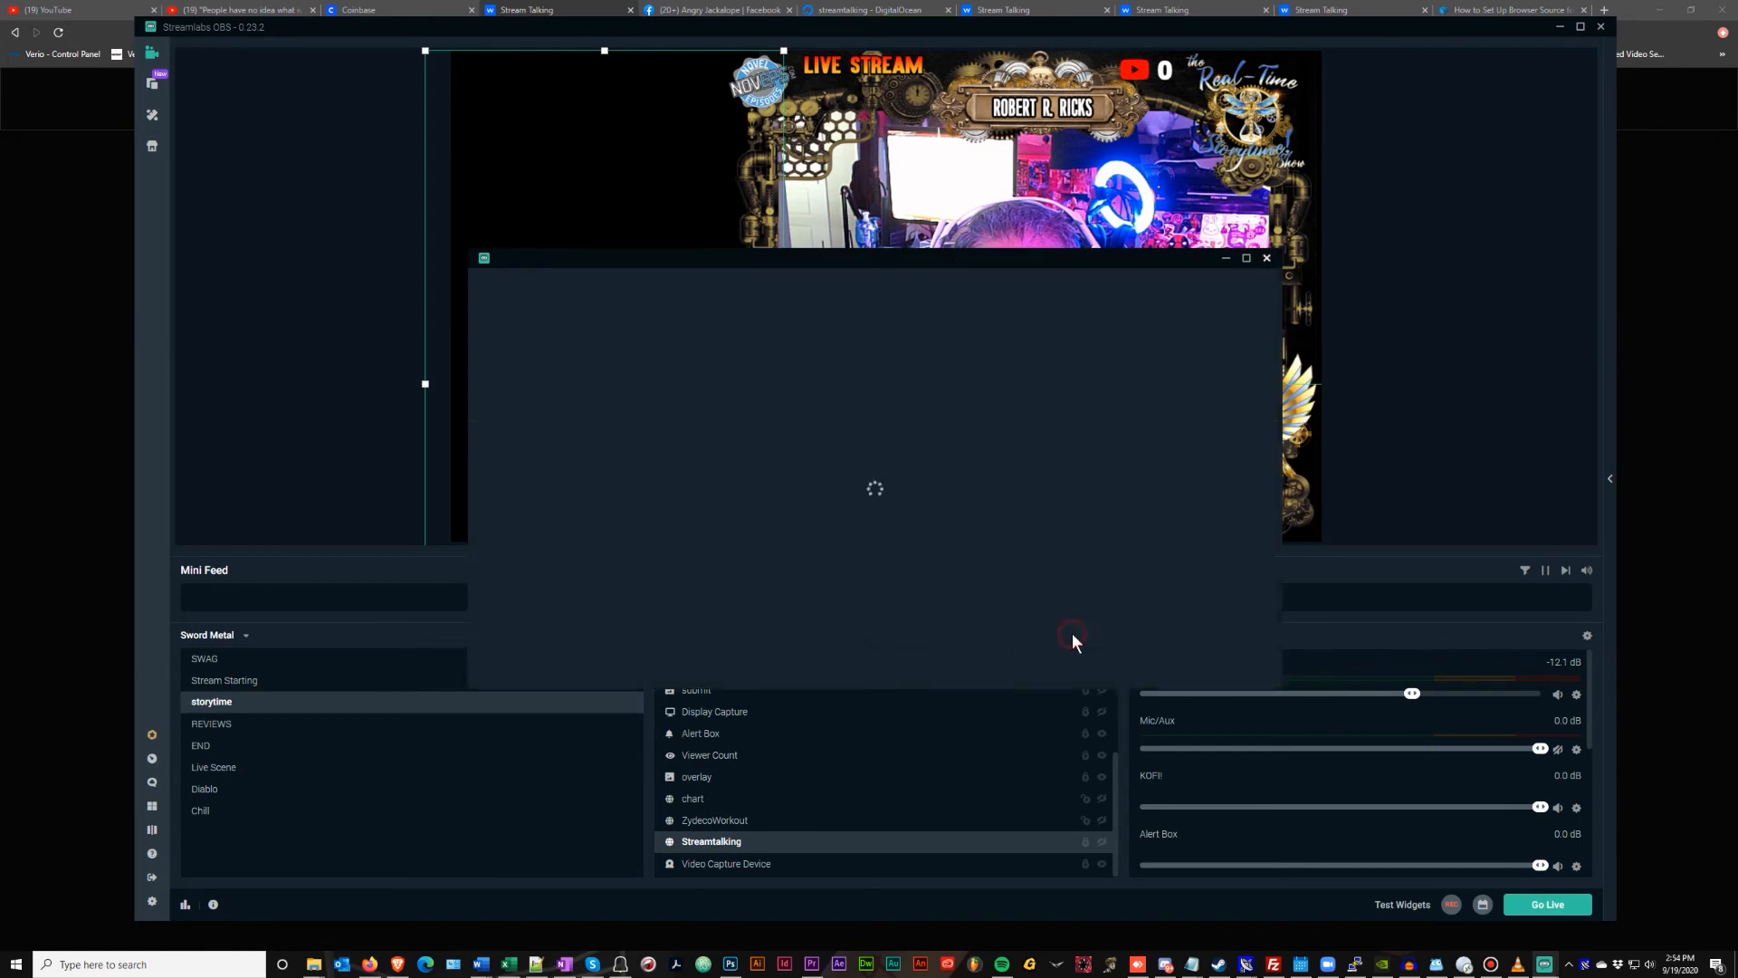
click(517, 486)
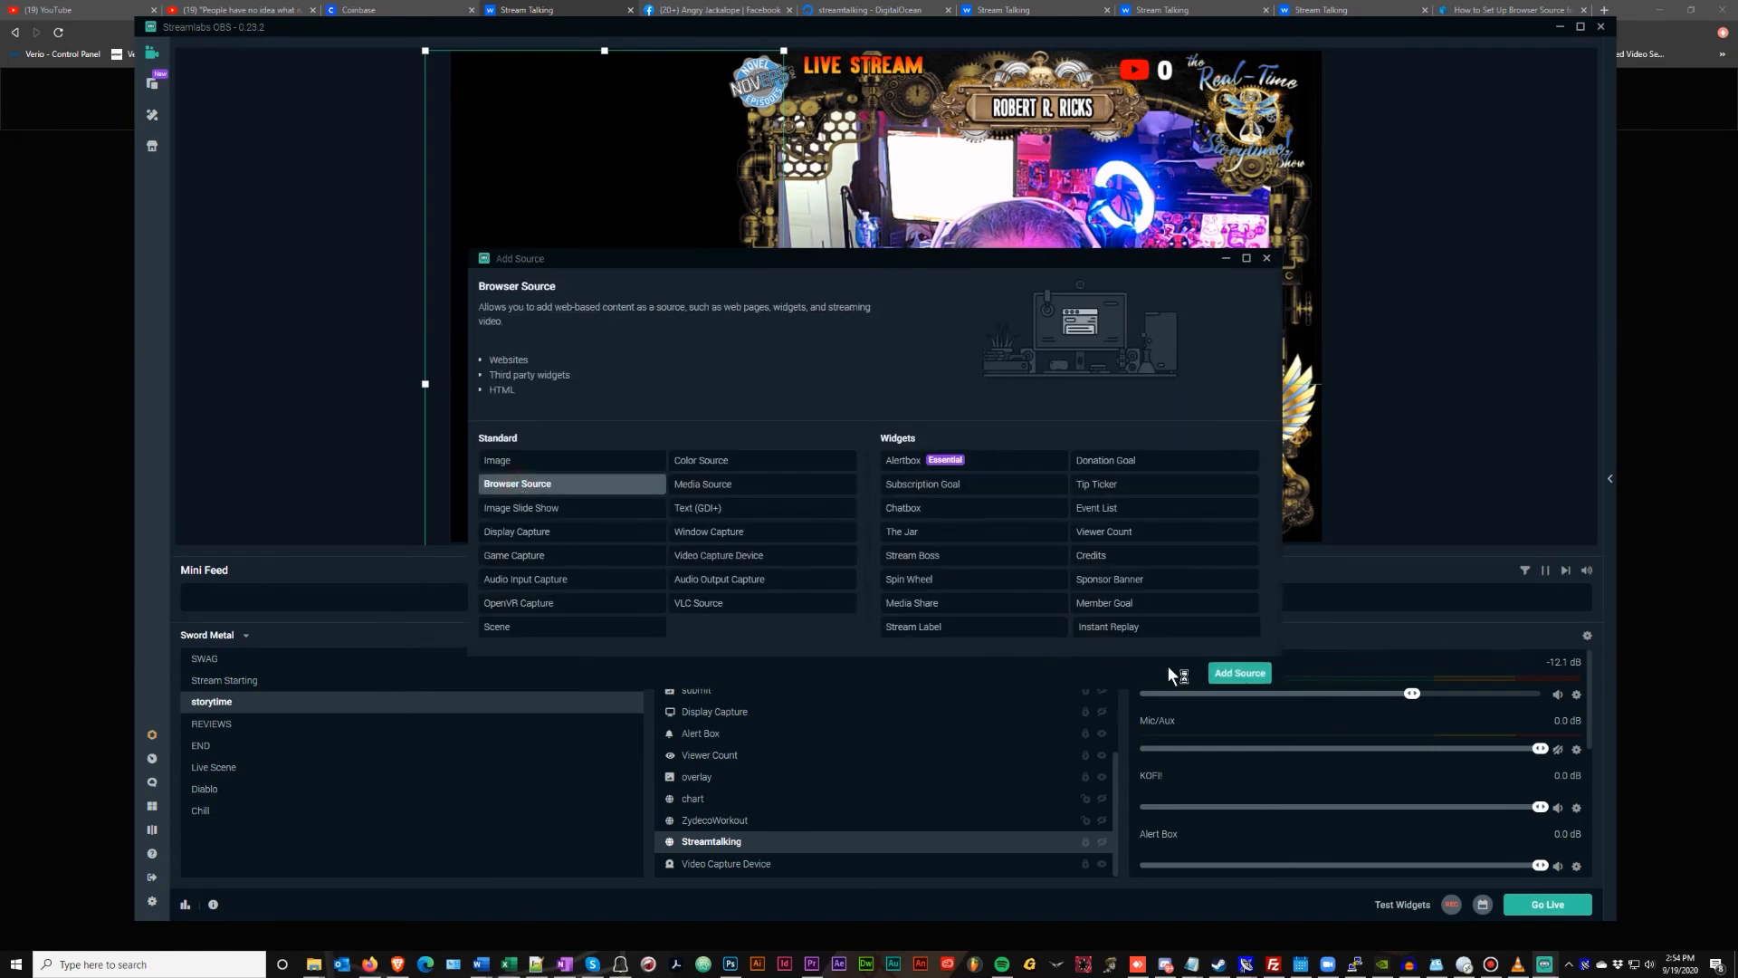
click(1233, 673)
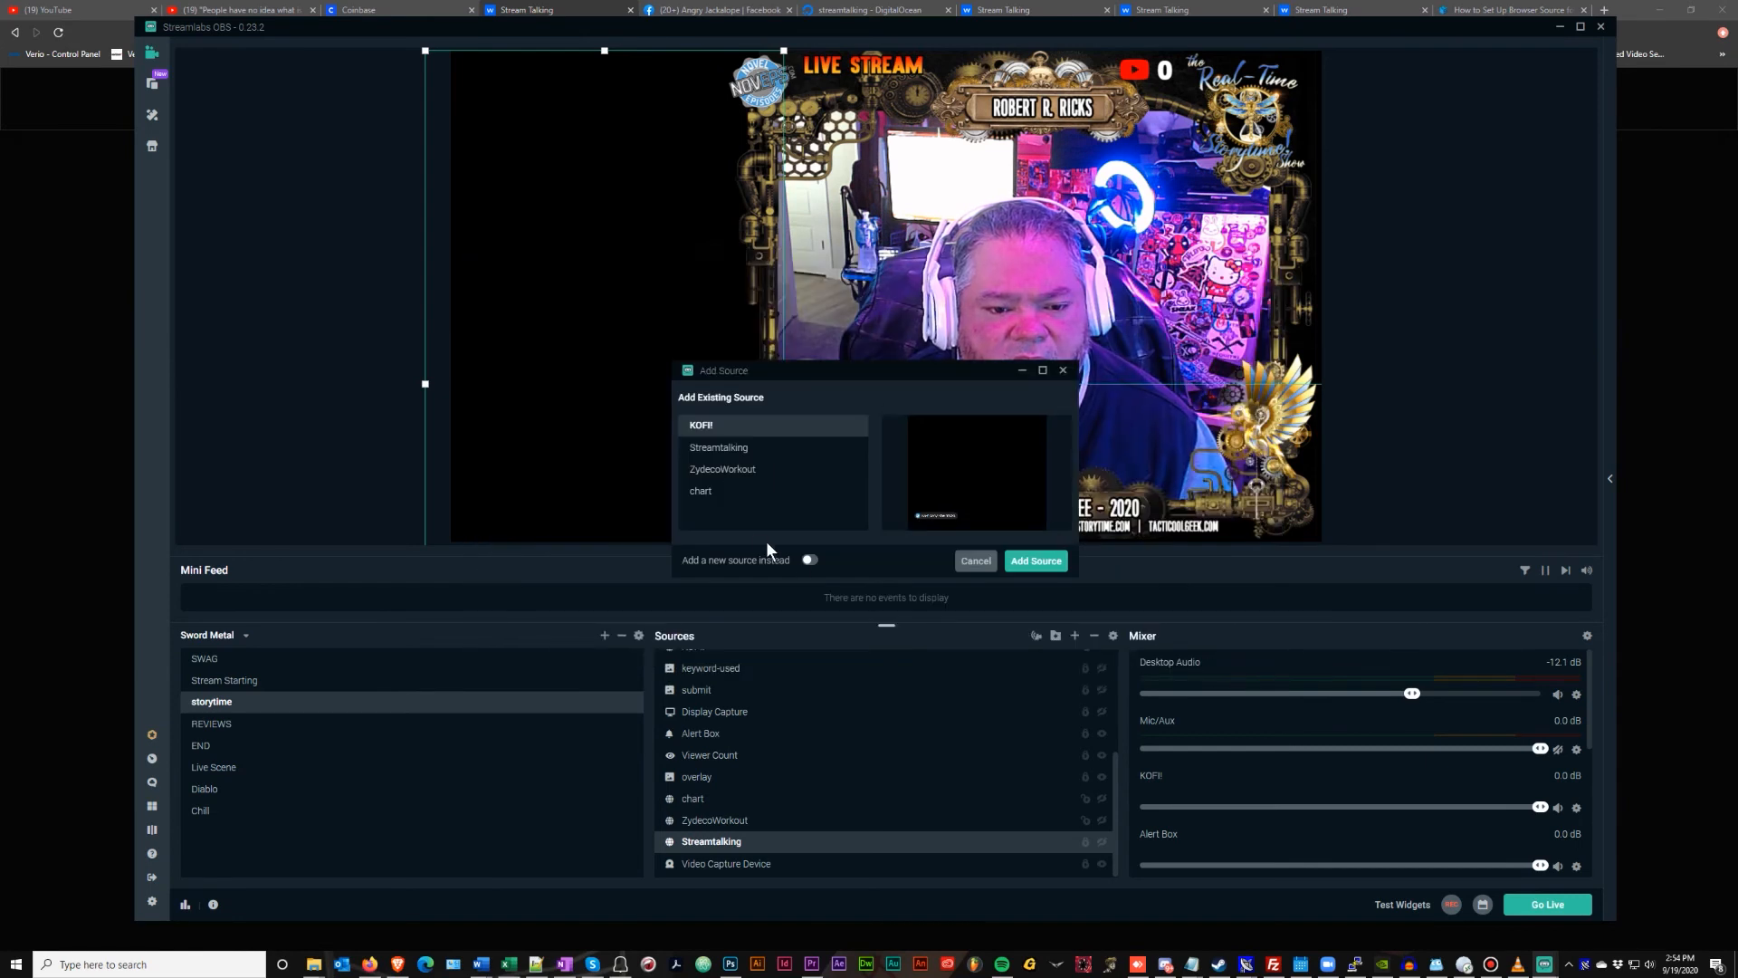
click(805, 561)
drag(783, 449, 609, 445)
text(Questions)
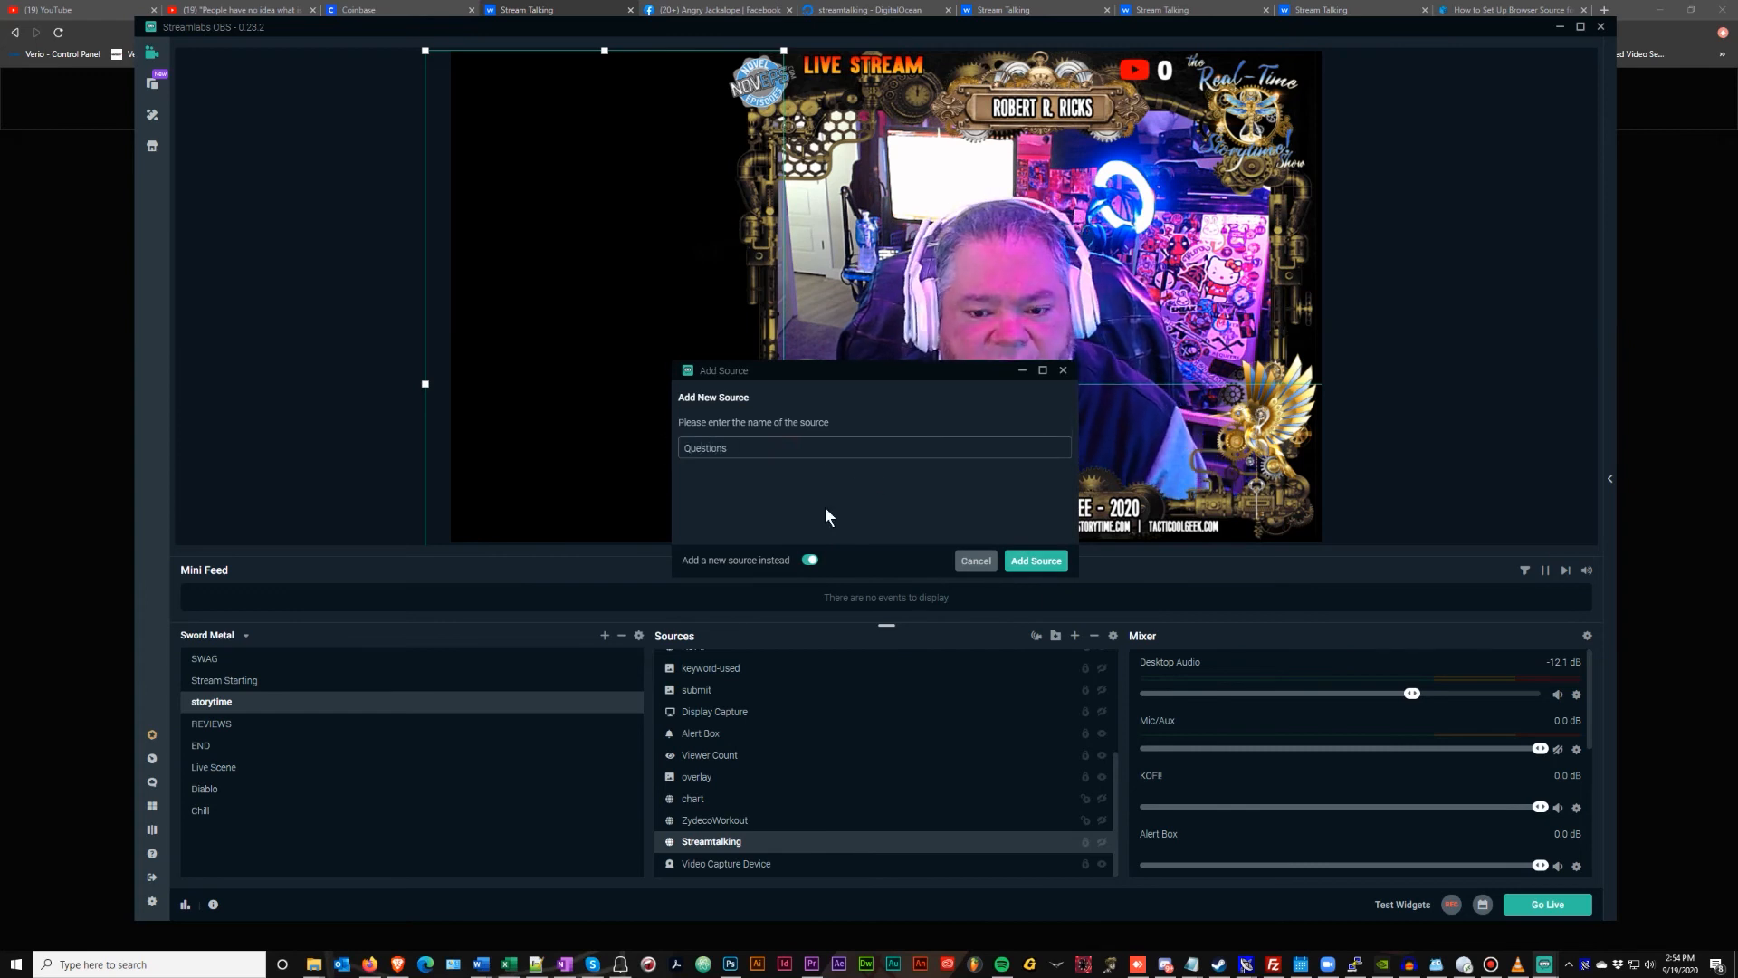
click(1036, 561)
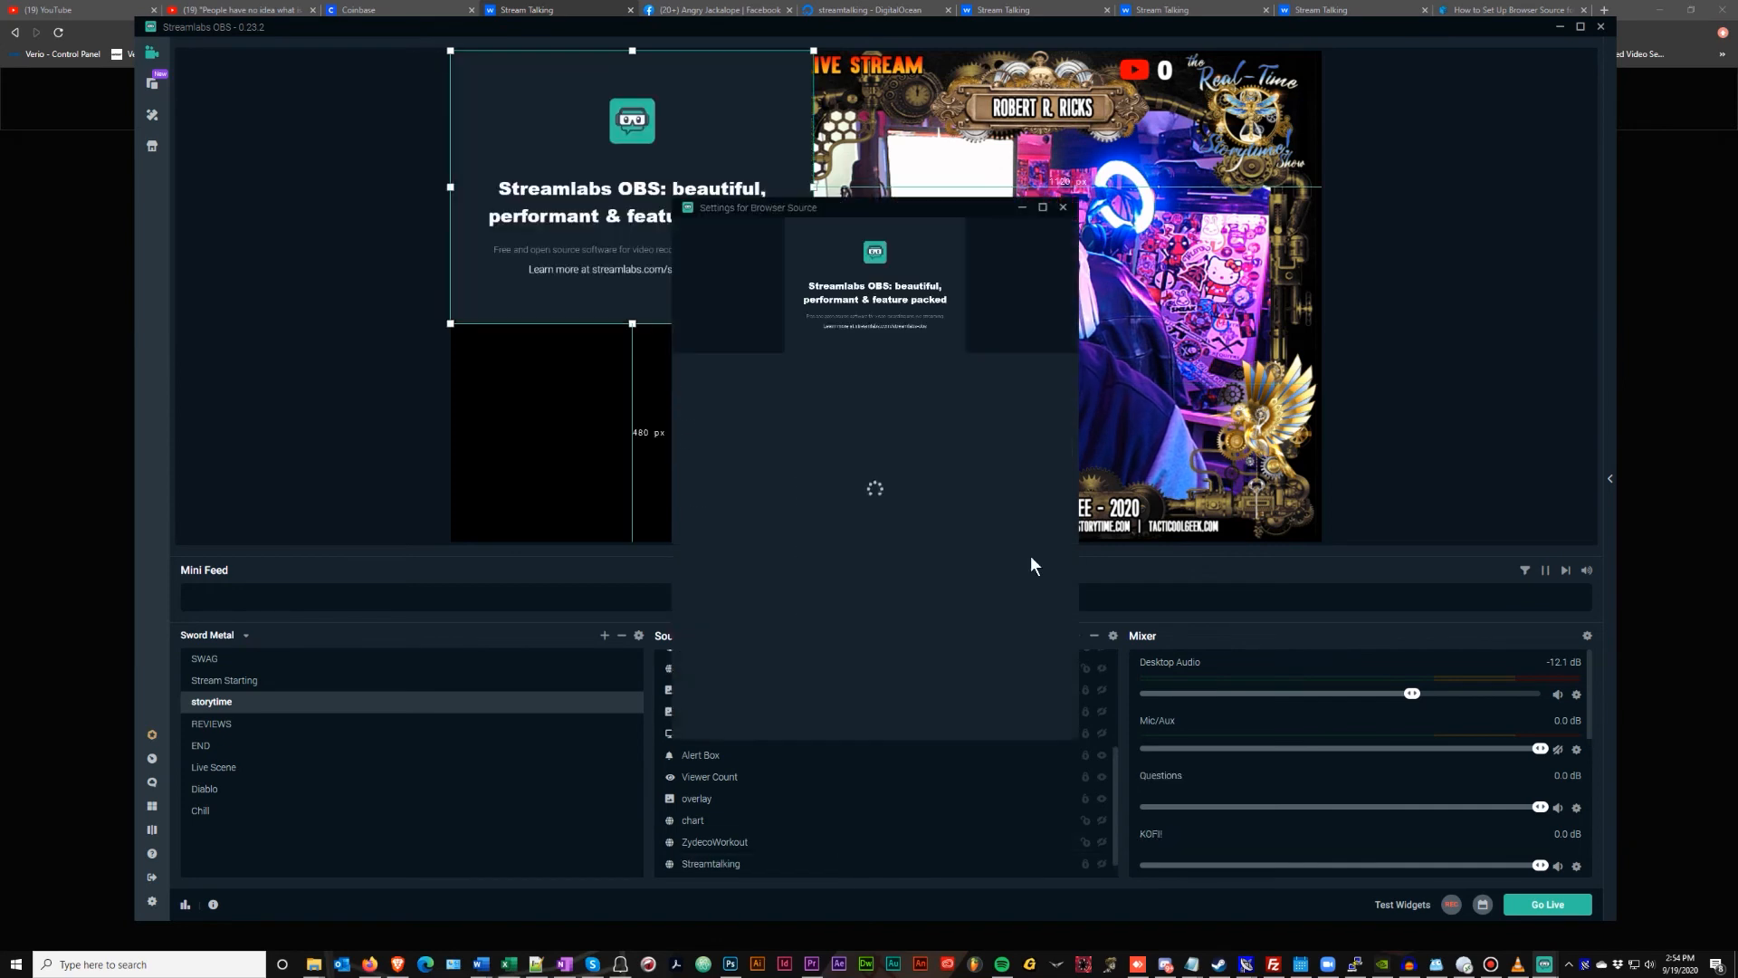
Paste the StreamTalking stream URL, set height to 250, and clear the custom CSS
drag(987, 395, 753, 391)
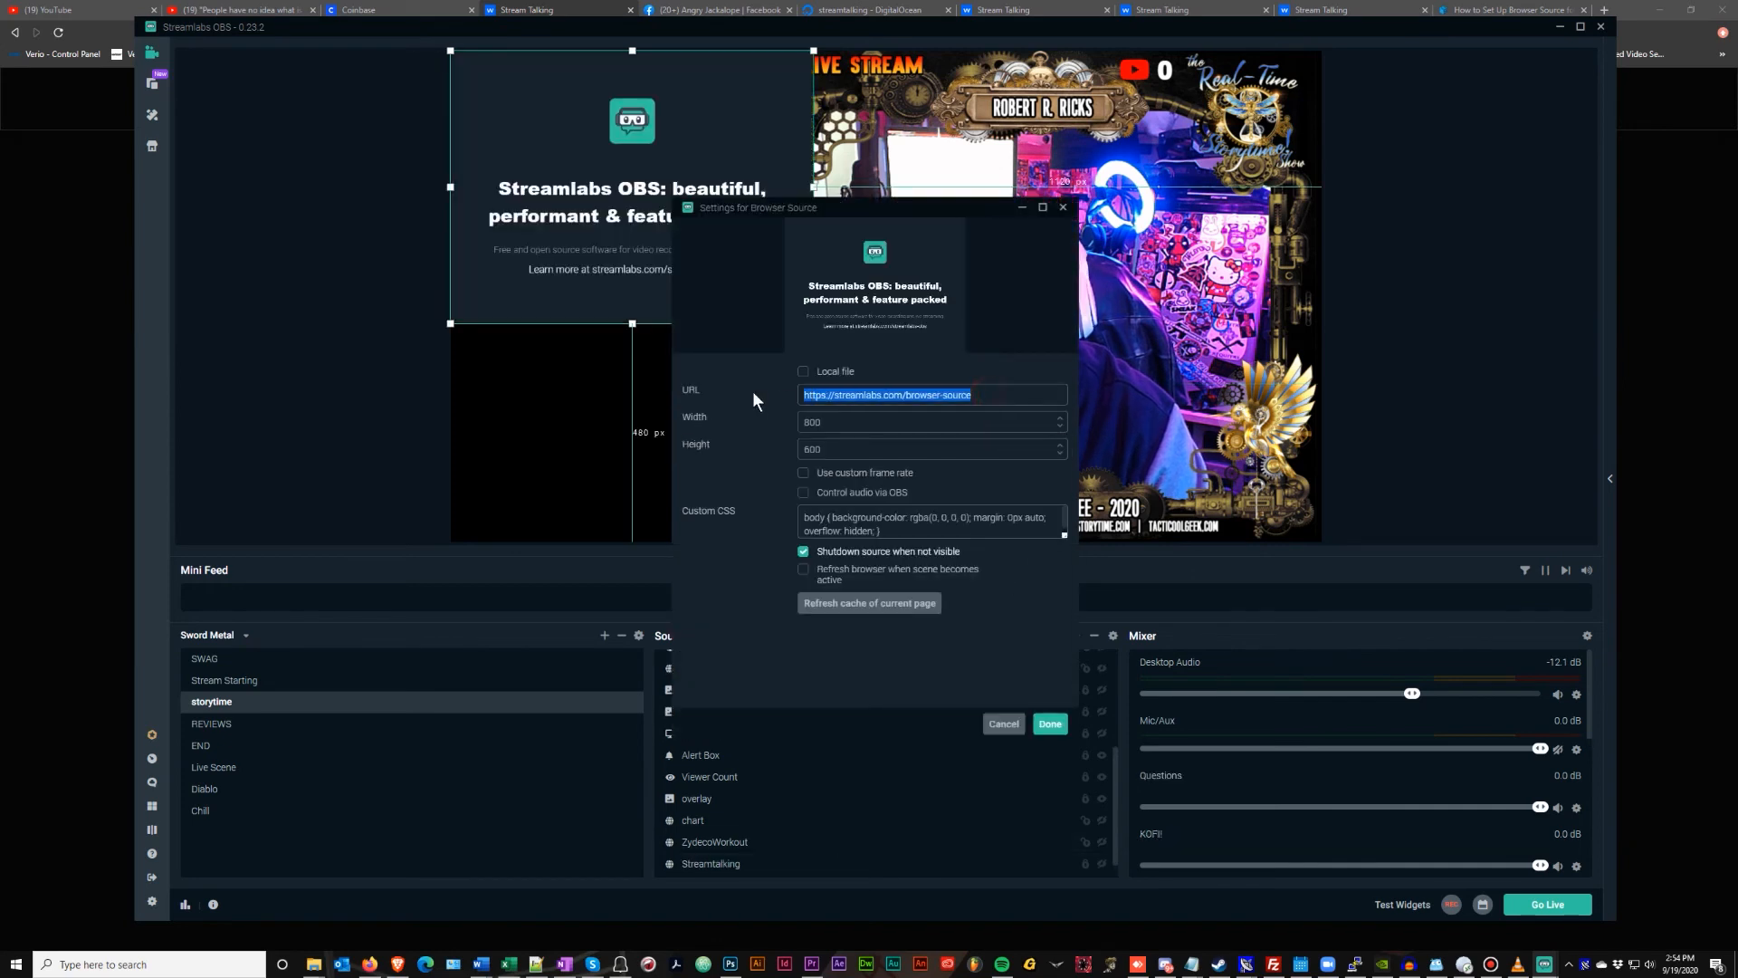
key(ctrl+v)
click(872, 417)
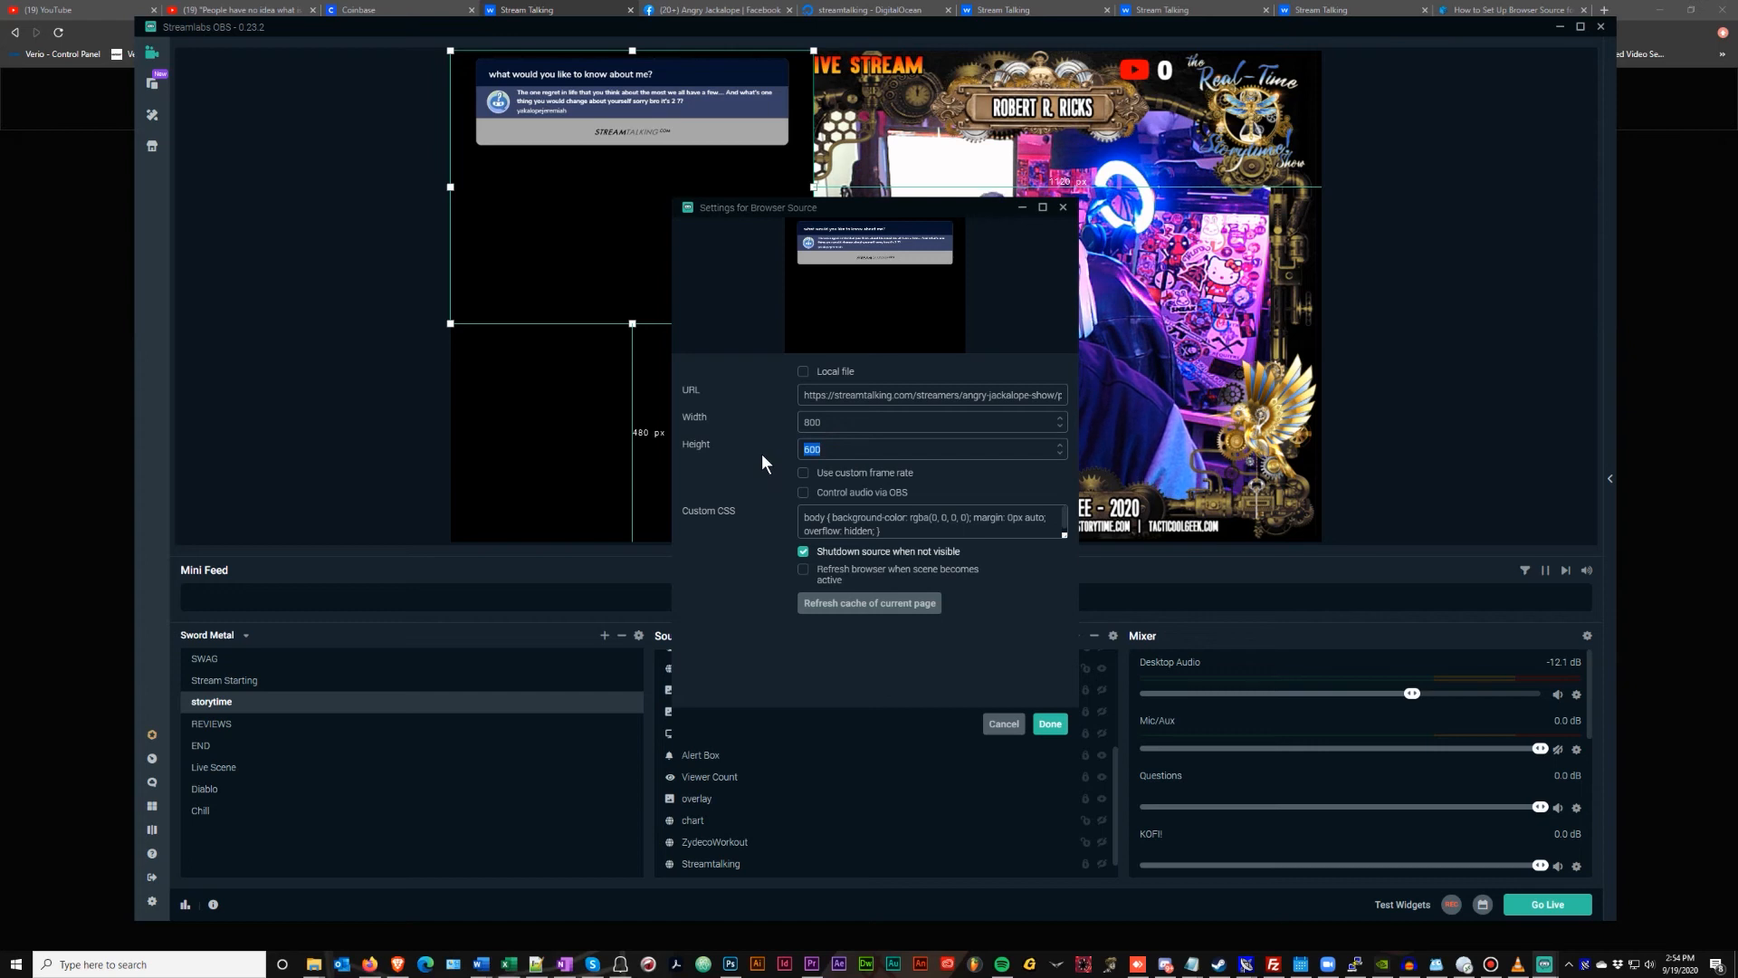
text(200)
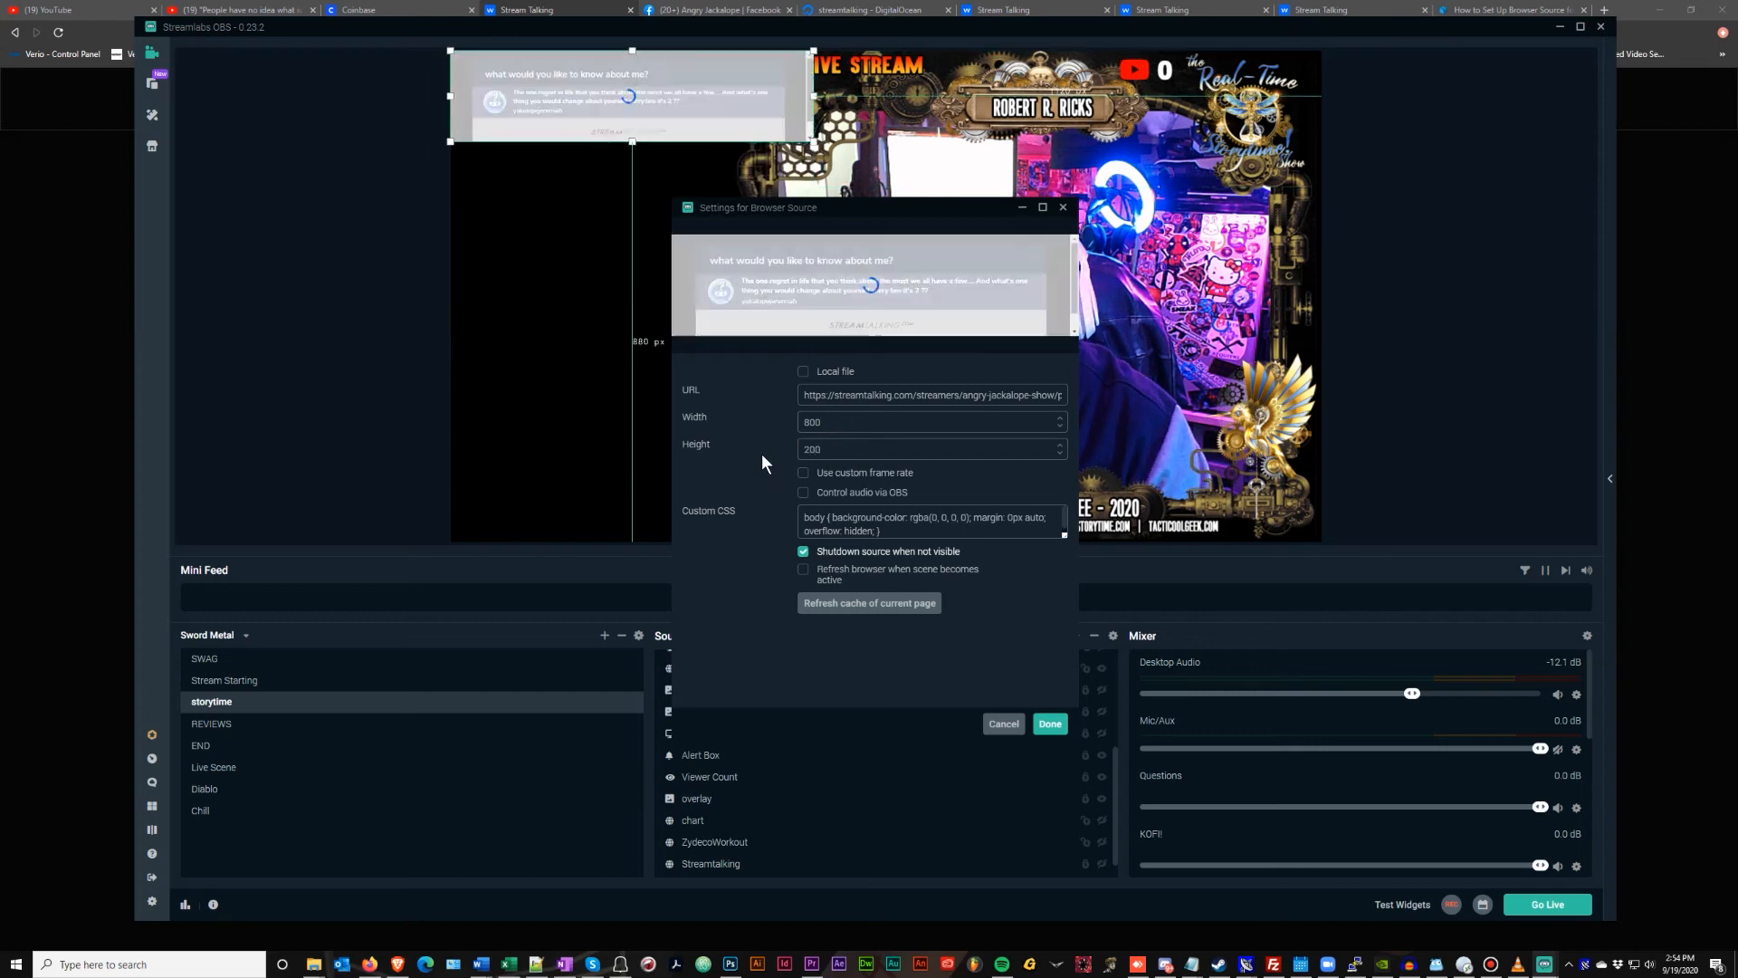
click(836, 447)
key(BackSpace)
key(BackSpace)
key(BackSpace)
text(225)
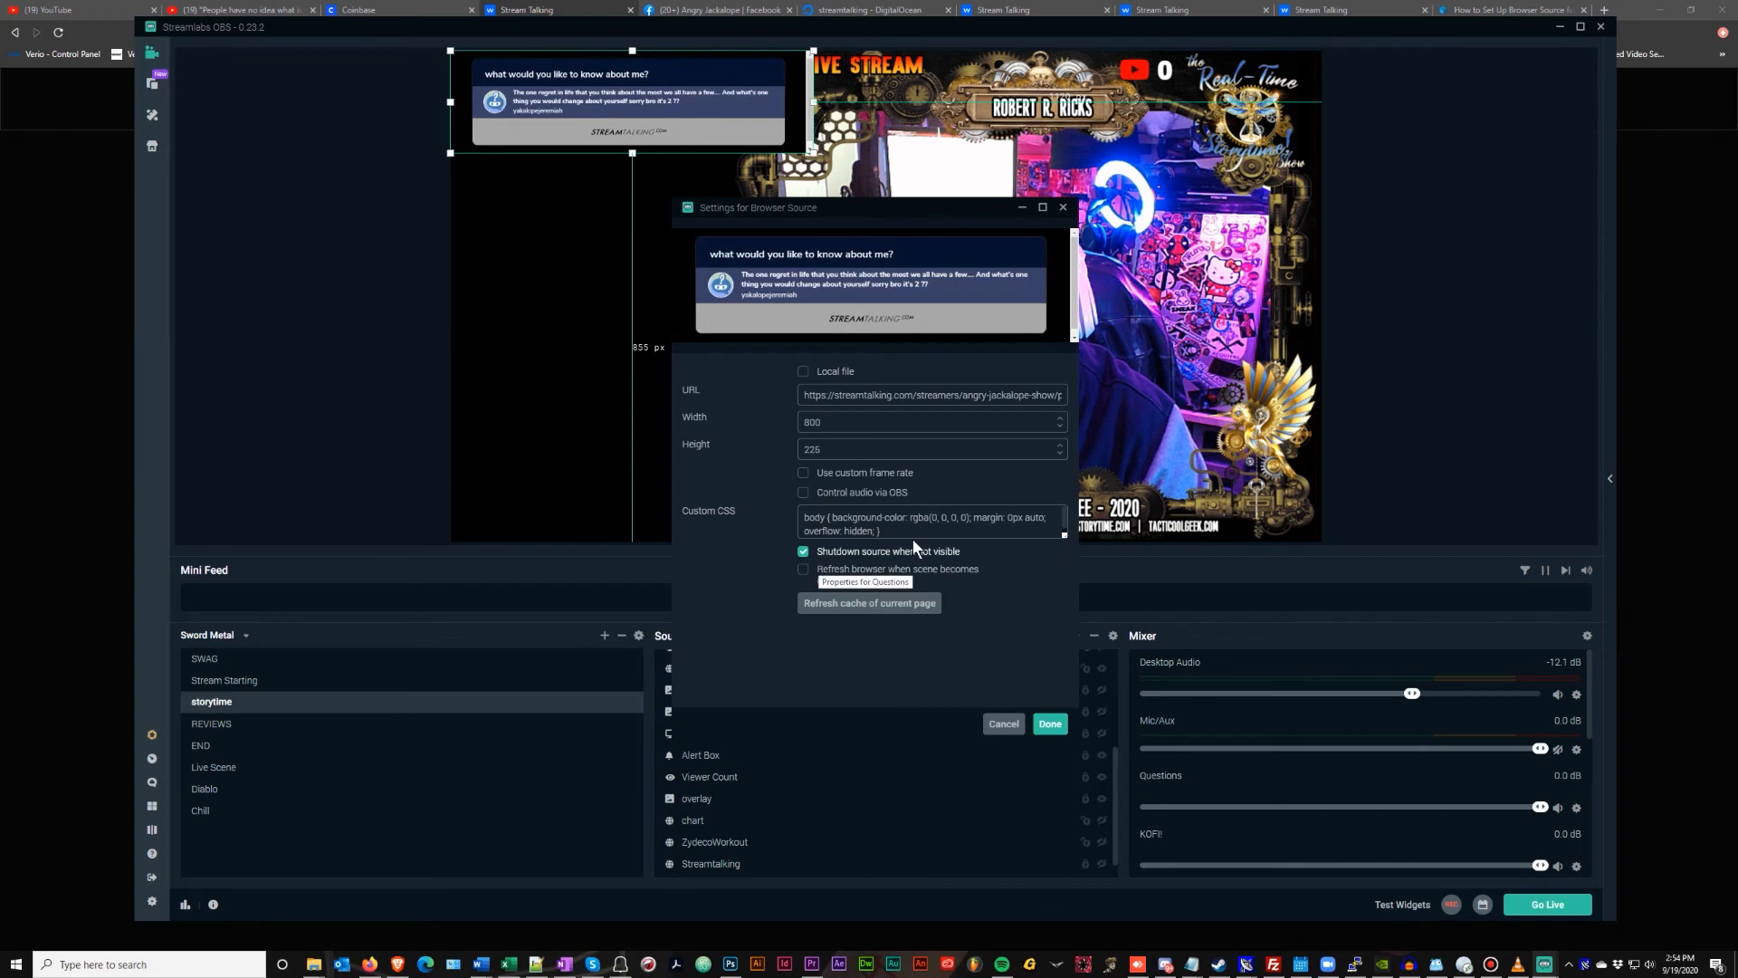
drag(899, 530, 775, 503)
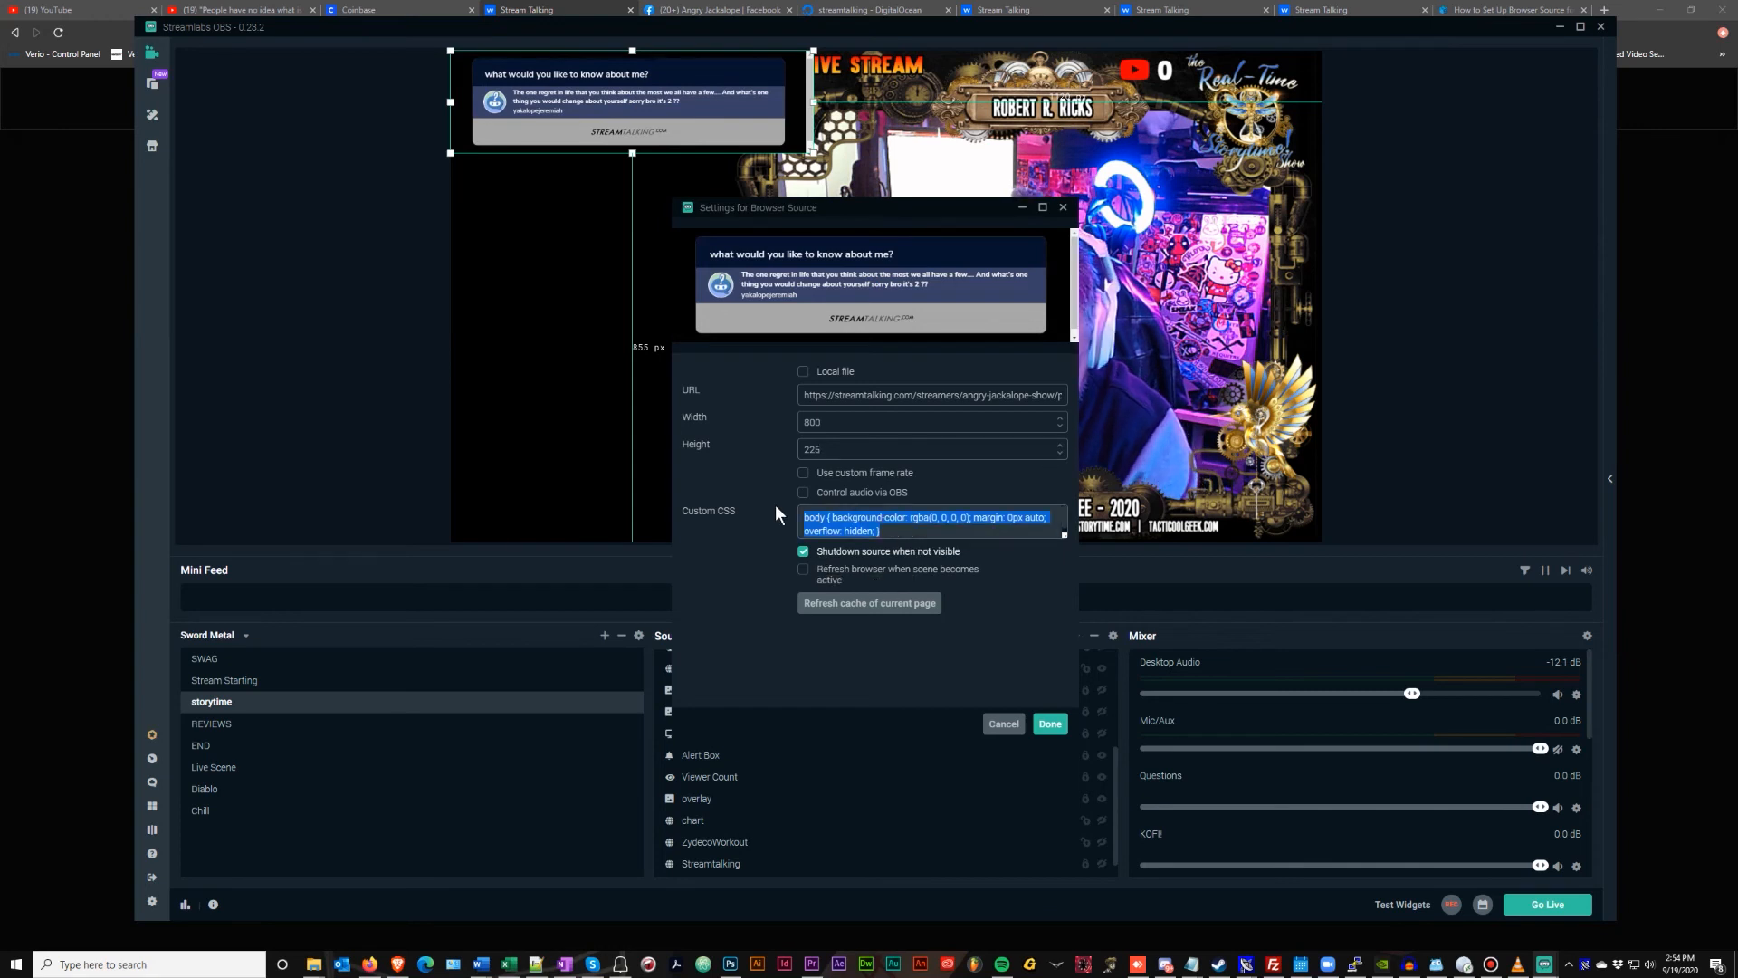
key(BackSpace)
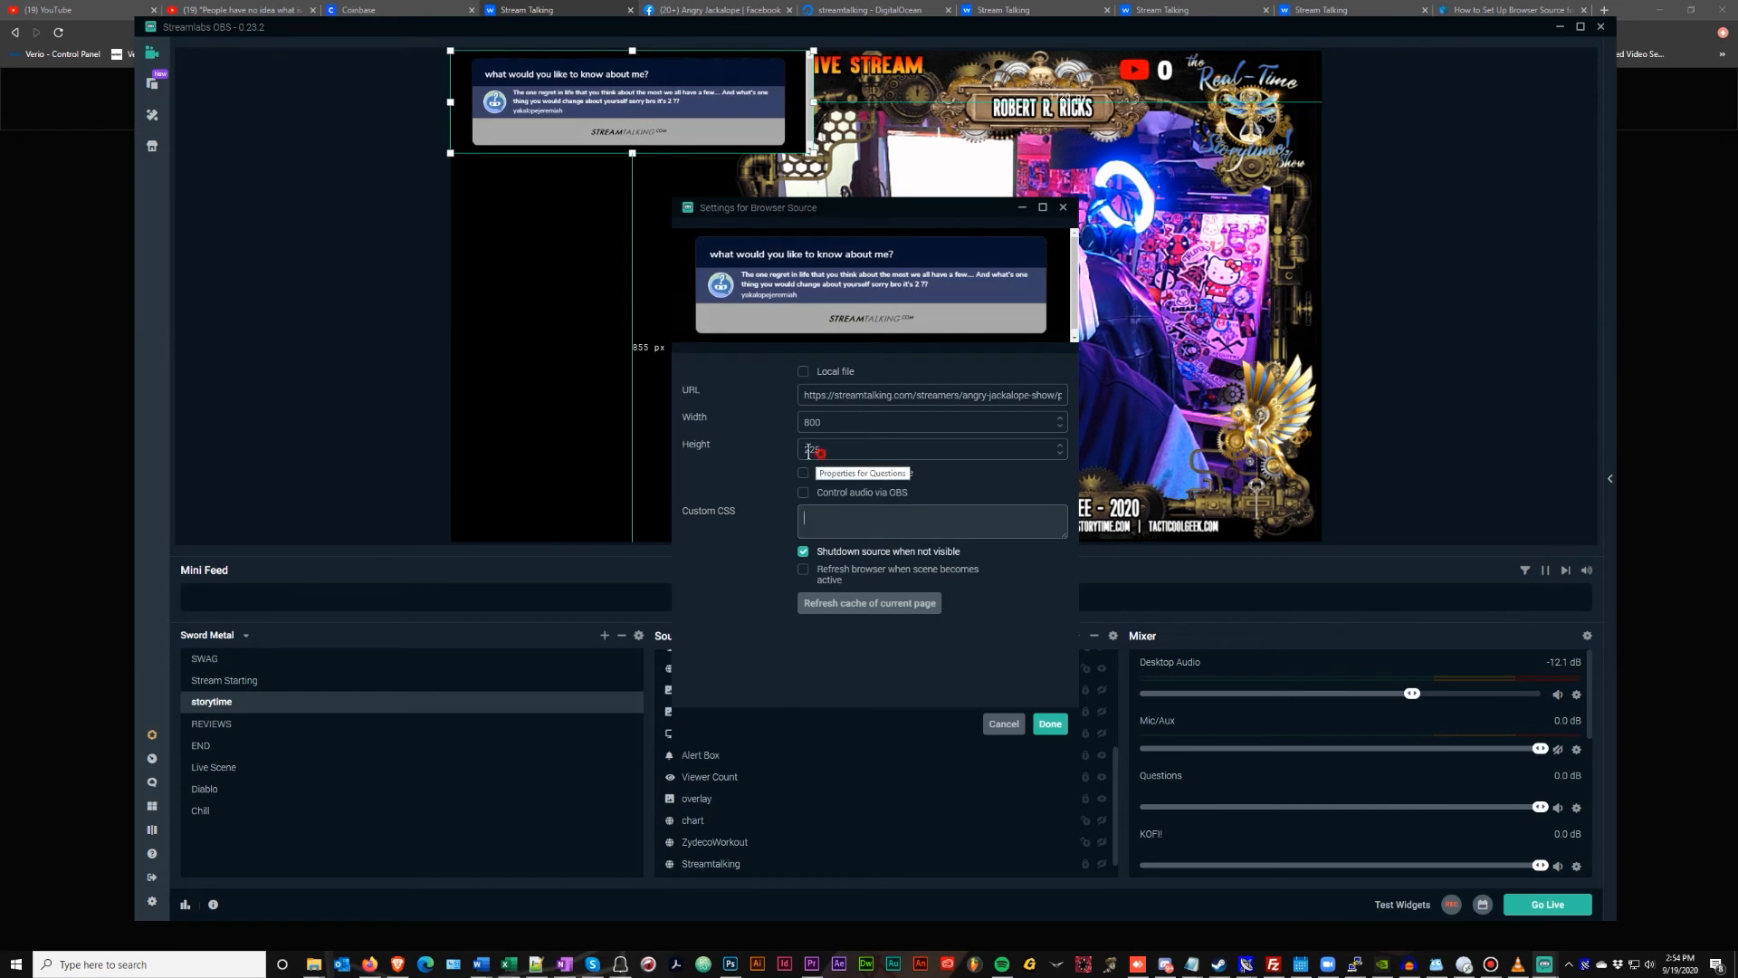
drag(824, 449, 773, 458)
text(250)
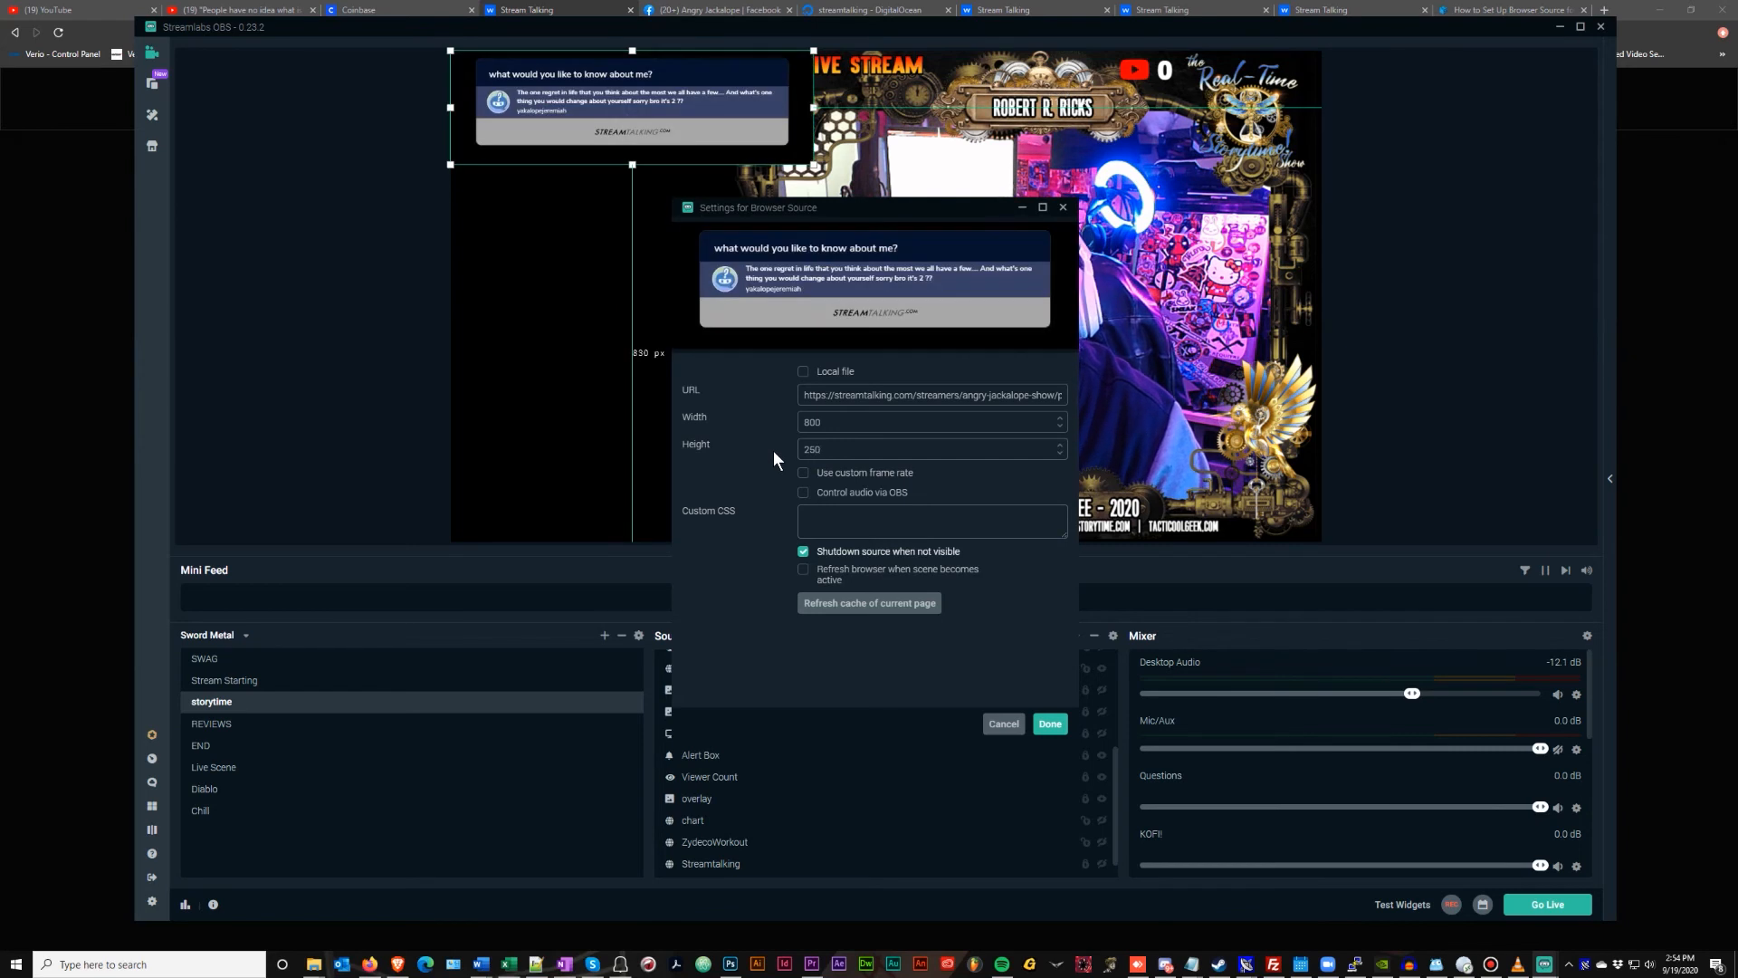
click(1049, 722)
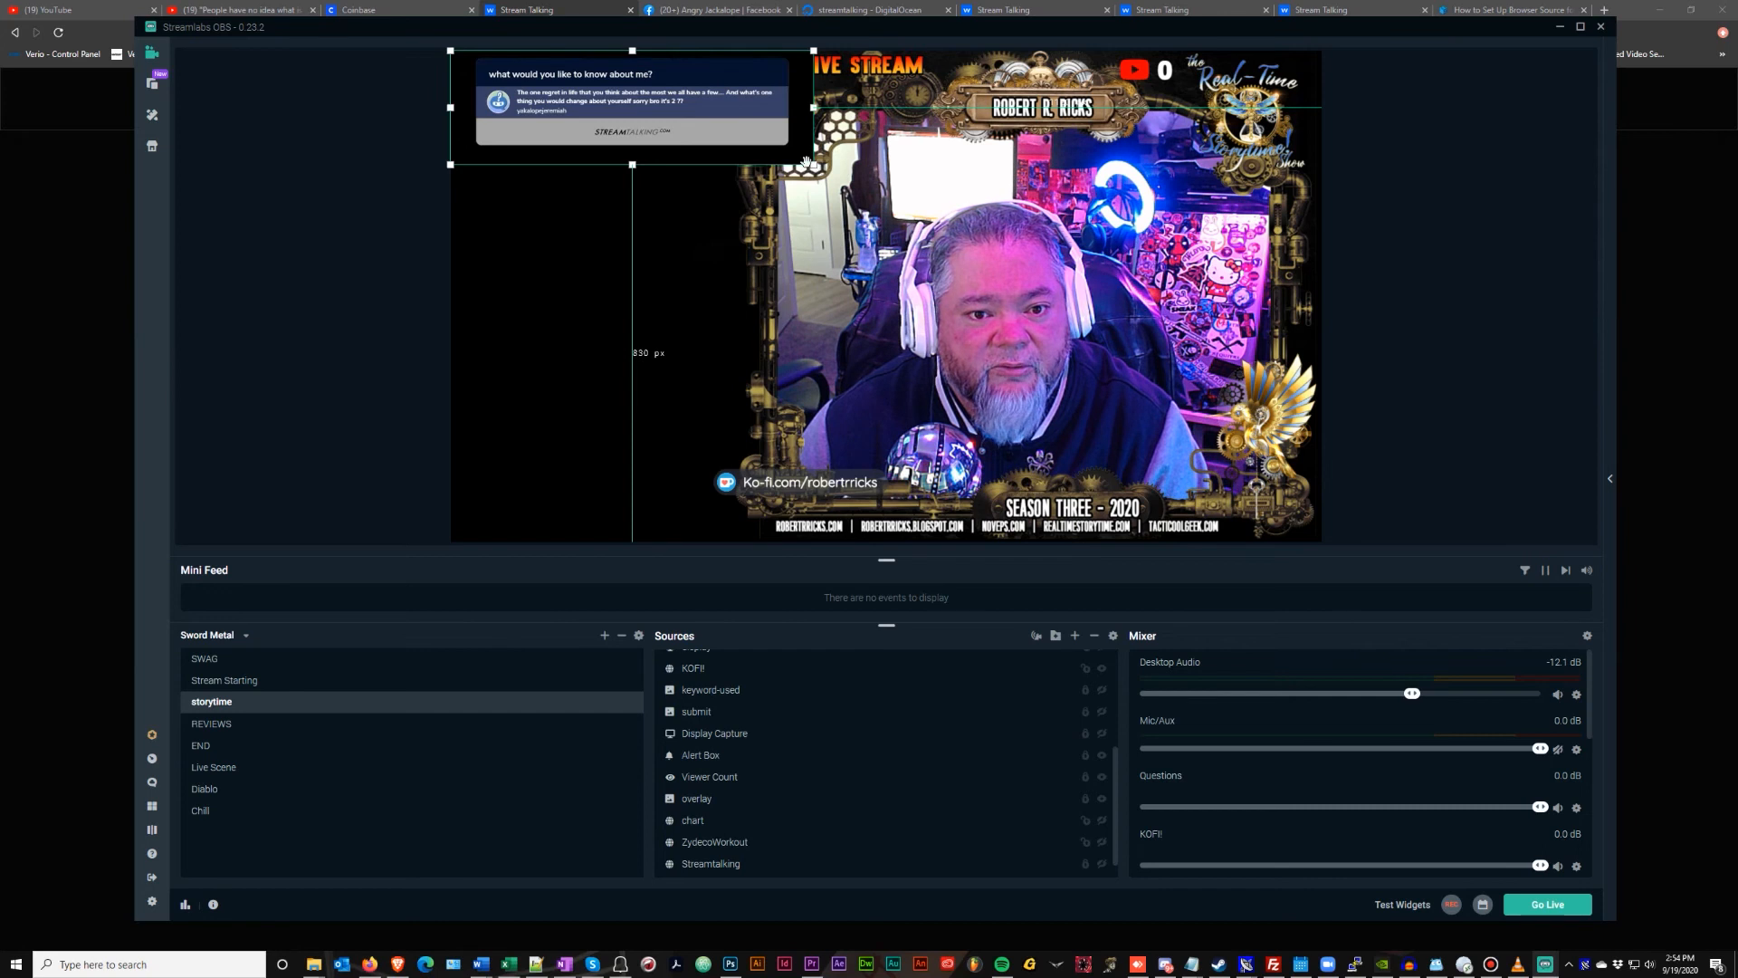
Enlarge the Questions overlay, trim its top, bottom and right edges, and move it to mid-layout
drag(815, 166, 1221, 332)
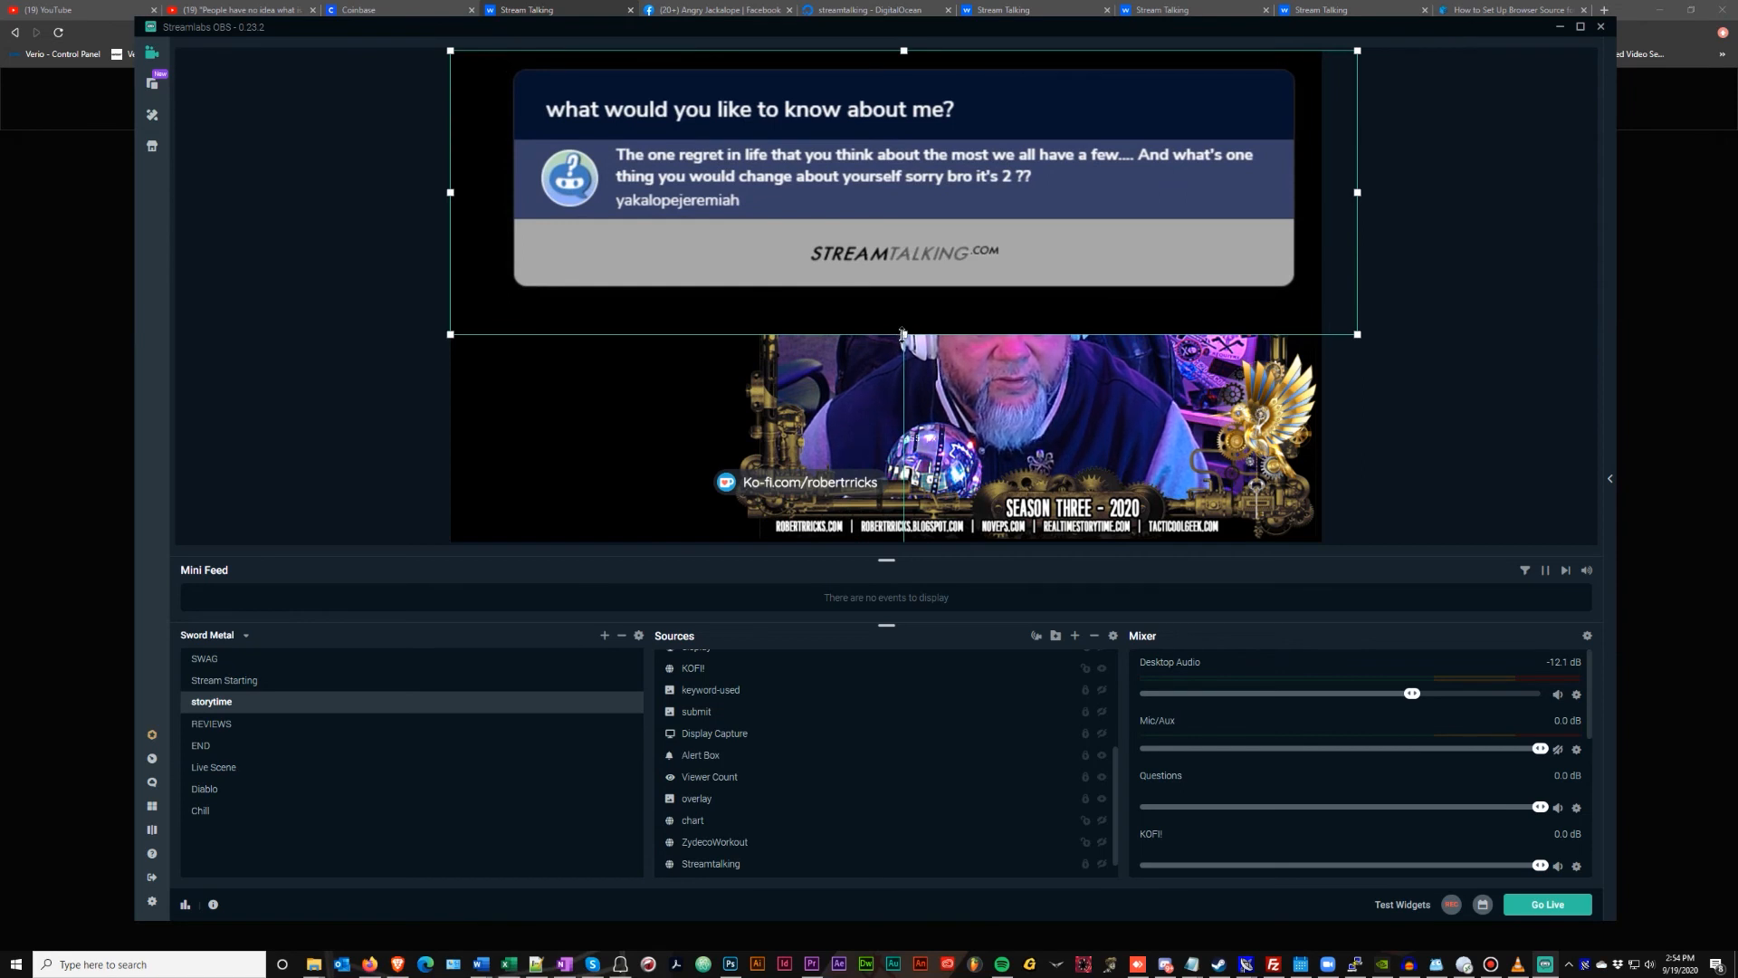
drag(903, 332, 902, 290)
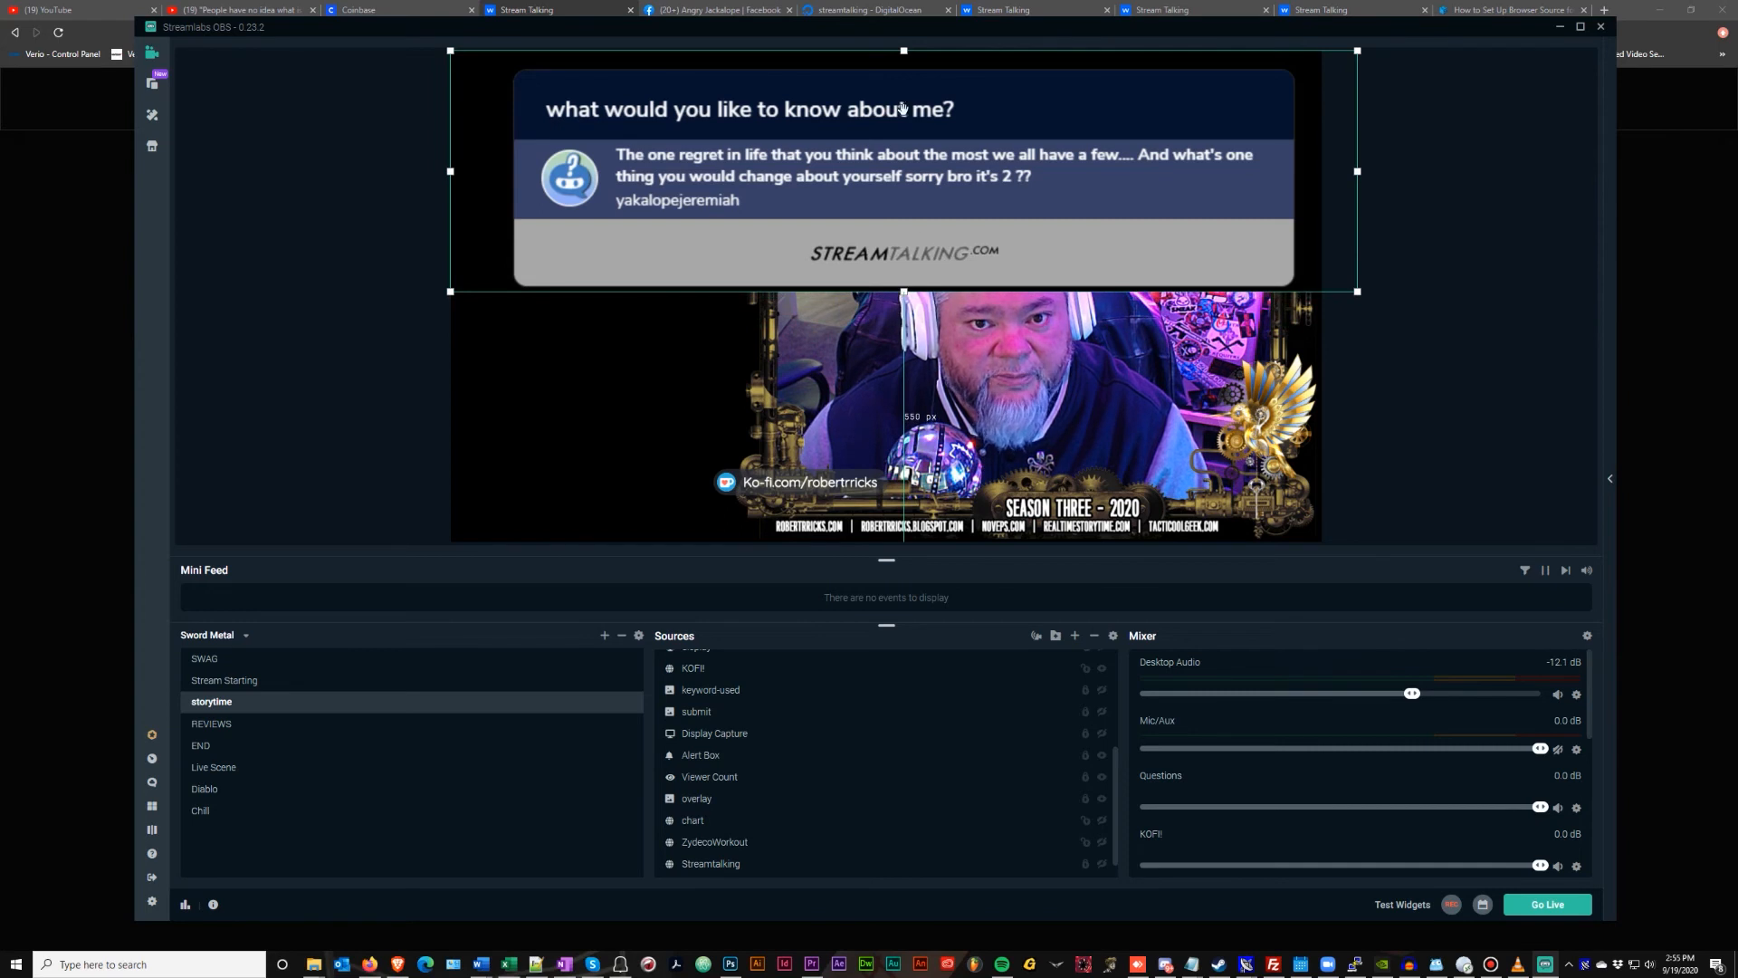
drag(903, 52, 901, 68)
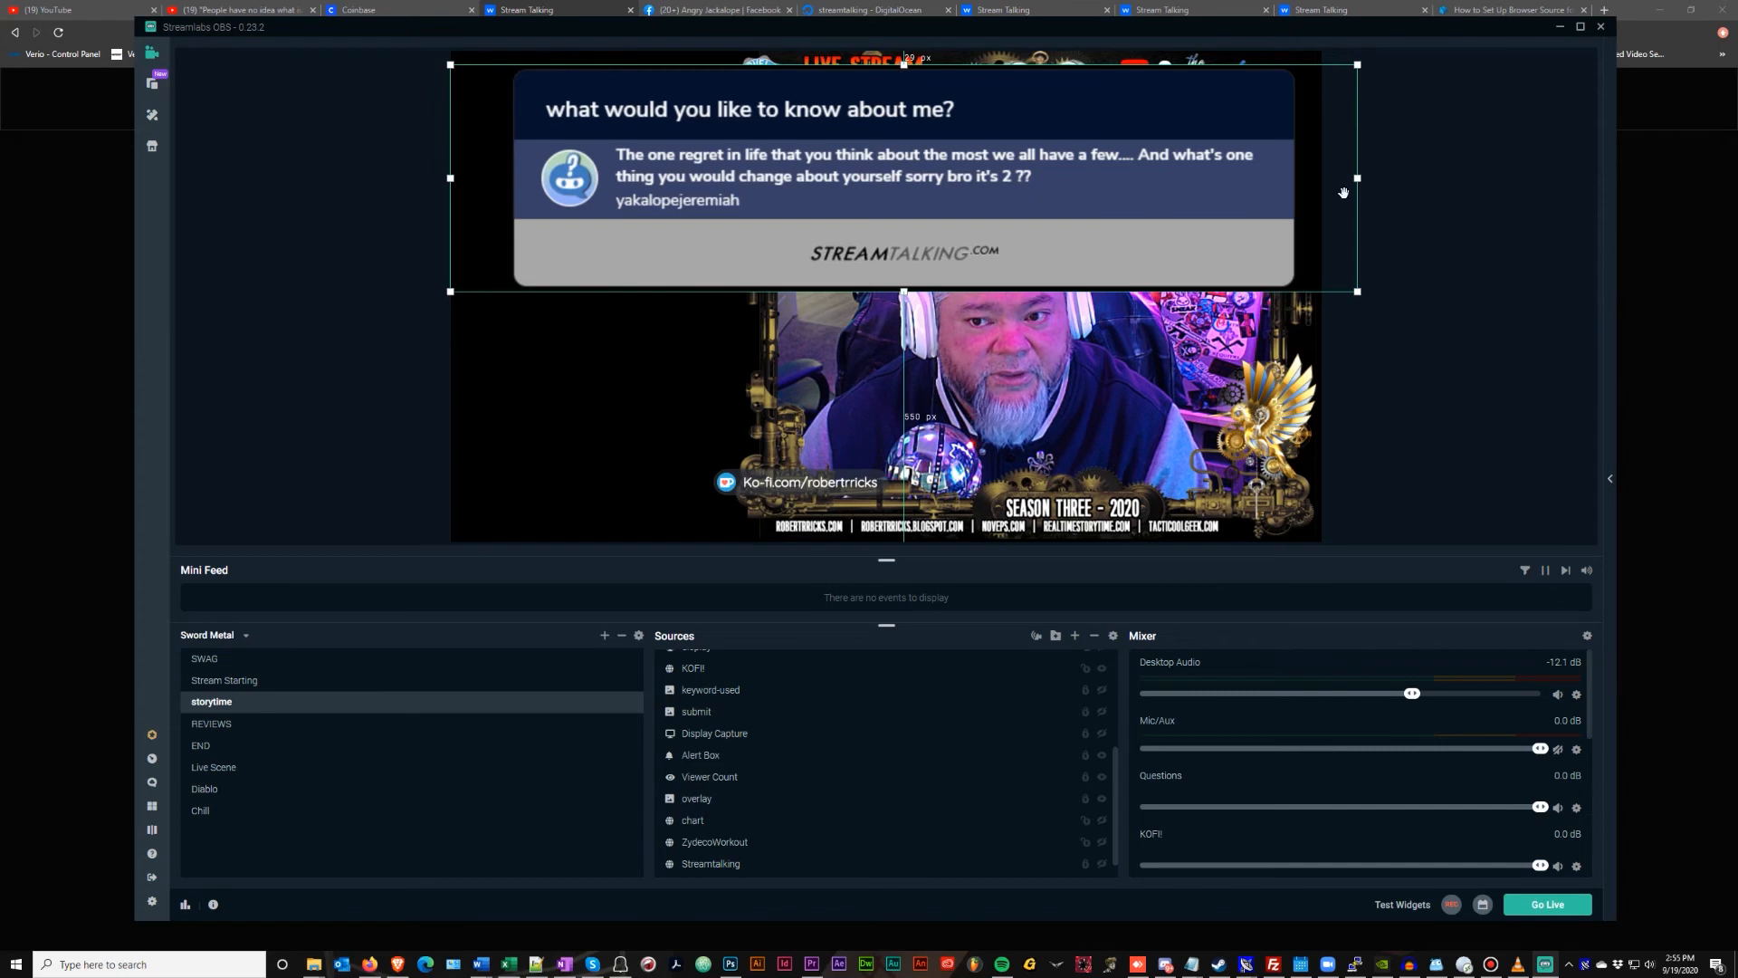
drag(1356, 178, 1298, 178)
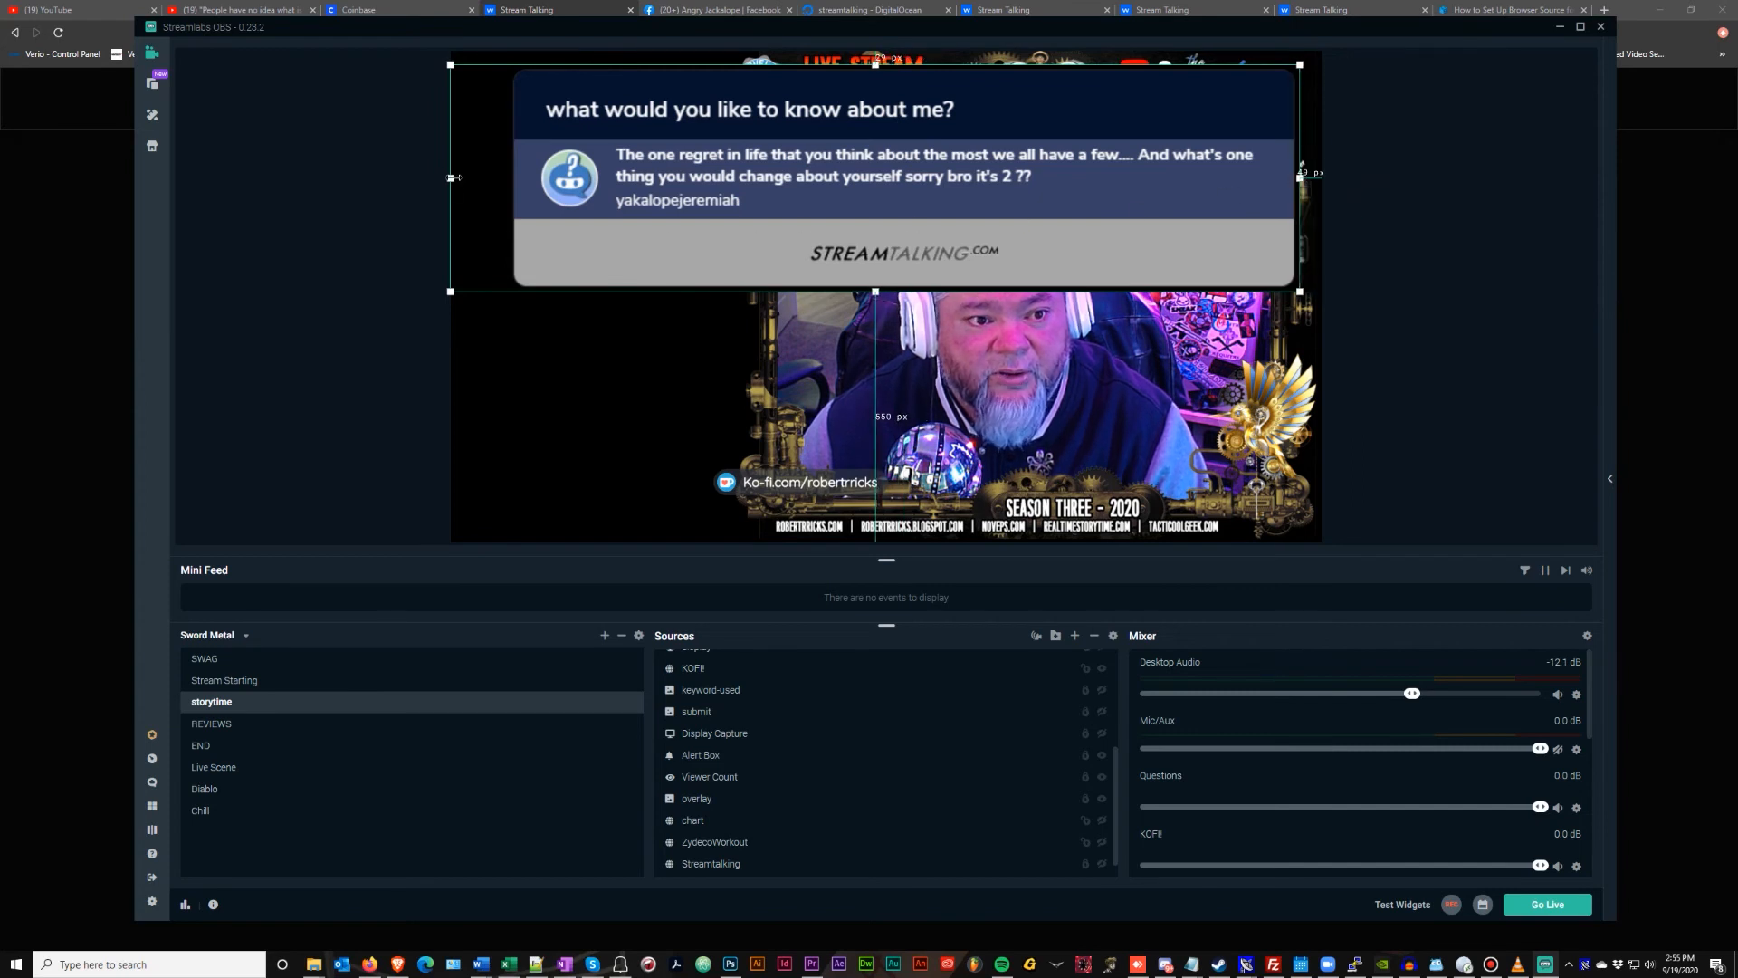
drag(457, 176, 533, 178)
drag(889, 105, 868, 243)
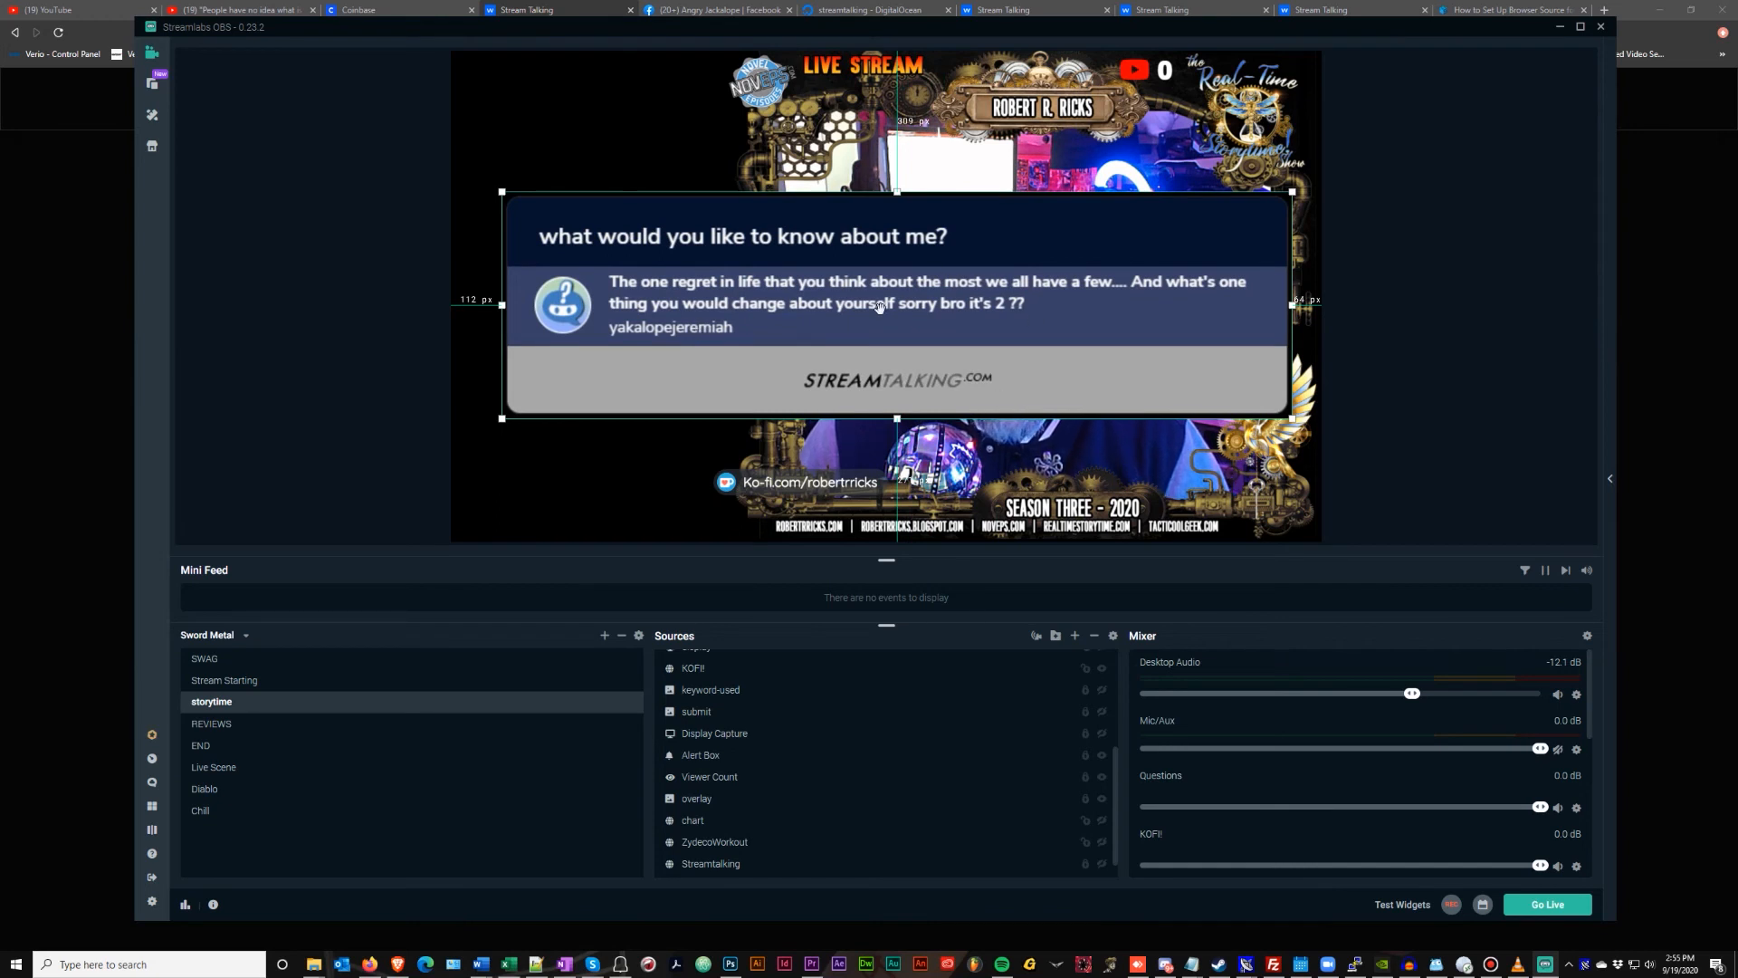
Swap the saved answer from 'one regret' to 'What is your biggest fear ?' and return to OBS
click(397, 963)
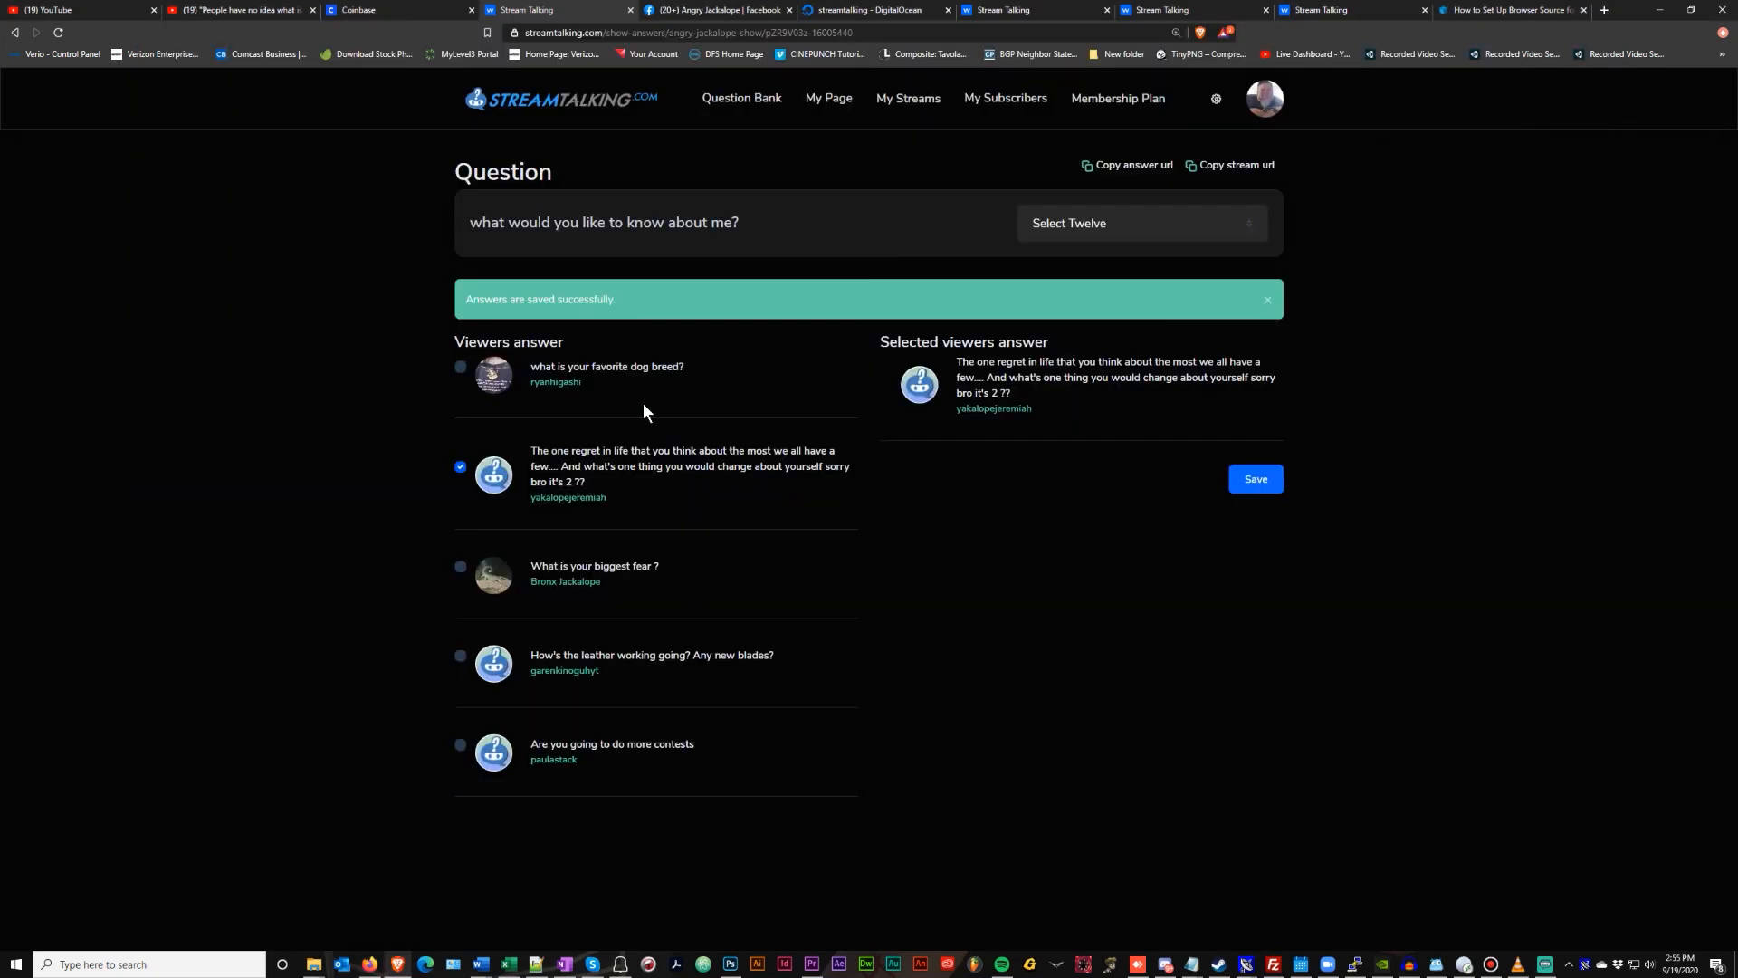
click(460, 467)
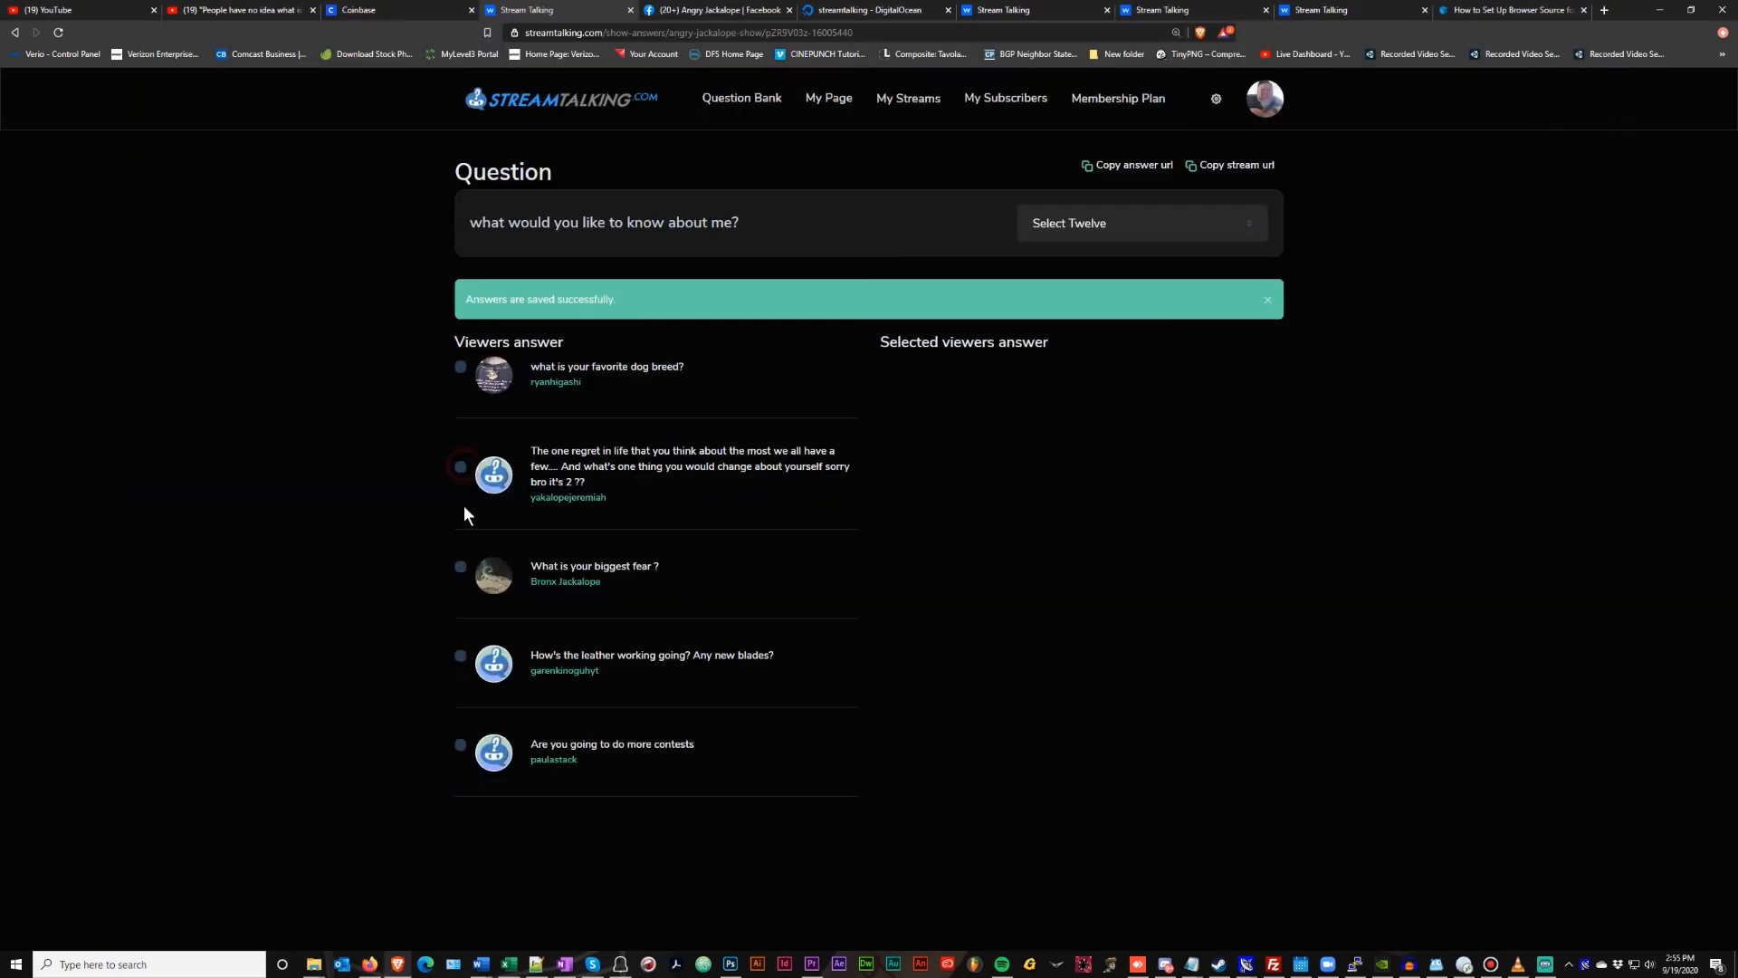
click(461, 566)
click(1261, 463)
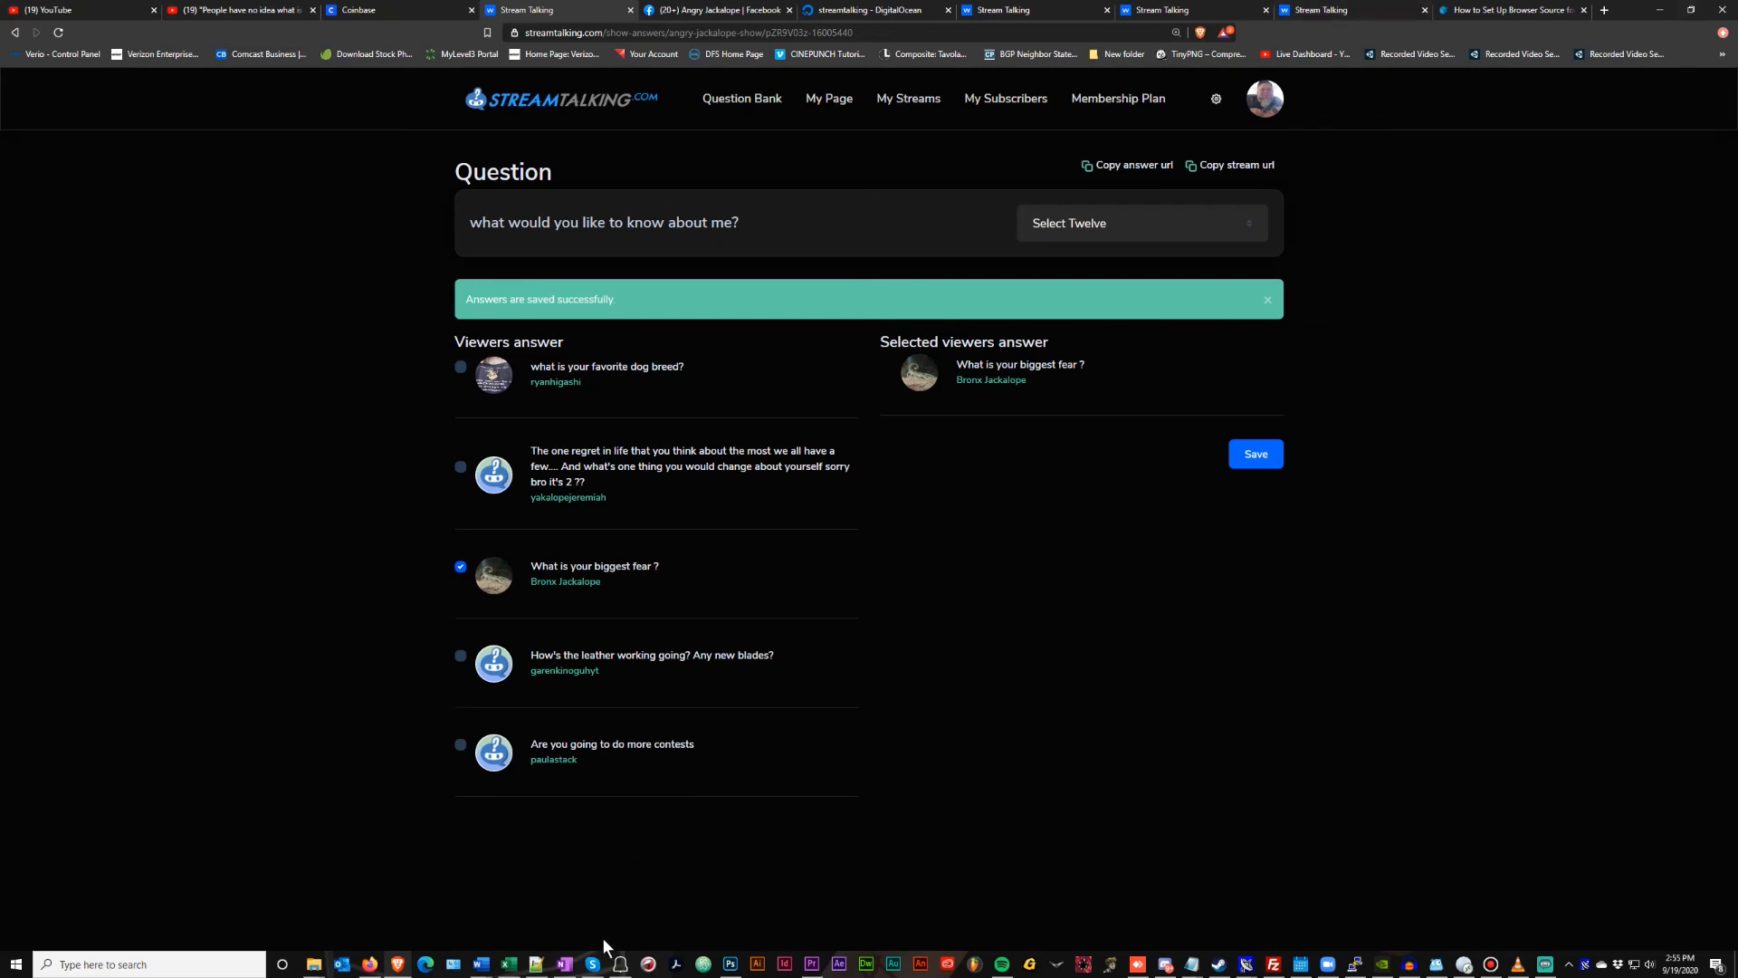
click(1545, 964)
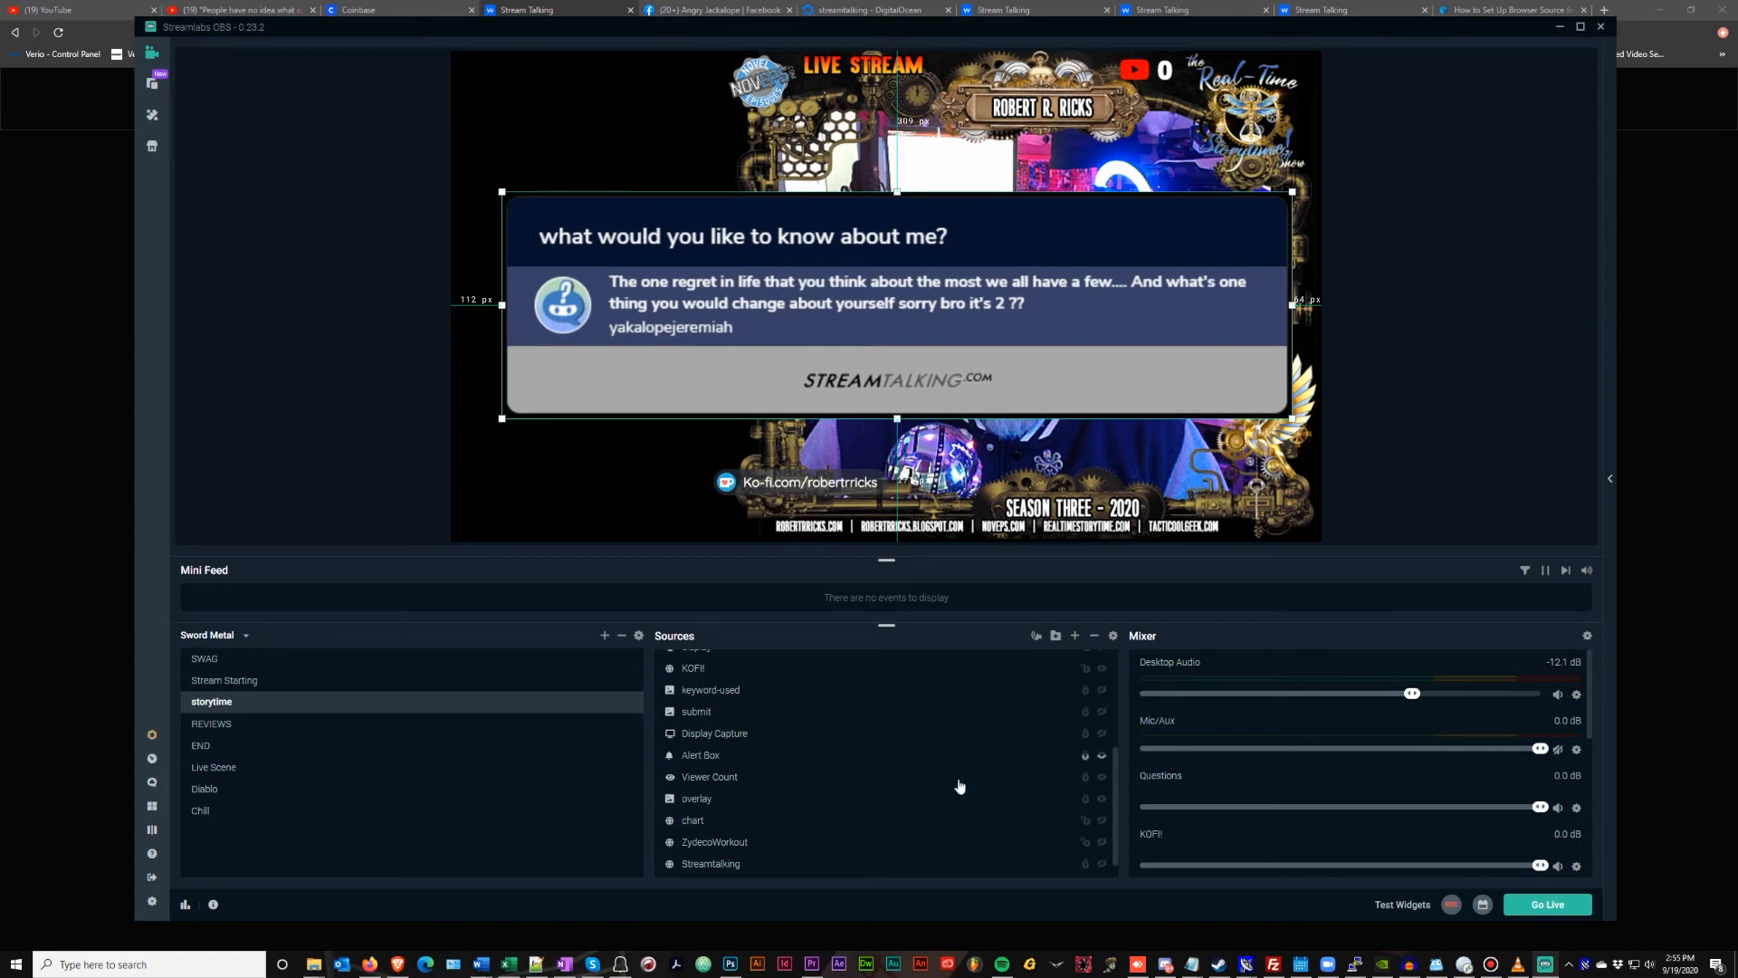
Hide and re-show the Questions source so it displays the biggest-fear answer
scroll(991, 792, up, 2)
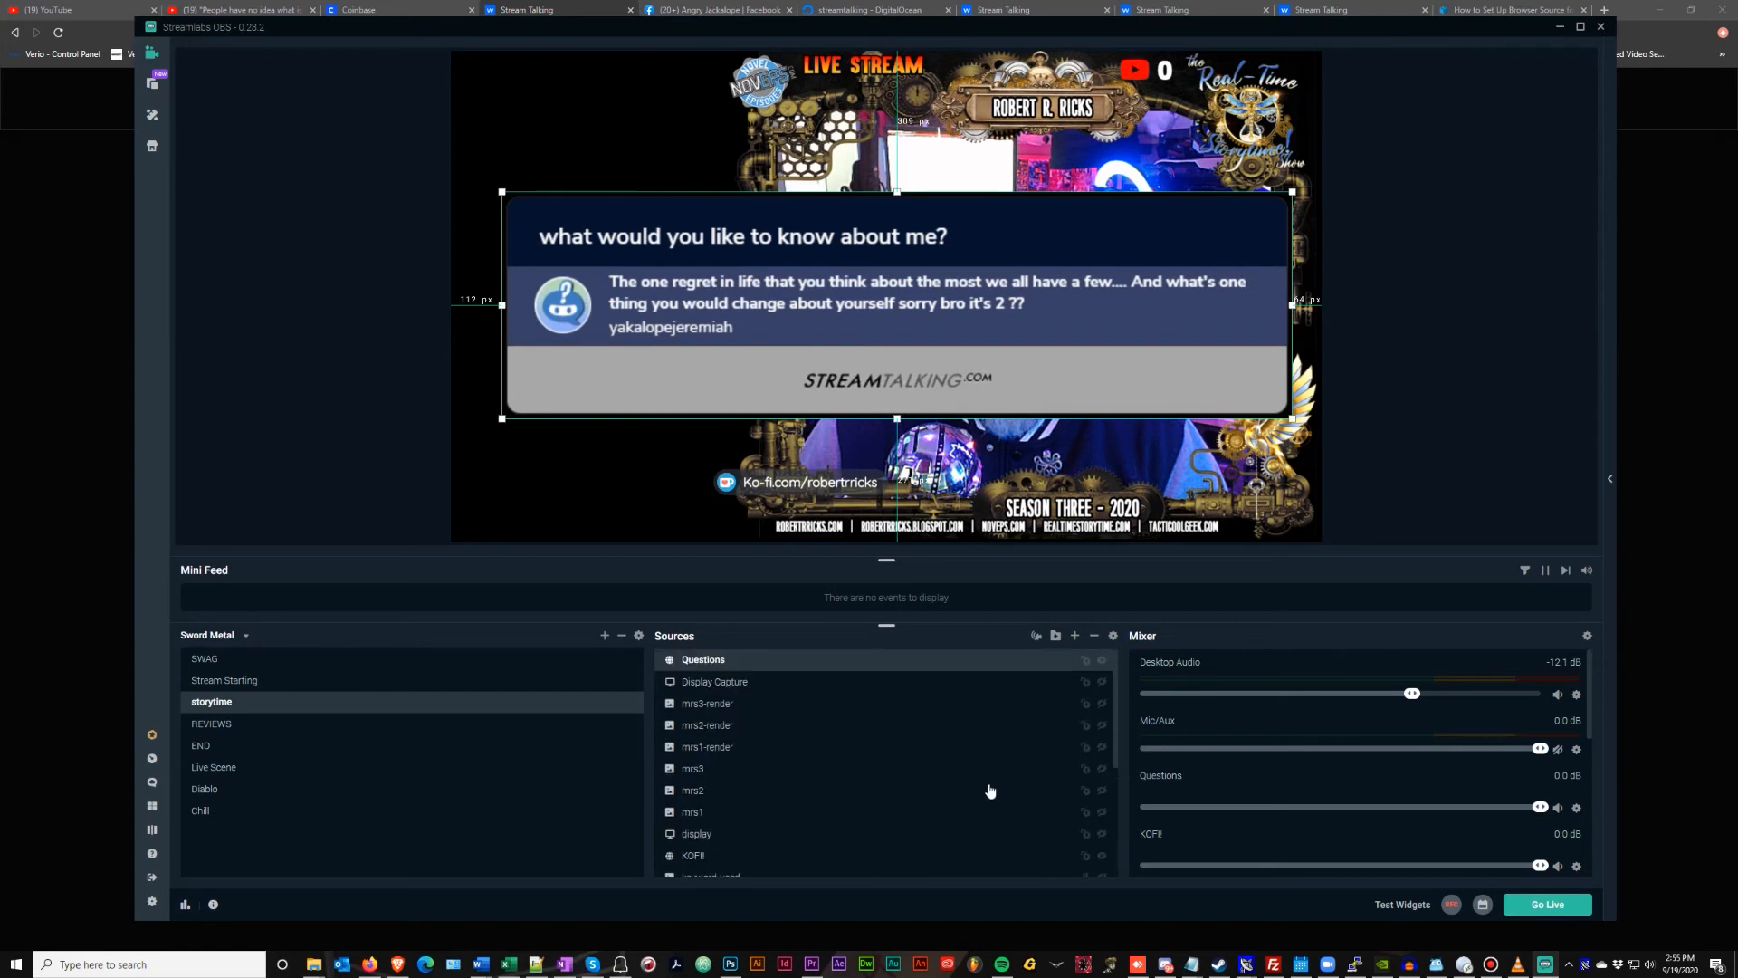
click(1104, 662)
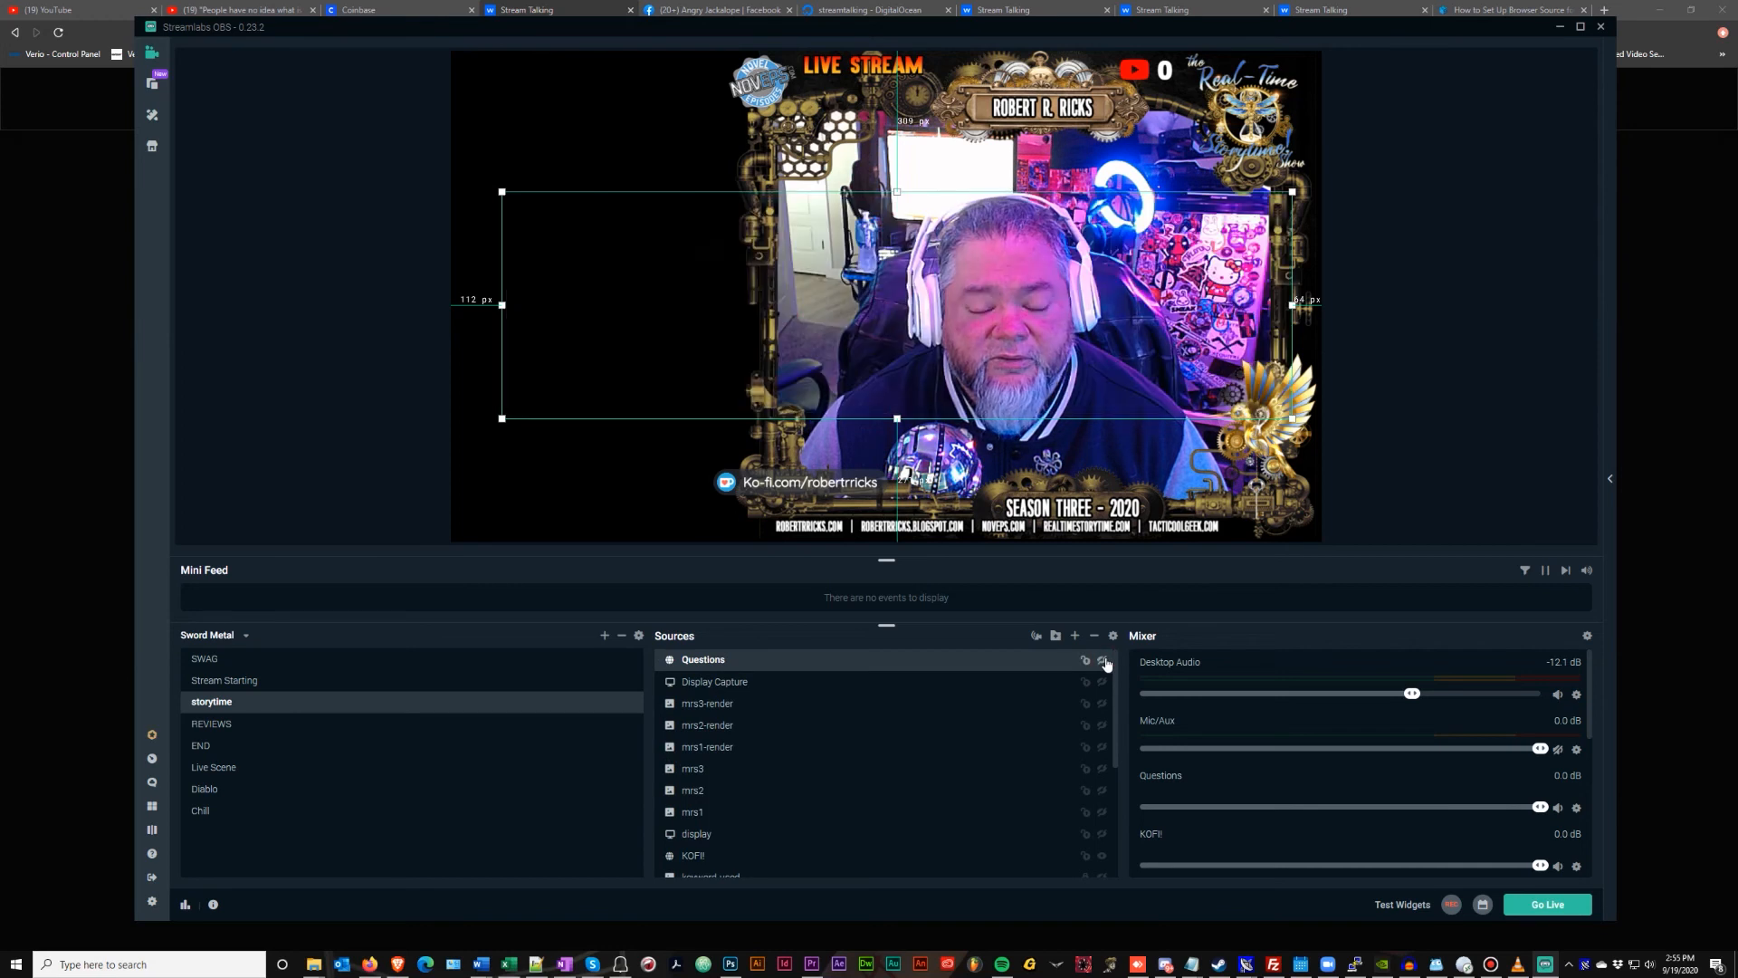
click(1104, 662)
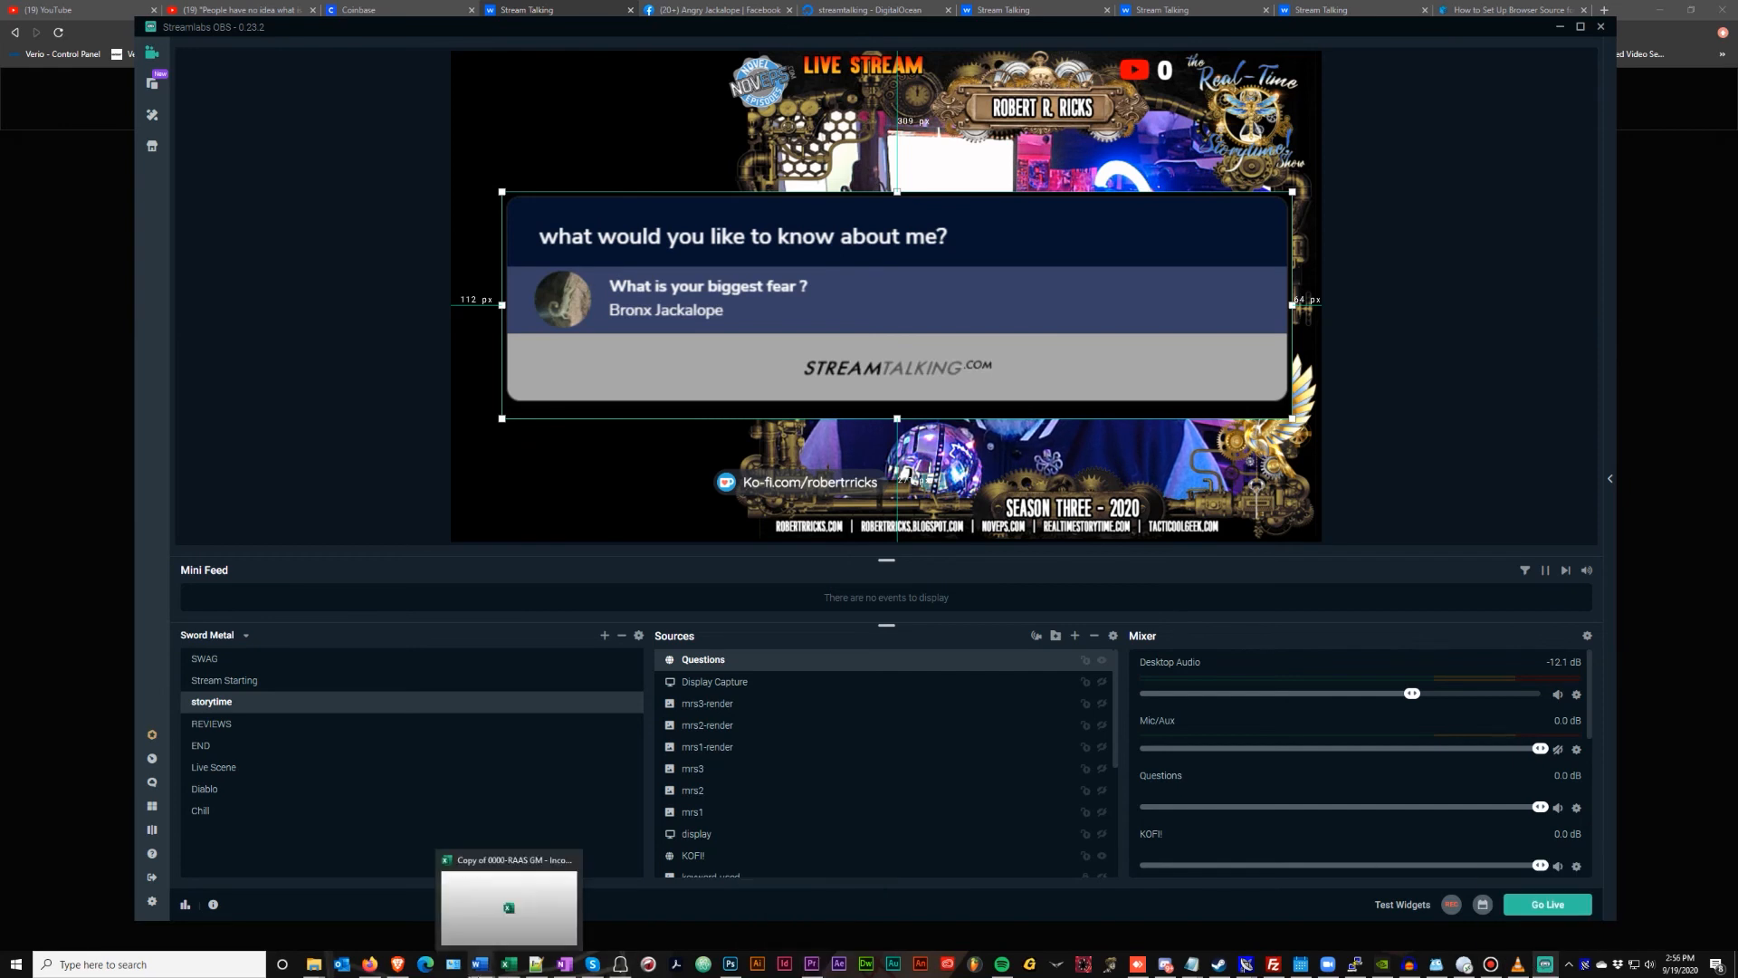
Replace the biggest-fear answer with 'How's the leather working going? Any new blades?', save, and return to OBS
mouse_move(398, 969)
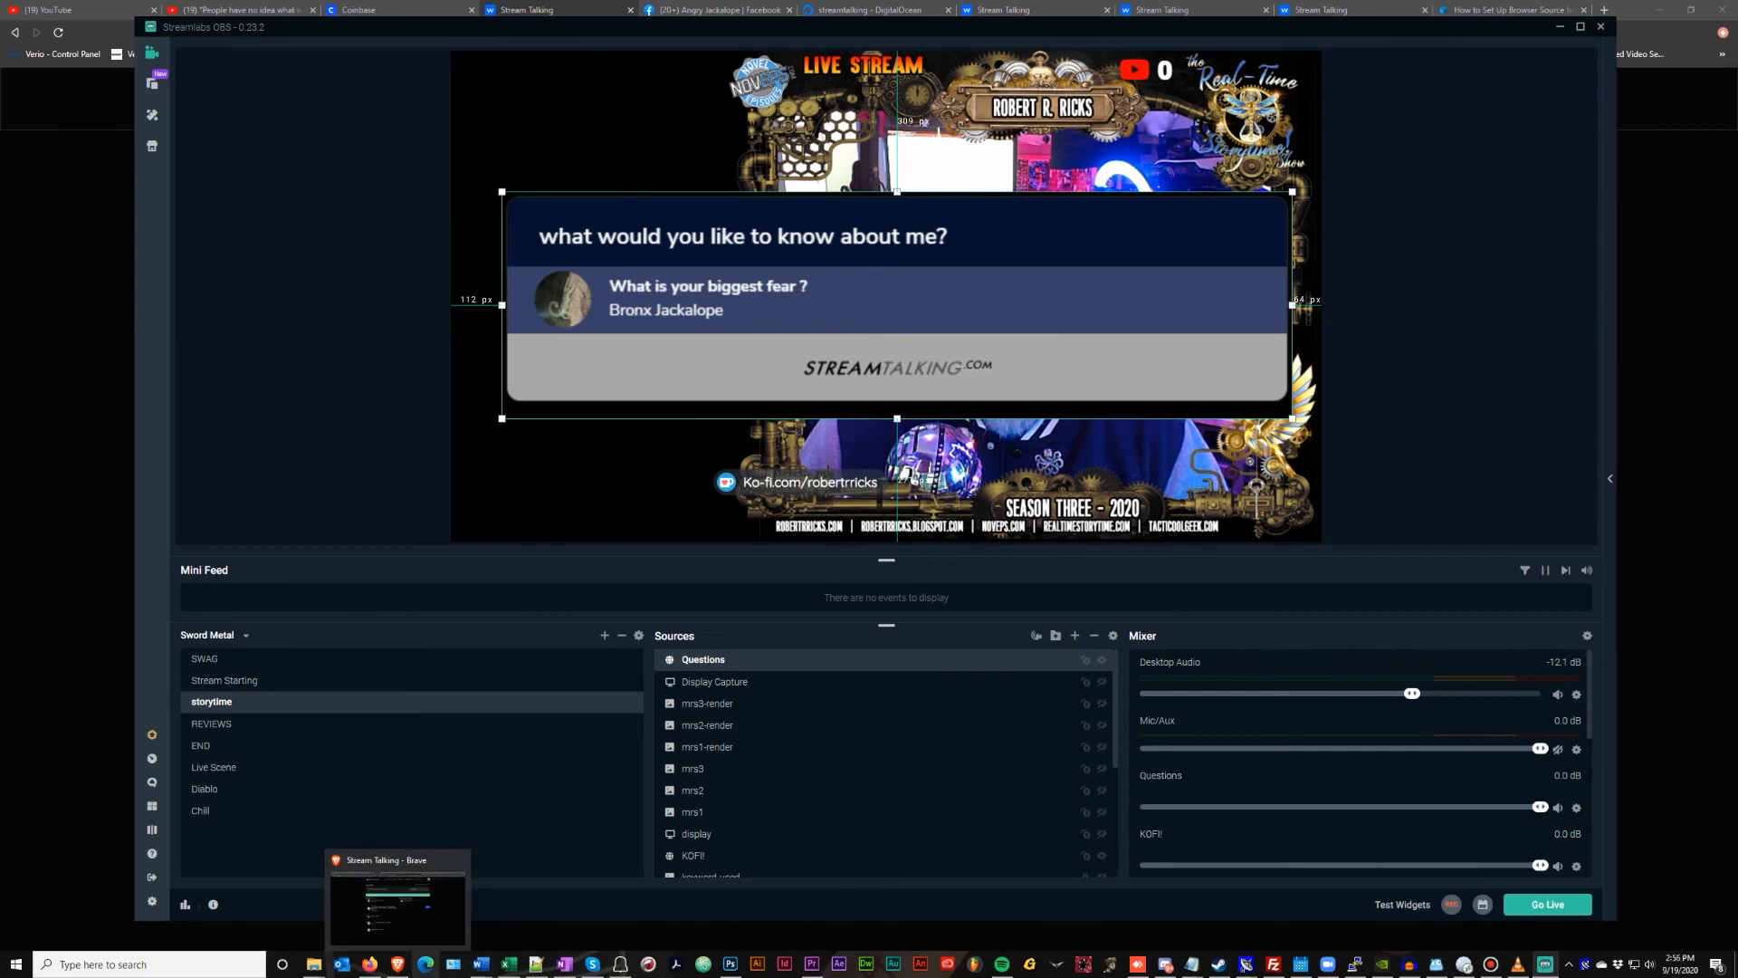
click(398, 965)
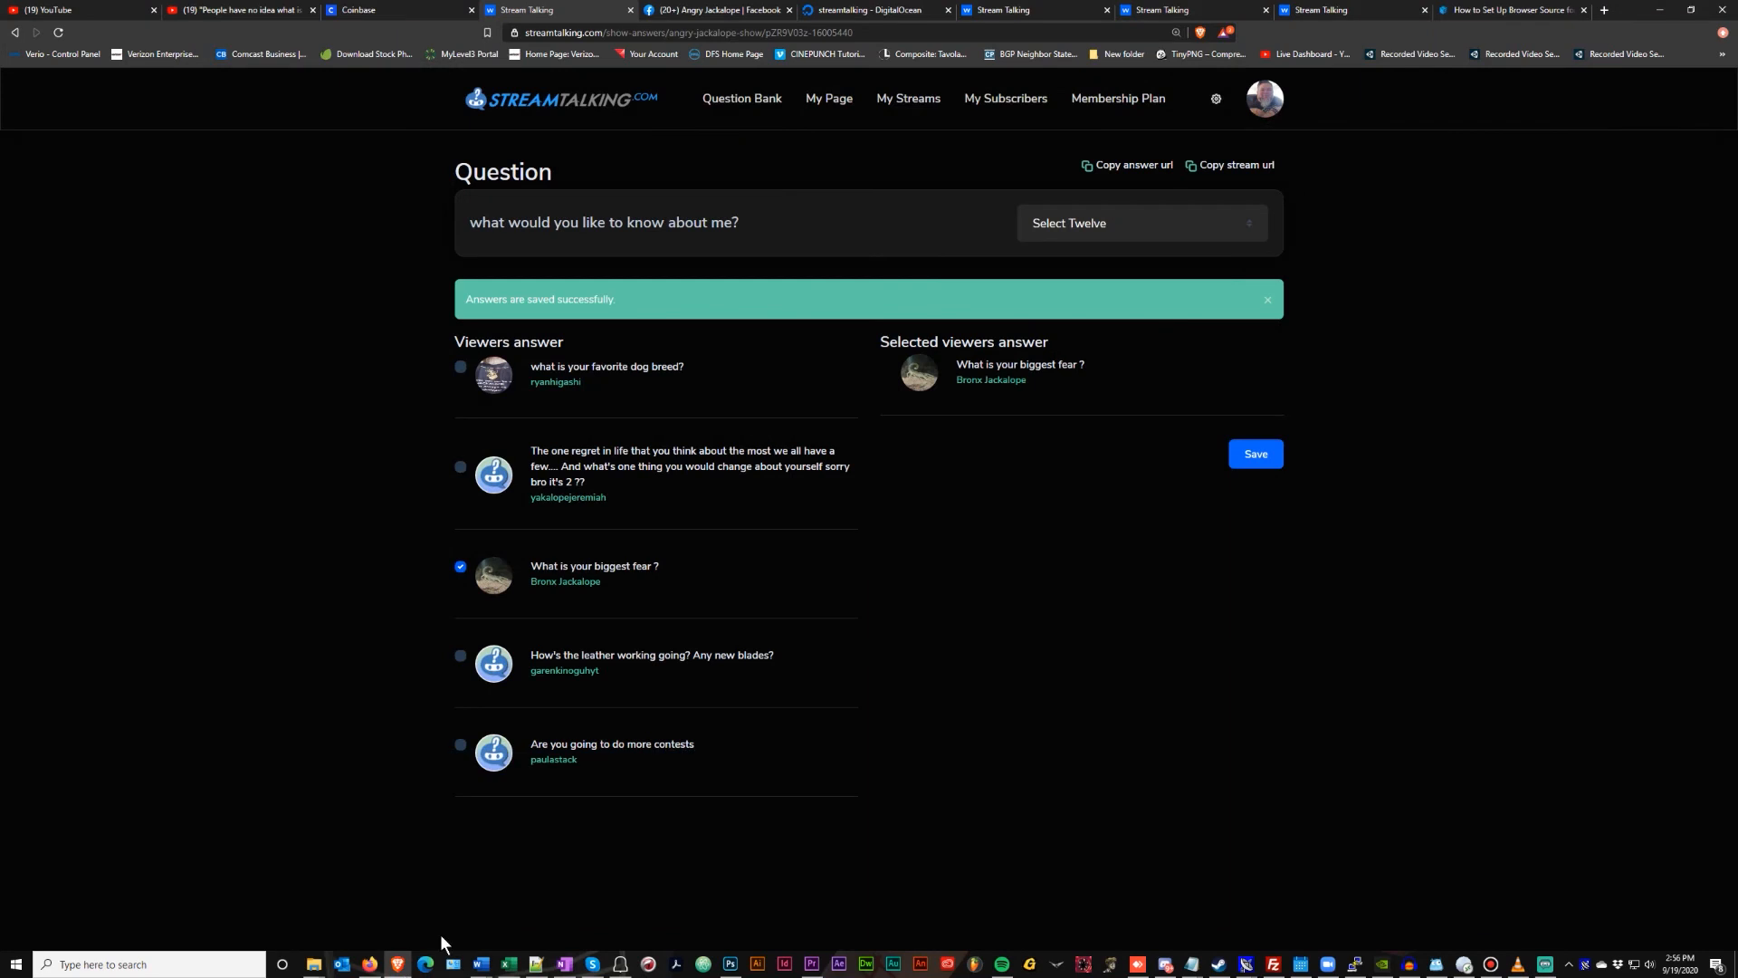
click(461, 567)
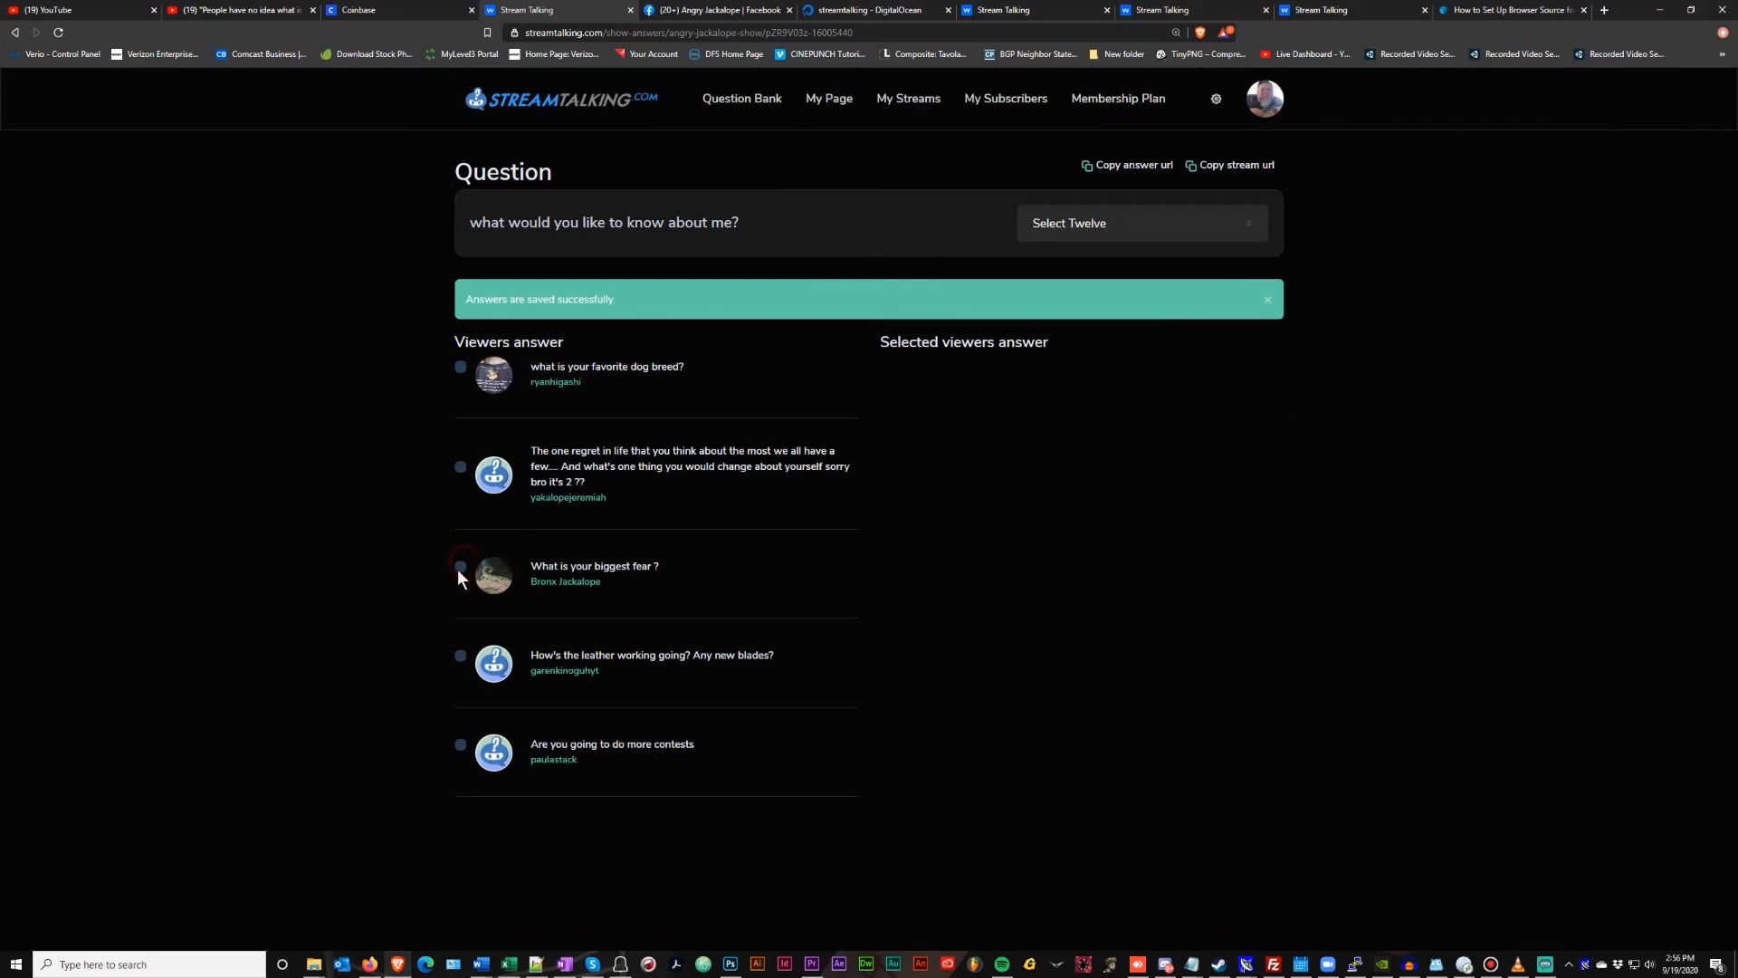
click(460, 656)
click(1253, 465)
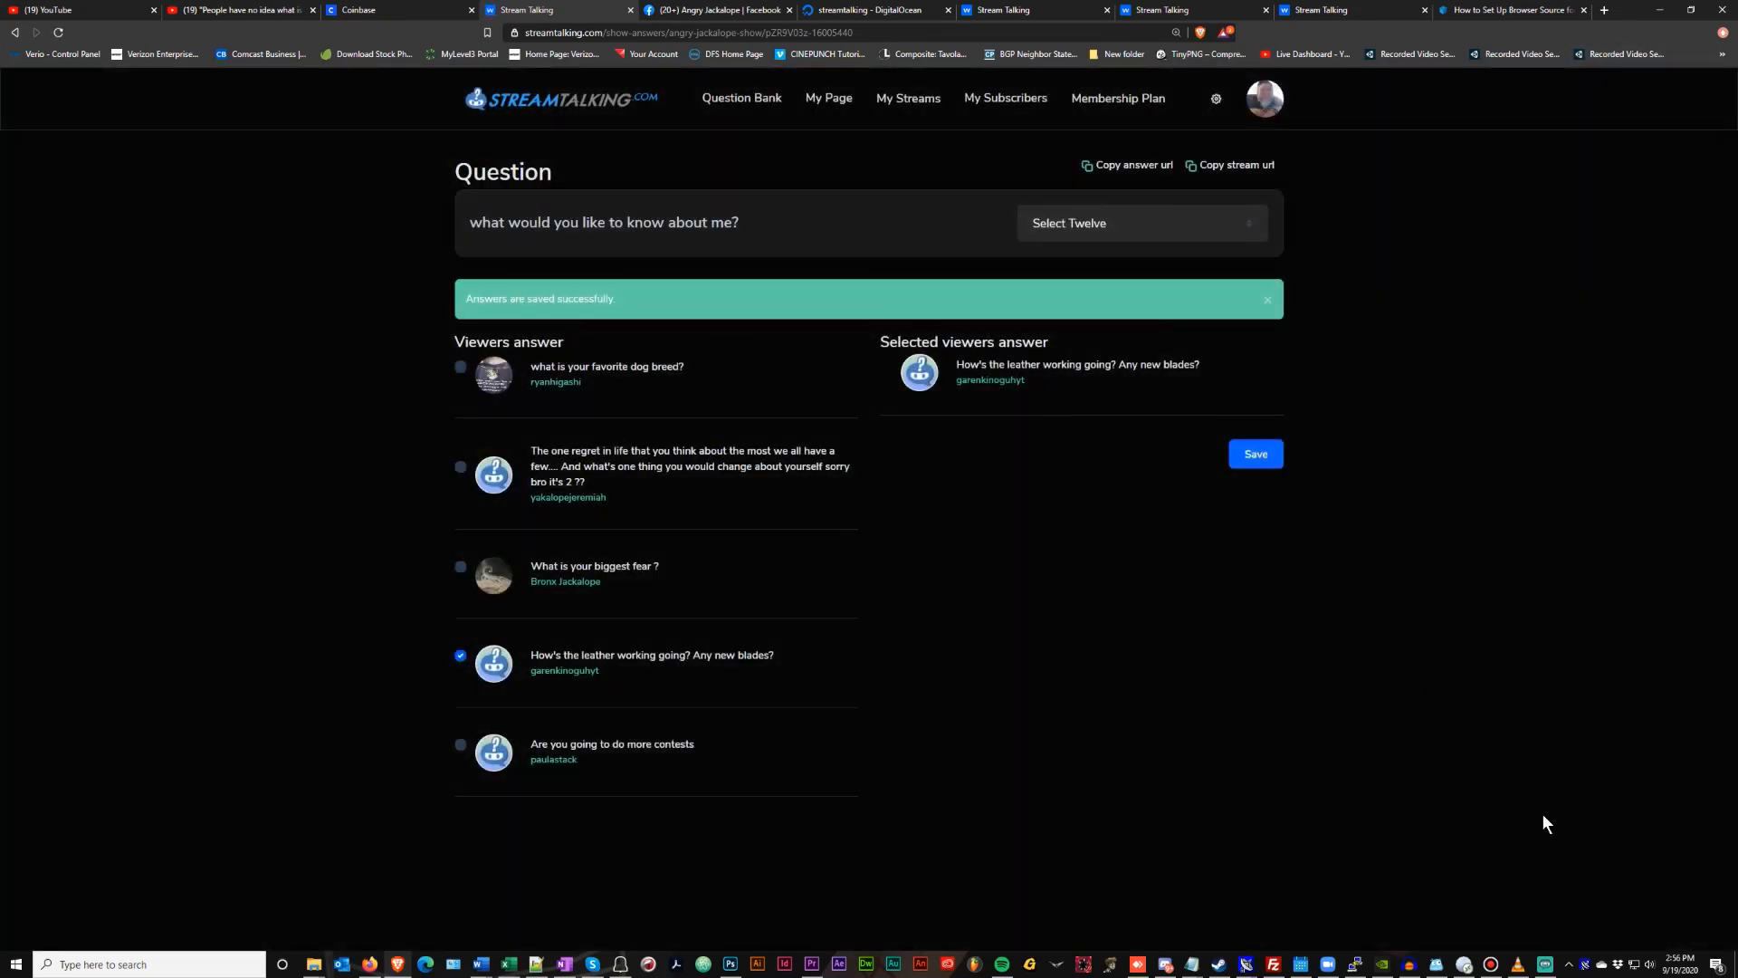
click(1546, 963)
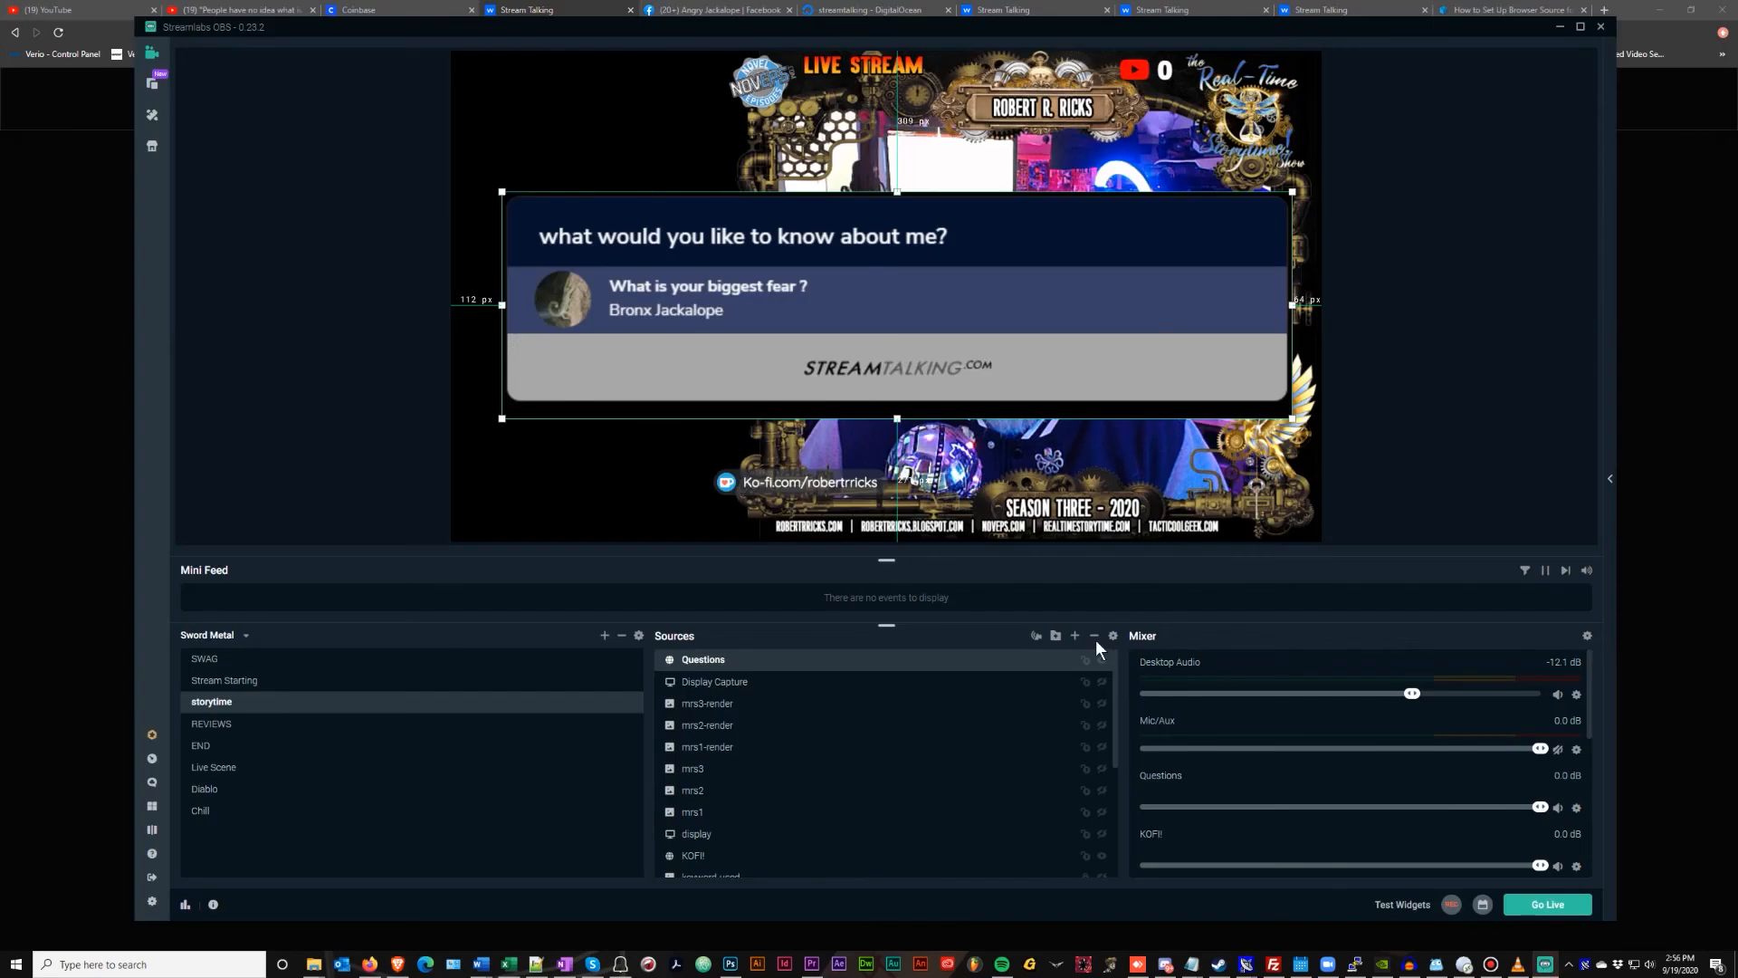
Toggle the Questions overlay off and on to preview the card, then hide it again
click(1103, 661)
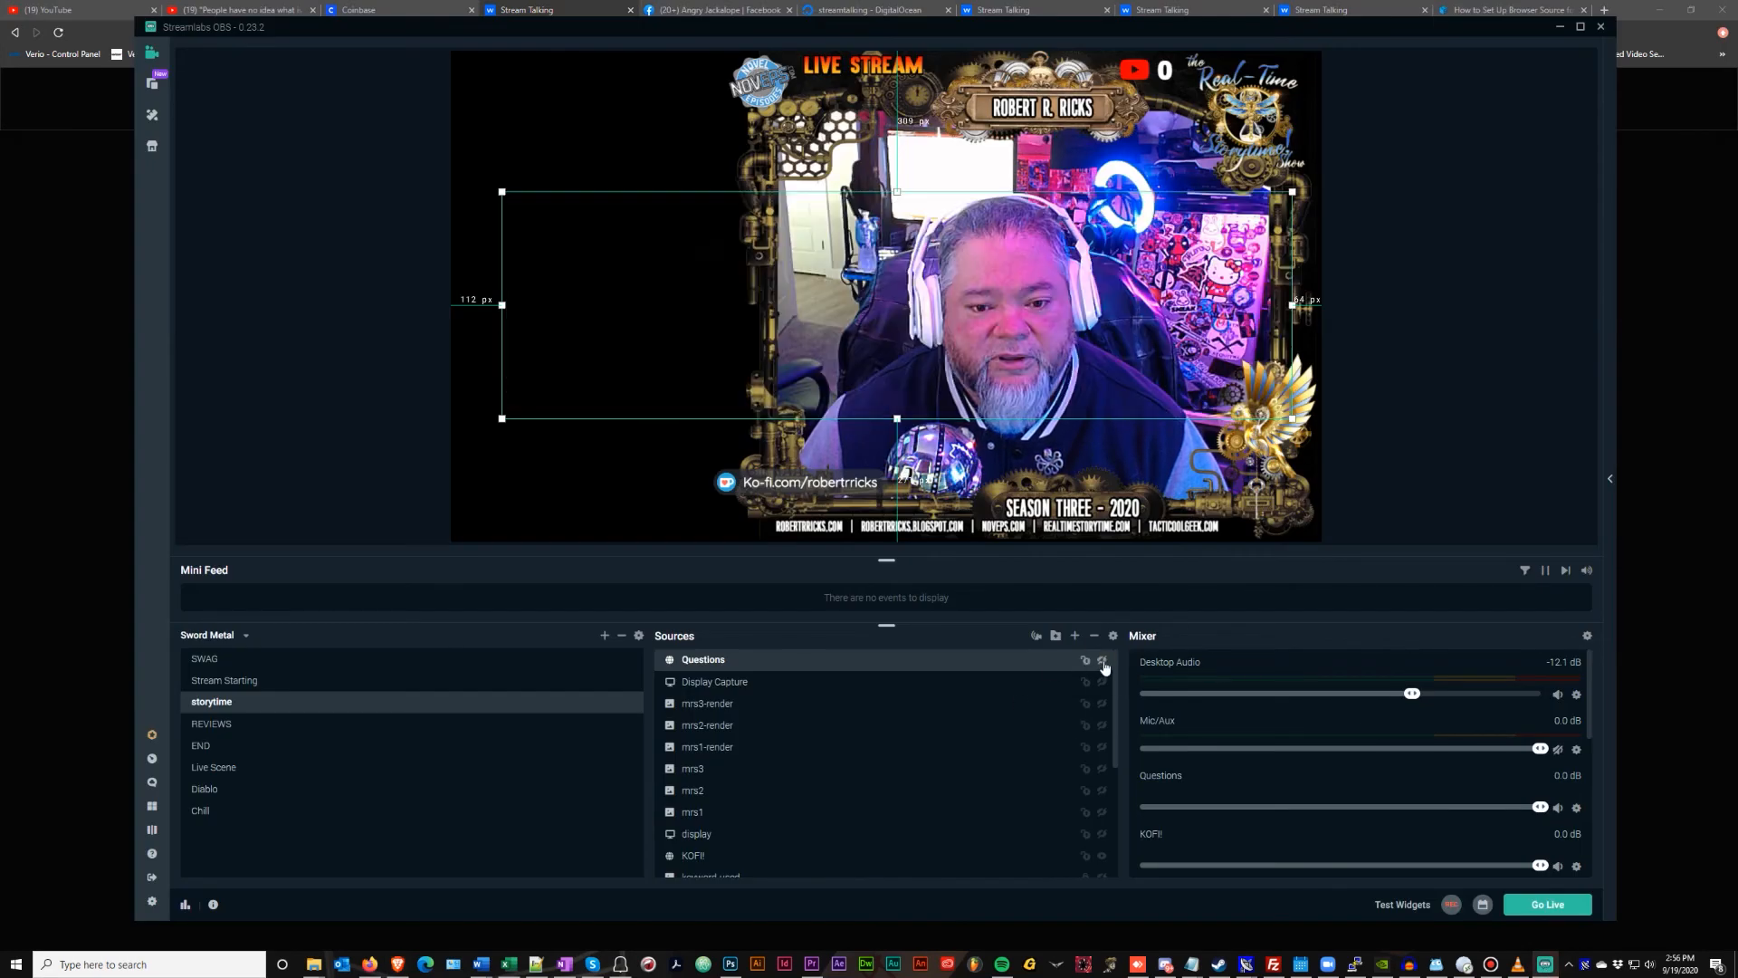
click(1103, 661)
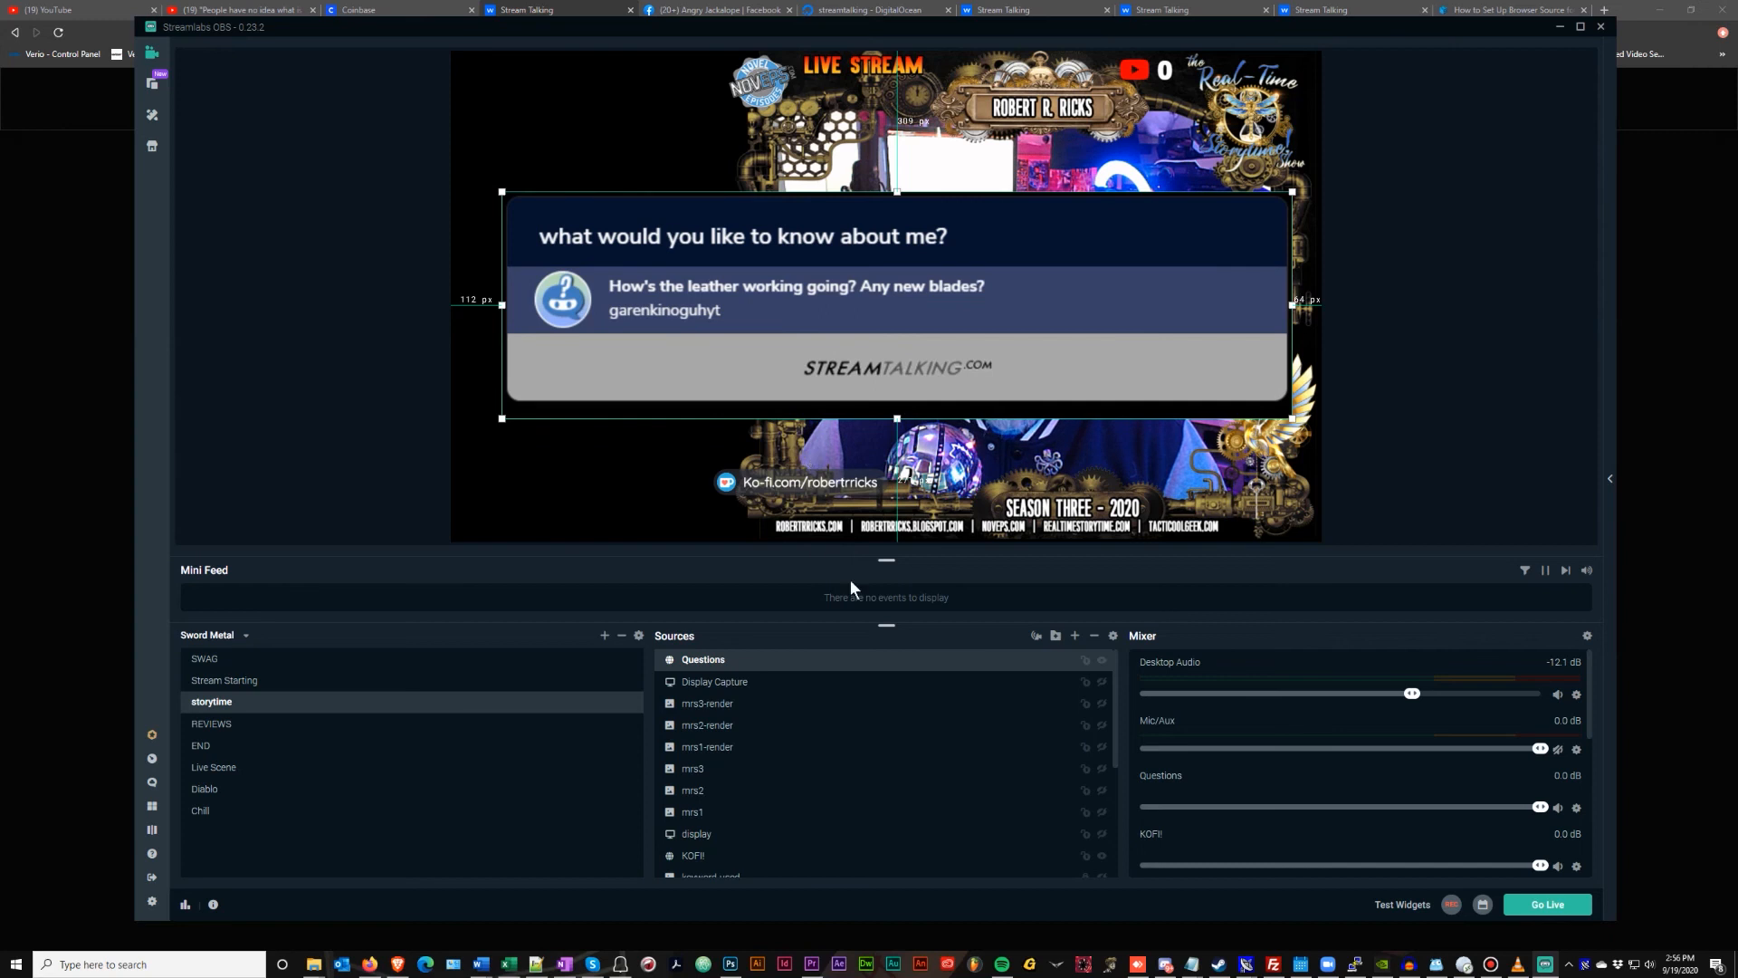
click(1103, 662)
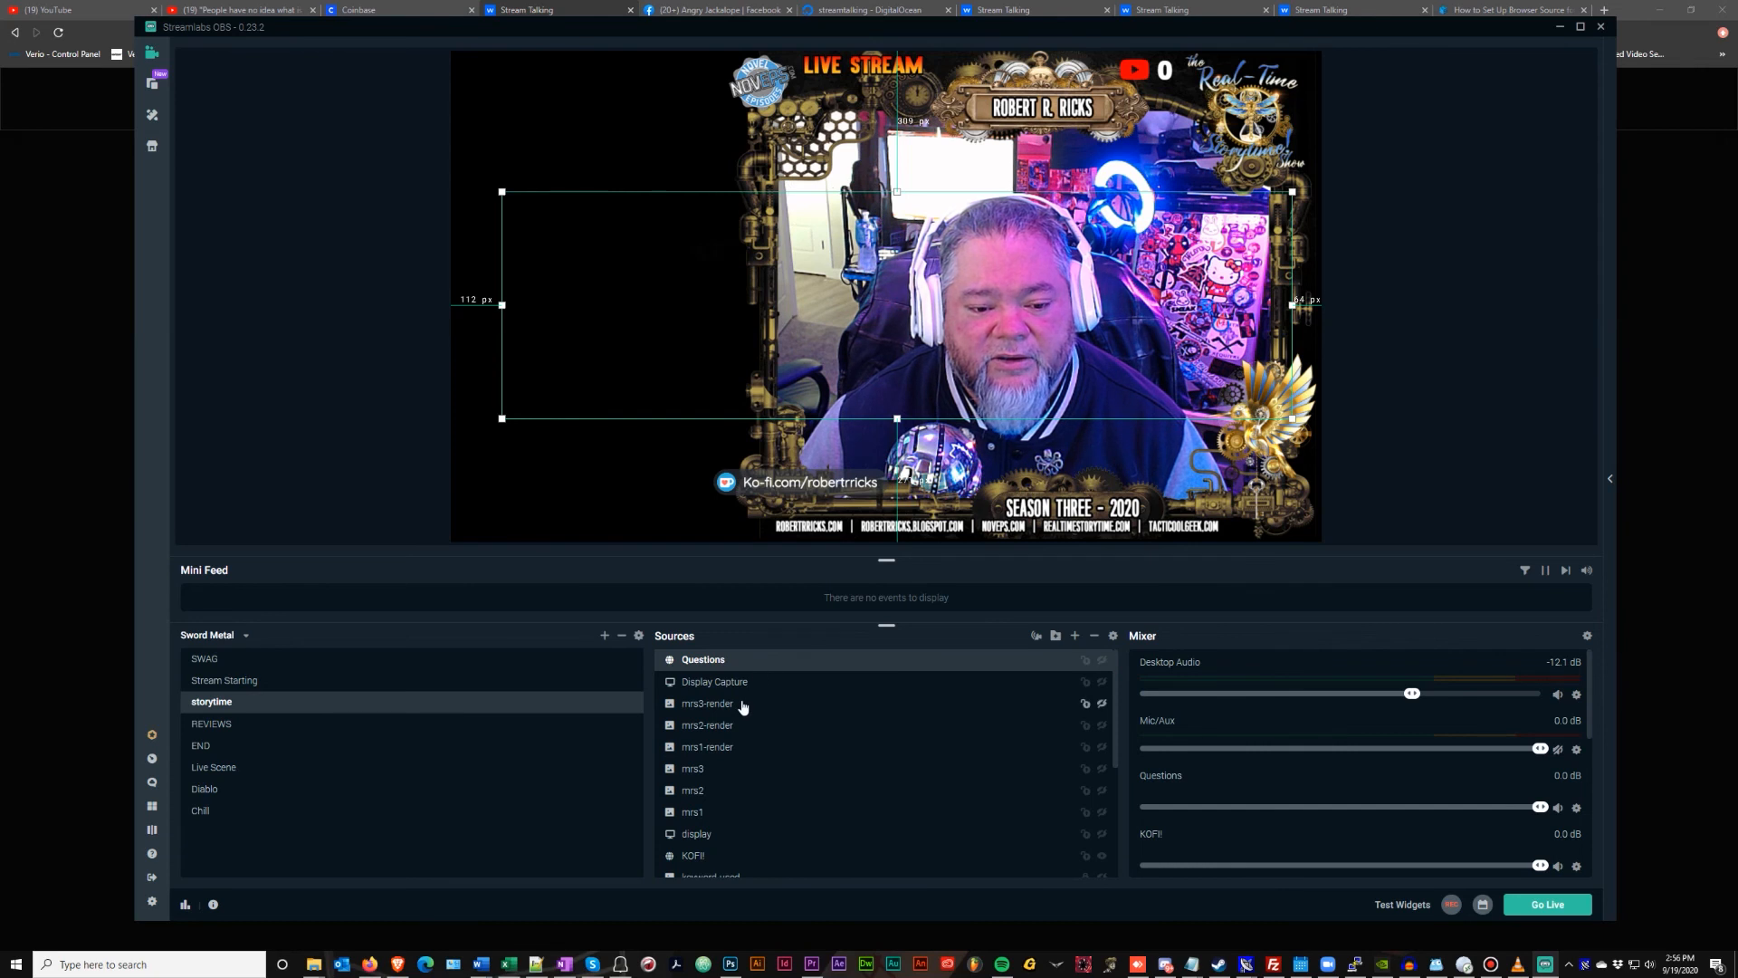
scroll(743, 706, down, 3)
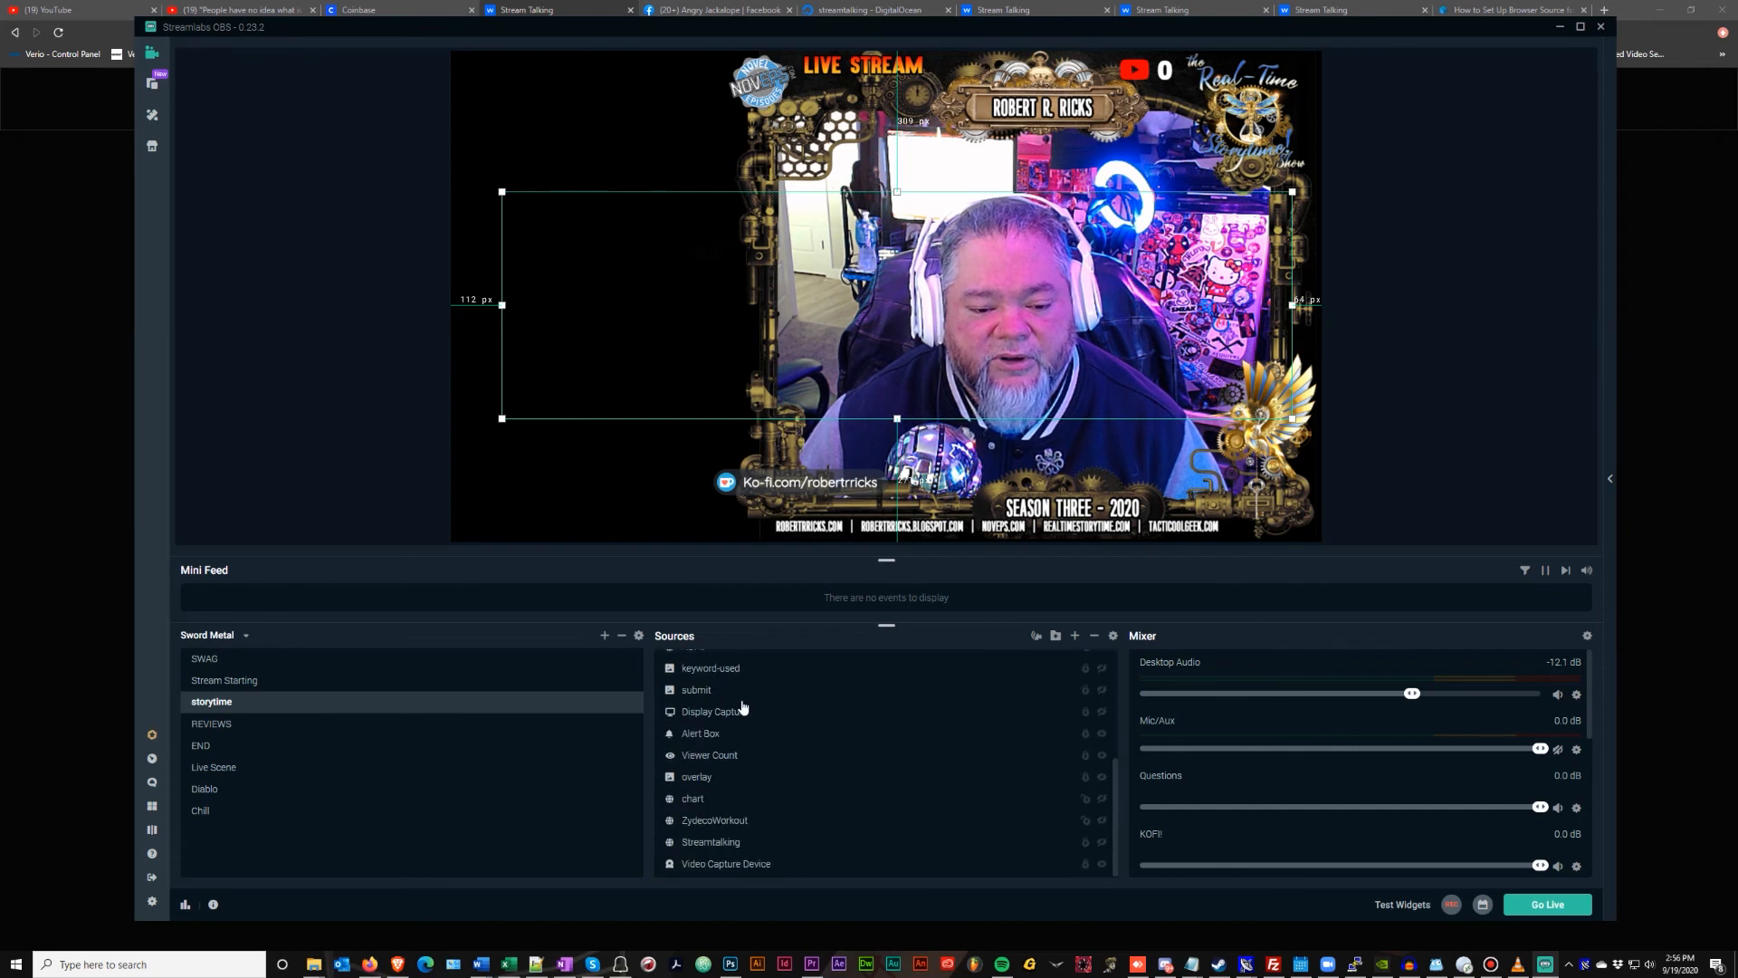
click(1102, 799)
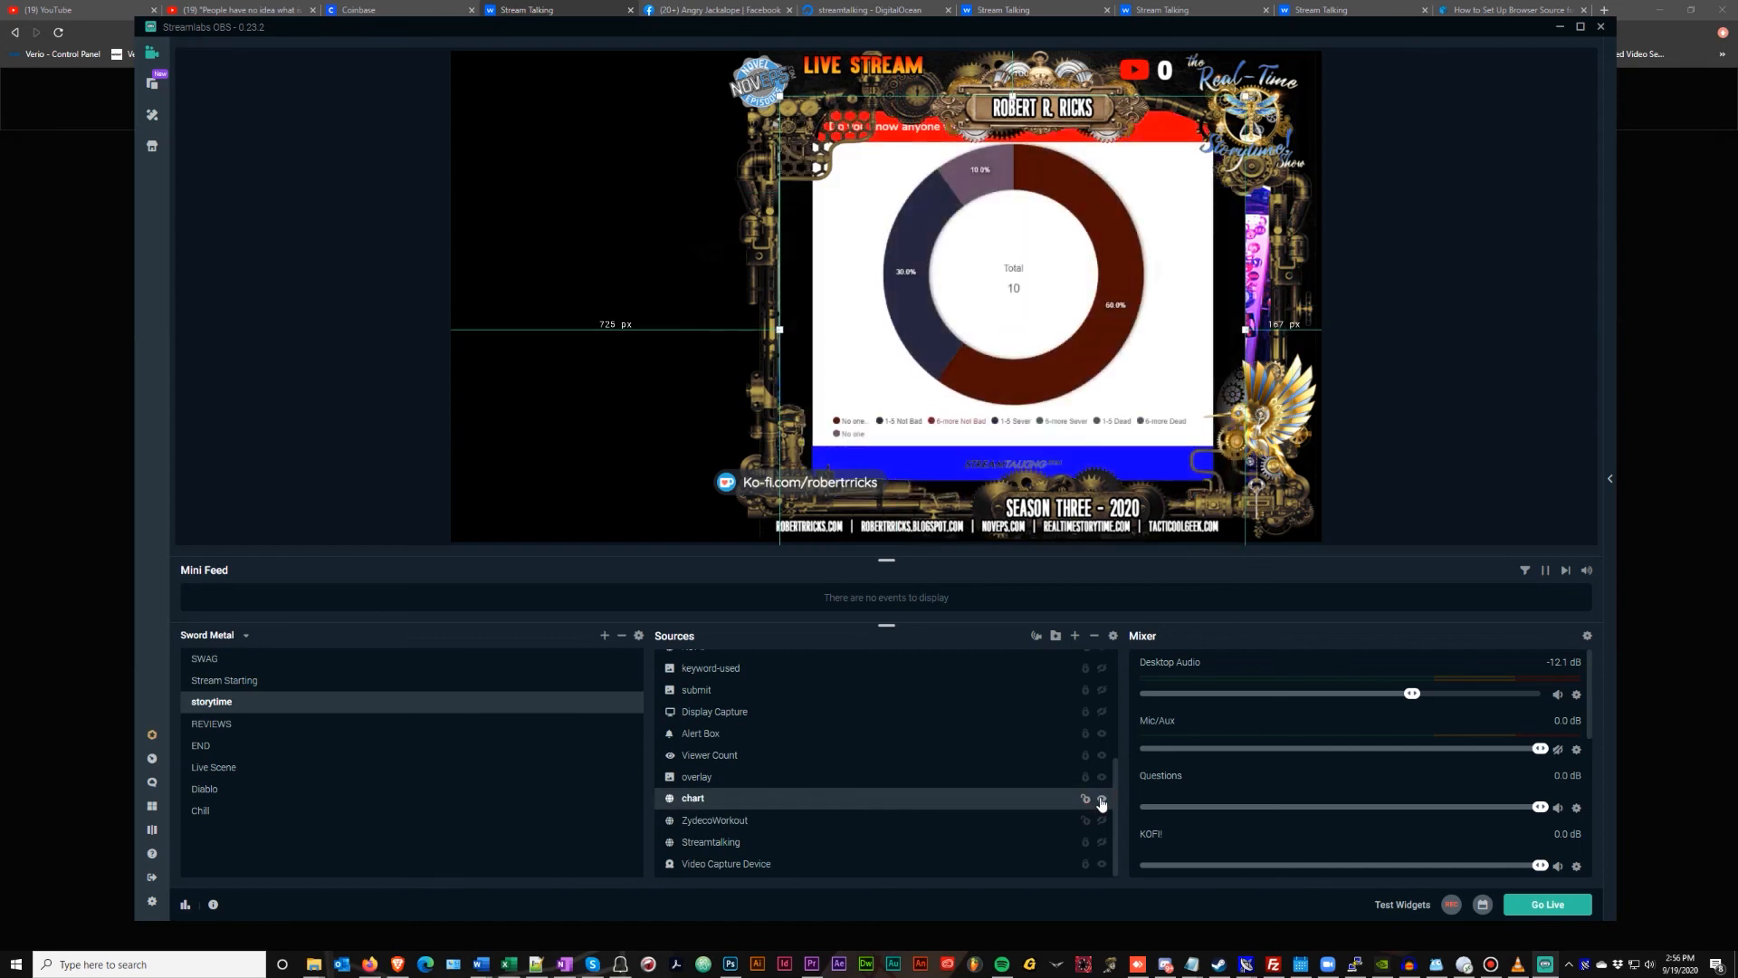
click(1102, 800)
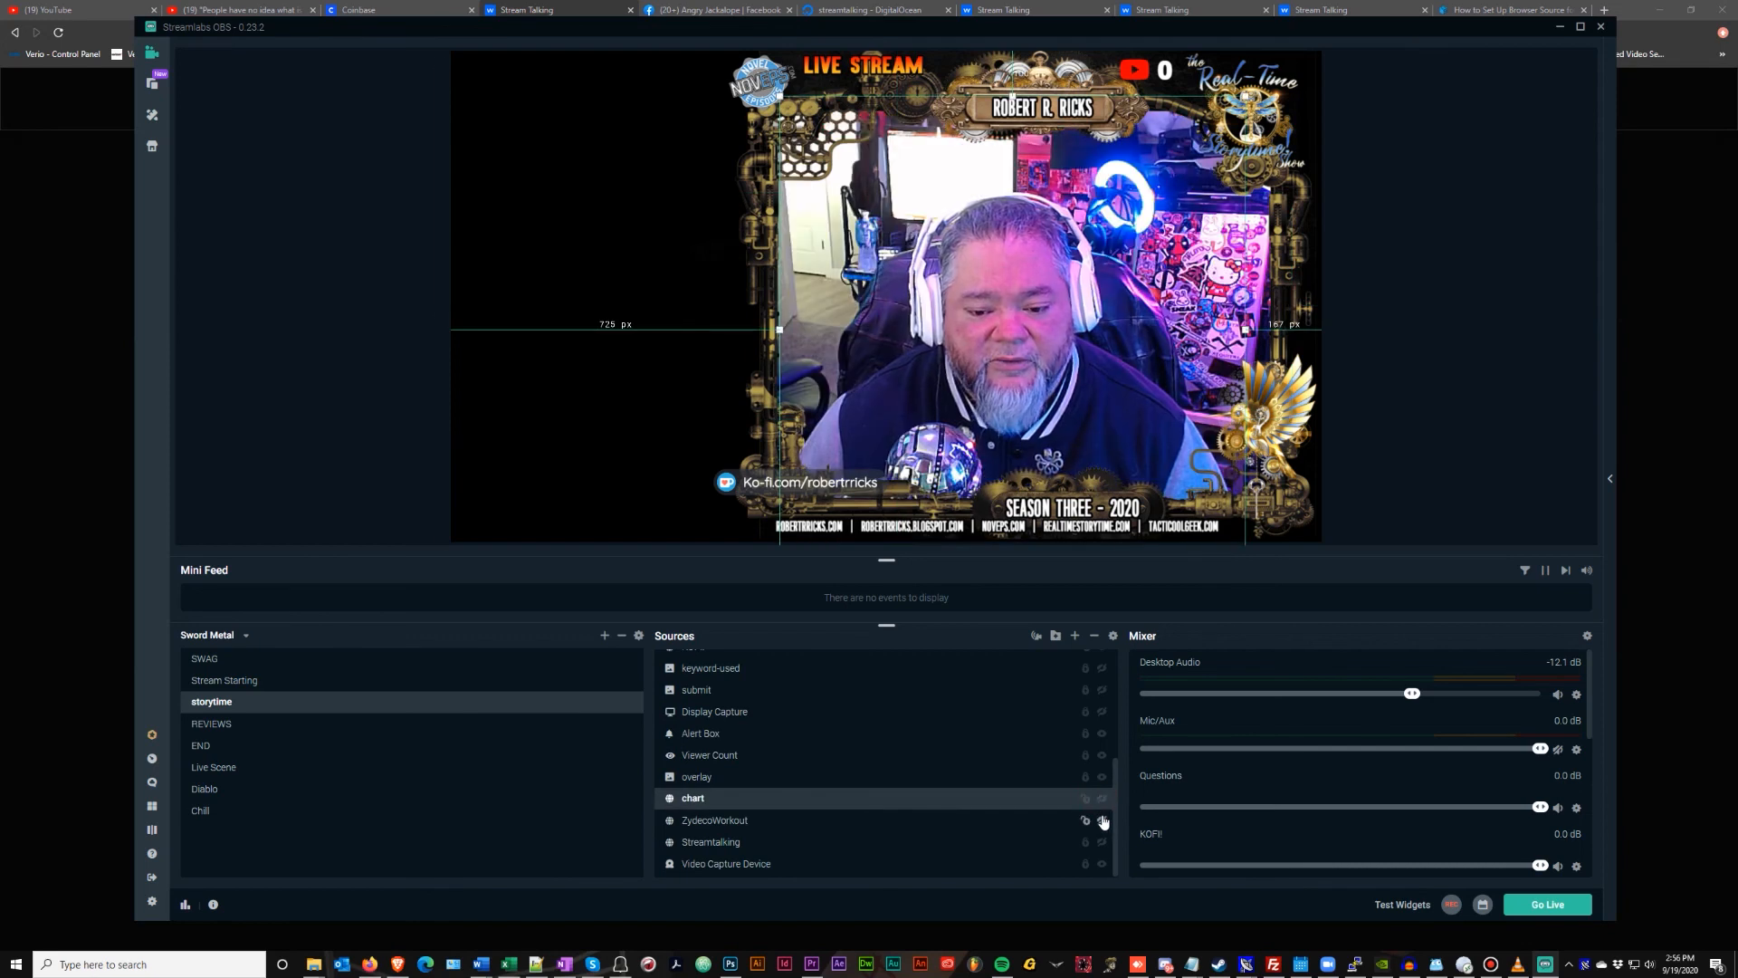
click(1103, 820)
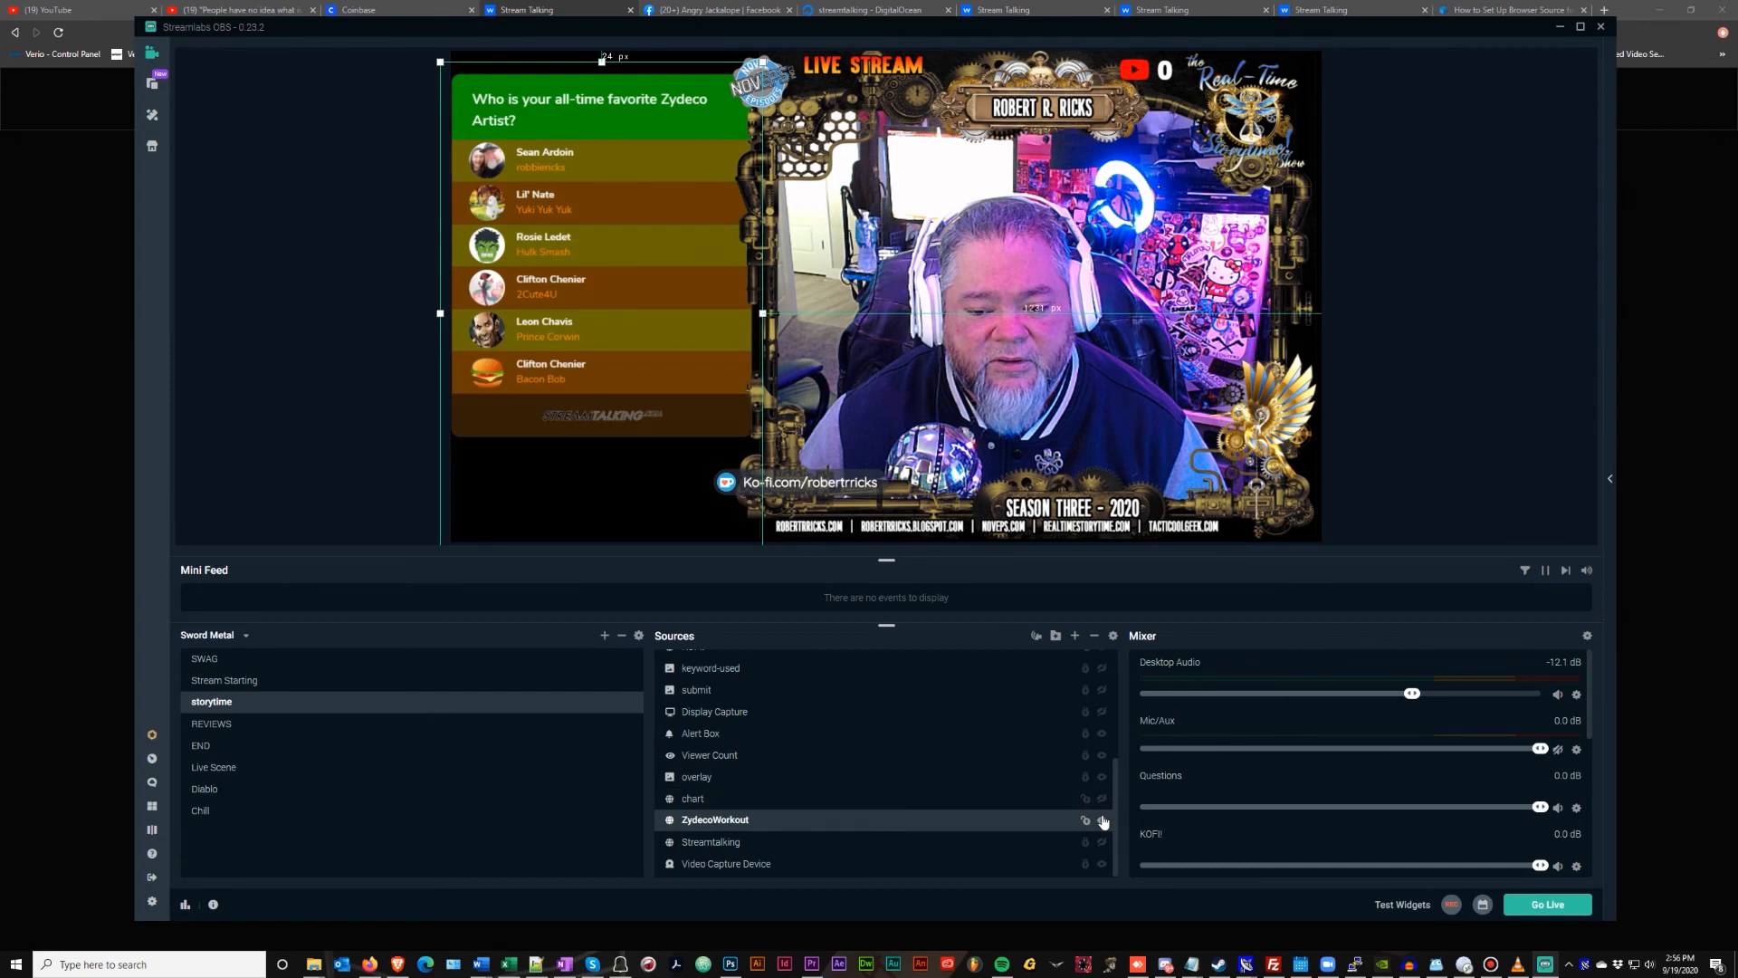
click(1103, 820)
click(1103, 842)
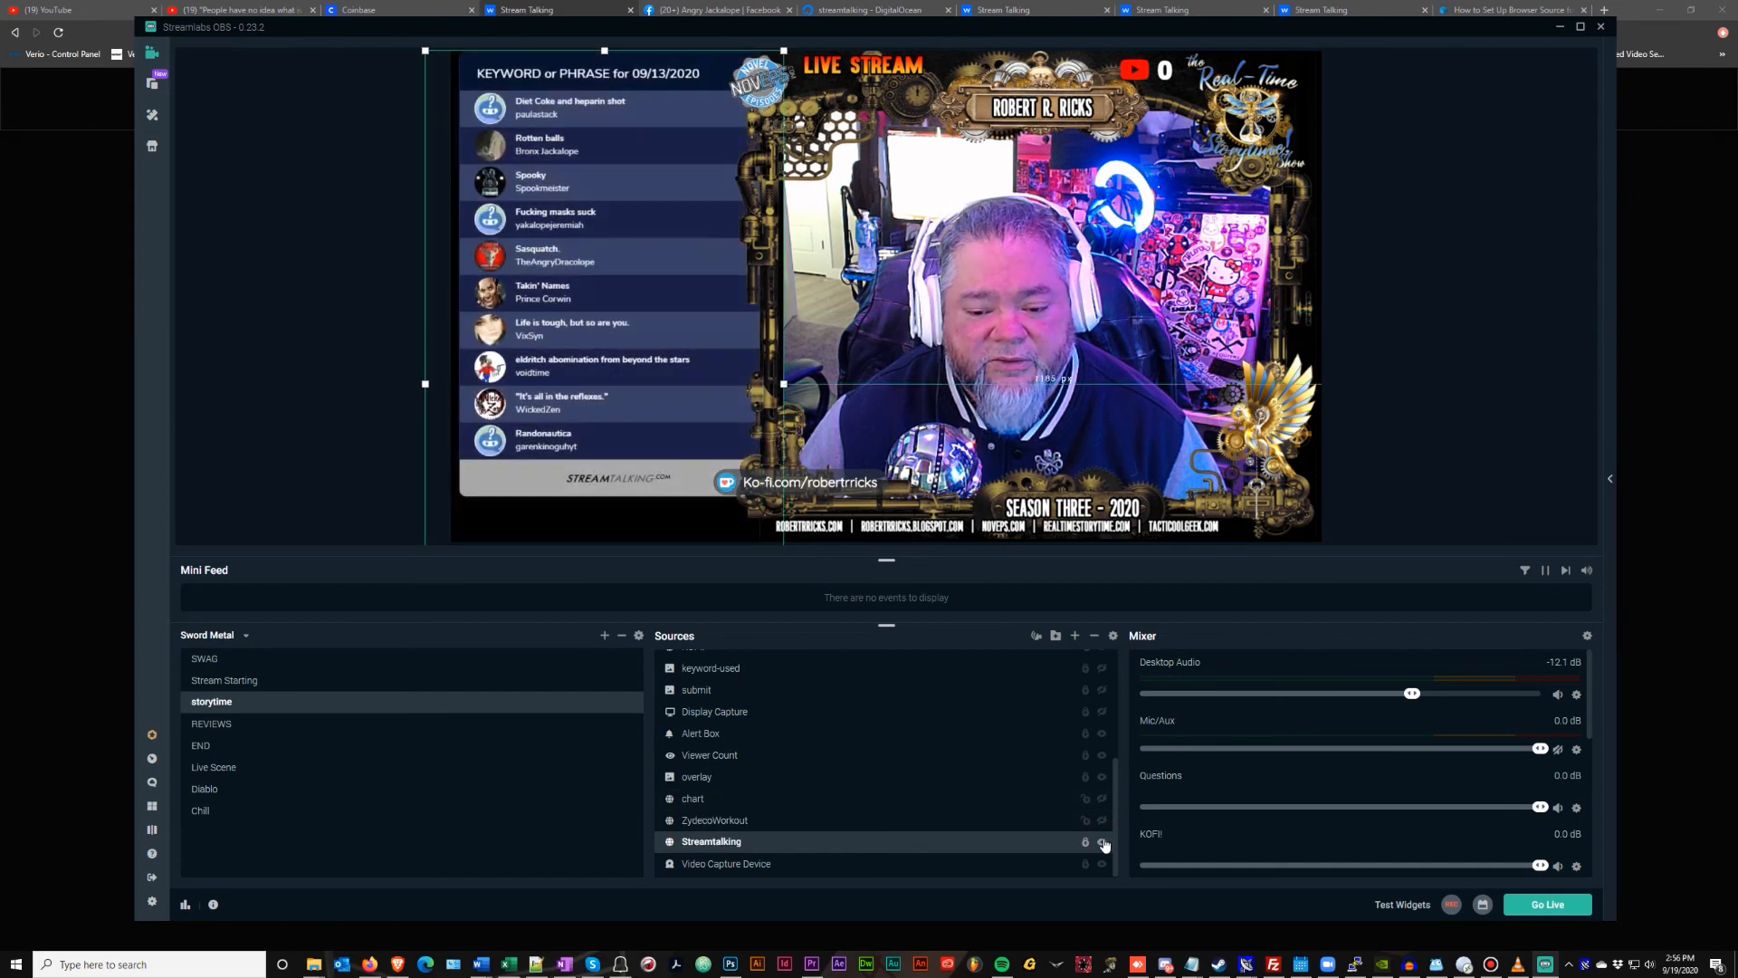
click(1103, 842)
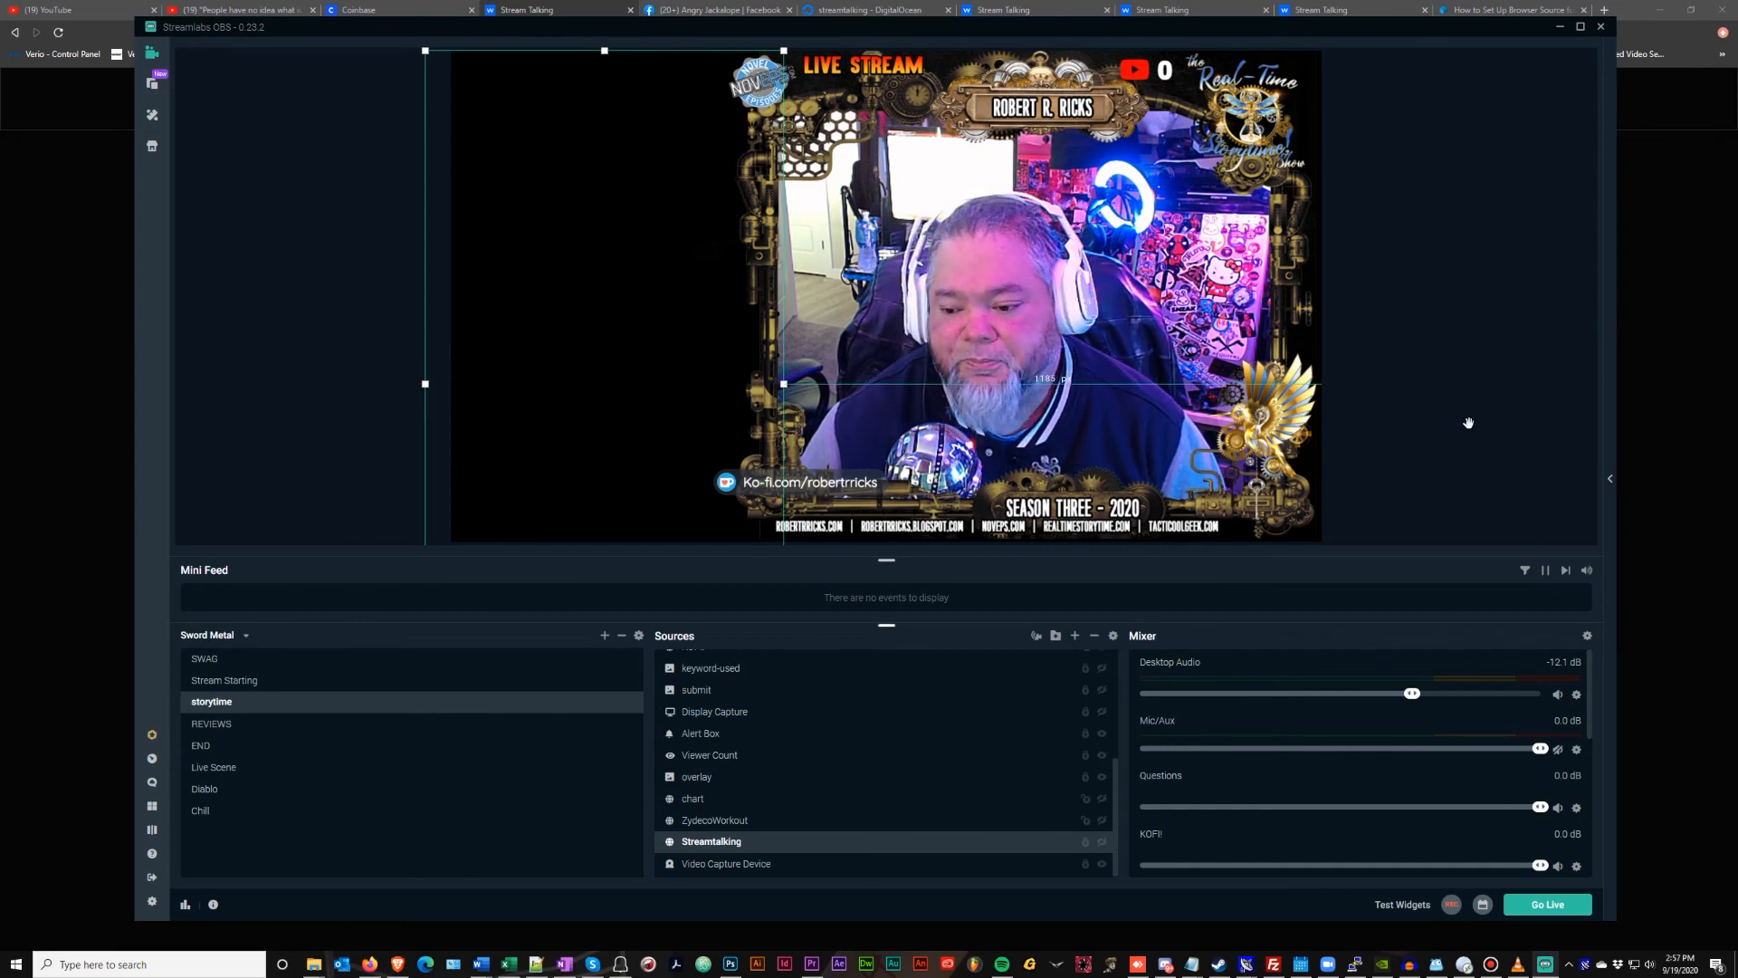
Minimize OBS and open the Angry Jackalope Show stream page from My Streams
click(1561, 28)
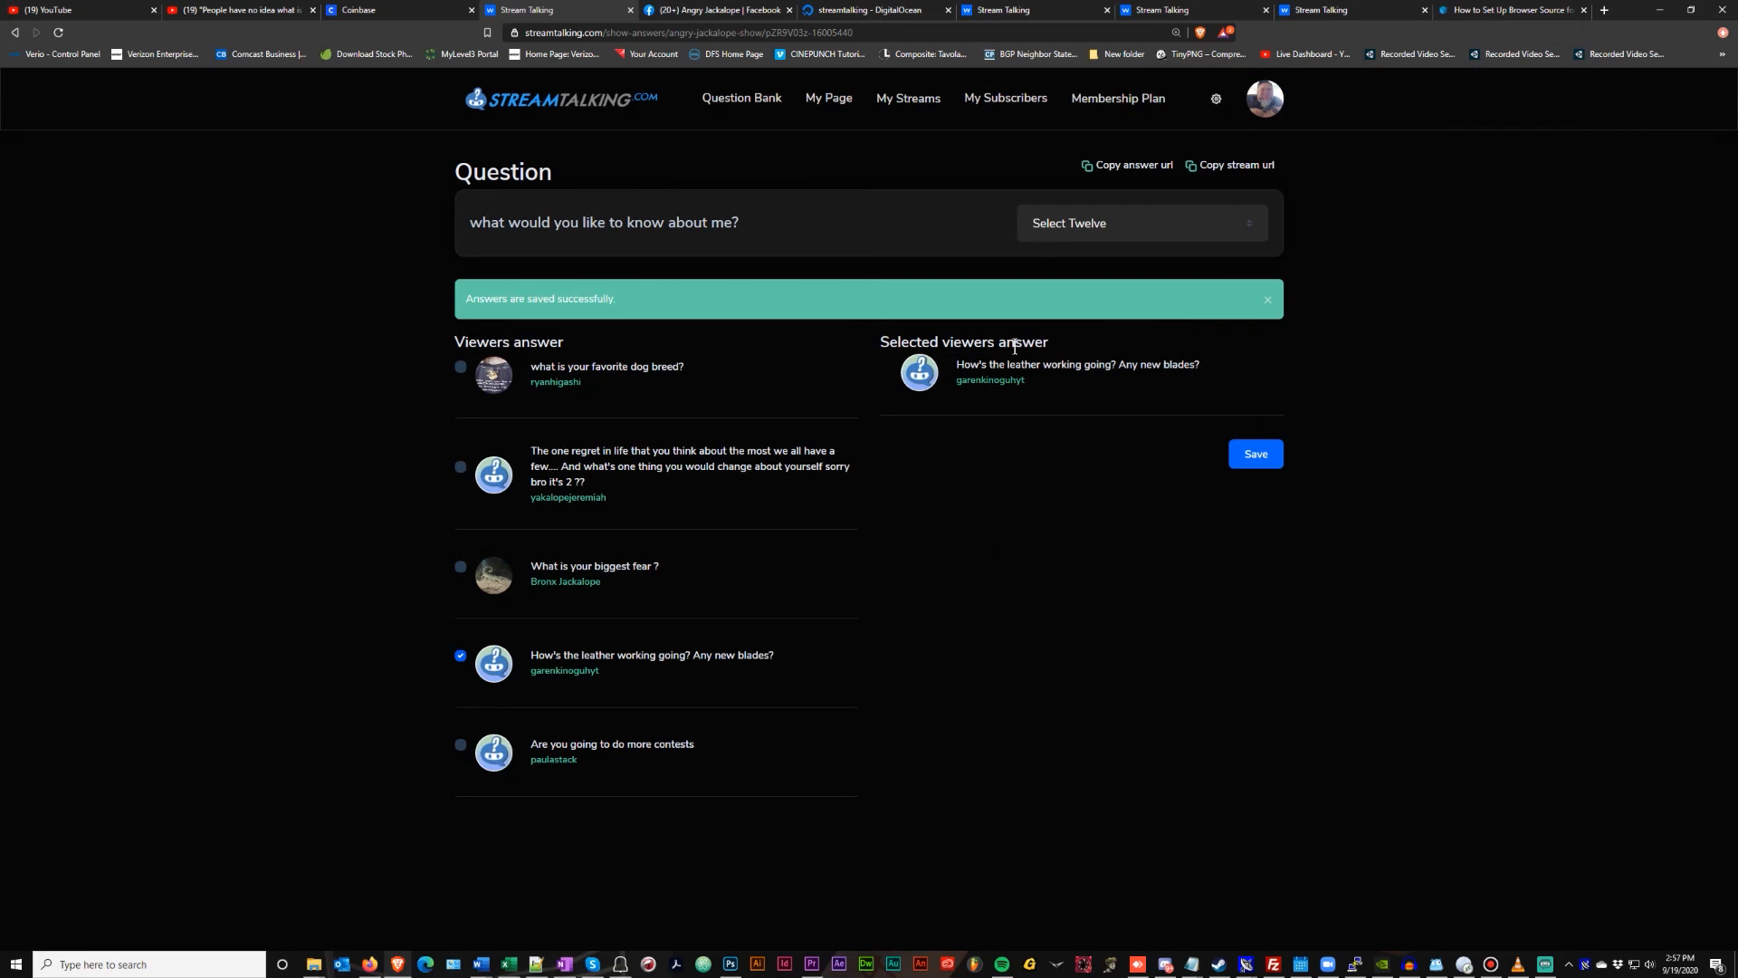
click(906, 98)
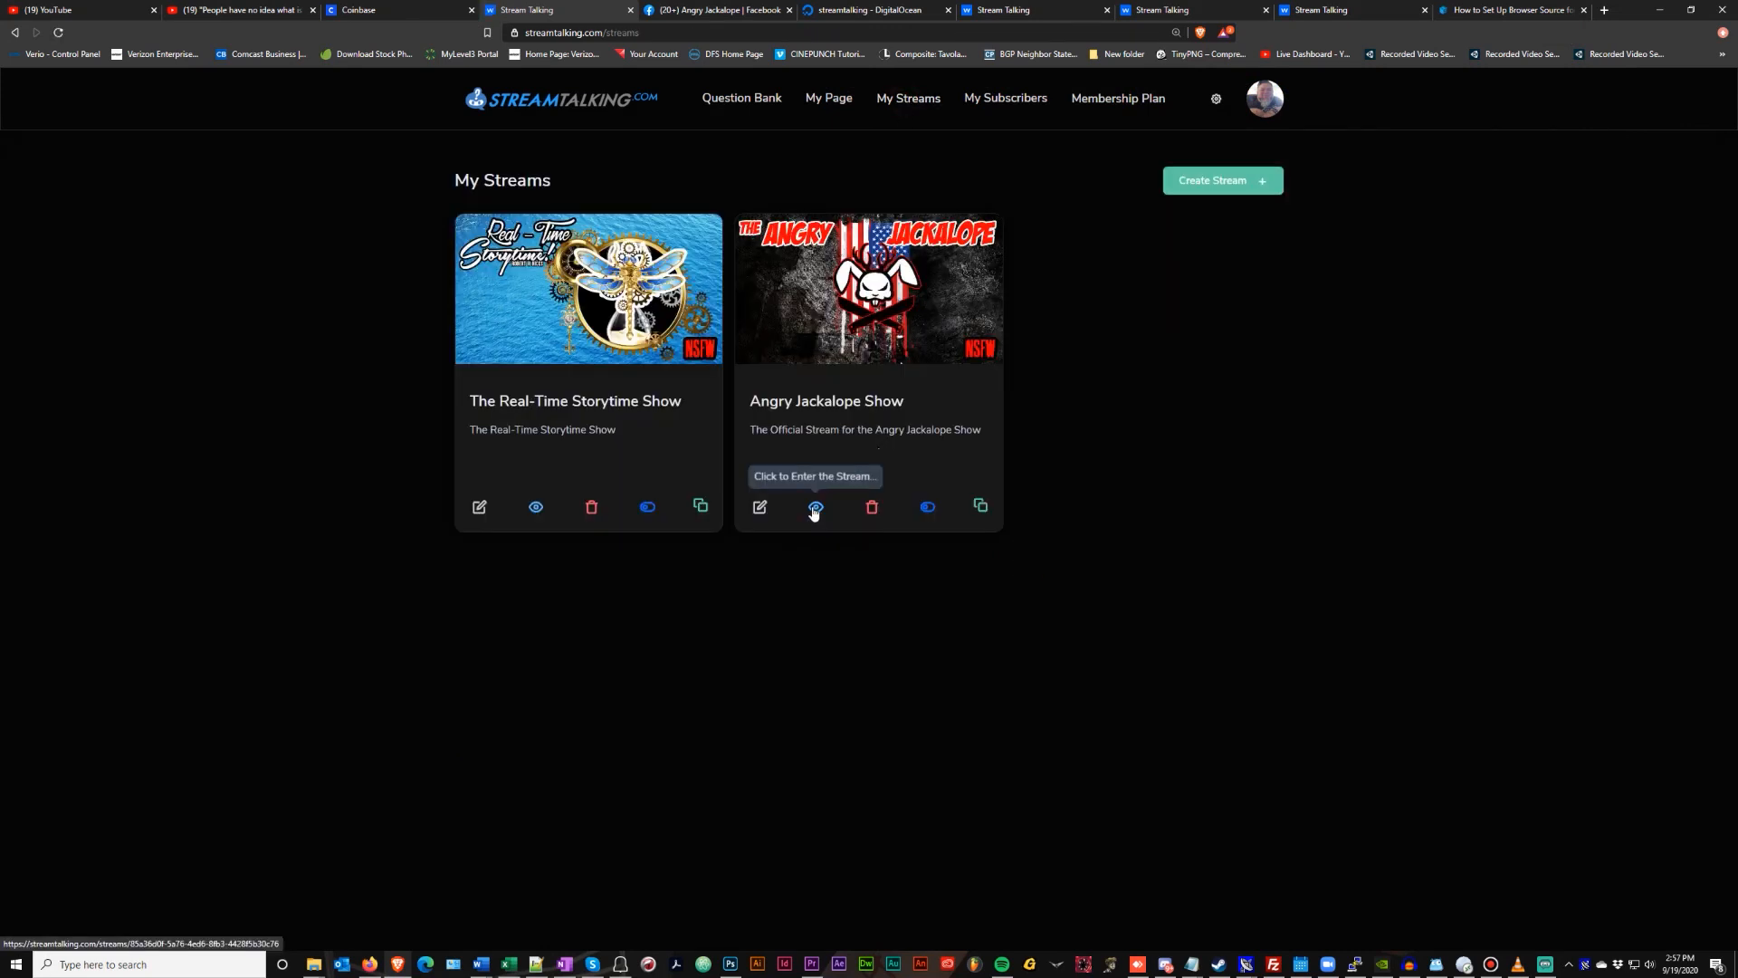
click(758, 512)
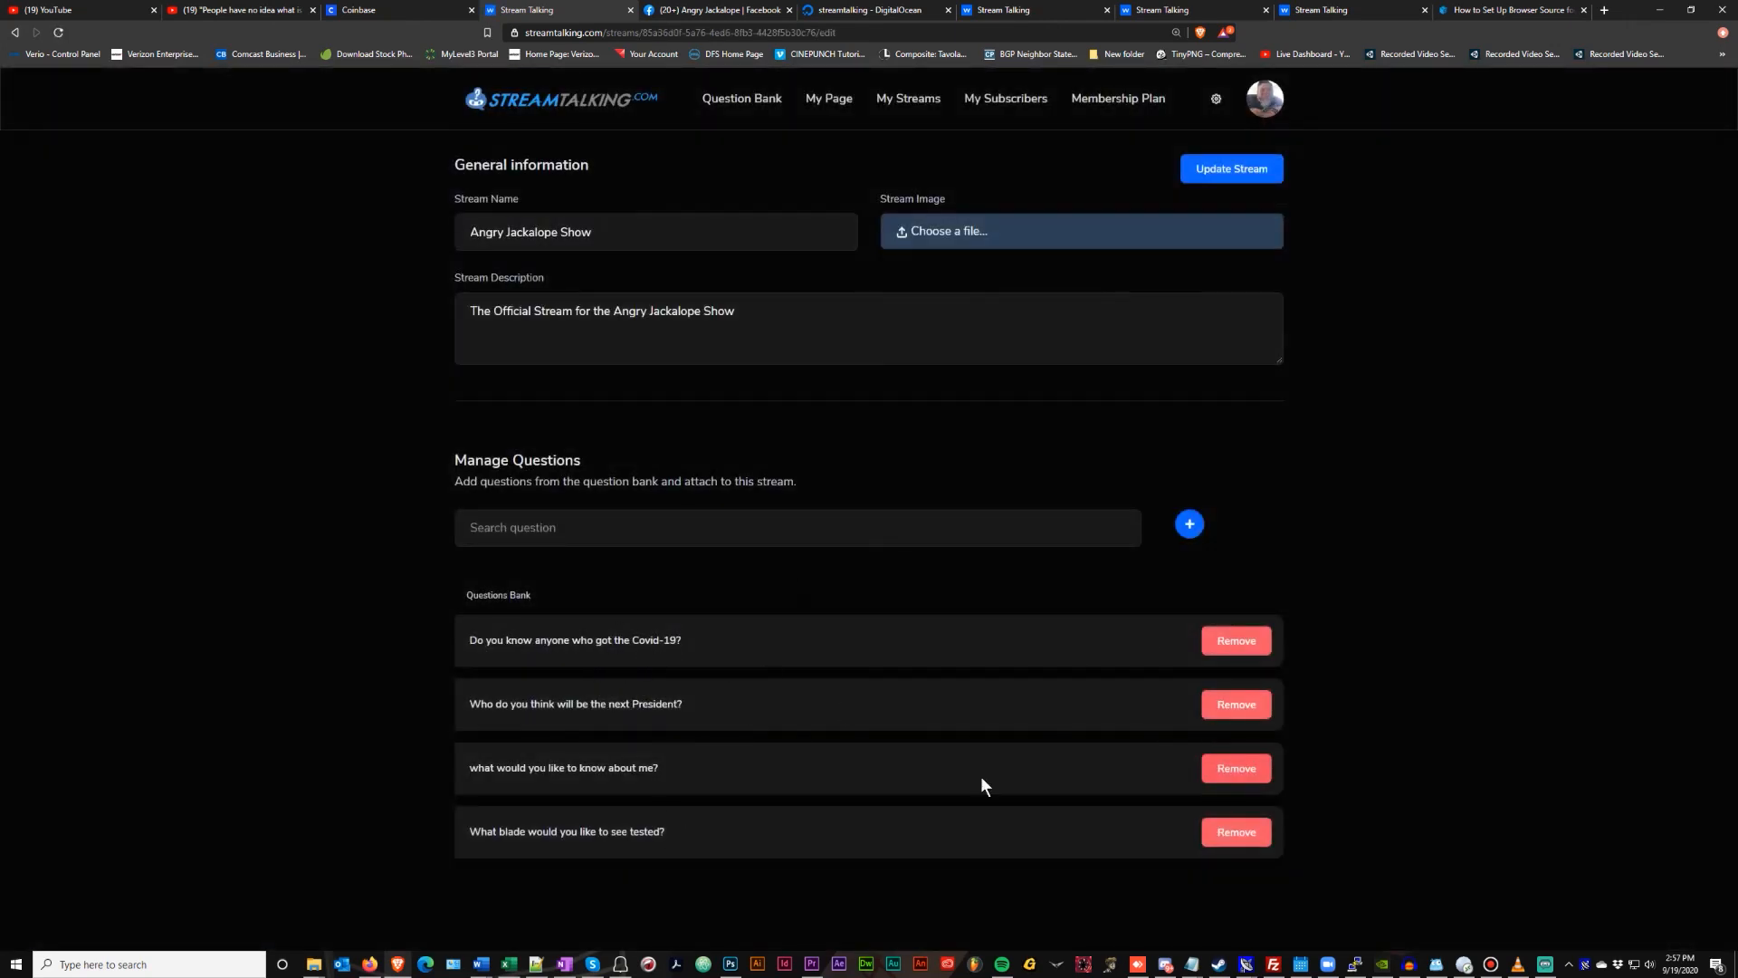
click(899, 100)
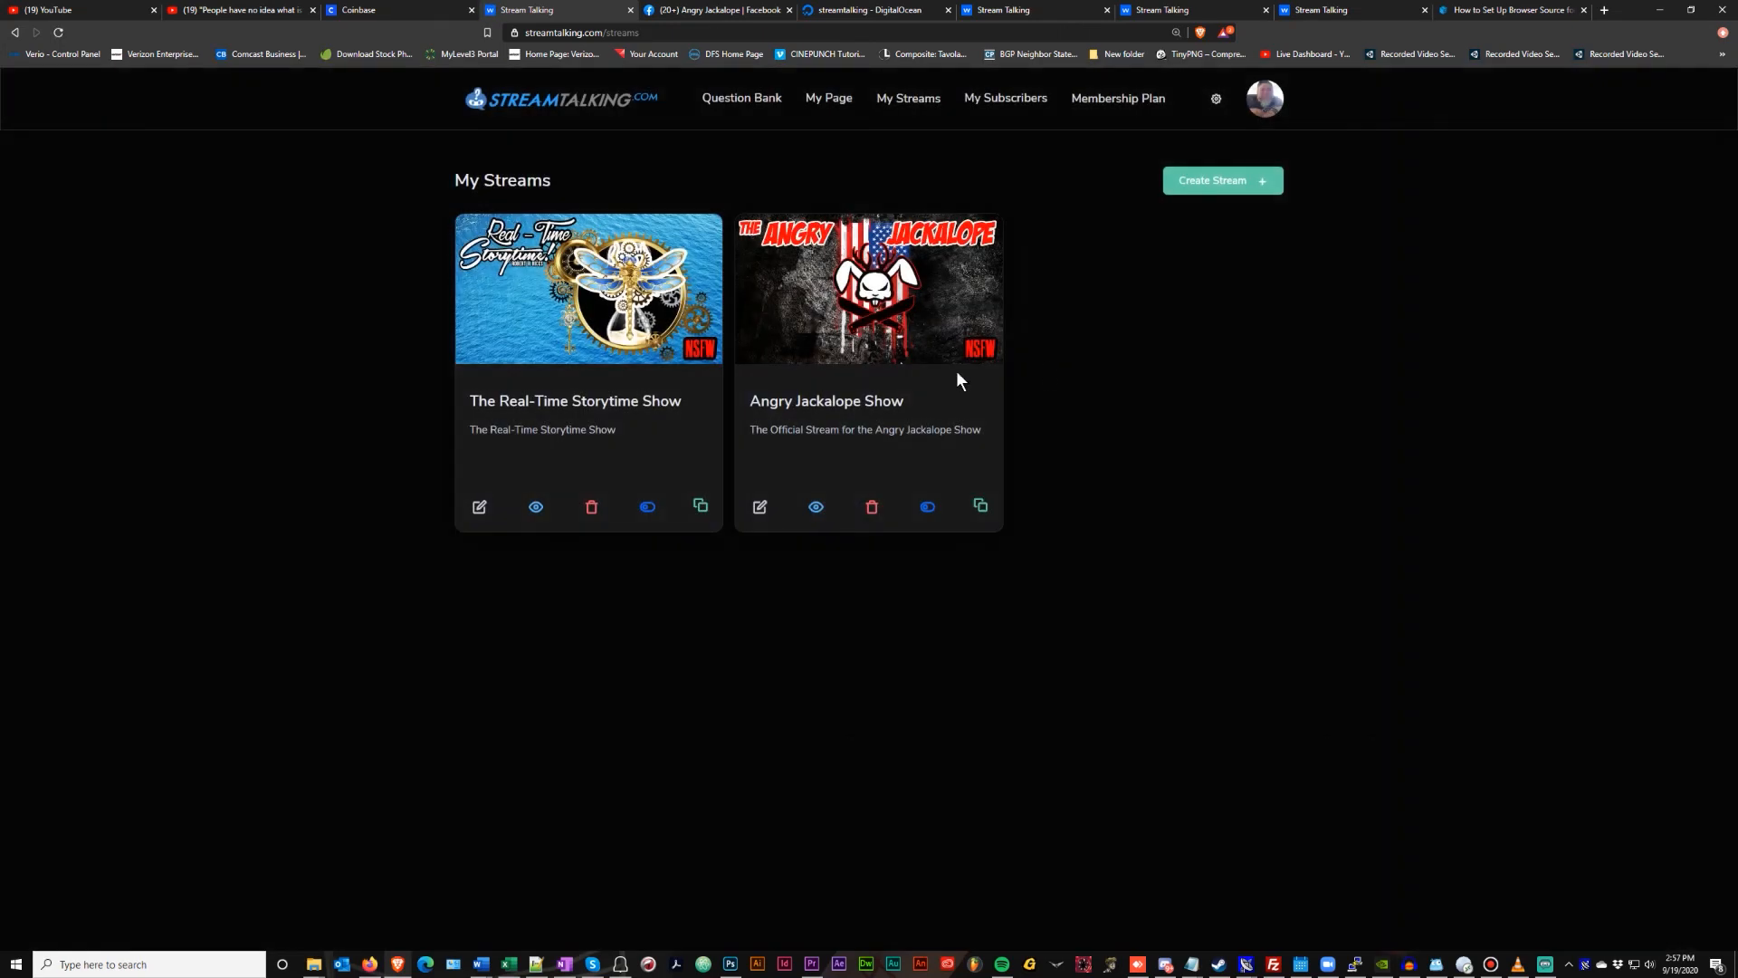
click(818, 509)
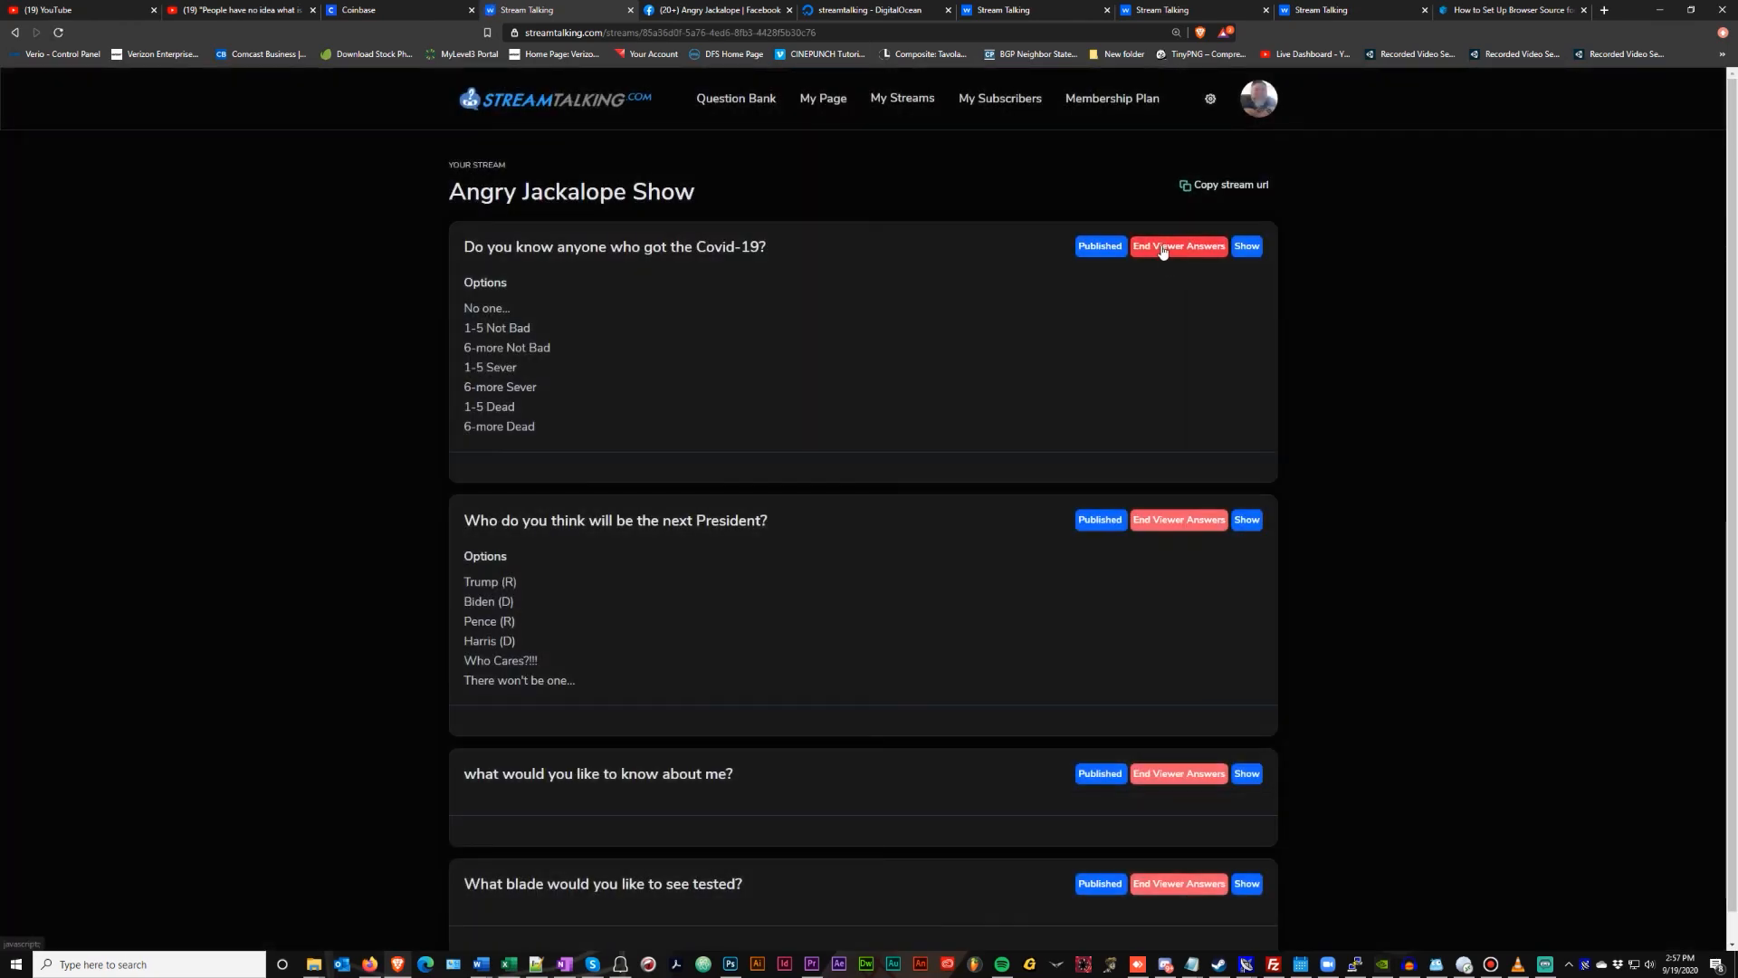
End viewer answers on the Covid-19, president, about-me and blade questions
click(1163, 248)
click(819, 596)
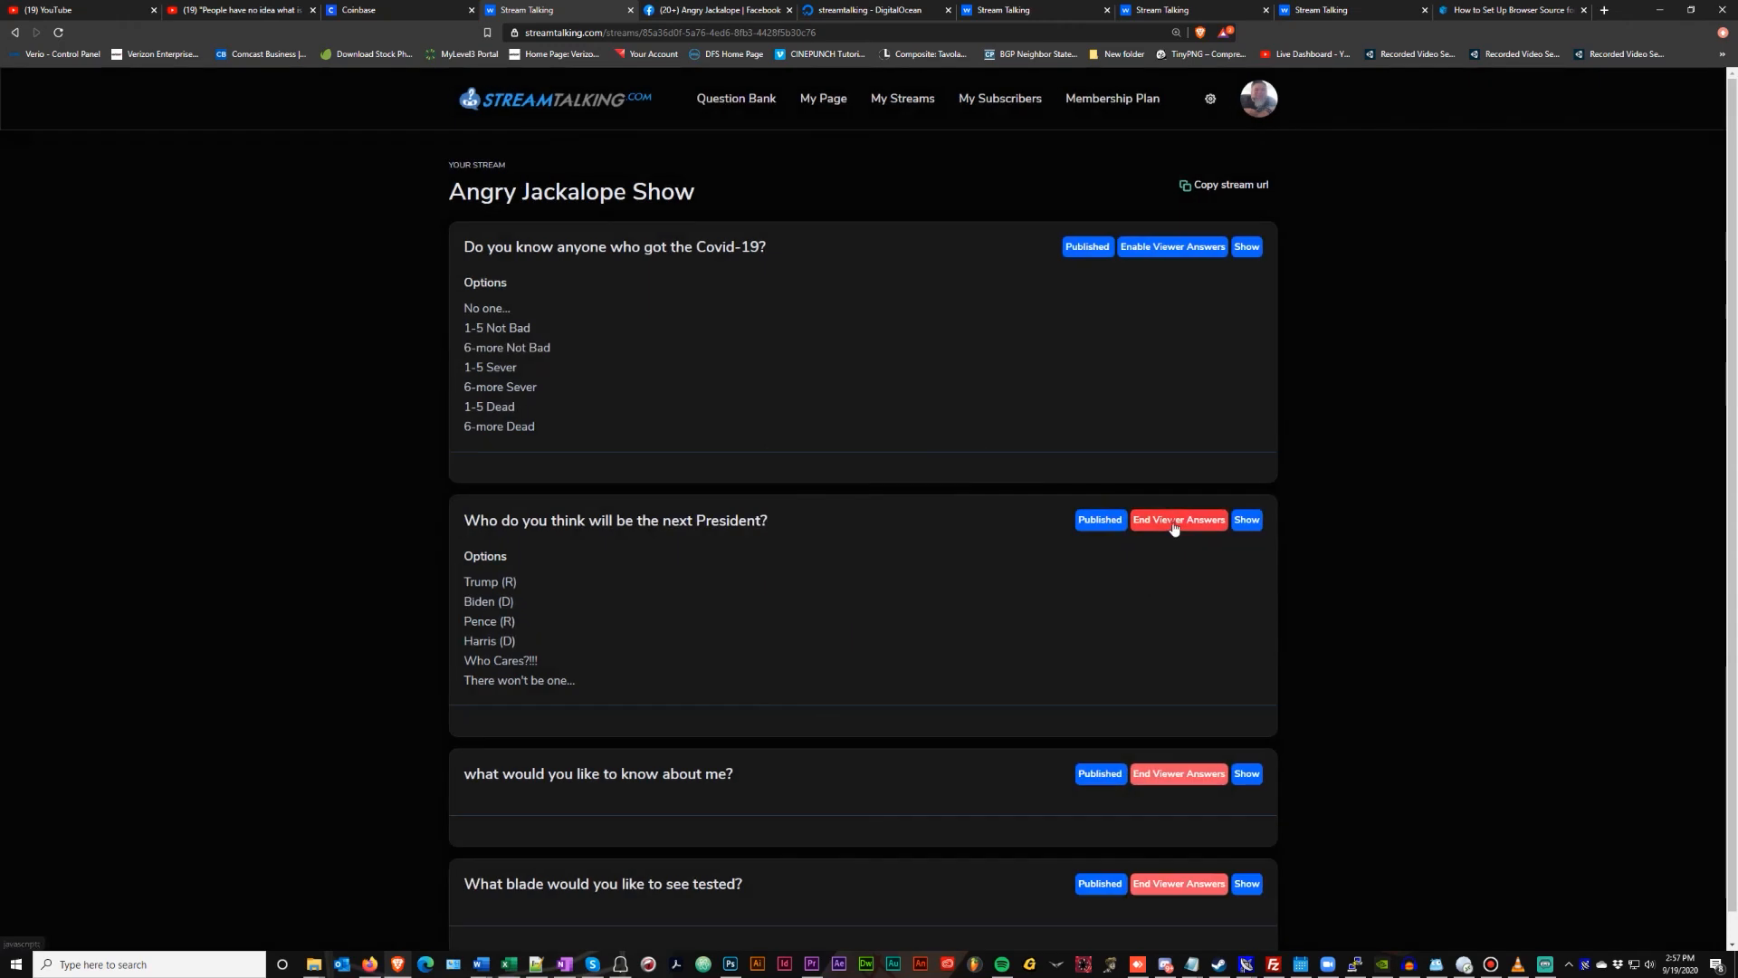
click(1168, 522)
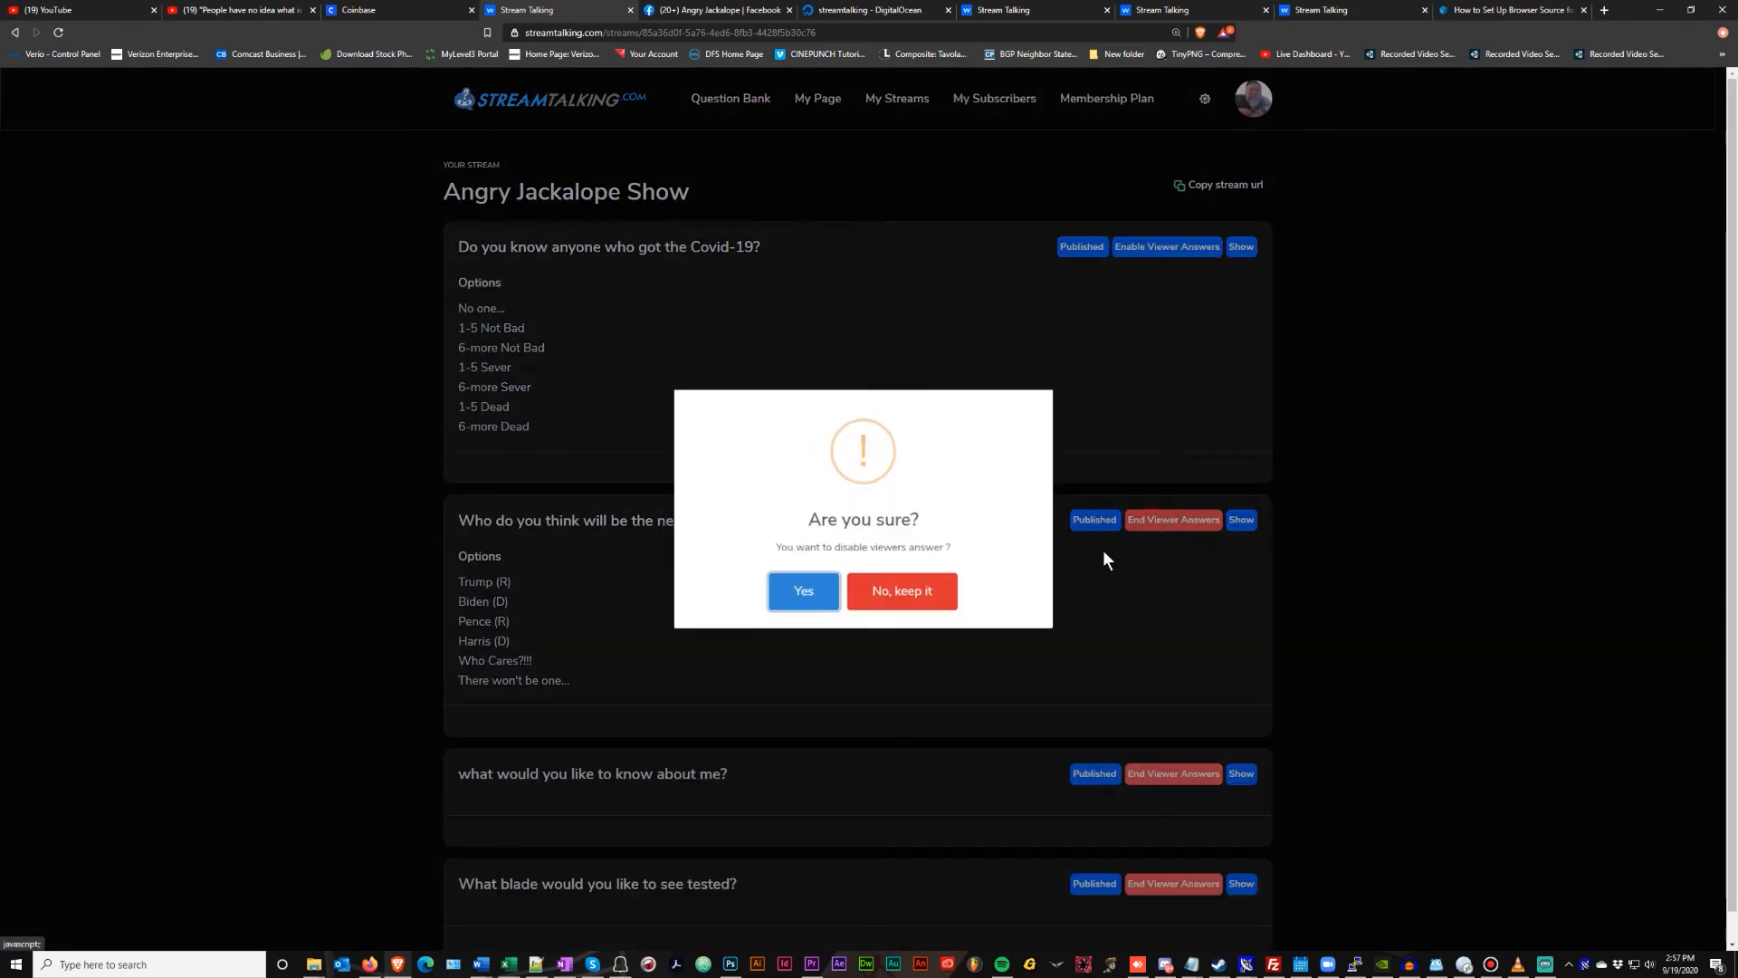
click(826, 601)
click(867, 593)
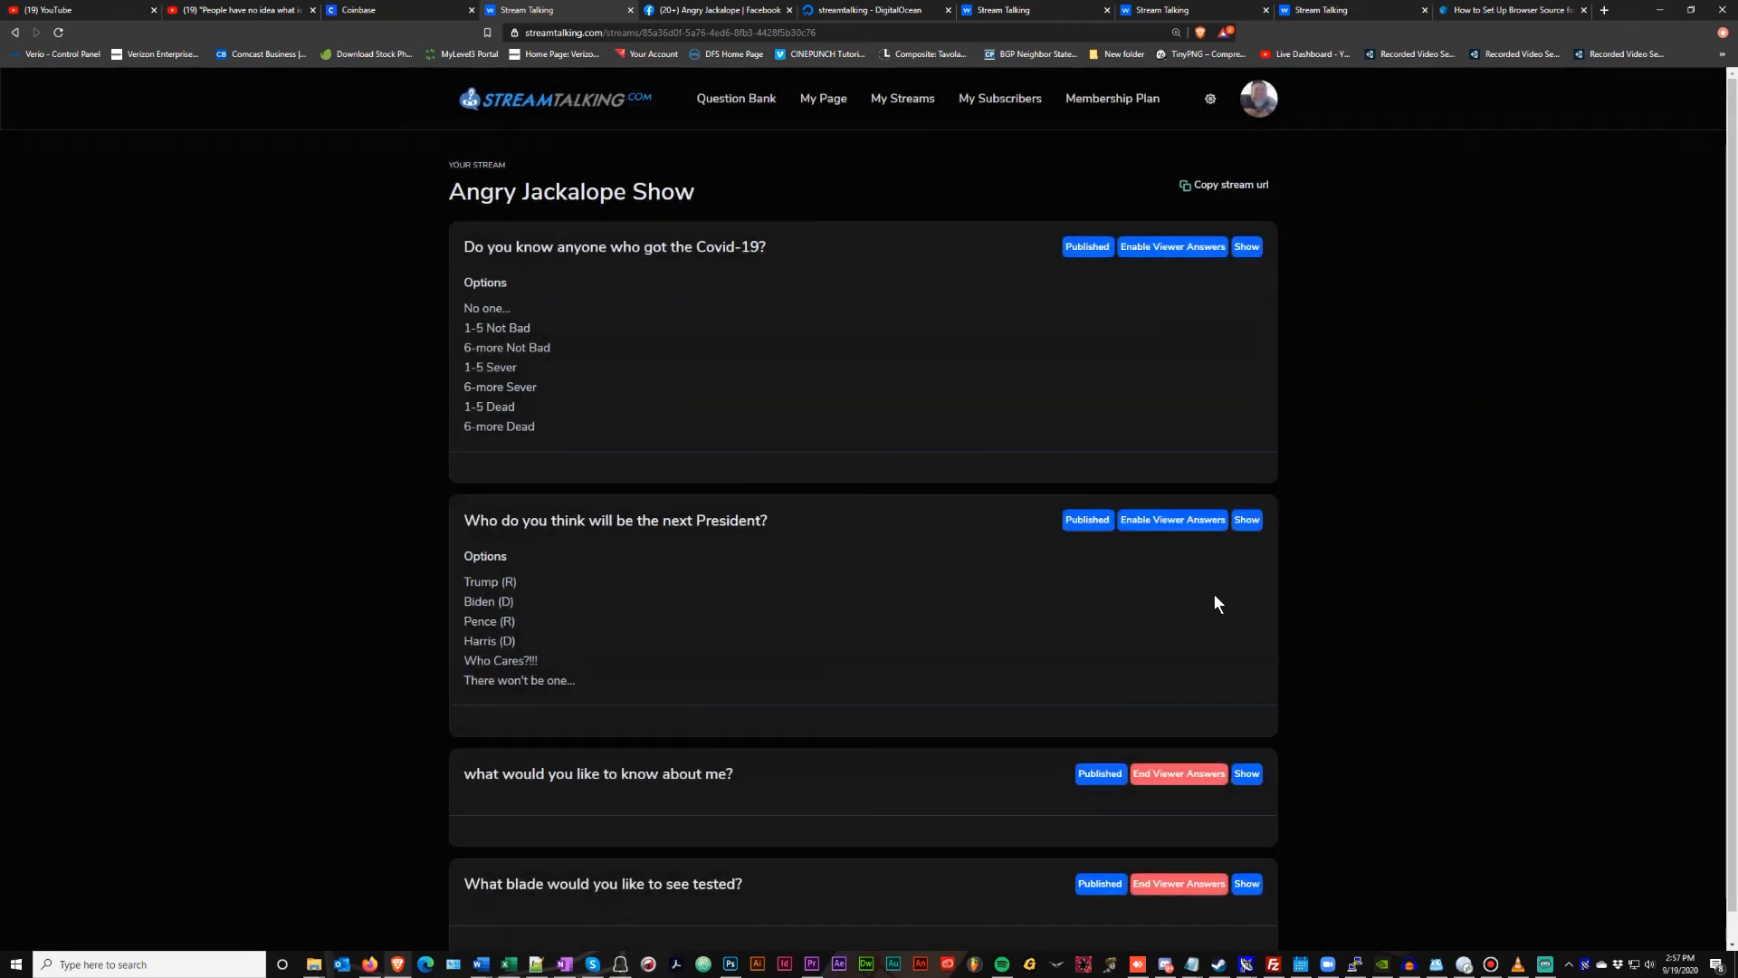
click(1175, 775)
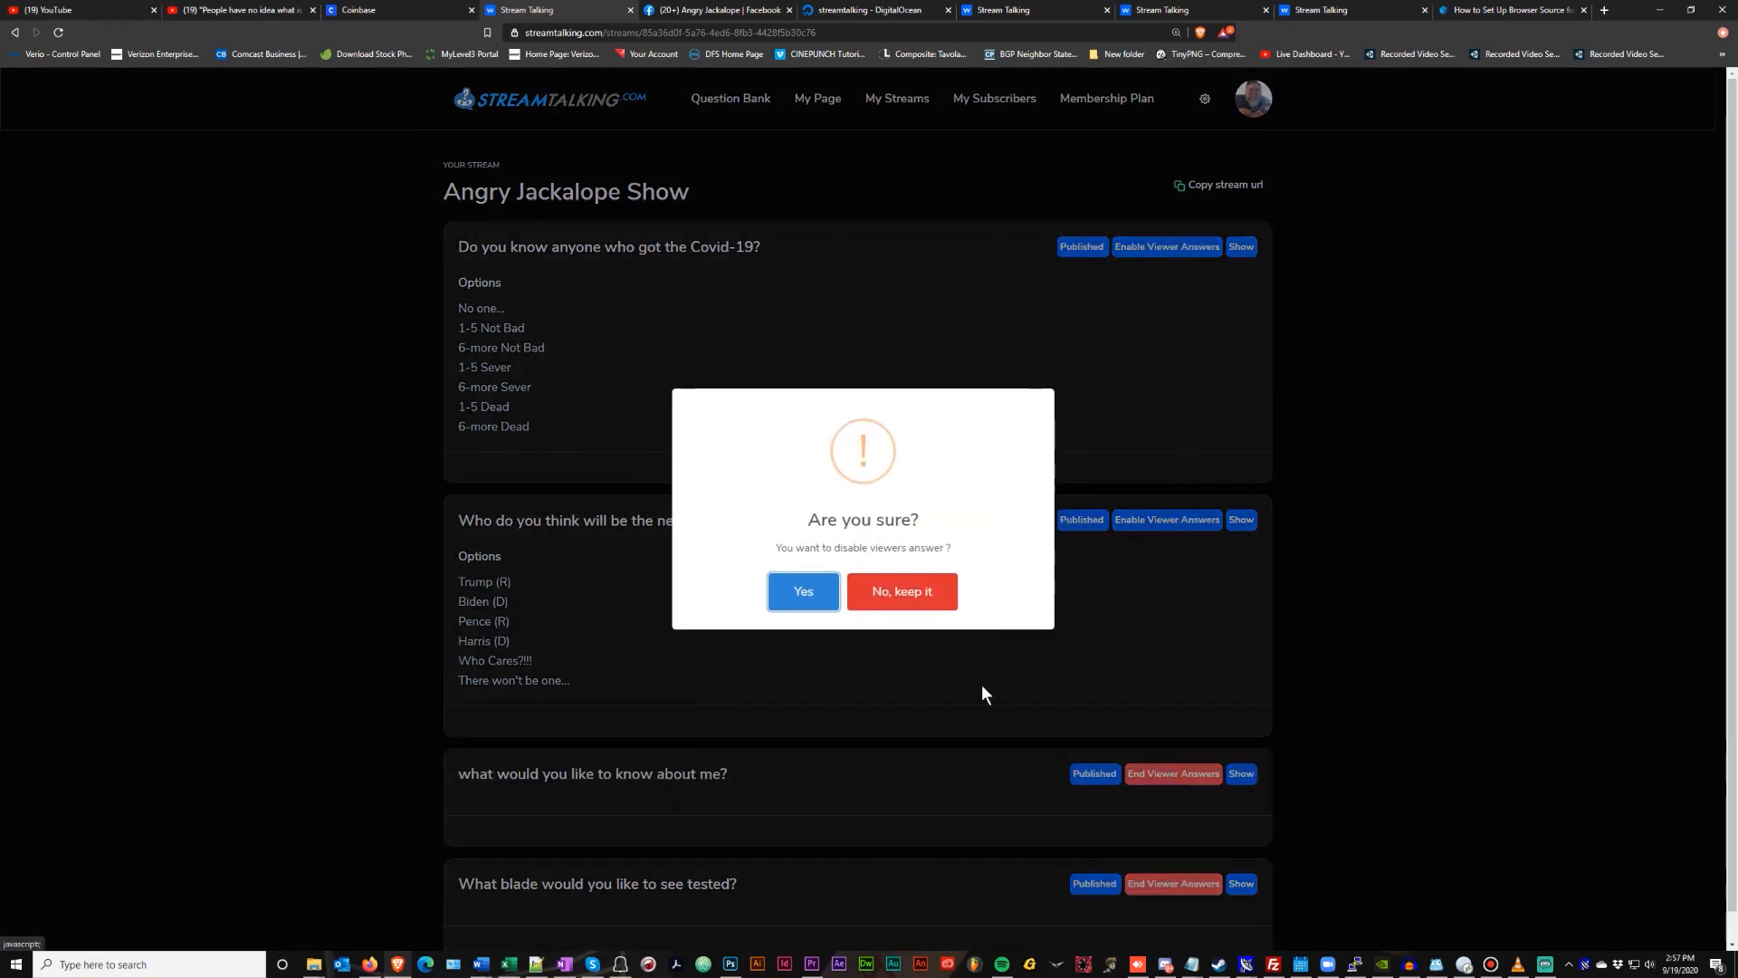
click(816, 595)
click(866, 591)
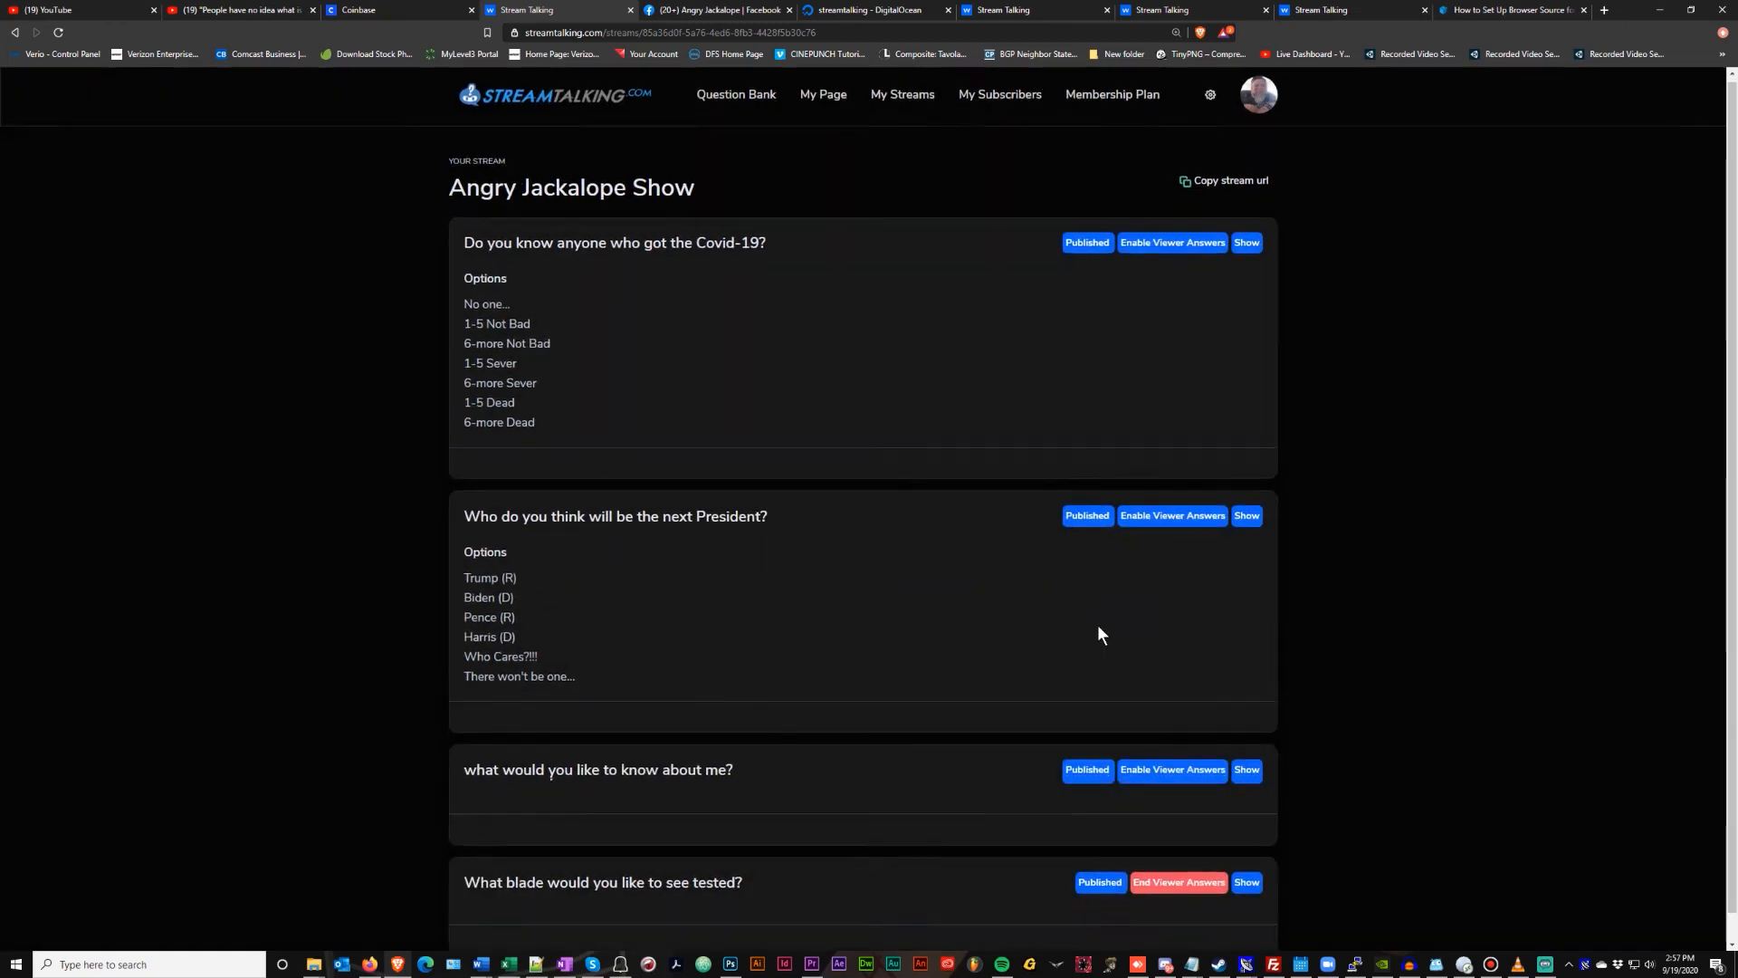
click(1174, 854)
click(831, 600)
click(864, 592)
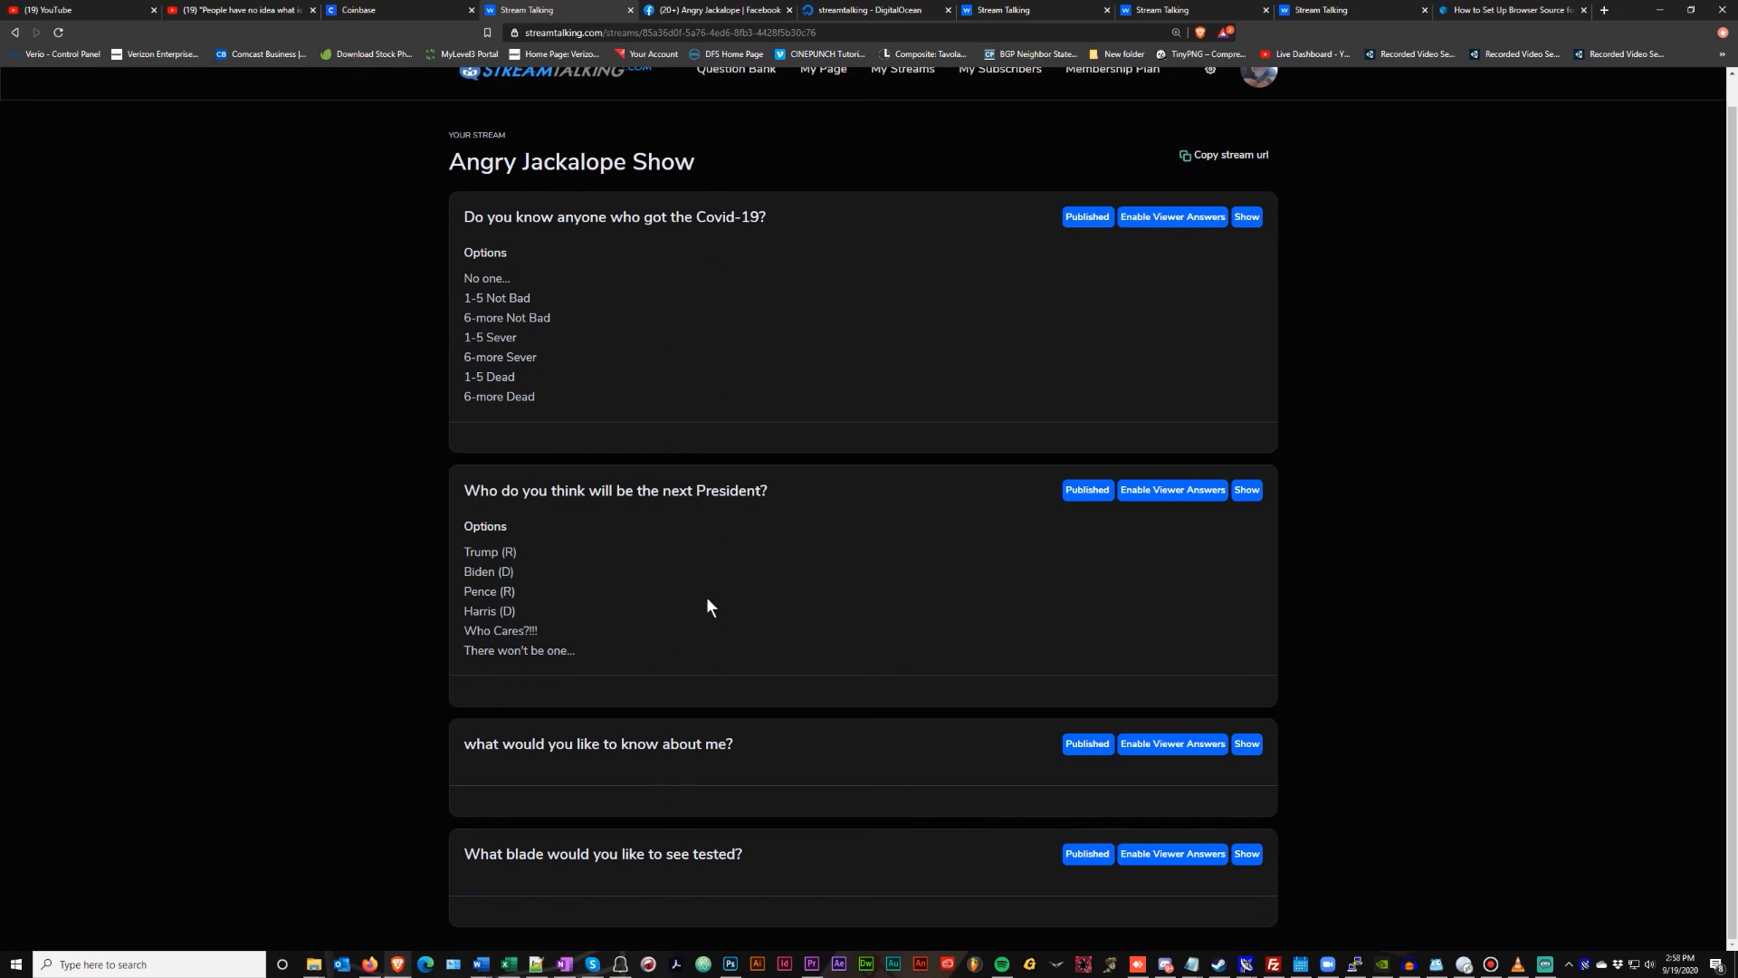
Re-enable viewer answers on all four questions and view the Covid-19 answer chart
click(1142, 854)
click(794, 585)
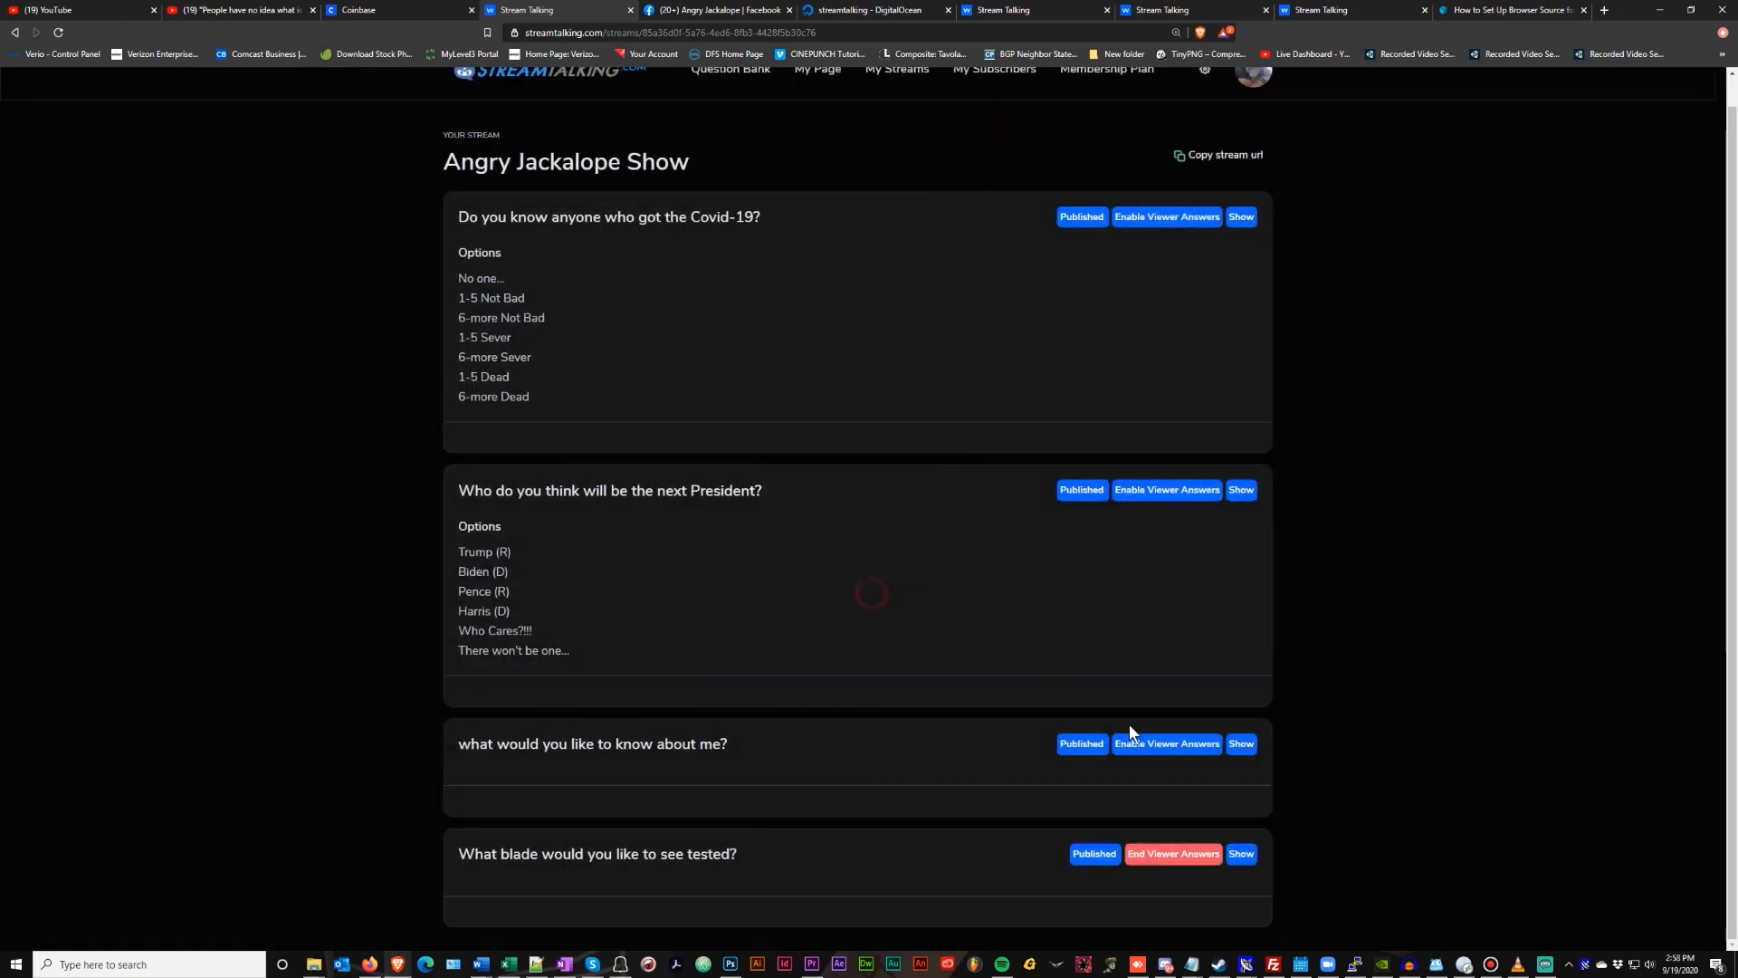
click(1153, 745)
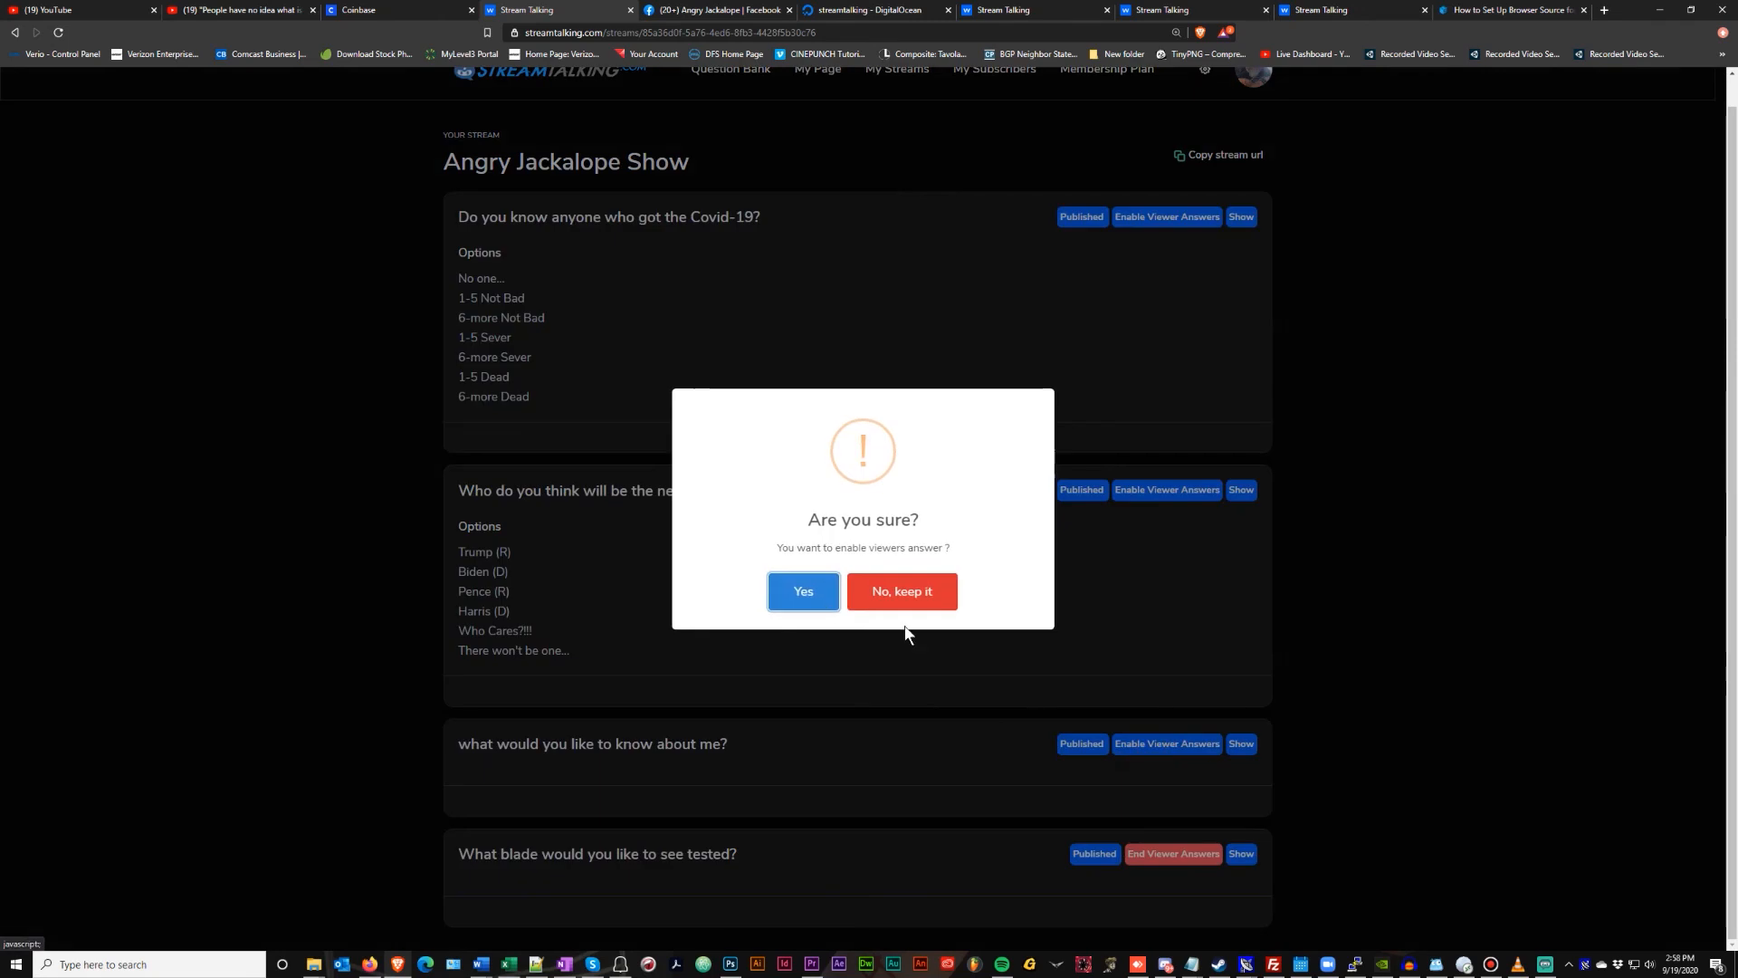
click(795, 589)
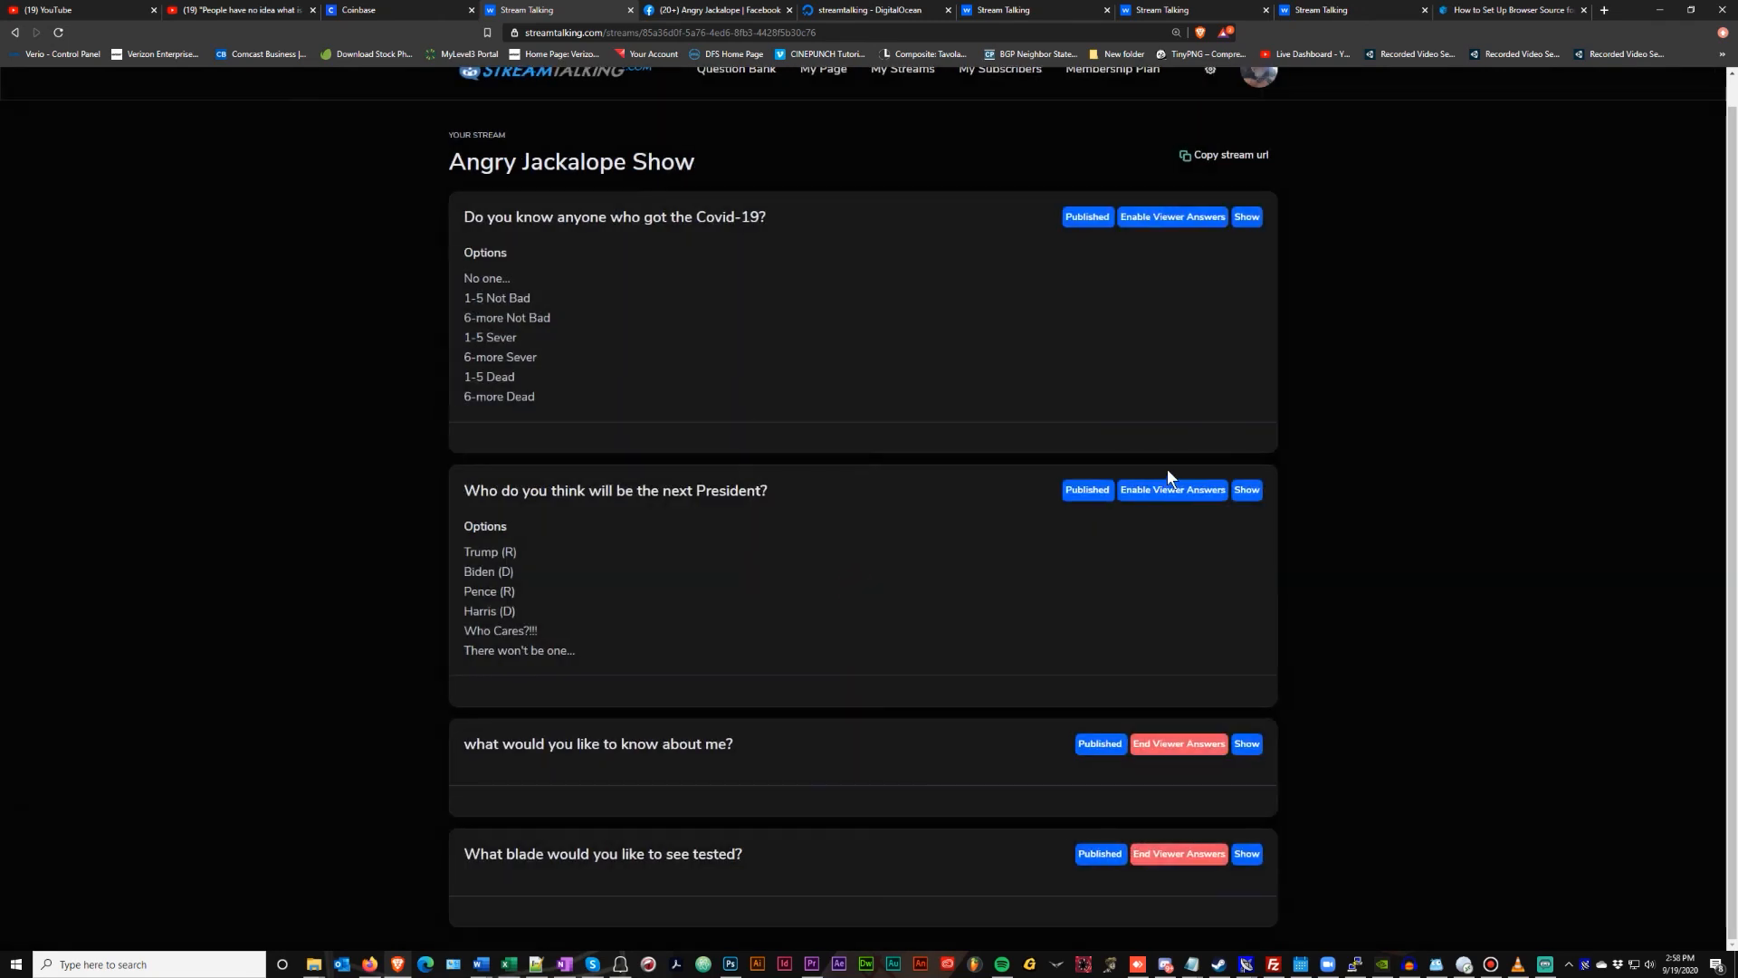
click(1171, 491)
click(836, 588)
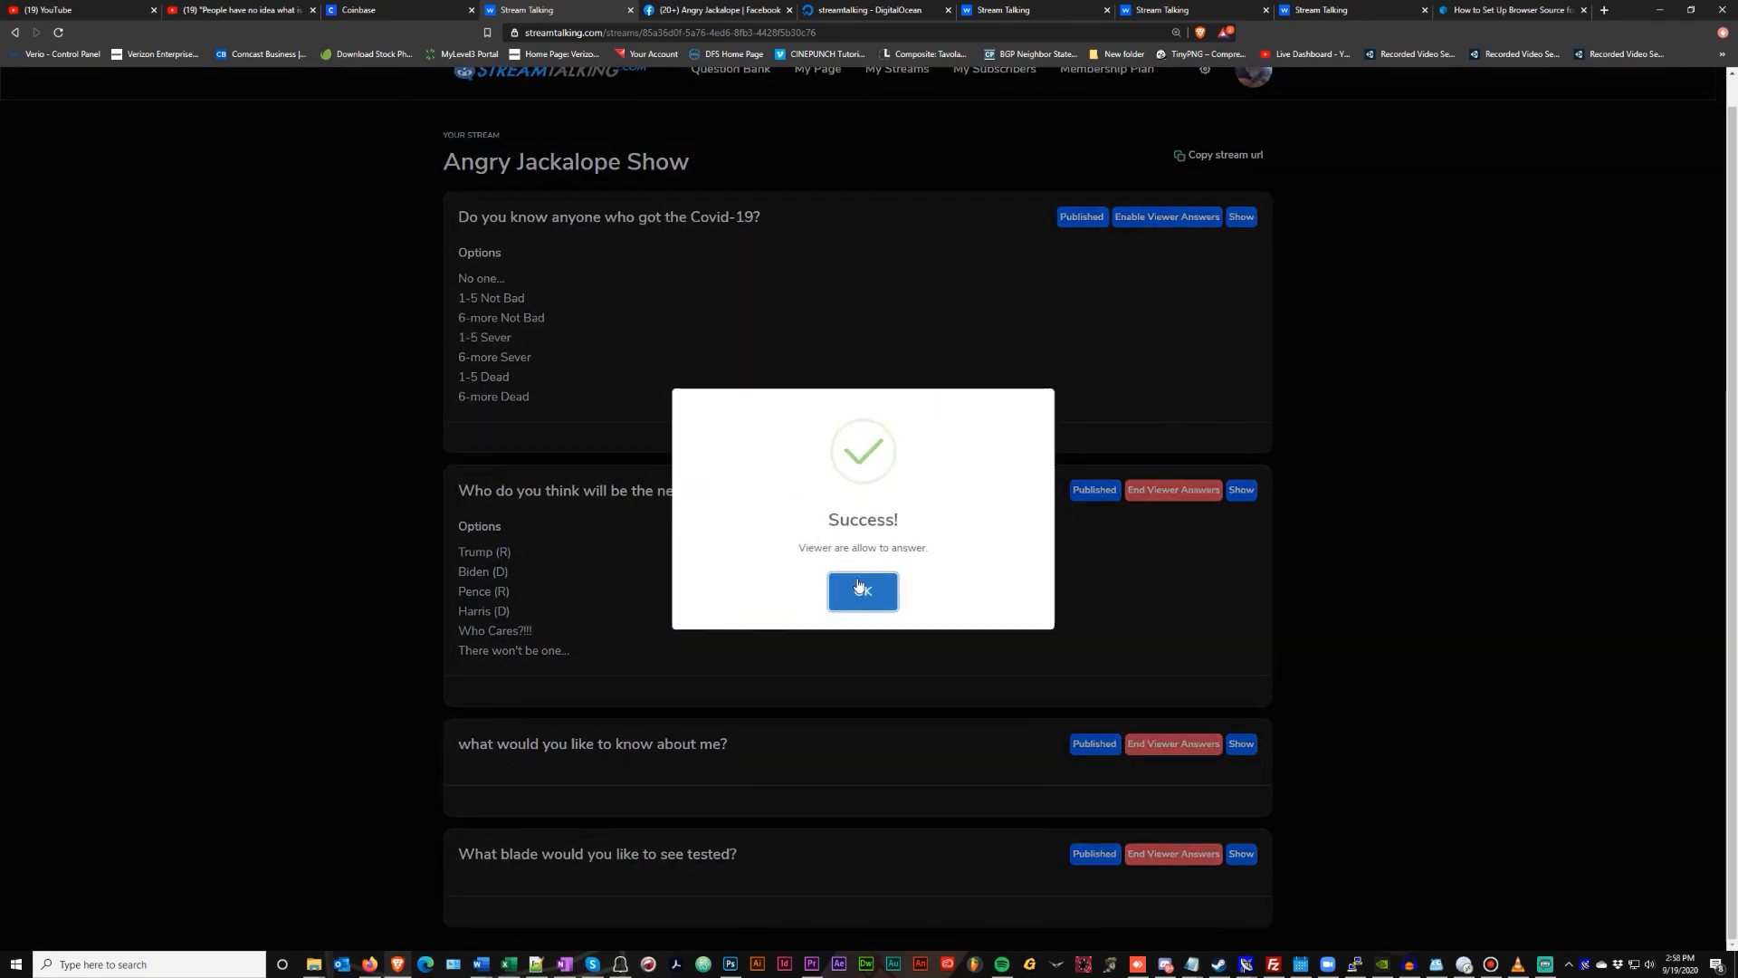
click(1139, 219)
click(796, 590)
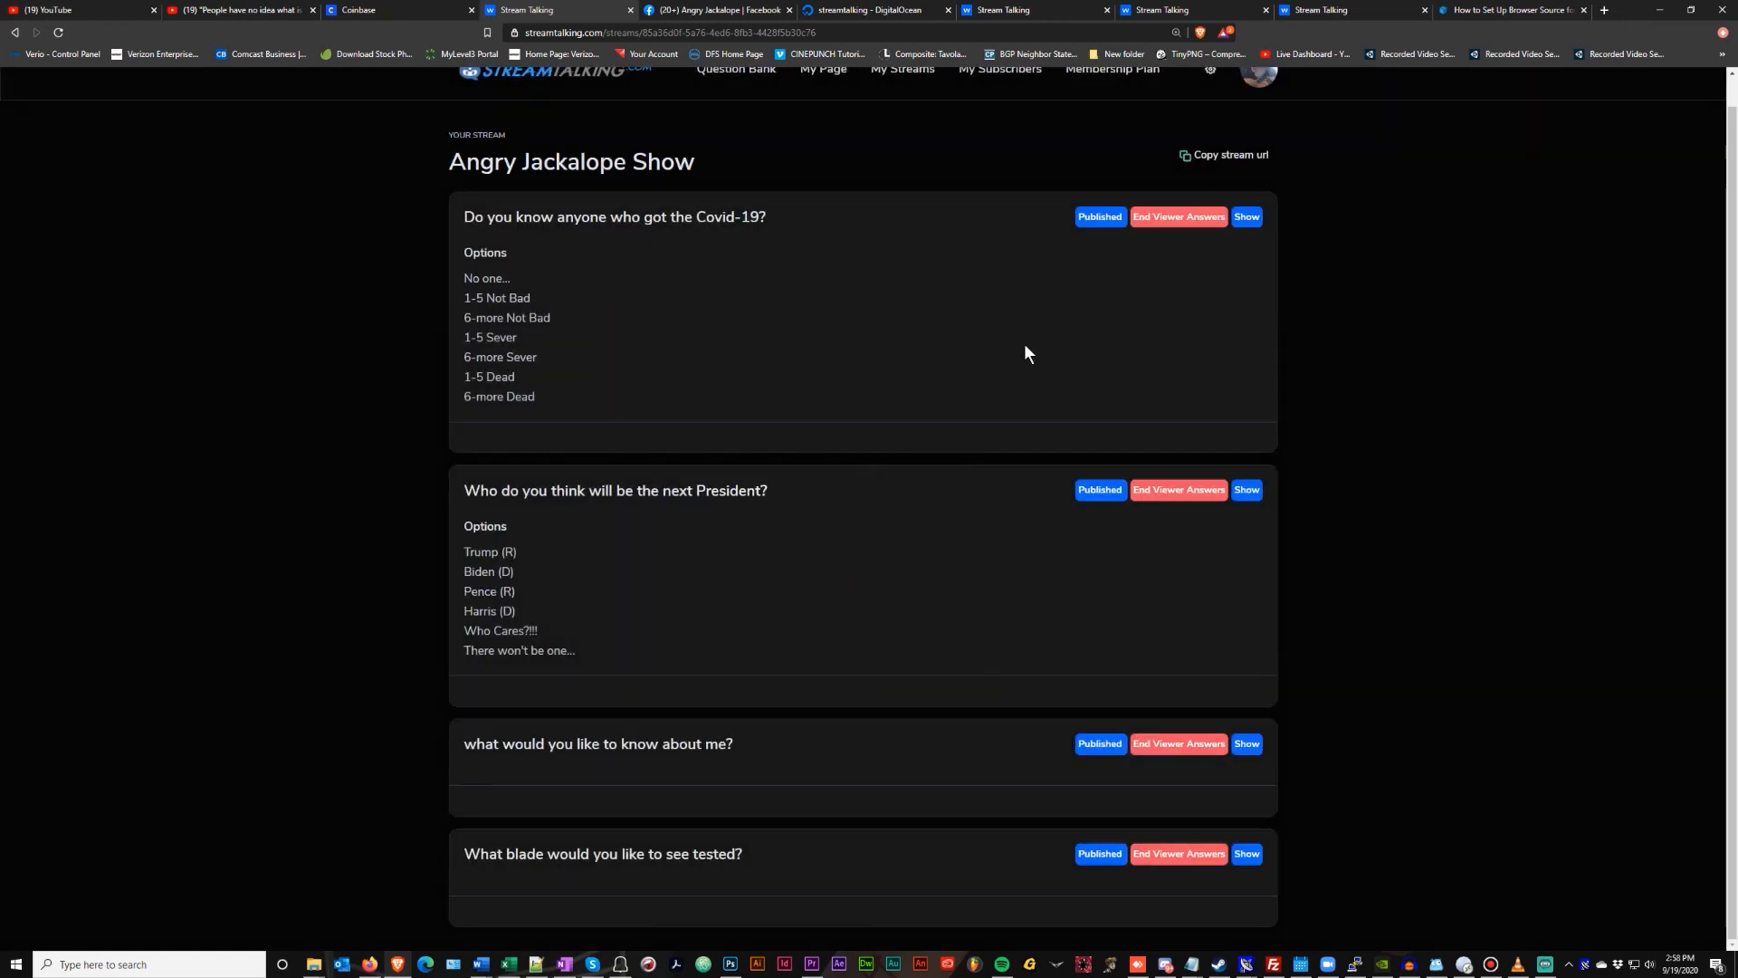
click(1247, 217)
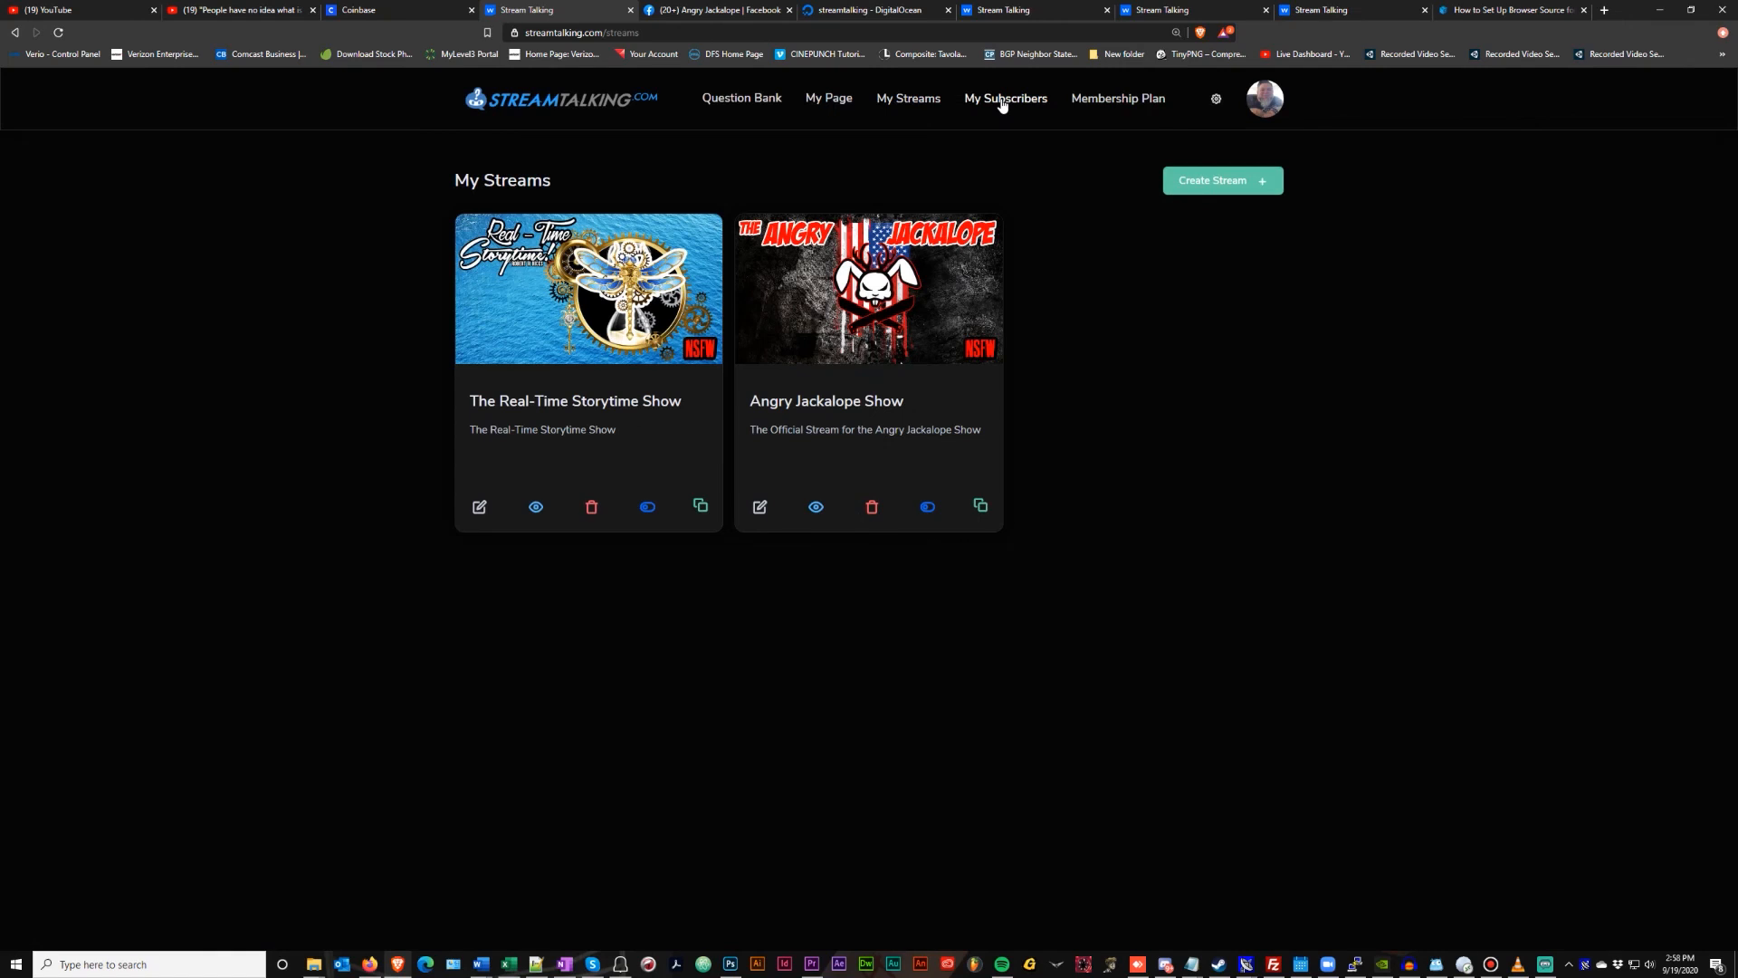
List all 29 subscribers at 100 entries per page, then go to the Question Bank
click(1003, 103)
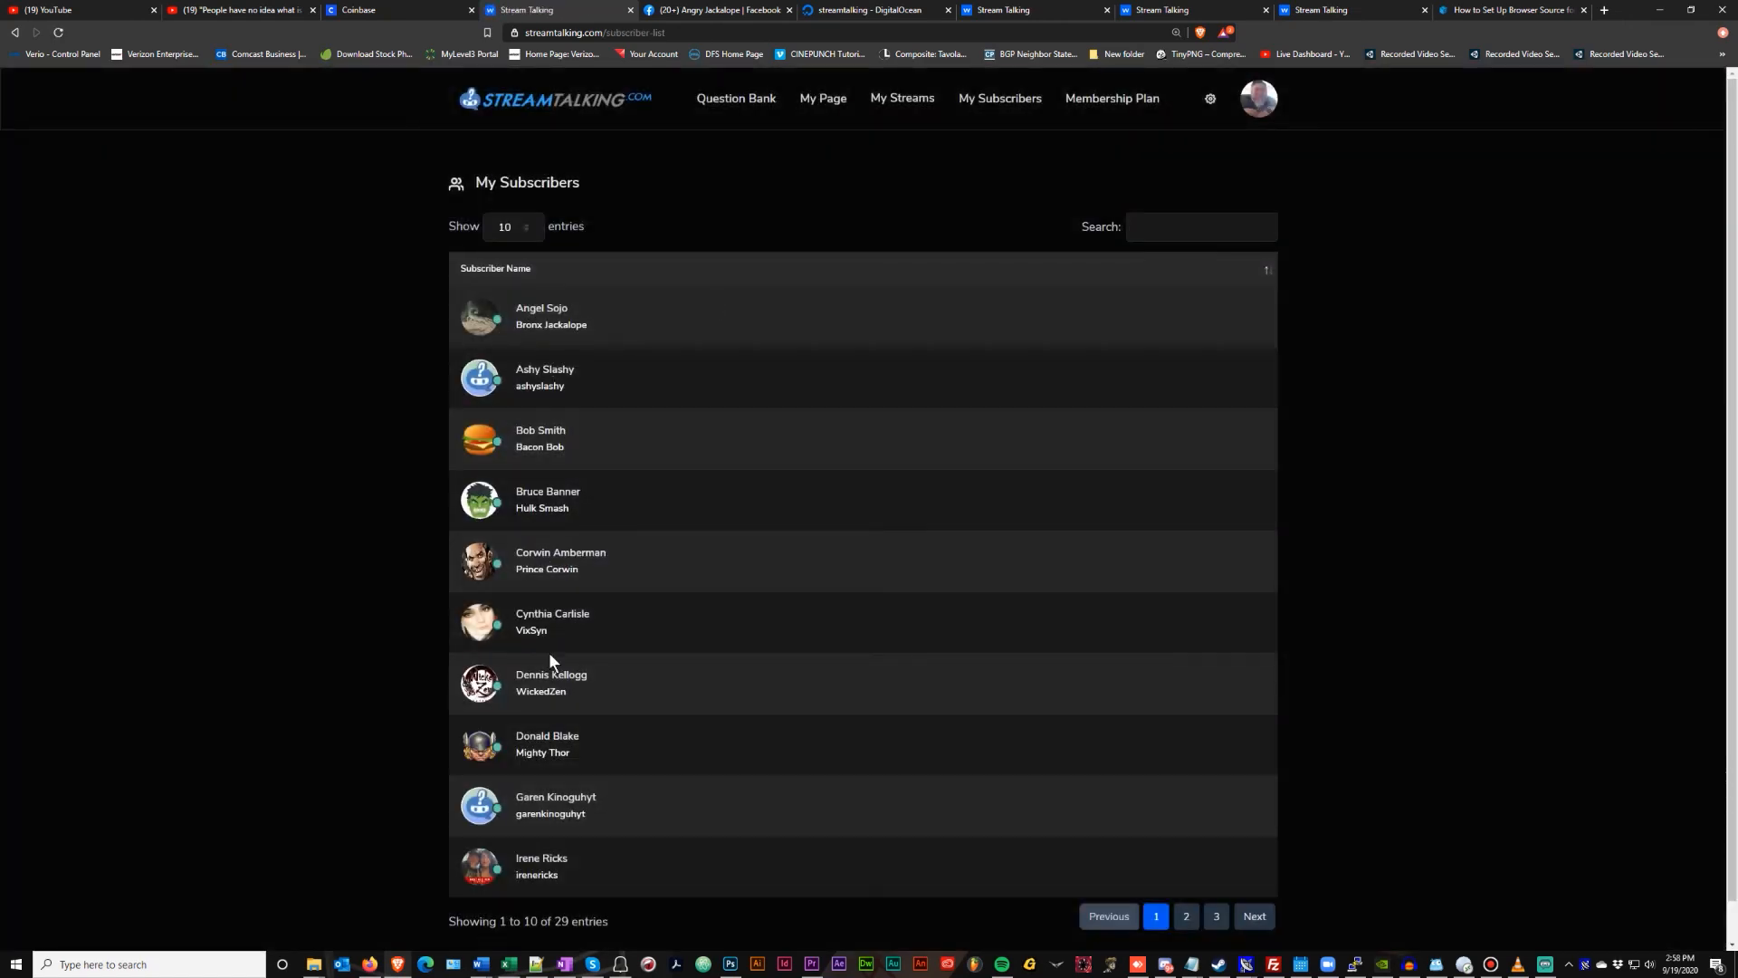
scroll(550, 659, down, 1)
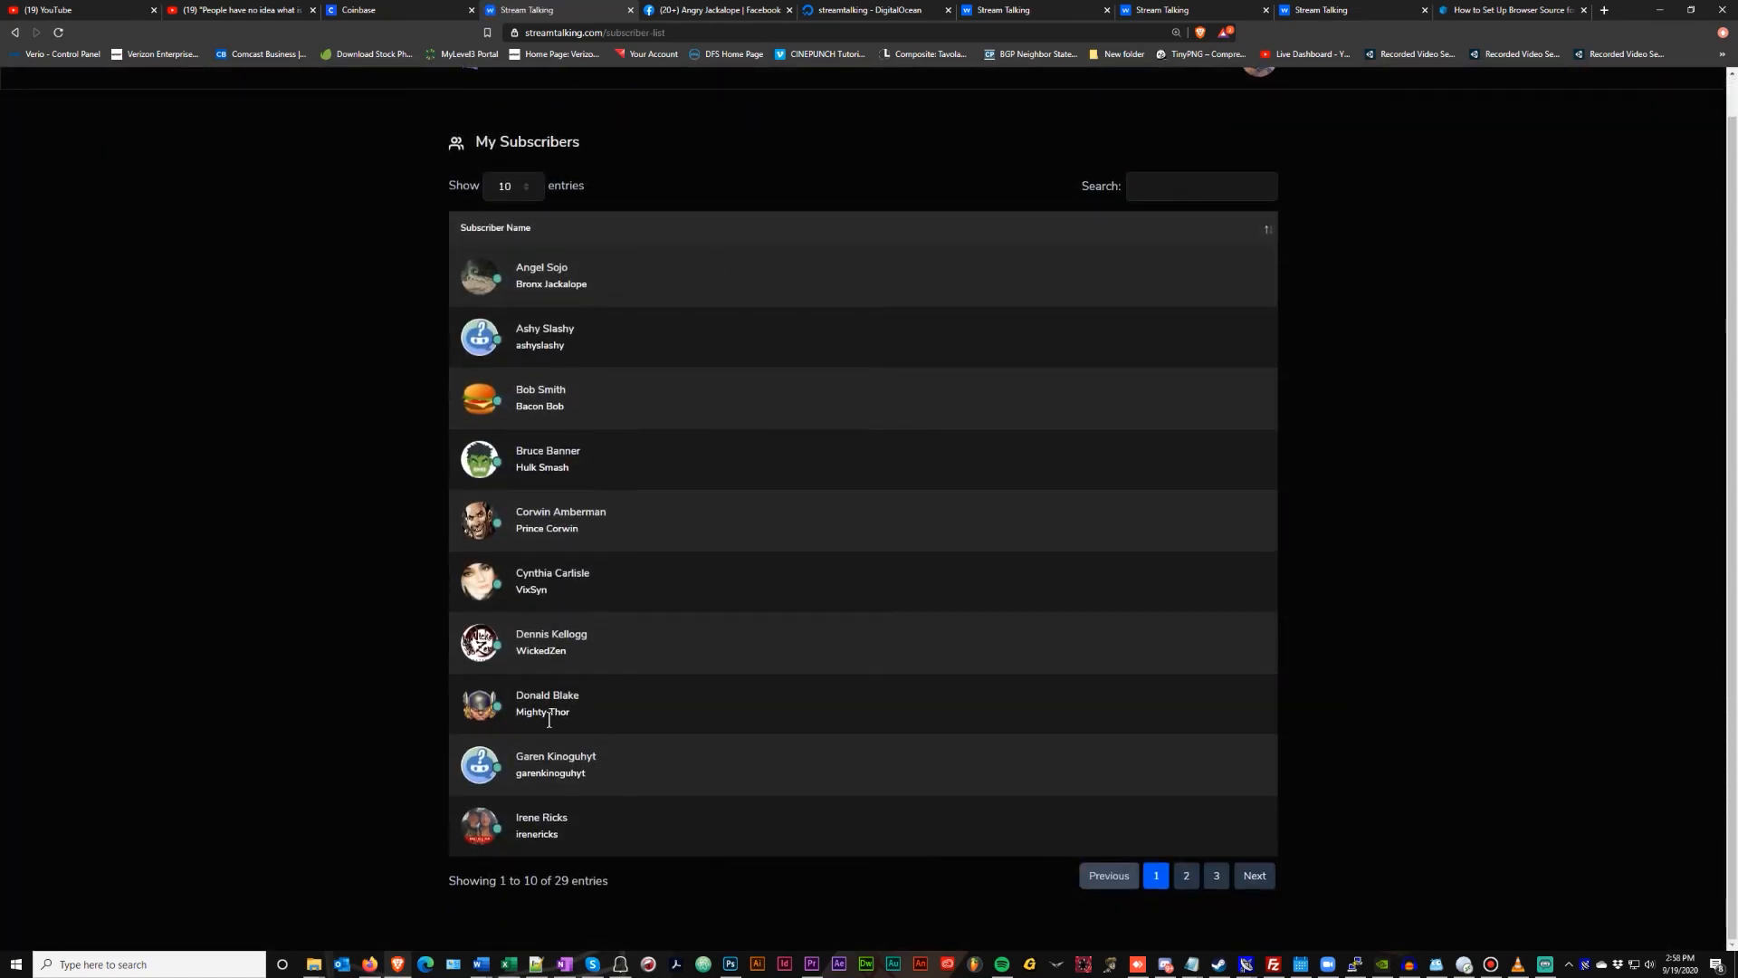
click(526, 184)
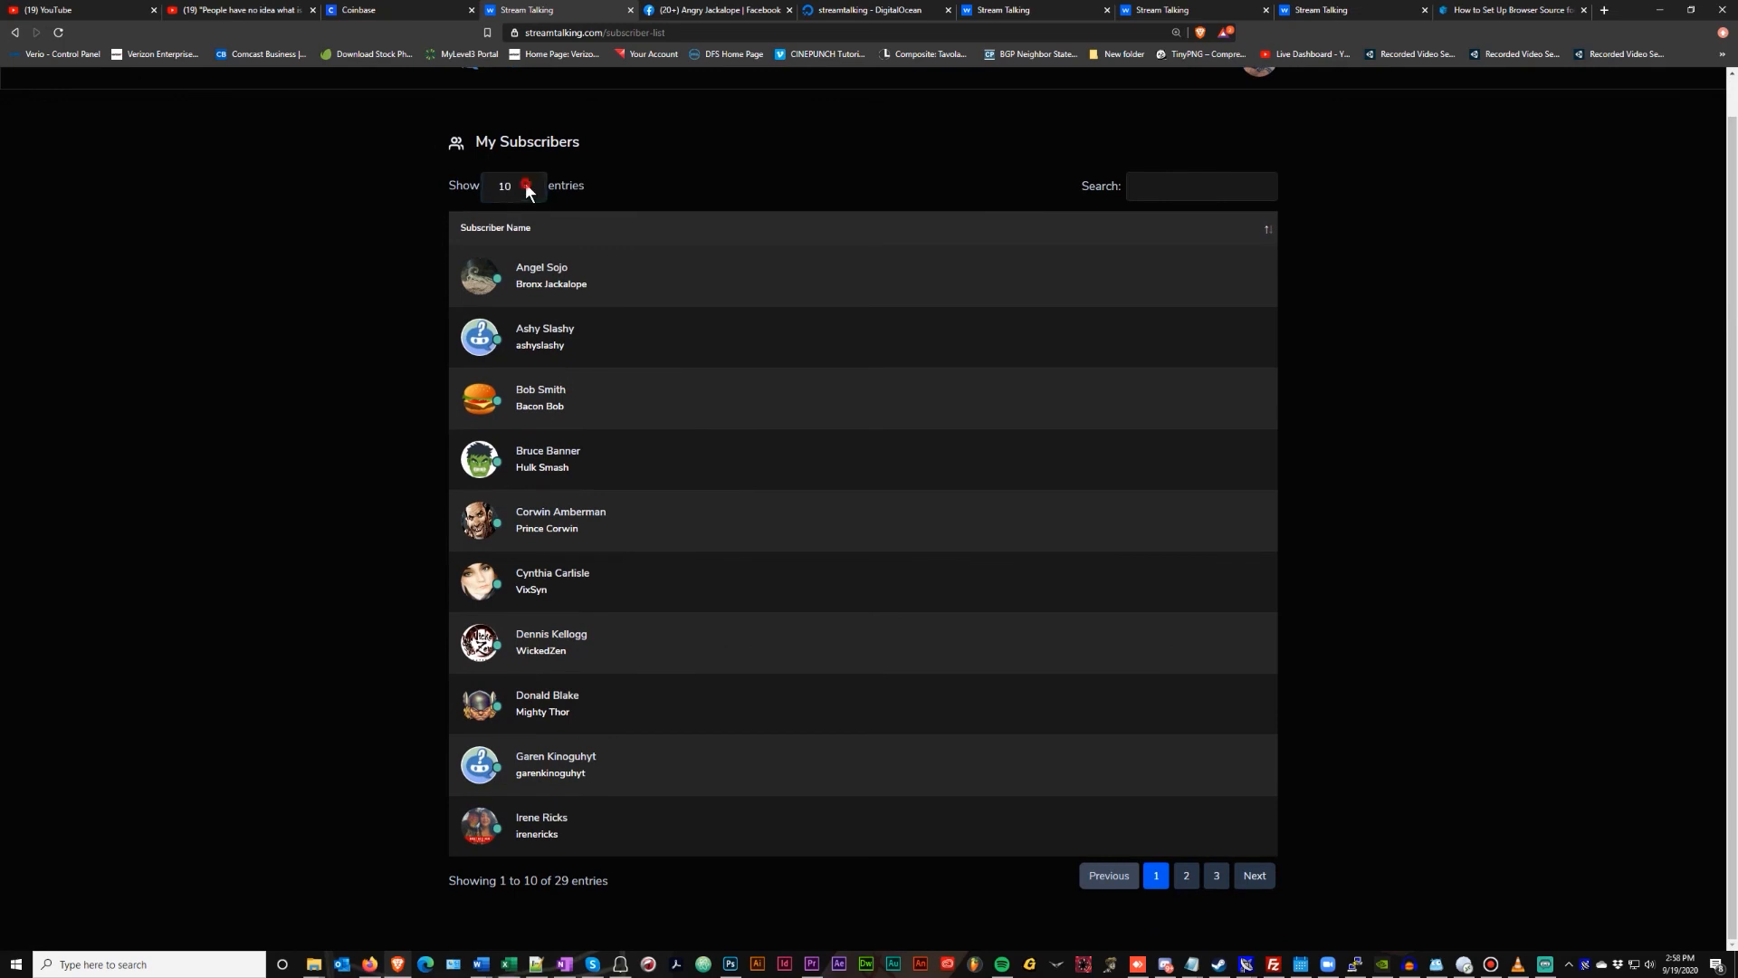
click(524, 252)
scroll(672, 316, down, 7)
scroll(671, 313, down, 5)
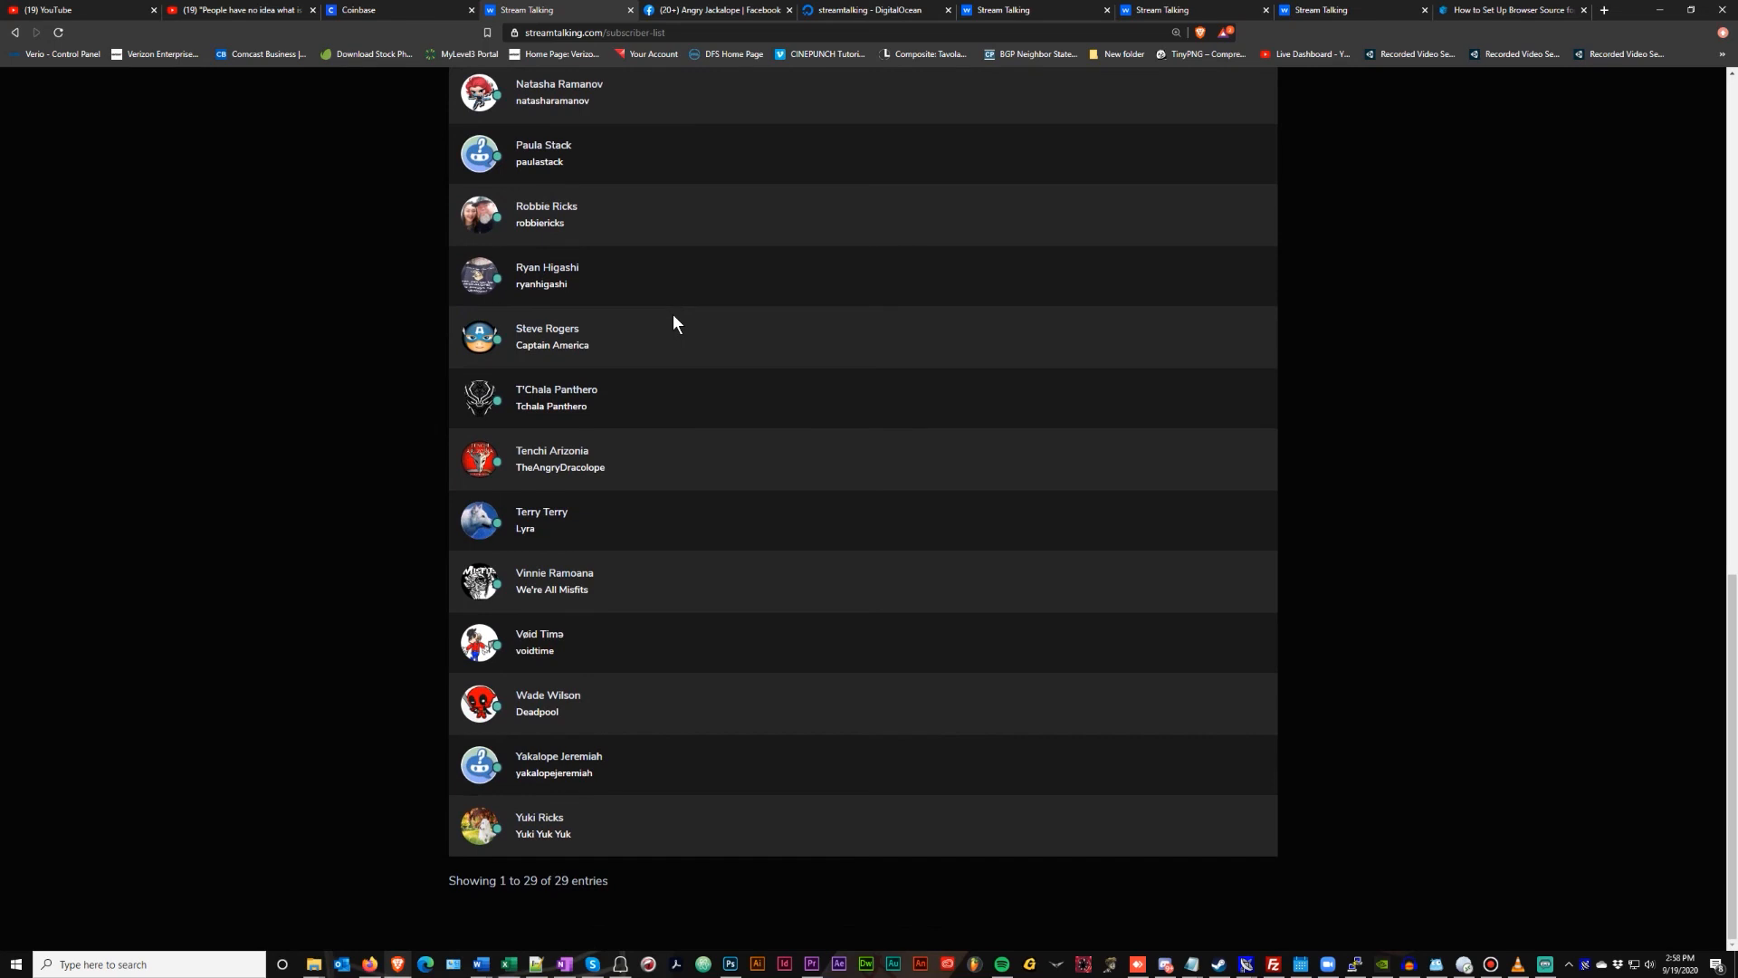
scroll(672, 313, up, 13)
click(740, 100)
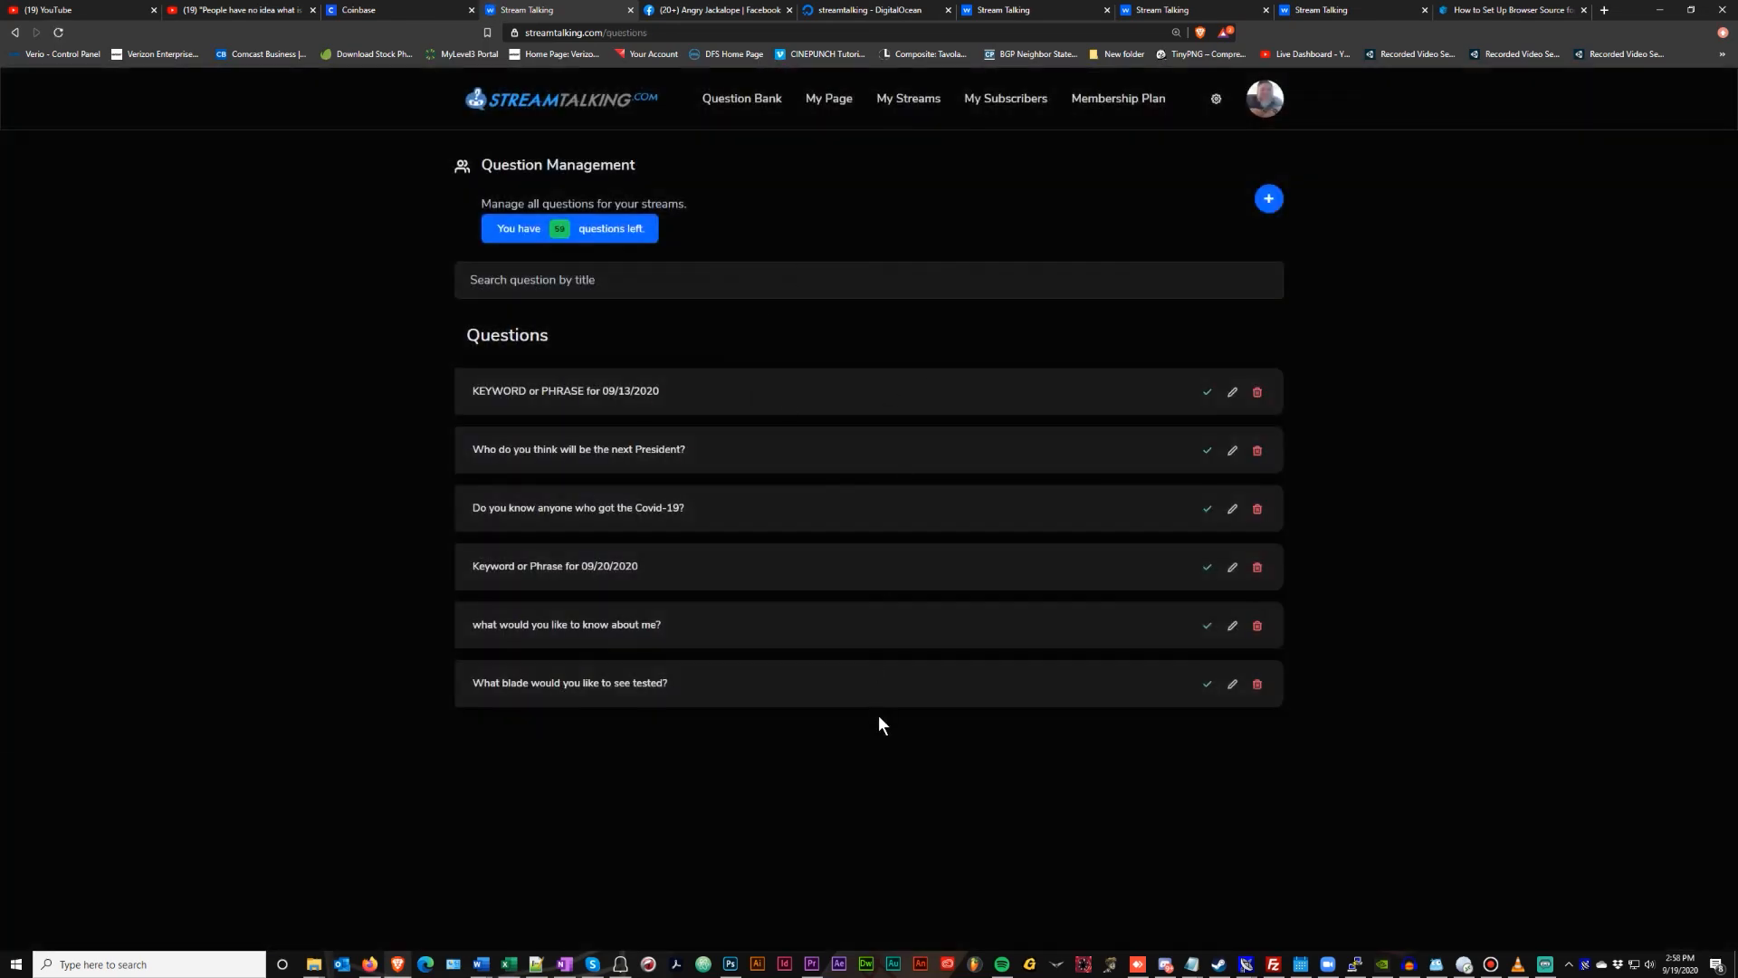
Review the membership plan and $50.00 payment history, then return to the home overview
click(1123, 101)
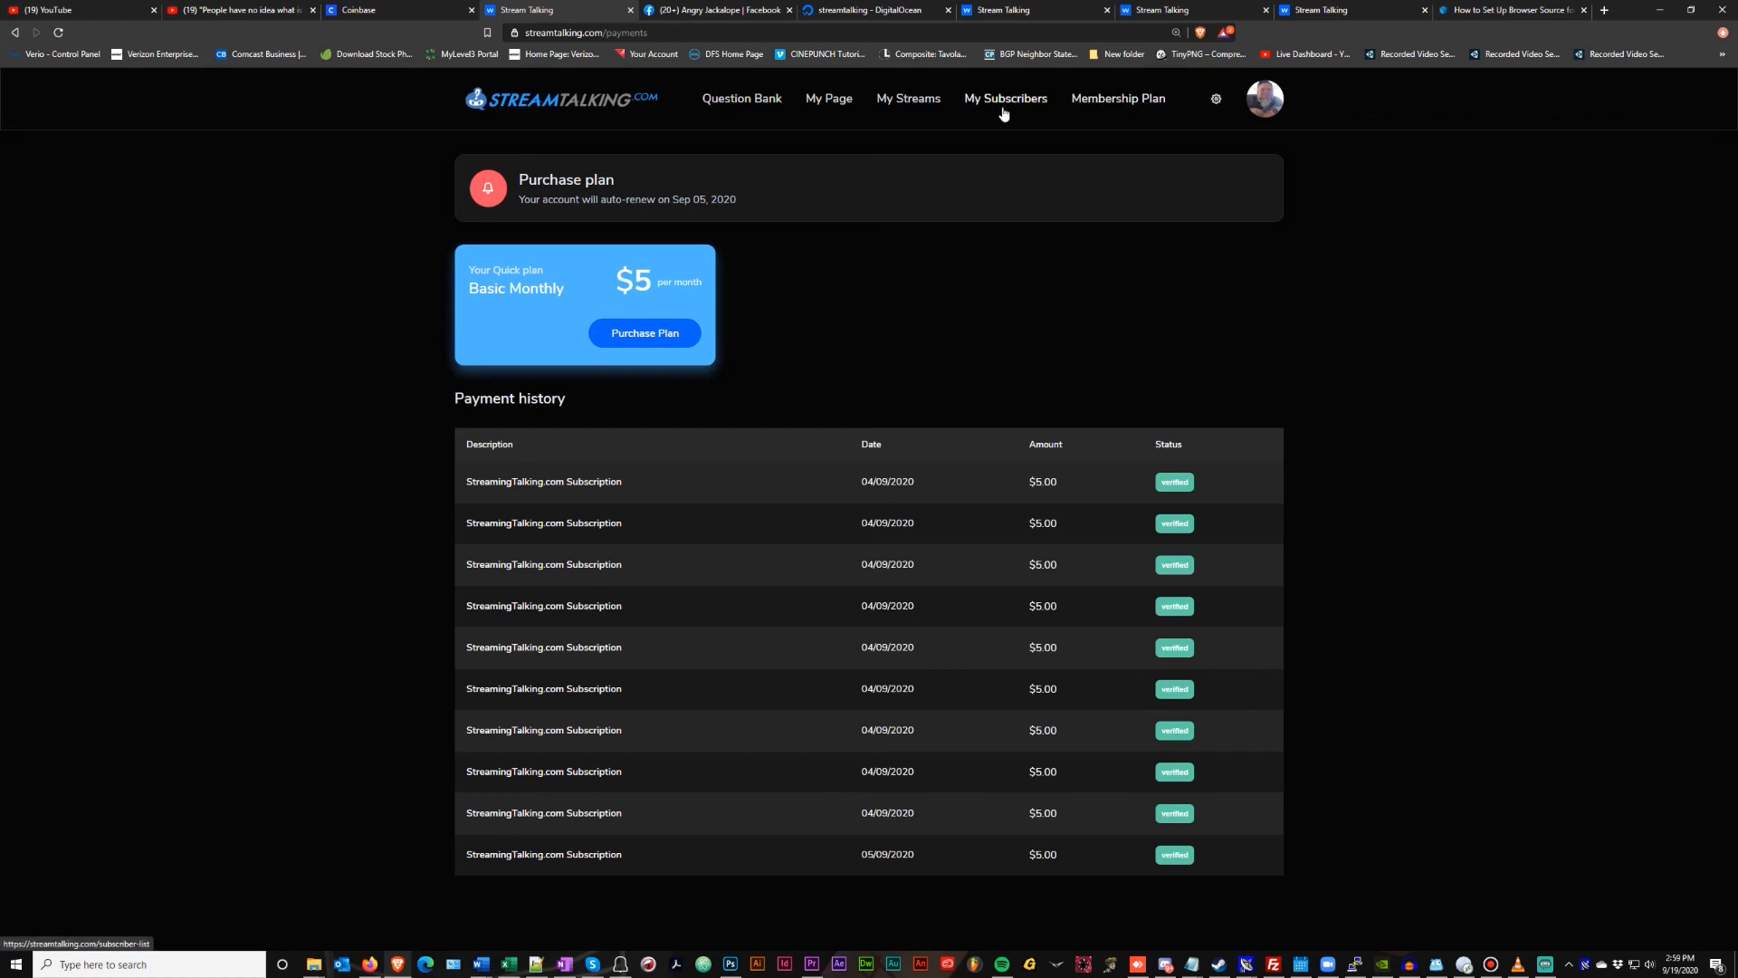
click(650, 99)
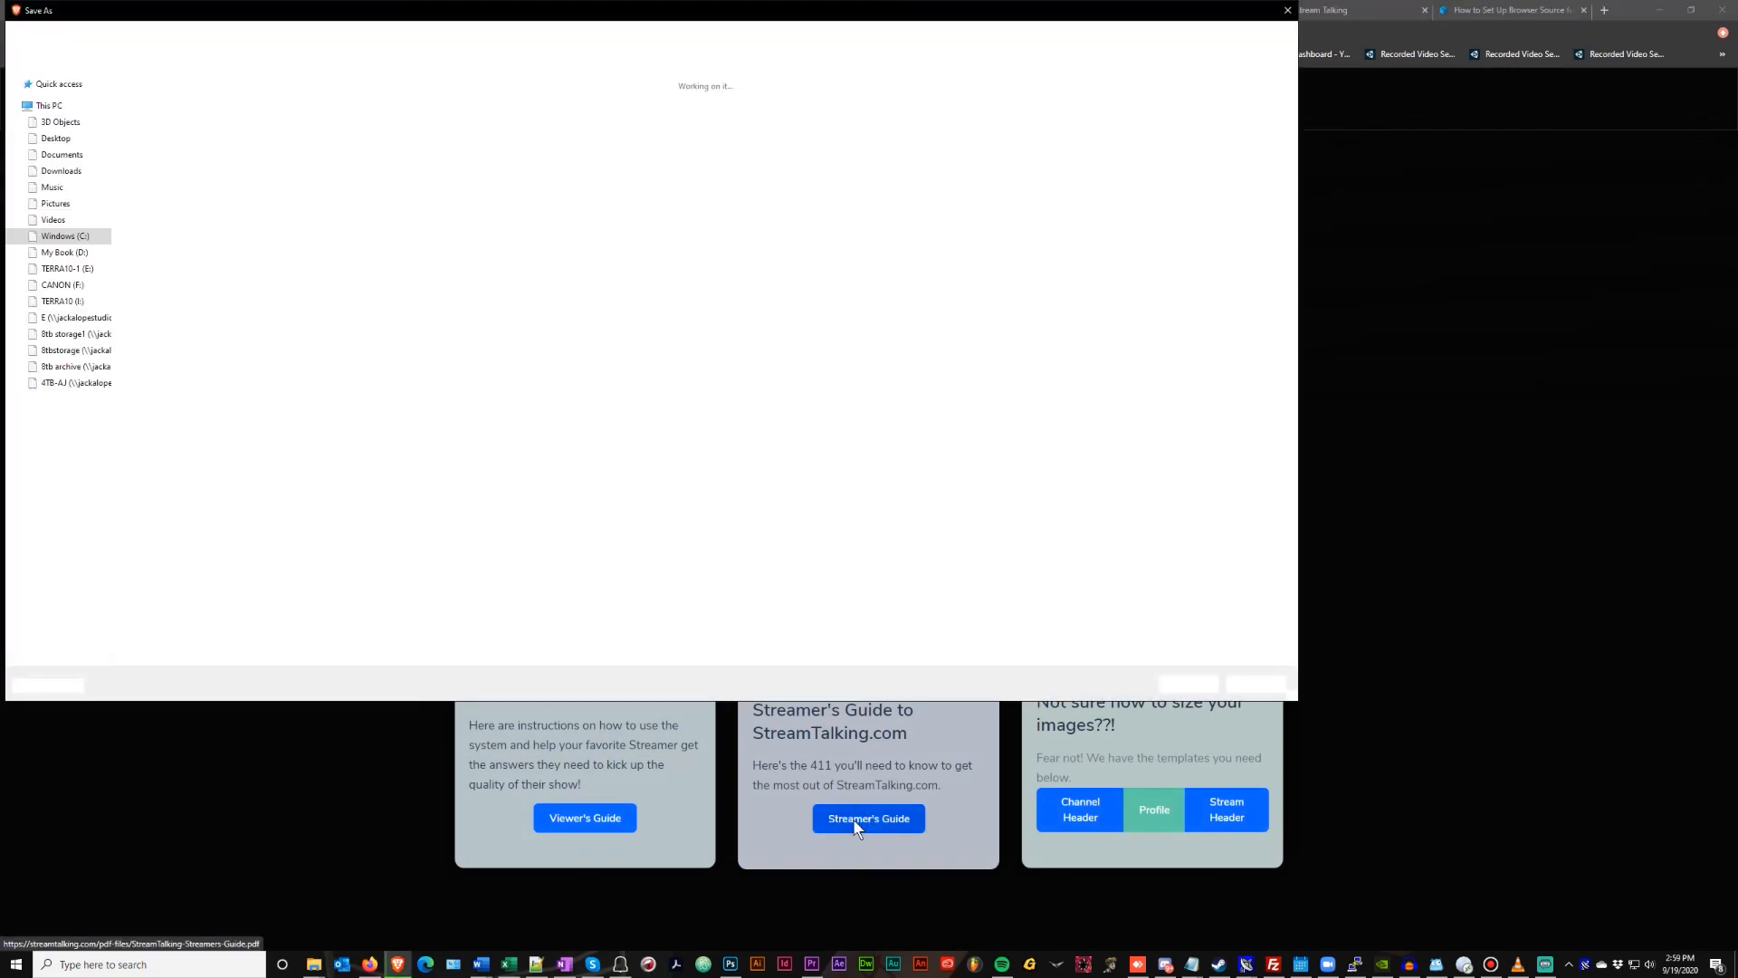
Save the Streamer's Guide PDF and the Profile image template into PROJECTS
click(1187, 683)
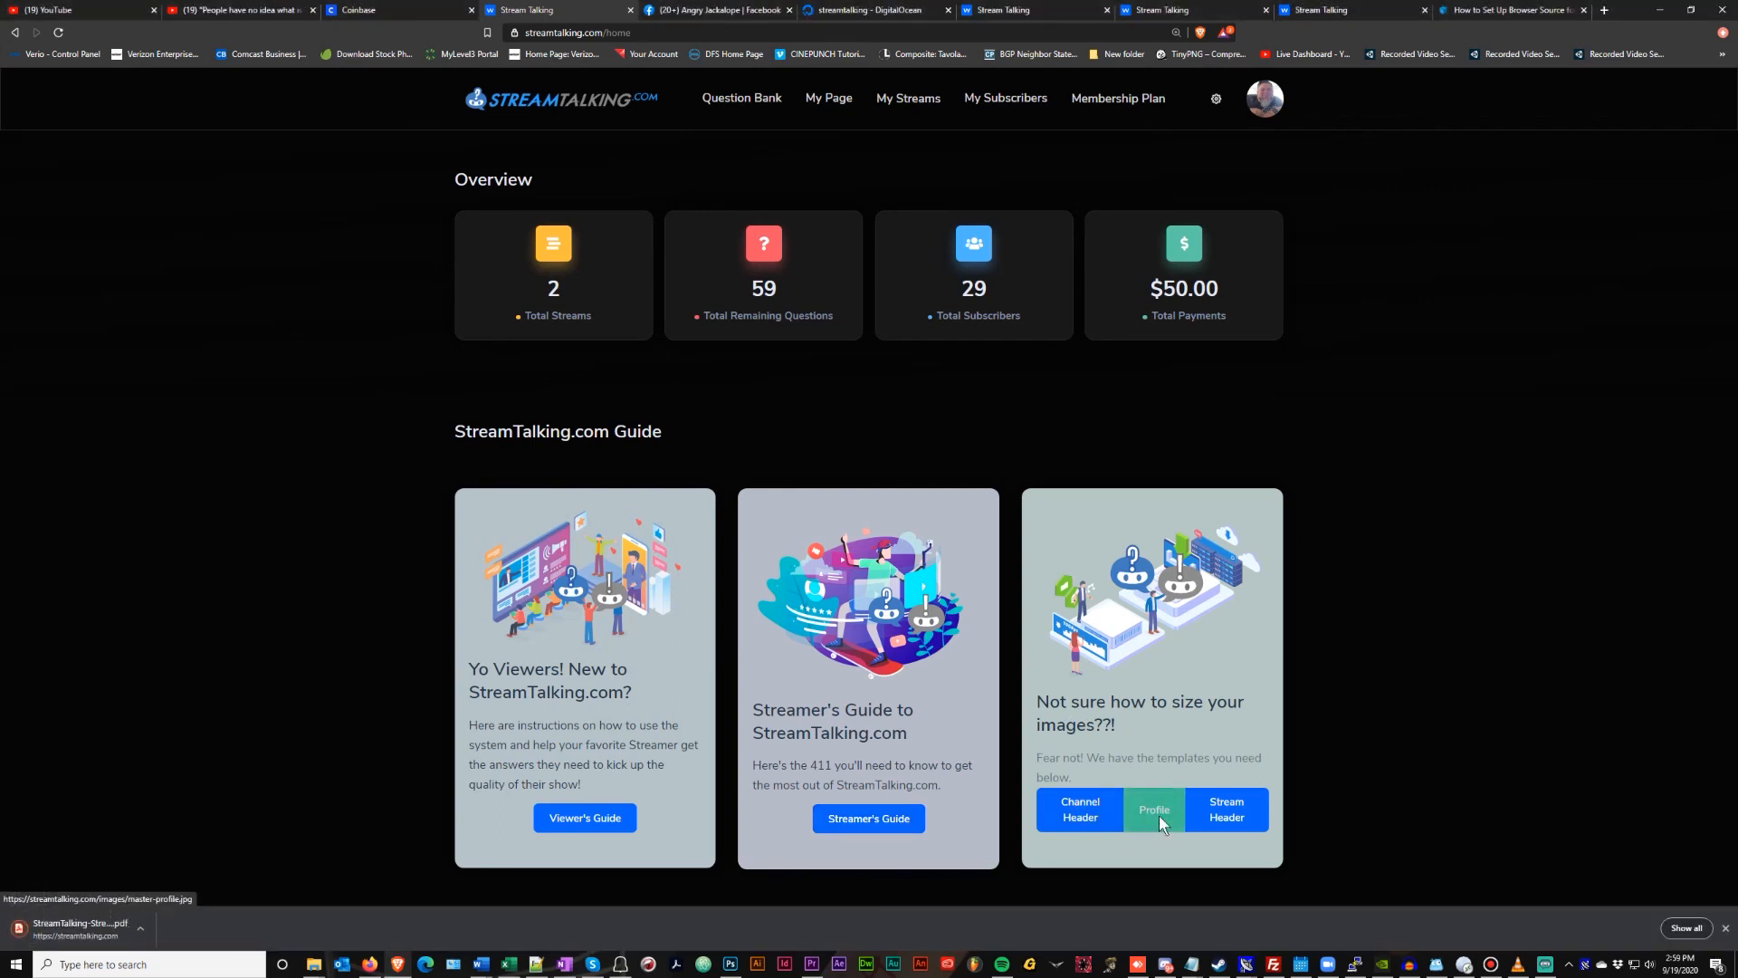
click(1158, 817)
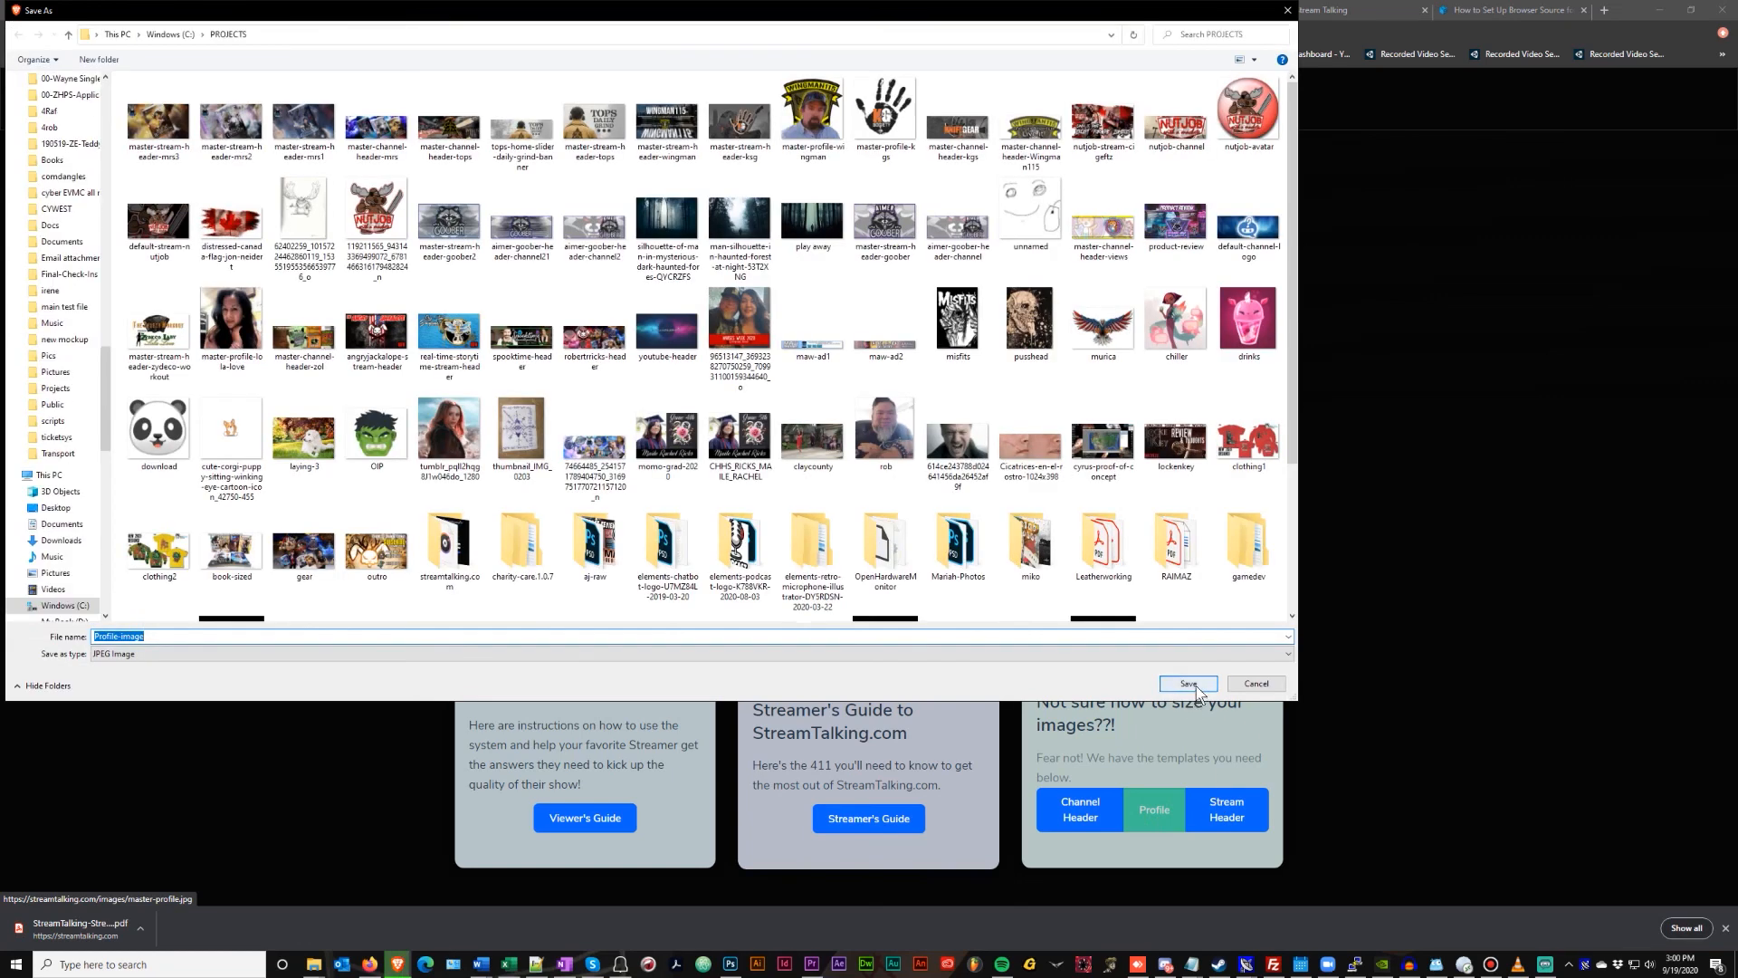
click(1188, 683)
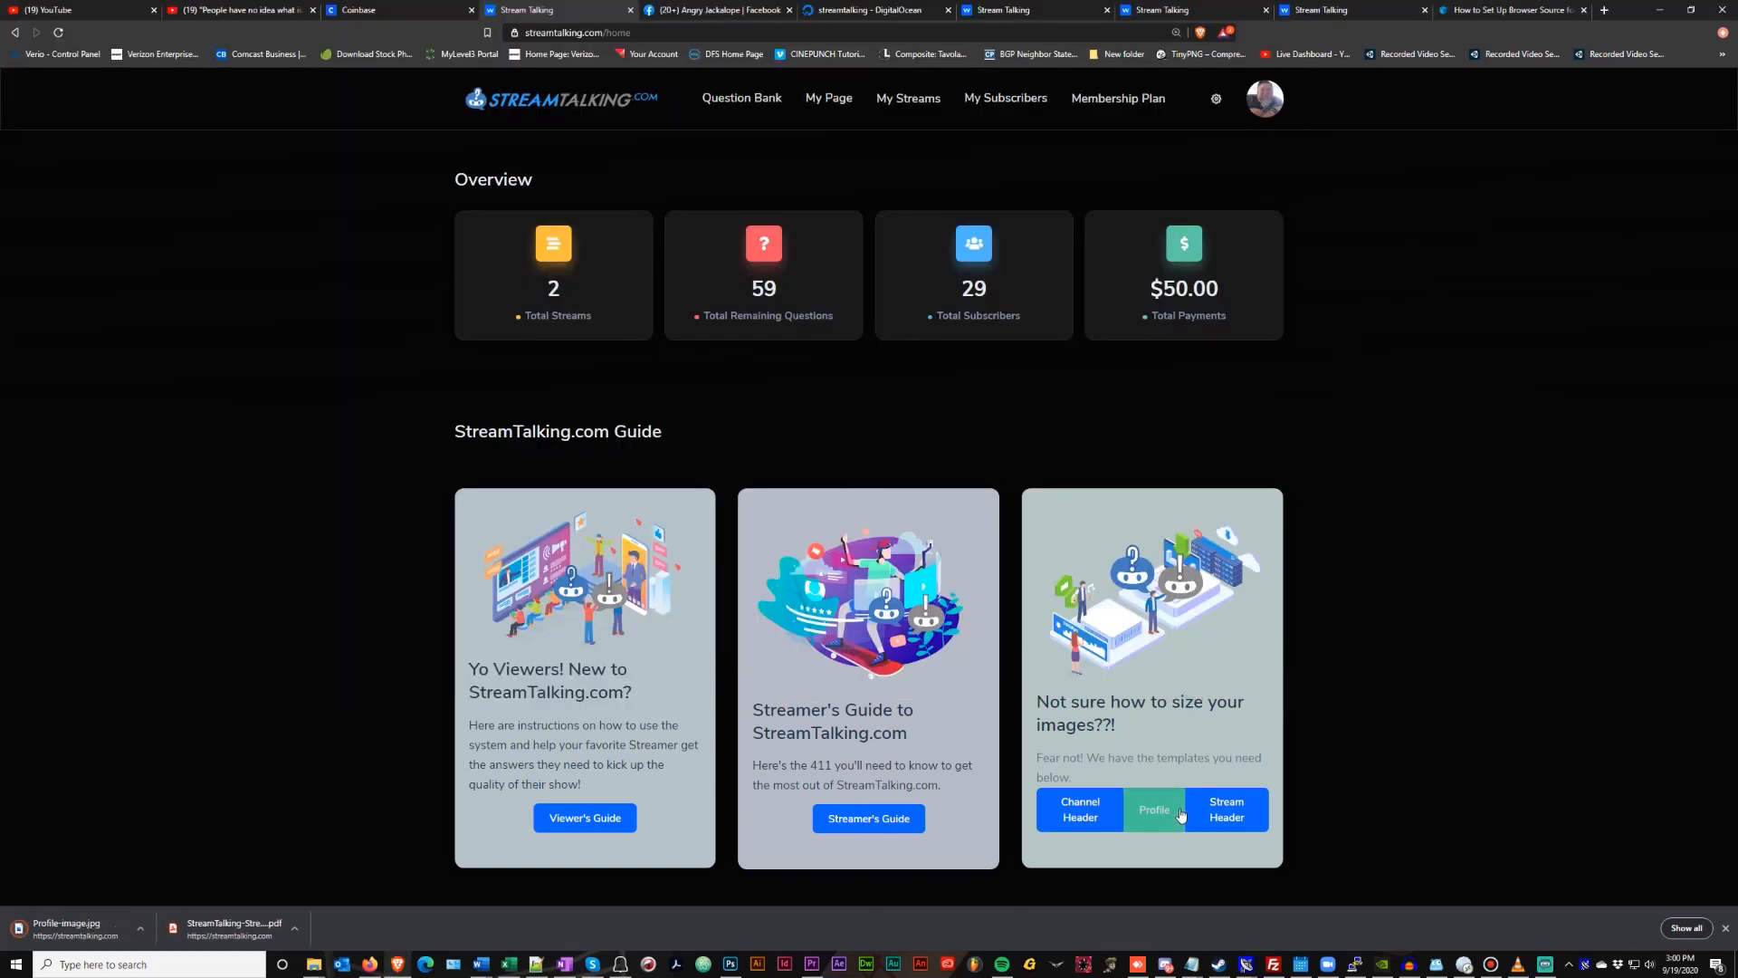
Save the Channel Header and Stream Header templates into PROJECTS, then open the Streamer's Guide PDF
click(1094, 811)
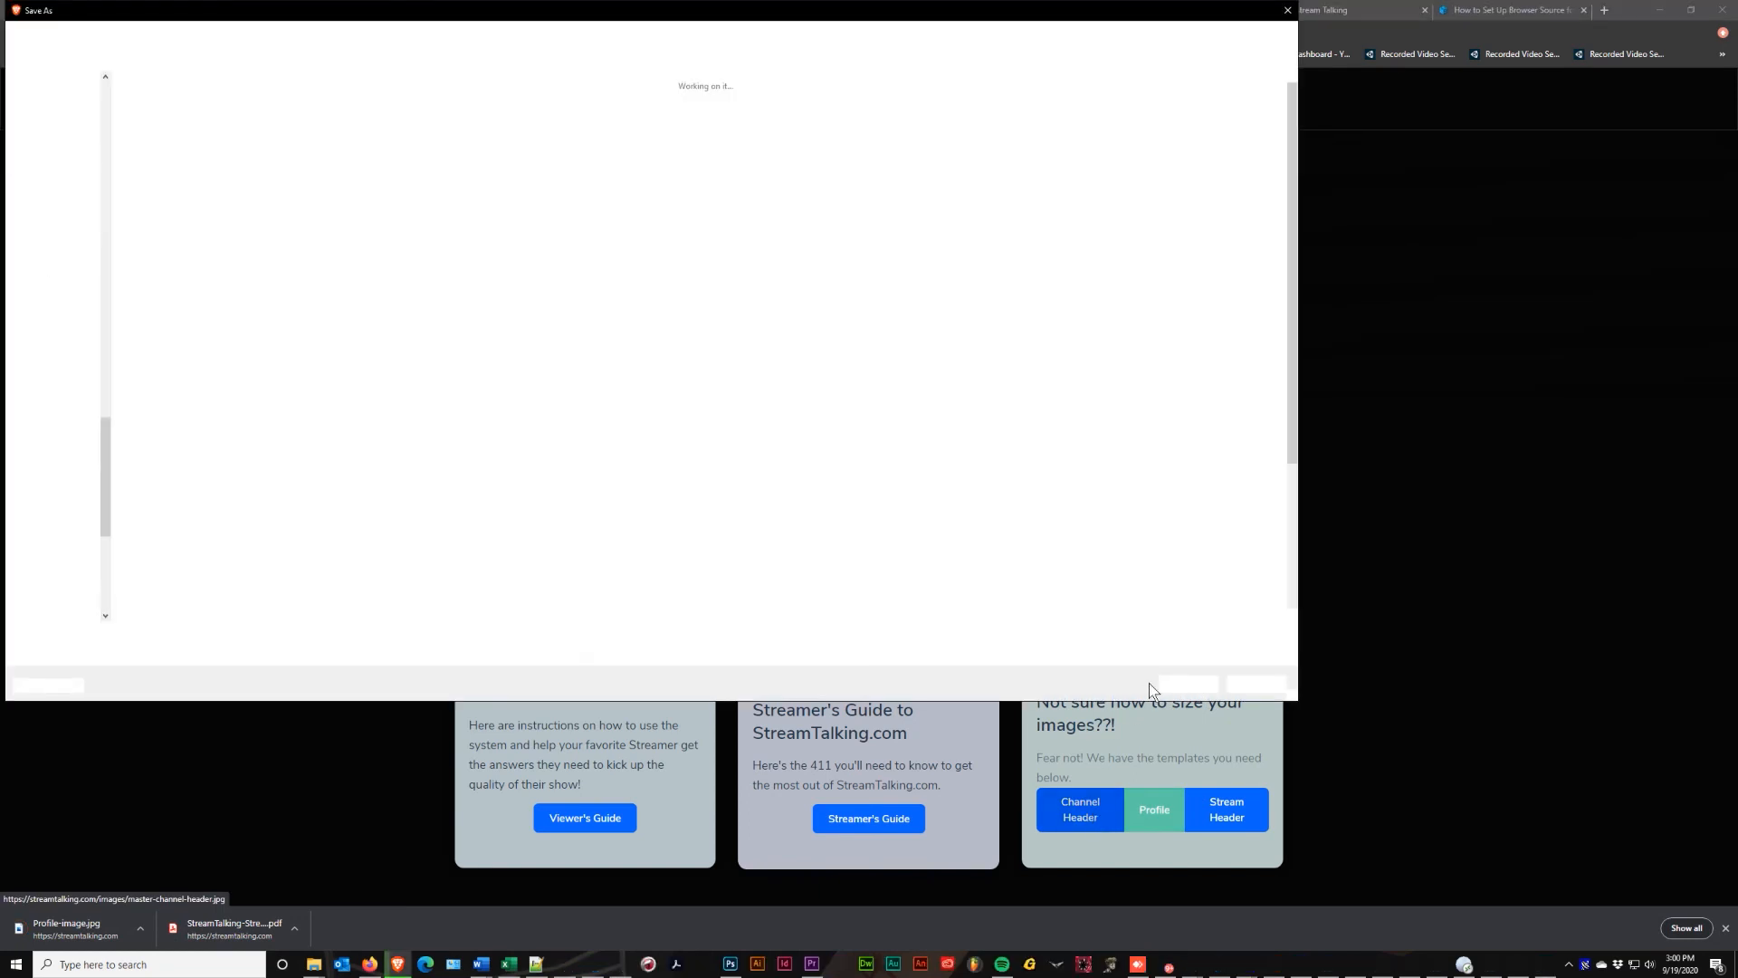
click(1186, 683)
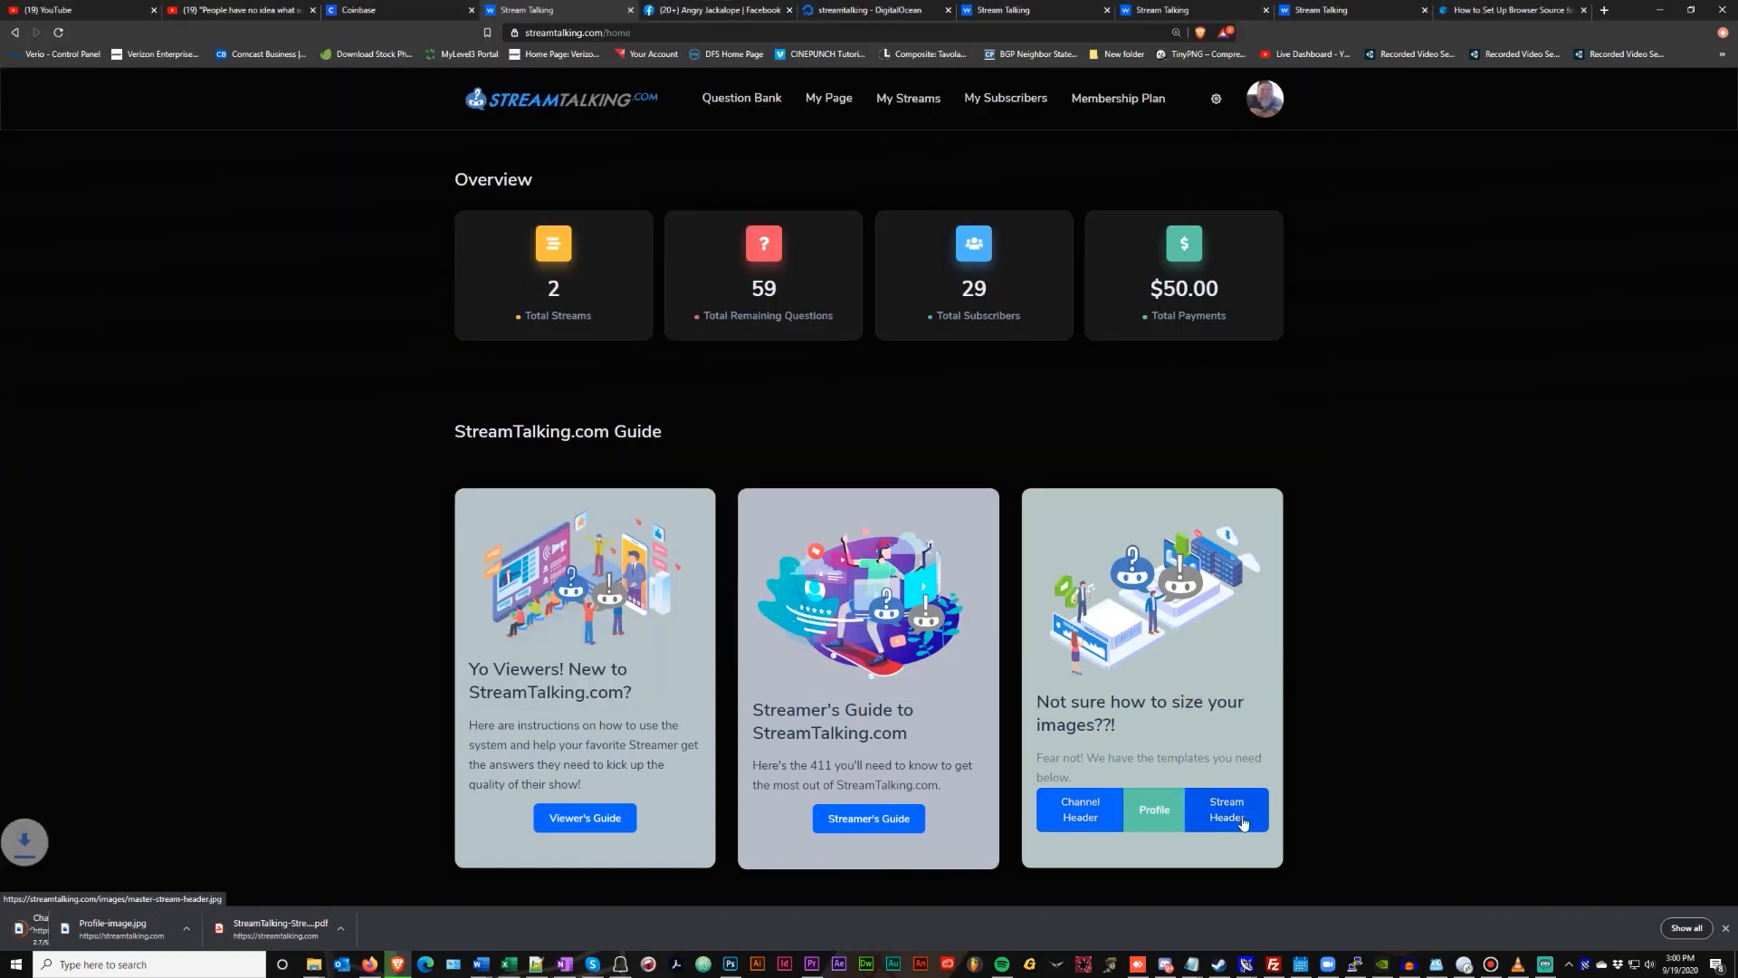
click(1244, 822)
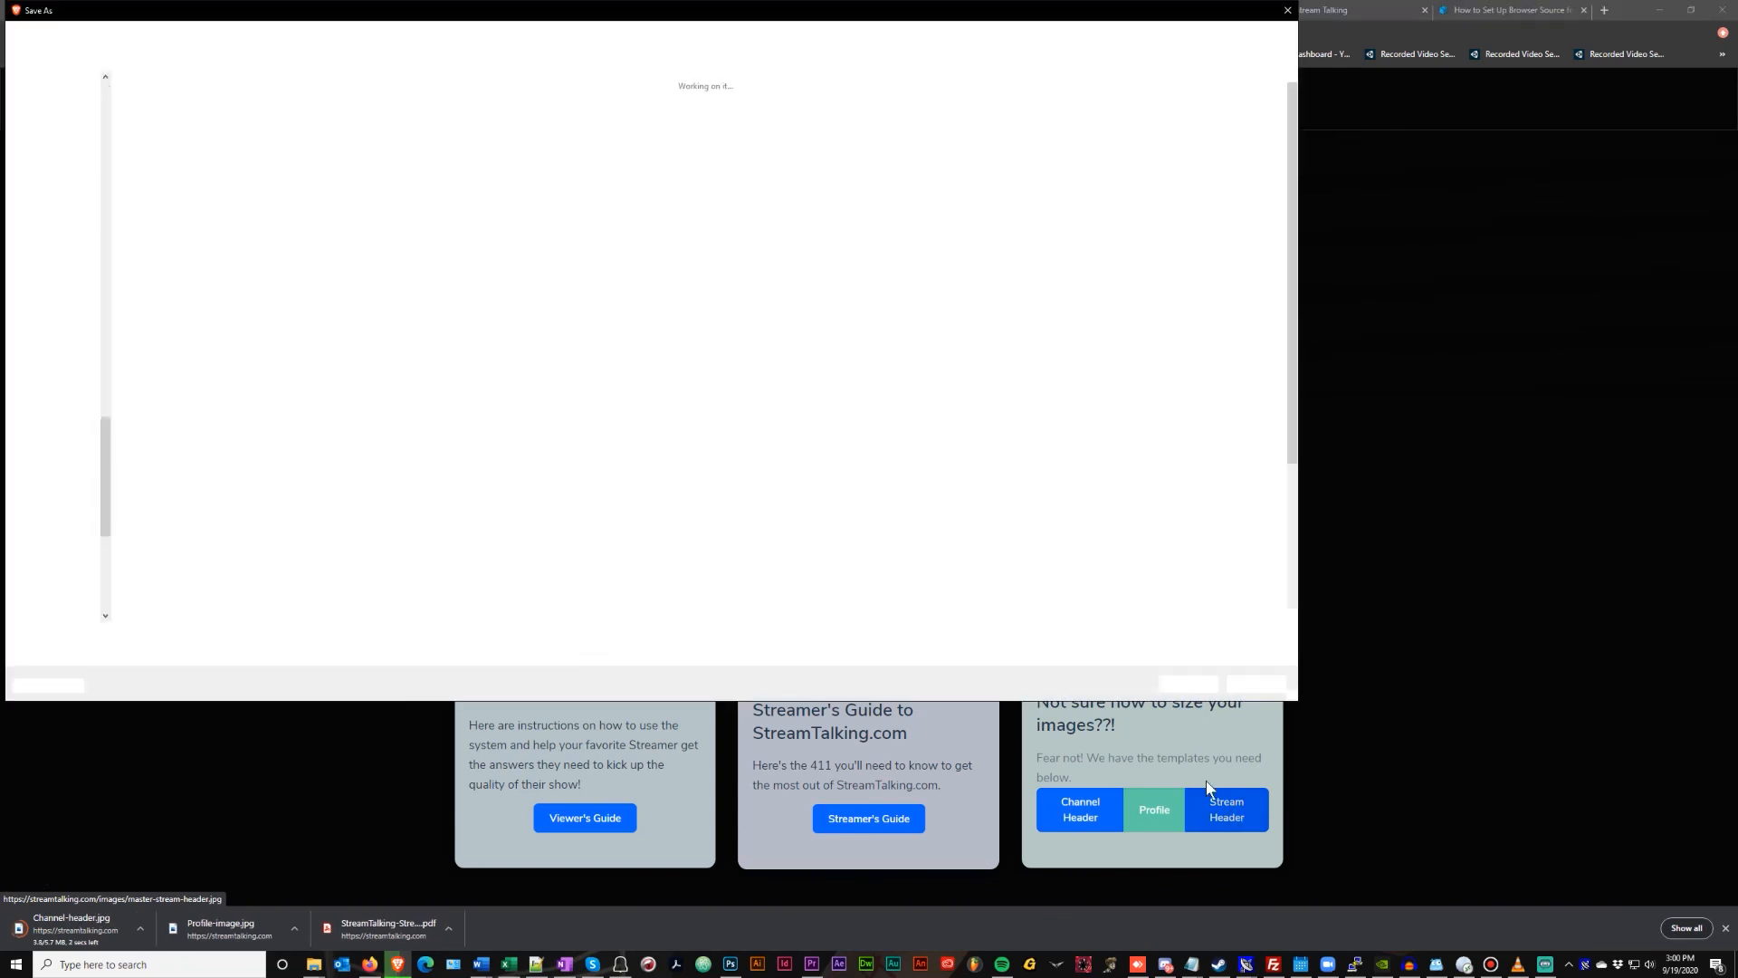
click(1177, 686)
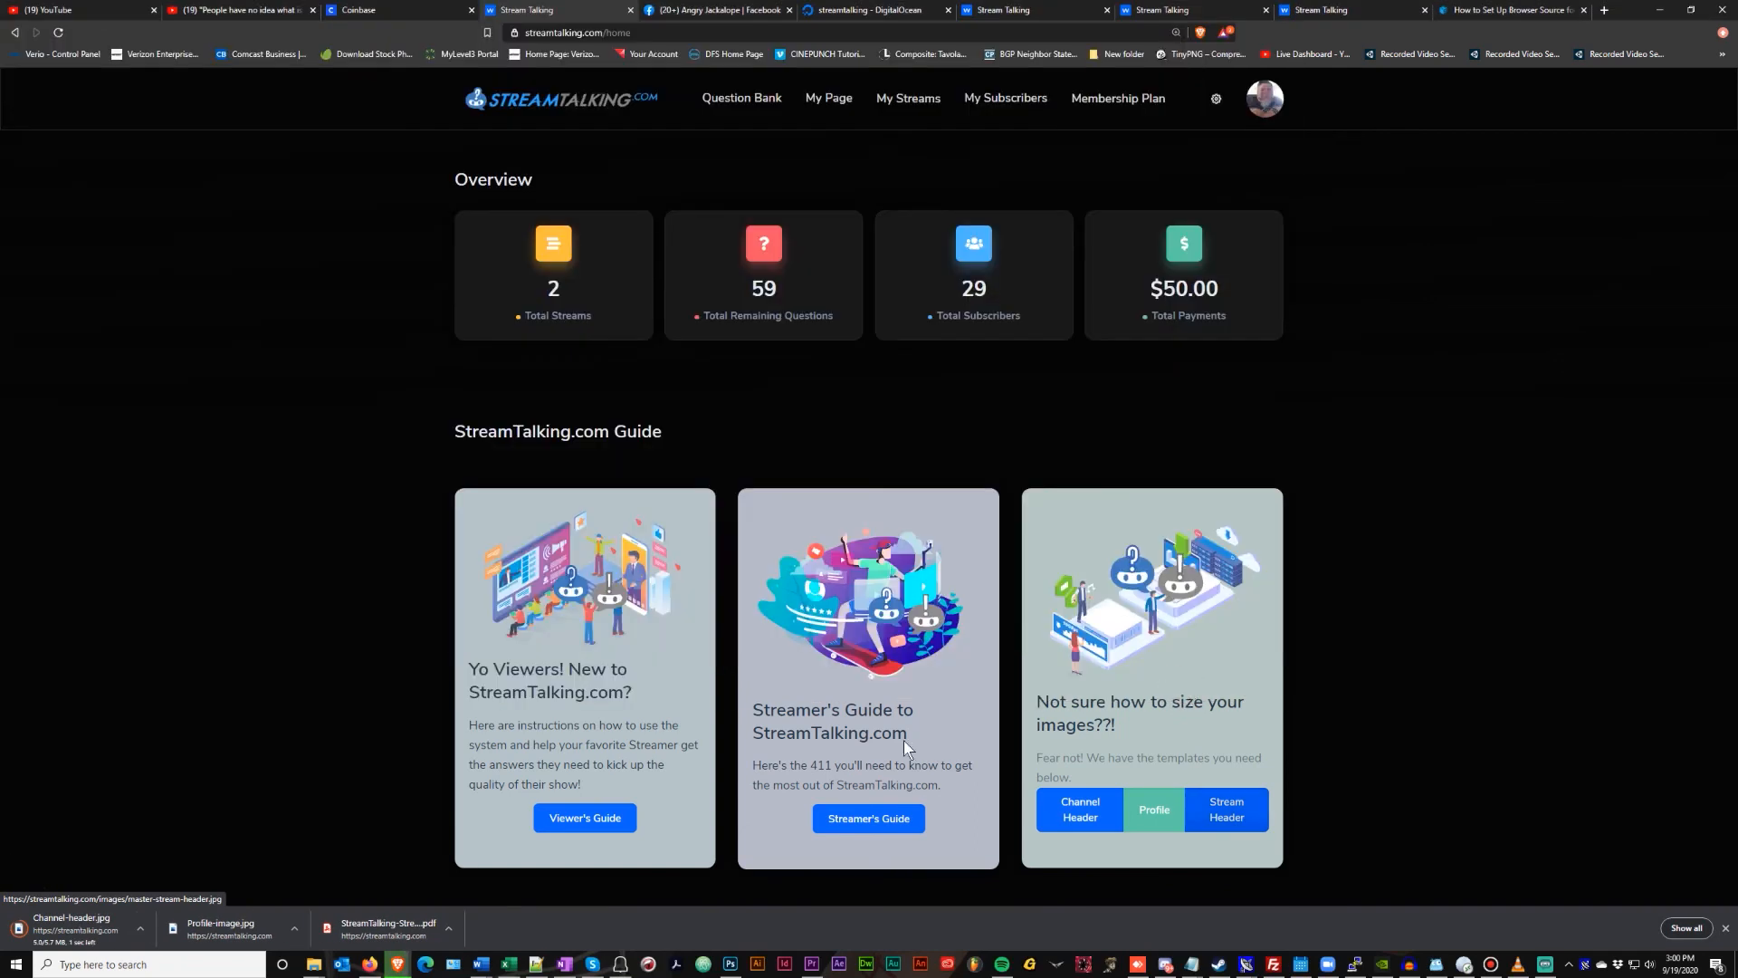
click(553, 929)
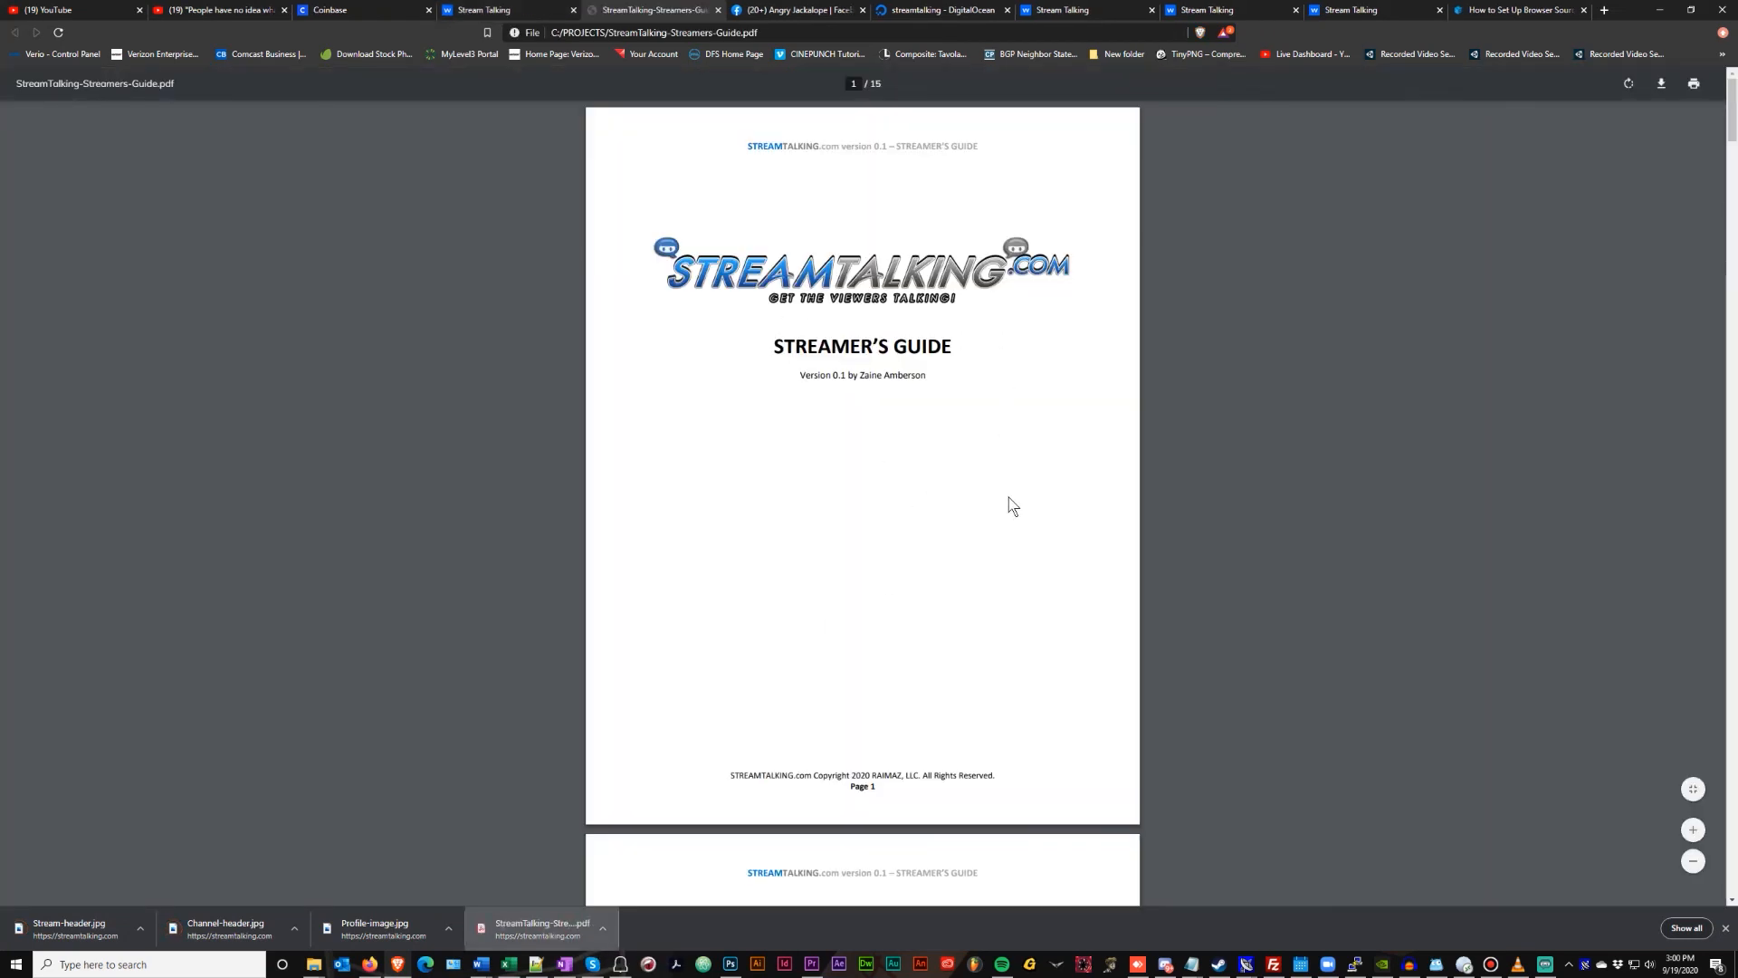
scroll(1012, 504, down, 9)
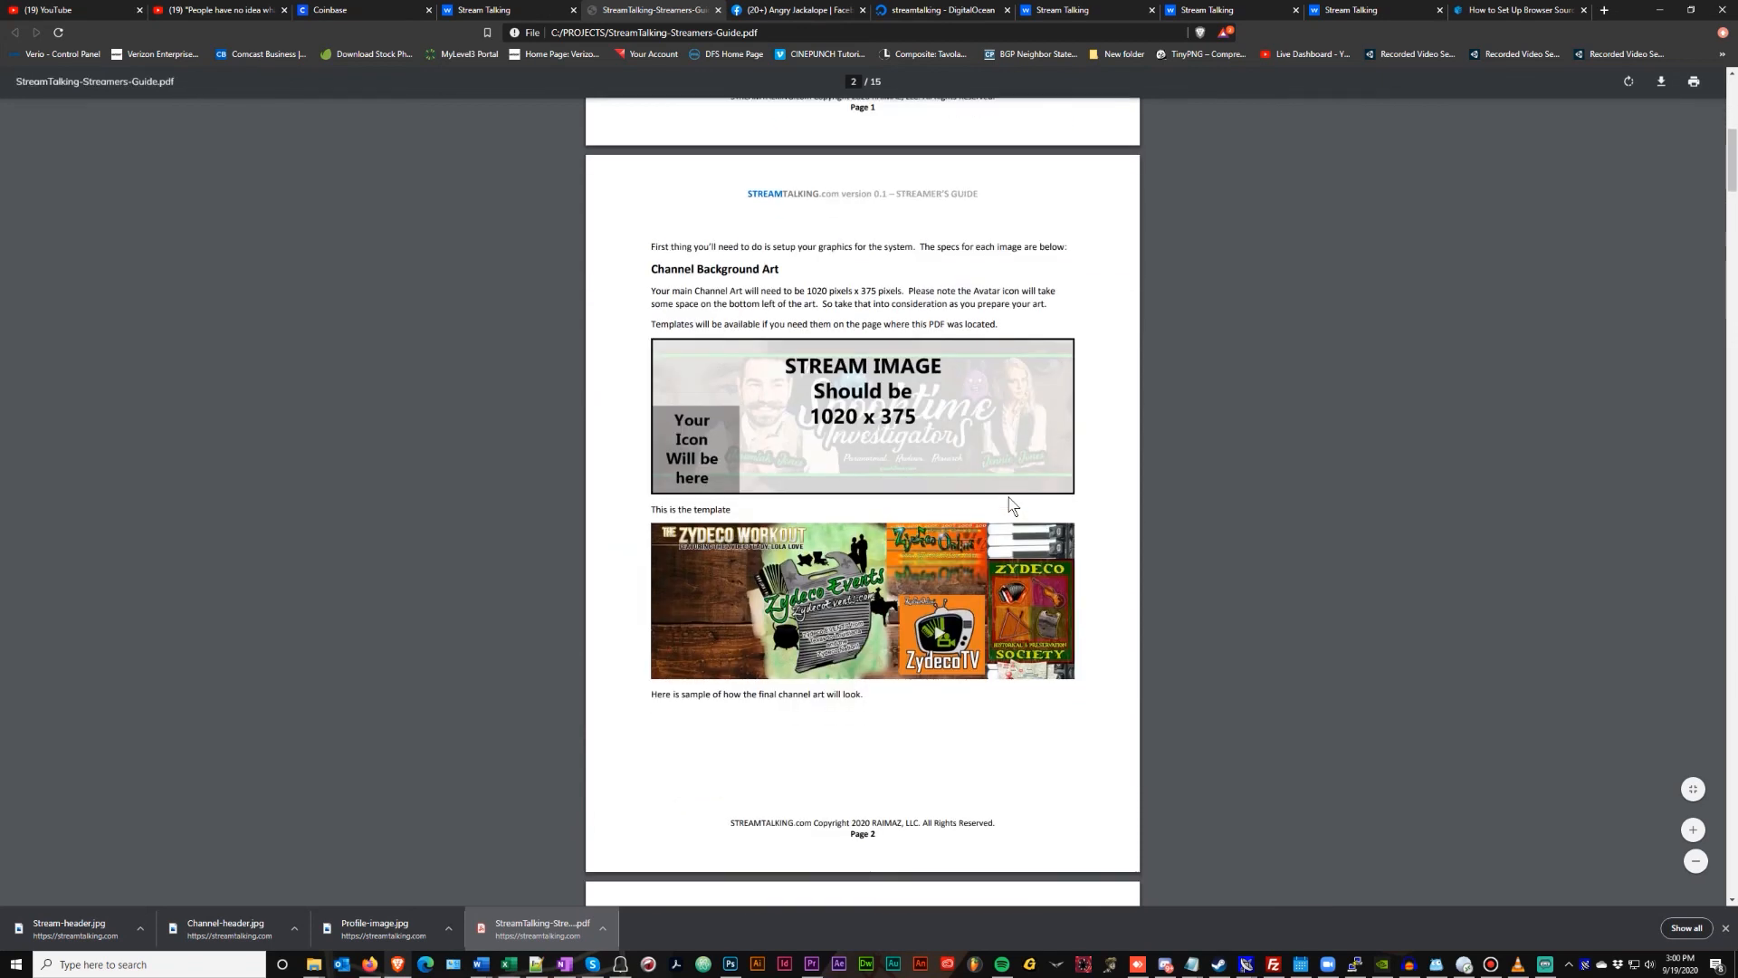
scroll(901, 443, down, 5)
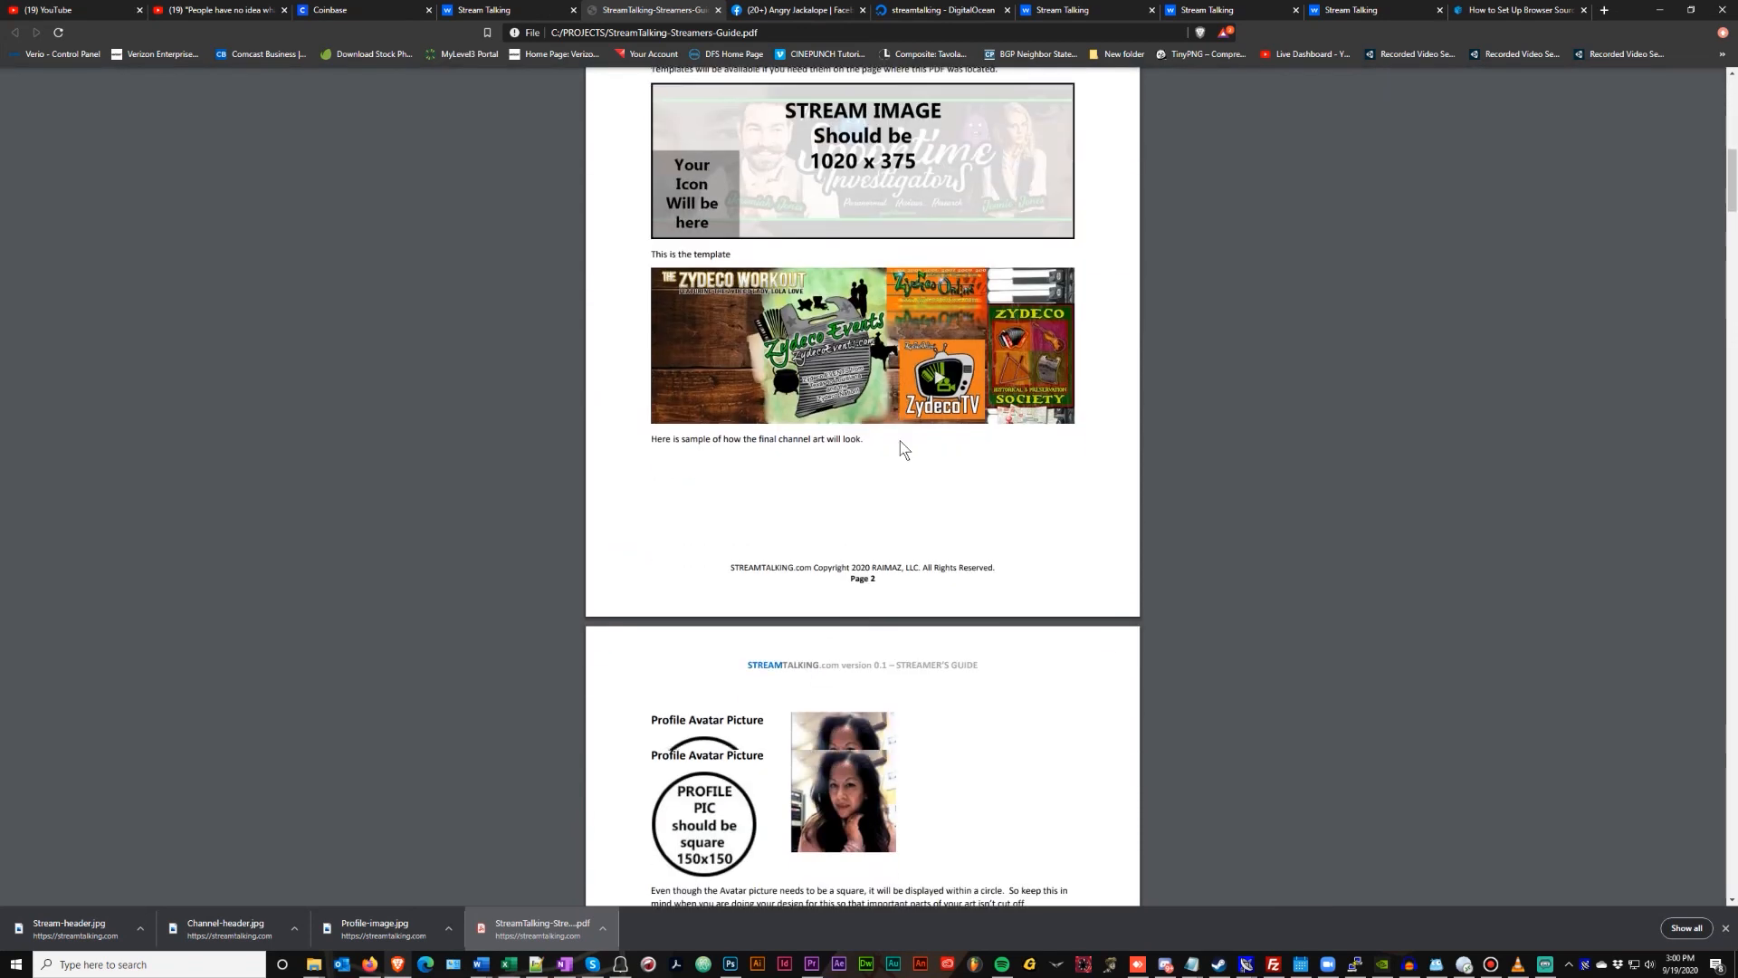
scroll(901, 444, down, 12)
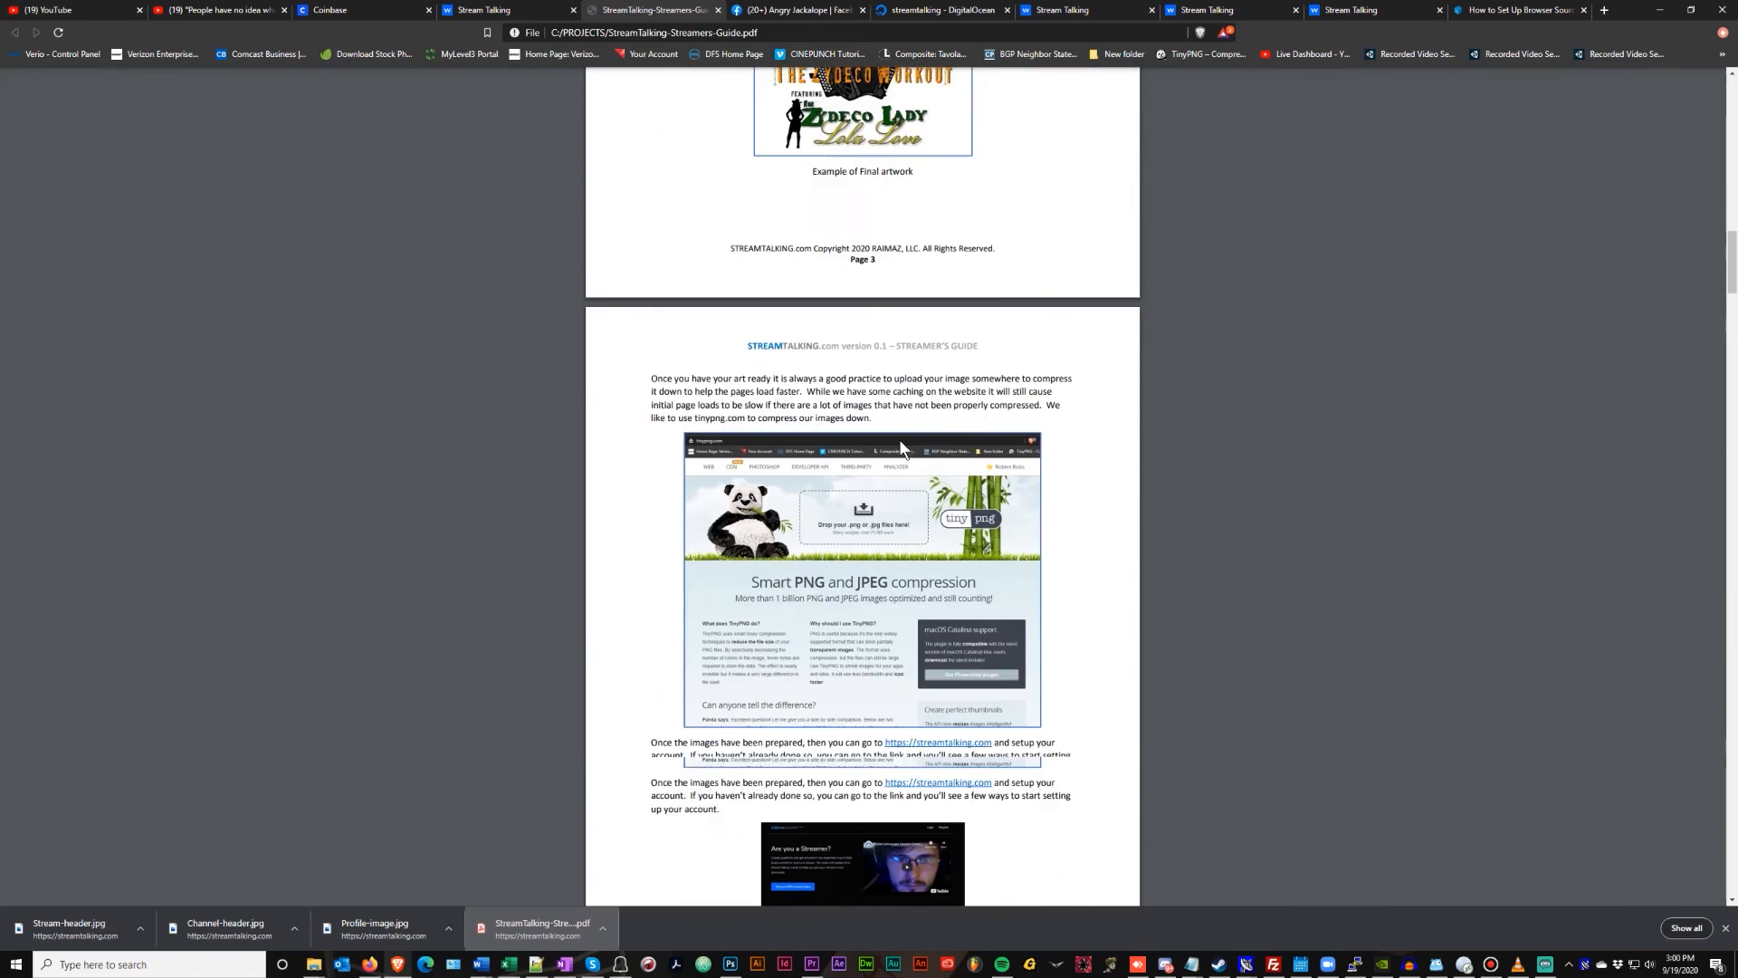
scroll(886, 361, down, 8)
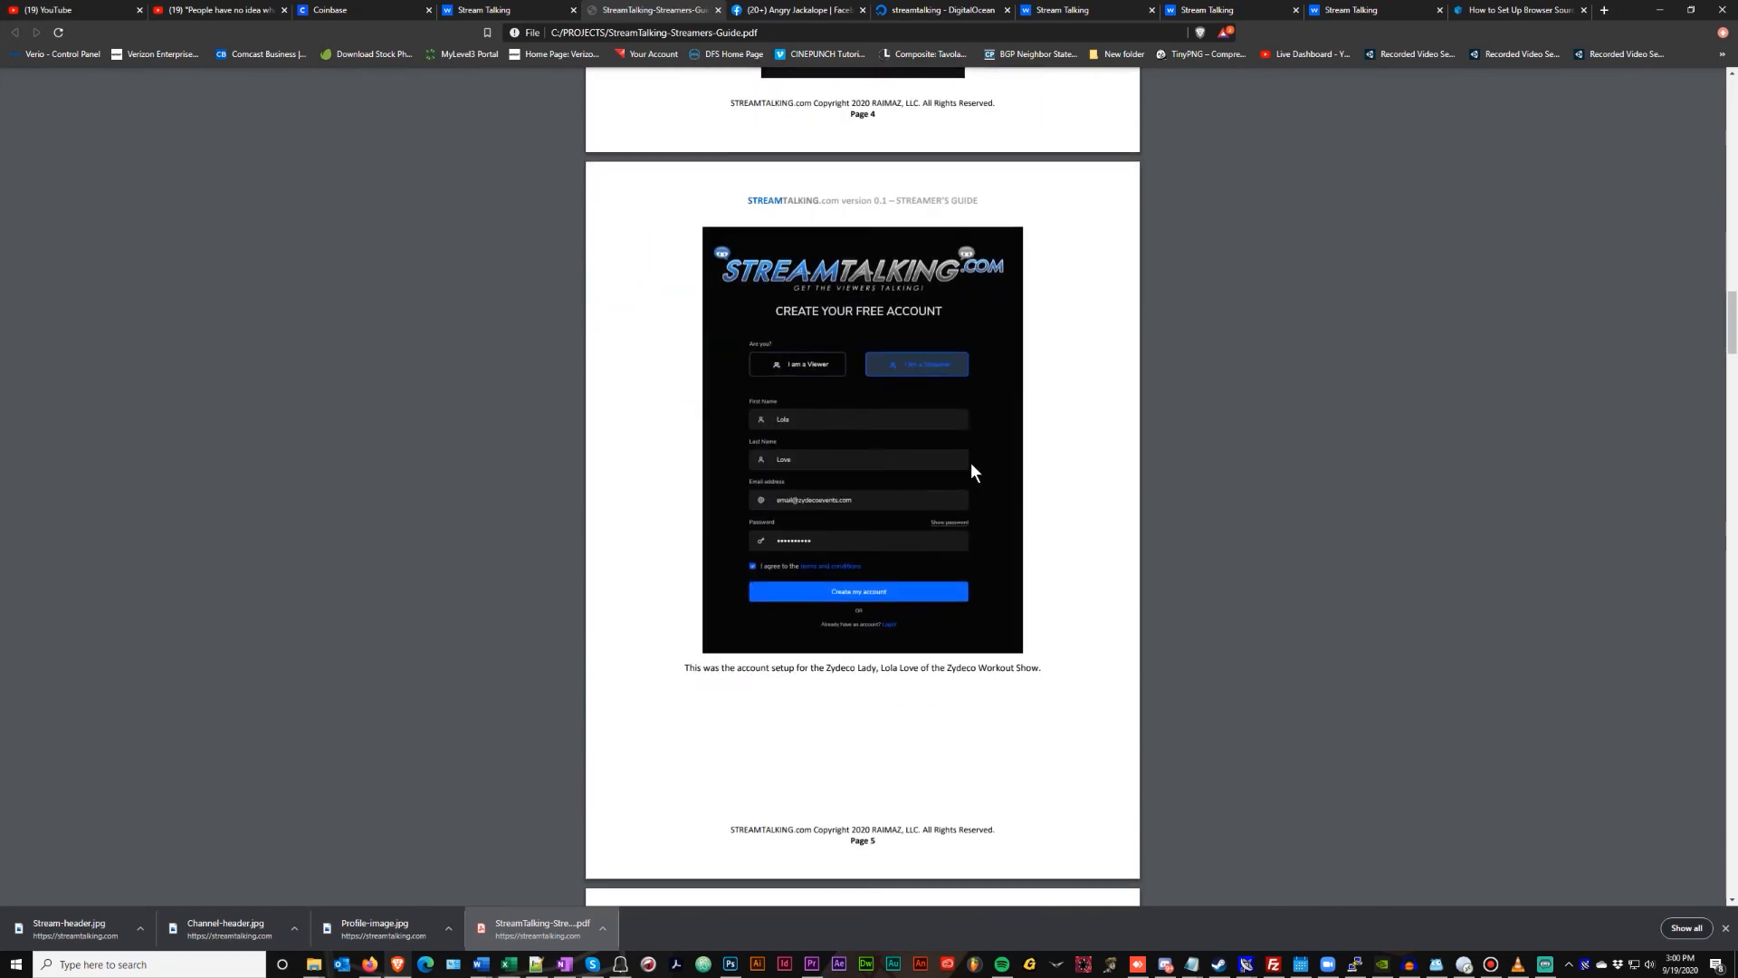
scroll(1005, 490, down, 9)
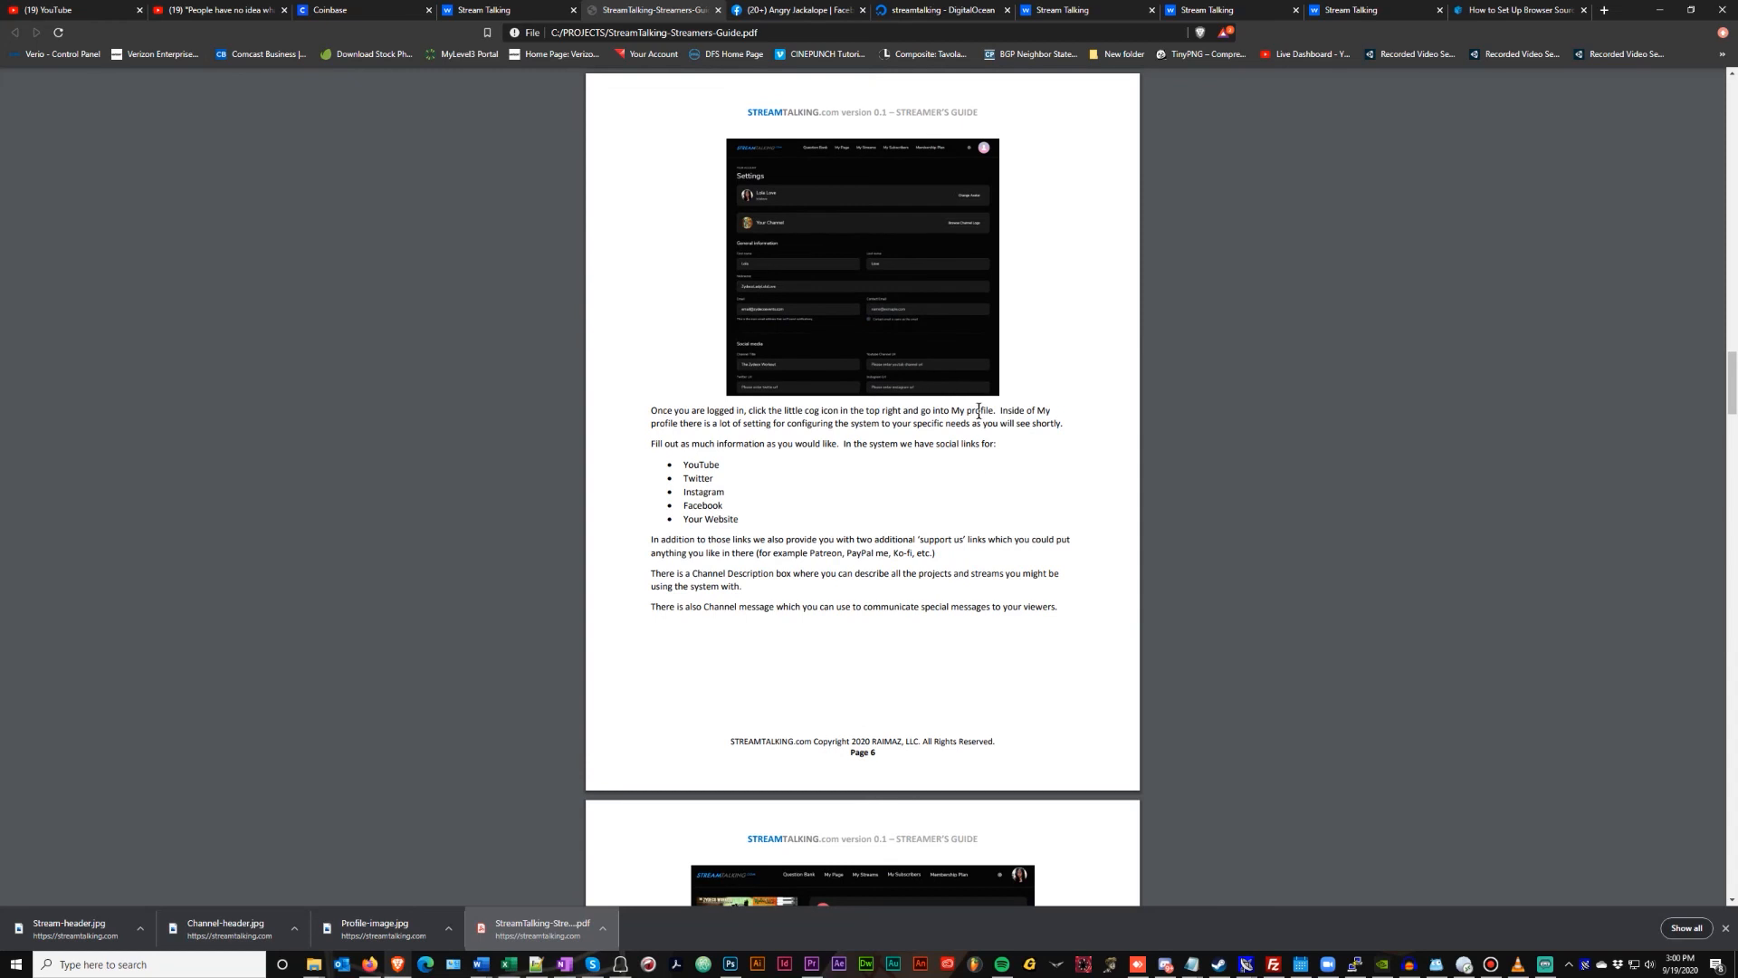
scroll(972, 399, down, 8)
scroll(949, 437, down, 8)
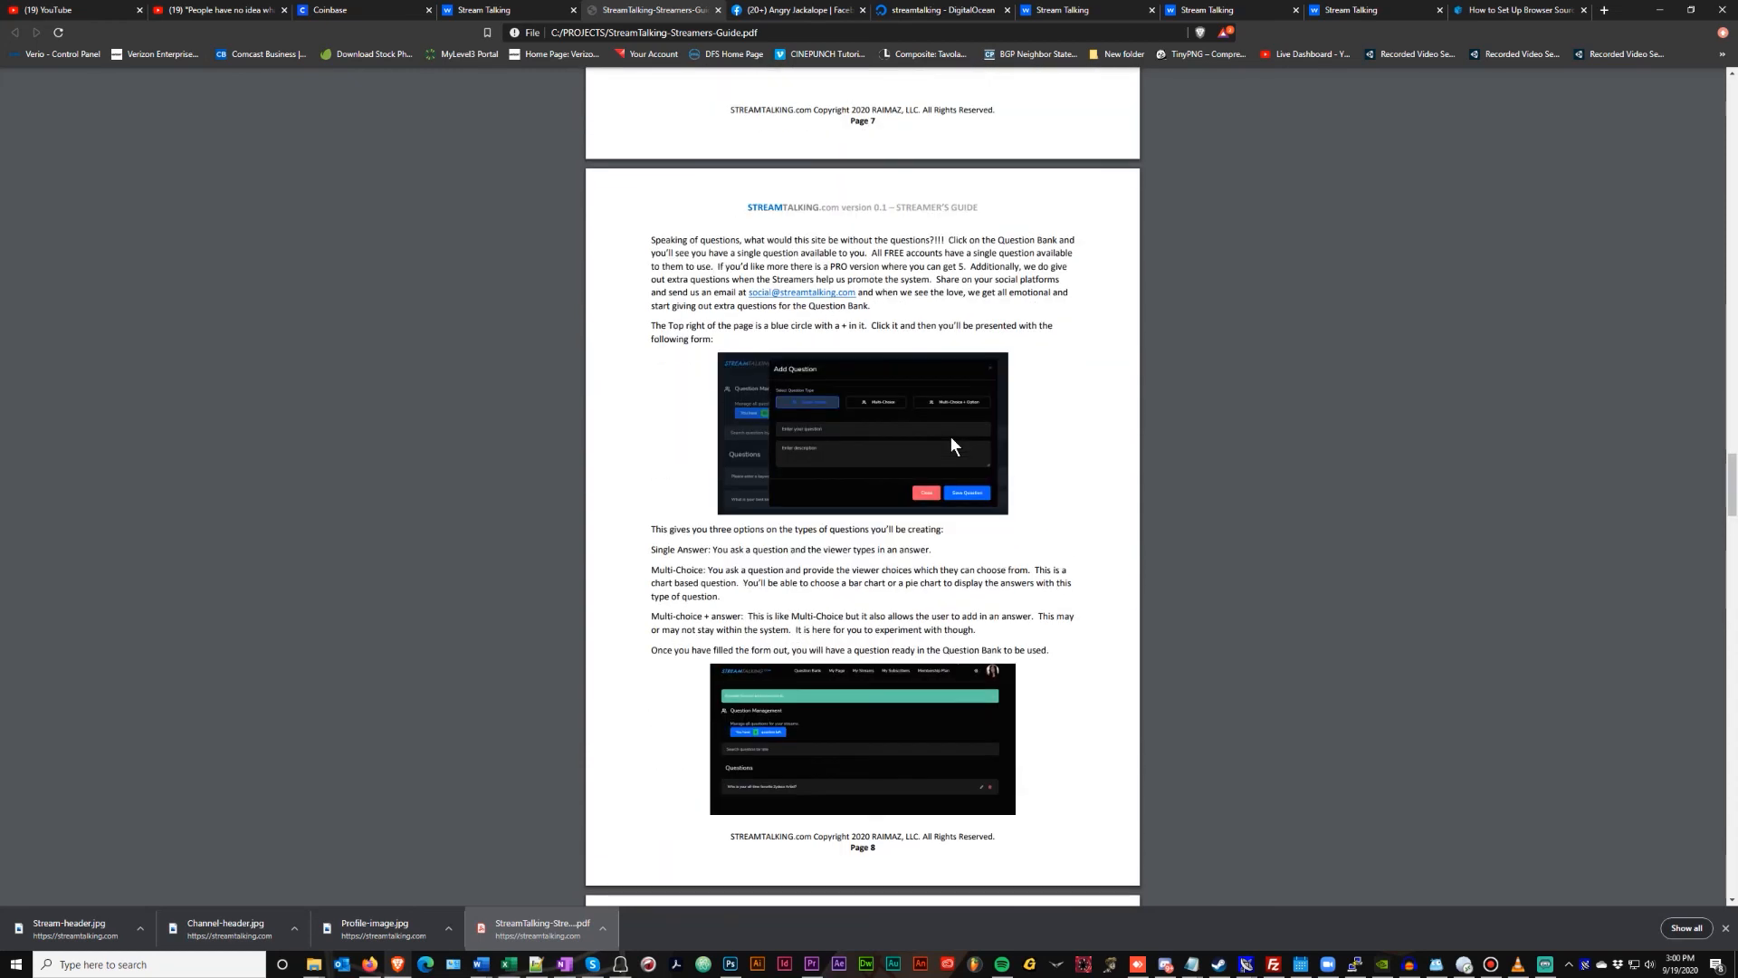
scroll(949, 436, down, 6)
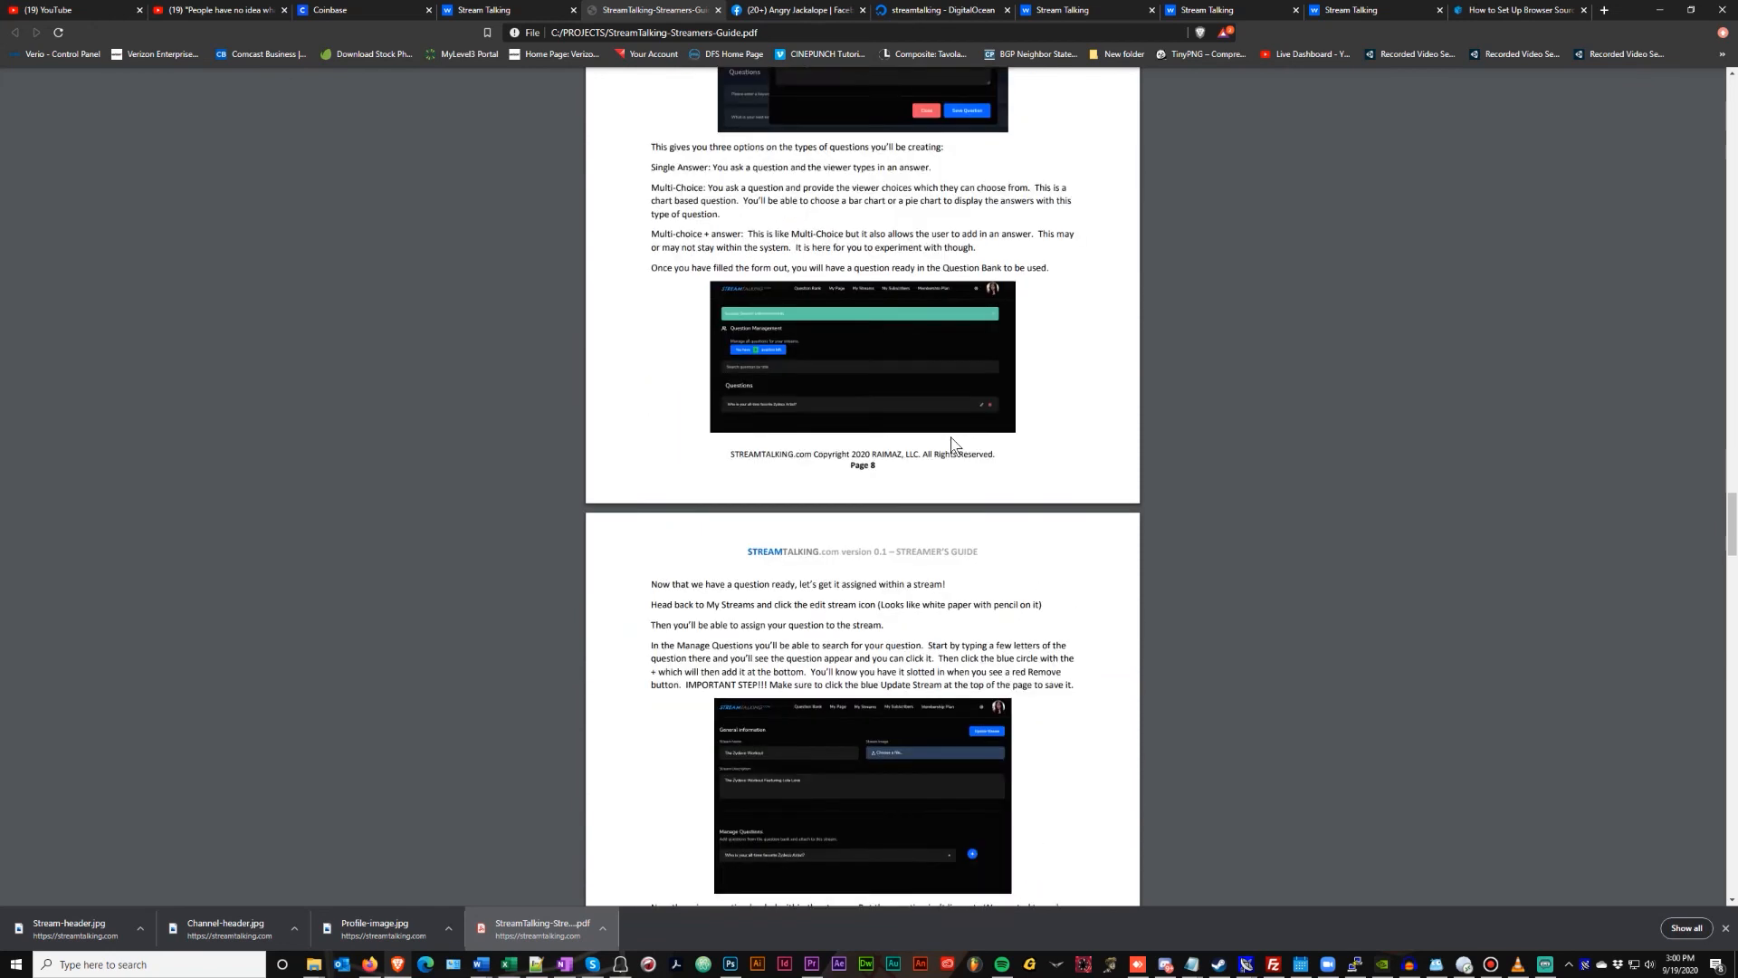
scroll(951, 444, down, 9)
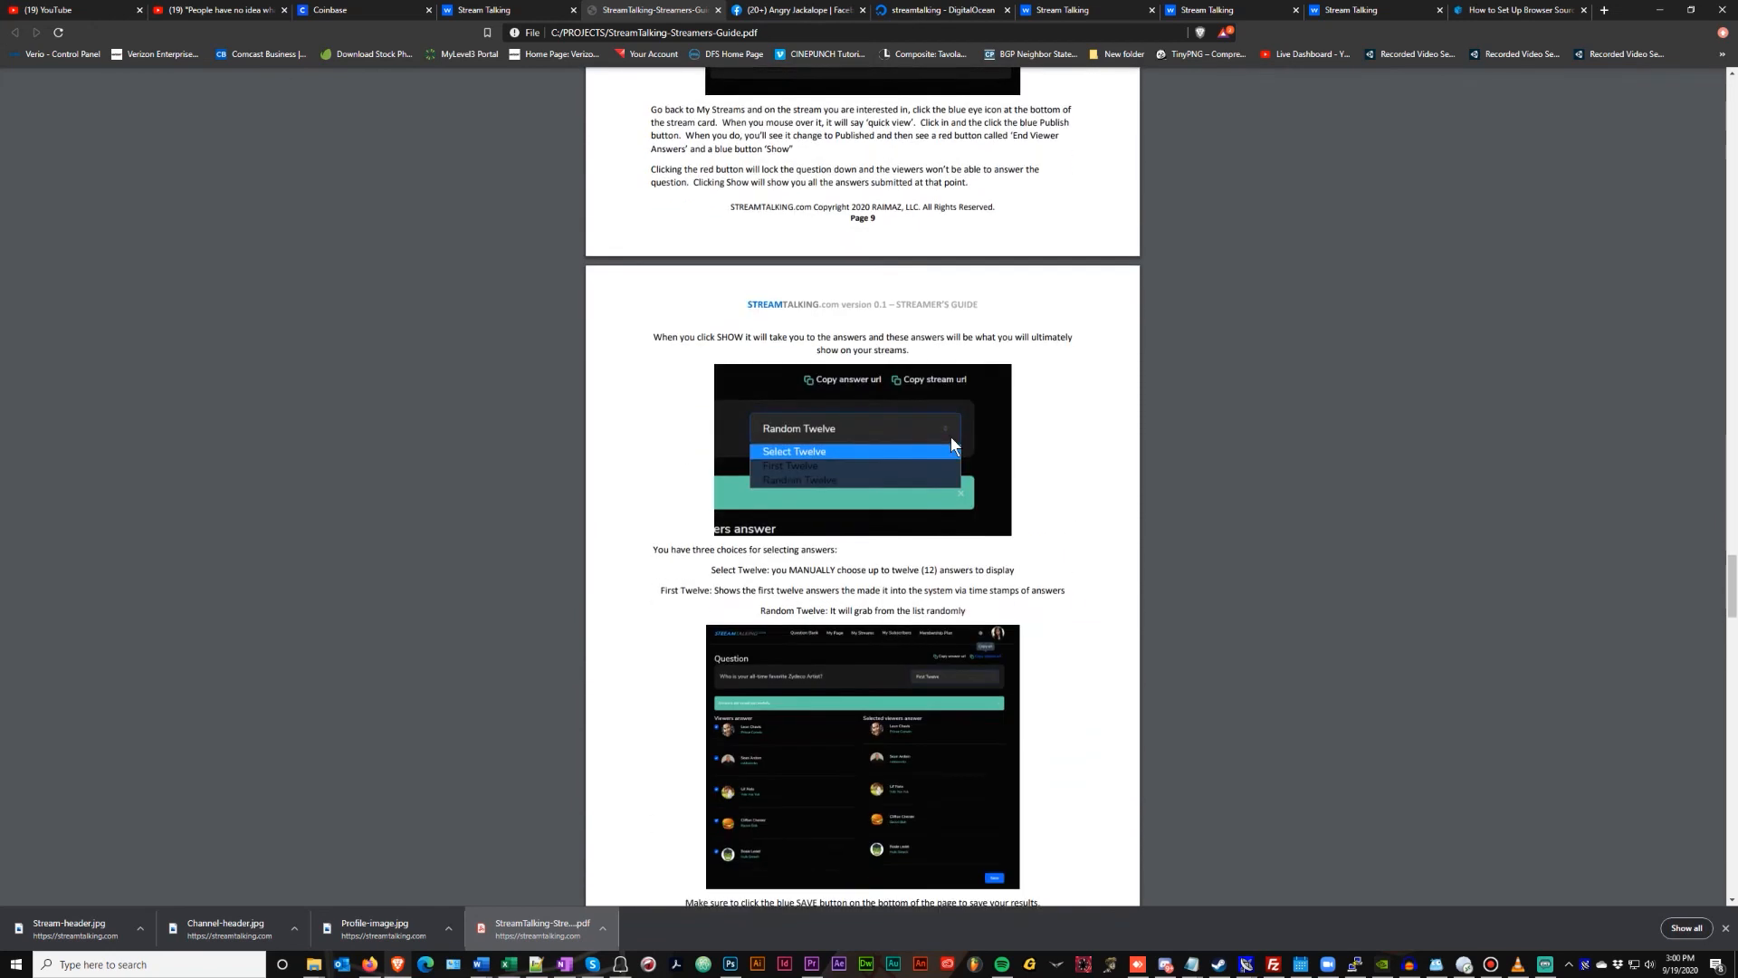
scroll(950, 438, down, 9)
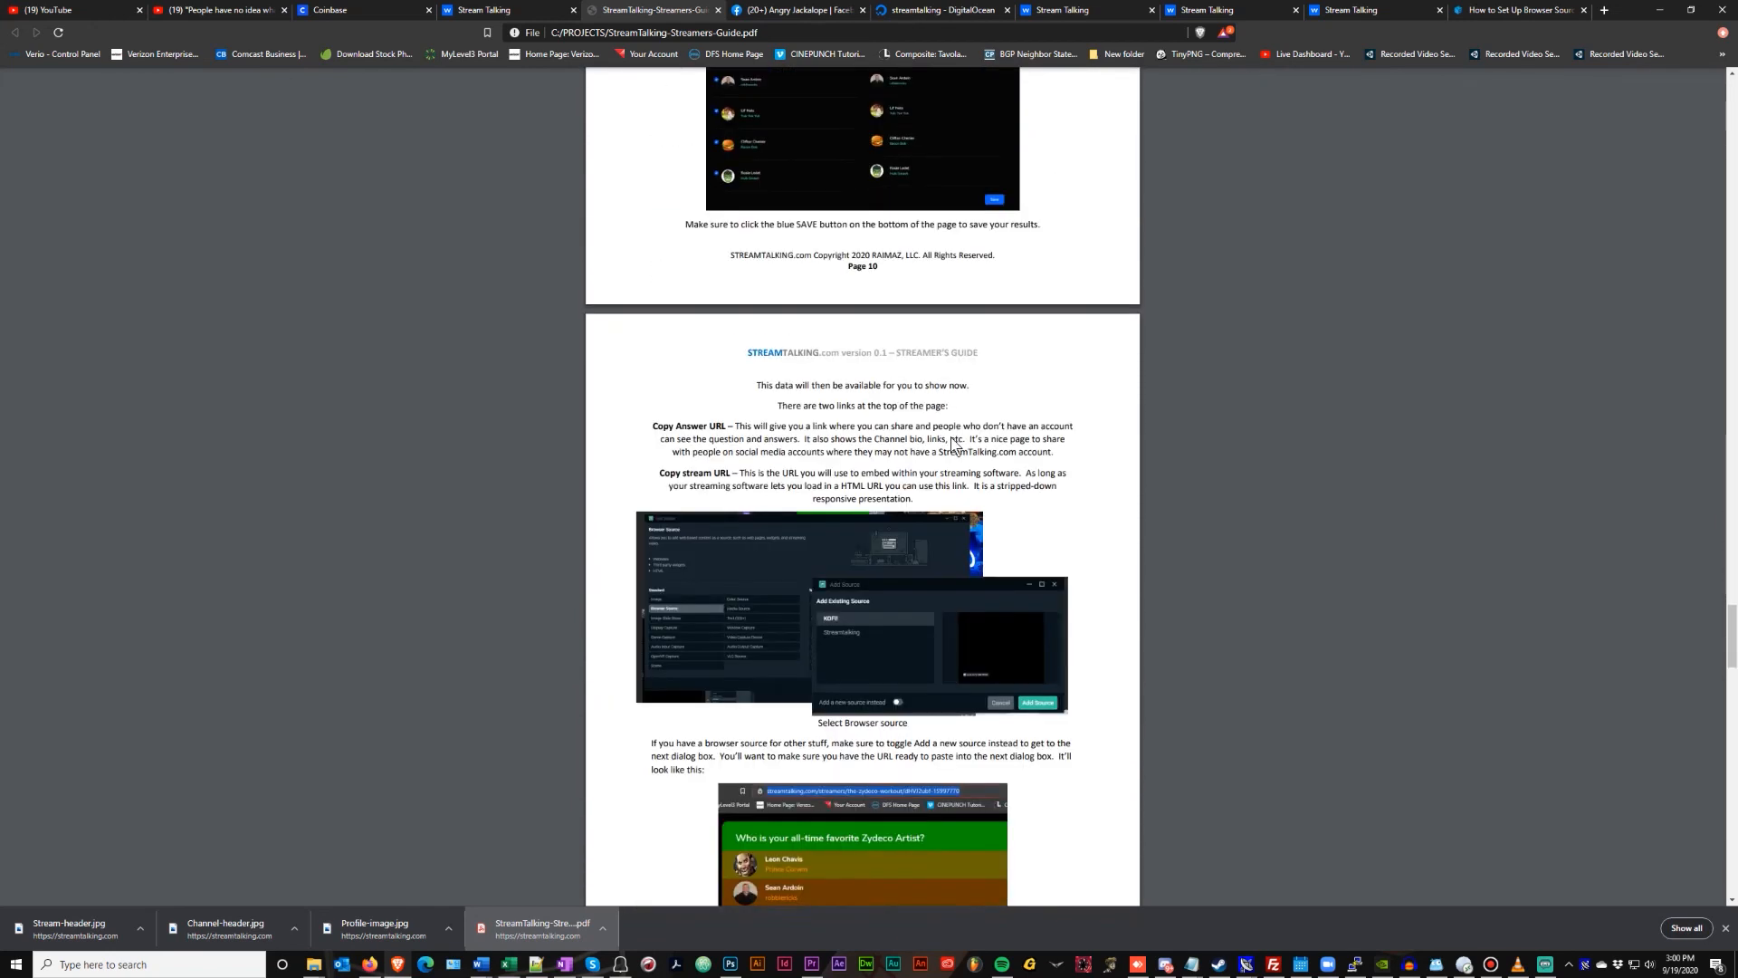
scroll(951, 437, down, 10)
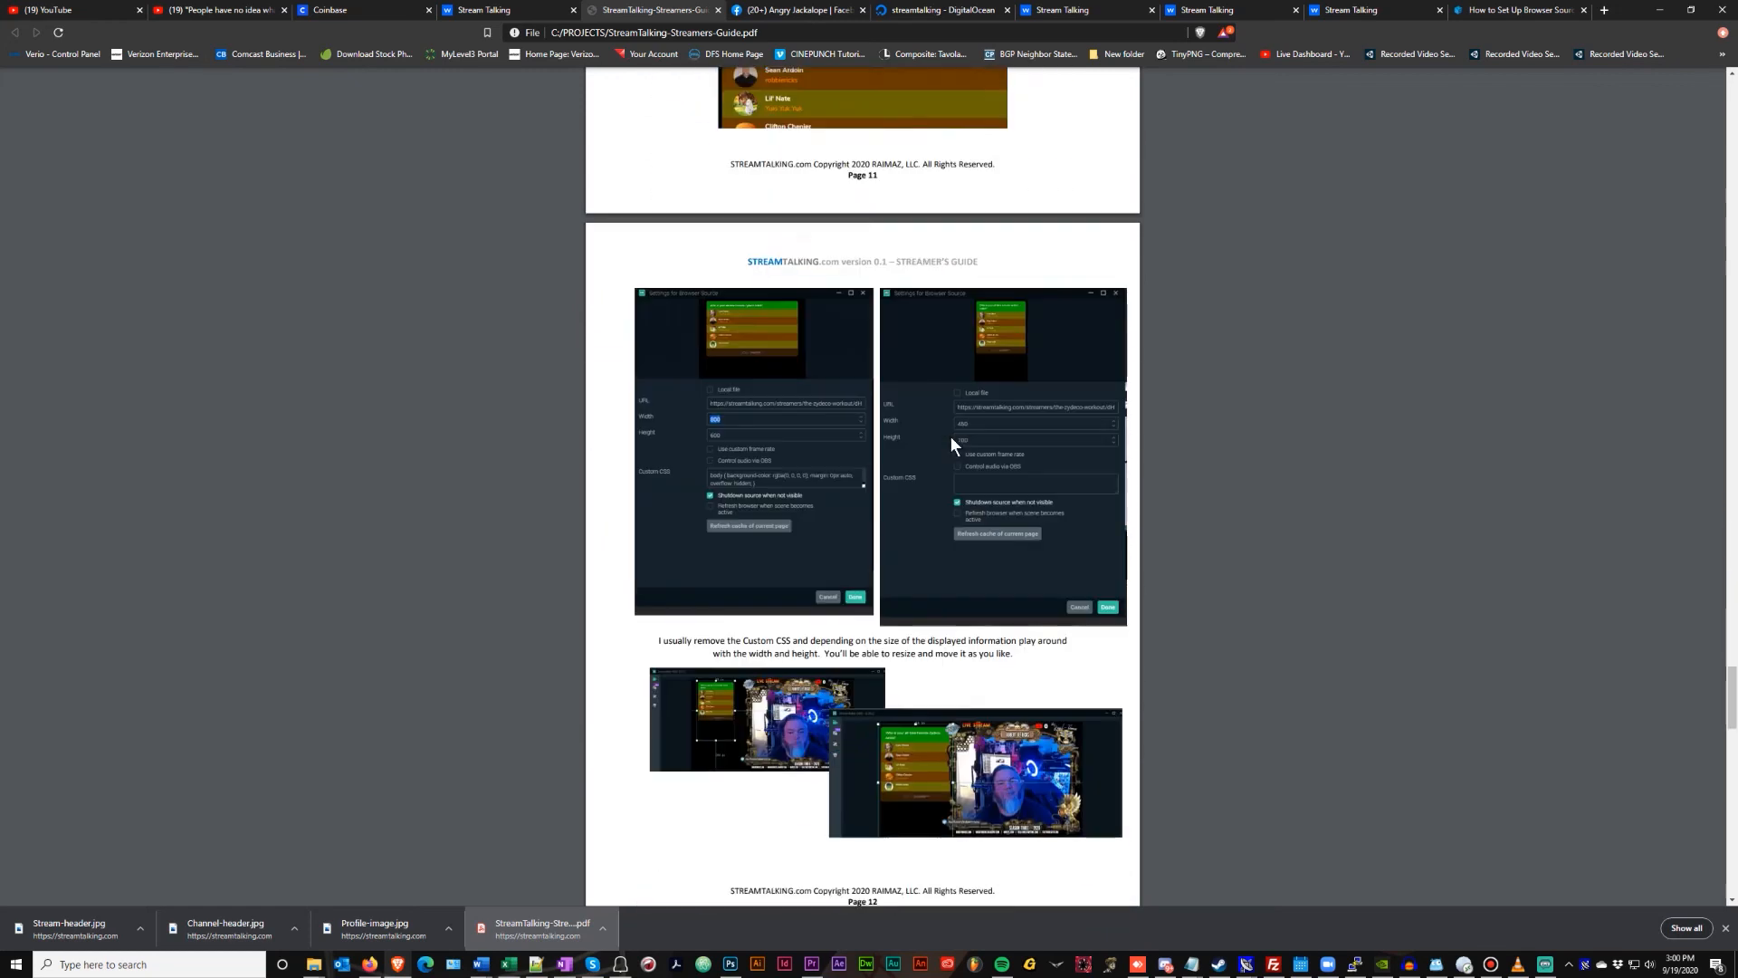
scroll(951, 436, down, 14)
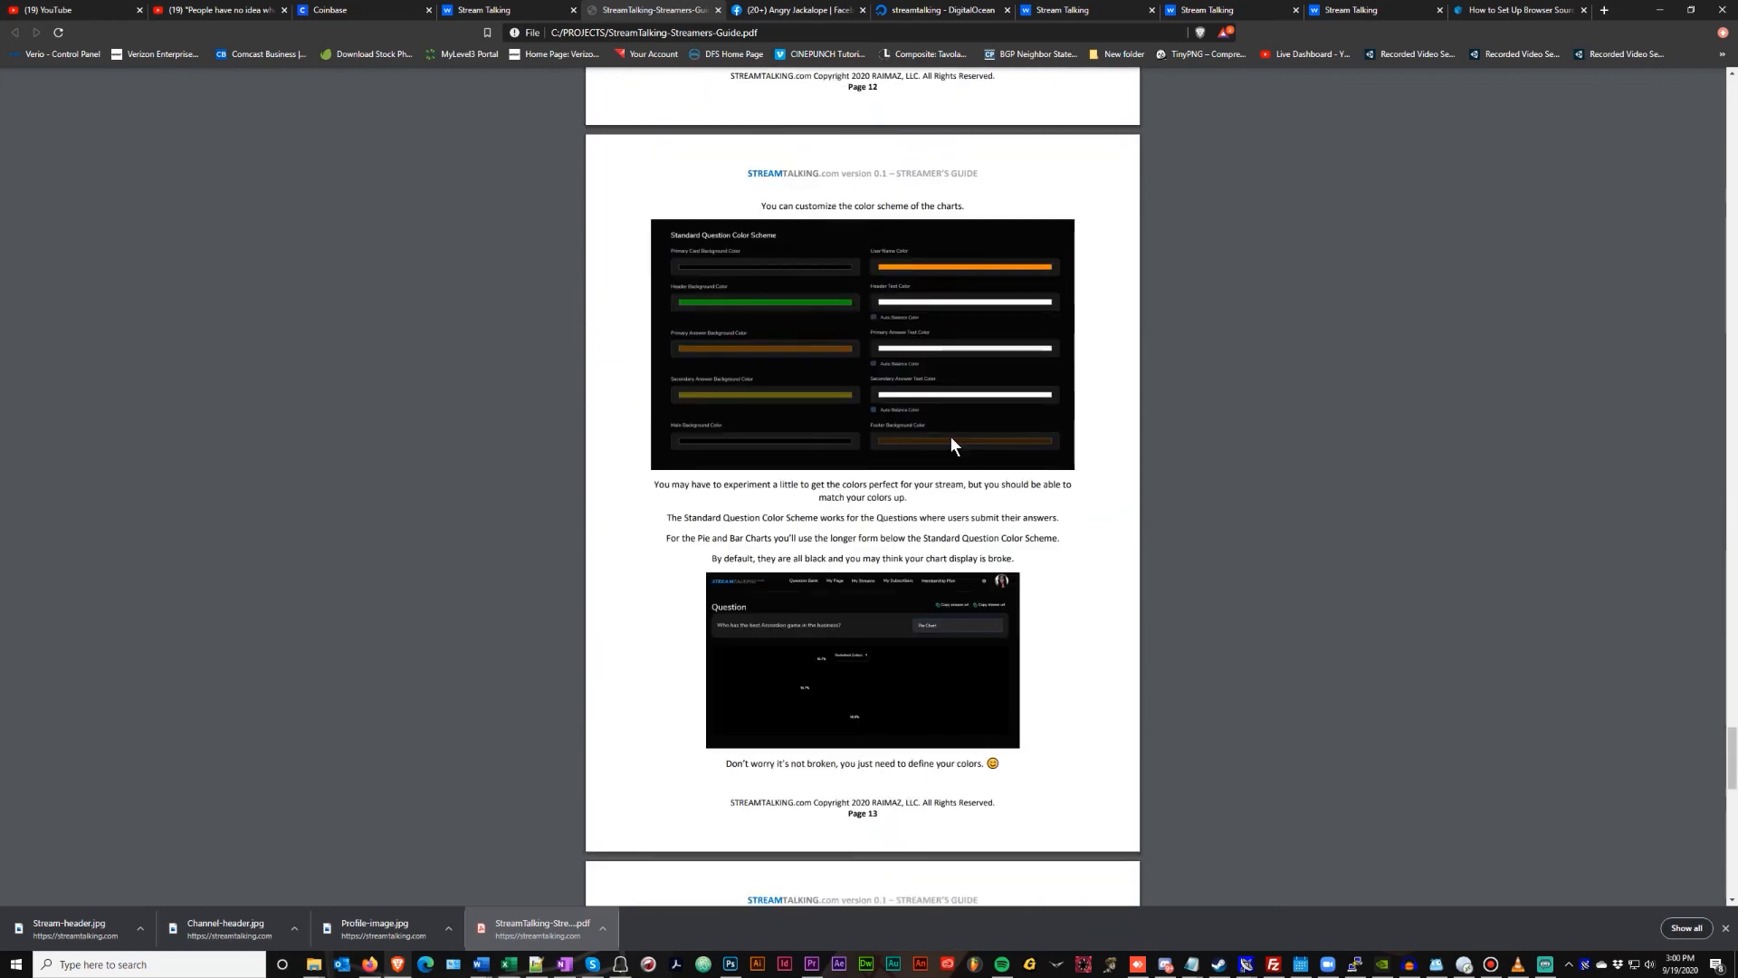
scroll(951, 437, down, 12)
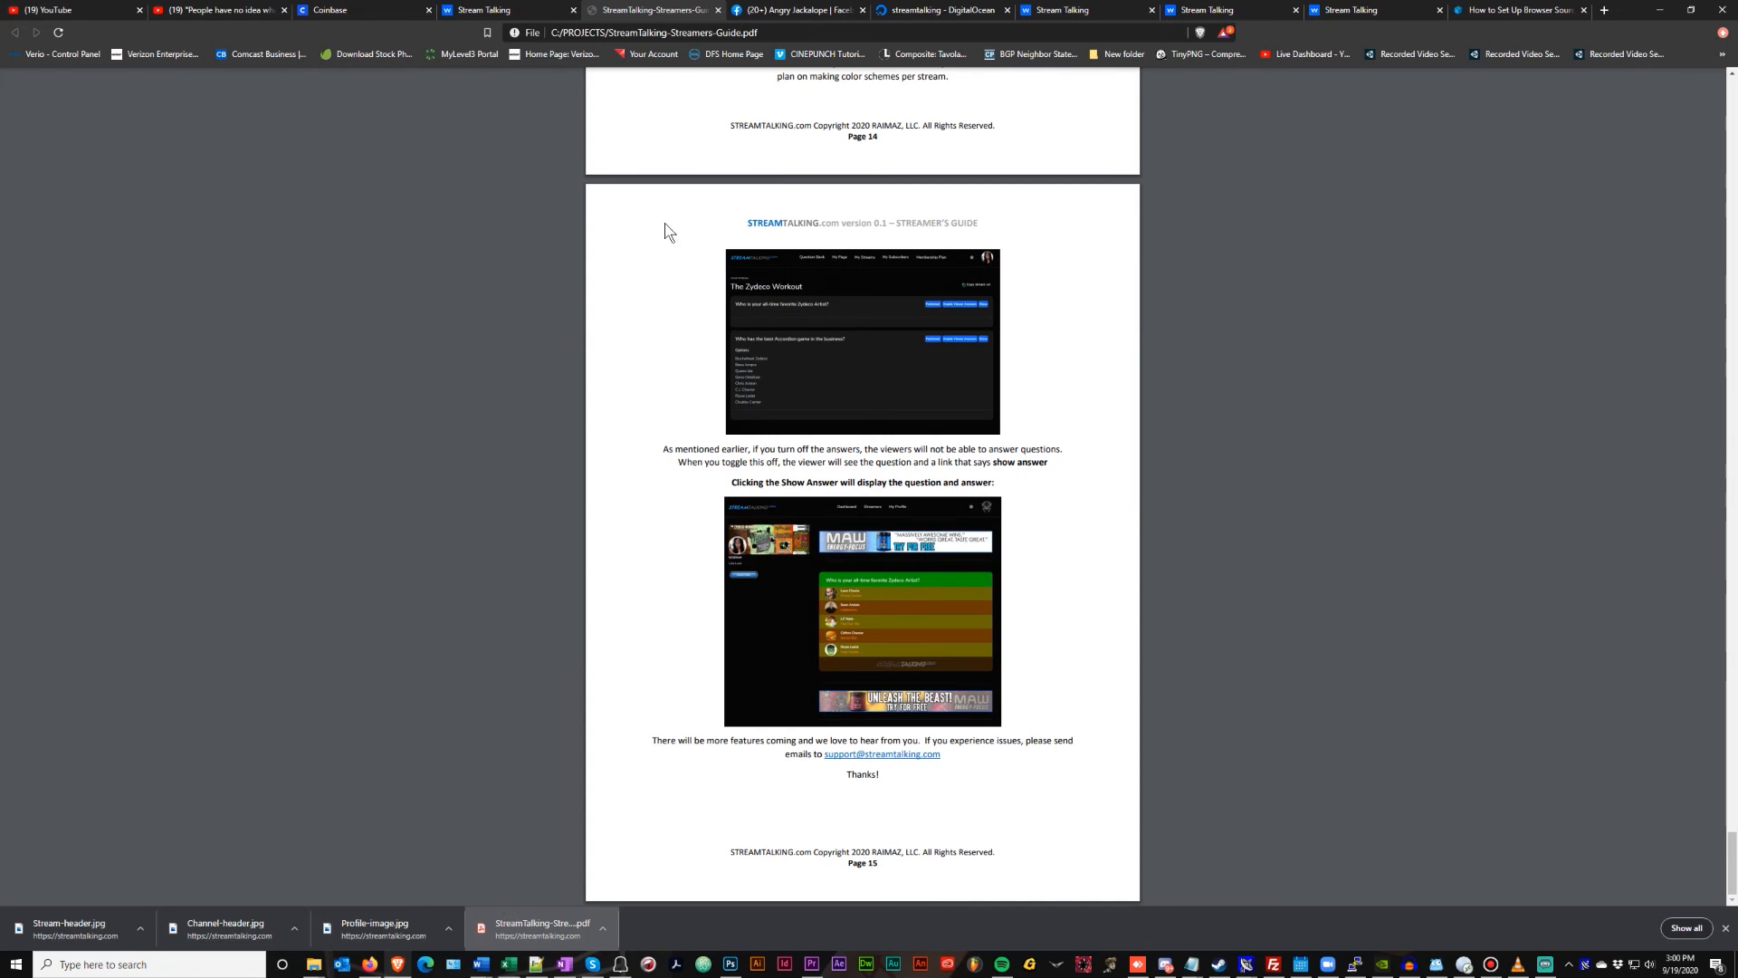
click(720, 11)
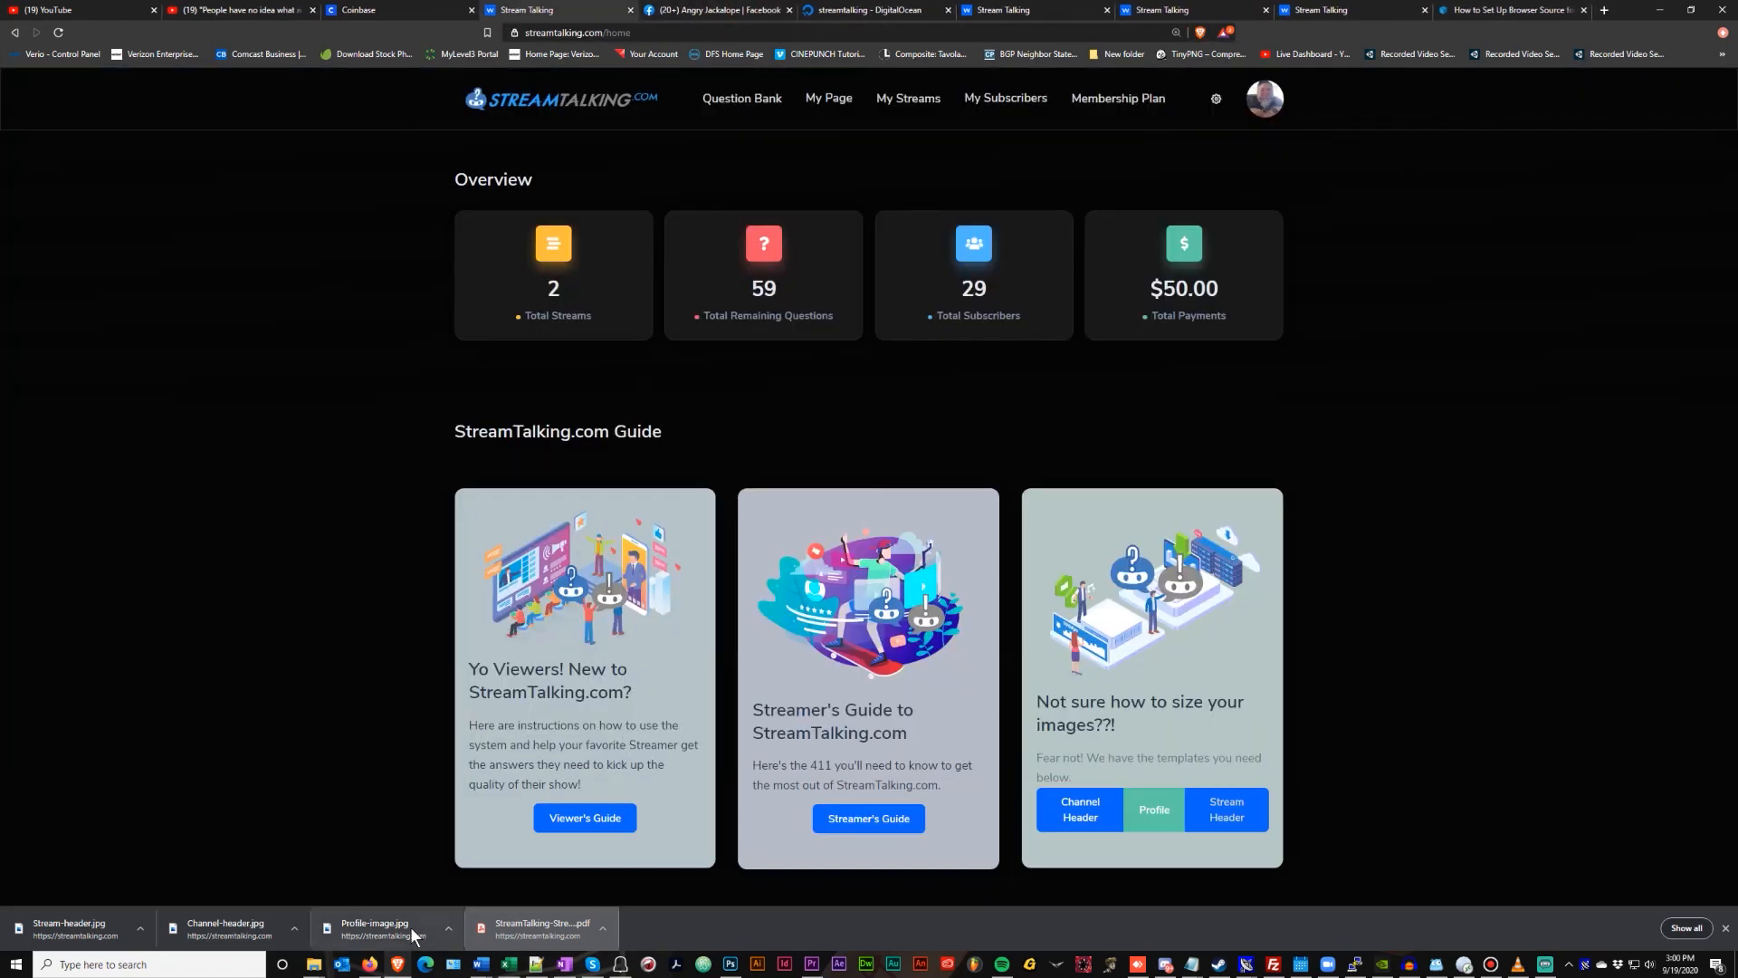
click(383, 928)
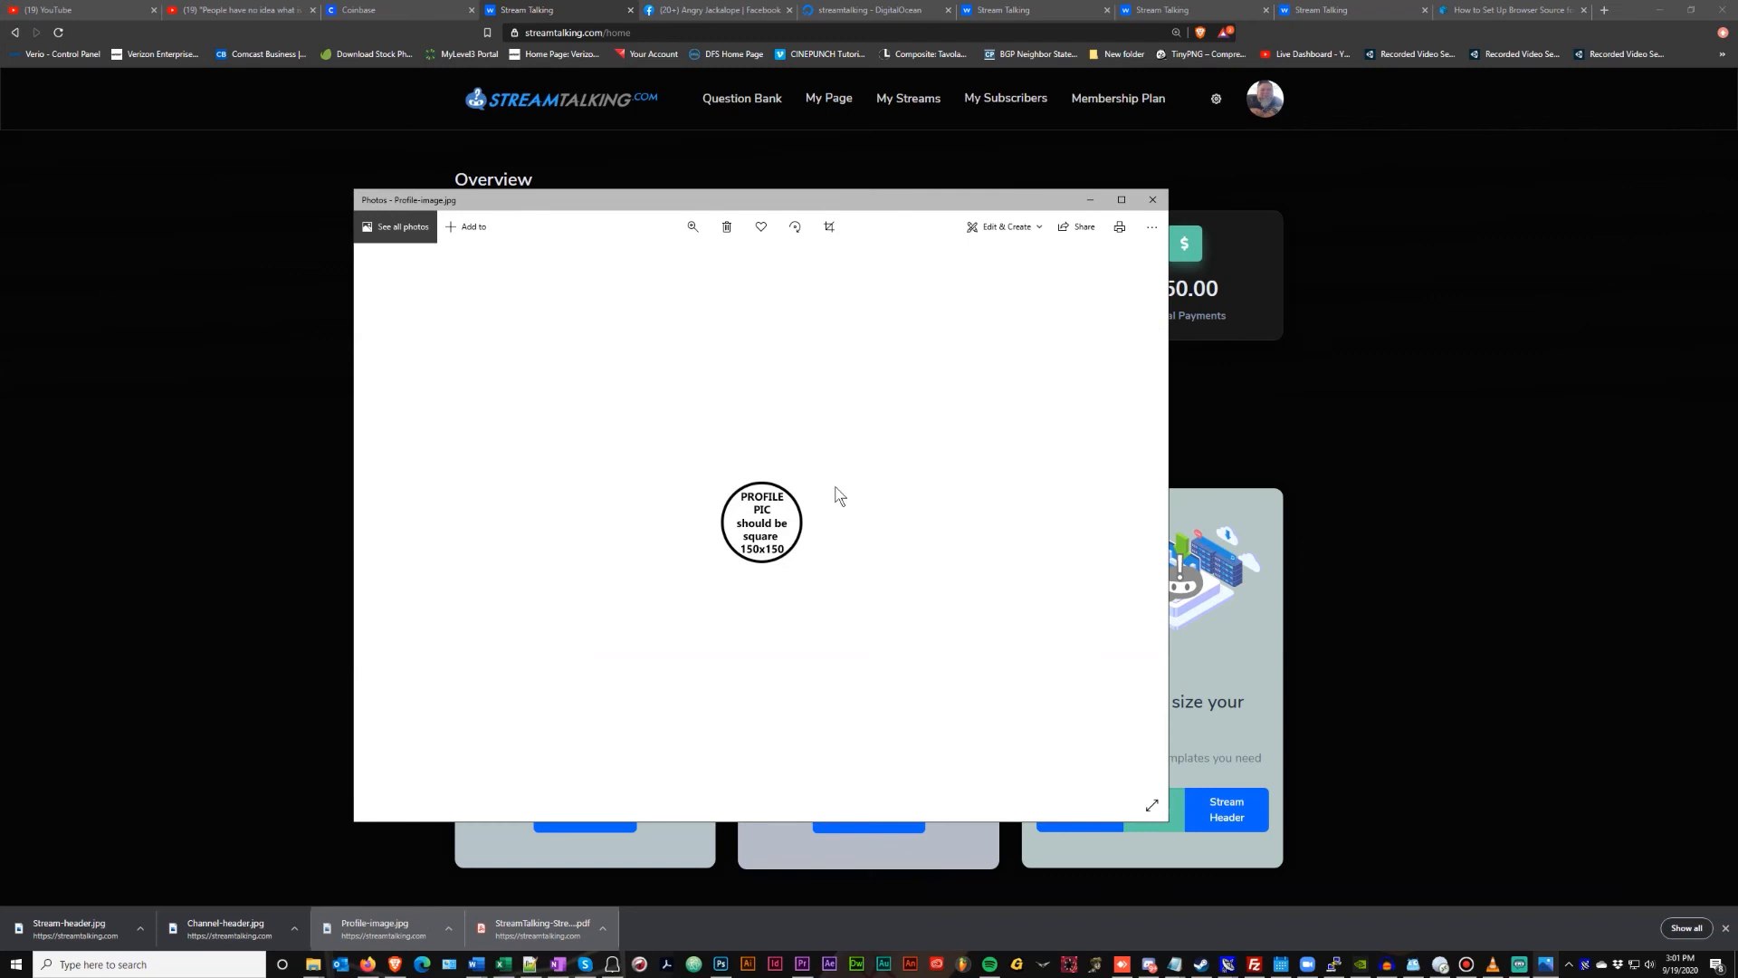
click(1152, 200)
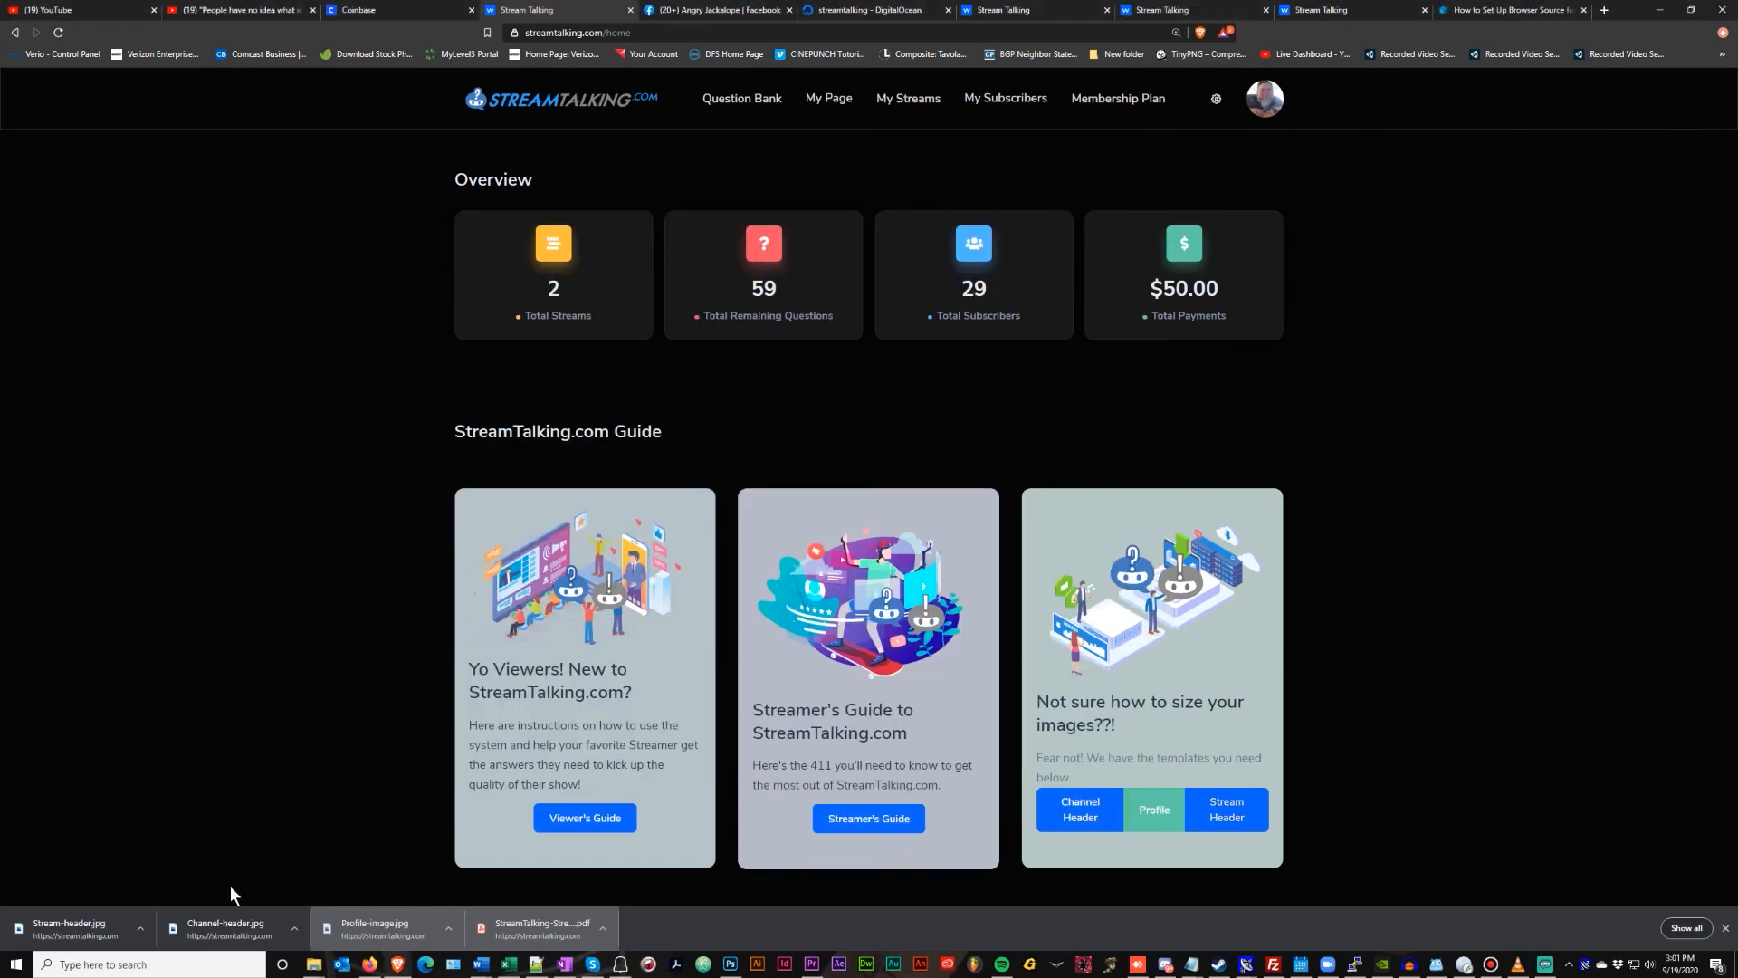
click(231, 932)
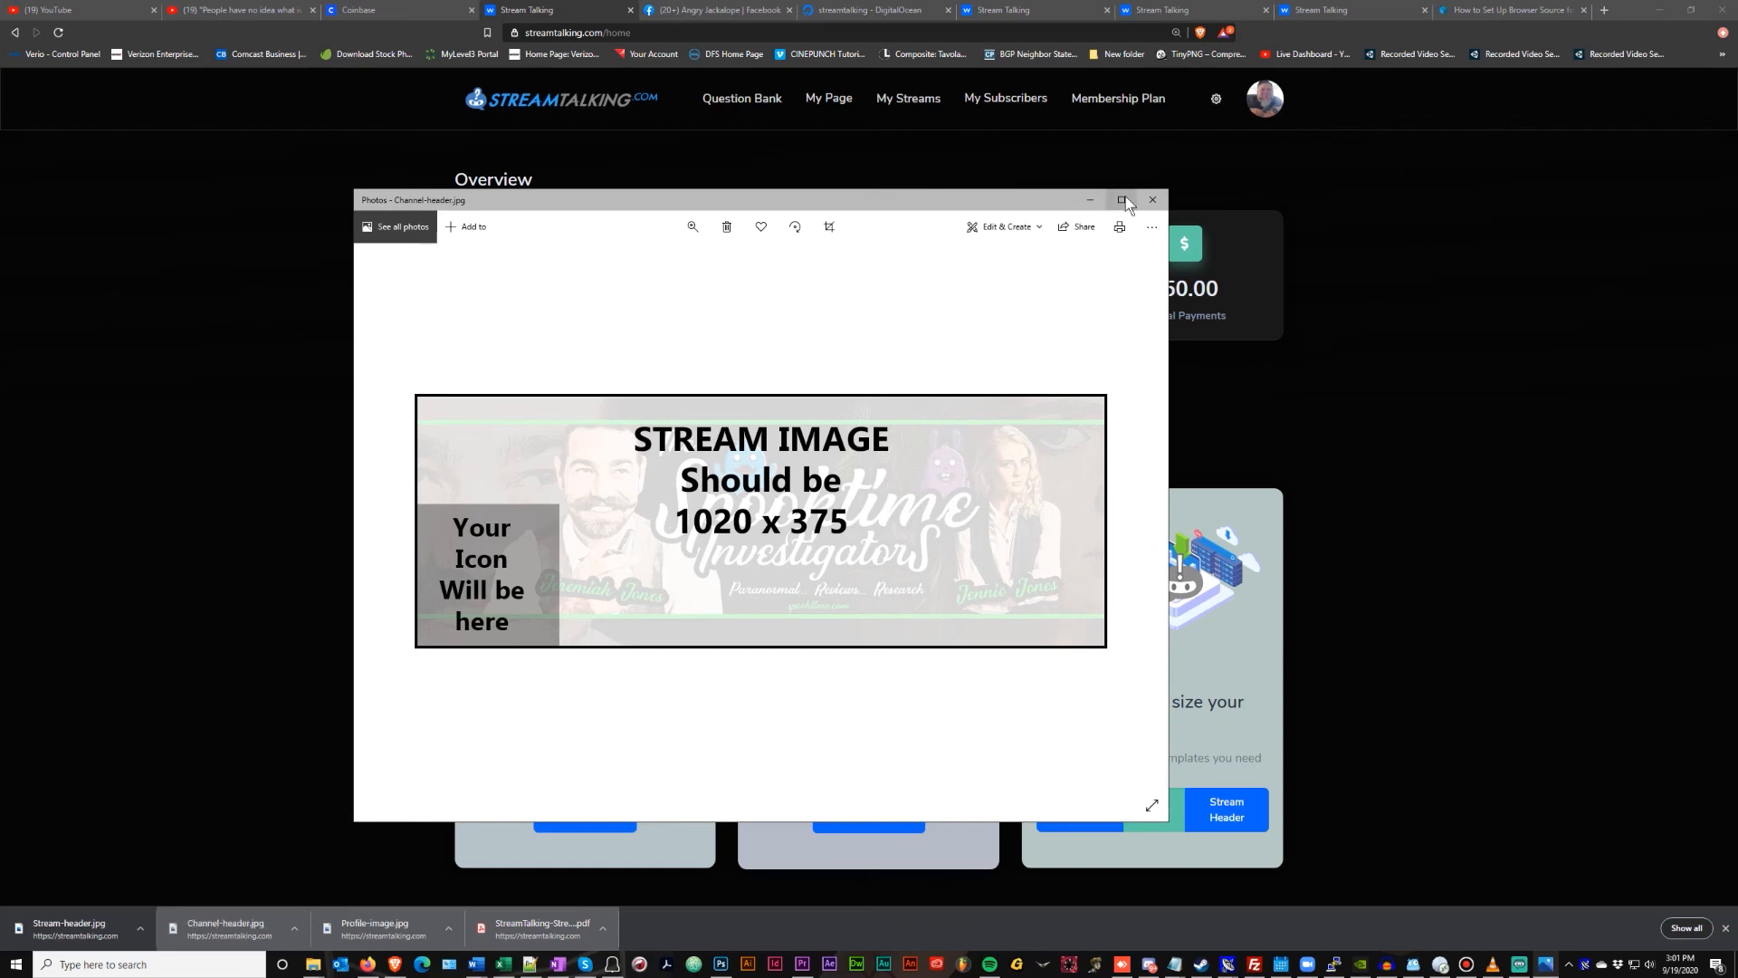
click(1153, 199)
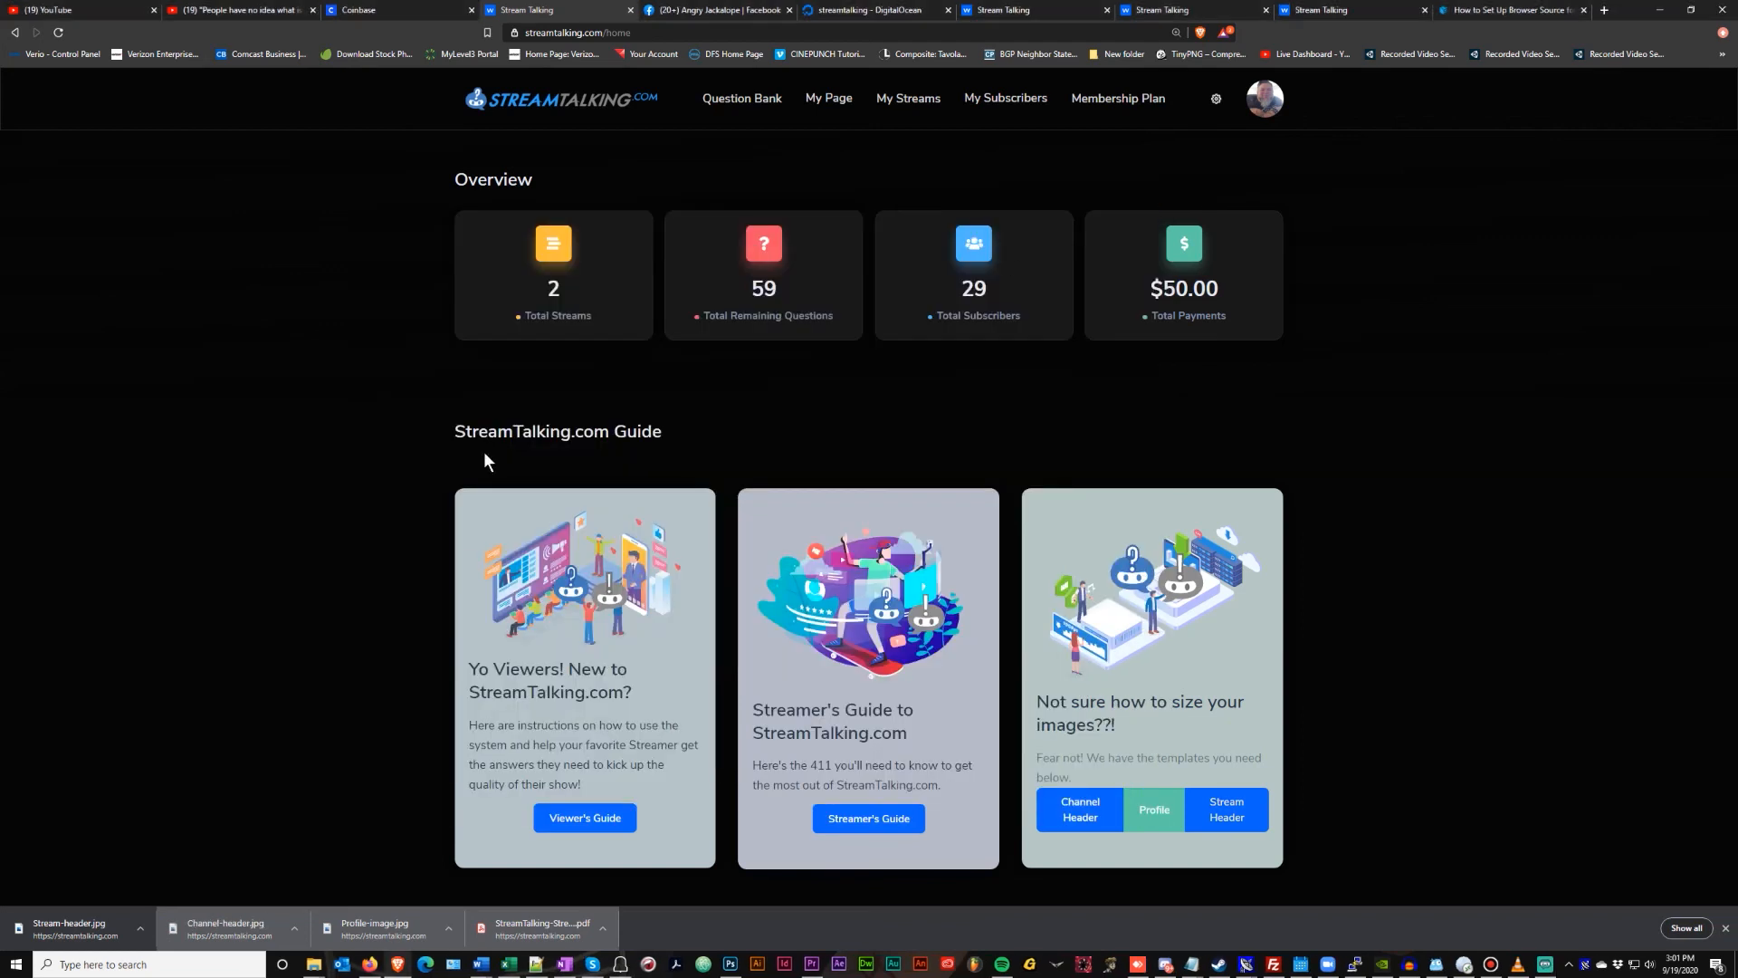
click(57, 926)
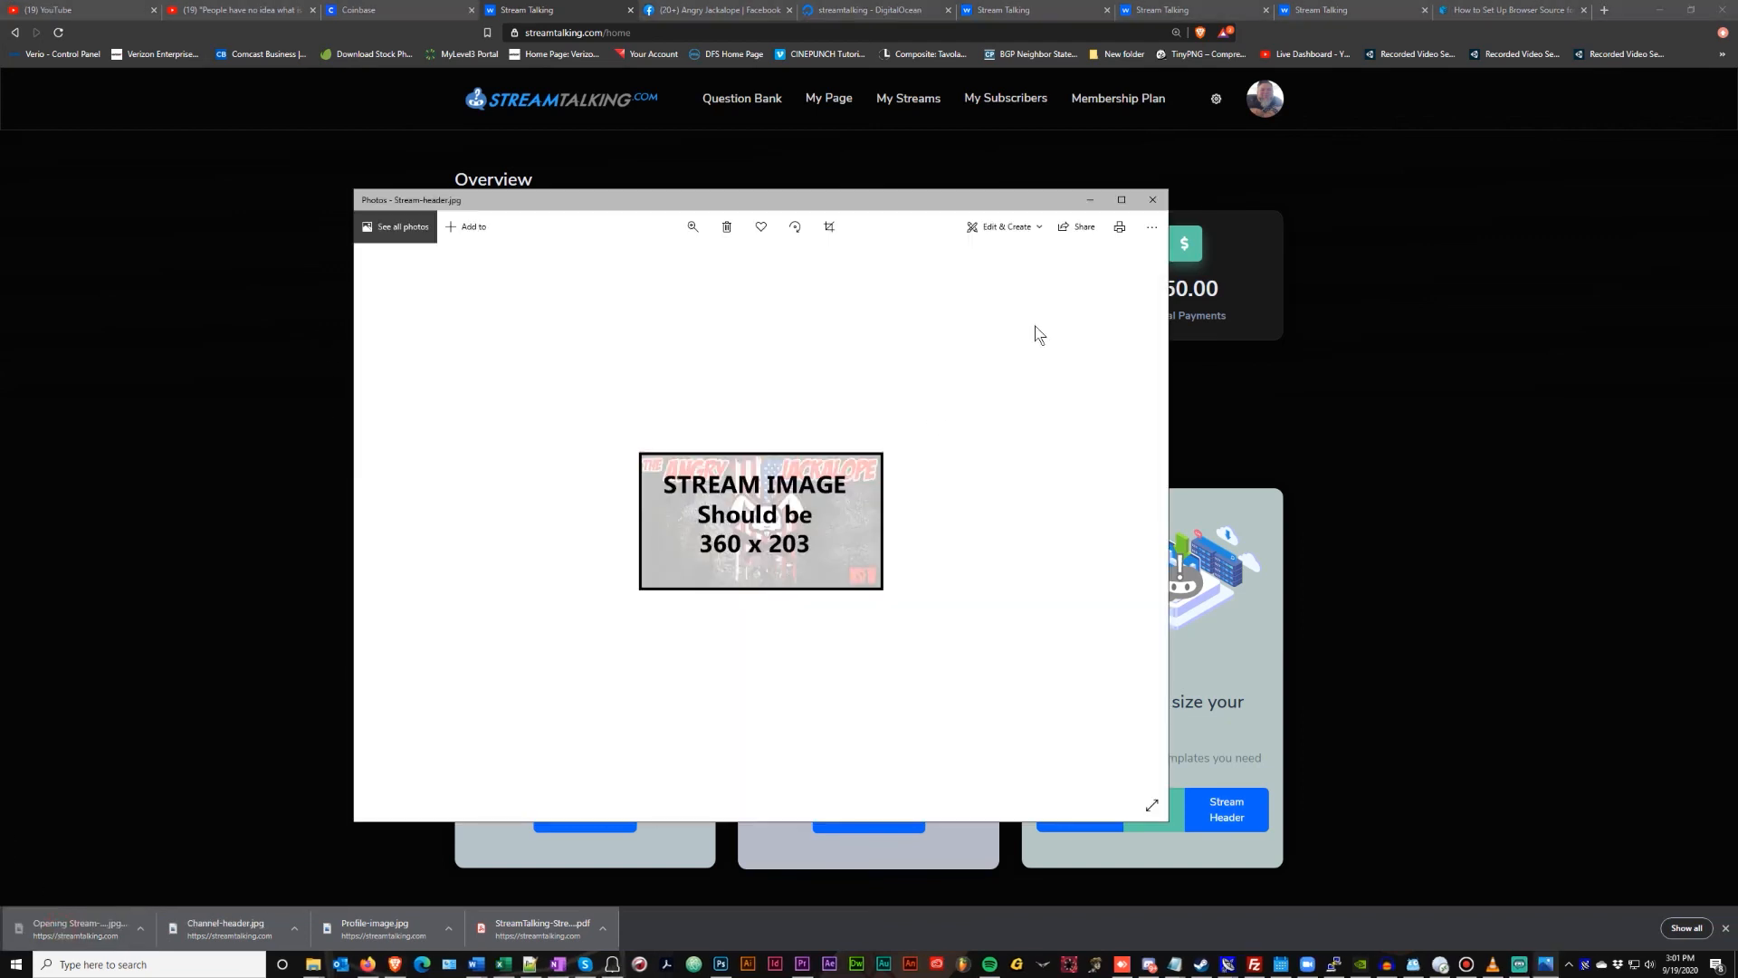
click(1152, 199)
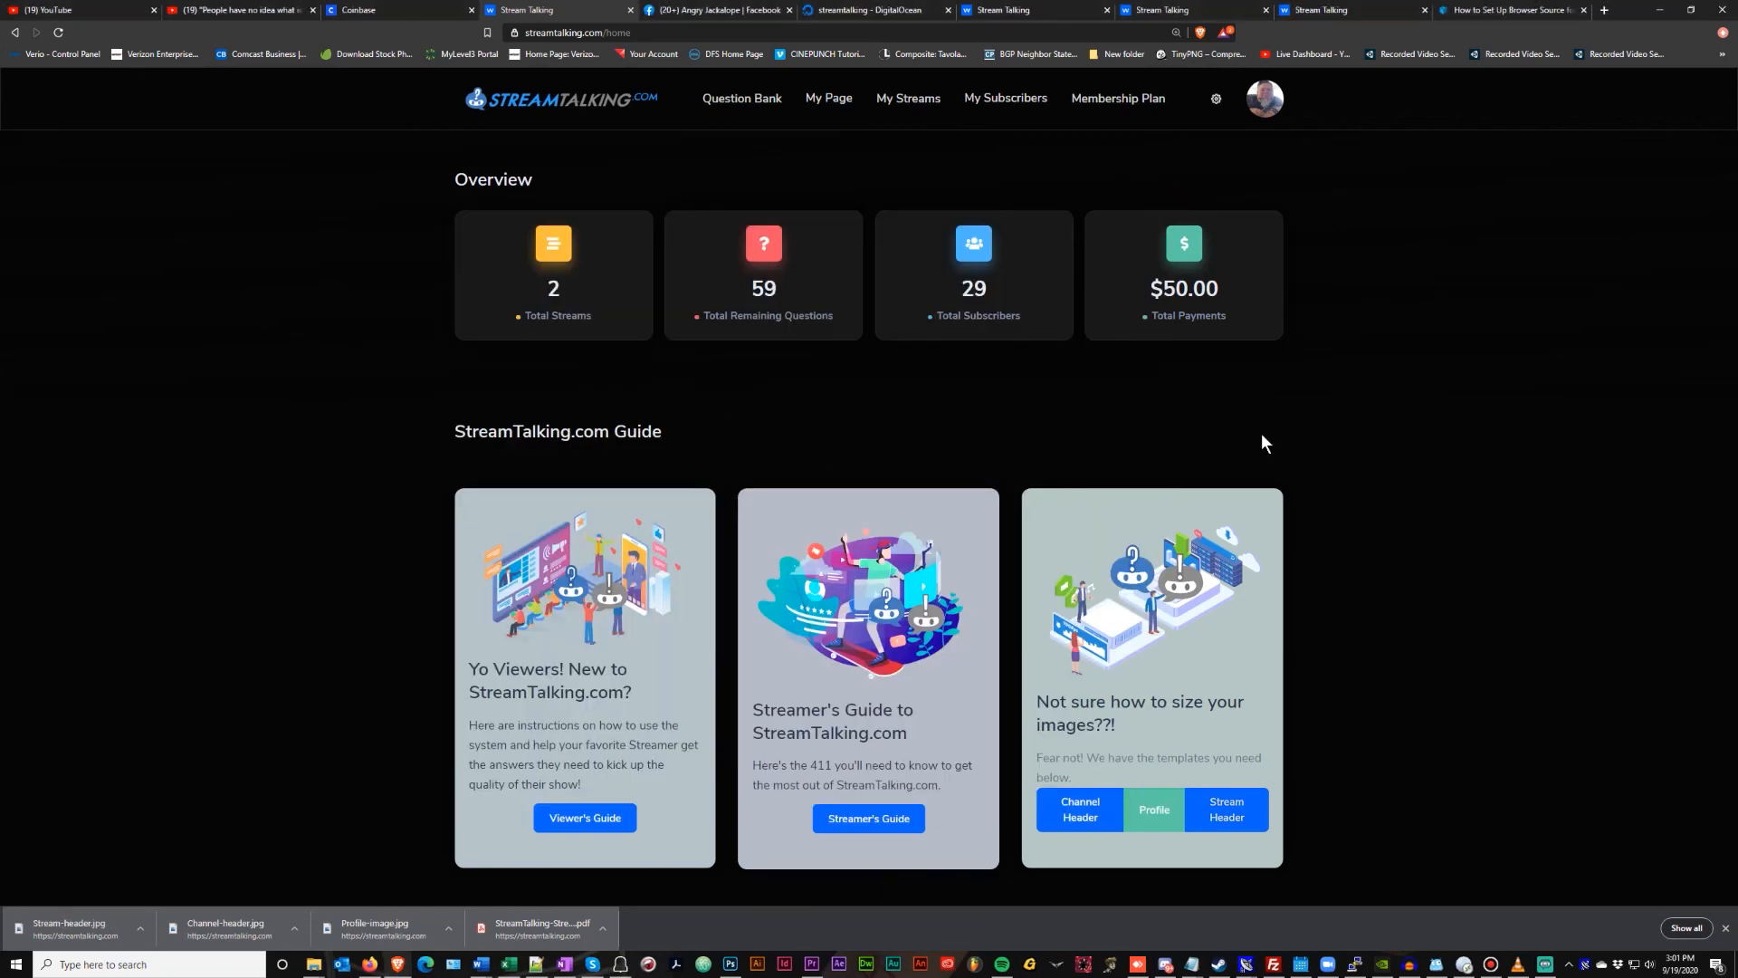